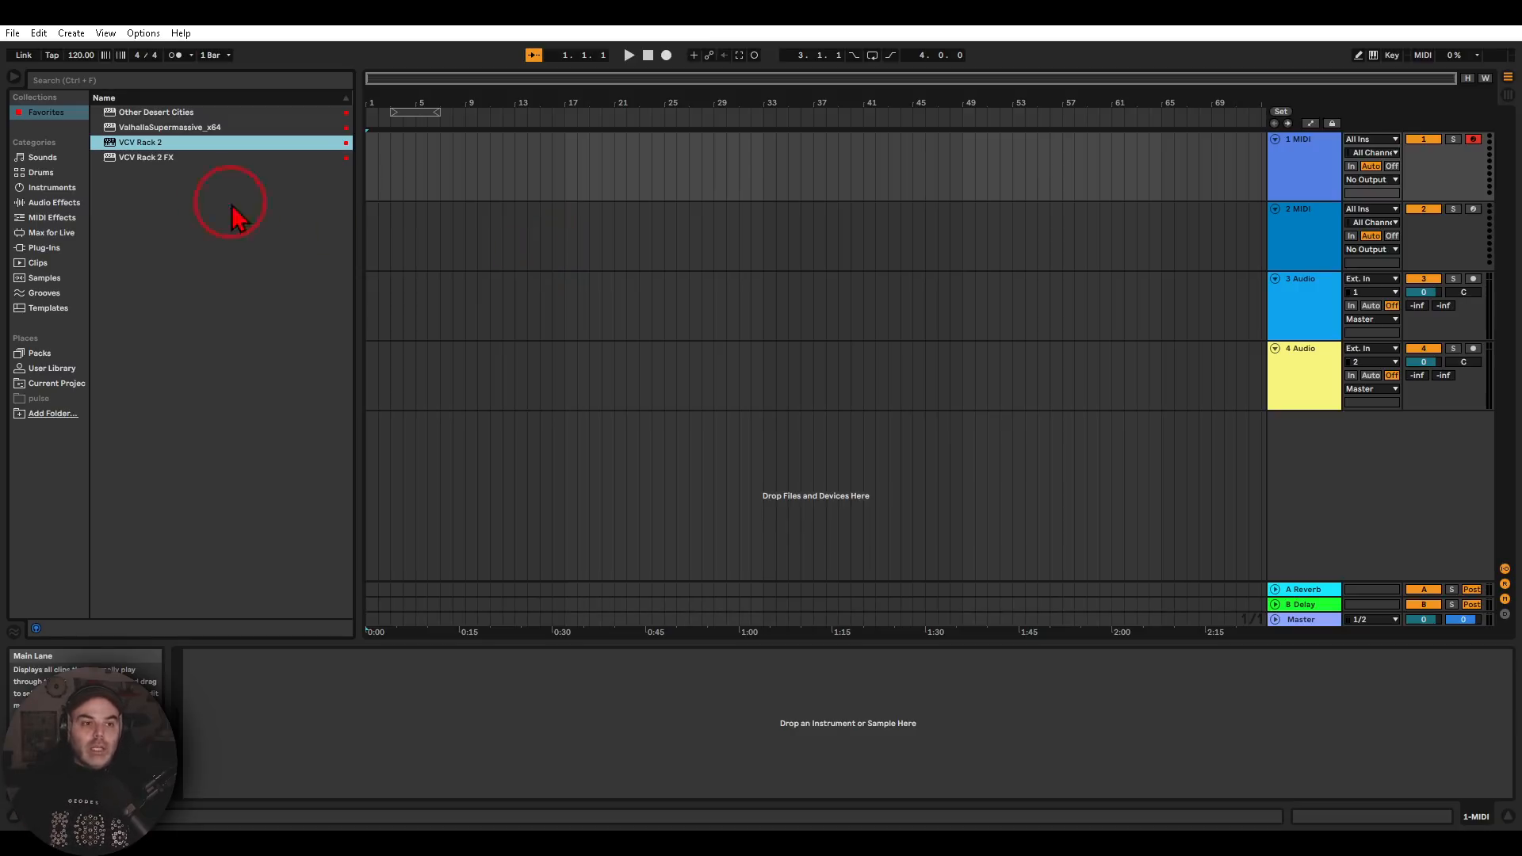
Load the VCV Rack 2 instrument from the favorites onto the 1 MIDI track
{"action": "mouse_move", "coordinate": [203, 191]}
{"action": "left_mouse_down"}
{"action": "mouse_move", "coordinate": [148, 119]}
{"action": "mouse_move", "coordinate": [88, 139]}
{"action": "left_mouse_up"}
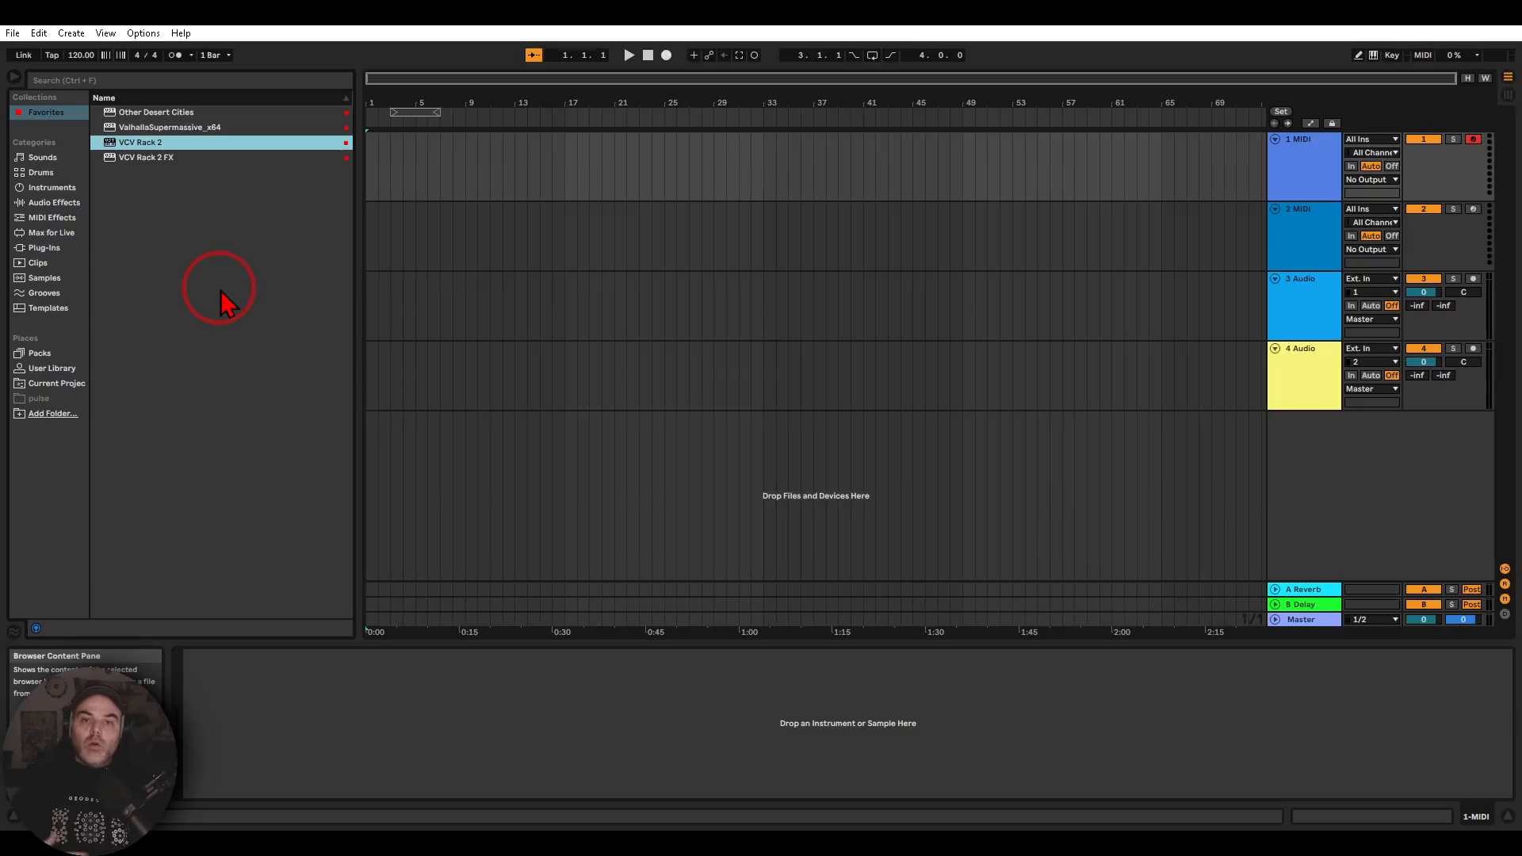
{"action": "left_click", "coordinate": [1303, 184]}
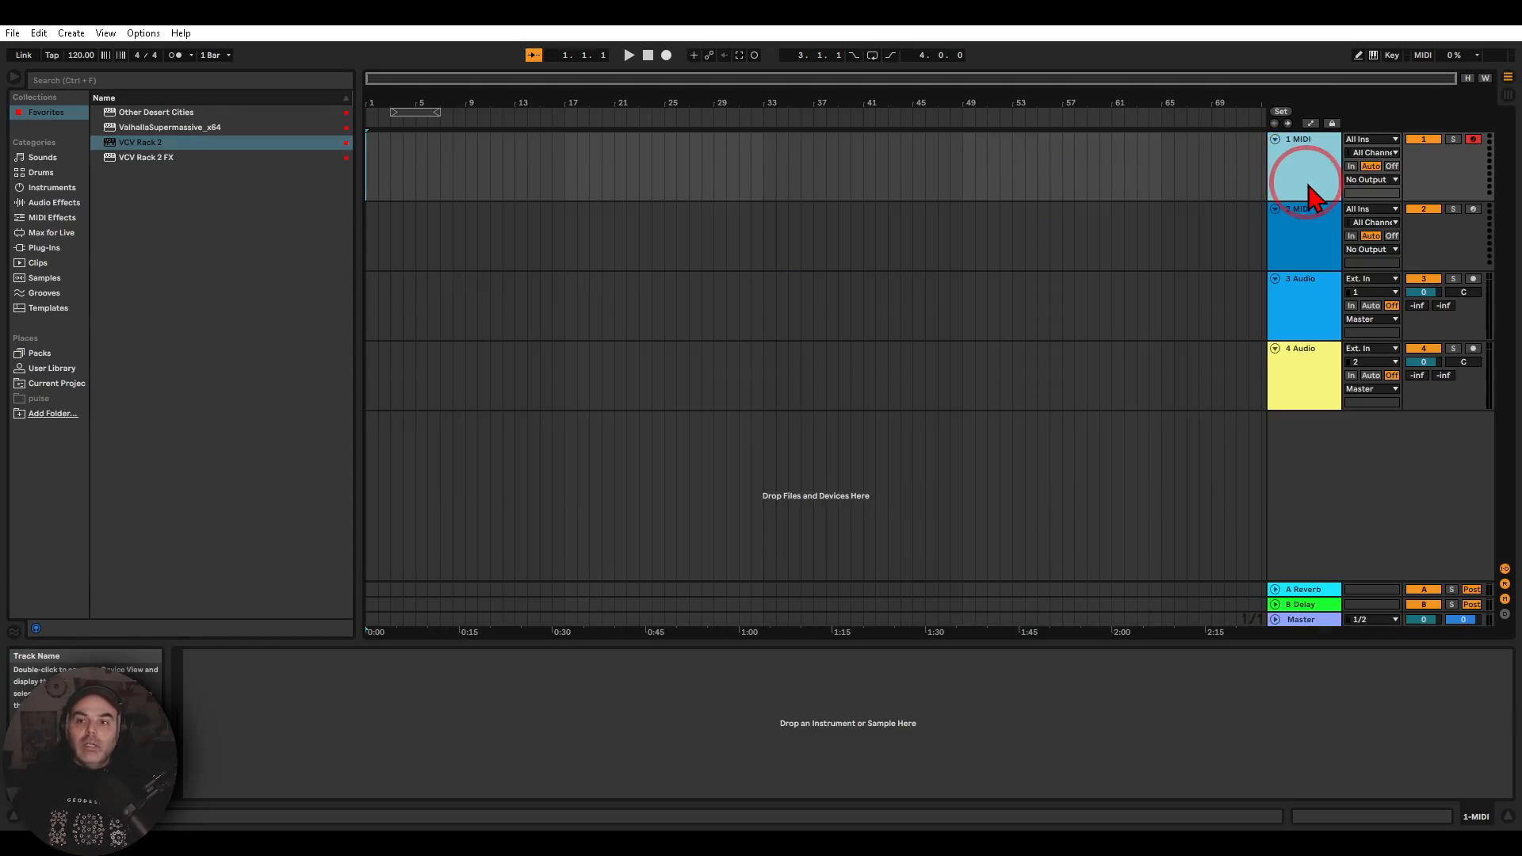
{"action": "double_click", "coordinate": [224, 142]}
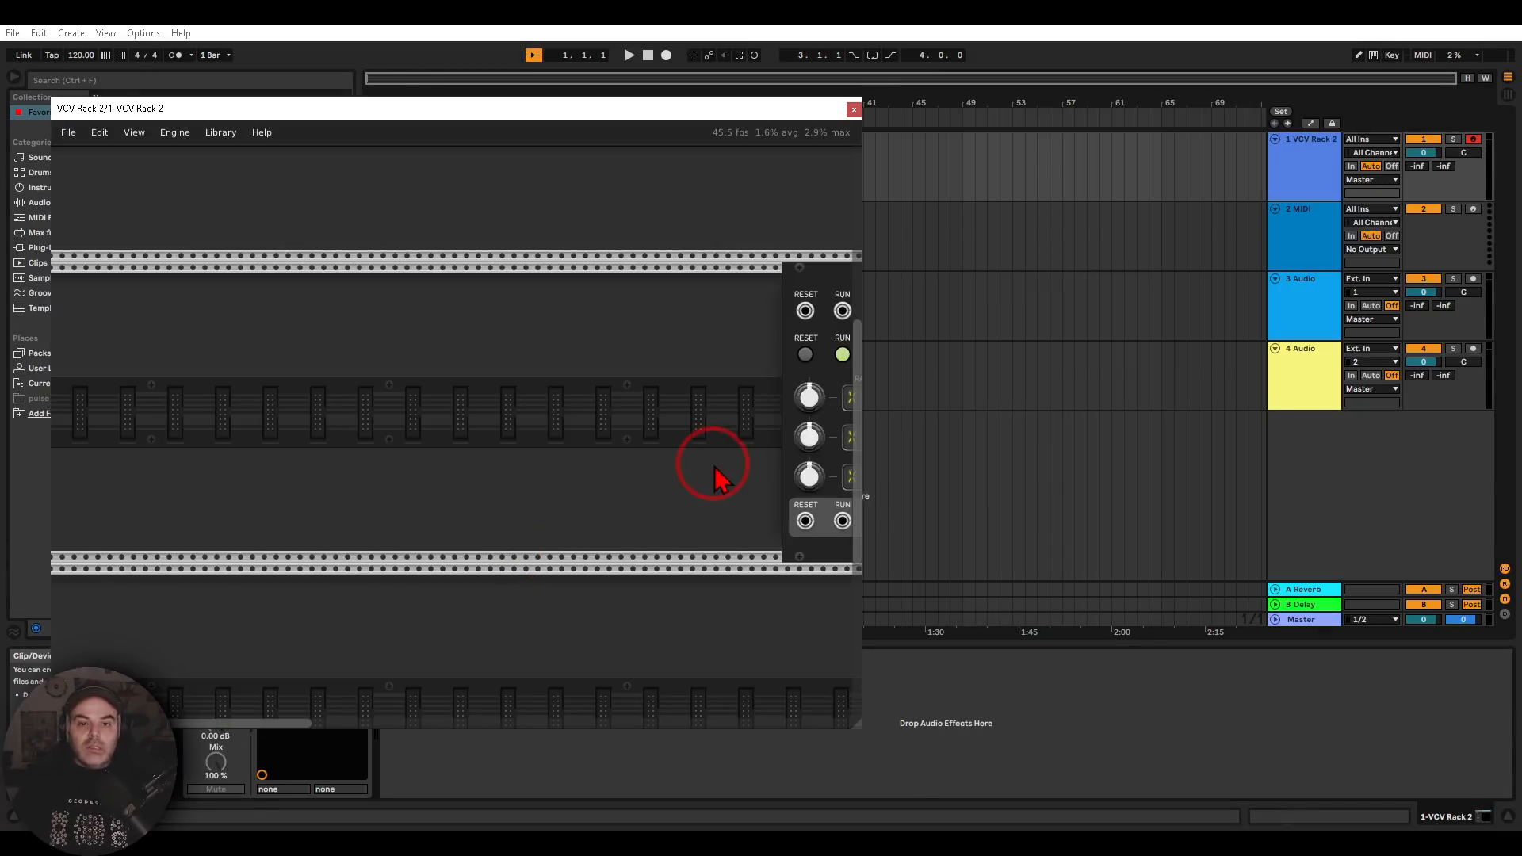
{"action": "left_click_drag", "start_coordinate": [547, 559], "coordinate": [403, 533]}
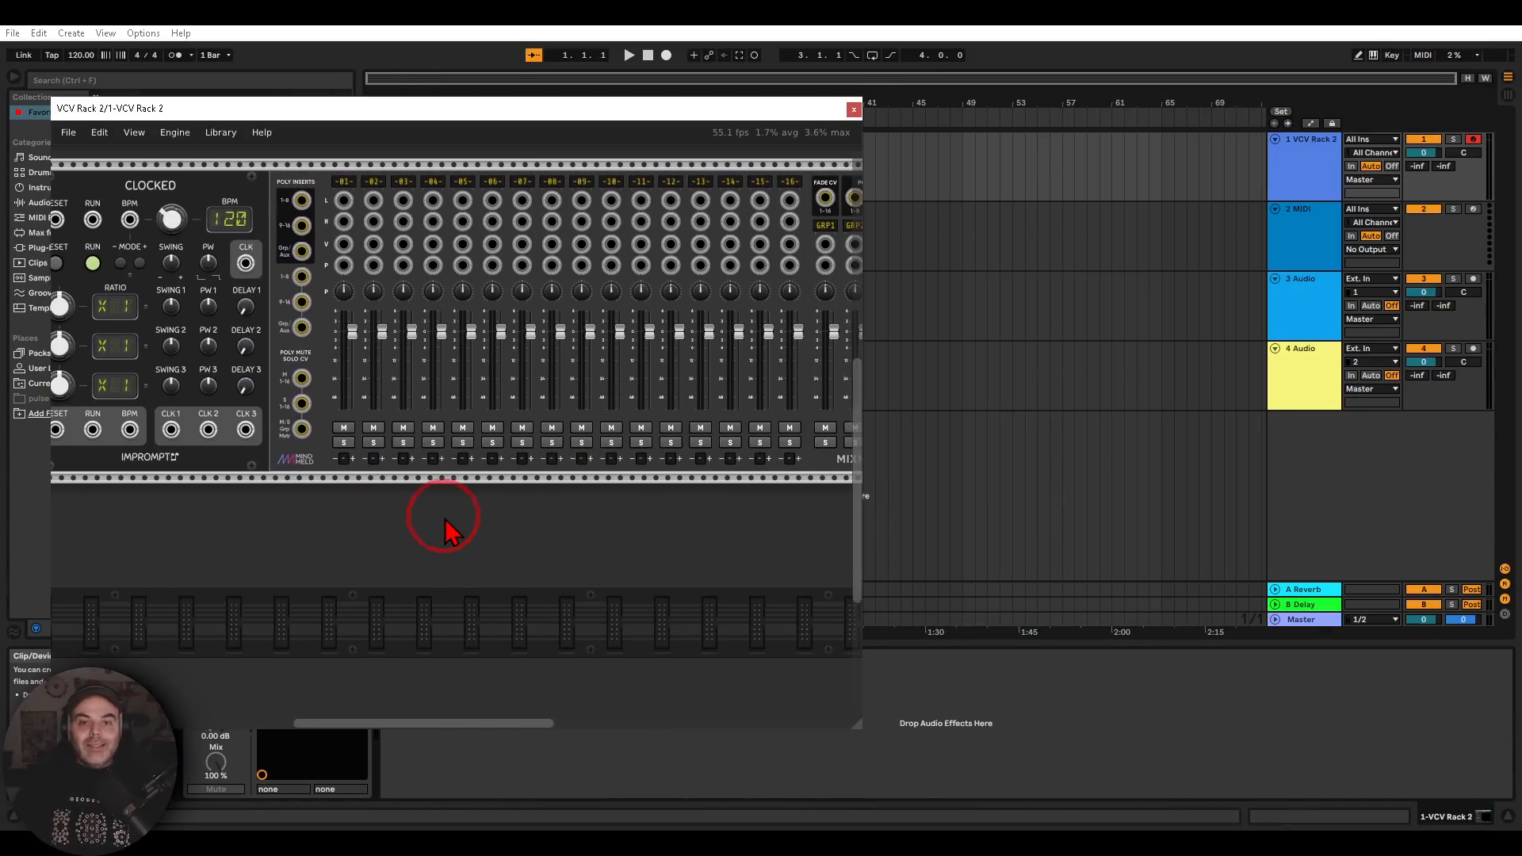
{"action": "scroll", "coordinate": [450, 517], "scroll_direction": "down", "scroll_amount": 1}
{"action": "scroll", "coordinate": [557, 562], "scroll_direction": "down", "scroll_amount": 2}
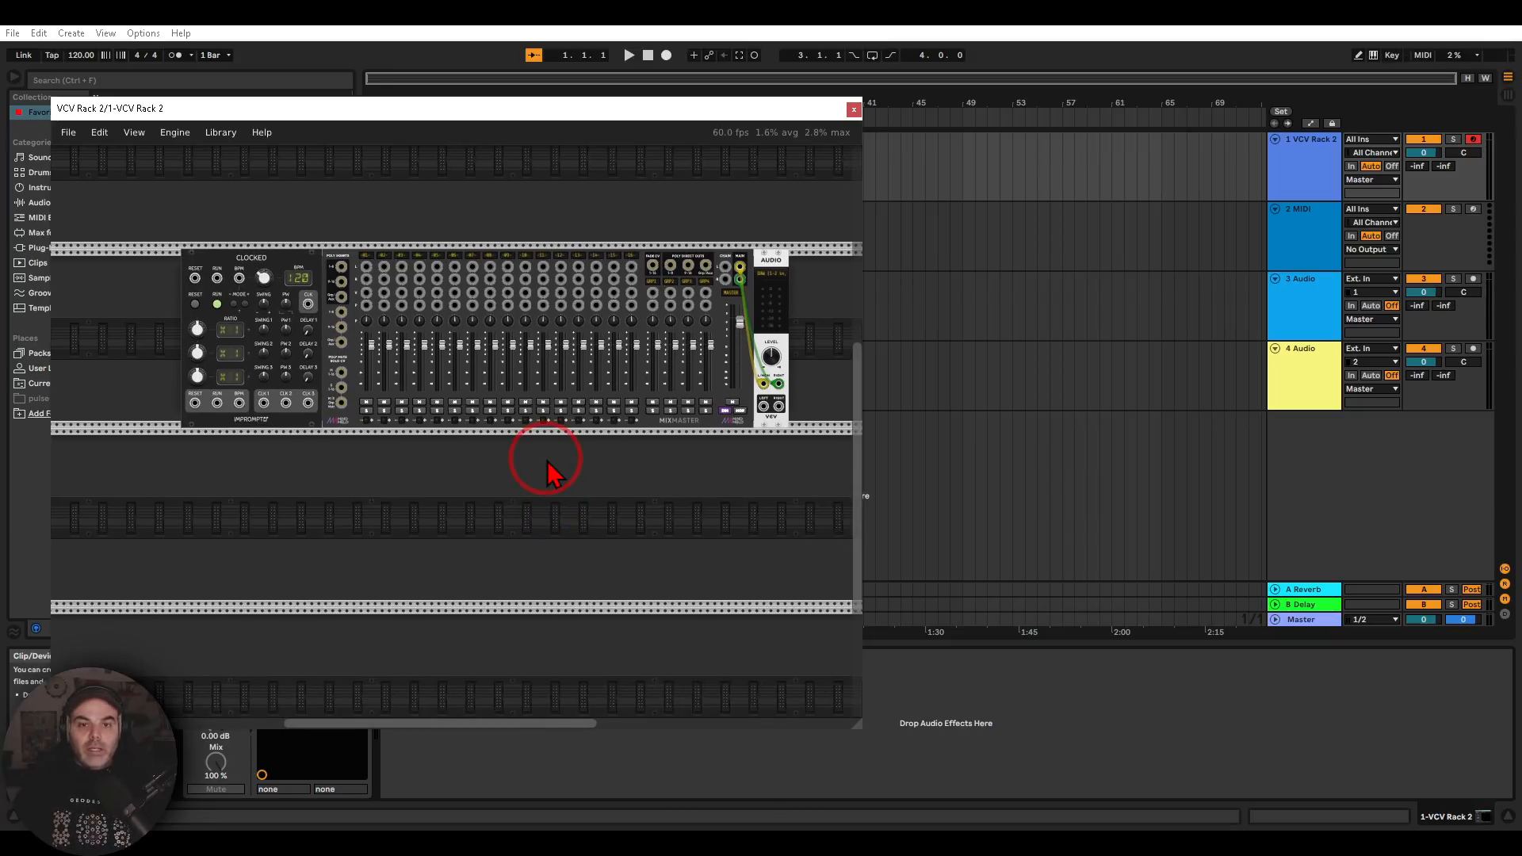
{"action": "left_click", "coordinate": [70, 134]}
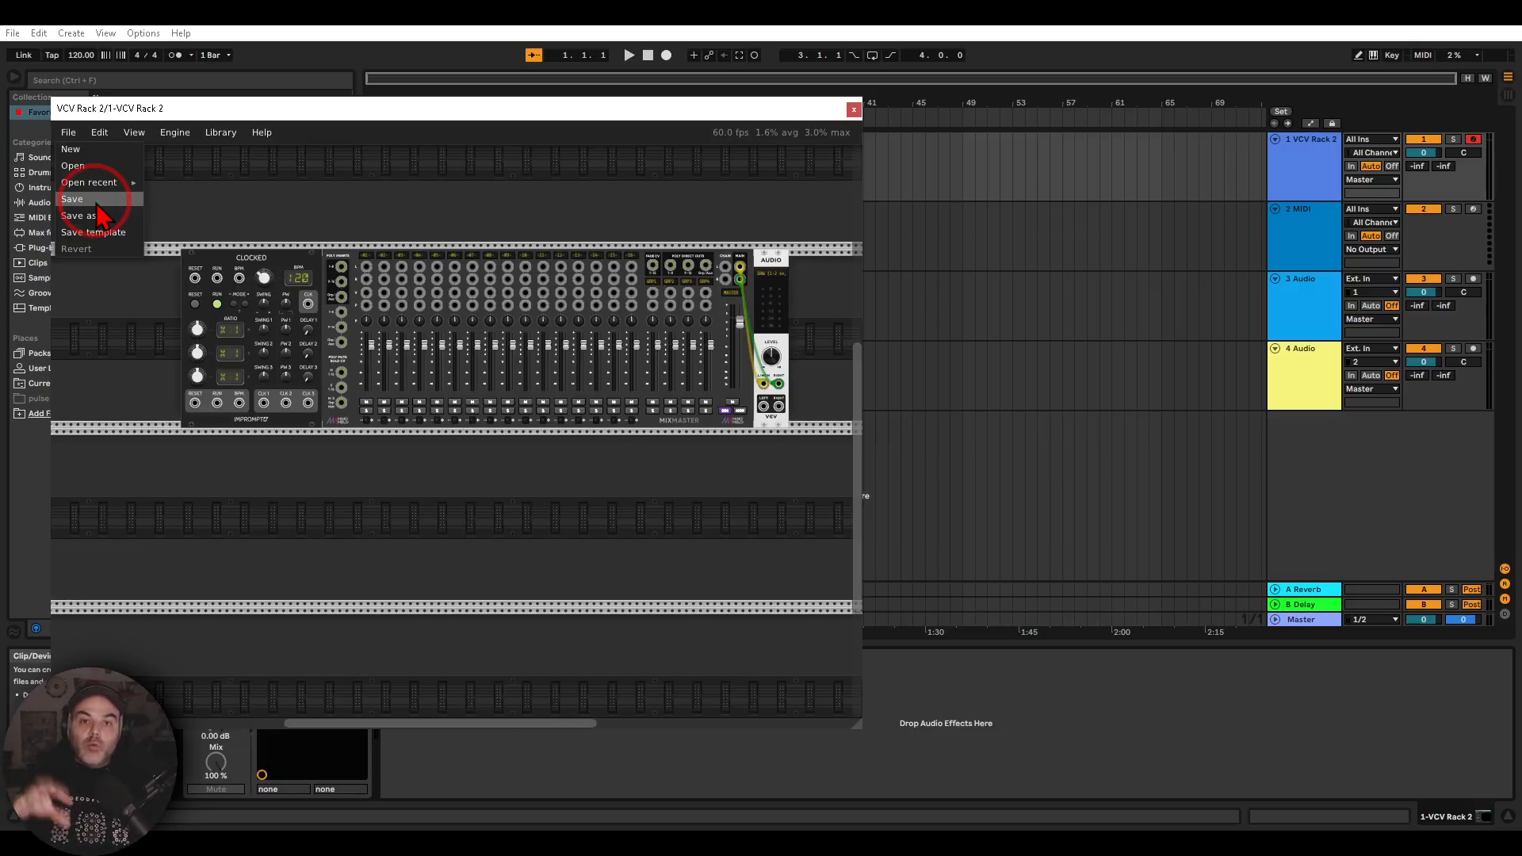
{"action": "left_click", "coordinate": [271, 211]}
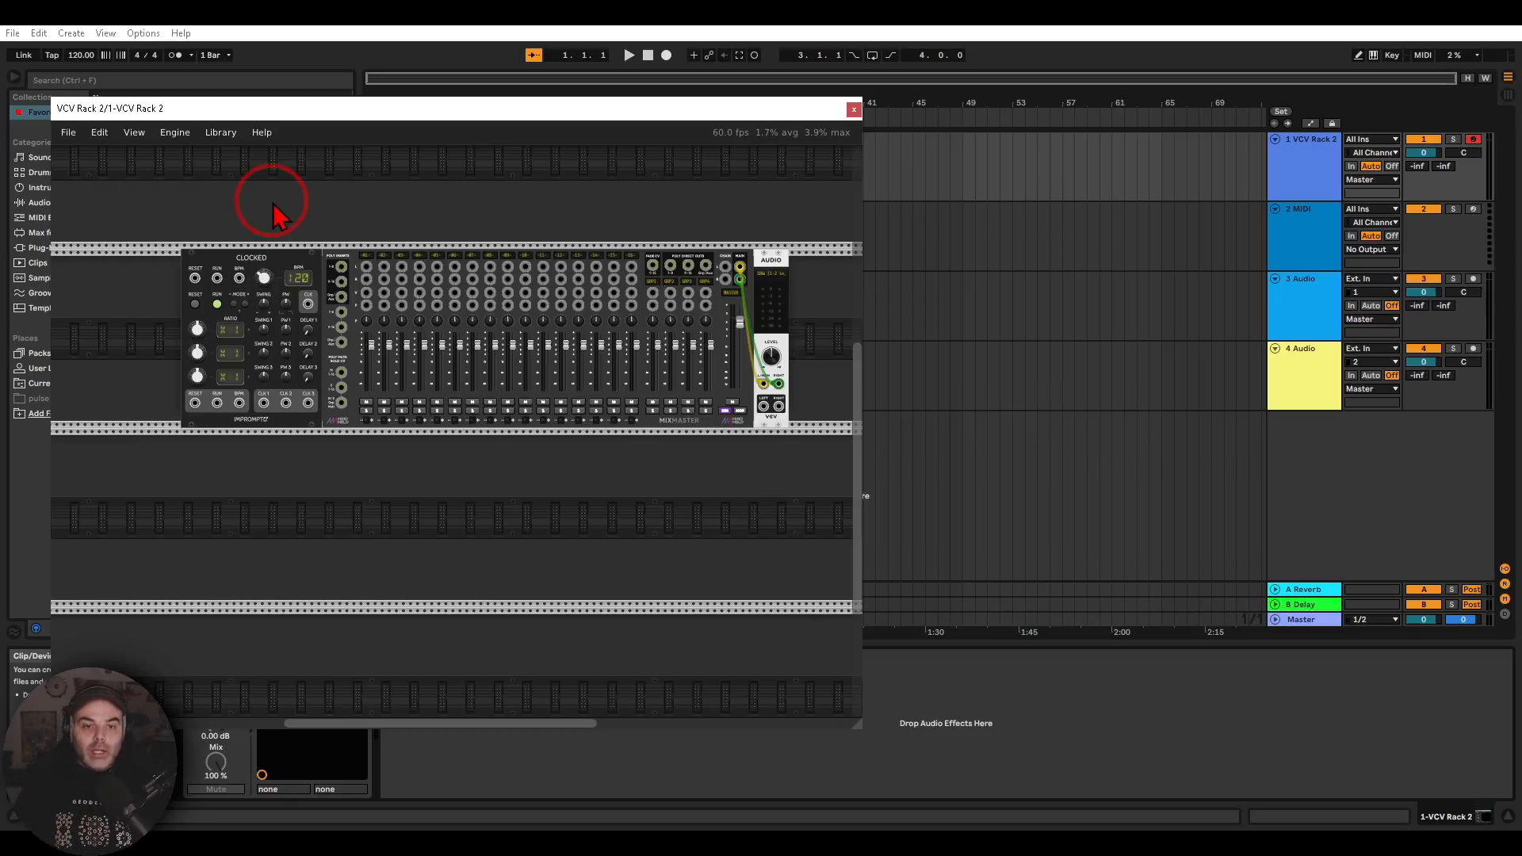
Search the modules for "midi" and add a MIDI-CV module to the empty row below the Clocked and MixMaster modules
{"action": "left_click_drag", "start_coordinate": [355, 547], "coordinate": [437, 244]}
{"action": "scroll", "coordinate": [491, 468], "scroll_direction": "up", "scroll_amount": 2}
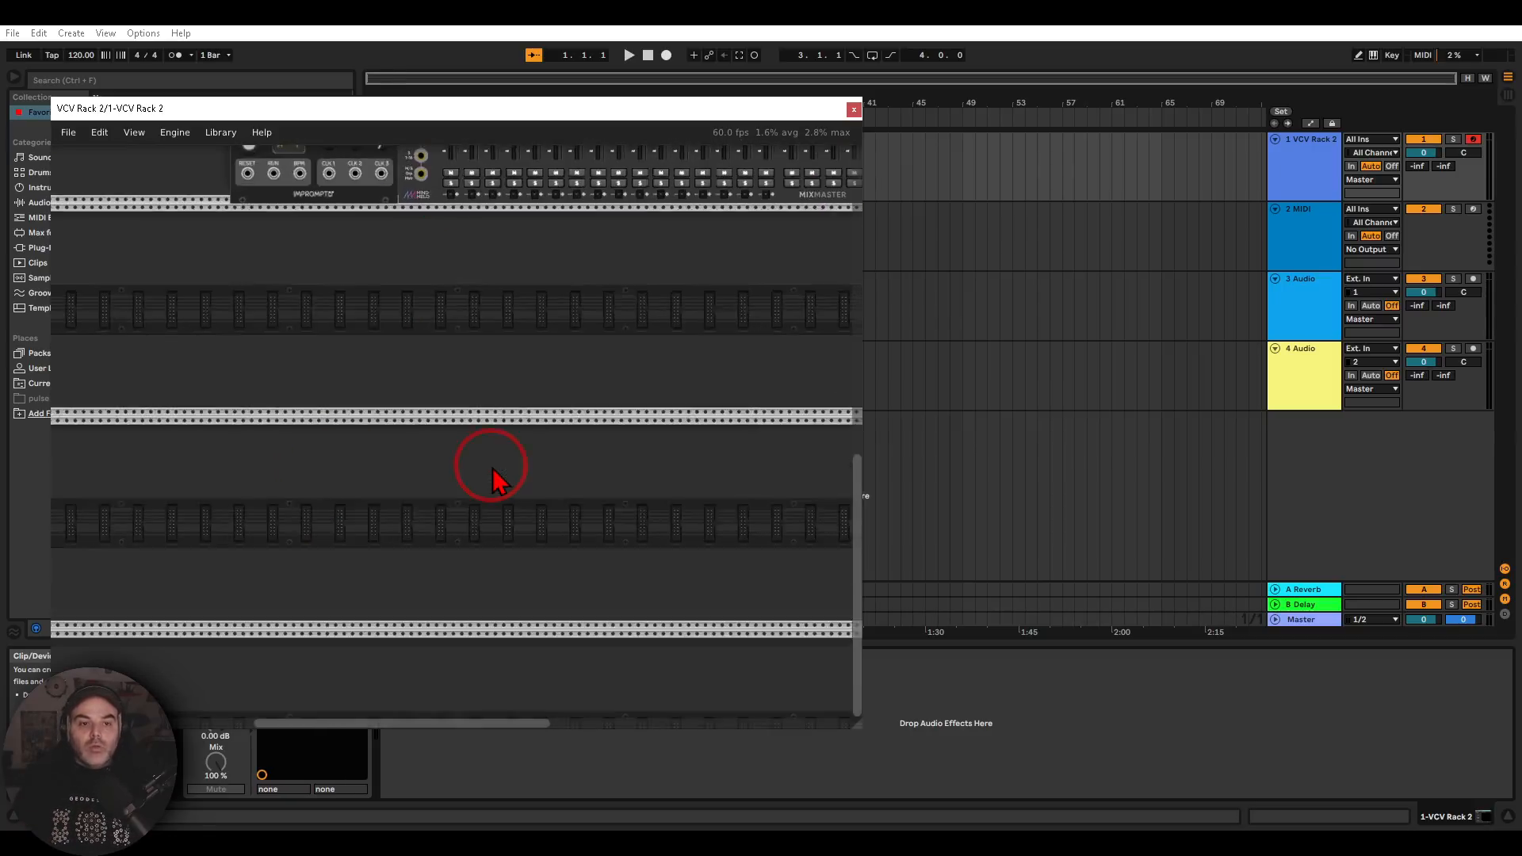
{"action": "left_click_drag", "start_coordinate": [516, 543], "coordinate": [508, 346]}
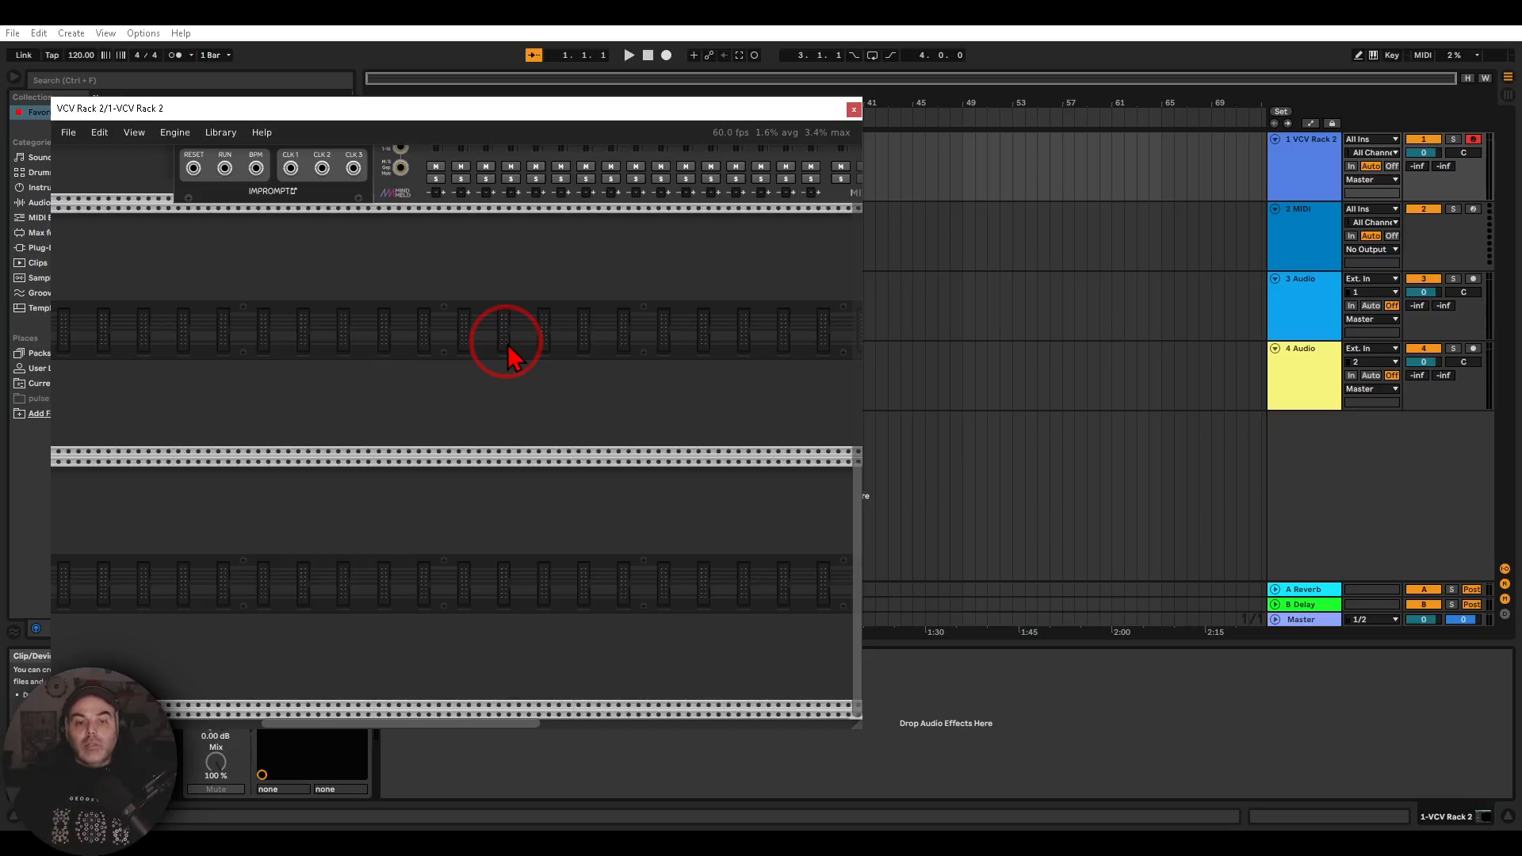
{"action": "right_click", "coordinate": [507, 369]}
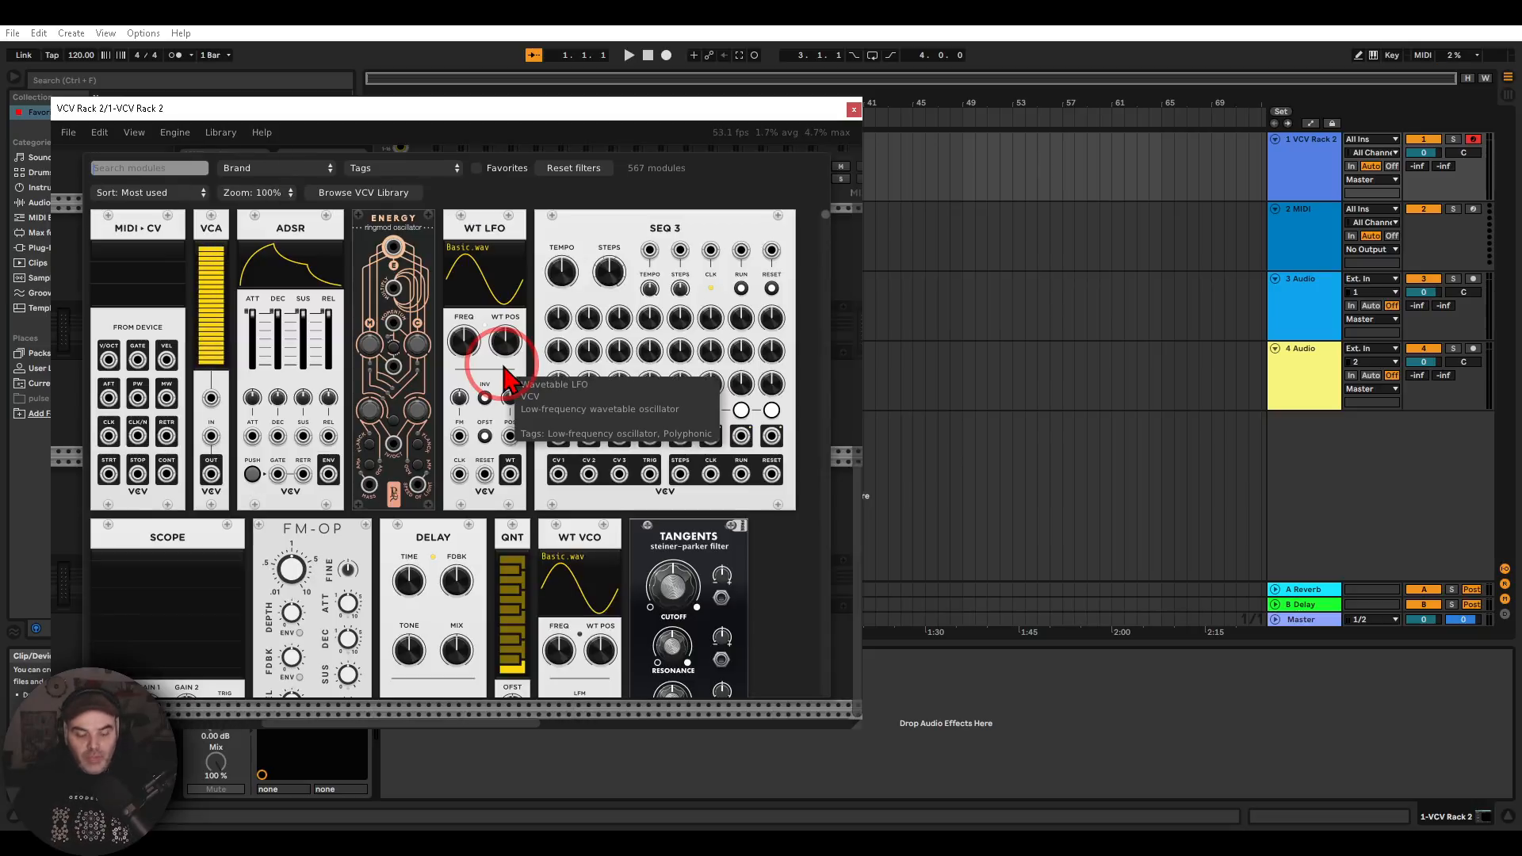
{"action": "type", "text": "midi"}
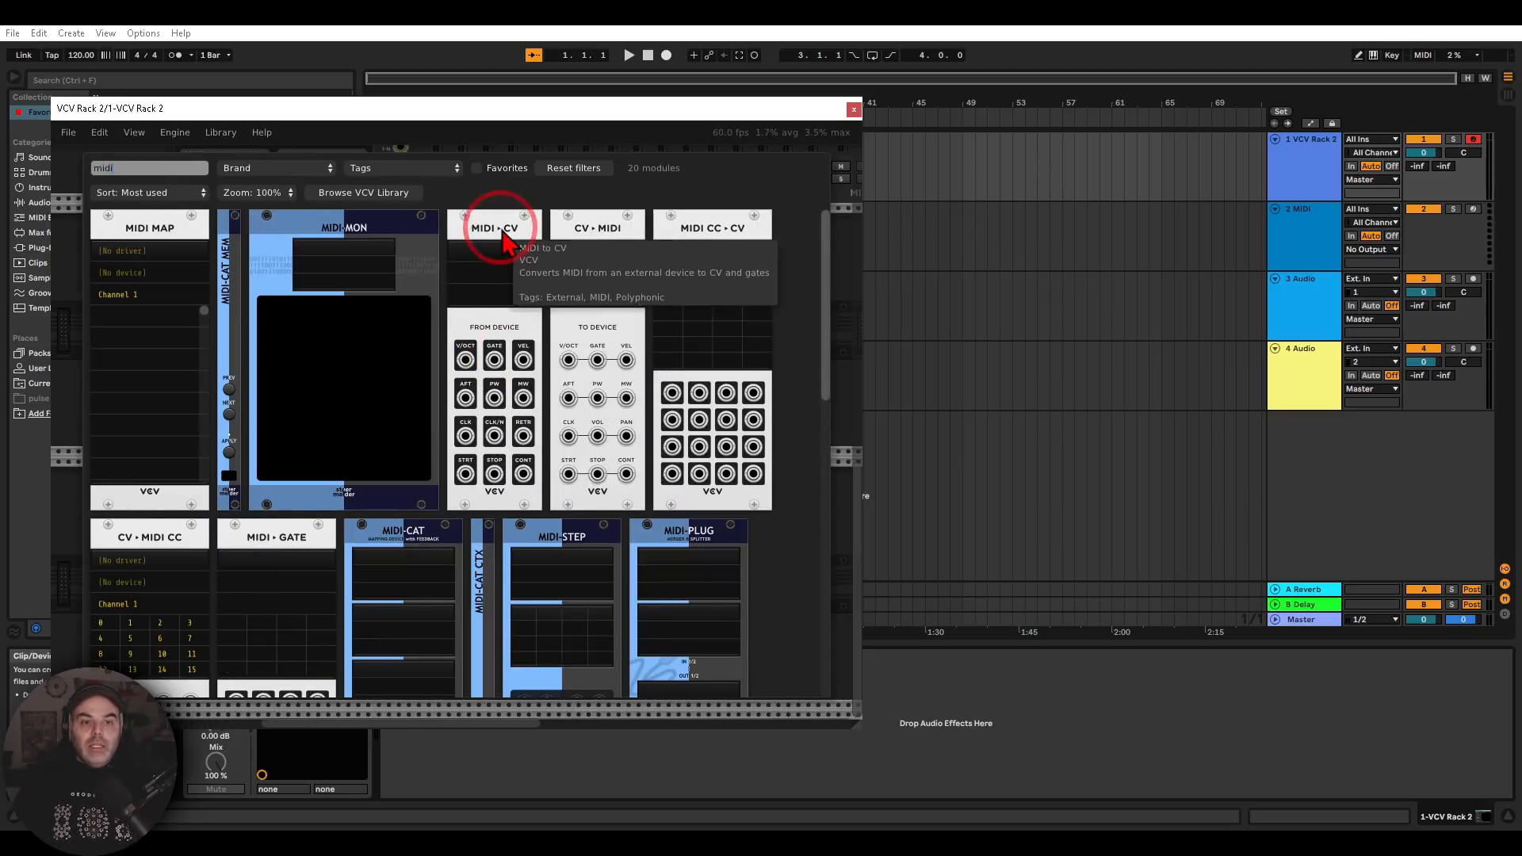
{"action": "left_click_drag", "start_coordinate": [493, 231], "coordinate": [564, 259]}
{"action": "scroll", "coordinate": [524, 308], "scroll_direction": "up", "scroll_amount": 3}
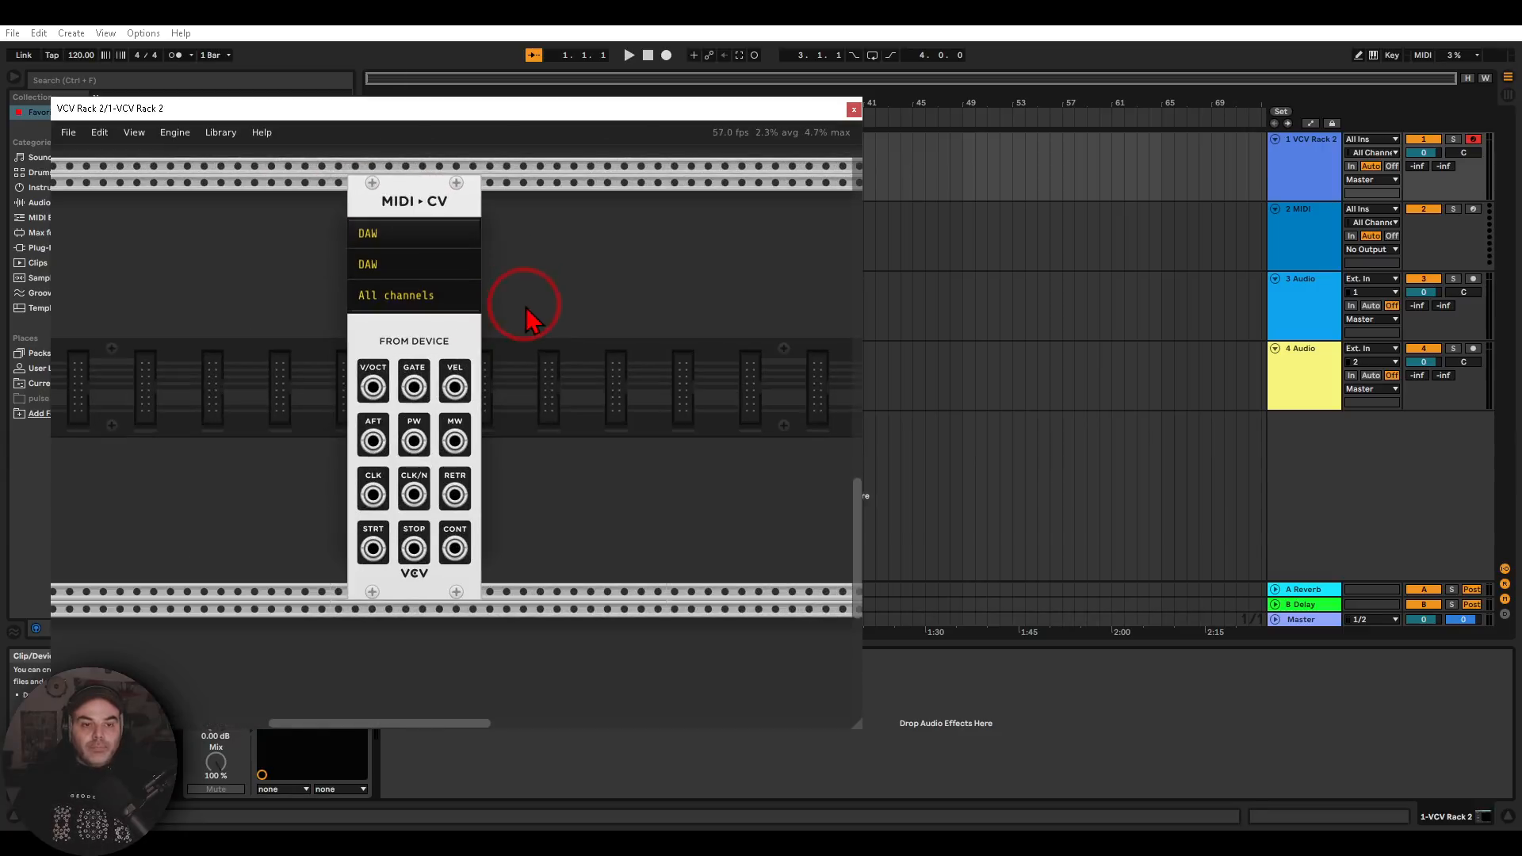
Enlarge the rack window and add a CV-MIDI module beside the MIDI-CV module
{"action": "left_click_drag", "start_coordinate": [849, 724], "coordinate": [1474, 784]}
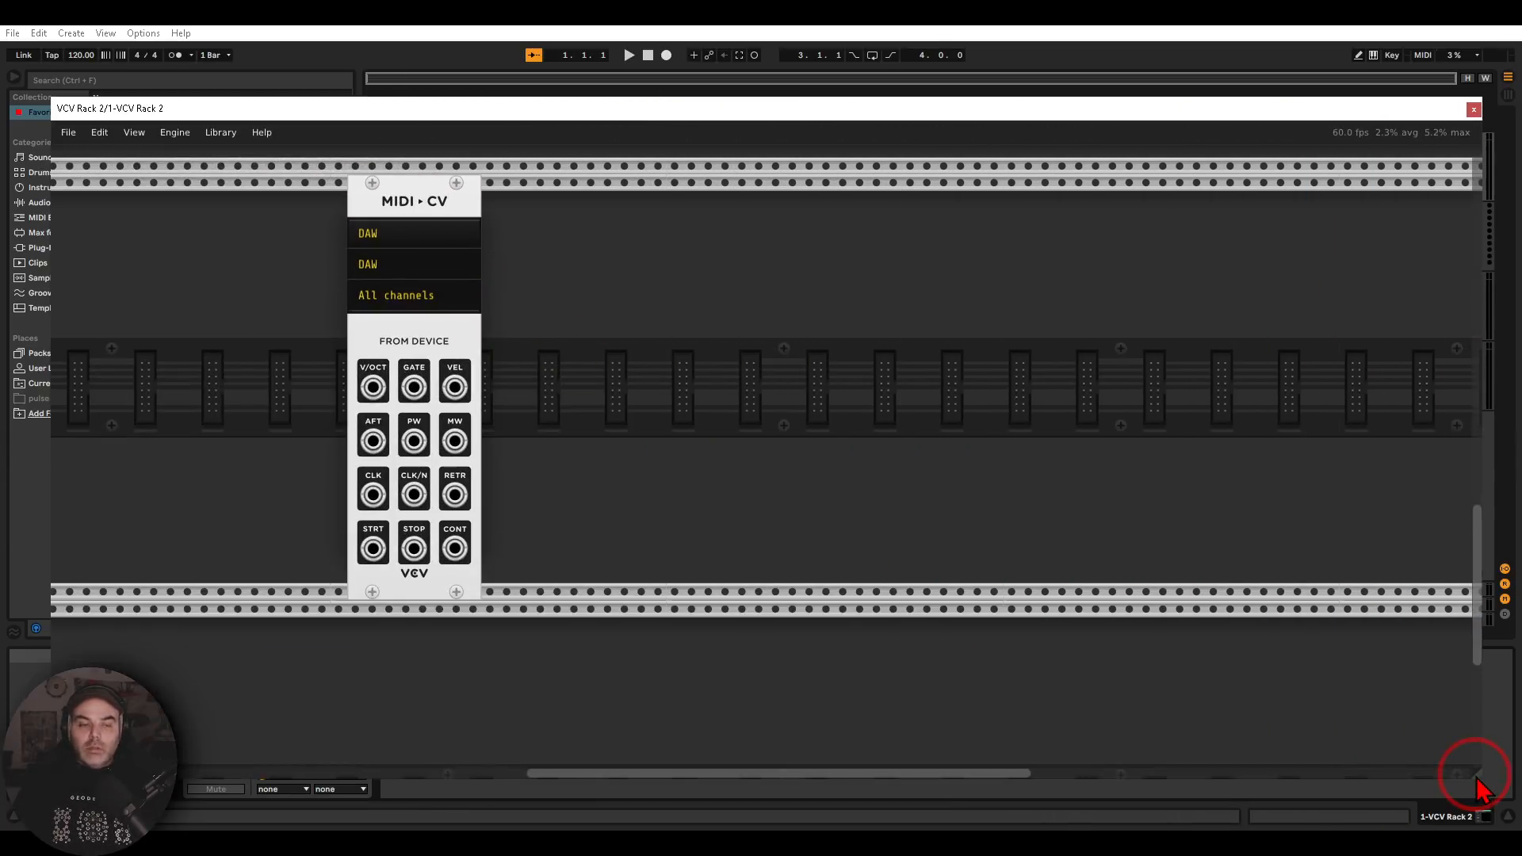
{"action": "left_click_drag", "start_coordinate": [663, 516], "coordinate": [761, 547]}
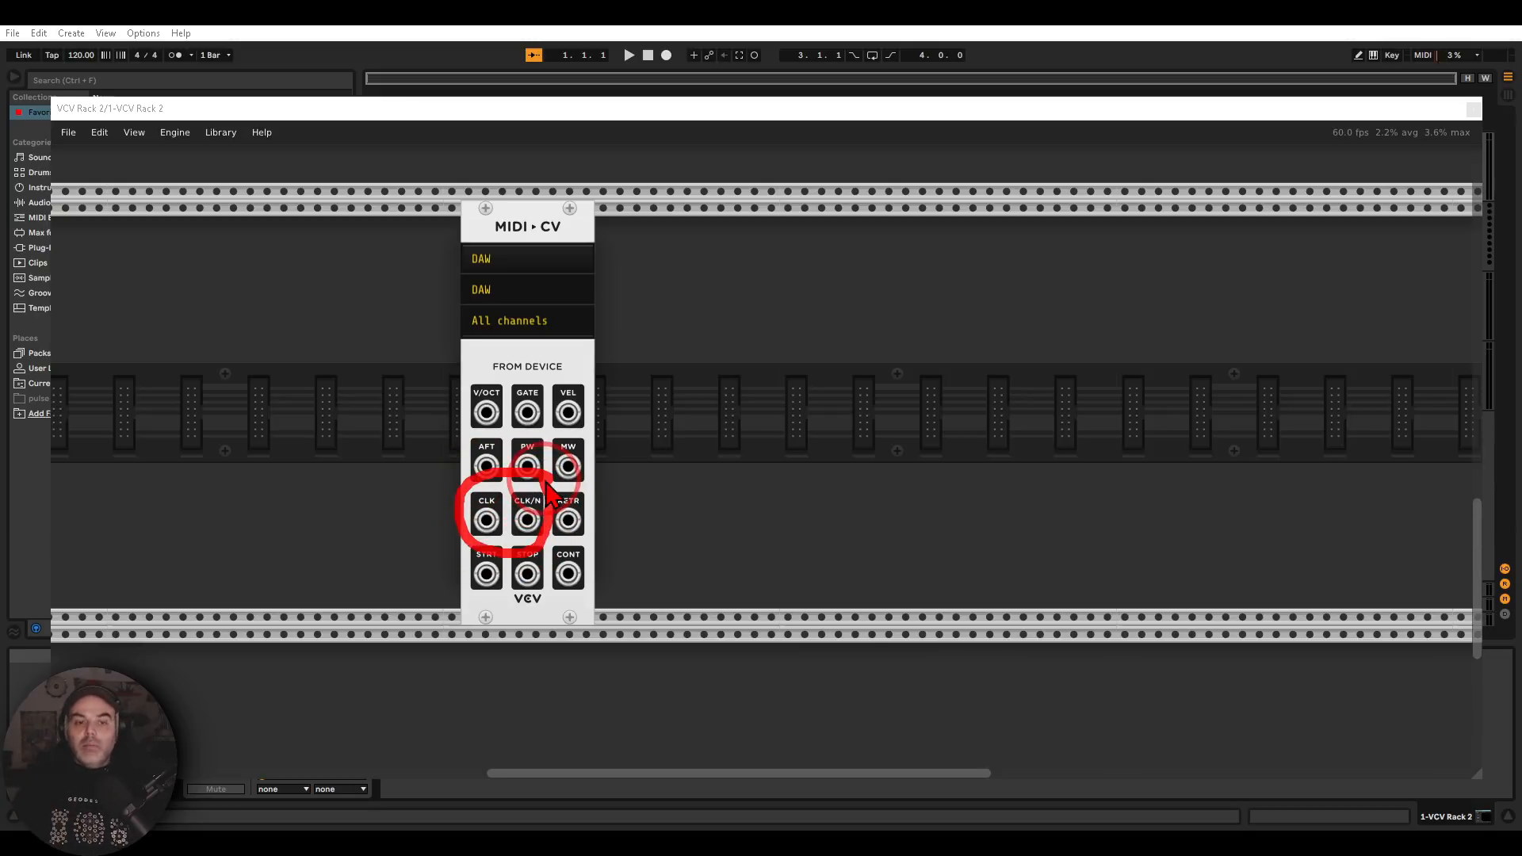
{"action": "right_click", "coordinate": [728, 456]}
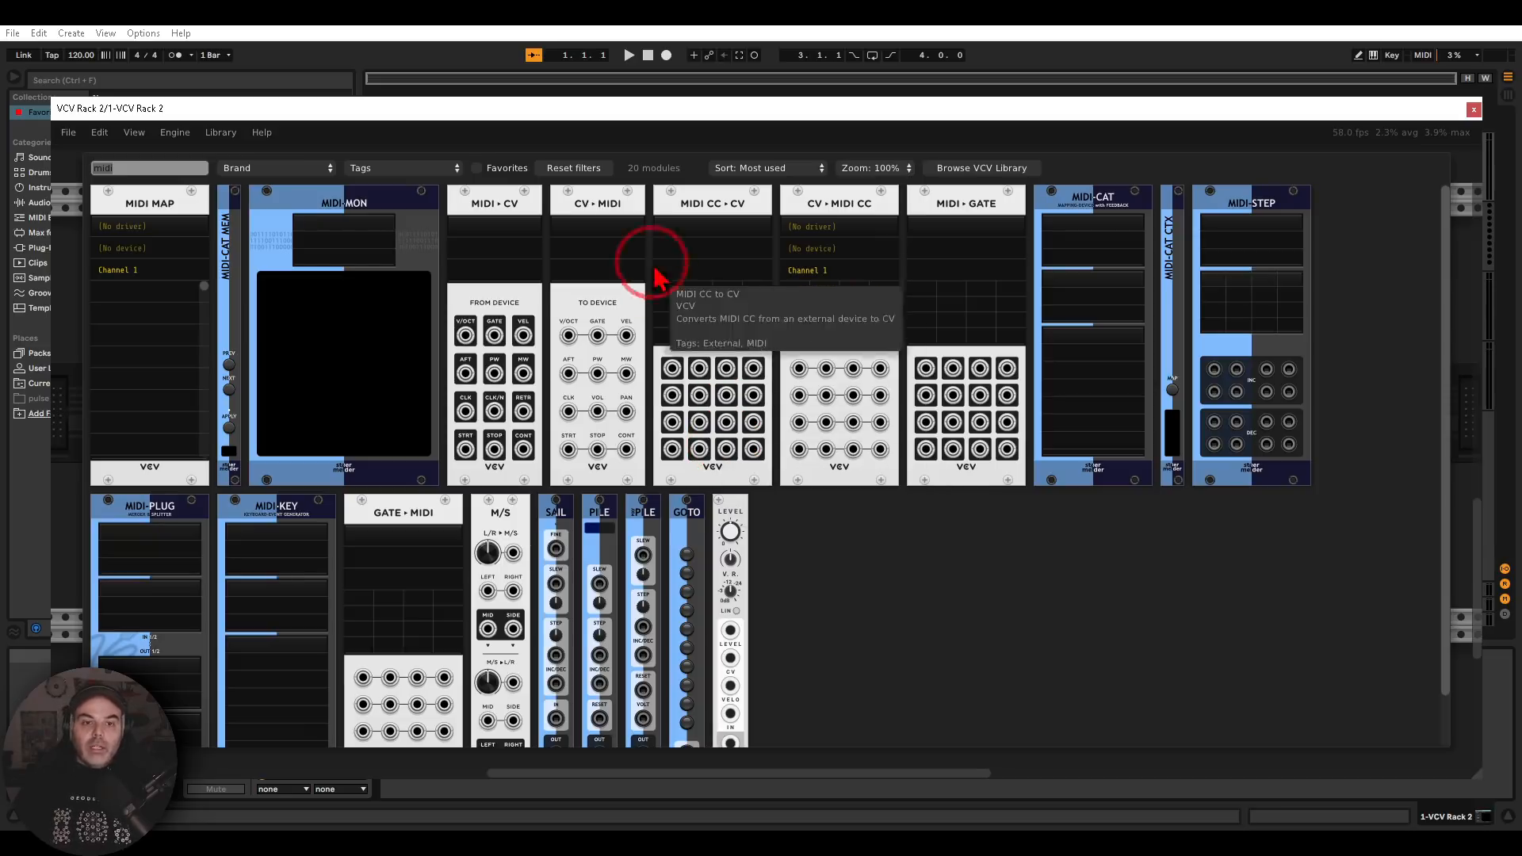
{"action": "left_click_drag", "start_coordinate": [618, 195], "coordinate": [745, 282]}
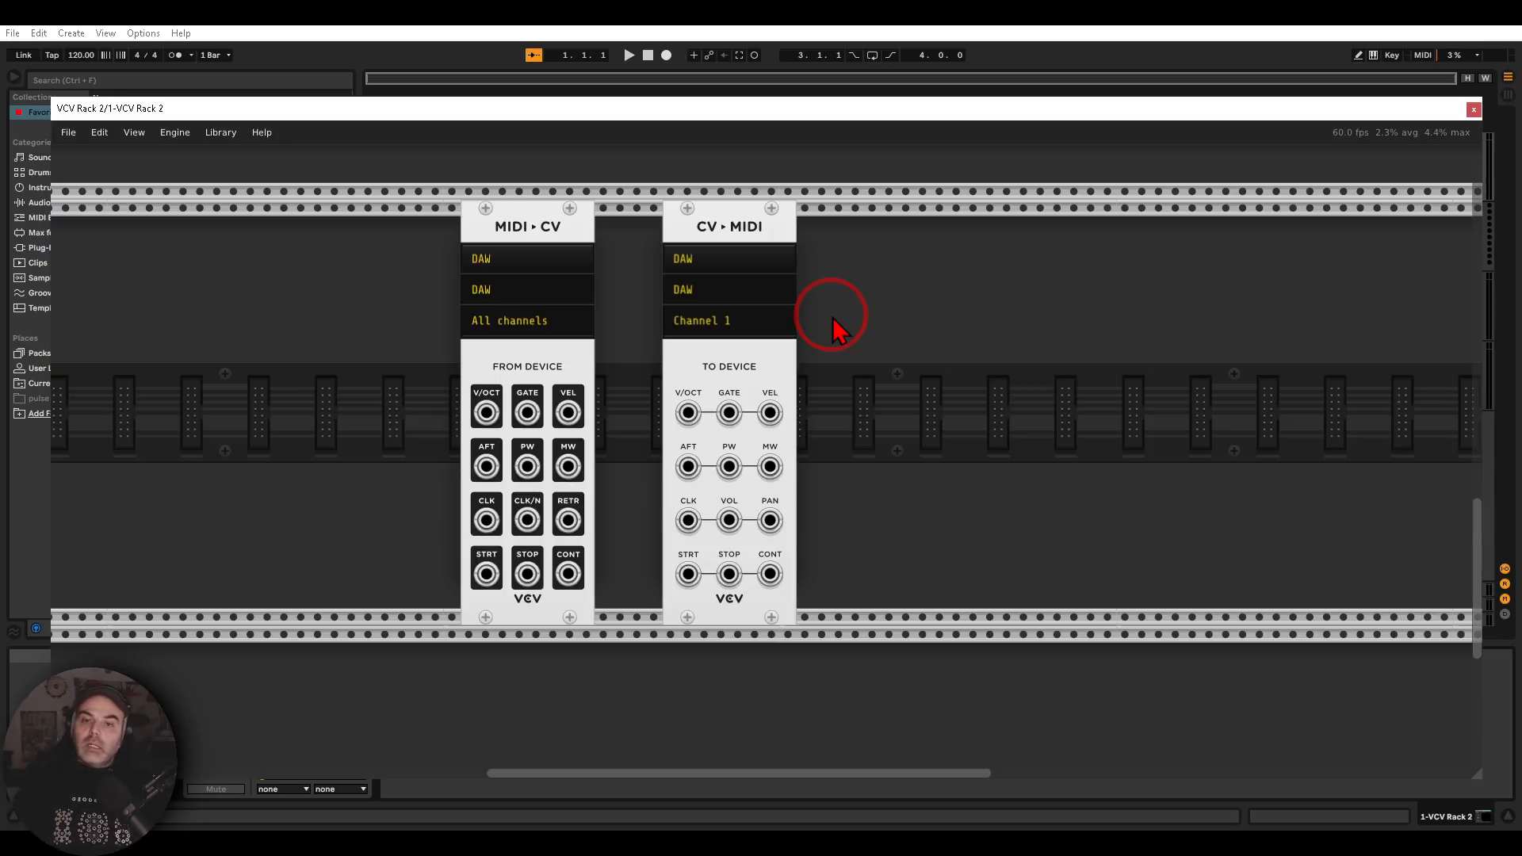
Search the modules for "audio" and add the two-channel VCV Audio module to the same row as CV-MIDI
{"action": "right_click", "coordinate": [833, 325]}
{"action": "type", "text": "audio"}
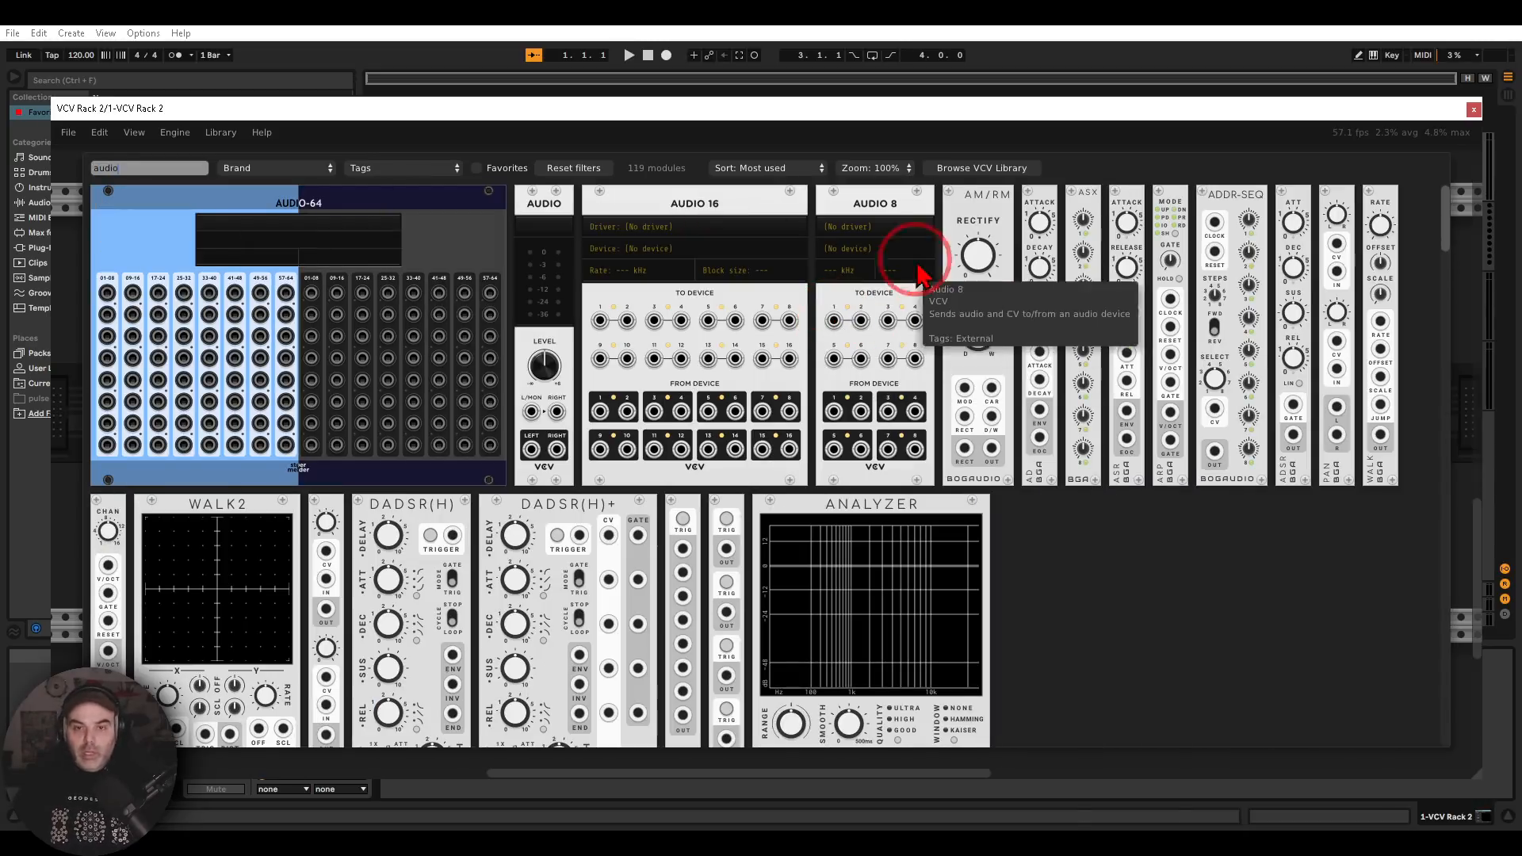
{"action": "mouse_move", "coordinate": [932, 192]}
{"action": "left_mouse_down"}
{"action": "mouse_move", "coordinate": [633, 159]}
{"action": "mouse_move", "coordinate": [761, 318]}
{"action": "mouse_move", "coordinate": [903, 165]}
{"action": "left_mouse_up"}
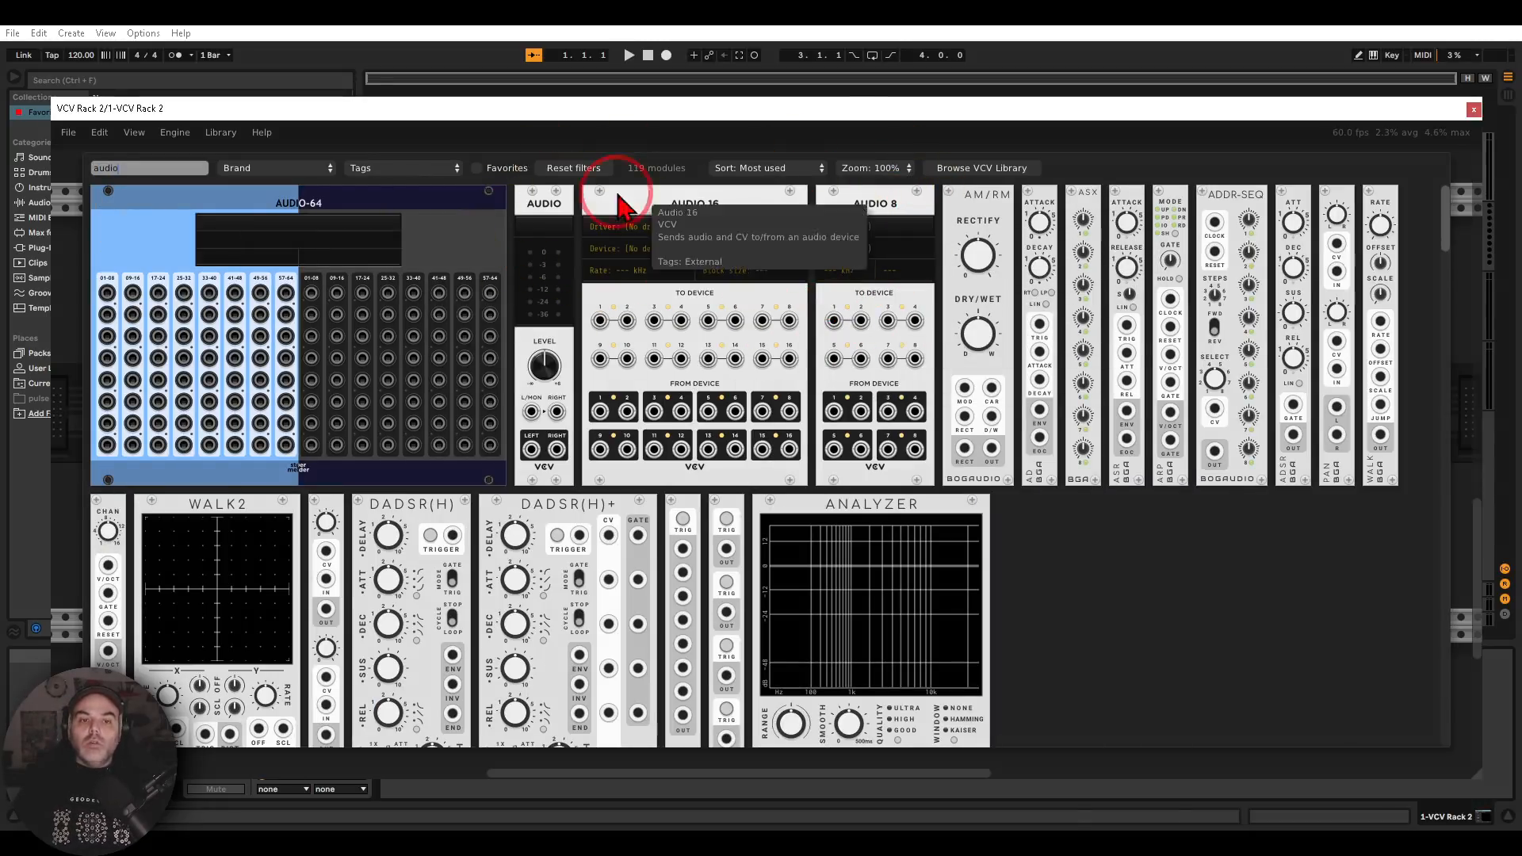
{"action": "left_click", "coordinate": [543, 203]}
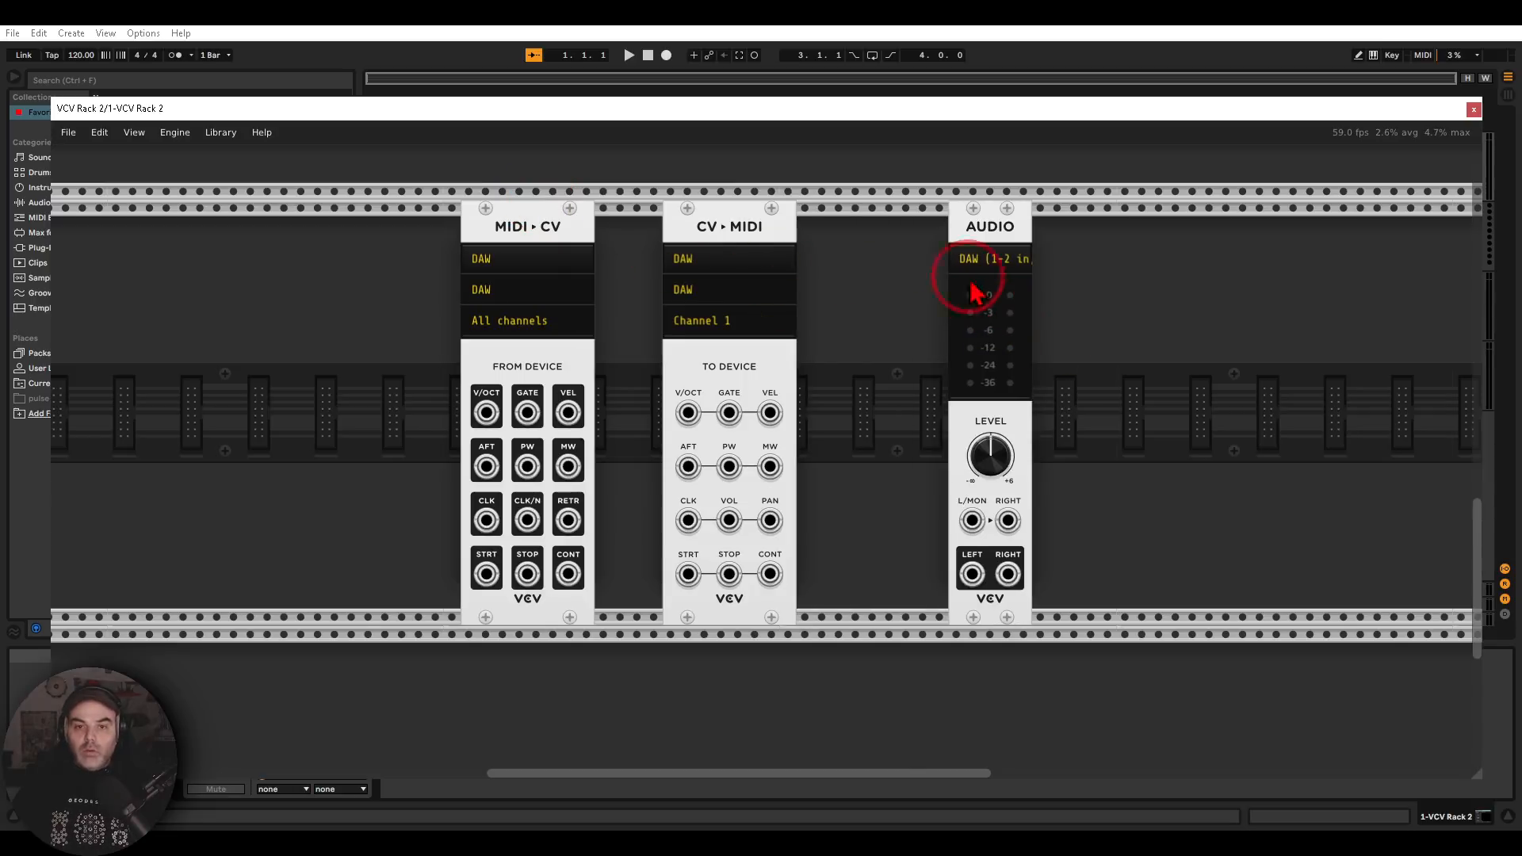
{"action": "left_click_drag", "start_coordinate": [1026, 228], "coordinate": [1030, 235]}
{"action": "mouse_move", "coordinate": [713, 265]}
{"action": "left_mouse_down"}
{"action": "mouse_move", "coordinate": [703, 285]}
{"action": "mouse_move", "coordinate": [682, 236]}
{"action": "left_mouse_up"}
{"action": "mouse_move", "coordinate": [508, 232]}
{"action": "left_mouse_down"}
{"action": "mouse_move", "coordinate": [472, 226]}
{"action": "mouse_move", "coordinate": [475, 321]}
{"action": "mouse_move", "coordinate": [512, 240]}
{"action": "left_mouse_up"}
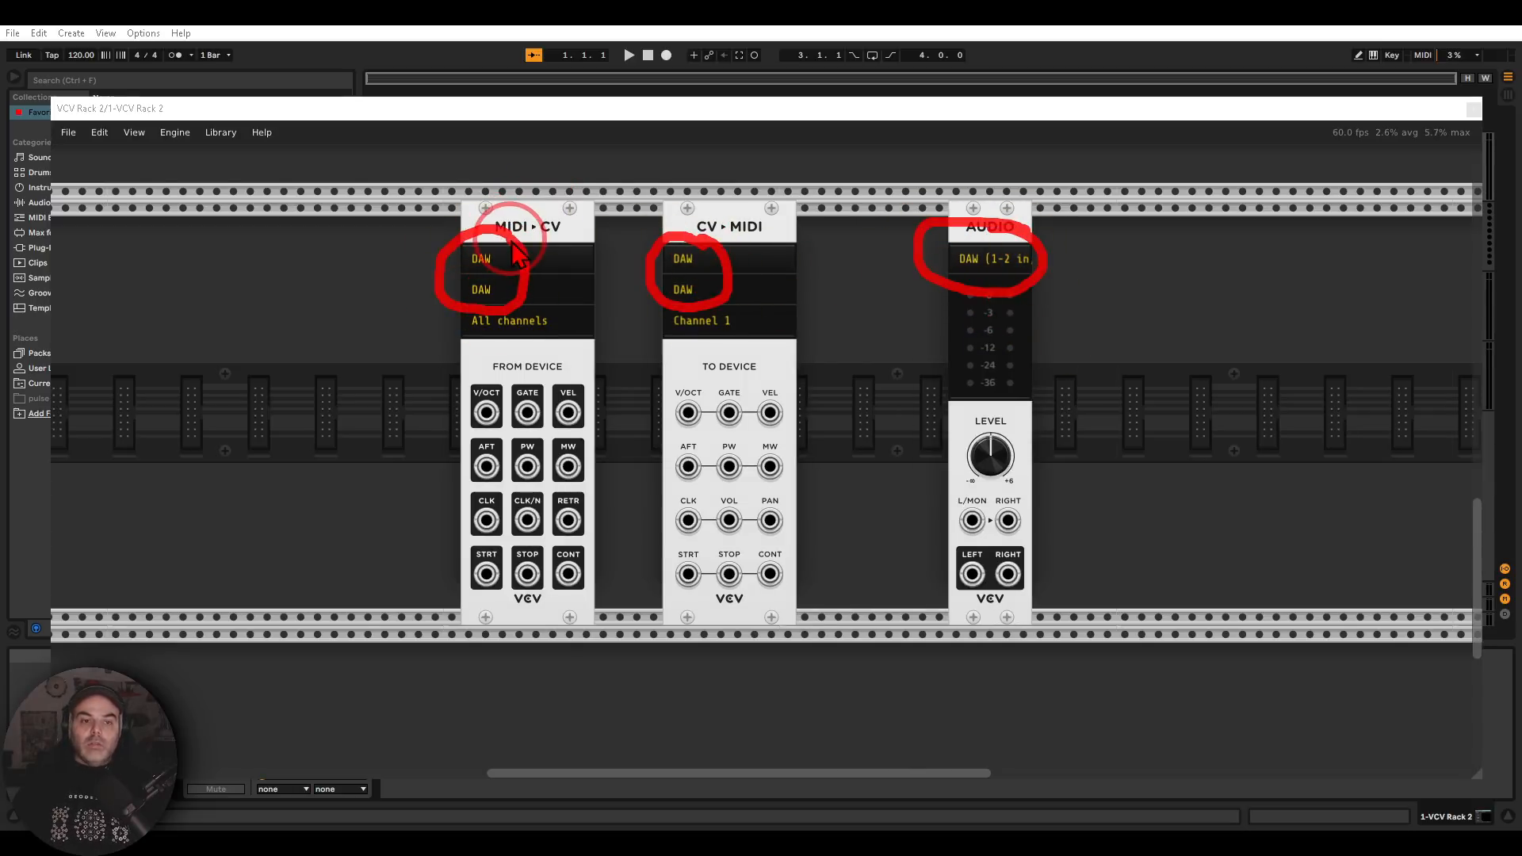
{"action": "key", "text": "Escape"}
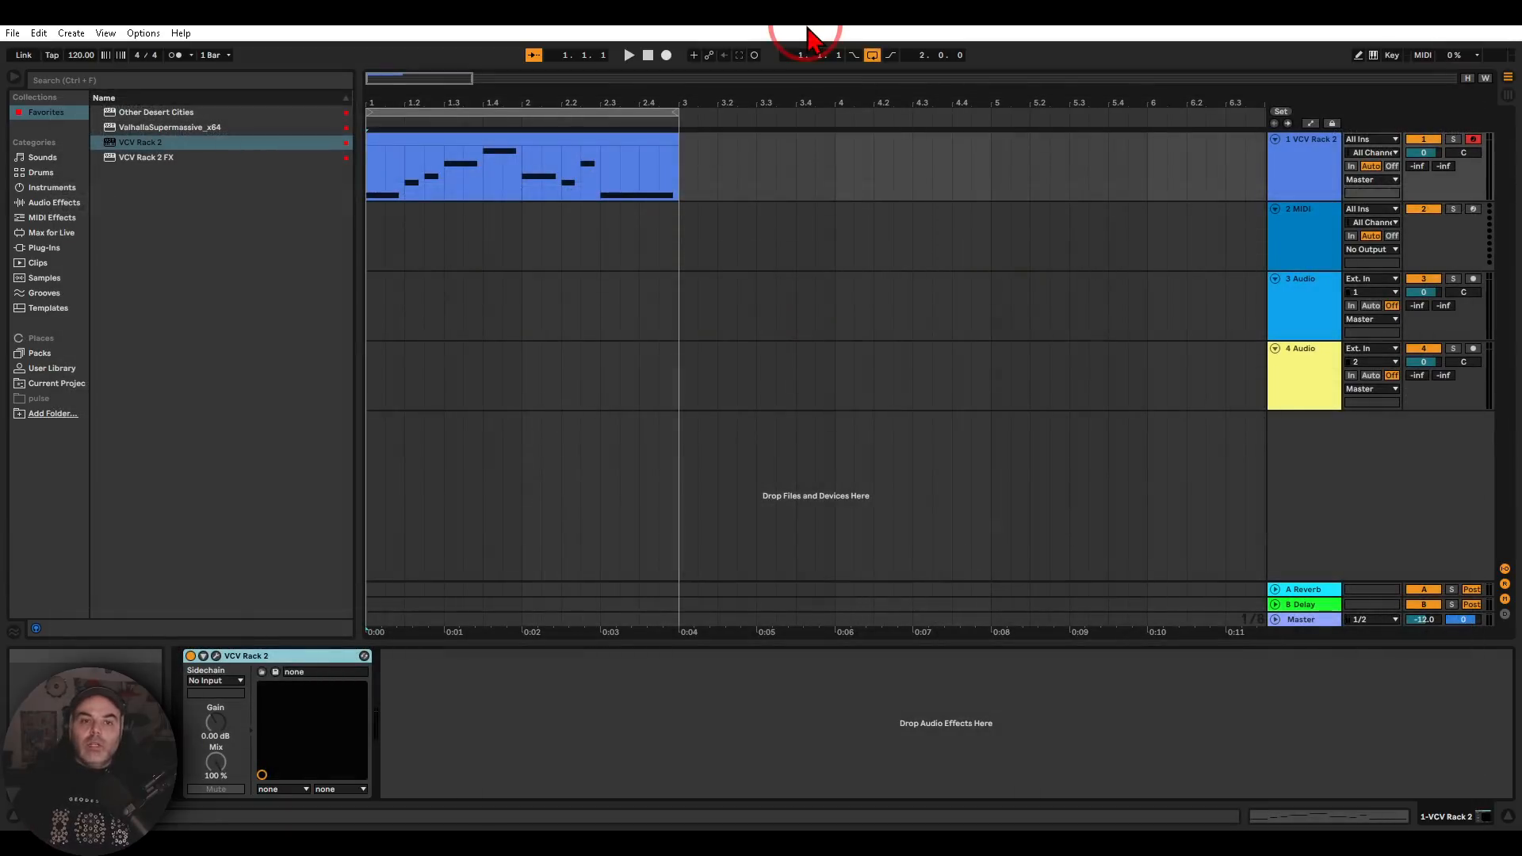
Open the MIDI clip on the VCV Rack 2 track and play back its note sequence
{"action": "double_click", "coordinate": [560, 137]}
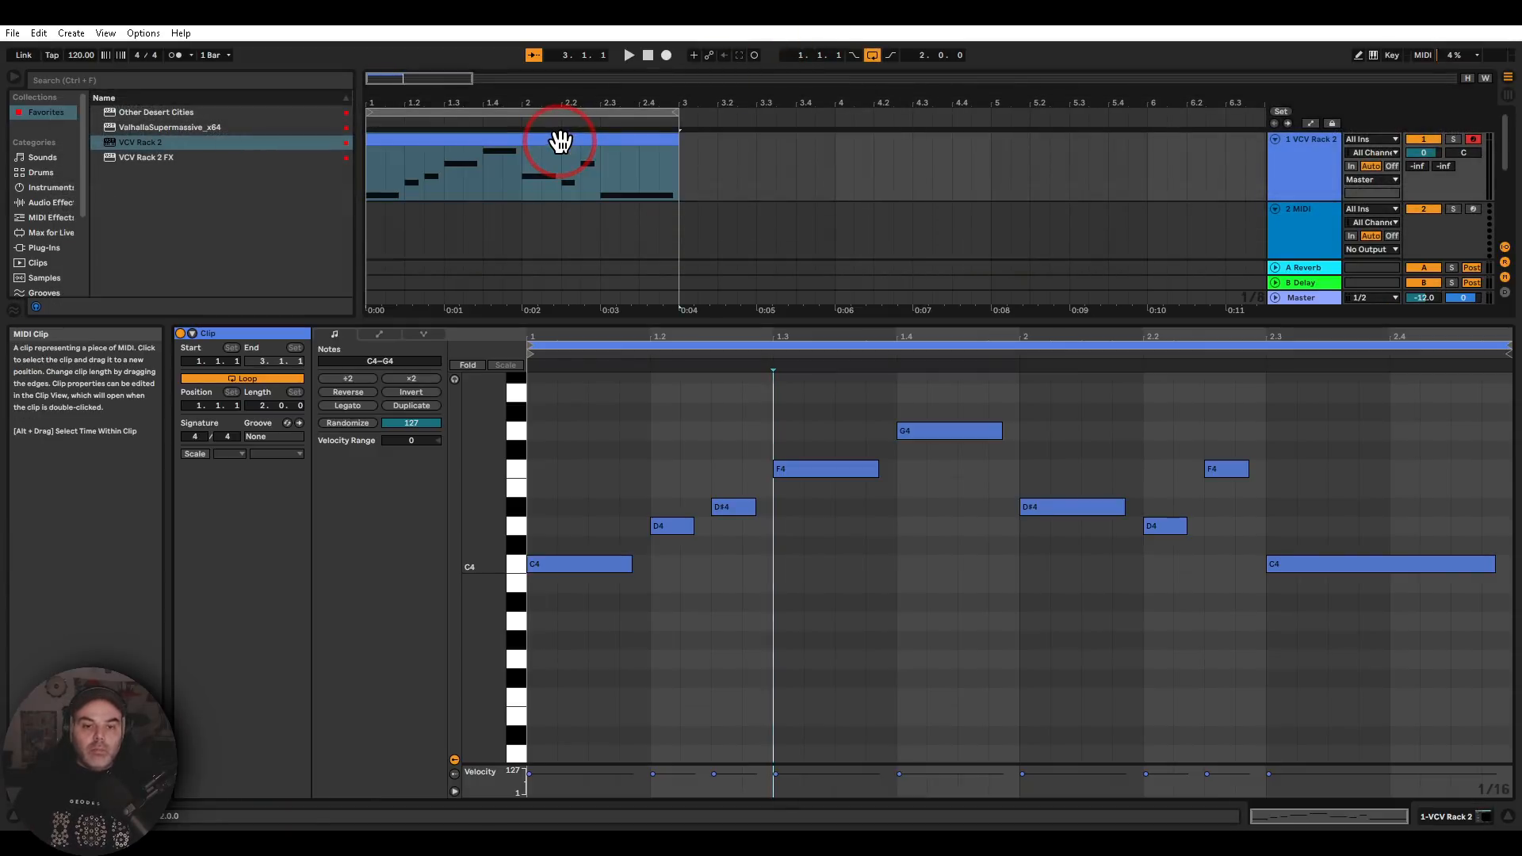
{"action": "left_click_drag", "start_coordinate": [680, 163], "coordinate": [361, 260]}
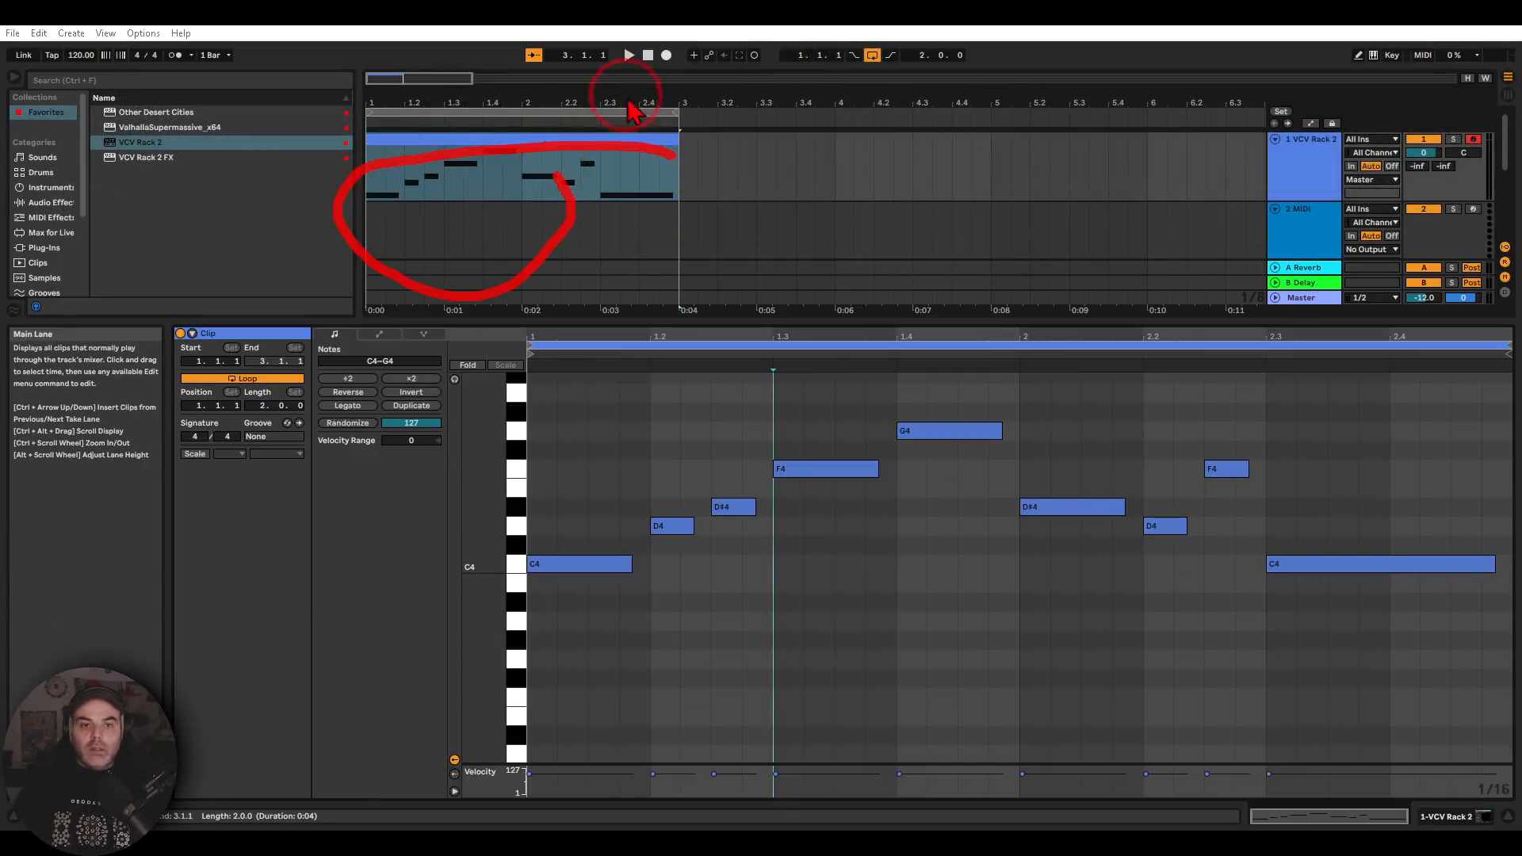
{"action": "left_click", "coordinate": [628, 57]}
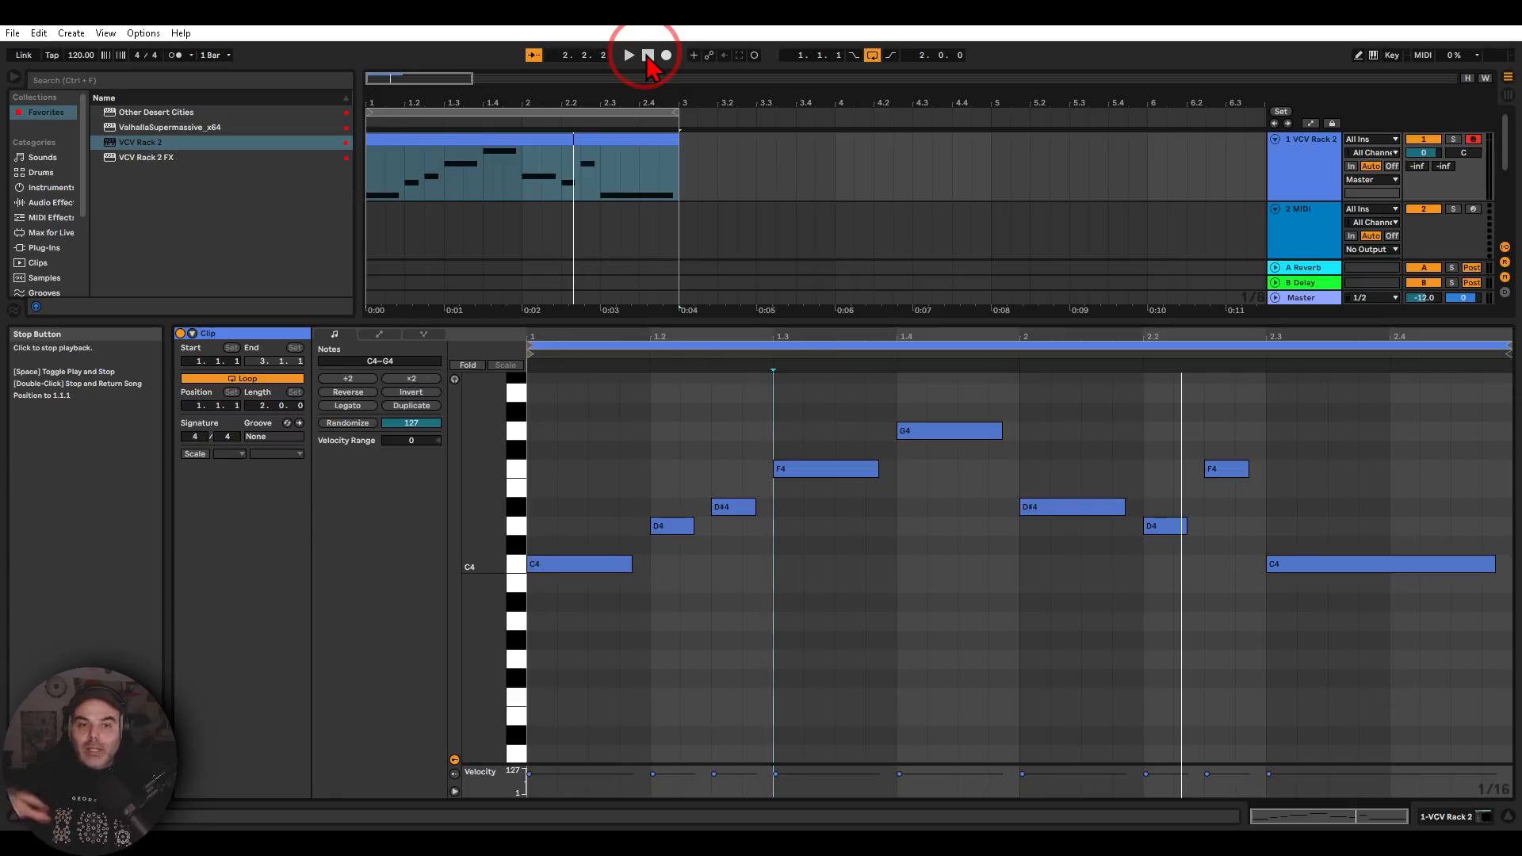
{"action": "left_click", "coordinate": [416, 222]}
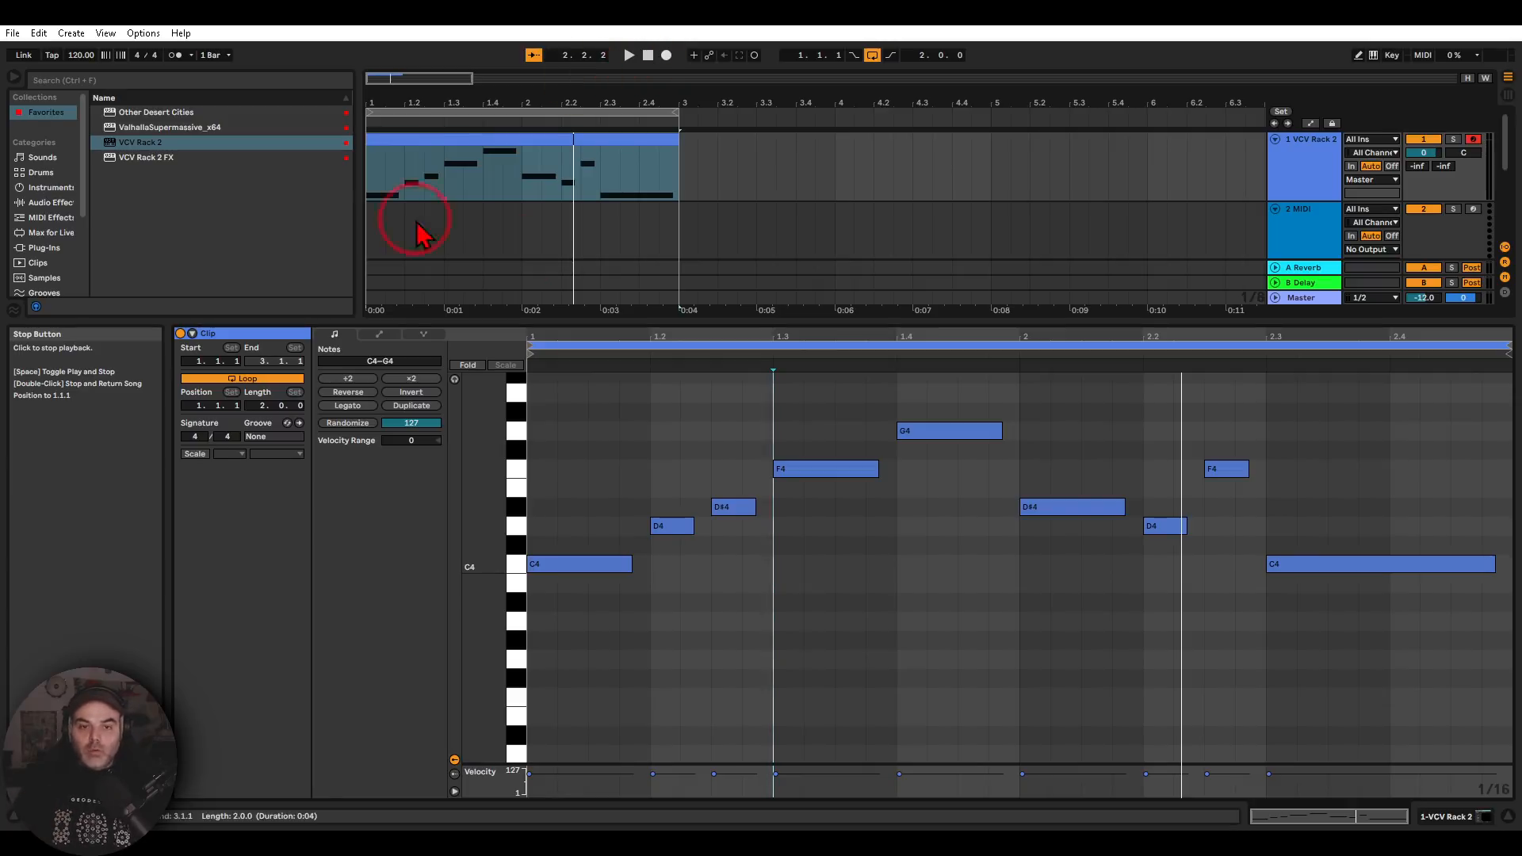
Open the VCV Rack 2 plug-in window from the first track's device and enlarge it to fit the whole patch
{"action": "double_click", "coordinate": [1300, 166]}
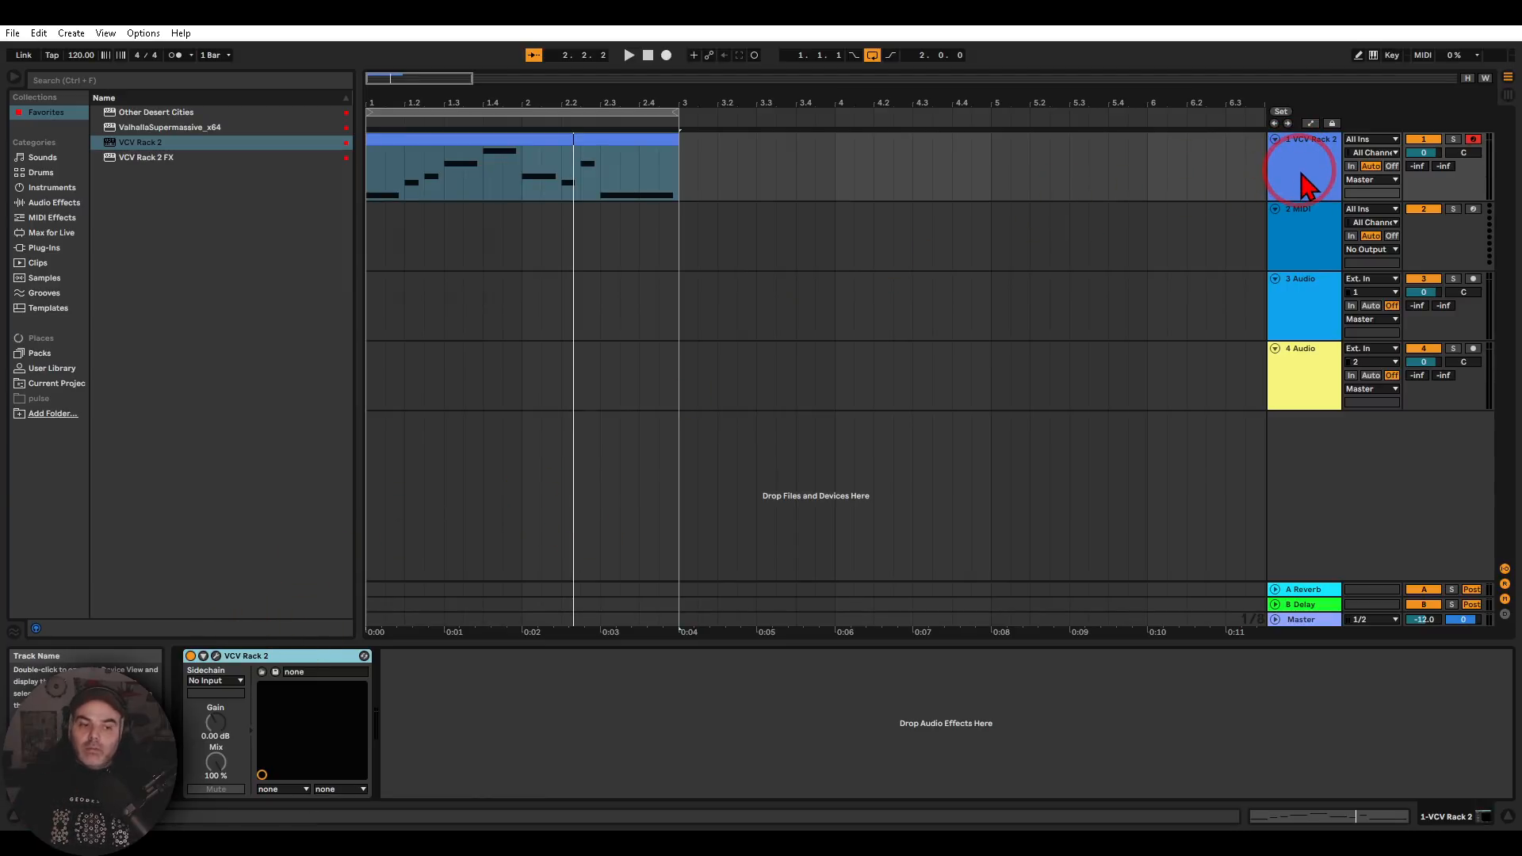
{"action": "left_click", "coordinate": [216, 657]}
{"action": "scroll", "coordinate": [610, 627], "scroll_direction": "down", "scroll_amount": 3}
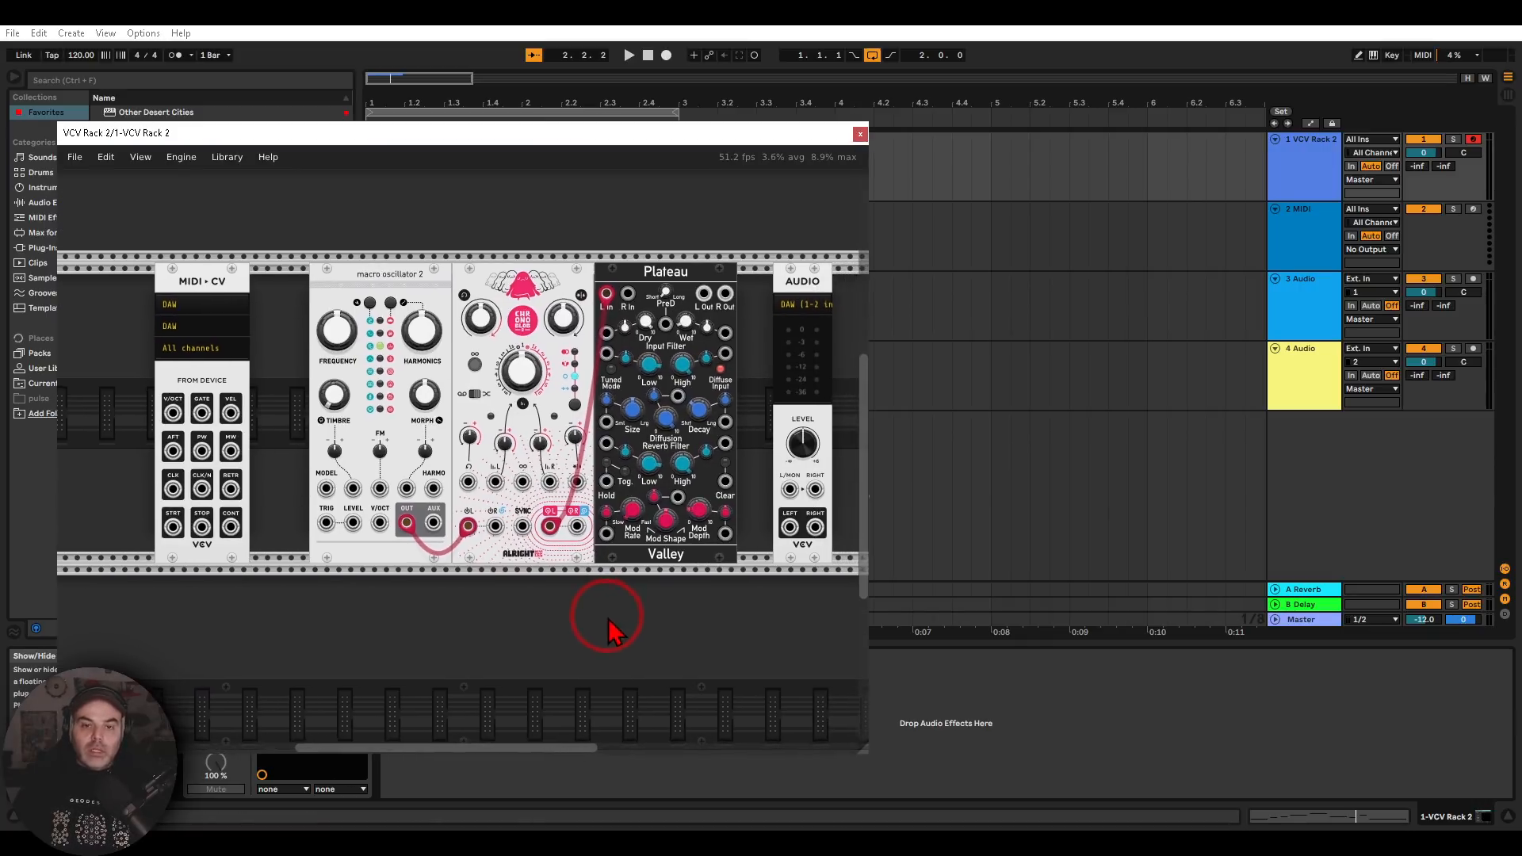
{"action": "mouse_move", "coordinate": [682, 231]}
{"action": "left_mouse_down"}
{"action": "mouse_move", "coordinate": [317, 290]}
{"action": "mouse_move", "coordinate": [729, 372]}
{"action": "mouse_move", "coordinate": [717, 265]}
{"action": "mouse_move", "coordinate": [689, 253]}
{"action": "left_mouse_up"}
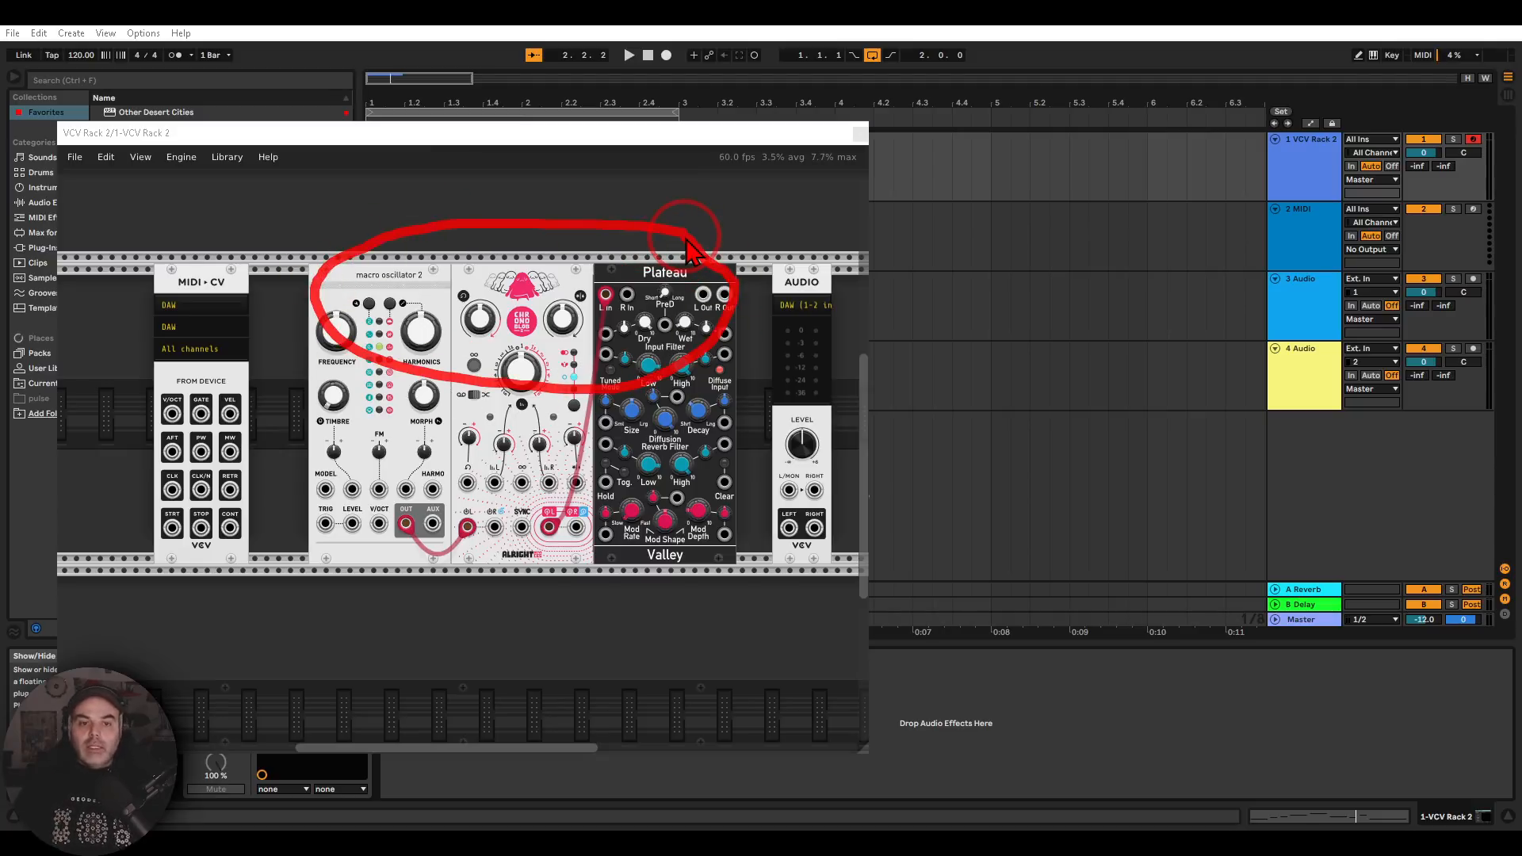
{"action": "key", "text": "Escape"}
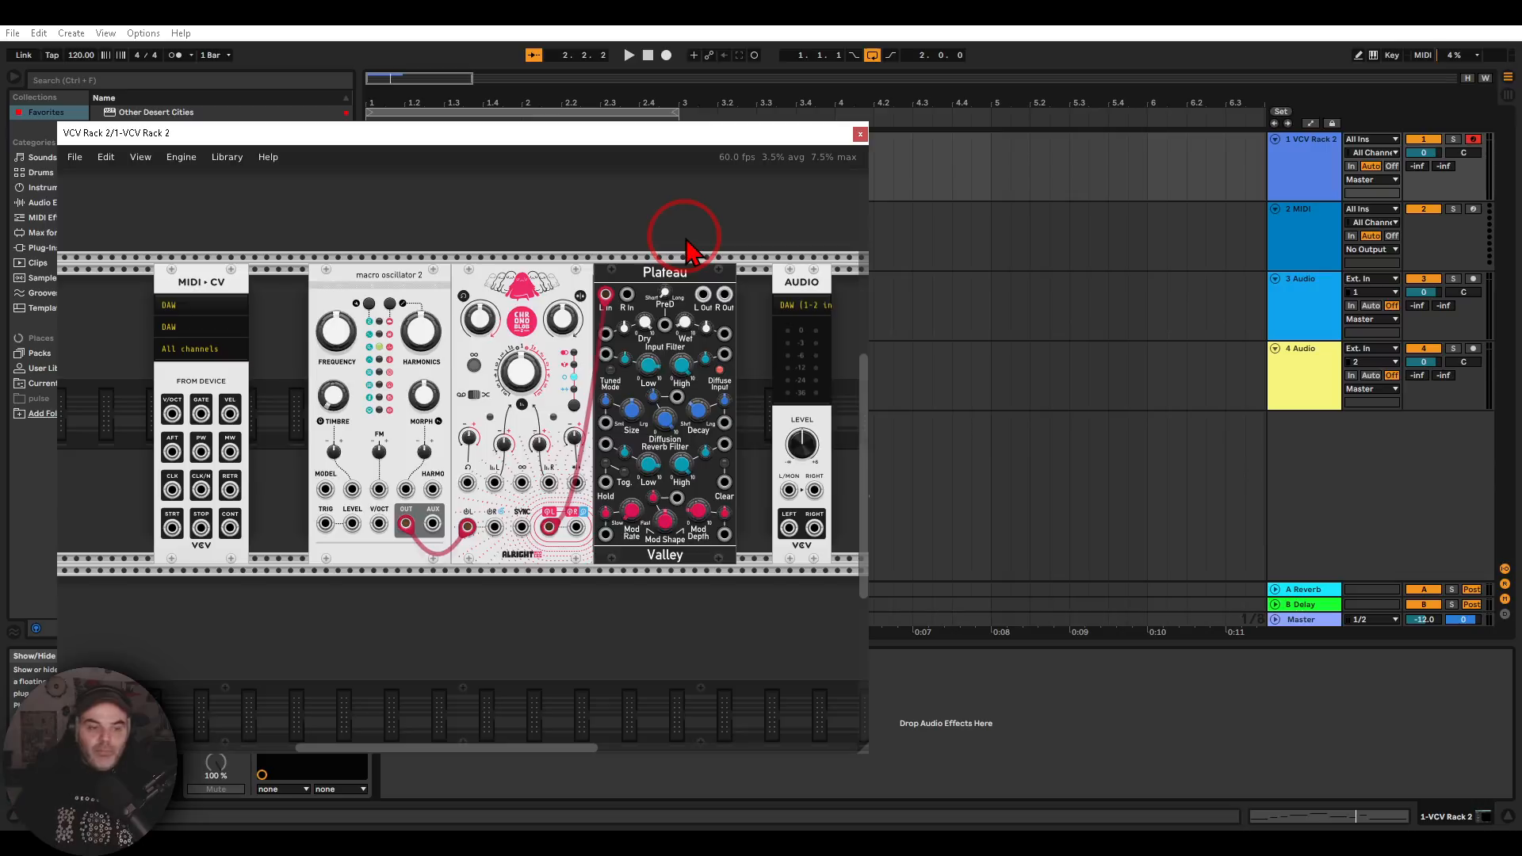
{"action": "left_click_drag", "start_coordinate": [527, 260], "coordinate": [705, 235]}
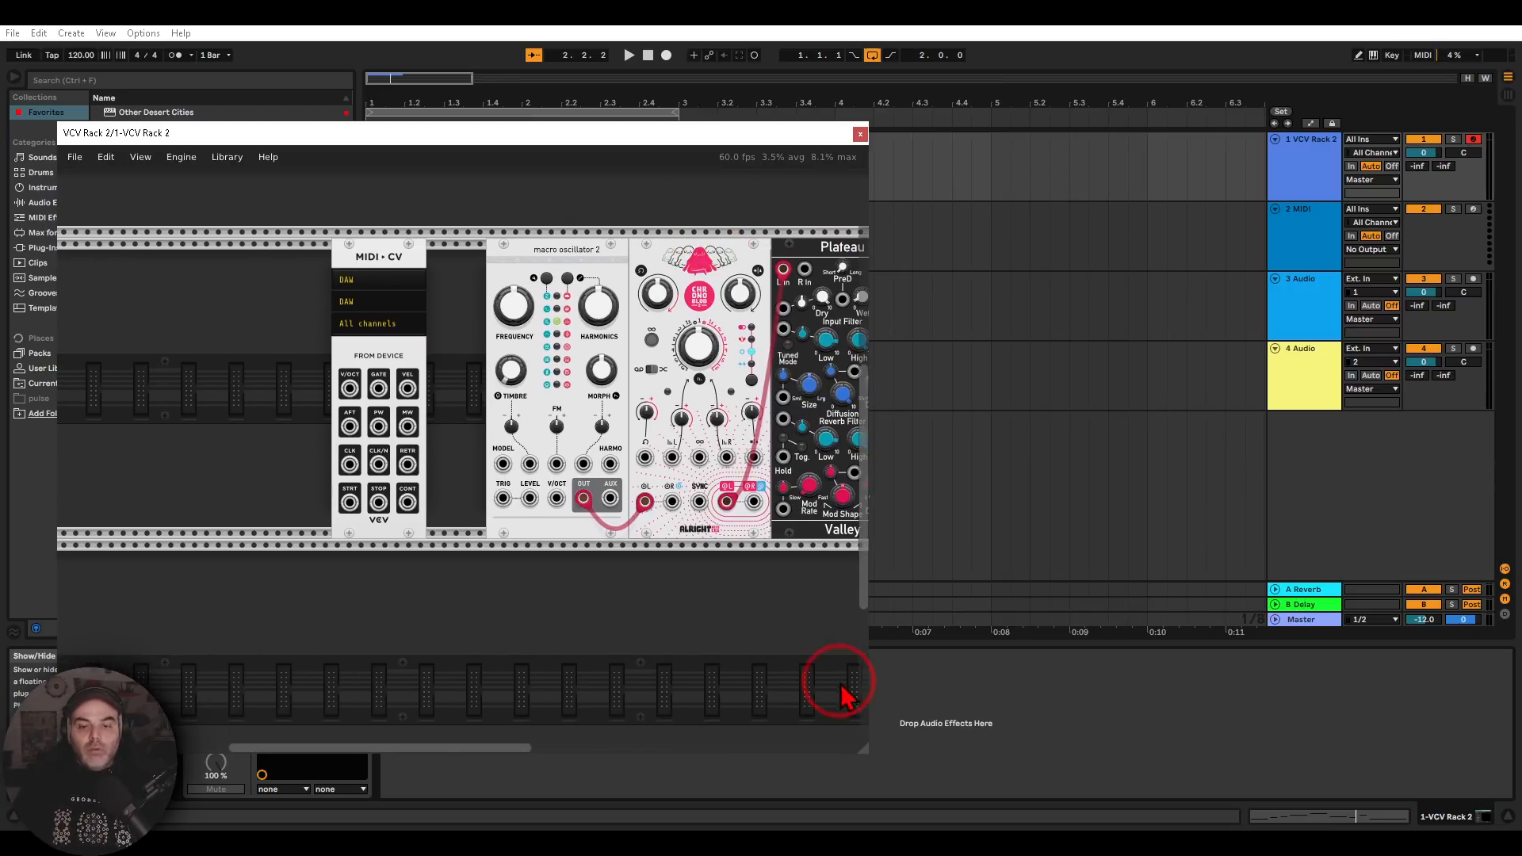
{"action": "left_click_drag", "start_coordinate": [868, 765], "coordinate": [1348, 702]}
{"action": "scroll", "coordinate": [339, 323], "scroll_direction": "up", "scroll_amount": 3}
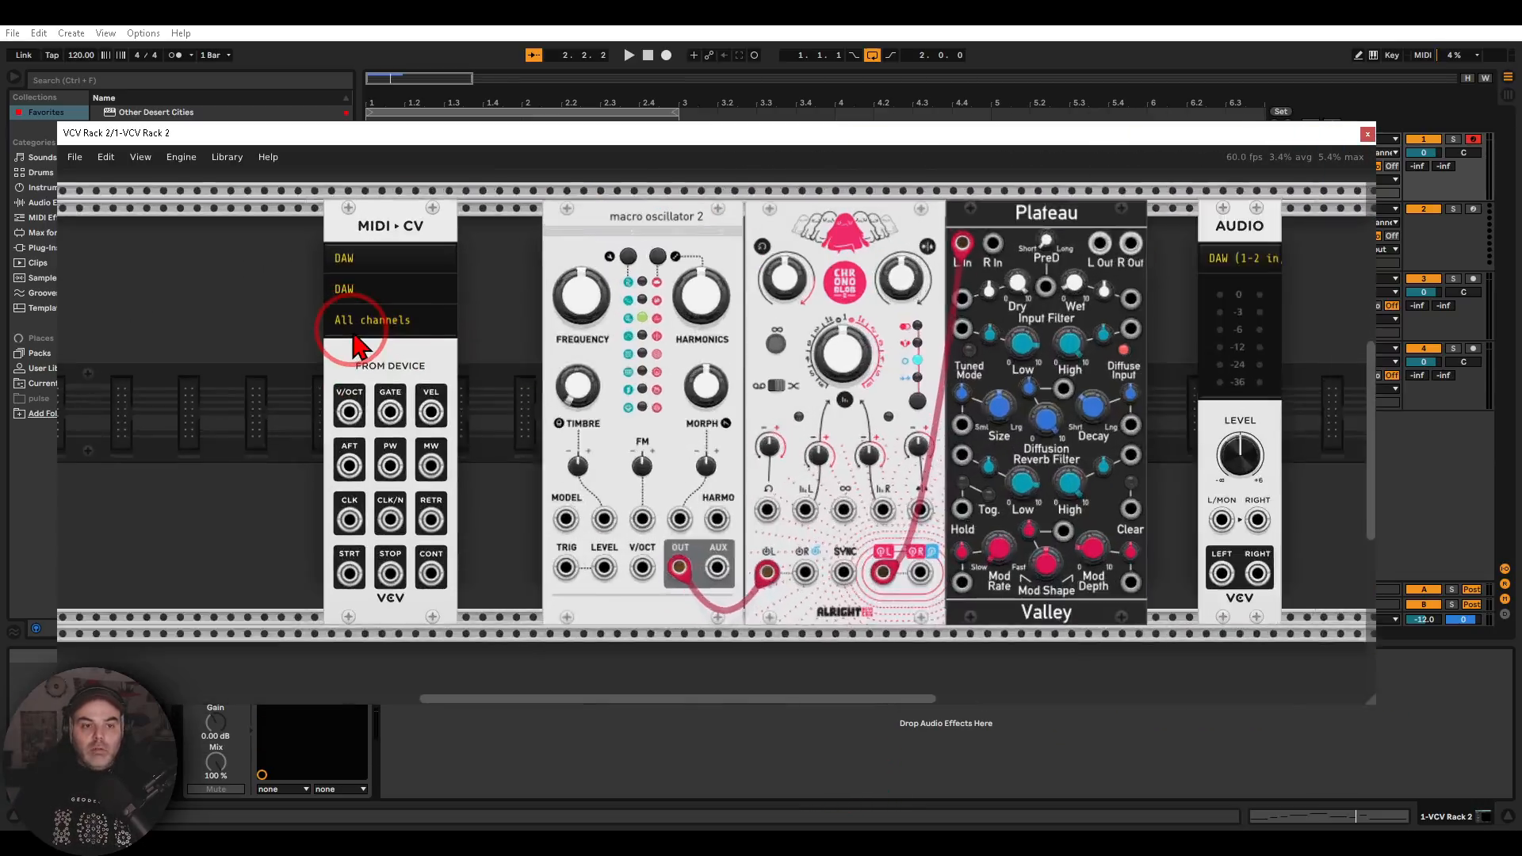
{"action": "left_click_drag", "start_coordinate": [530, 310], "coordinate": [536, 315]}
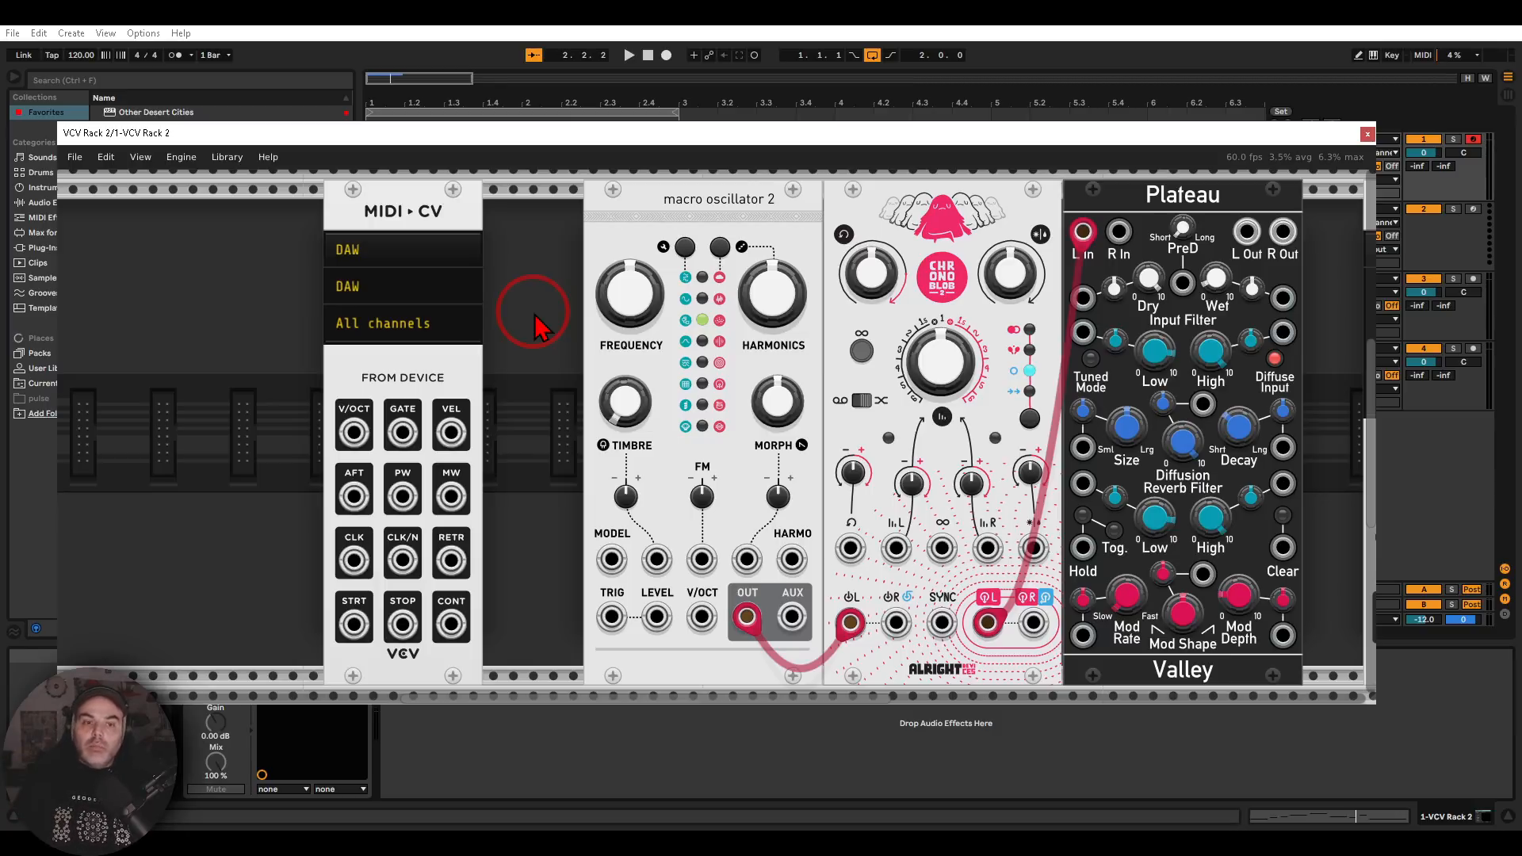
Patch the MIDI-CV module's V/OCT output to the V/OCT input of macro oscillator 2
{"action": "mouse_move", "coordinate": [371, 386]}
{"action": "left_mouse_down"}
{"action": "mouse_move", "coordinate": [328, 392]}
{"action": "mouse_move", "coordinate": [338, 452]}
{"action": "mouse_move", "coordinate": [391, 423]}
{"action": "mouse_move", "coordinate": [365, 385]}
{"action": "left_mouse_up"}
{"action": "key", "text": "Escape"}
{"action": "mouse_move", "coordinate": [353, 438]}
{"action": "left_mouse_down"}
{"action": "mouse_move", "coordinate": [701, 616]}
{"action": "mouse_move", "coordinate": [677, 582]}
{"action": "mouse_move", "coordinate": [730, 626]}
{"action": "mouse_move", "coordinate": [720, 559]}
{"action": "left_mouse_up"}
{"action": "key", "text": "Escape"}
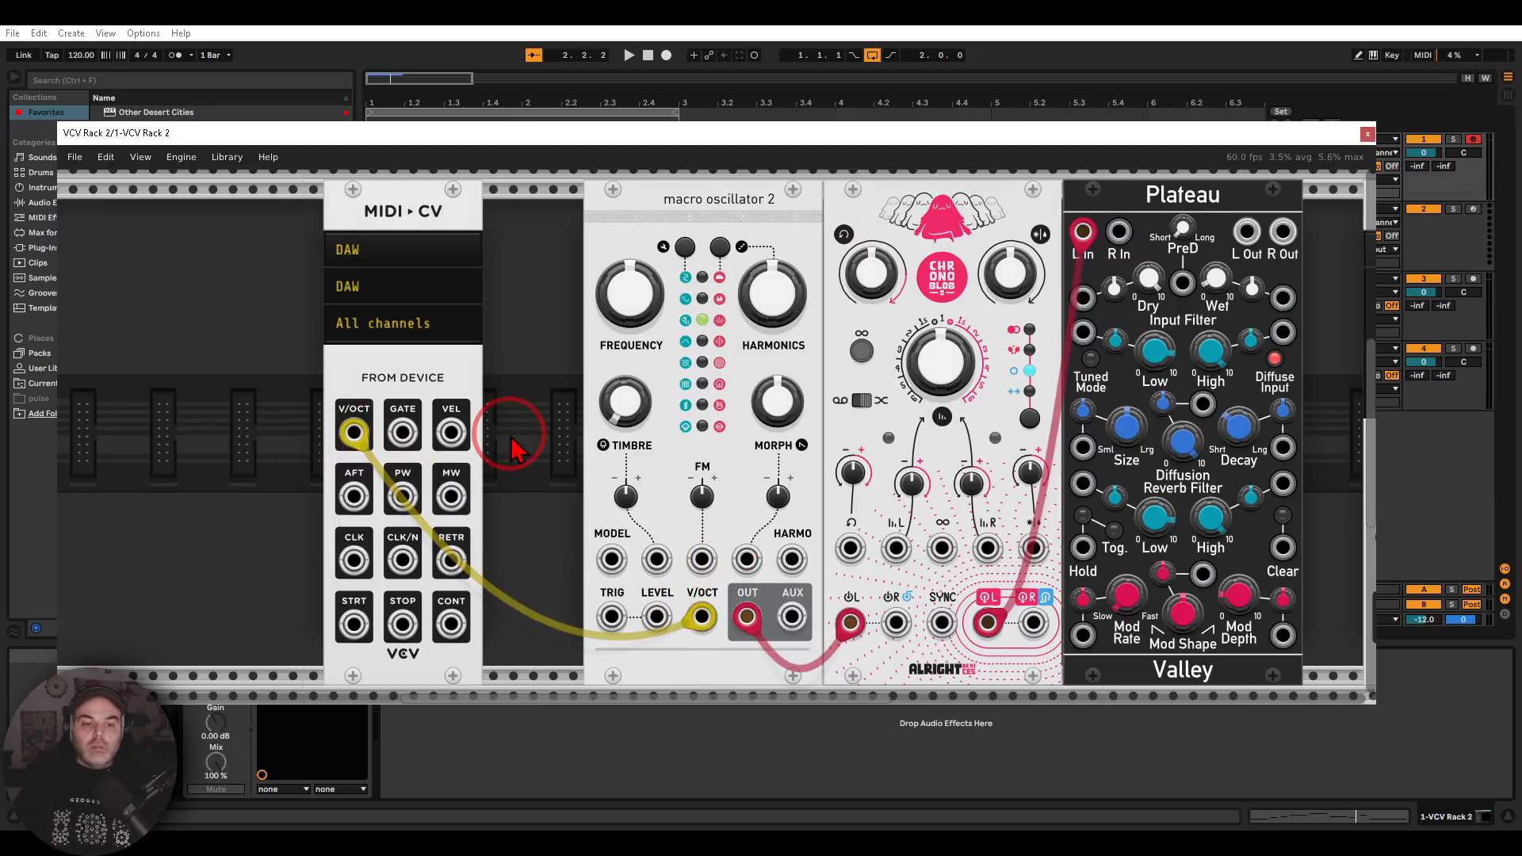
Patch the MIDI-CV module's GATE output to the TRIG input of macro oscillator 2
{"action": "left_click_drag", "start_coordinate": [403, 432], "coordinate": [404, 437]}
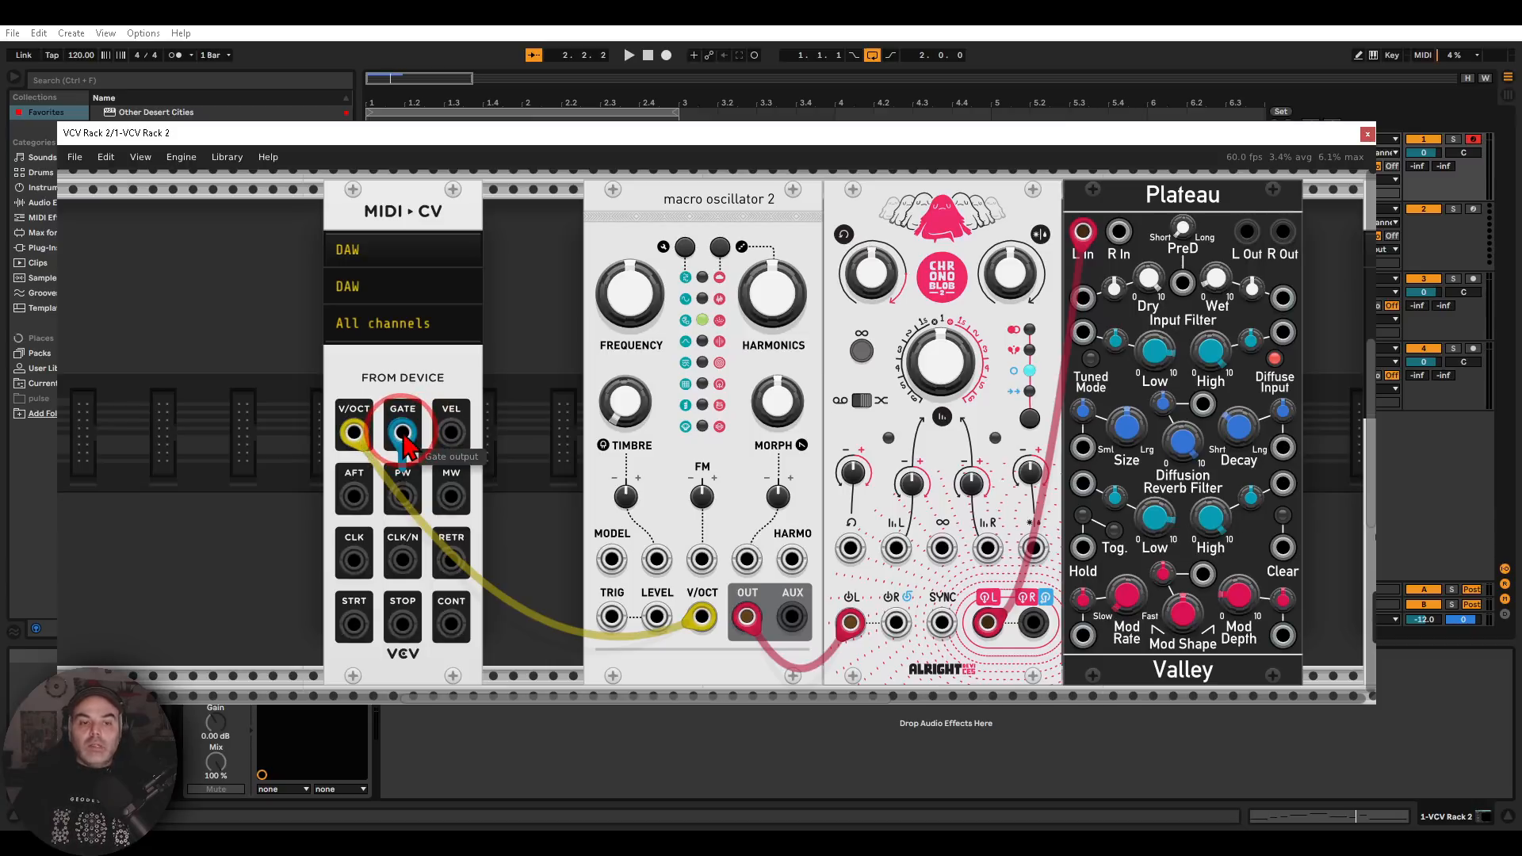
{"action": "left_click_drag", "start_coordinate": [404, 438], "coordinate": [613, 615]}
{"action": "left_click", "coordinate": [600, 447]}
{"action": "left_click_drag", "start_coordinate": [880, 428], "coordinate": [551, 441]}
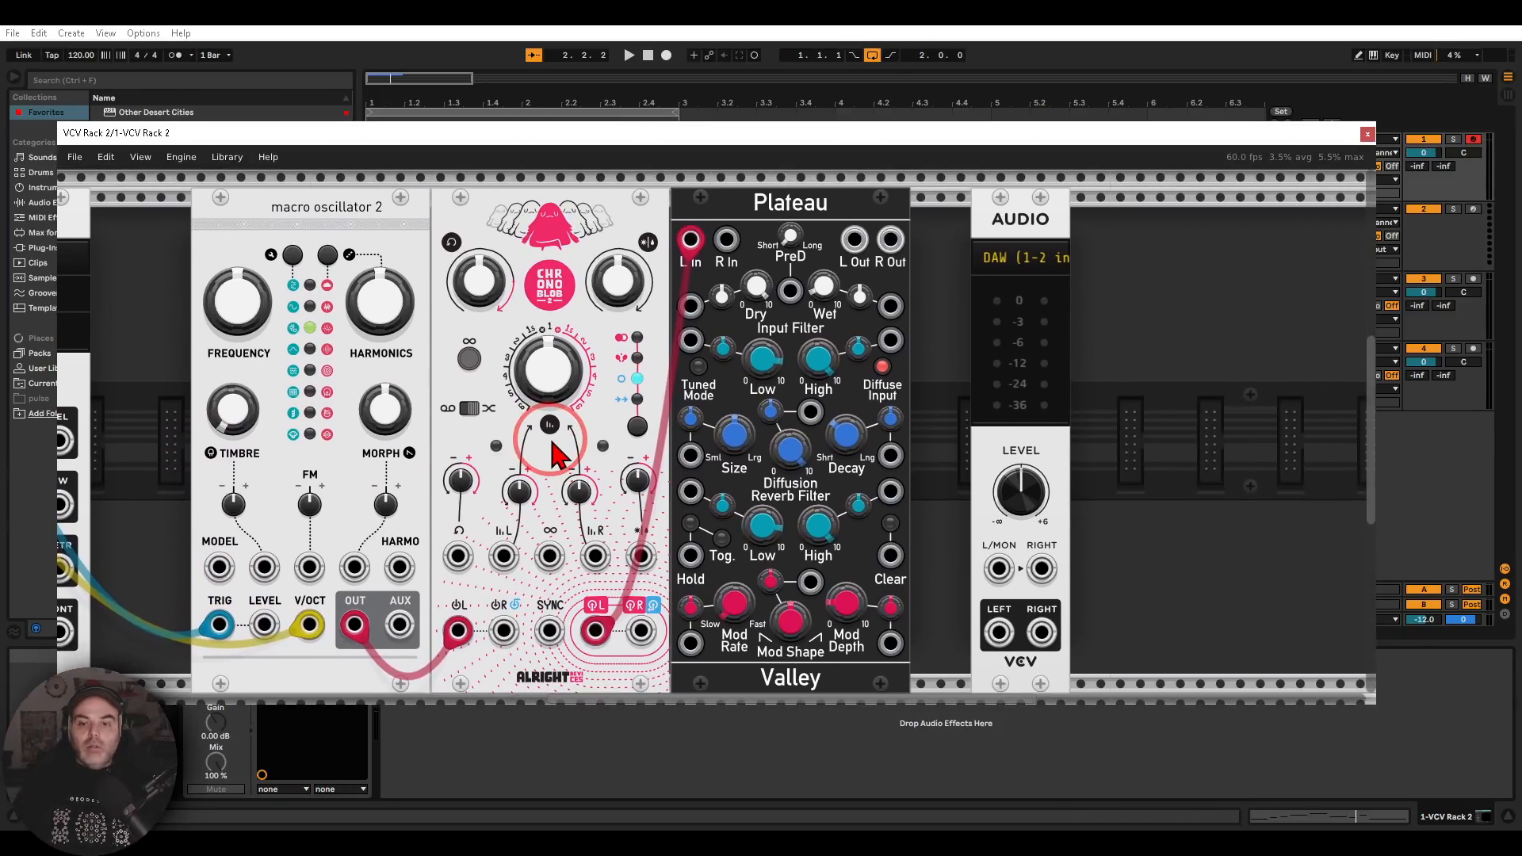
Patch Plateau's left and right outputs to the AUDIO module's L/MON and RIGHT inputs
{"action": "mouse_move", "coordinate": [1084, 199]}
{"action": "left_mouse_down"}
{"action": "mouse_move", "coordinate": [980, 239]}
{"action": "mouse_move", "coordinate": [1094, 200]}
{"action": "left_mouse_up"}
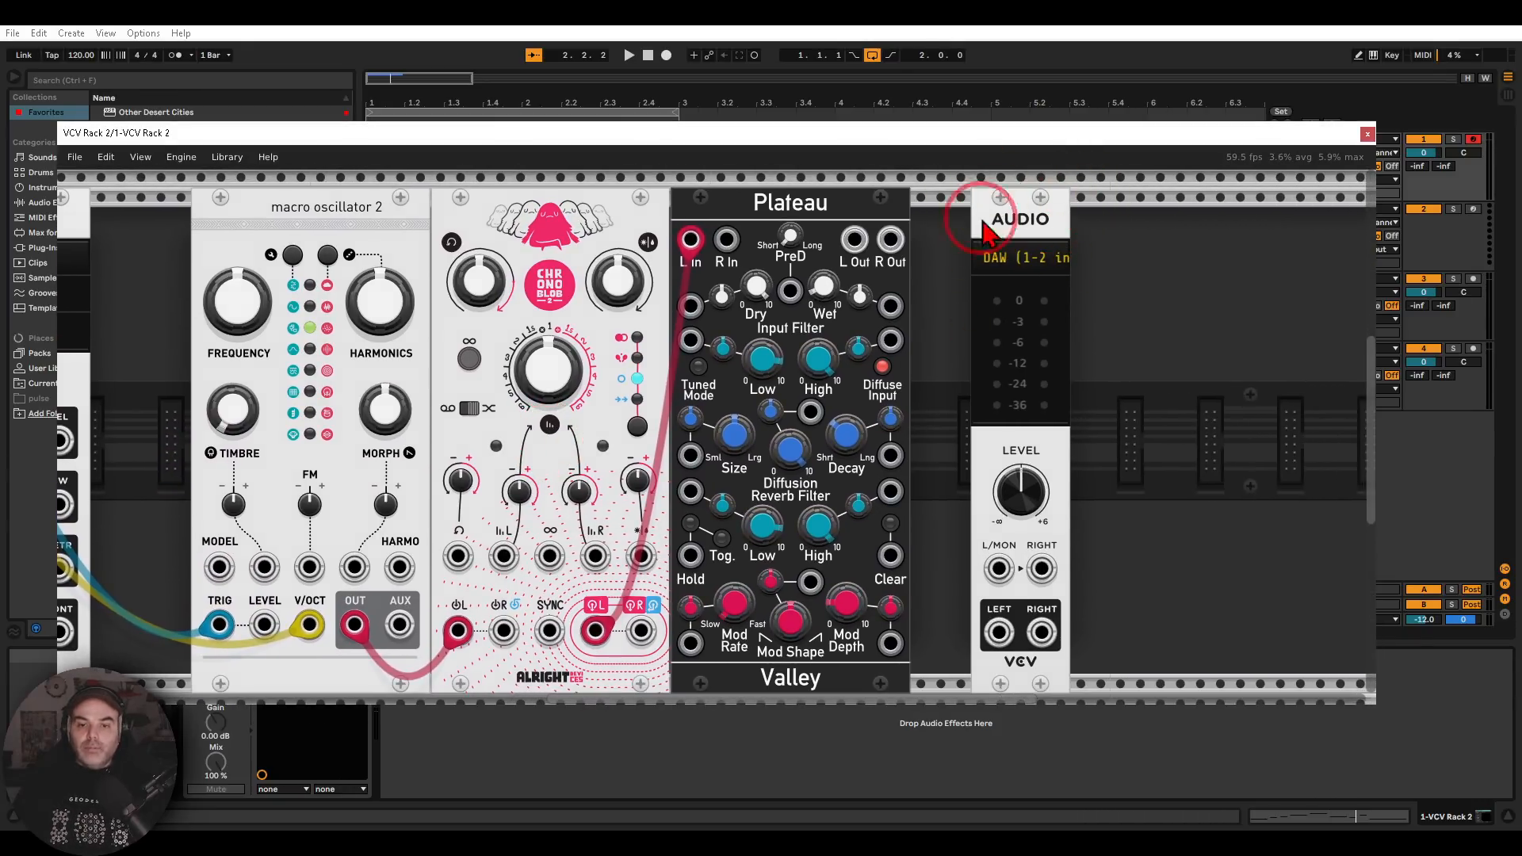
{"action": "mouse_move", "coordinate": [855, 241]}
{"action": "left_mouse_down"}
{"action": "mouse_move", "coordinate": [911, 465]}
{"action": "mouse_move", "coordinate": [1000, 569]}
{"action": "mouse_move", "coordinate": [892, 244]}
{"action": "mouse_move", "coordinate": [1041, 568]}
{"action": "left_mouse_up"}
{"action": "left_click_drag", "start_coordinate": [404, 384], "coordinate": [634, 377]}
Start playback and turn the Chronoblob delay's Dry/Wet down to 0
{"action": "left_click", "coordinate": [628, 55]}
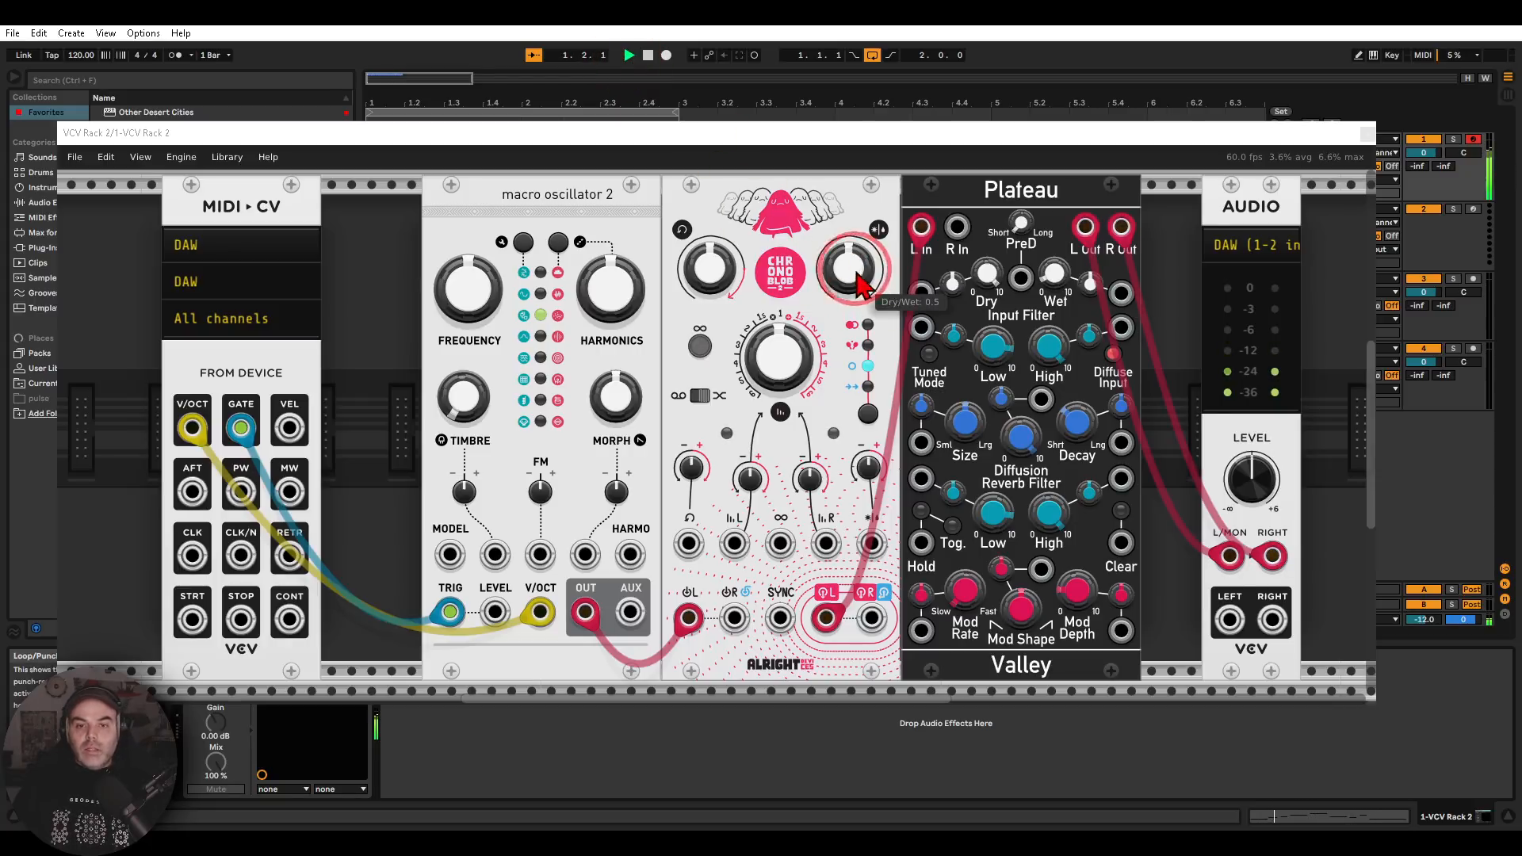
{"action": "left_click_drag", "start_coordinate": [850, 273], "coordinate": [864, 300]}
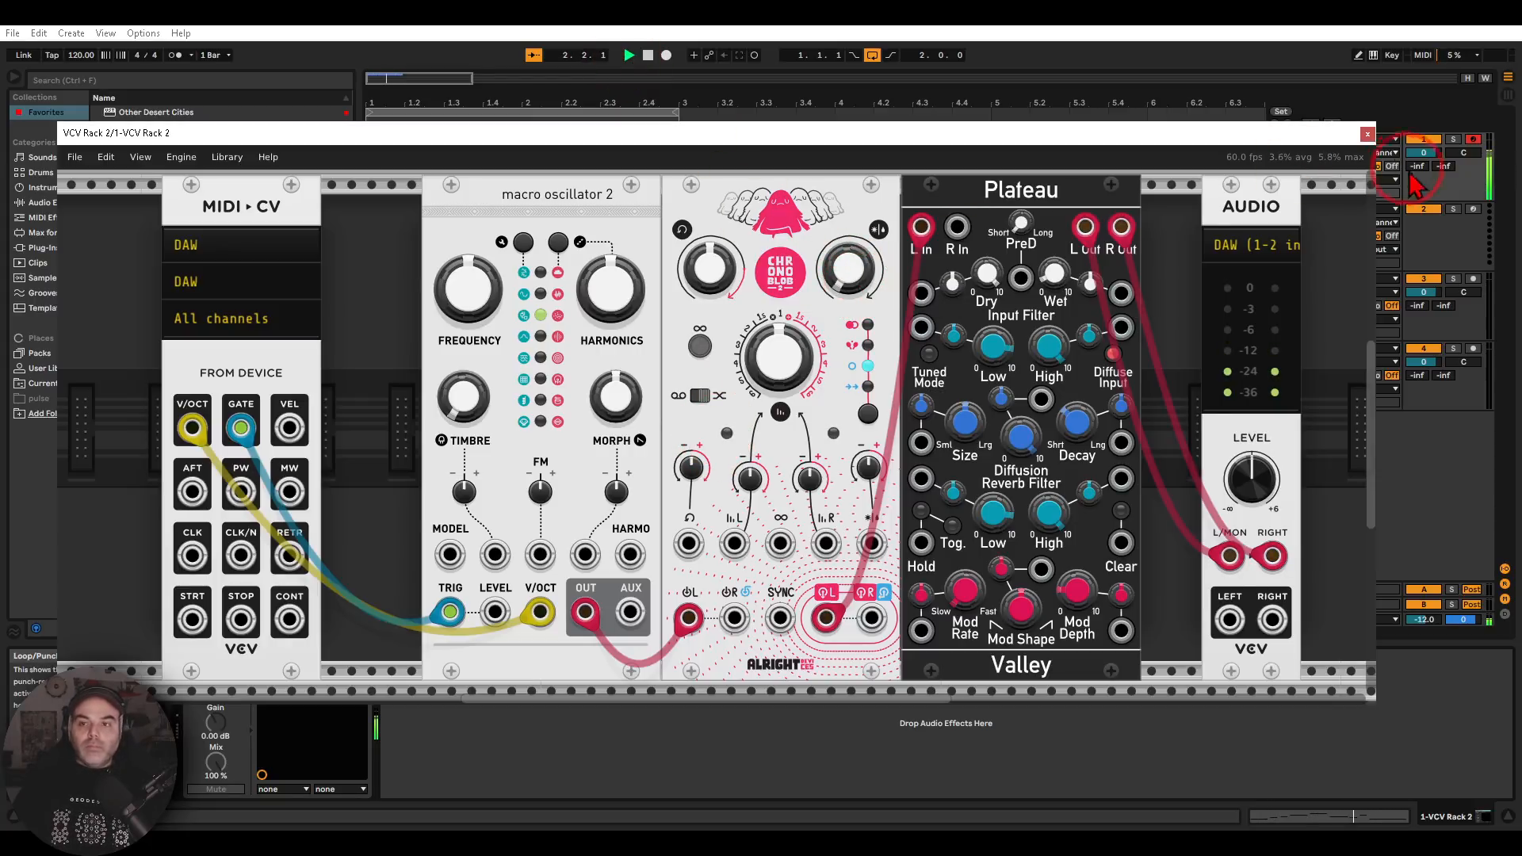
Close the plug-in window and open the MIDI clip on the first track to view its notes
{"action": "left_click", "coordinate": [1367, 133]}
{"action": "left_click", "coordinate": [475, 139]}
{"action": "double_click", "coordinate": [465, 141]}
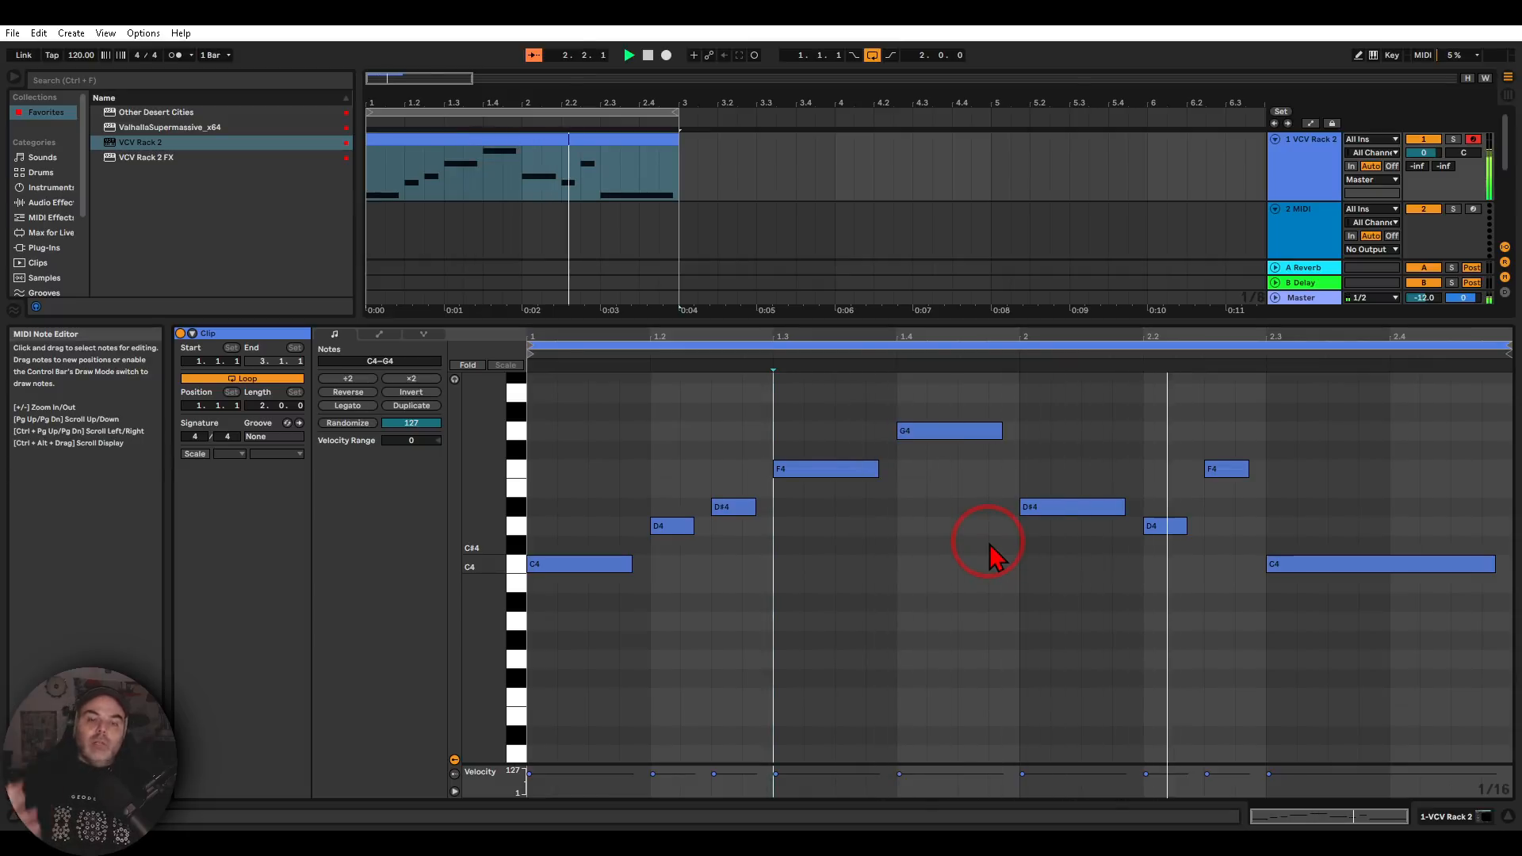
Reopen the VCV Rack 2 plug-in window from the first track's device and widen it to fit the whole patch
{"action": "double_click", "coordinate": [1292, 178]}
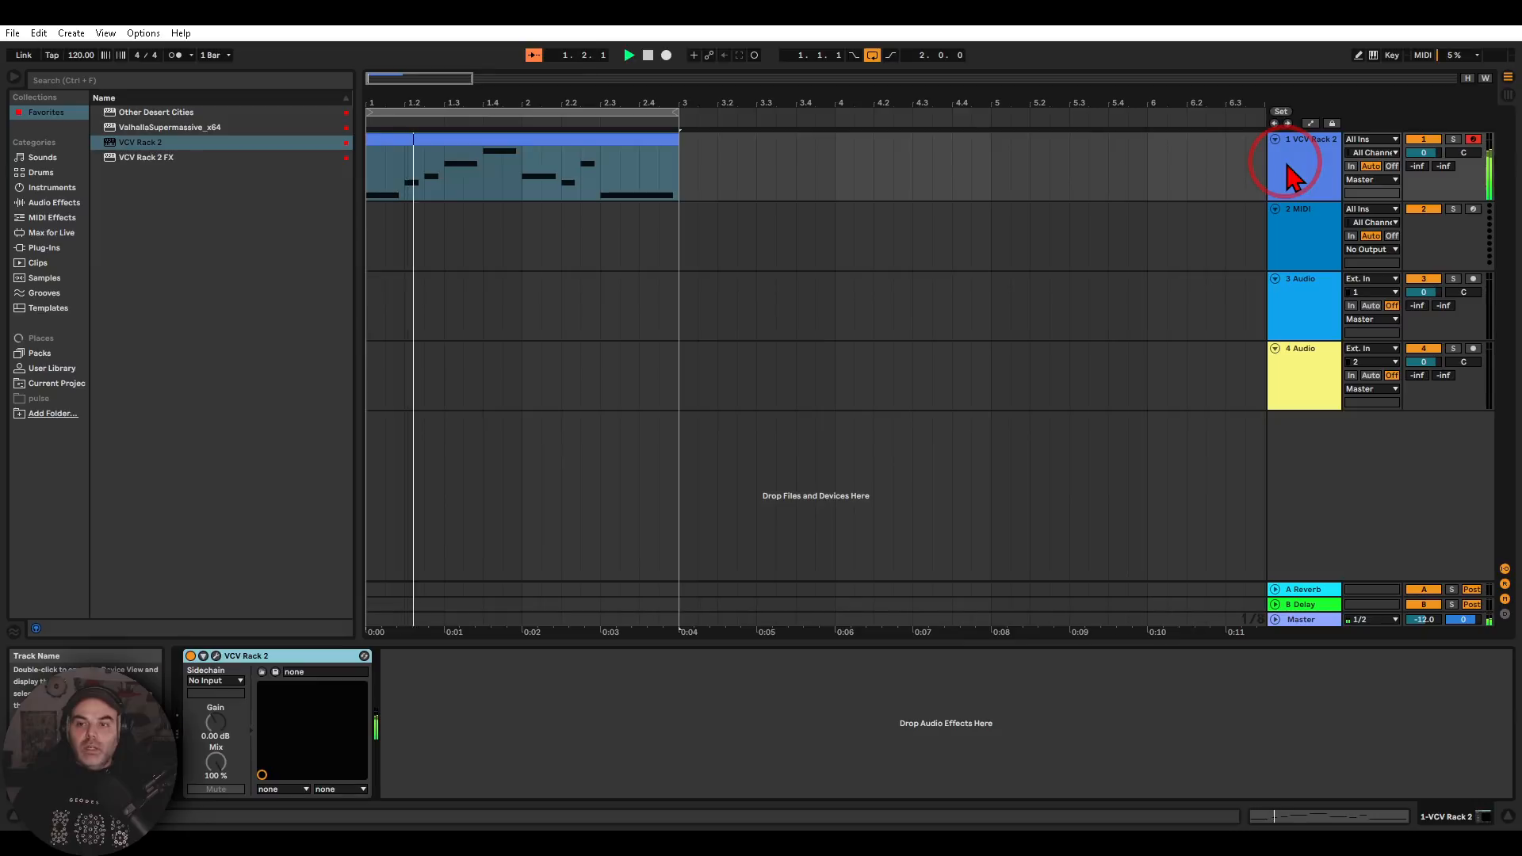
{"action": "left_click", "coordinate": [216, 655]}
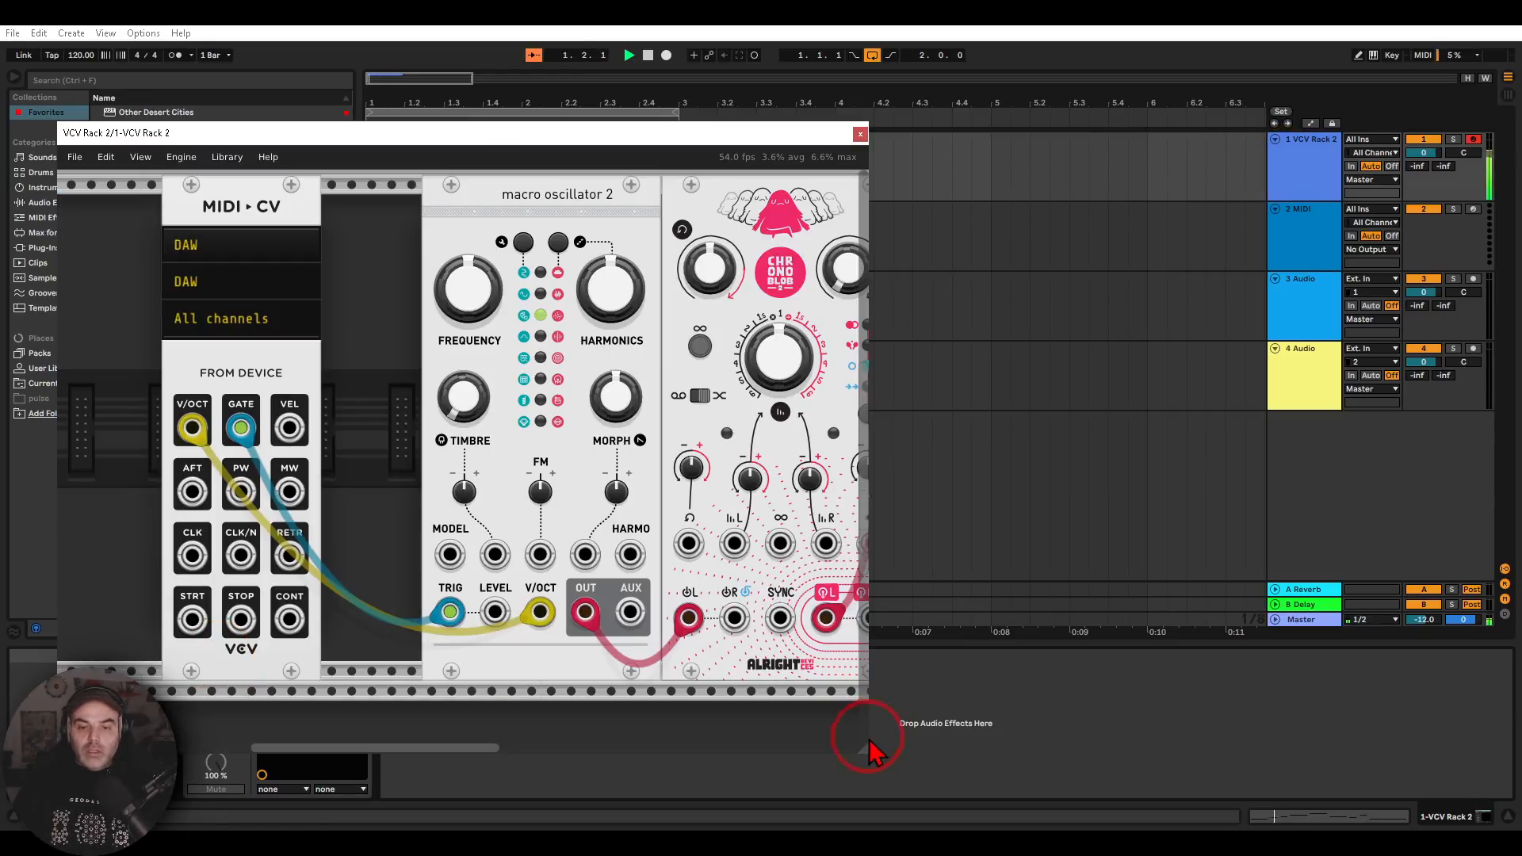
{"action": "left_click_drag", "start_coordinate": [864, 757], "coordinate": [1442, 752]}
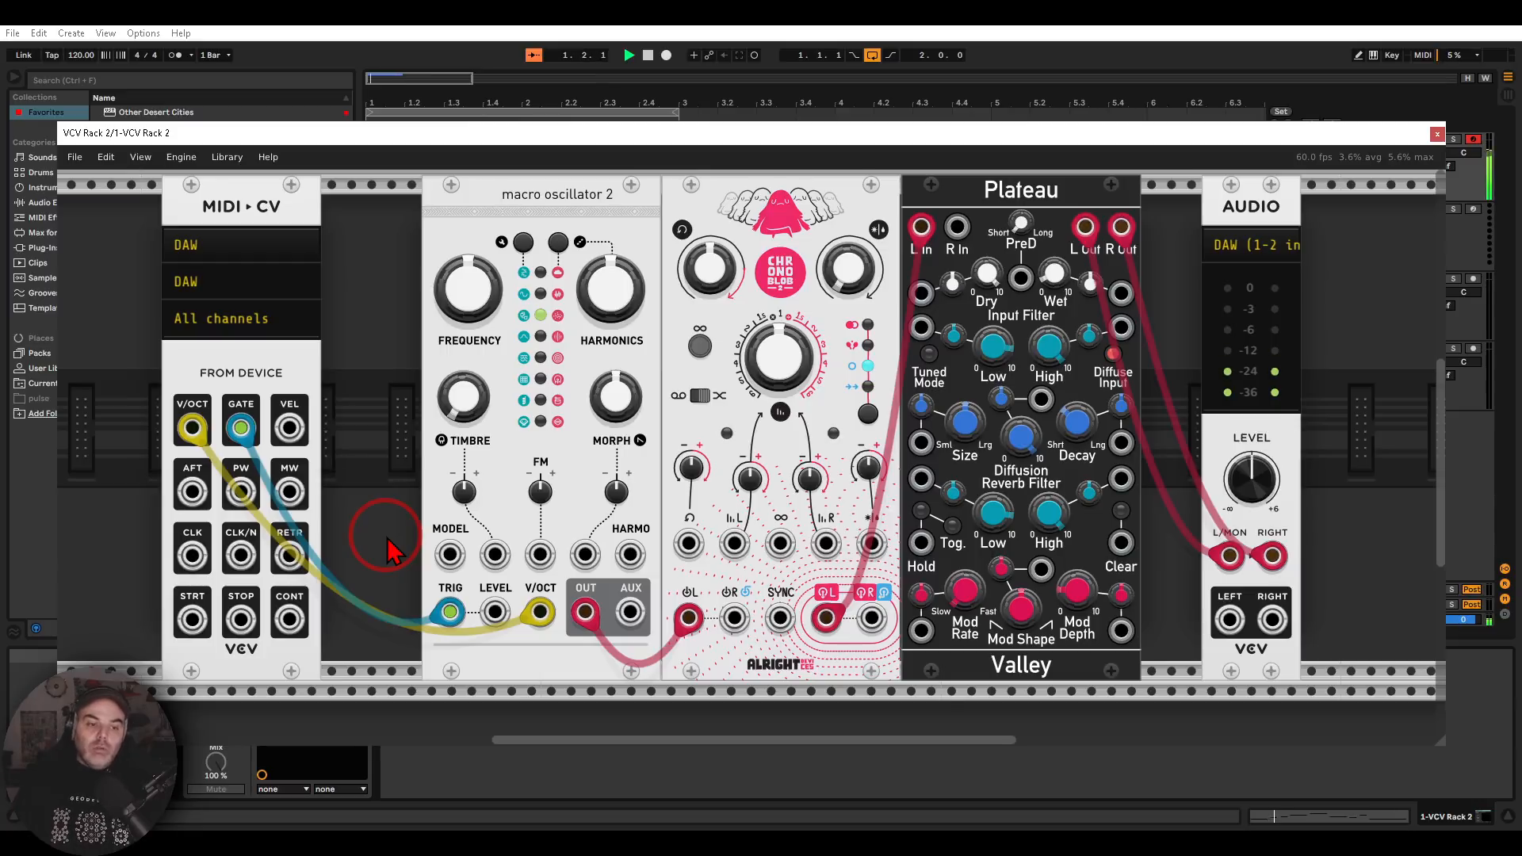
Set the MIDI-CV module's CLK/N divider to 8th notes
{"action": "mouse_move", "coordinate": [266, 516]}
{"action": "left_mouse_down"}
{"action": "mouse_move", "coordinate": [203, 539]}
{"action": "mouse_move", "coordinate": [276, 554]}
{"action": "mouse_move", "coordinate": [264, 533]}
{"action": "left_mouse_up"}
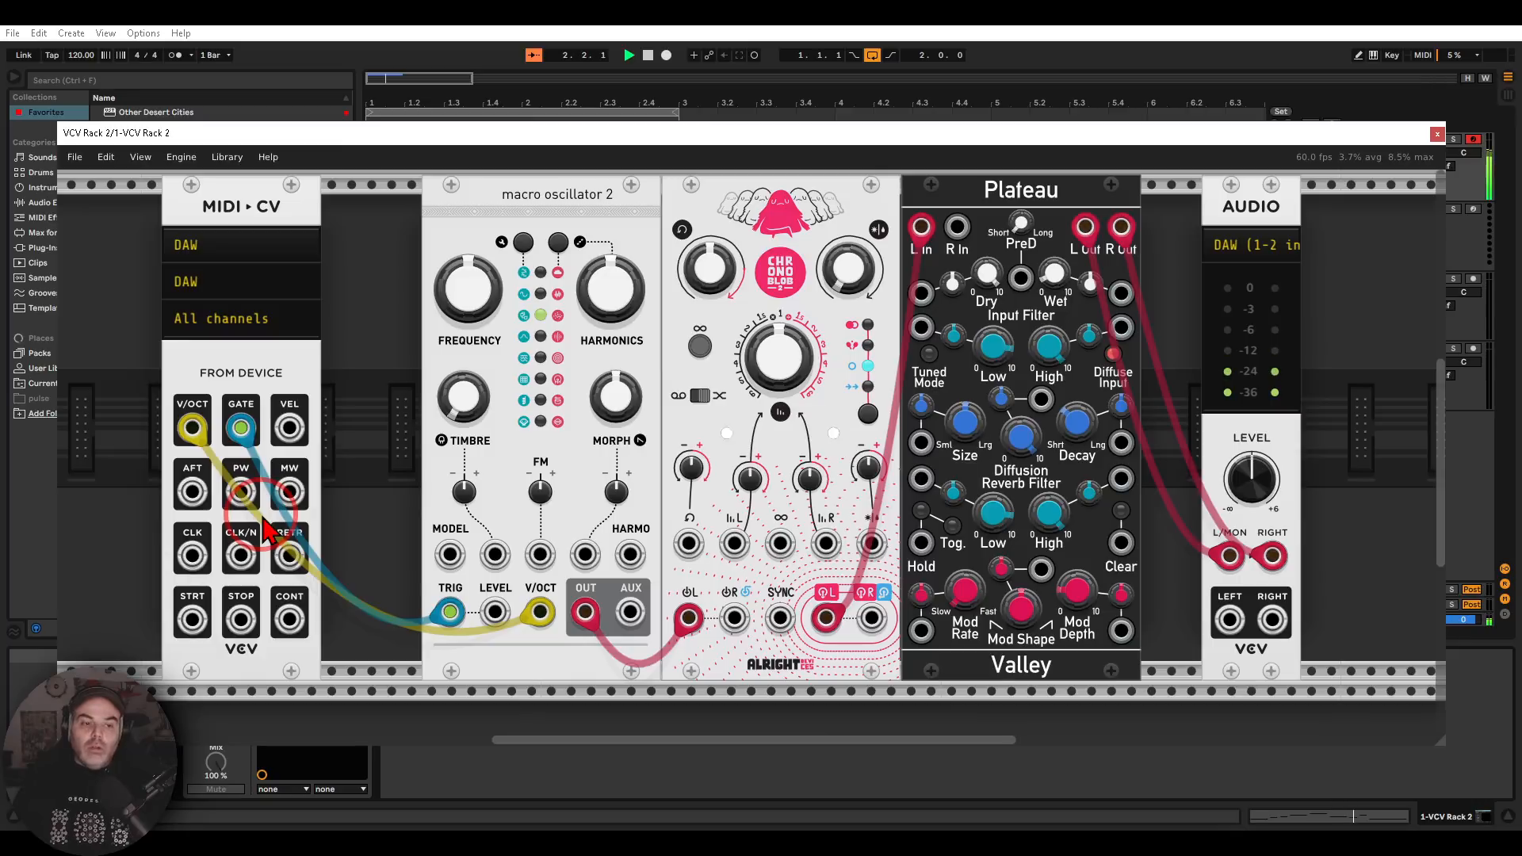
{"action": "right_click", "coordinate": [237, 213]}
{"action": "left_click", "coordinate": [312, 432]}
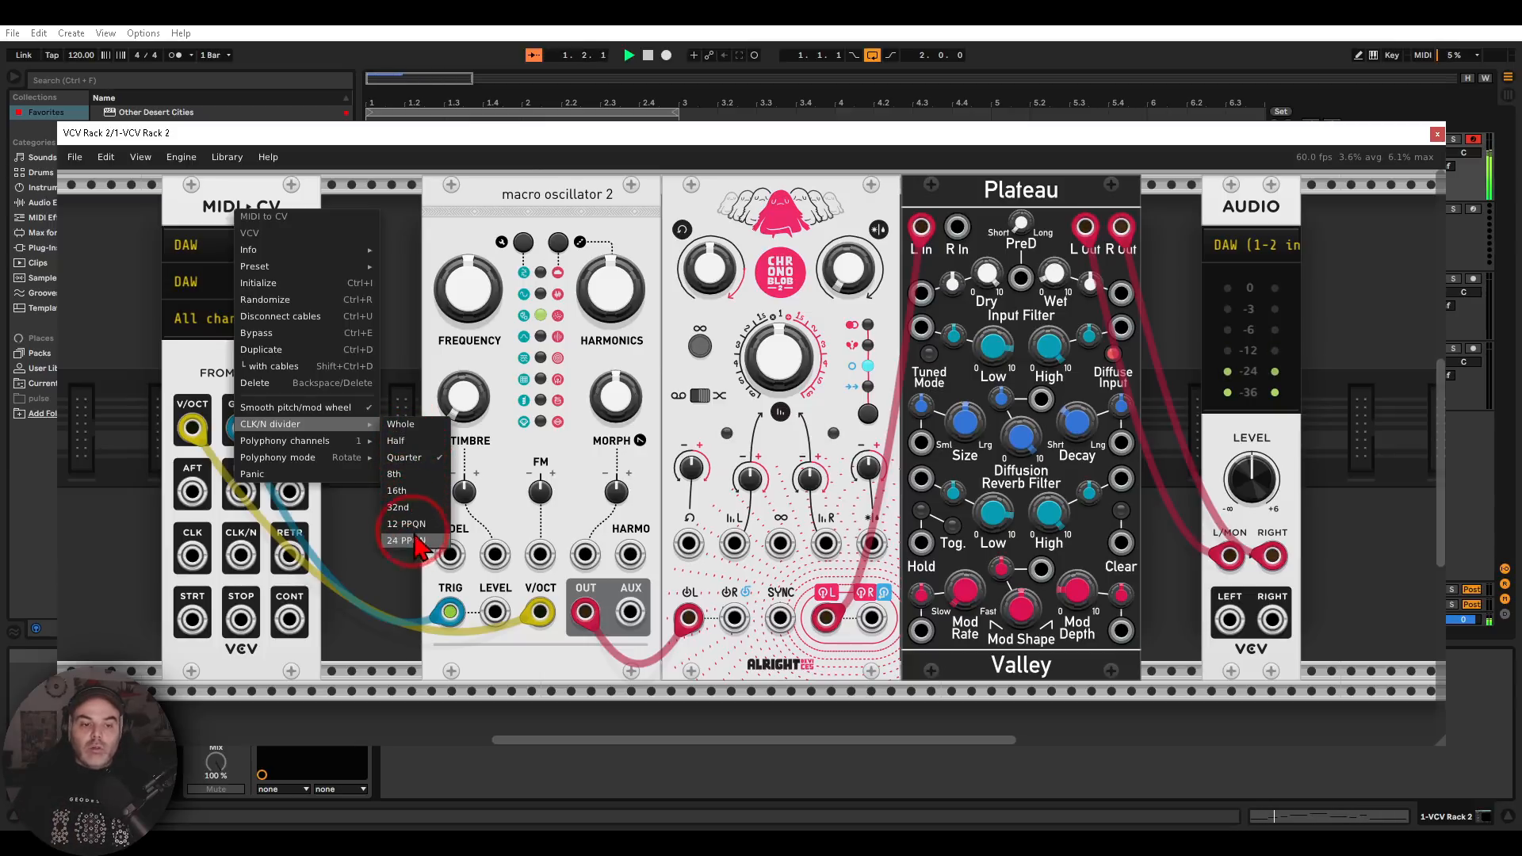
{"action": "left_click", "coordinate": [416, 476]}
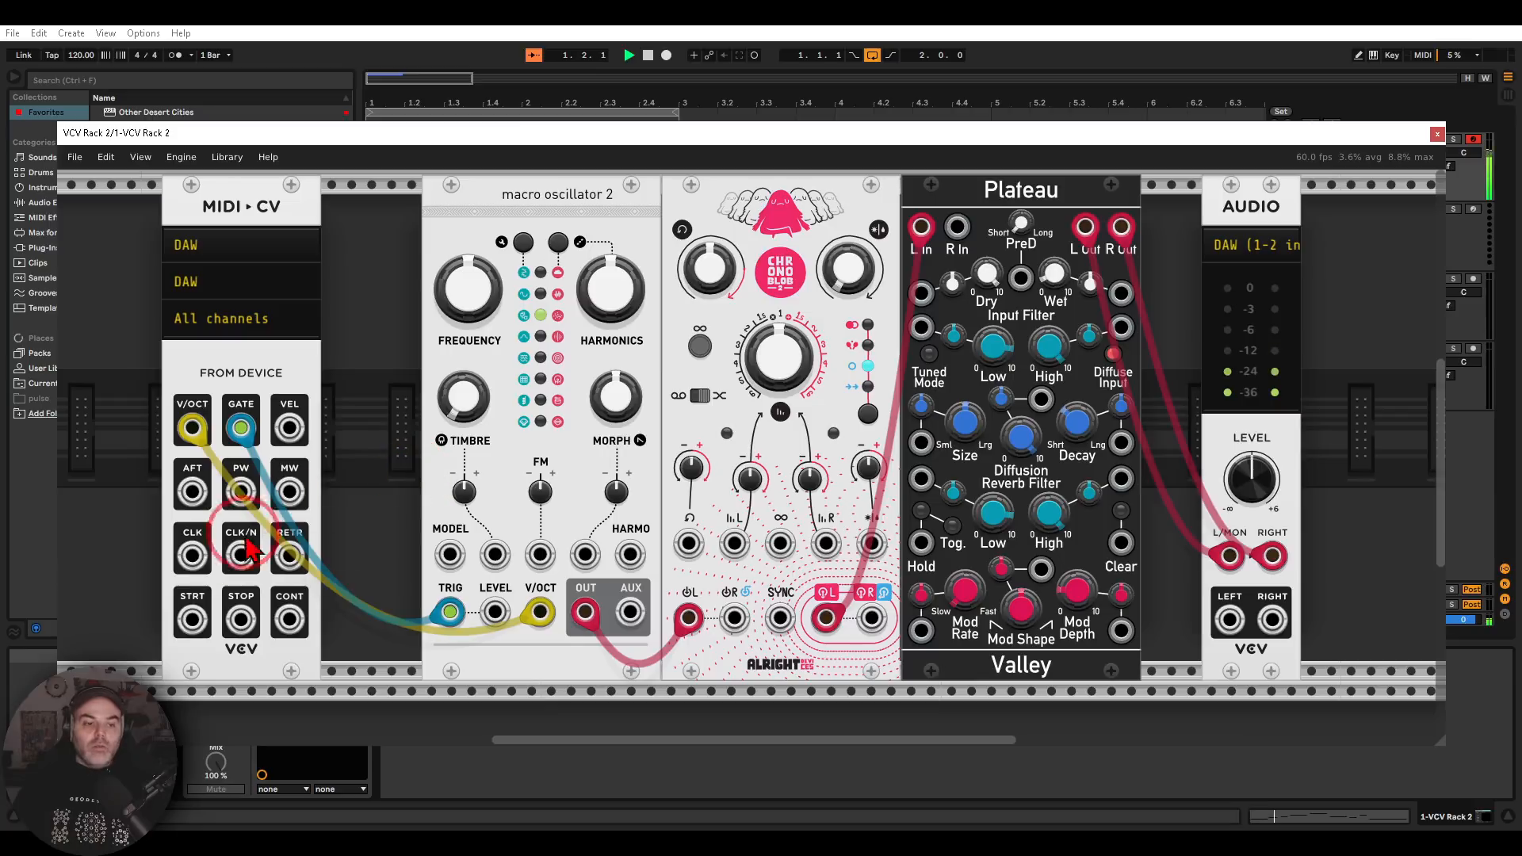
Patch the MIDI-CV module's CLK/N output to the Chronoblob delay's SYNC input
{"action": "mouse_move", "coordinate": [239, 556]}
{"action": "left_mouse_down"}
{"action": "mouse_move", "coordinate": [666, 586]}
{"action": "mouse_move", "coordinate": [780, 617]}
{"action": "mouse_move", "coordinate": [773, 643]}
{"action": "mouse_move", "coordinate": [804, 596]}
{"action": "left_mouse_up"}
{"action": "key", "text": "ctrl+2"}
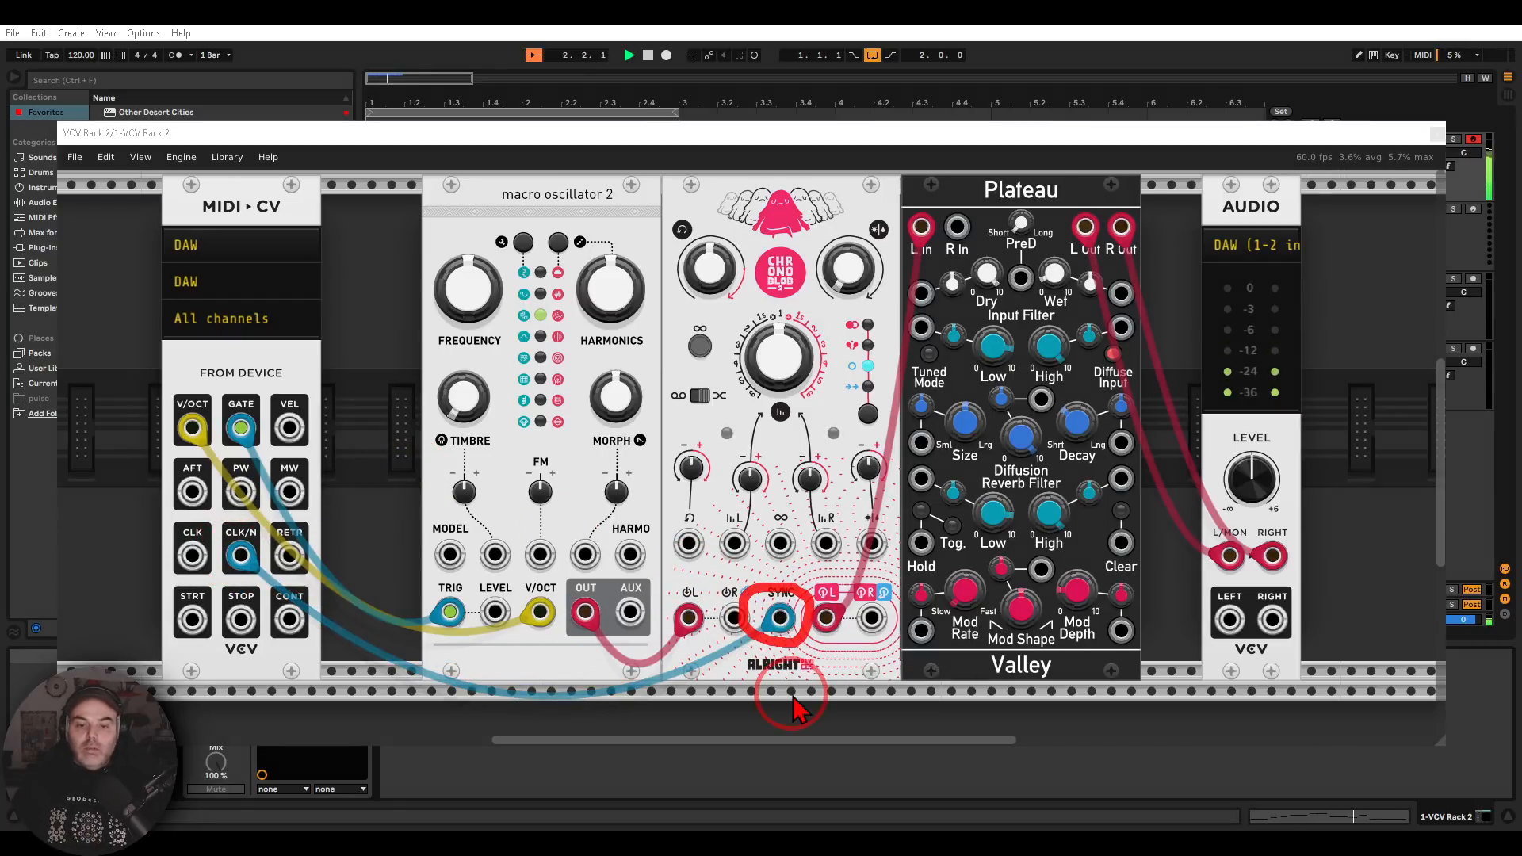
{"action": "key", "text": "Escape"}
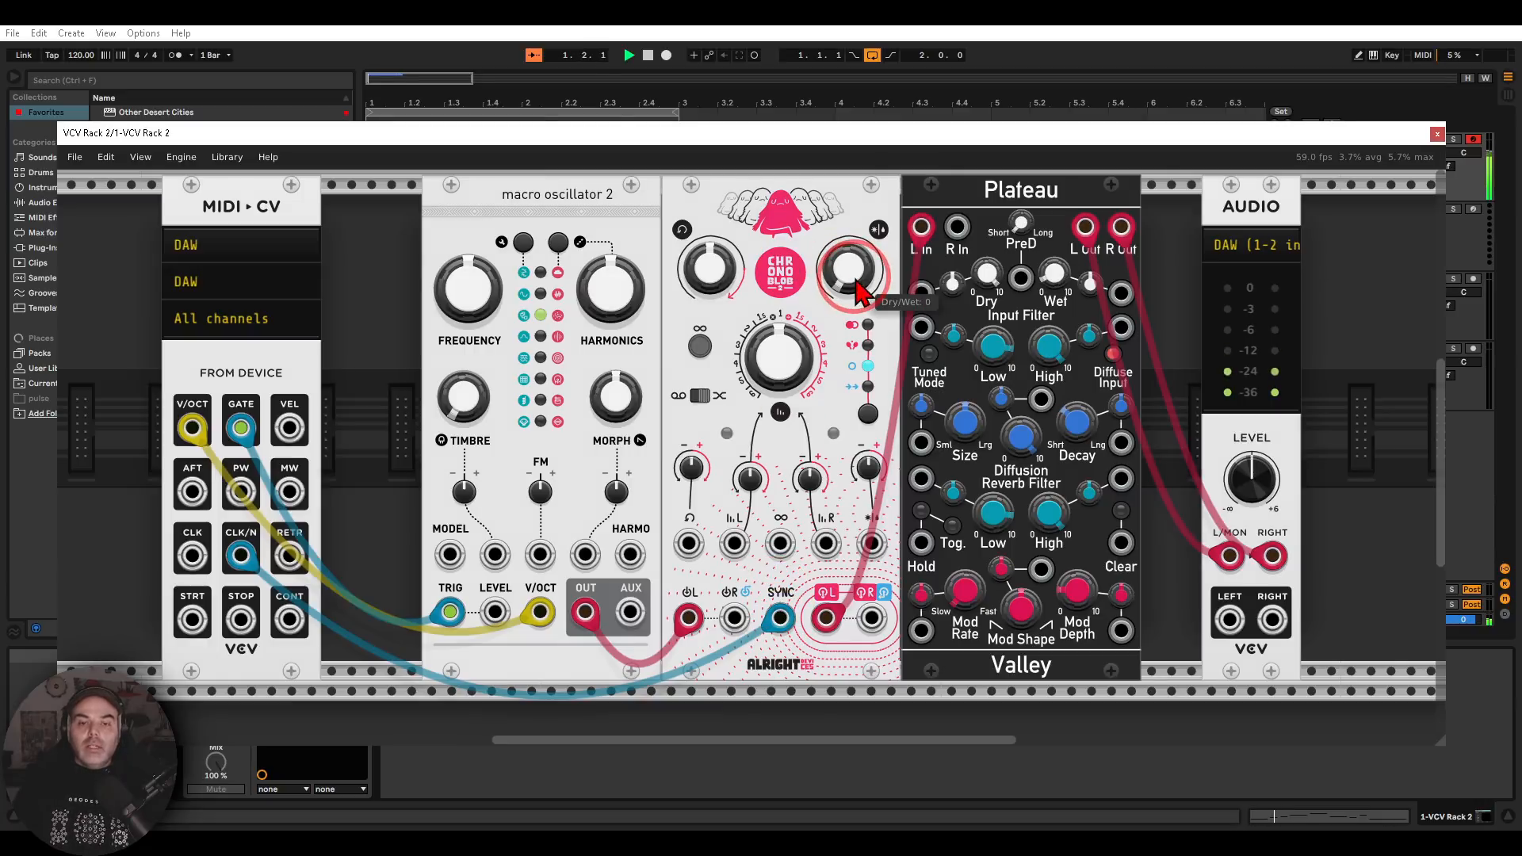
Raise the Chronoblob's Dry/Wet to about 0.33 and set its delay time to about 769 ms
{"action": "left_click_drag", "start_coordinate": [860, 292], "coordinate": [750, 440]}
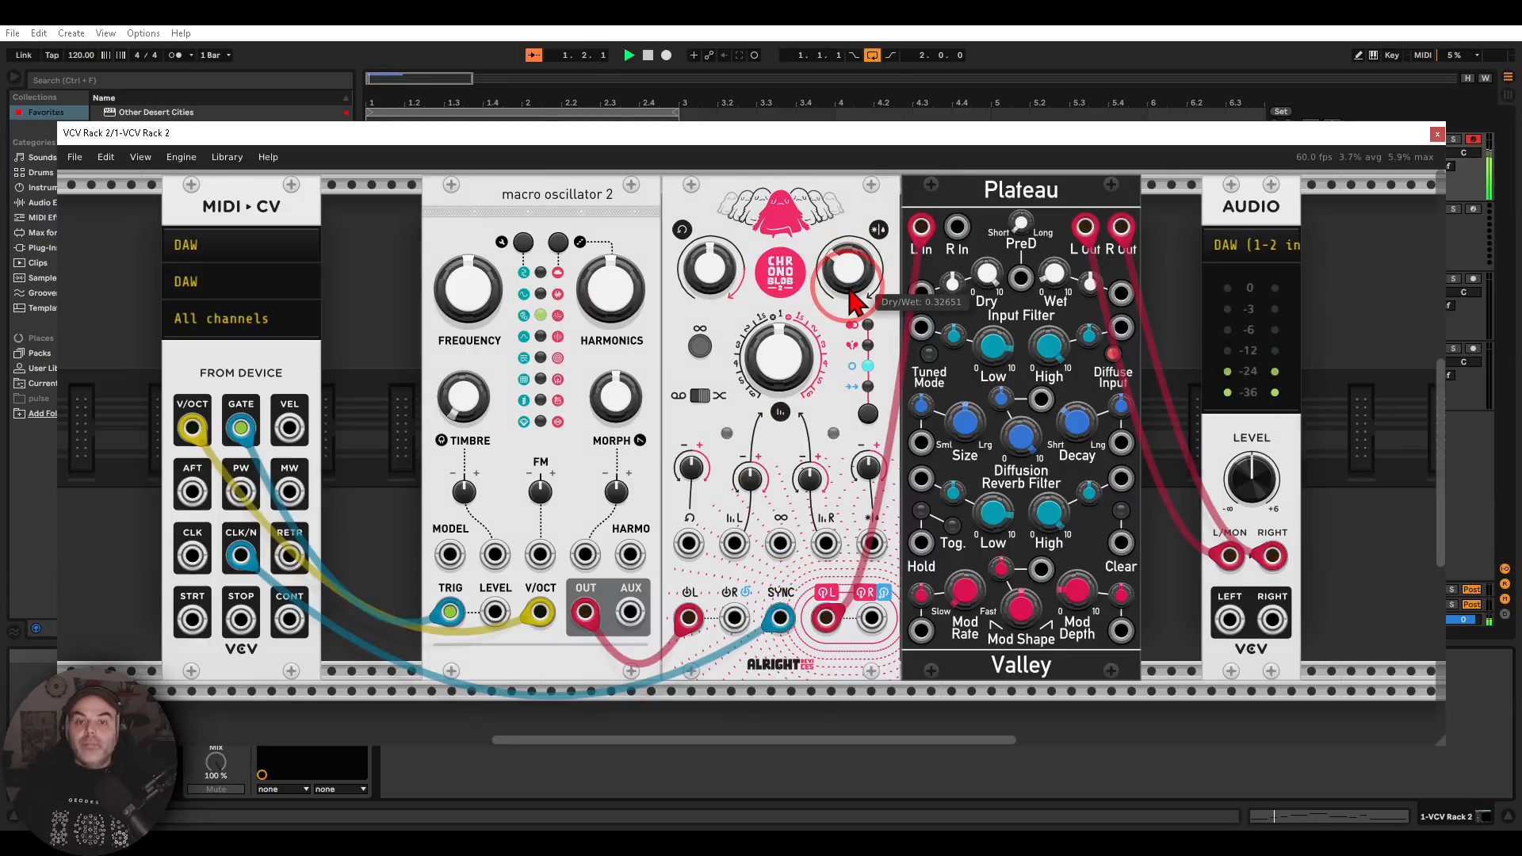
{"action": "left_click_drag", "start_coordinate": [836, 262], "coordinate": [749, 441]}
{"action": "left_click_drag", "start_coordinate": [470, 406], "coordinate": [750, 444]}
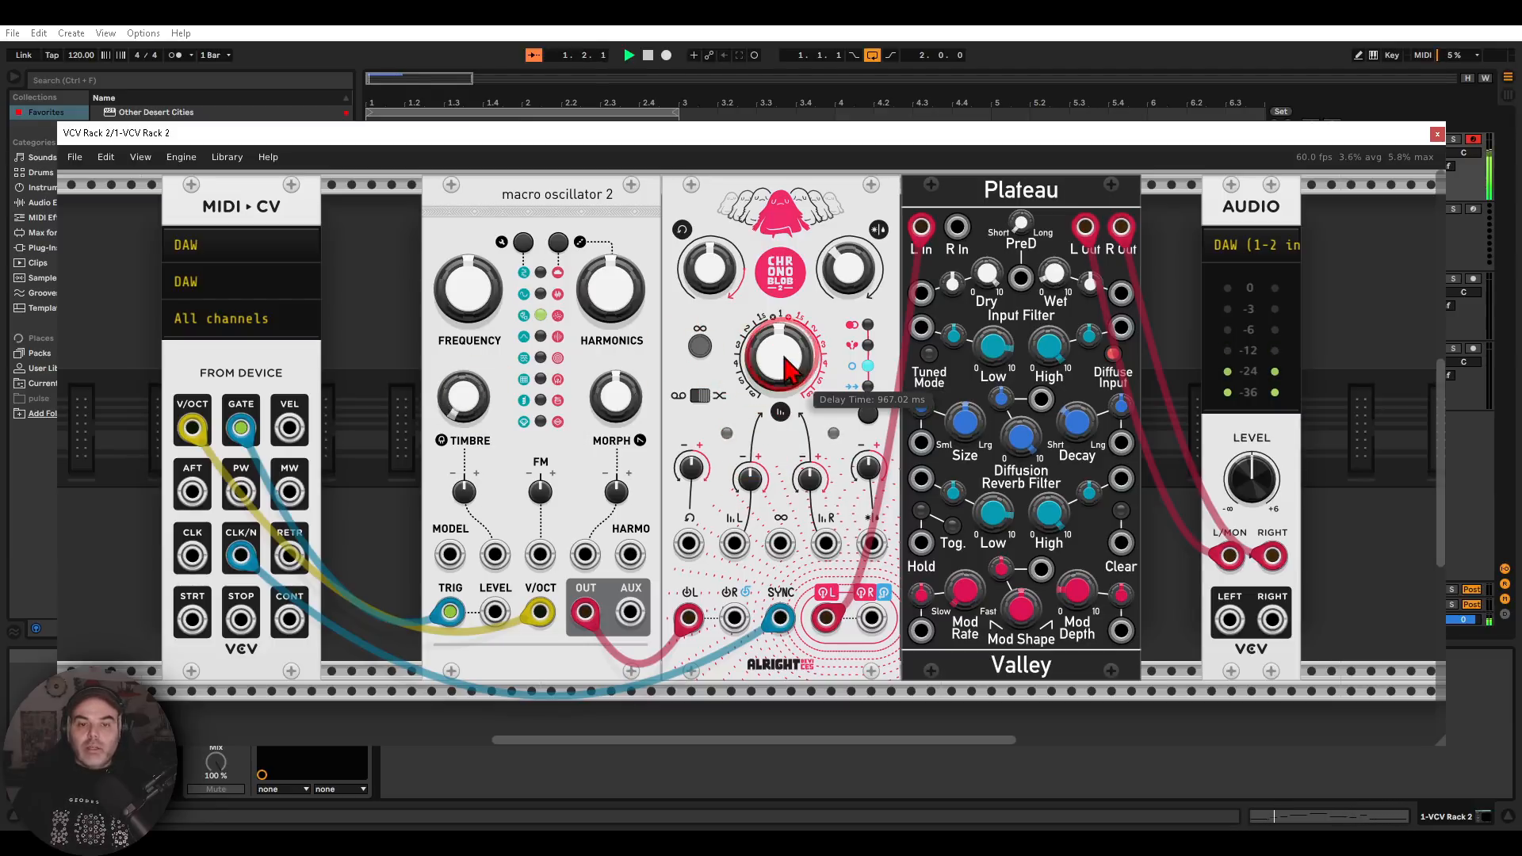
{"action": "left_click_drag", "start_coordinate": [790, 357], "coordinate": [749, 444]}
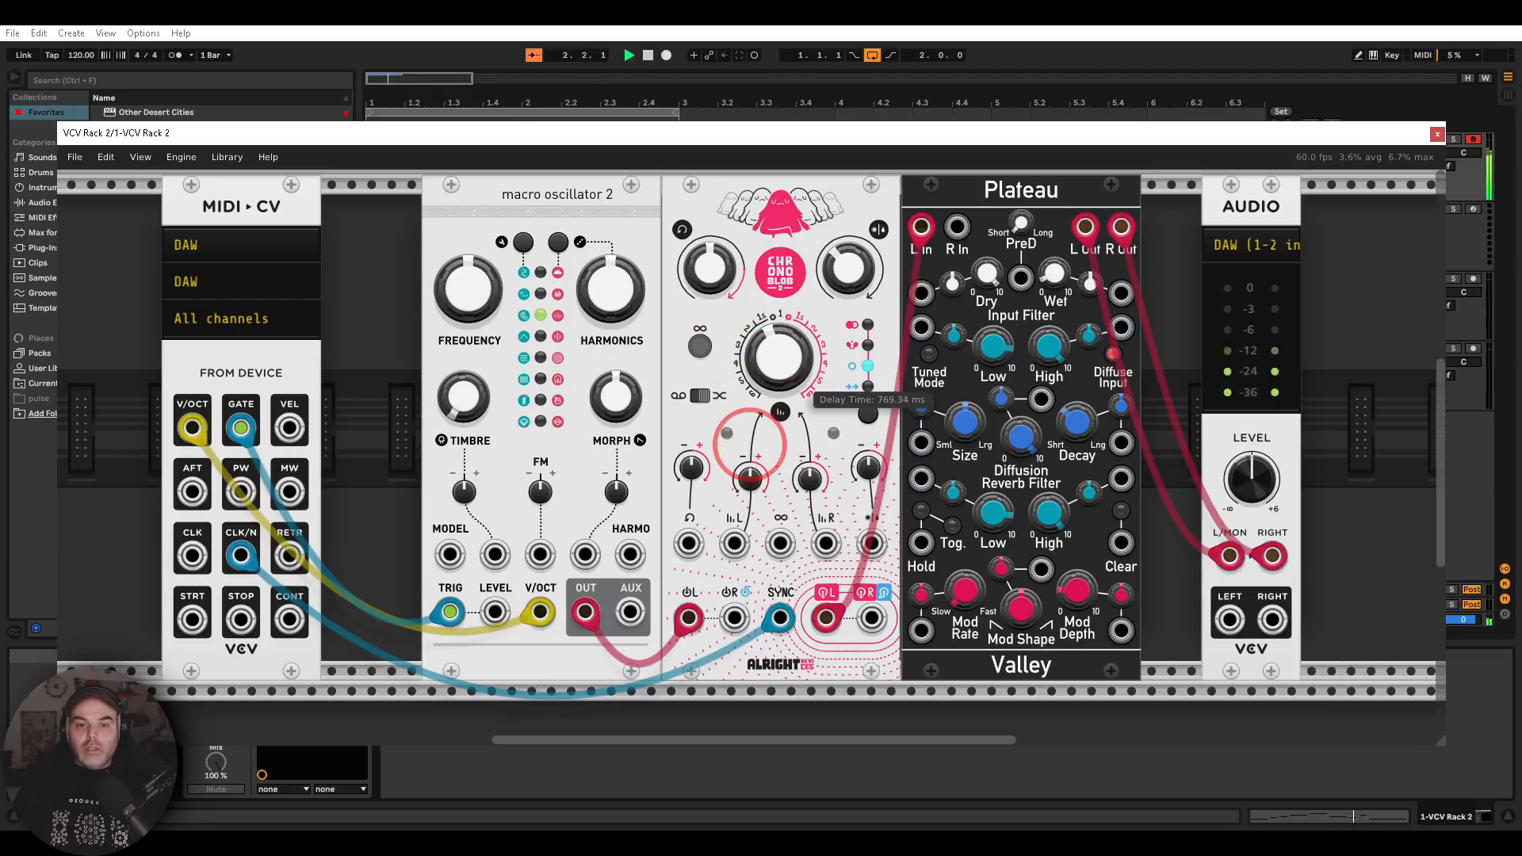
Modulate macro oscillator 2's timbre with velocity: Timbre at 0%, MIDI-CV's VEL output patched to the timbre input, and the timbre attenuverter turned up
{"action": "left_click_drag", "start_coordinate": [464, 397], "coordinate": [479, 412]}
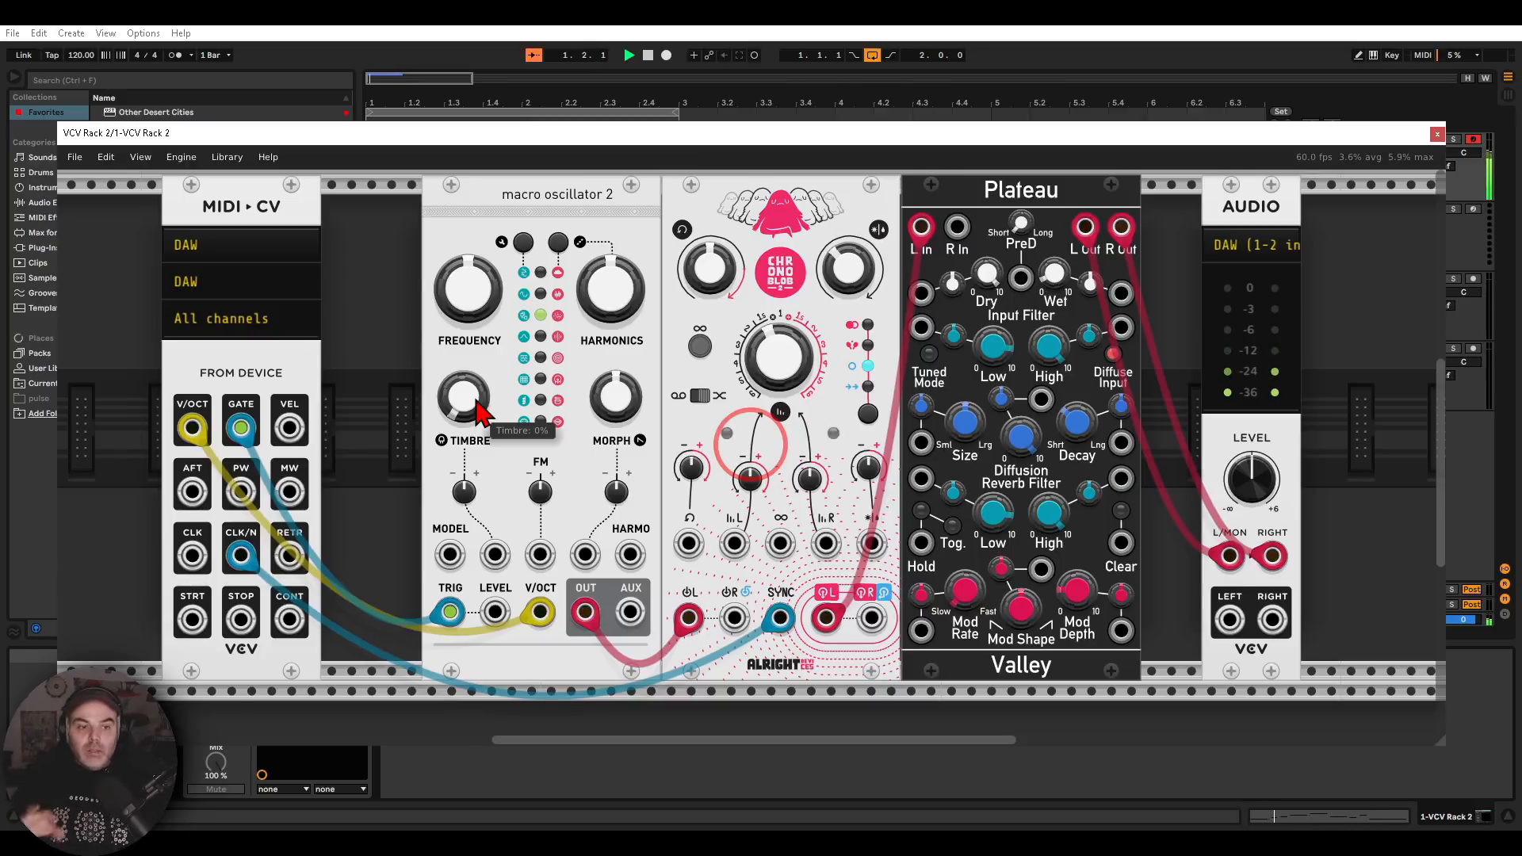
{"action": "left_click", "coordinate": [289, 426]}
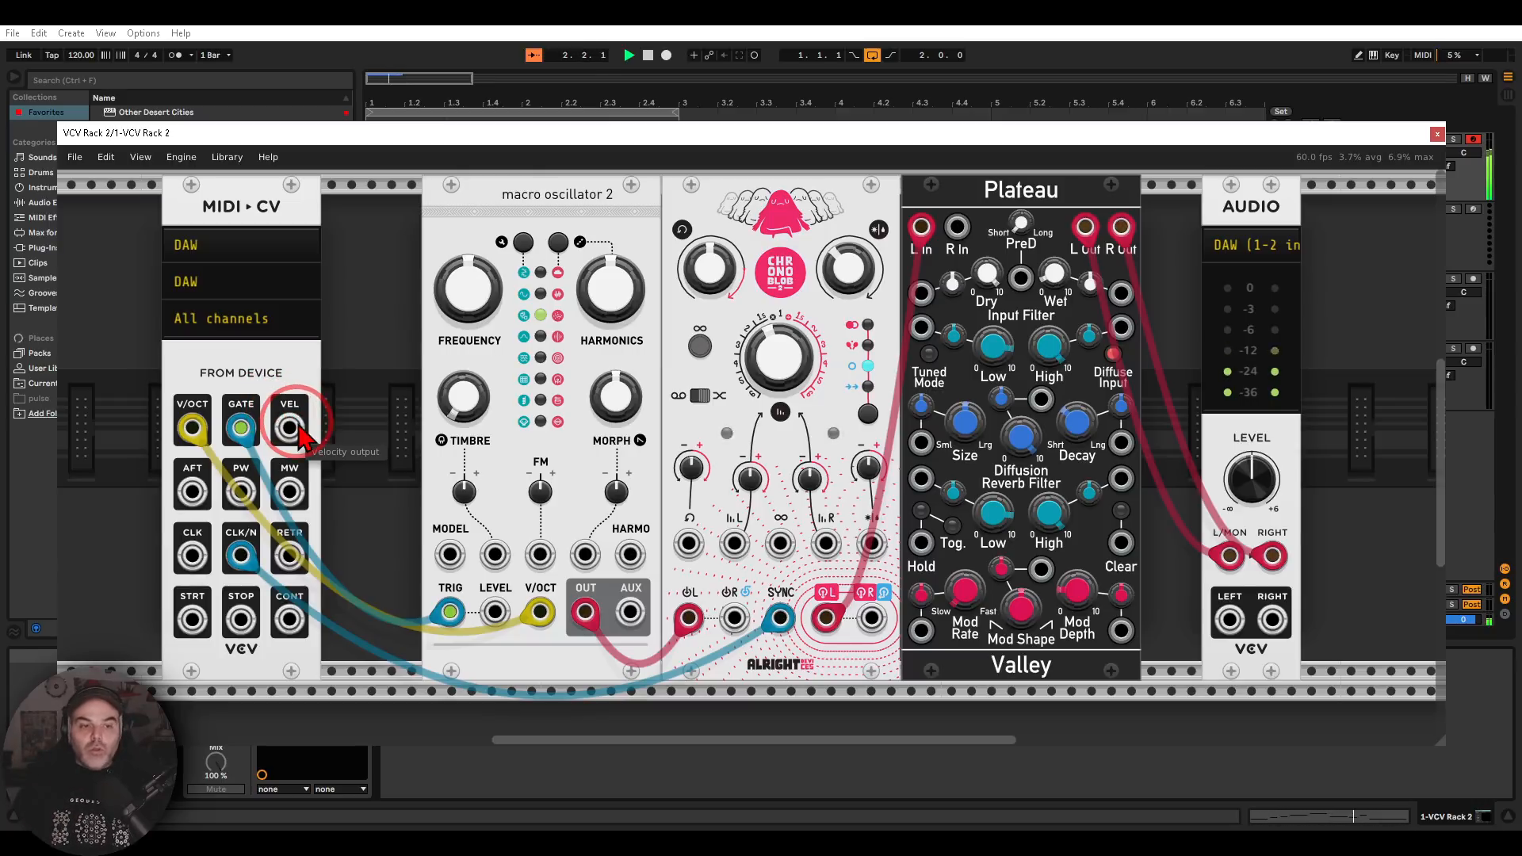
{"action": "left_click_drag", "start_coordinate": [297, 428], "coordinate": [496, 553]}
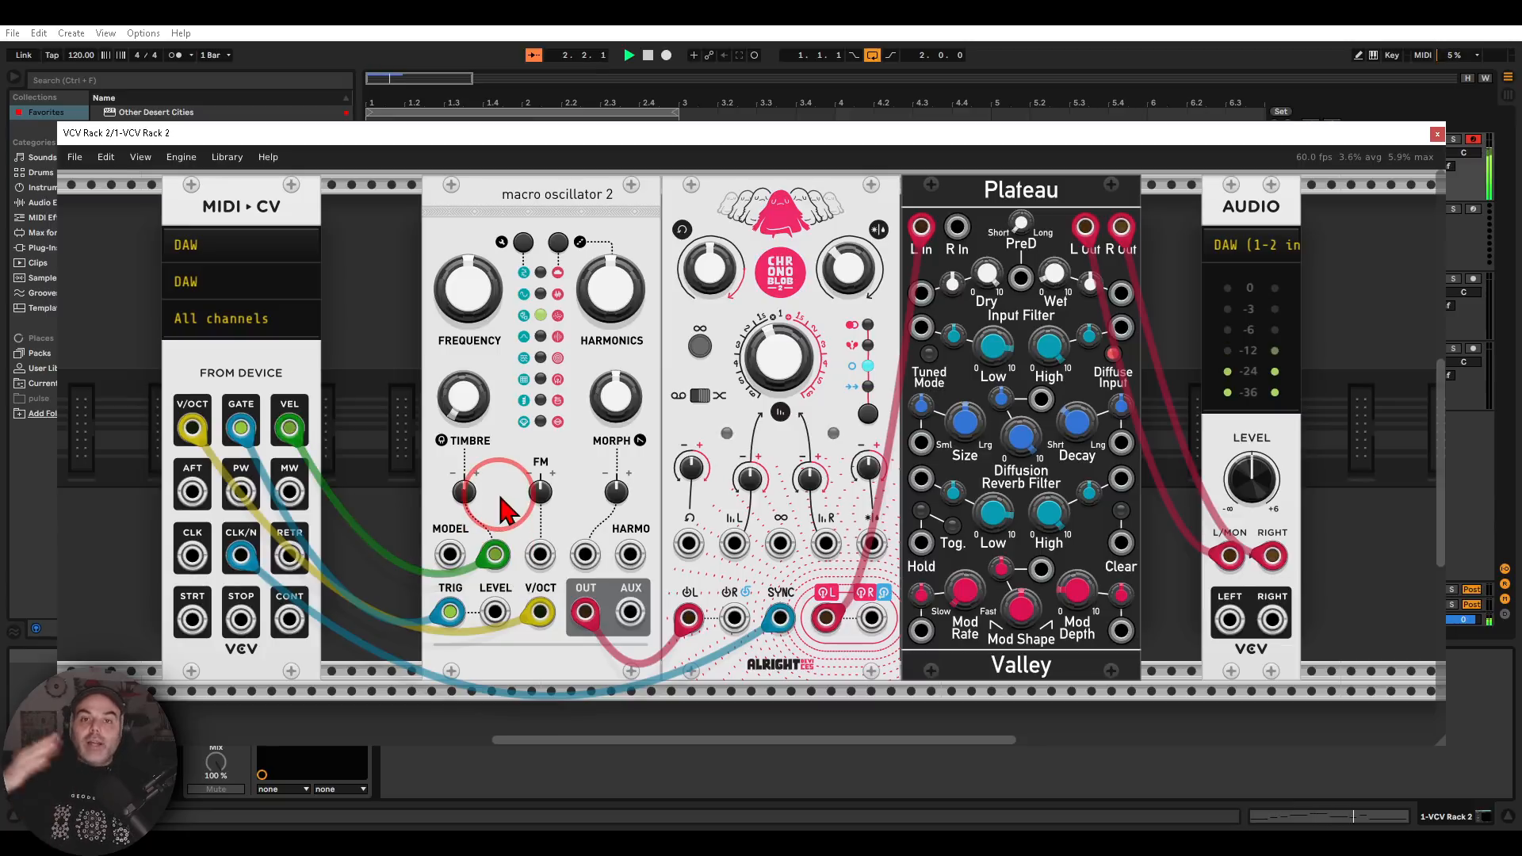
{"action": "left_click_drag", "start_coordinate": [465, 489], "coordinate": [751, 443]}
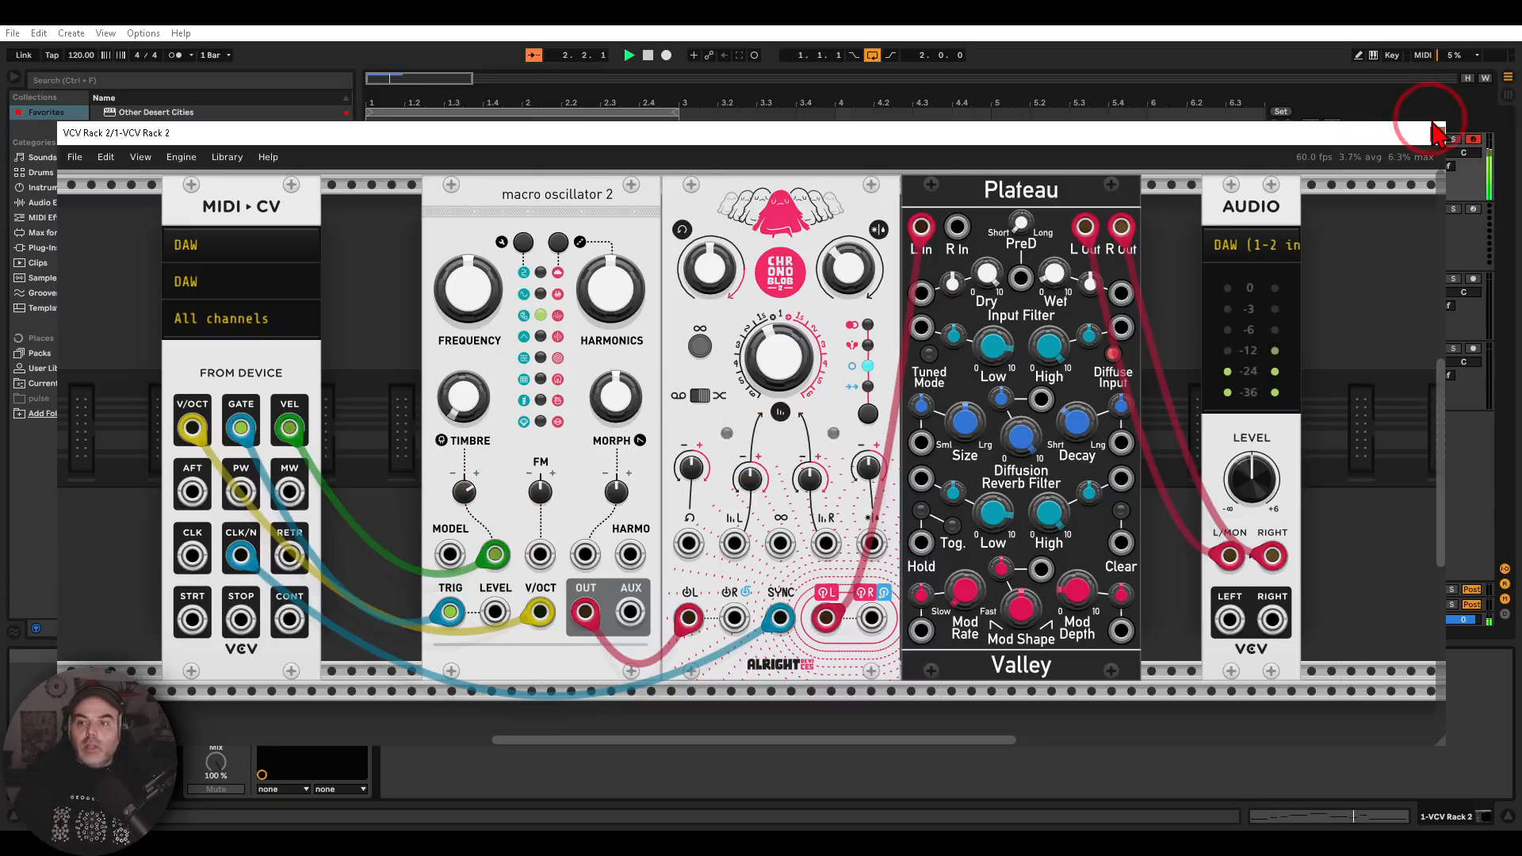
Vary the clip's note velocities in an enlarged velocity lane, lowering several notes, with G4 at 86 and the final C4 at 38
{"action": "left_click", "coordinate": [1436, 133]}
{"action": "double_click", "coordinate": [544, 141]}
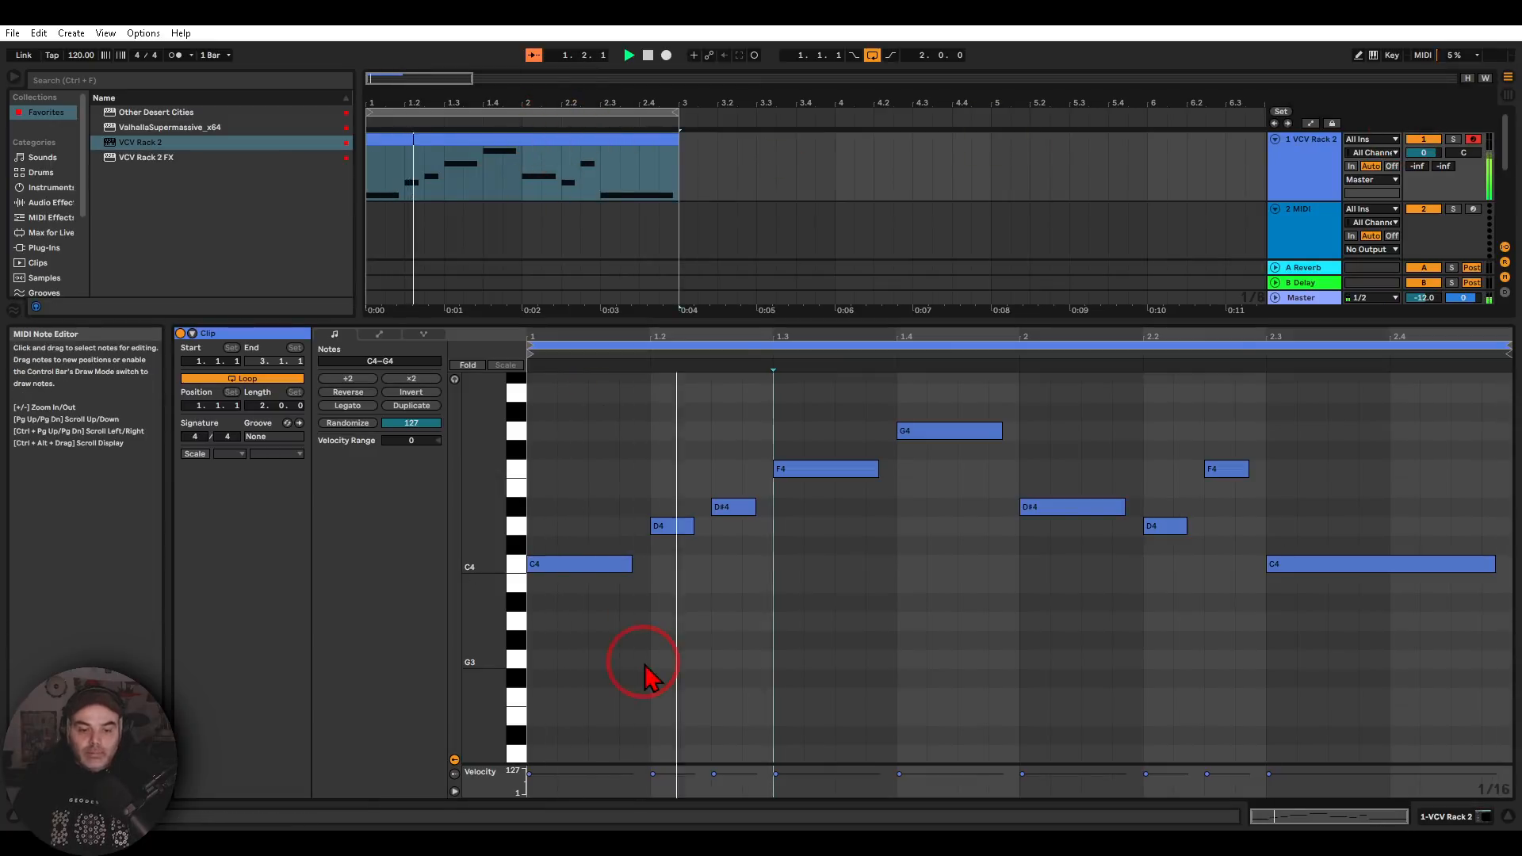
{"action": "mouse_move", "coordinate": [678, 764]}
{"action": "left_mouse_down"}
{"action": "mouse_move", "coordinate": [674, 621]}
{"action": "mouse_move", "coordinate": [663, 676]}
{"action": "mouse_move", "coordinate": [724, 710]}
{"action": "left_mouse_up"}
{"action": "left_click_drag", "start_coordinate": [901, 661], "coordinate": [904, 679]}
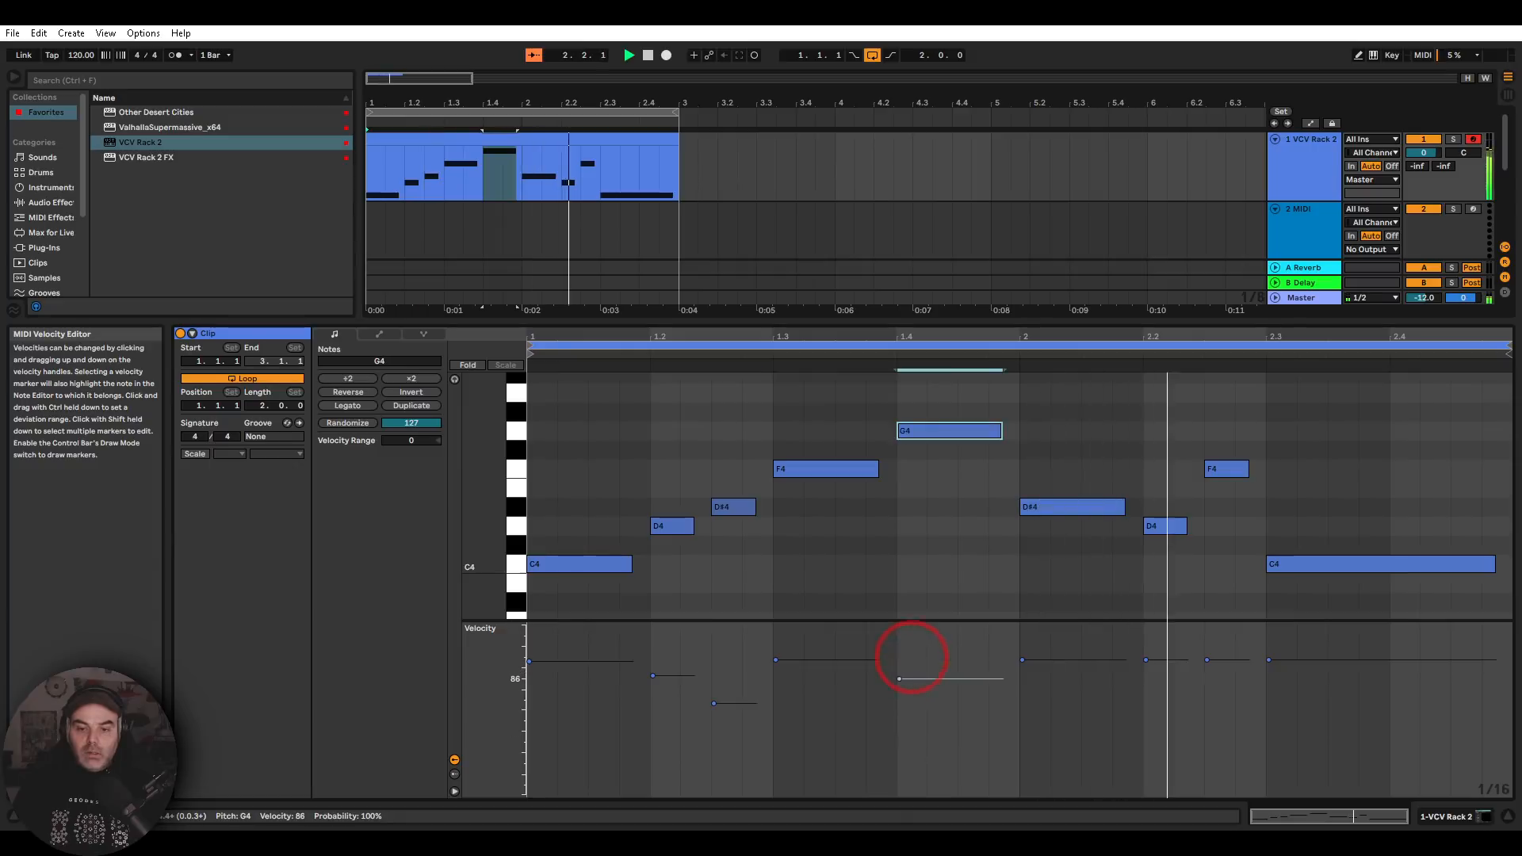
{"action": "left_click_drag", "start_coordinate": [1155, 664], "coordinate": [1155, 700]}
{"action": "left_click_drag", "start_coordinate": [1224, 658], "coordinate": [1224, 720]}
{"action": "left_click_drag", "start_coordinate": [1268, 660], "coordinate": [1271, 748]}
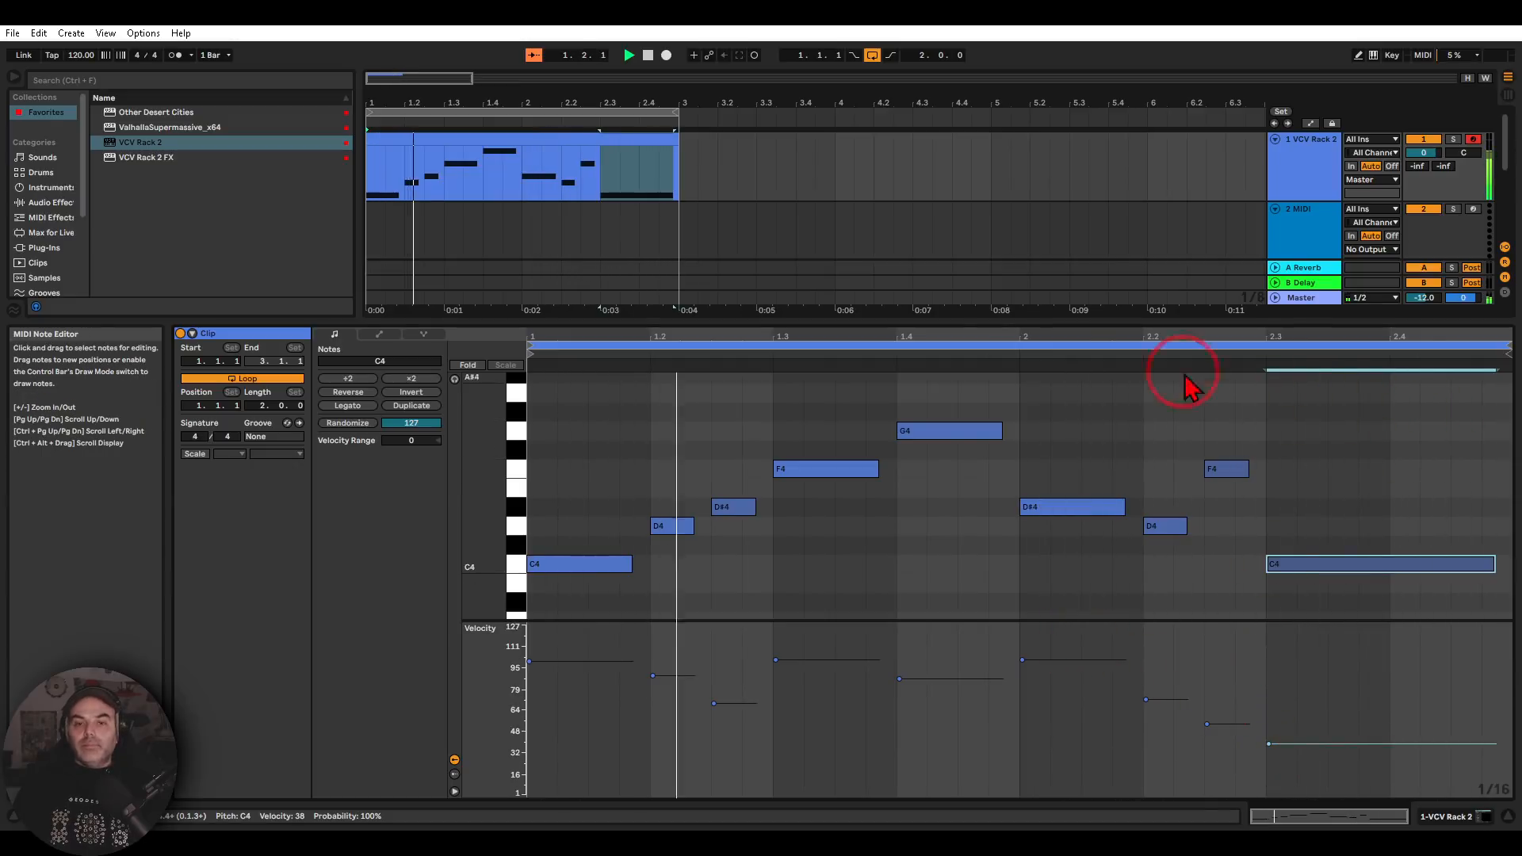
Return from the clip's notes to the first track's VCV Rack 2 device
{"action": "double_click", "coordinate": [1340, 199]}
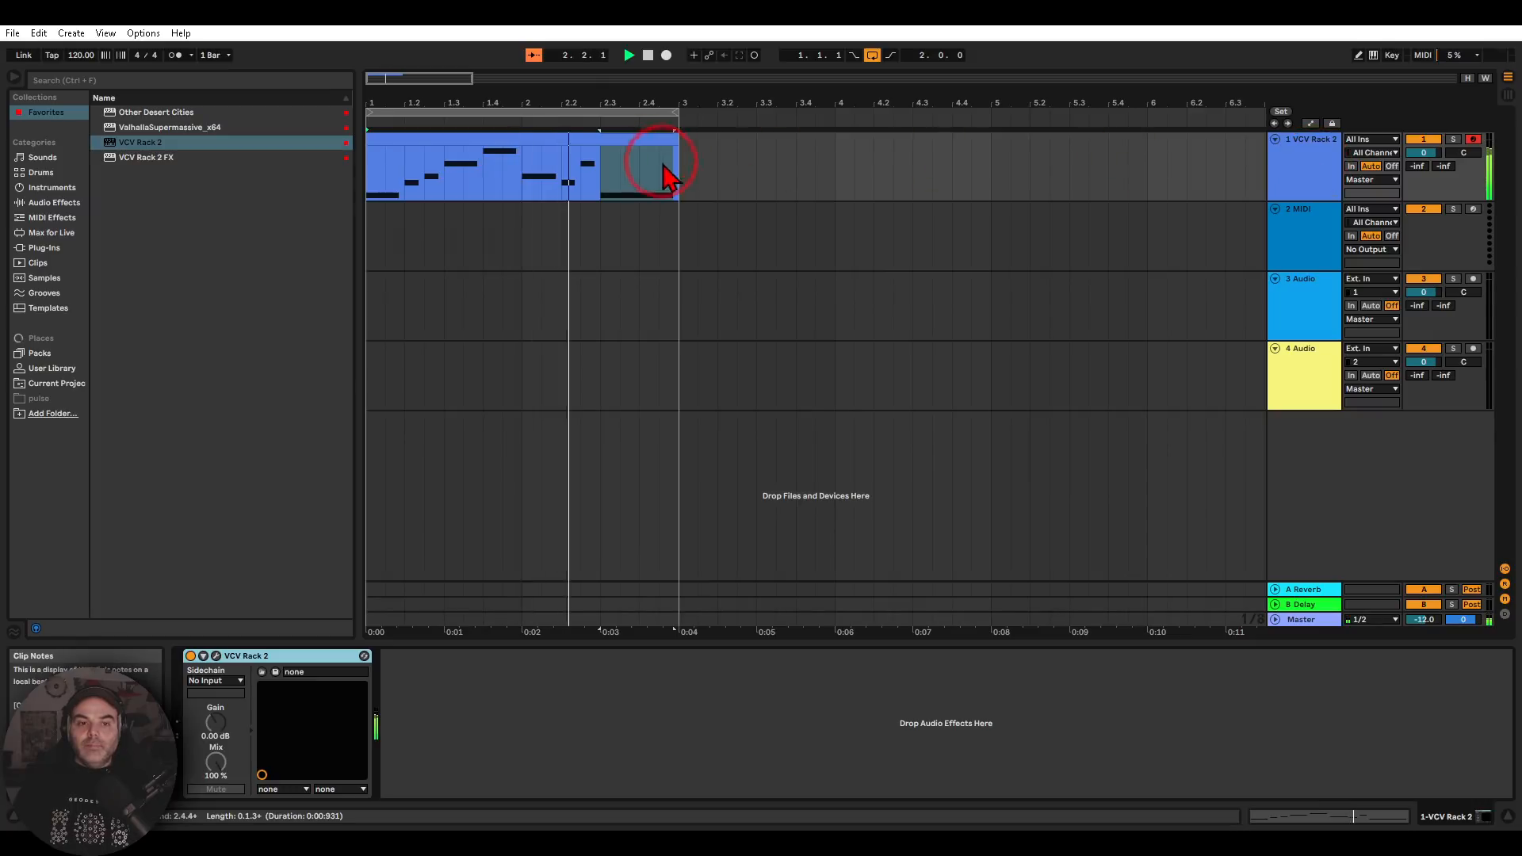
{"action": "left_click", "coordinate": [261, 671]}
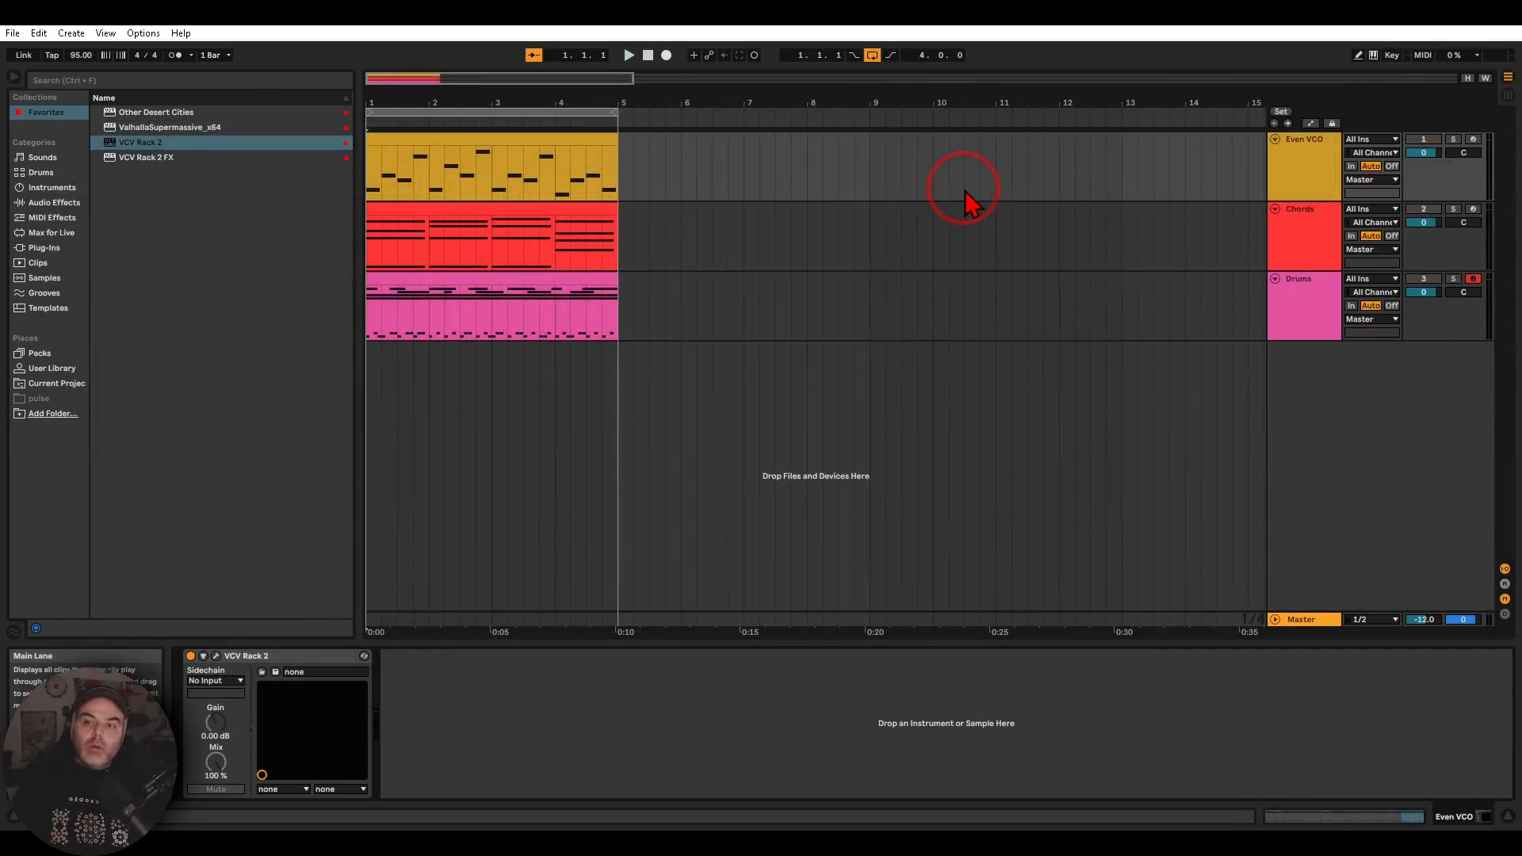
Open the MIDI clip on the Even VCO track to view its note sequence
{"action": "left_click", "coordinate": [1296, 167]}
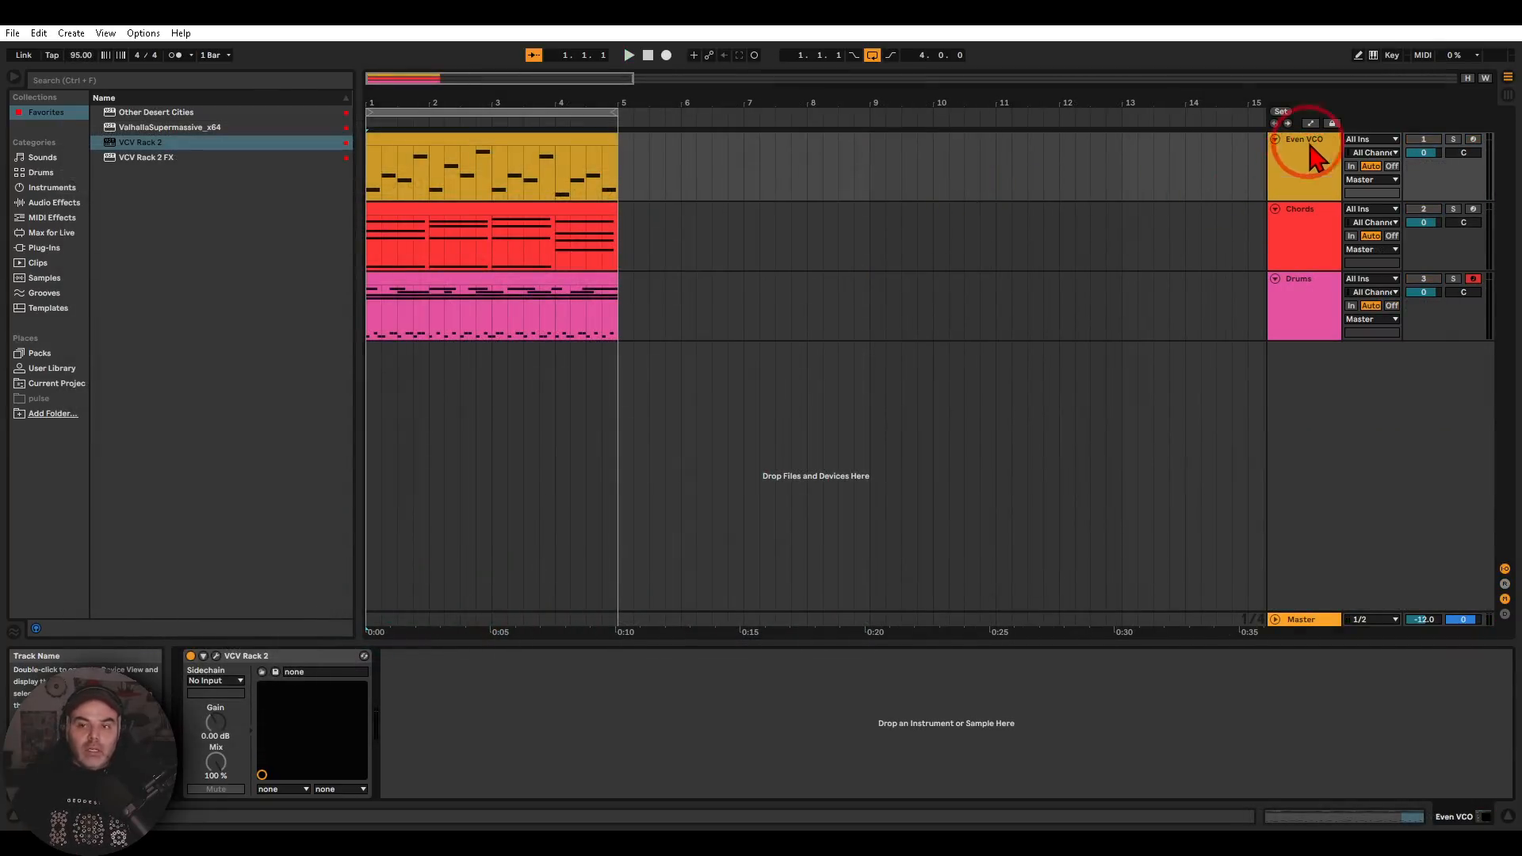
{"action": "double_click", "coordinate": [553, 140]}
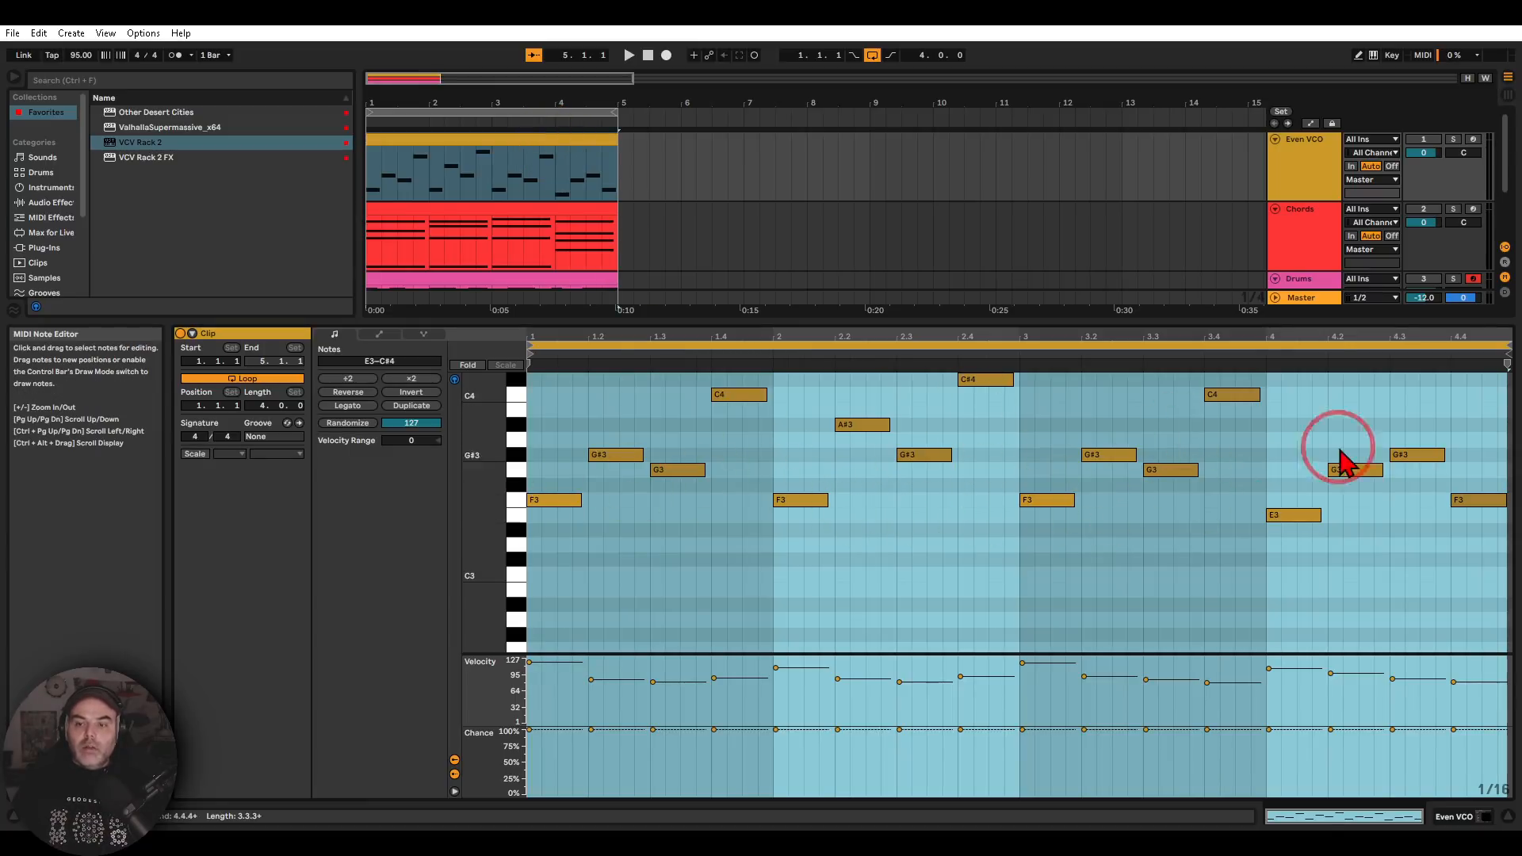
Open the VCV Rack 2 plug-in window from the Even VCO track's device and bring its whole patch into view
{"action": "left_click", "coordinate": [1300, 163]}
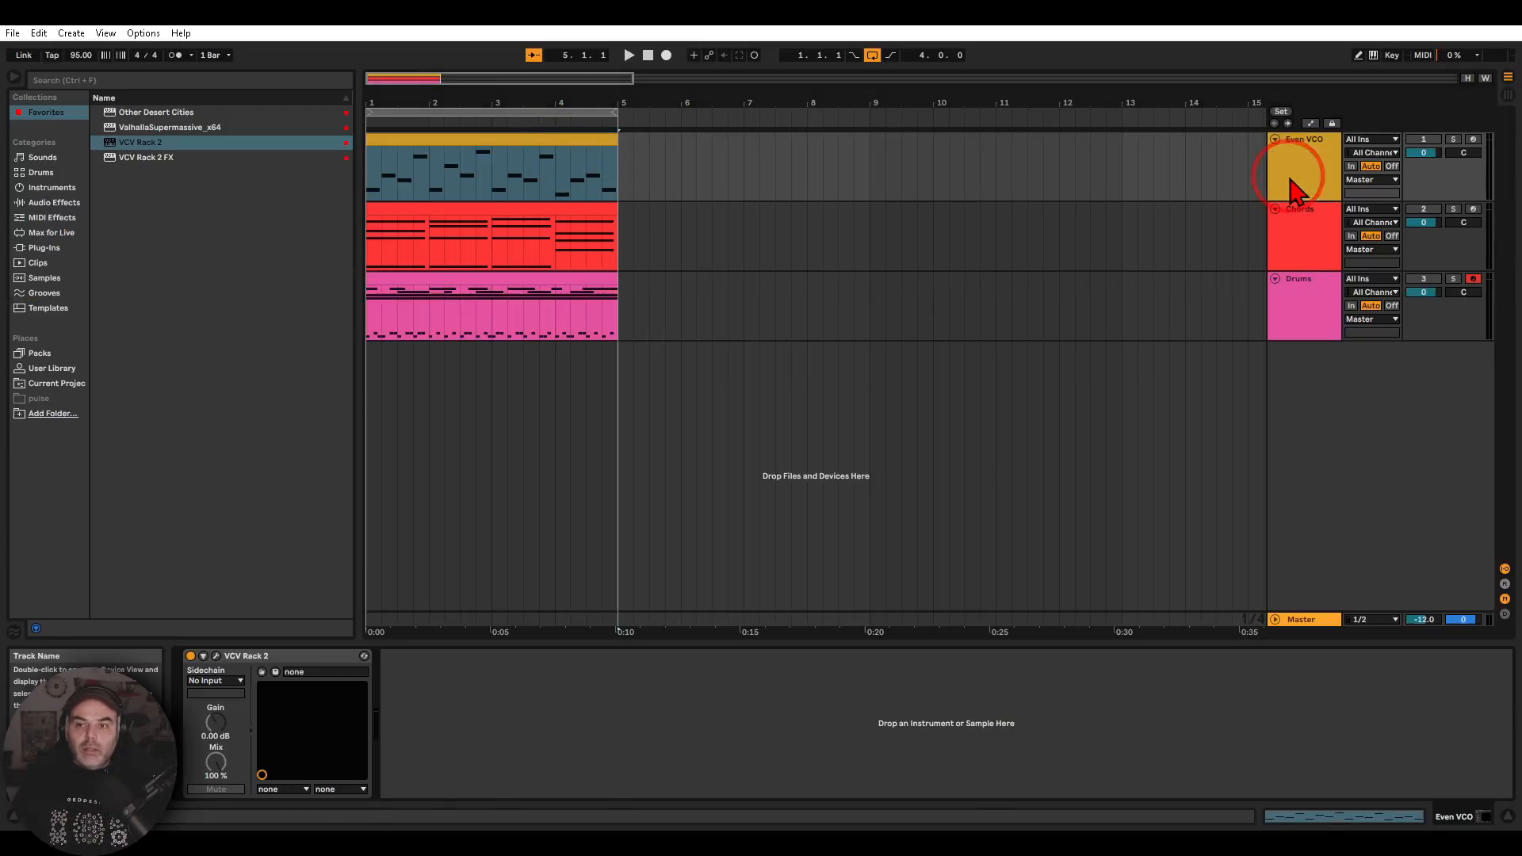
{"action": "left_click", "coordinate": [216, 657]}
{"action": "left_click_drag", "start_coordinate": [160, 588], "coordinate": [500, 548]}
{"action": "scroll", "coordinate": [481, 563], "scroll_direction": "down", "scroll_amount": 2}
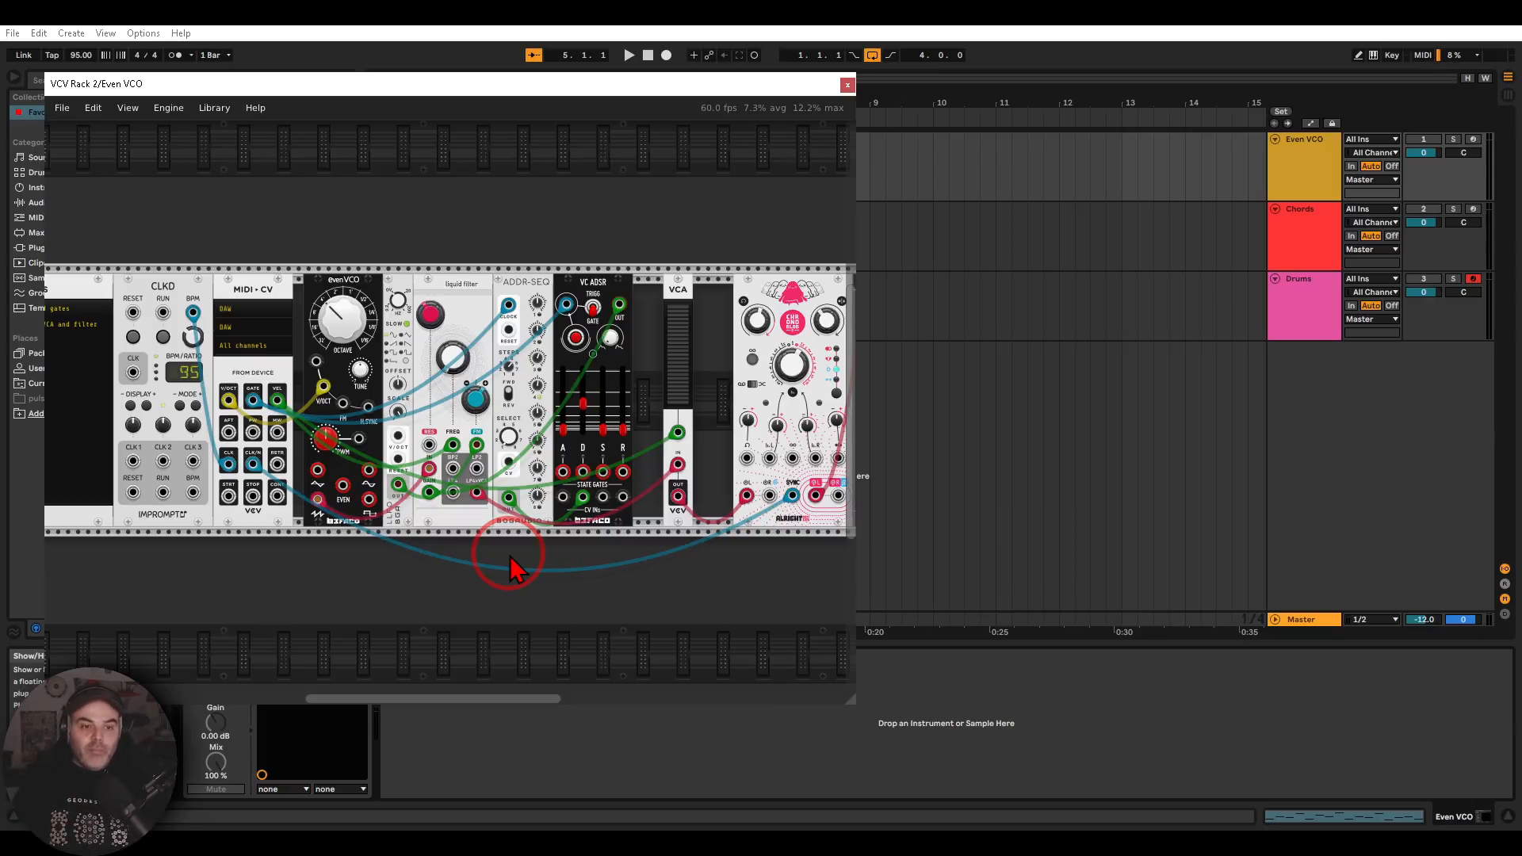
Examine the Even VCO patch from the notes and MIDI-CV routing through the oscillator, filter, sequencer and envelope to the VCA
{"action": "mouse_move", "coordinate": [528, 248]}
{"action": "left_mouse_down"}
{"action": "mouse_move", "coordinate": [441, 241]}
{"action": "mouse_move", "coordinate": [329, 309]}
{"action": "mouse_move", "coordinate": [444, 341]}
{"action": "mouse_move", "coordinate": [537, 239]}
{"action": "left_mouse_up"}
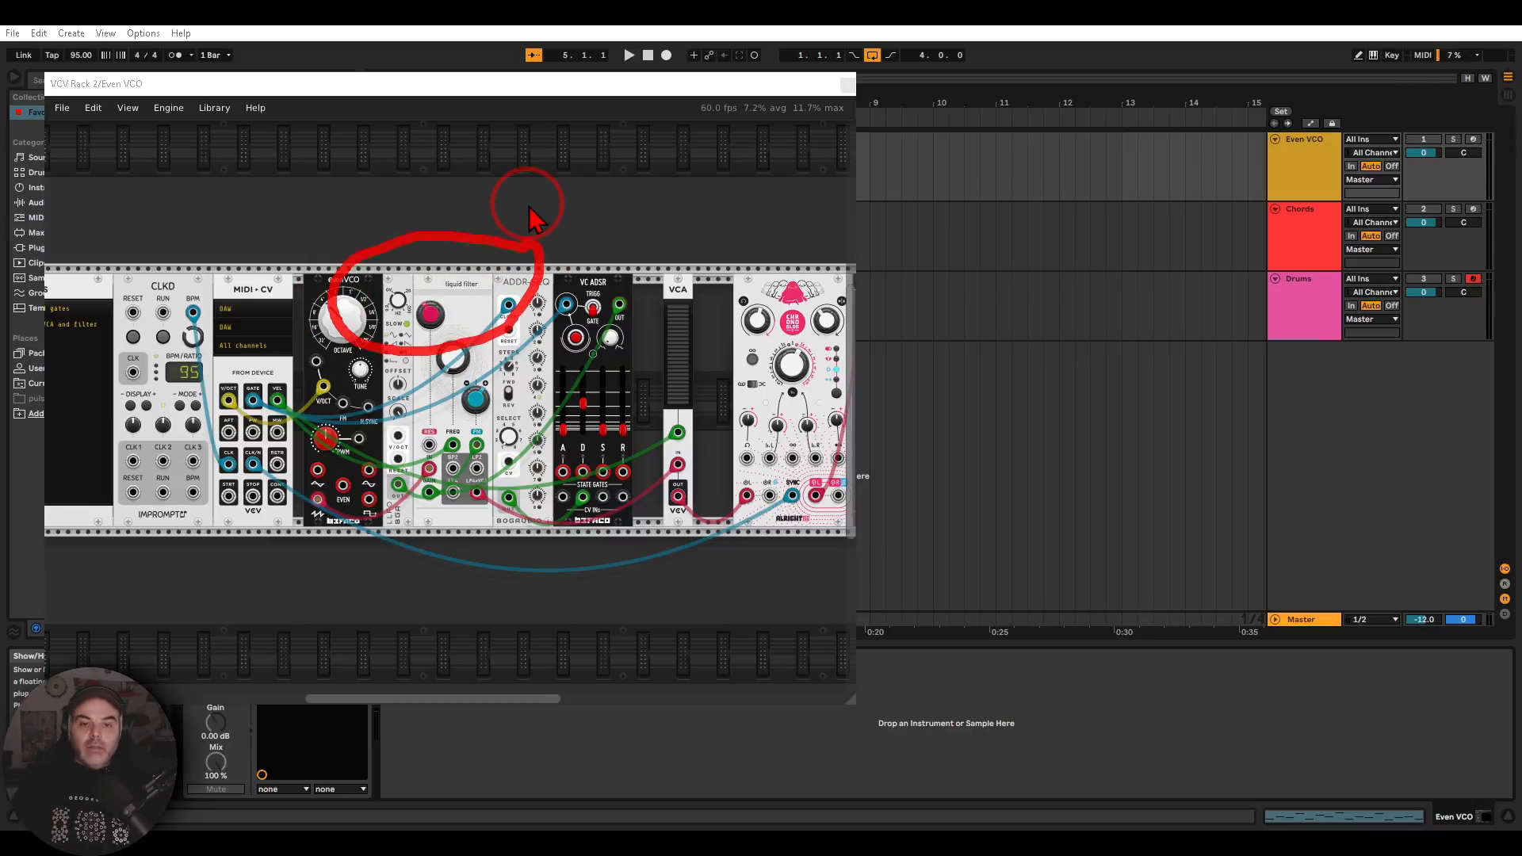
{"action": "key", "text": "Escape"}
{"action": "mouse_move", "coordinate": [602, 239]}
{"action": "left_mouse_down"}
{"action": "mouse_move", "coordinate": [354, 224]}
{"action": "mouse_move", "coordinate": [568, 211]}
{"action": "mouse_move", "coordinate": [587, 230]}
{"action": "mouse_move", "coordinate": [758, 204]}
{"action": "left_mouse_up"}
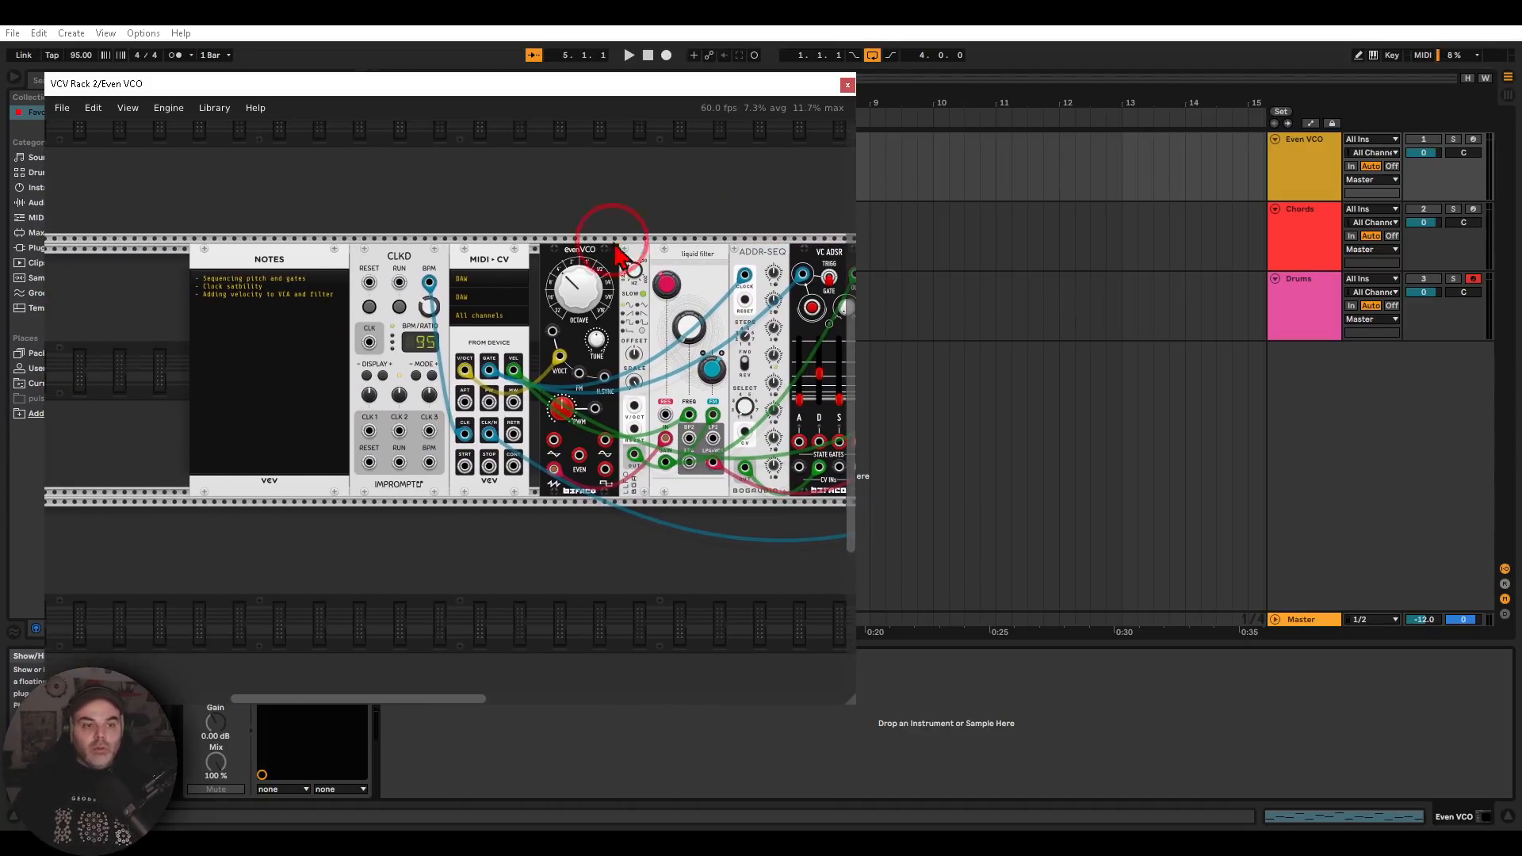
{"action": "scroll", "coordinate": [476, 406], "scroll_direction": "up", "scroll_amount": 2}
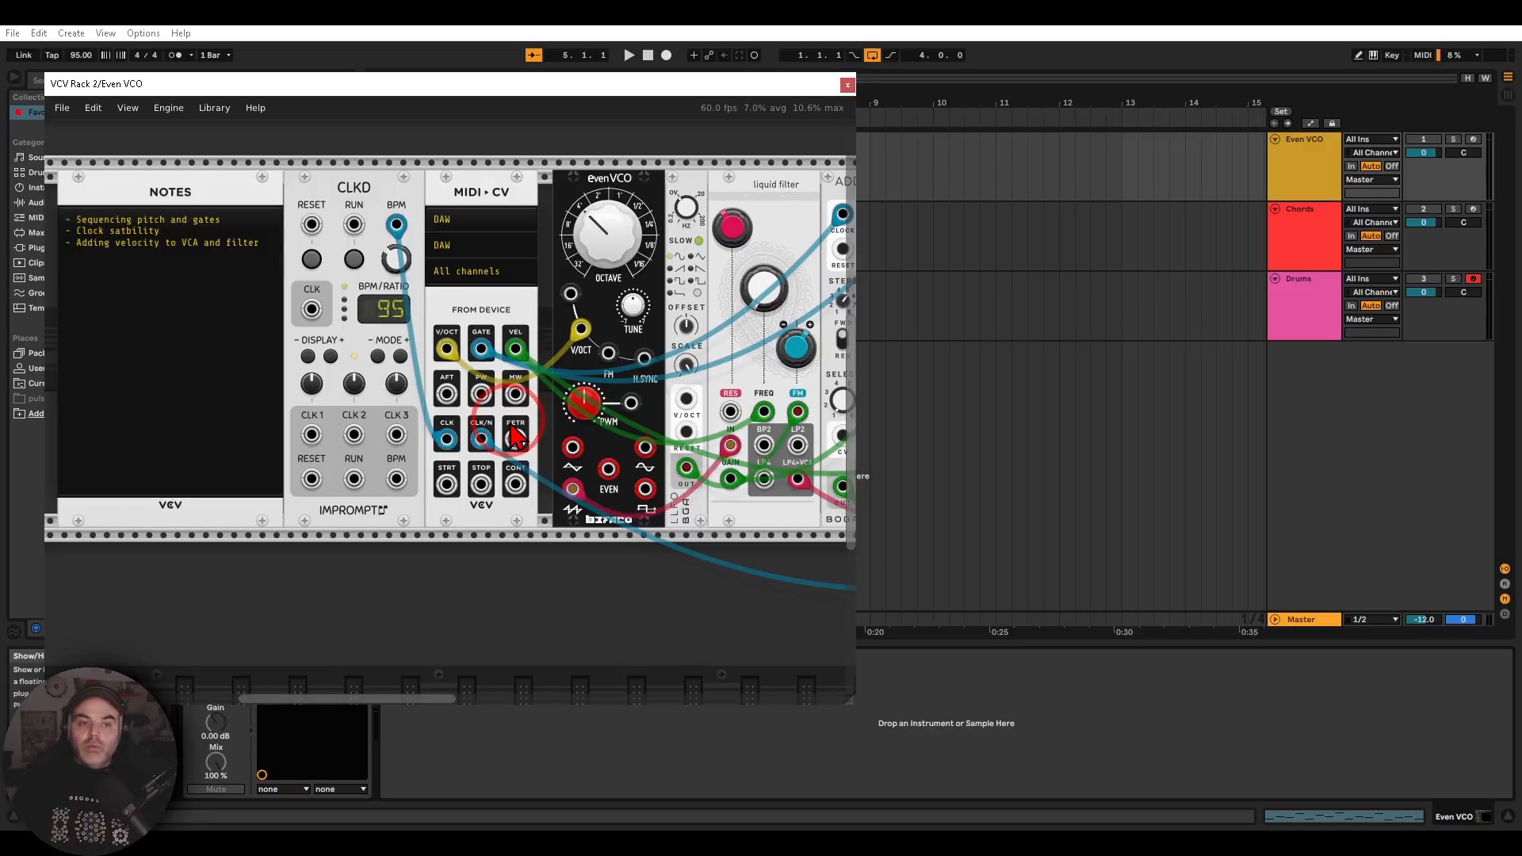
{"action": "mouse_move", "coordinate": [459, 327]}
{"action": "left_mouse_down"}
{"action": "mouse_move", "coordinate": [446, 325]}
{"action": "mouse_move", "coordinate": [454, 368]}
{"action": "mouse_move", "coordinate": [449, 322]}
{"action": "mouse_move", "coordinate": [464, 368]}
{"action": "mouse_move", "coordinate": [504, 349]}
{"action": "mouse_move", "coordinate": [503, 323]}
{"action": "mouse_move", "coordinate": [542, 371]}
{"action": "mouse_move", "coordinate": [525, 321]}
{"action": "left_mouse_up"}
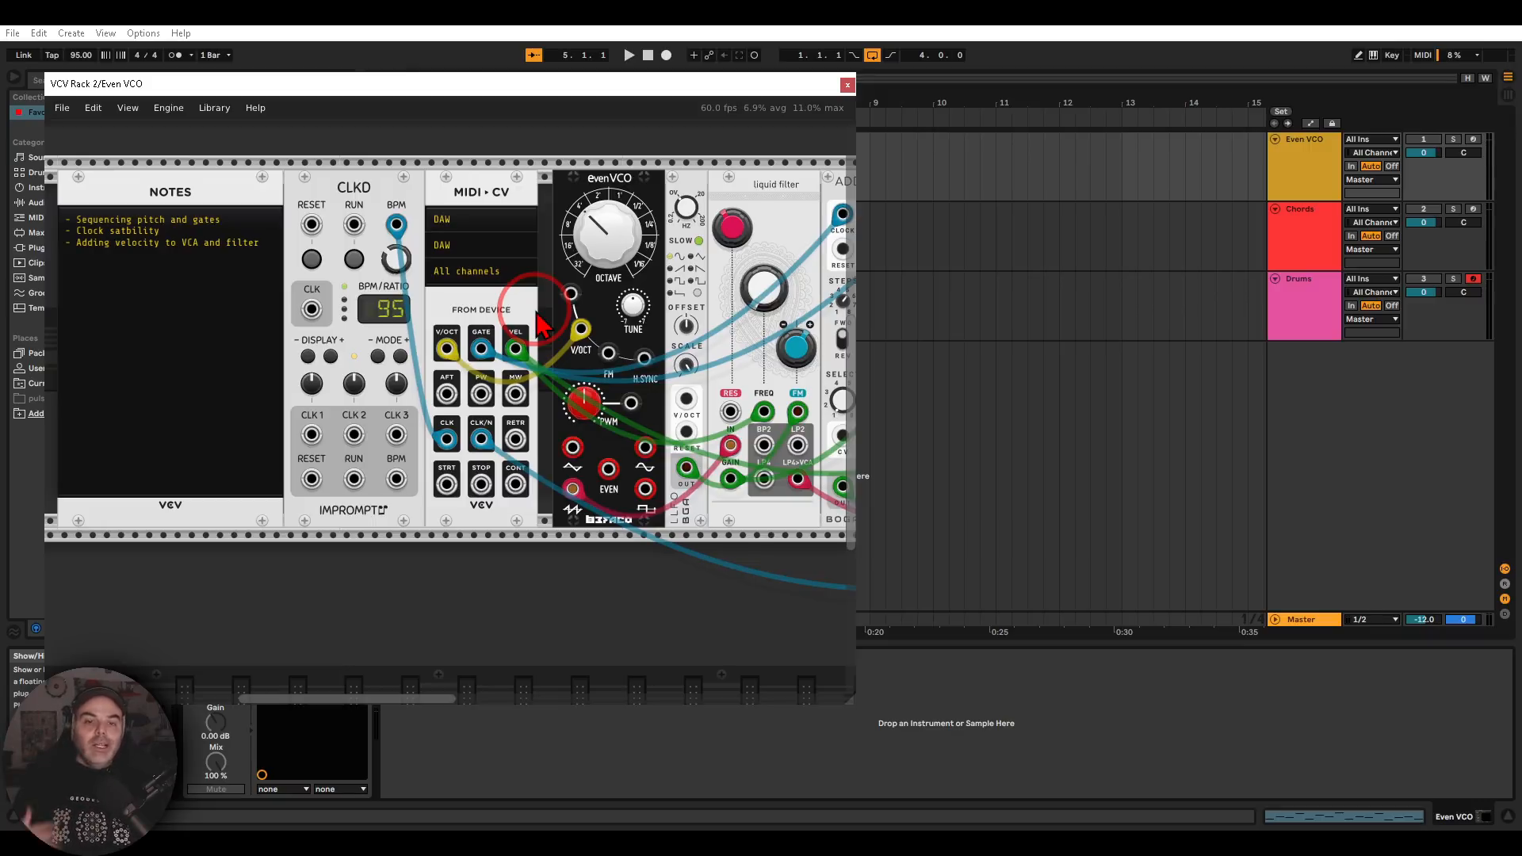
{"action": "scroll", "coordinate": [539, 323], "scroll_direction": "right", "scroll_amount": 5}
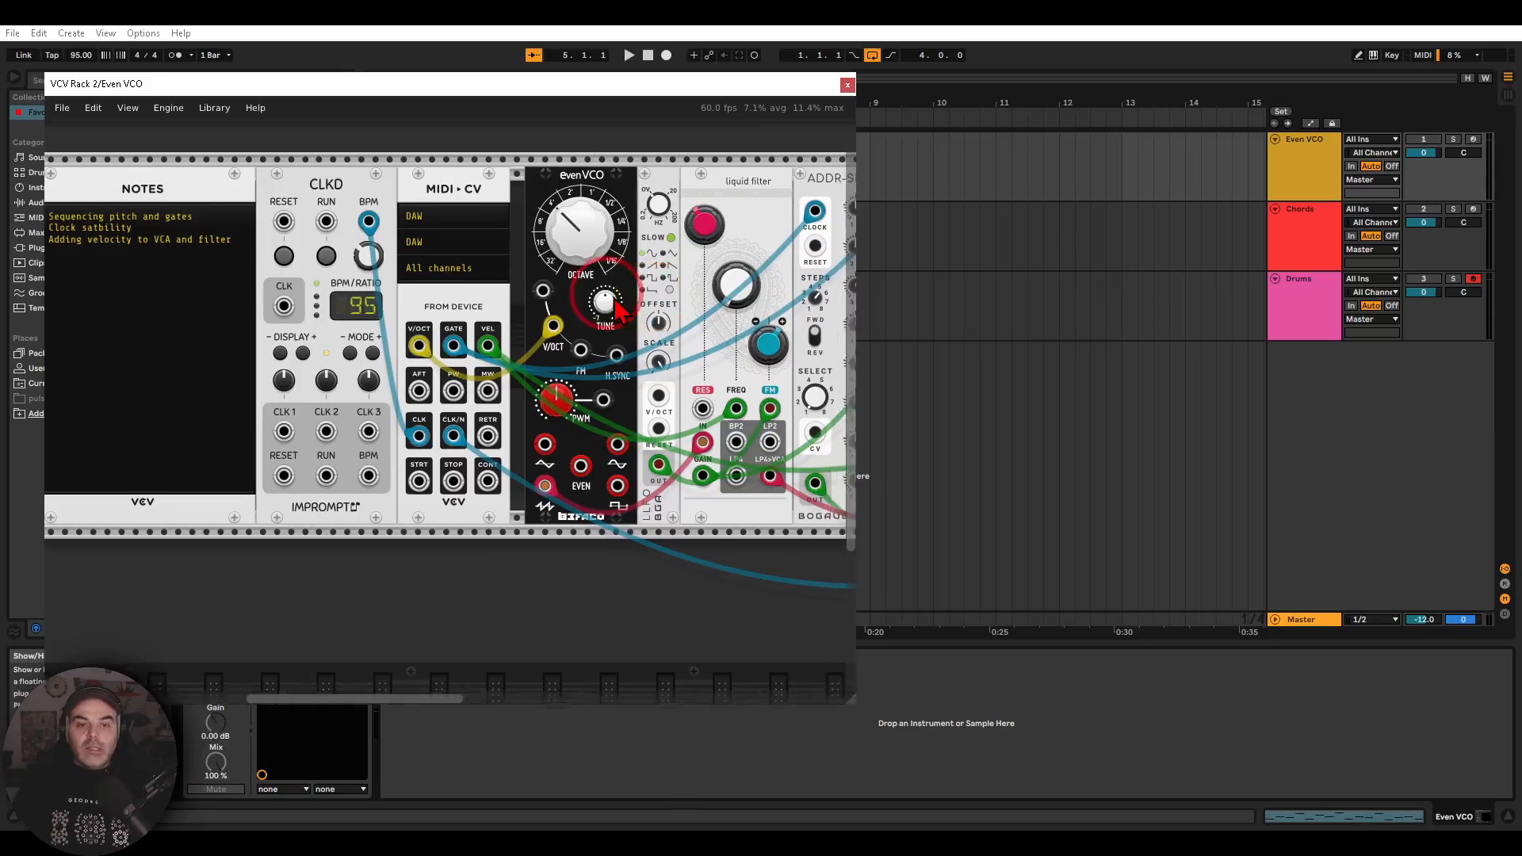
{"action": "mouse_move", "coordinate": [535, 237]}
{"action": "left_mouse_down"}
{"action": "mouse_move", "coordinate": [507, 234]}
{"action": "mouse_move", "coordinate": [440, 270]}
{"action": "mouse_move", "coordinate": [555, 345]}
{"action": "mouse_move", "coordinate": [539, 261]}
{"action": "left_mouse_up"}
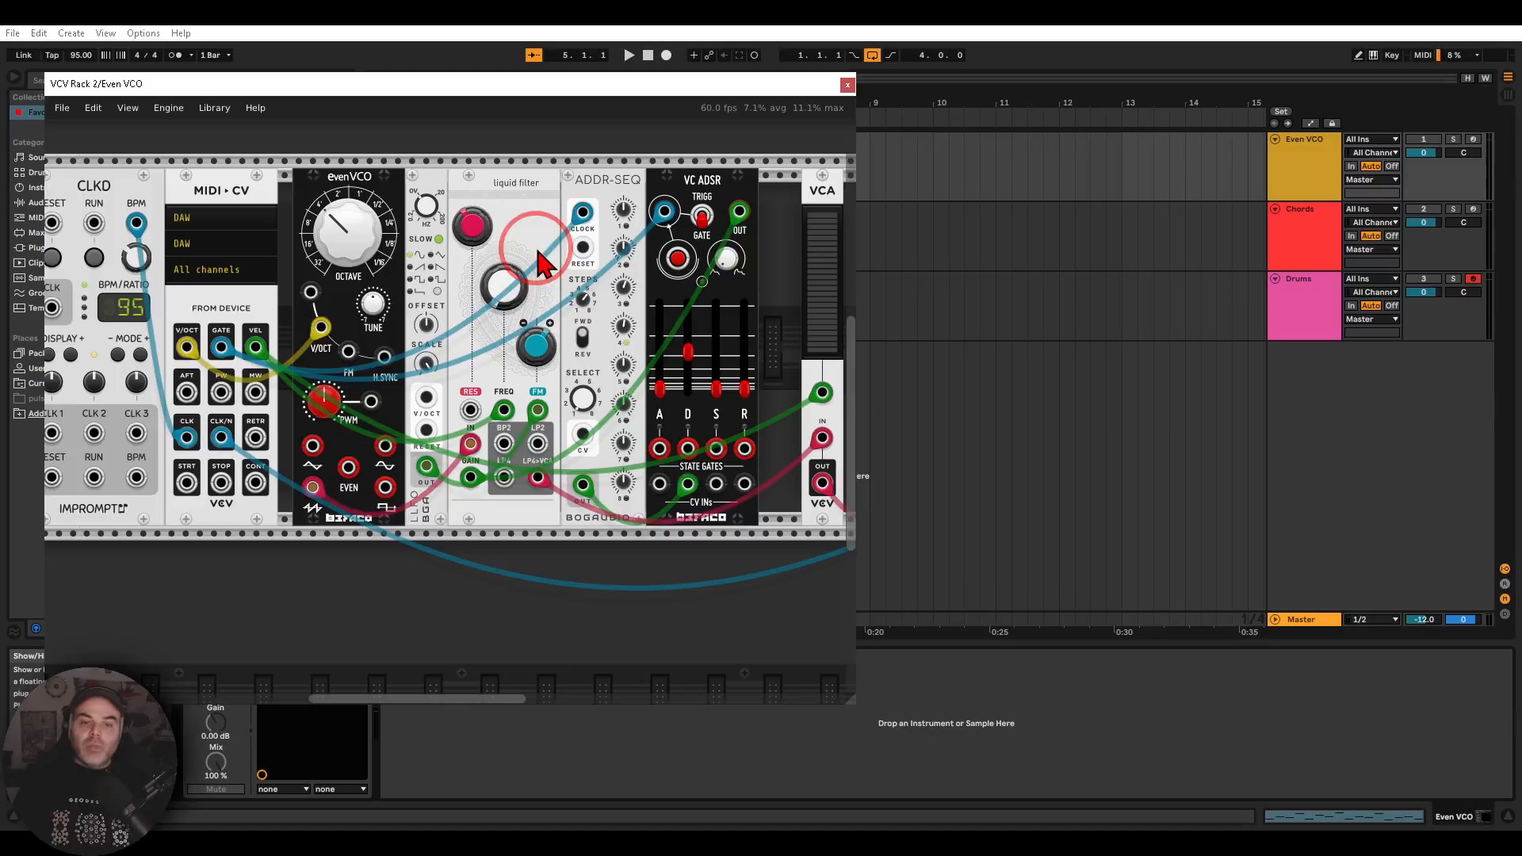
{"action": "scroll", "coordinate": [761, 315], "scroll_direction": "right", "scroll_amount": 3}
{"action": "mouse_move", "coordinate": [689, 167]}
{"action": "left_mouse_down"}
{"action": "mouse_move", "coordinate": [626, 207]}
{"action": "mouse_move", "coordinate": [666, 238]}
{"action": "mouse_move", "coordinate": [703, 223]}
{"action": "left_mouse_up"}
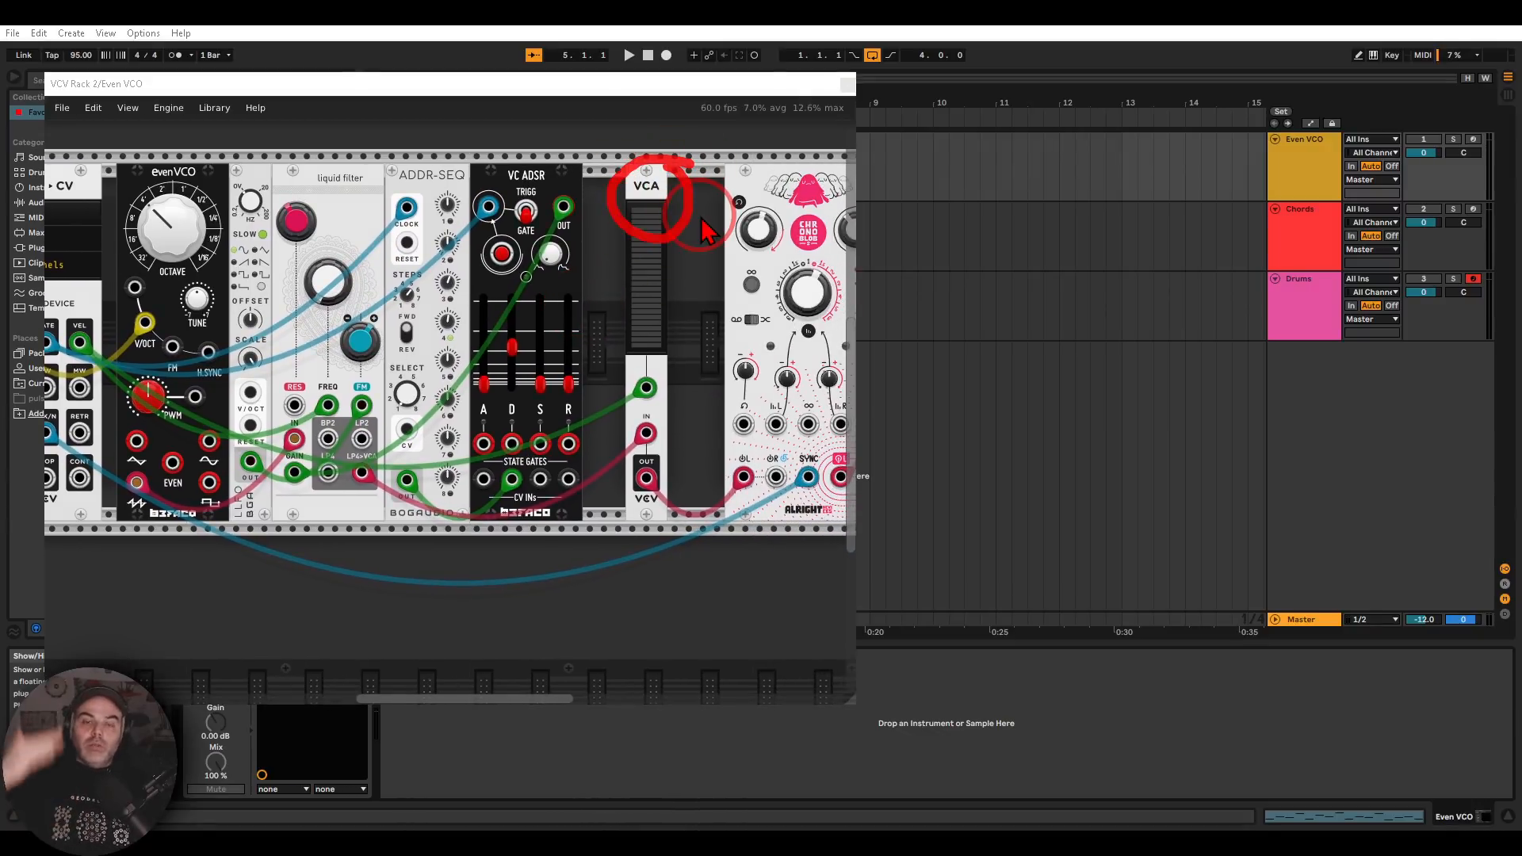
Play the set with the Even VCO track activated and follow its patch from the MIDI-CV module to the delay
{"action": "scroll", "coordinate": [397, 176], "scroll_direction": "left", "scroll_amount": 1}
{"action": "left_click_drag", "start_coordinate": [390, 176], "coordinate": [763, 162]}
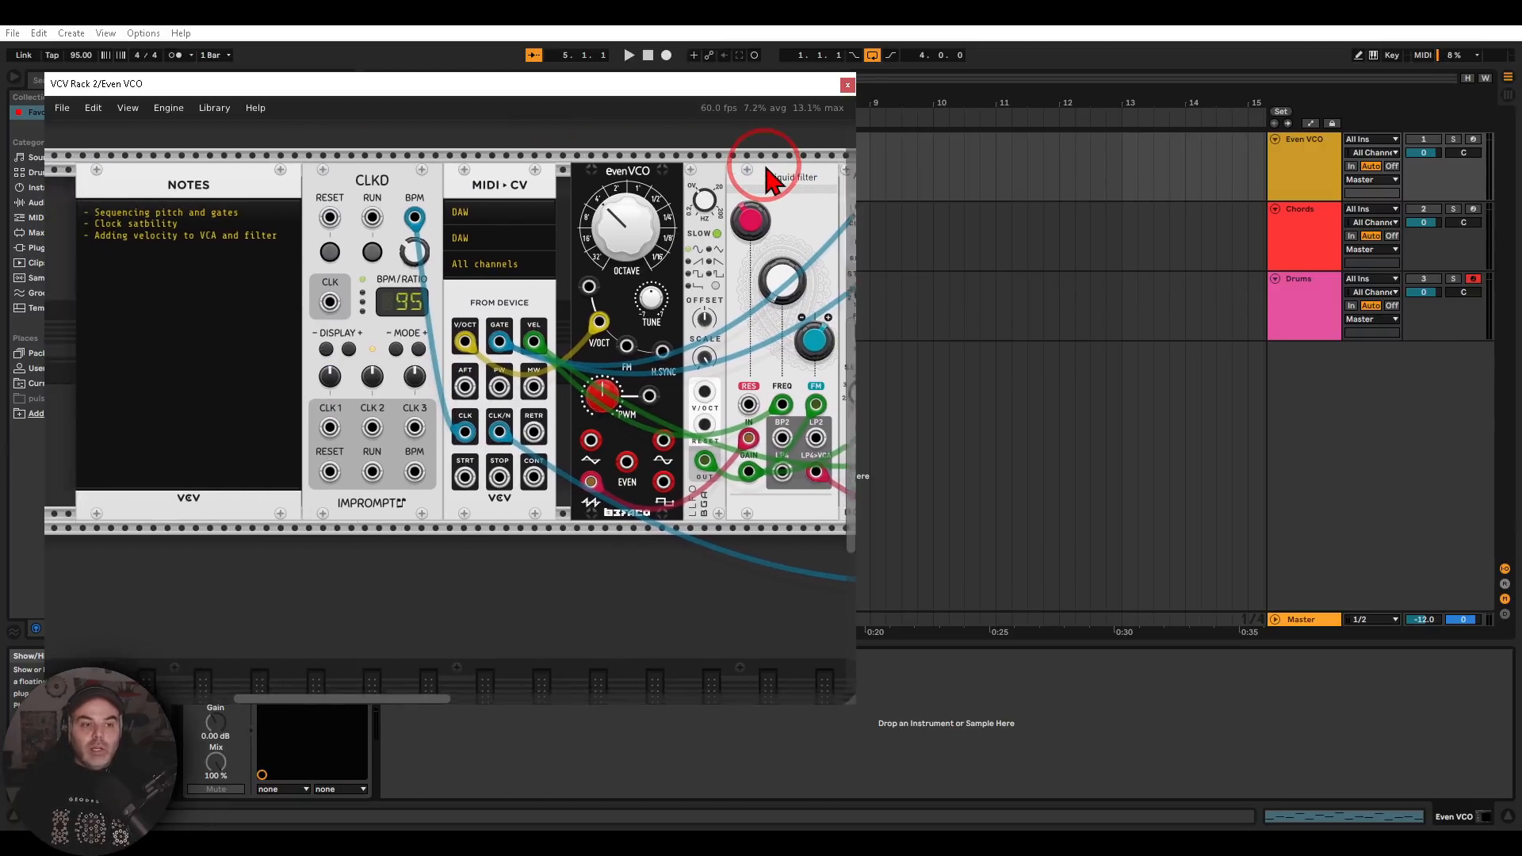
{"action": "left_click", "coordinate": [628, 55]}
{"action": "left_click", "coordinate": [1423, 140]}
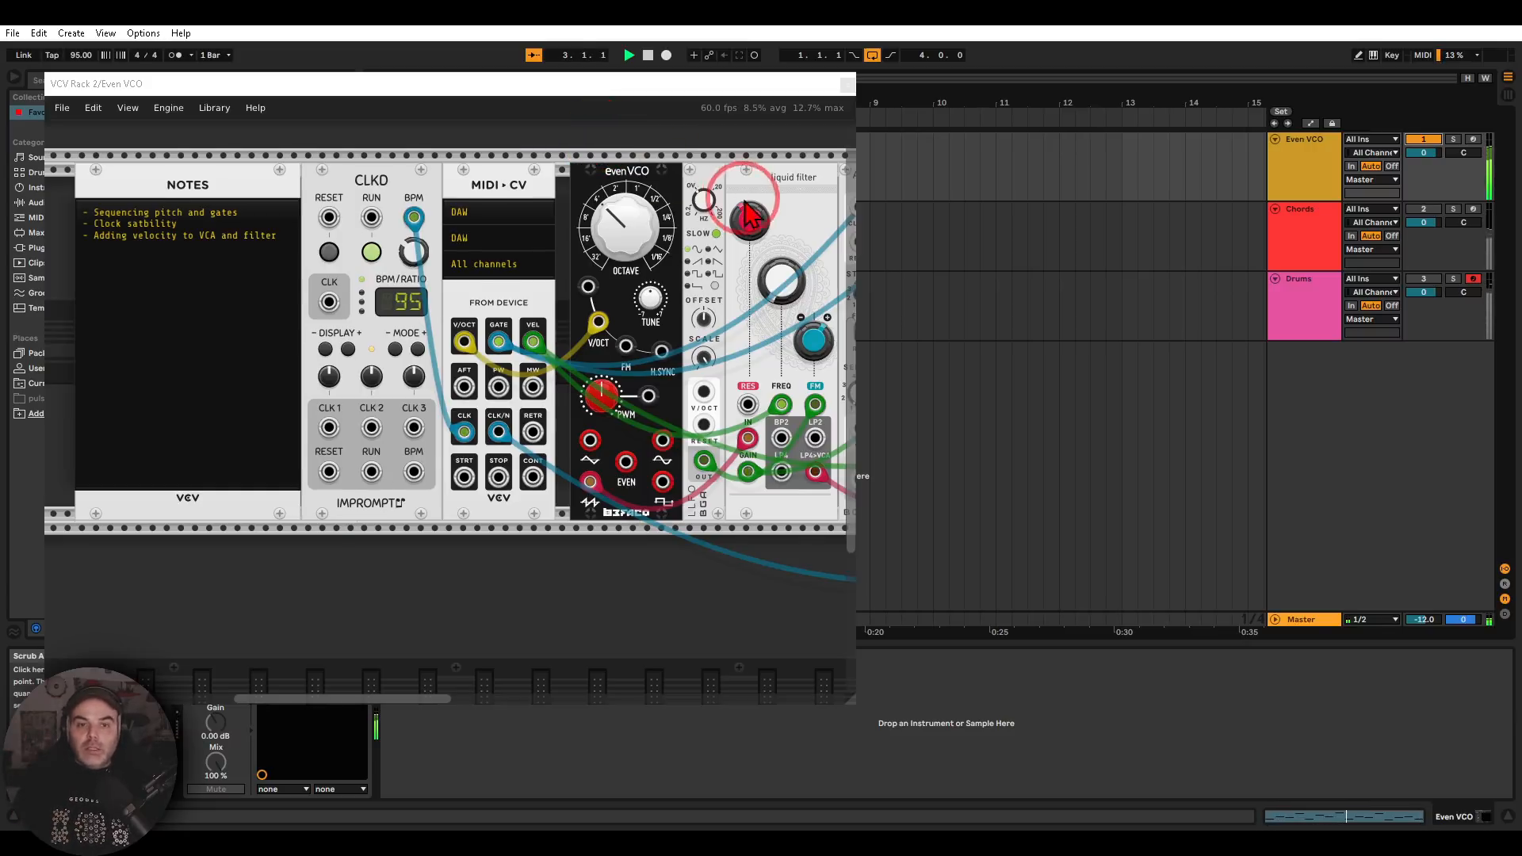
{"action": "scroll", "coordinate": [730, 204], "scroll_direction": "right", "scroll_amount": 10}
{"action": "left_click_drag", "start_coordinate": [668, 257], "coordinate": [664, 305]}
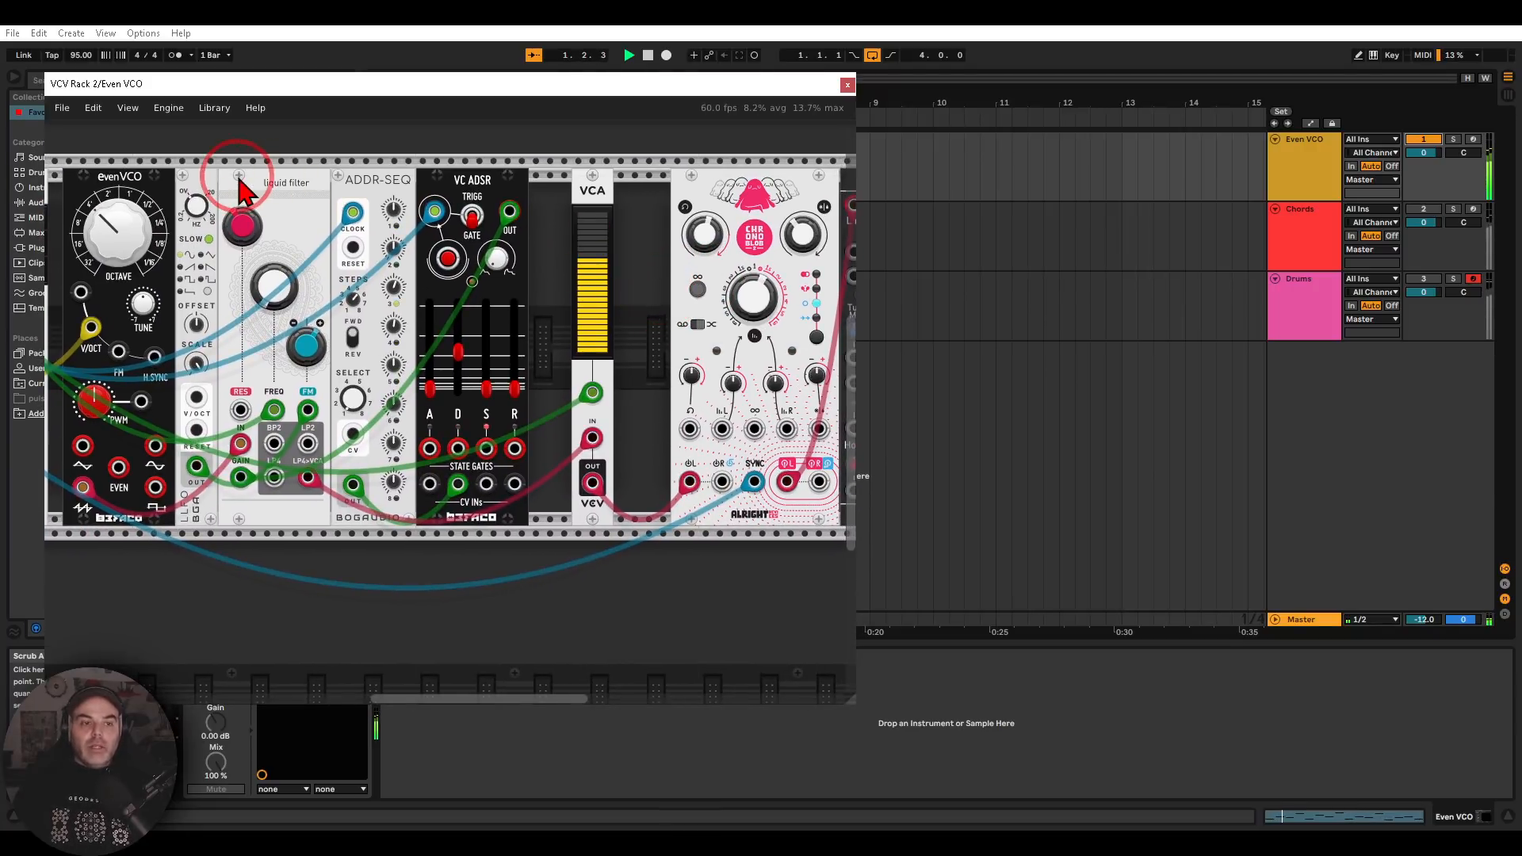
Examine how the MIDI-CV clock output feeds the CLKD module, comparing its BPM display with the Live set's tempo
{"action": "scroll", "coordinate": [629, 170], "scroll_direction": "left", "scroll_amount": 10}
{"action": "scroll", "coordinate": [507, 196], "scroll_direction": "left", "scroll_amount": 5}
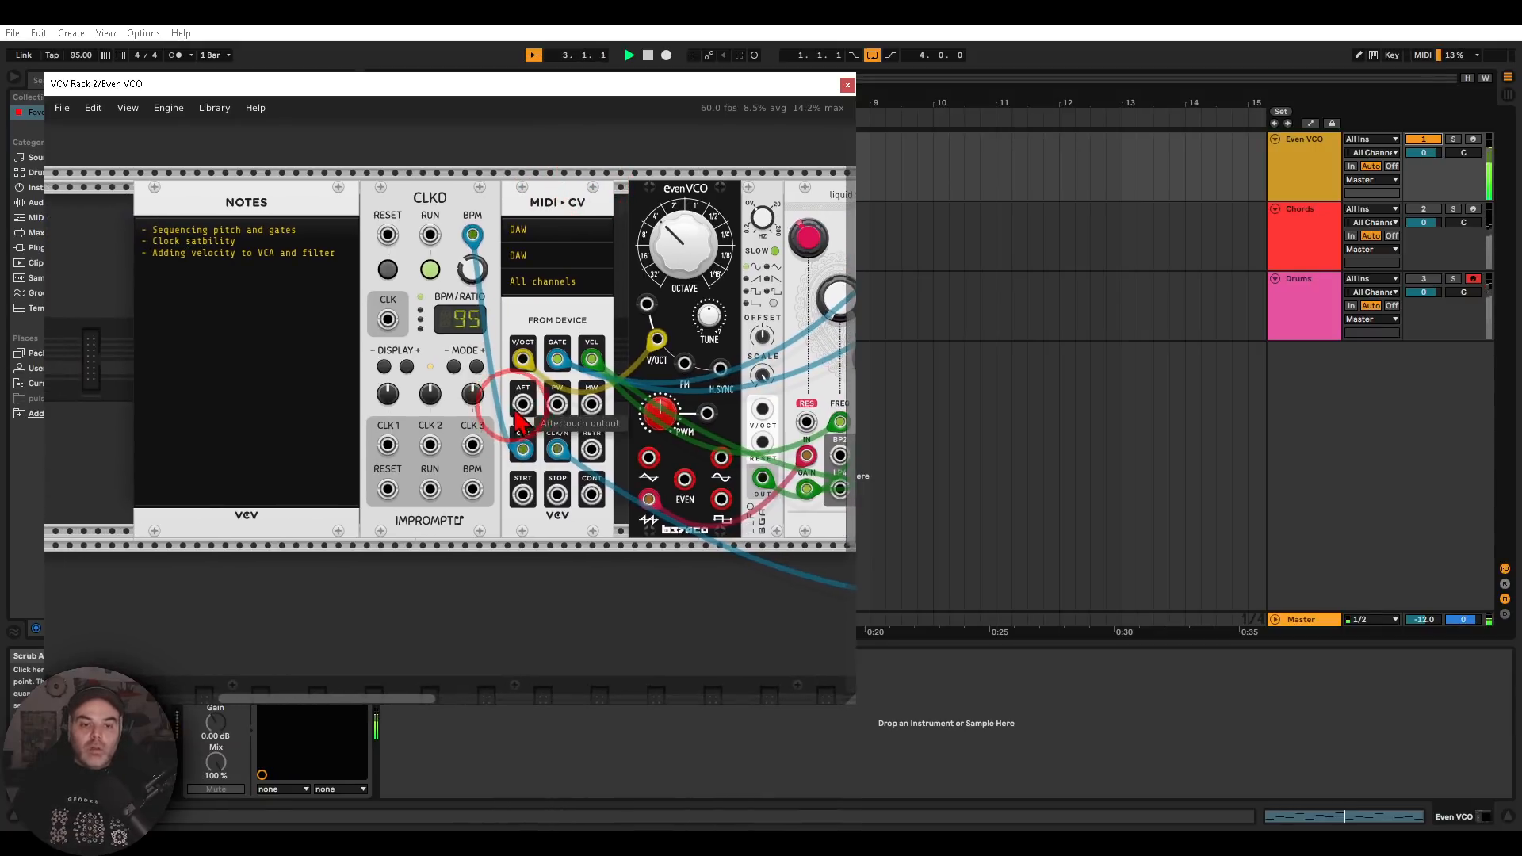
{"action": "left_click", "coordinate": [523, 450]}
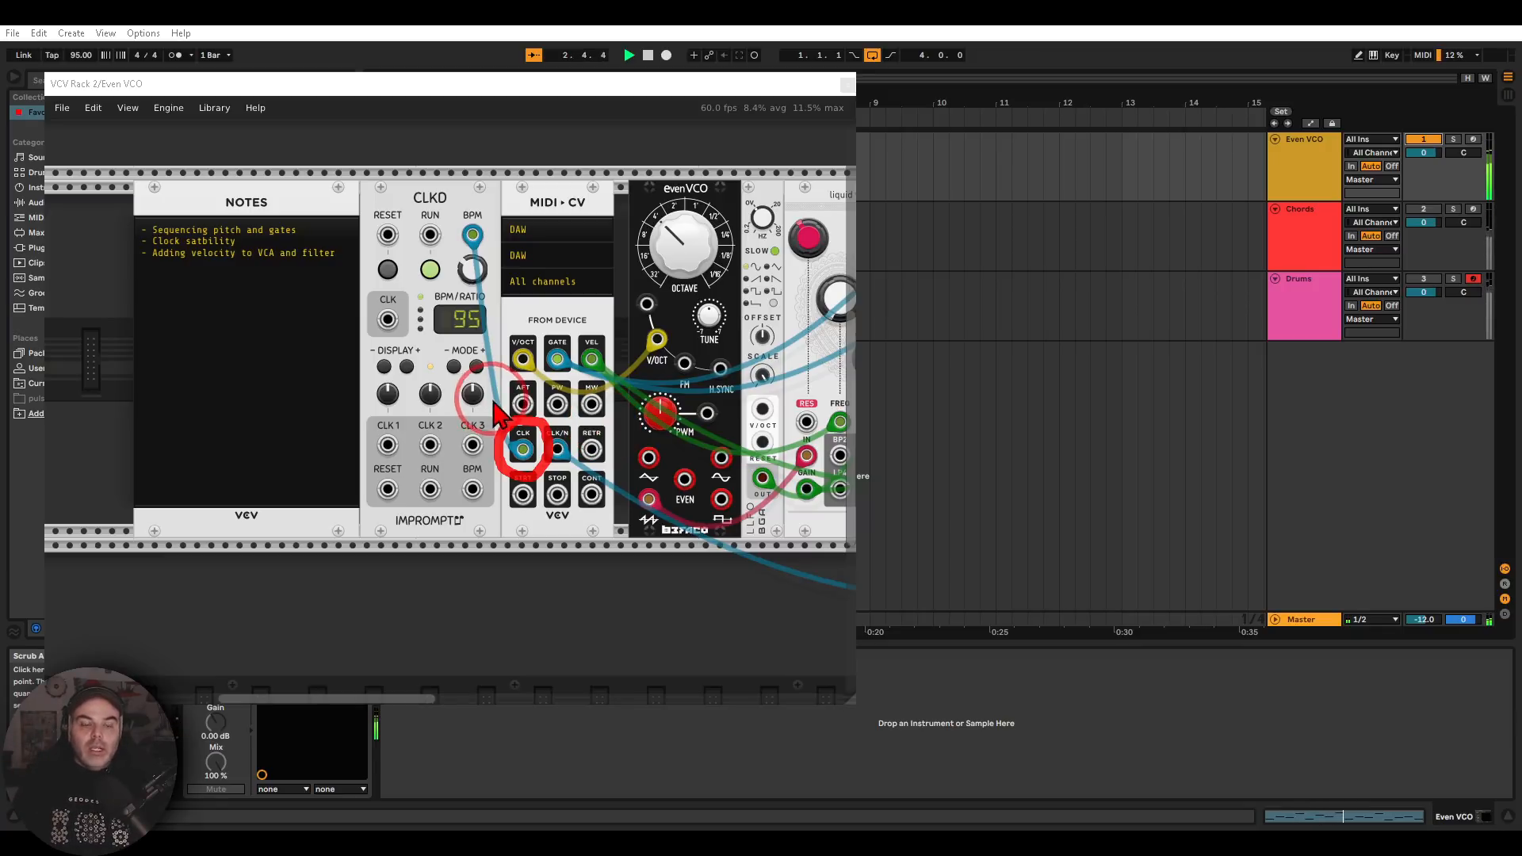
{"action": "mouse_move", "coordinate": [459, 180]}
{"action": "left_mouse_down"}
{"action": "mouse_move", "coordinate": [418, 181]}
{"action": "mouse_move", "coordinate": [408, 226]}
{"action": "mouse_move", "coordinate": [472, 218]}
{"action": "mouse_move", "coordinate": [444, 176]}
{"action": "mouse_move", "coordinate": [468, 178]}
{"action": "left_mouse_up"}
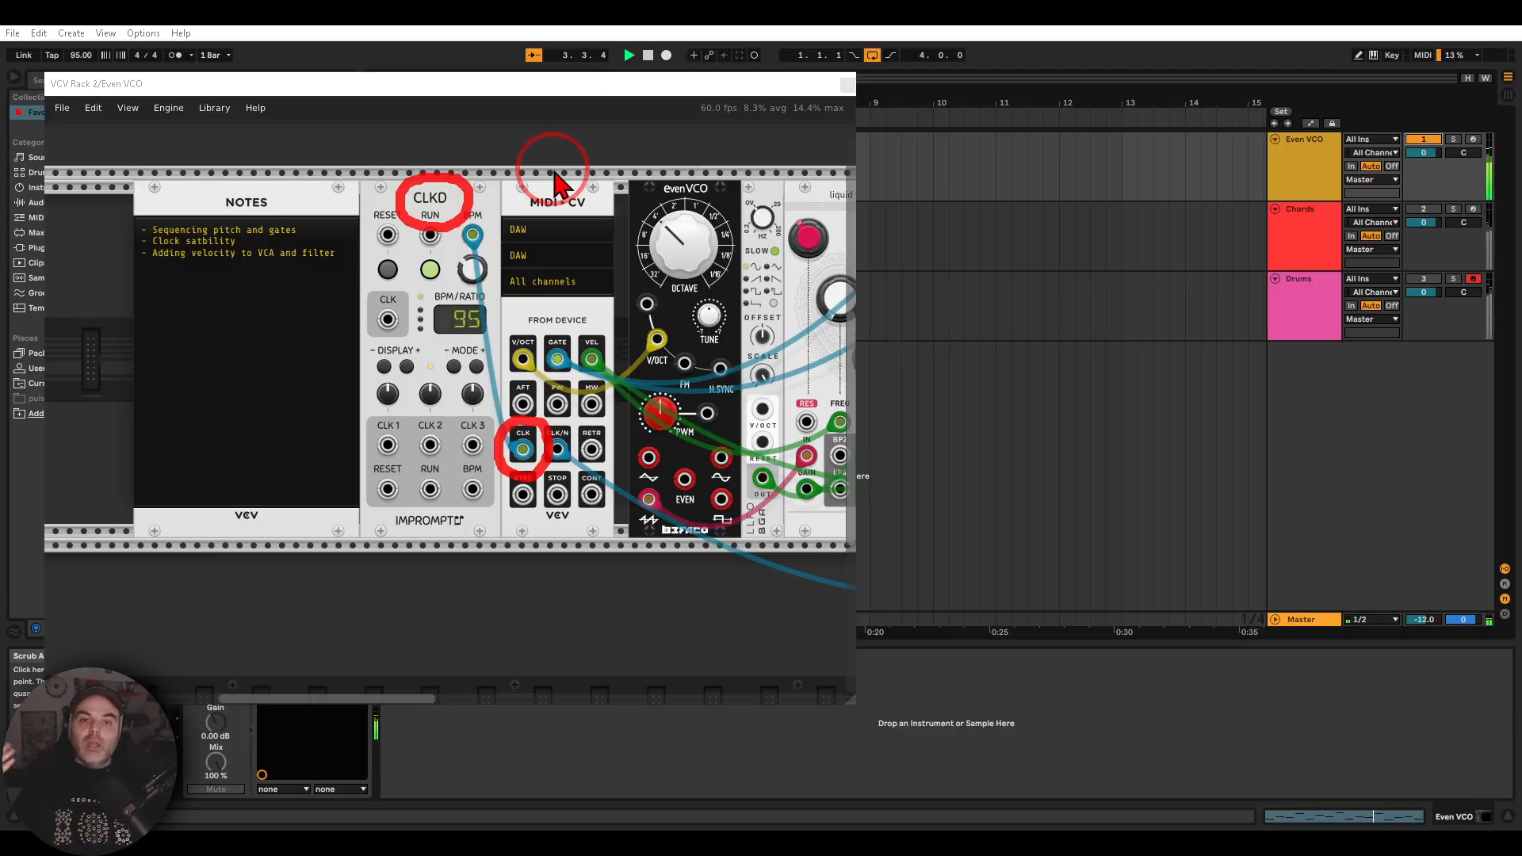
{"action": "mouse_move", "coordinate": [506, 284]}
{"action": "left_mouse_down"}
{"action": "mouse_move", "coordinate": [466, 271]}
{"action": "mouse_move", "coordinate": [412, 311]}
{"action": "mouse_move", "coordinate": [438, 360]}
{"action": "mouse_move", "coordinate": [500, 353]}
{"action": "mouse_move", "coordinate": [508, 293]}
{"action": "left_mouse_up"}
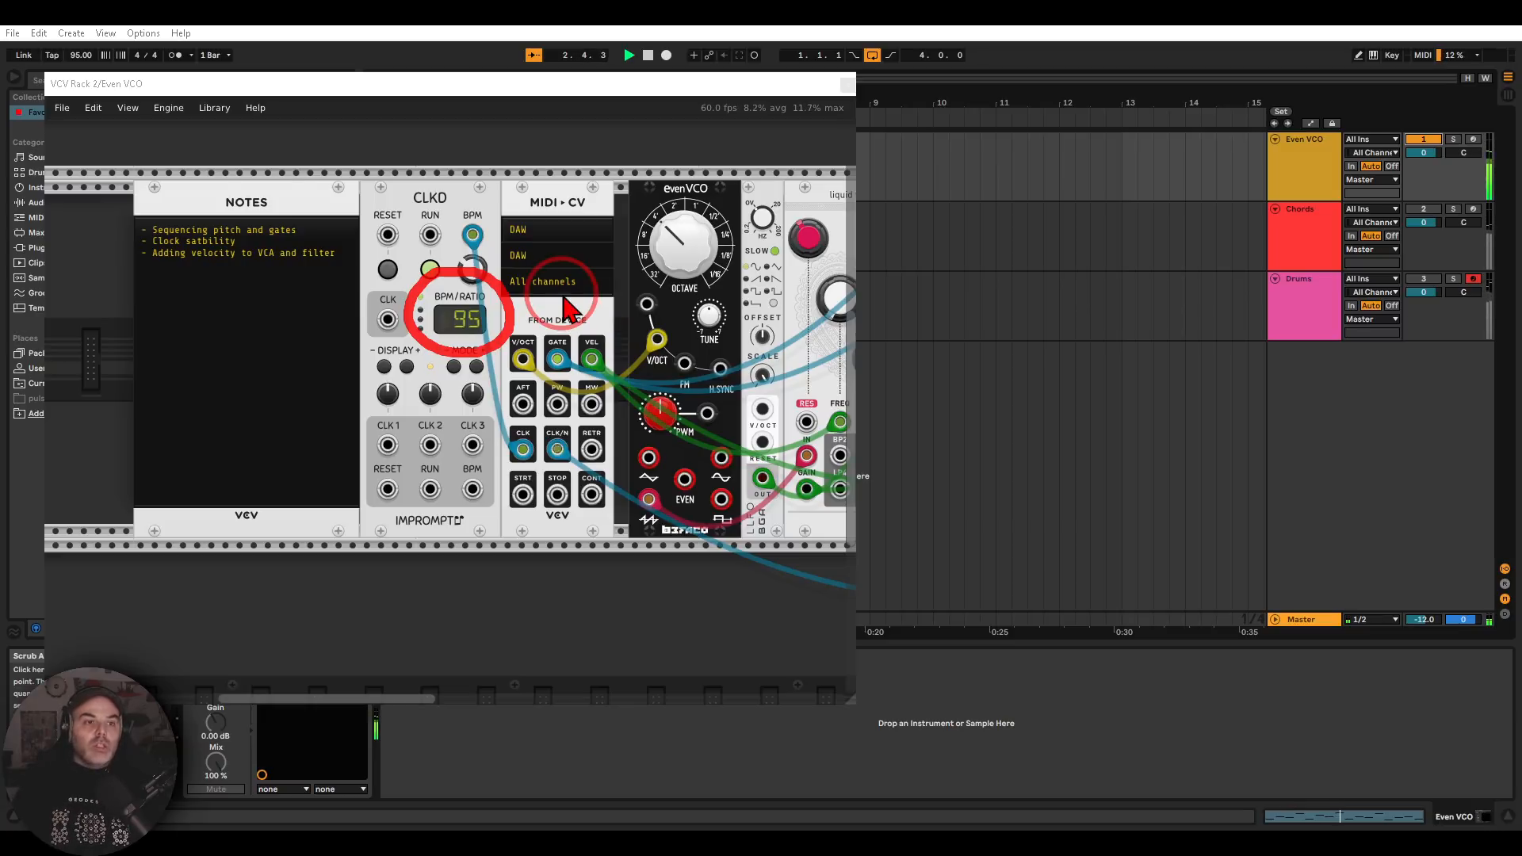
{"action": "mouse_move", "coordinate": [85, 130]}
{"action": "left_mouse_down"}
{"action": "mouse_move", "coordinate": [77, 75]}
{"action": "mouse_move", "coordinate": [96, 77]}
{"action": "mouse_move", "coordinate": [83, 111]}
{"action": "mouse_move", "coordinate": [76, 75]}
{"action": "left_mouse_up"}
{"action": "key", "text": "Escape"}
{"action": "mouse_move", "coordinate": [499, 277]}
{"action": "left_mouse_down"}
{"action": "mouse_move", "coordinate": [444, 365]}
{"action": "mouse_move", "coordinate": [520, 325]}
{"action": "left_mouse_up"}
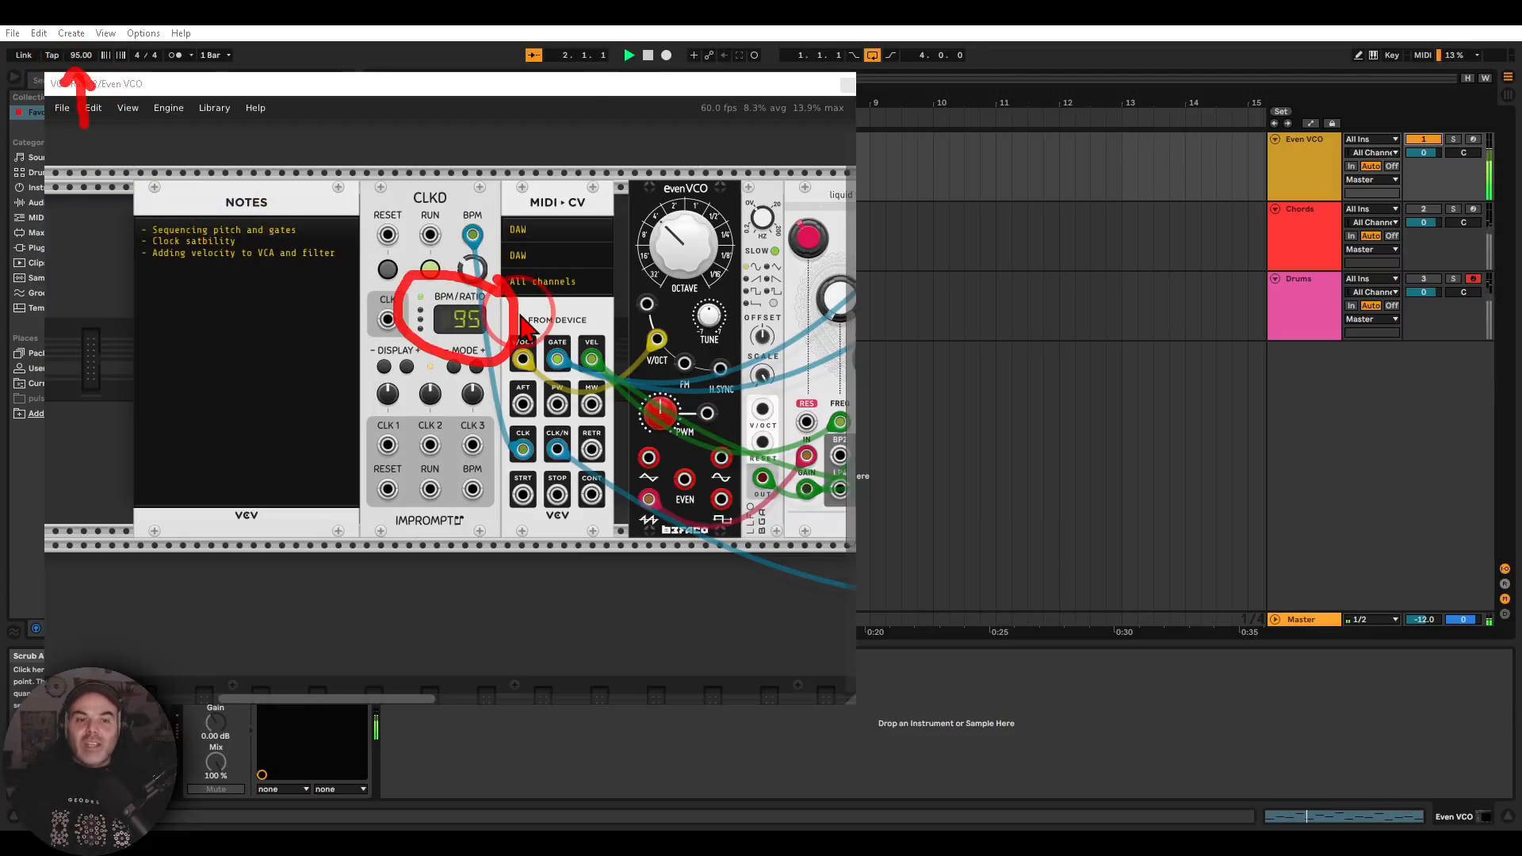
{"action": "key", "text": "Escape"}
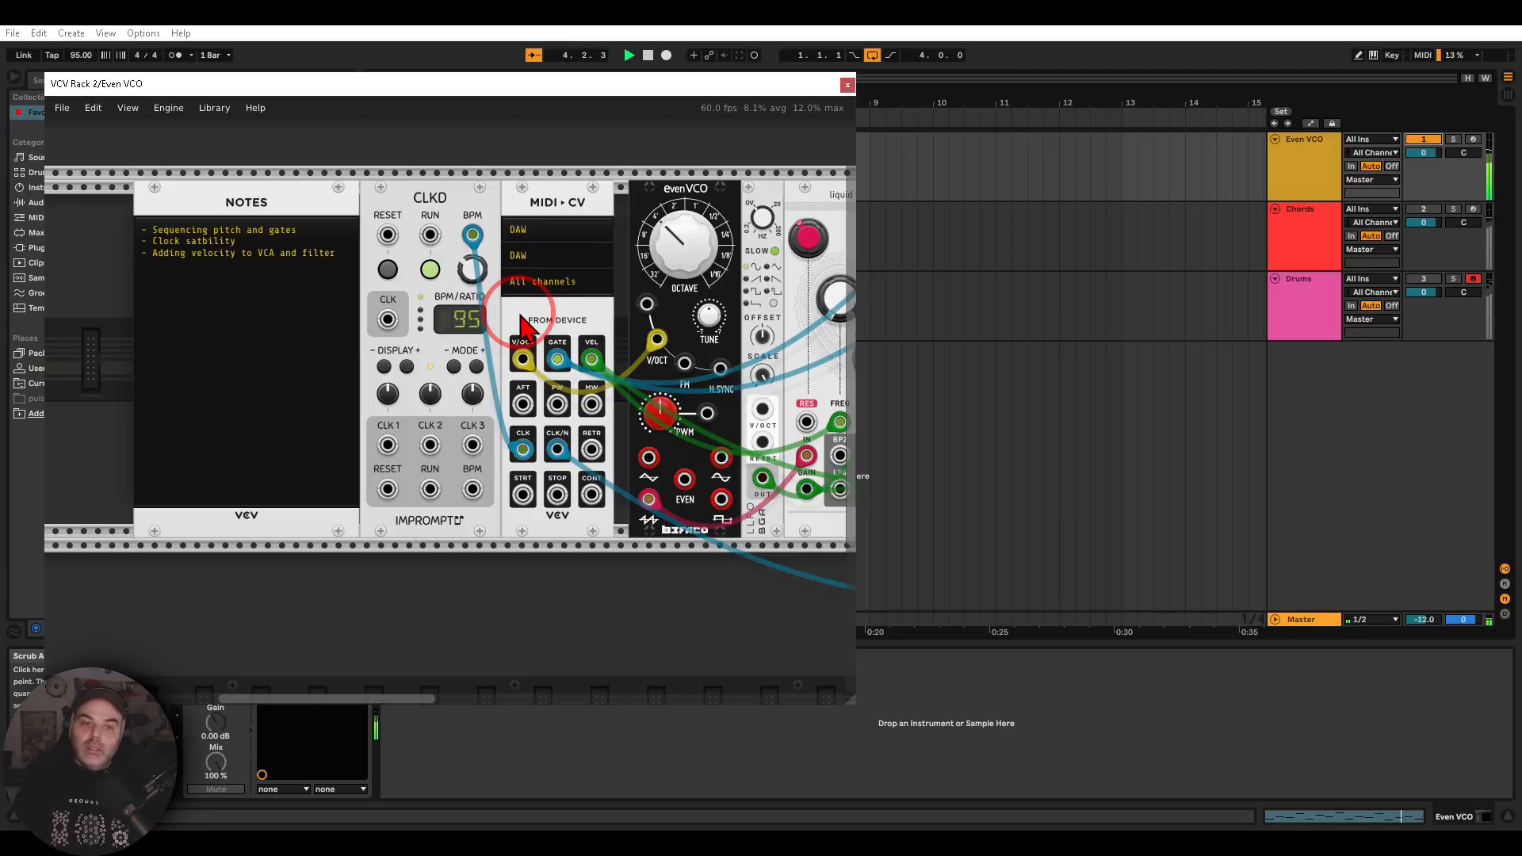
Trace the MIDI-CV CLK/N output to the delay's sync input, and inspect the clock input of the ADDR-SEQ sequencer
{"action": "scroll", "coordinate": [521, 325], "scroll_direction": "right", "scroll_amount": 3}
{"action": "mouse_move", "coordinate": [359, 400]}
{"action": "left_mouse_down"}
{"action": "mouse_move", "coordinate": [335, 399]}
{"action": "mouse_move", "coordinate": [341, 441]}
{"action": "mouse_move", "coordinate": [363, 400]}
{"action": "left_mouse_up"}
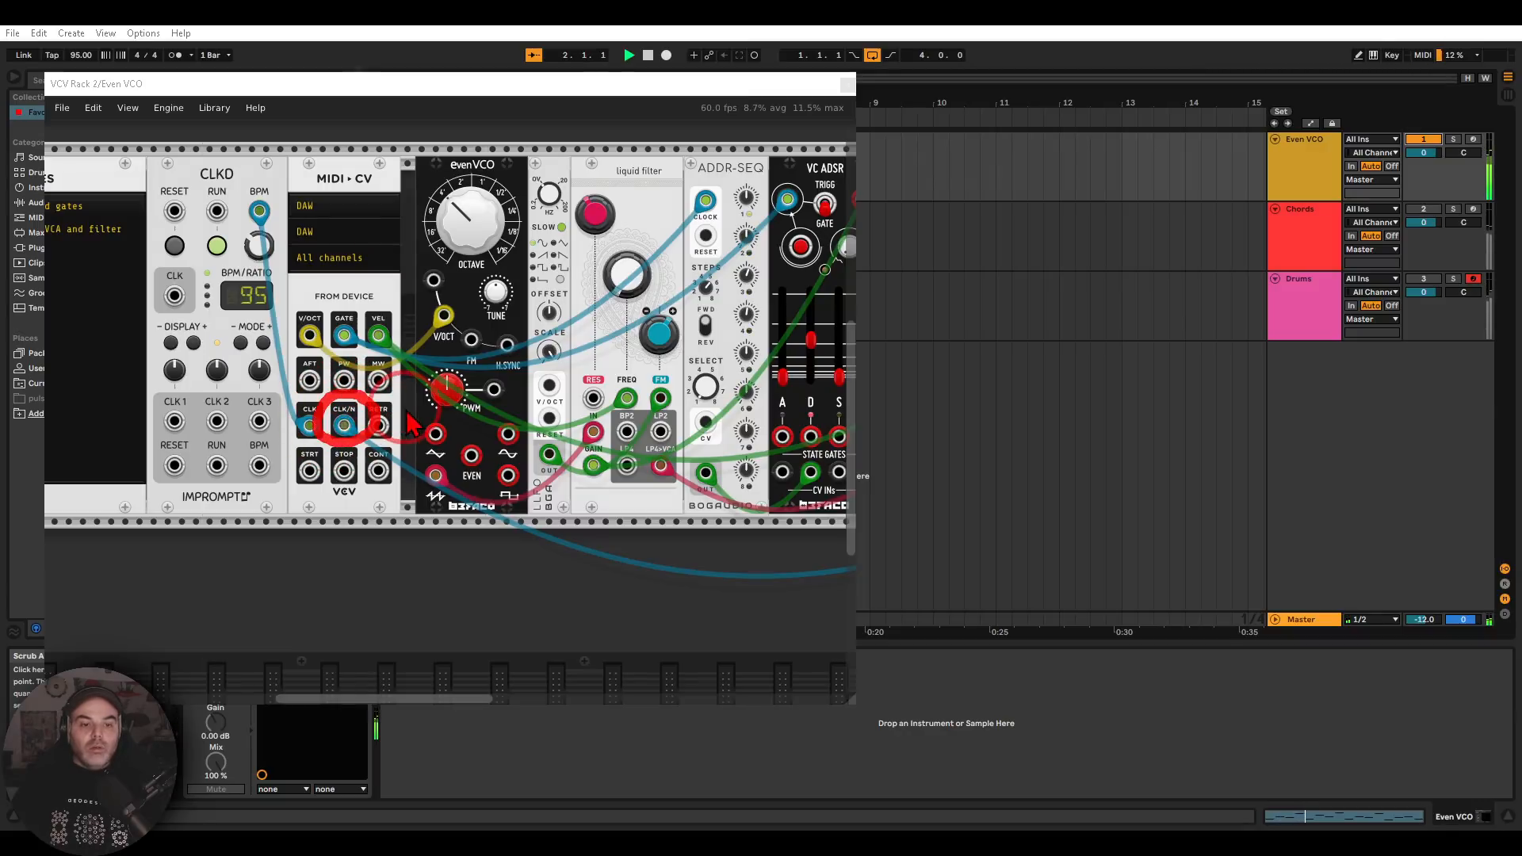
{"action": "left_click_drag", "start_coordinate": [577, 467], "coordinate": [397, 452]}
{"action": "scroll", "coordinate": [397, 468], "scroll_direction": "right", "scroll_amount": 4}
{"action": "mouse_move", "coordinate": [714, 408]}
{"action": "left_mouse_down"}
{"action": "mouse_move", "coordinate": [650, 467]}
{"action": "mouse_move", "coordinate": [704, 450]}
{"action": "left_mouse_up"}
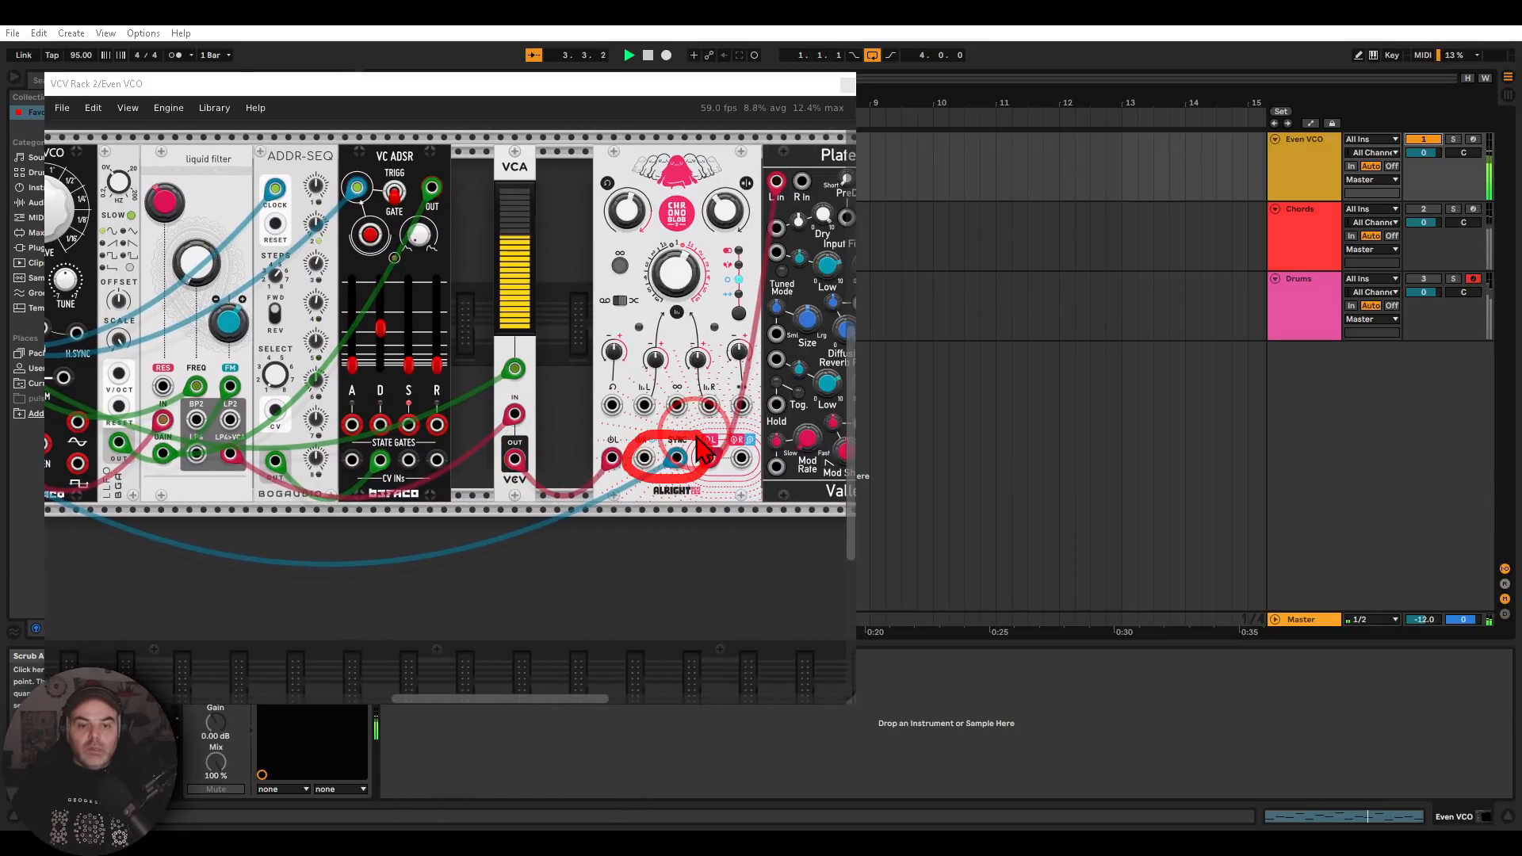
{"action": "key", "text": "Escape"}
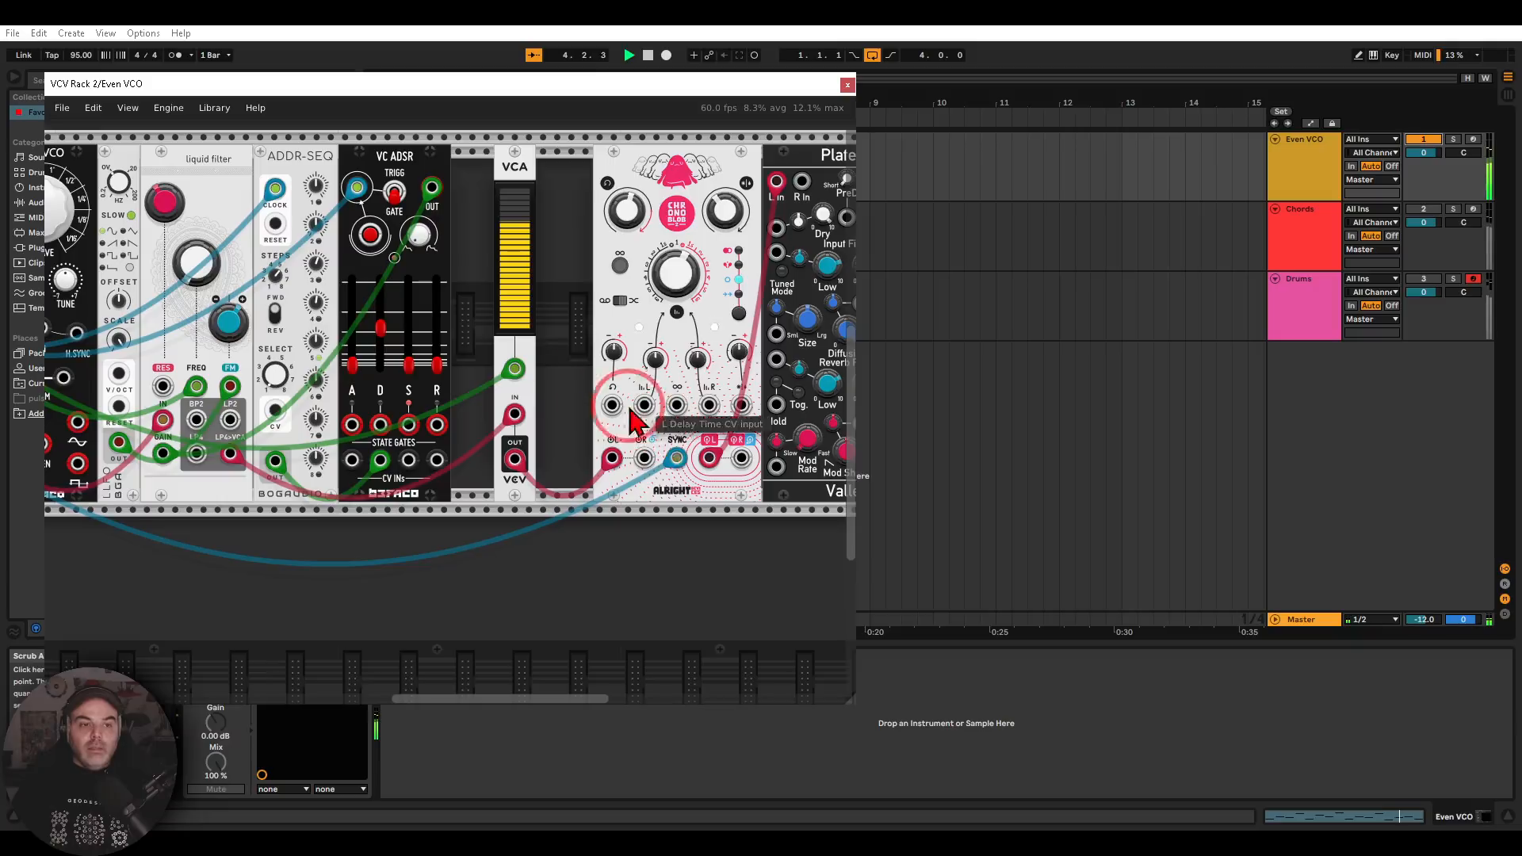
{"action": "scroll", "coordinate": [666, 435], "scroll_direction": "left", "scroll_amount": 7}
{"action": "mouse_move", "coordinate": [717, 151]}
{"action": "left_mouse_down"}
{"action": "mouse_move", "coordinate": [696, 208]}
{"action": "mouse_move", "coordinate": [733, 226]}
{"action": "mouse_move", "coordinate": [761, 321]}
{"action": "left_mouse_up"}
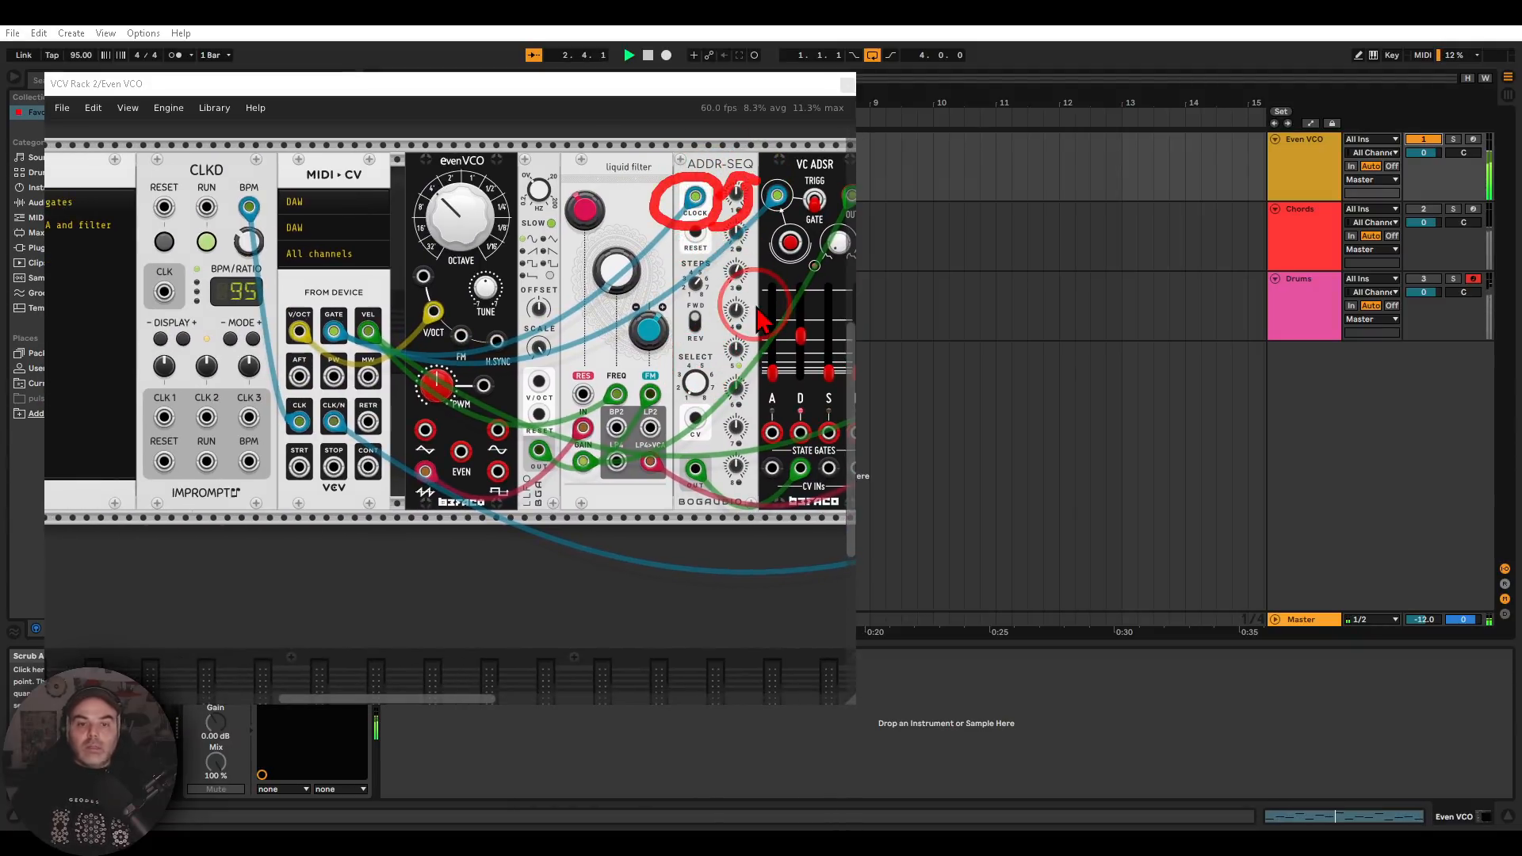
{"action": "key", "text": "Escape"}
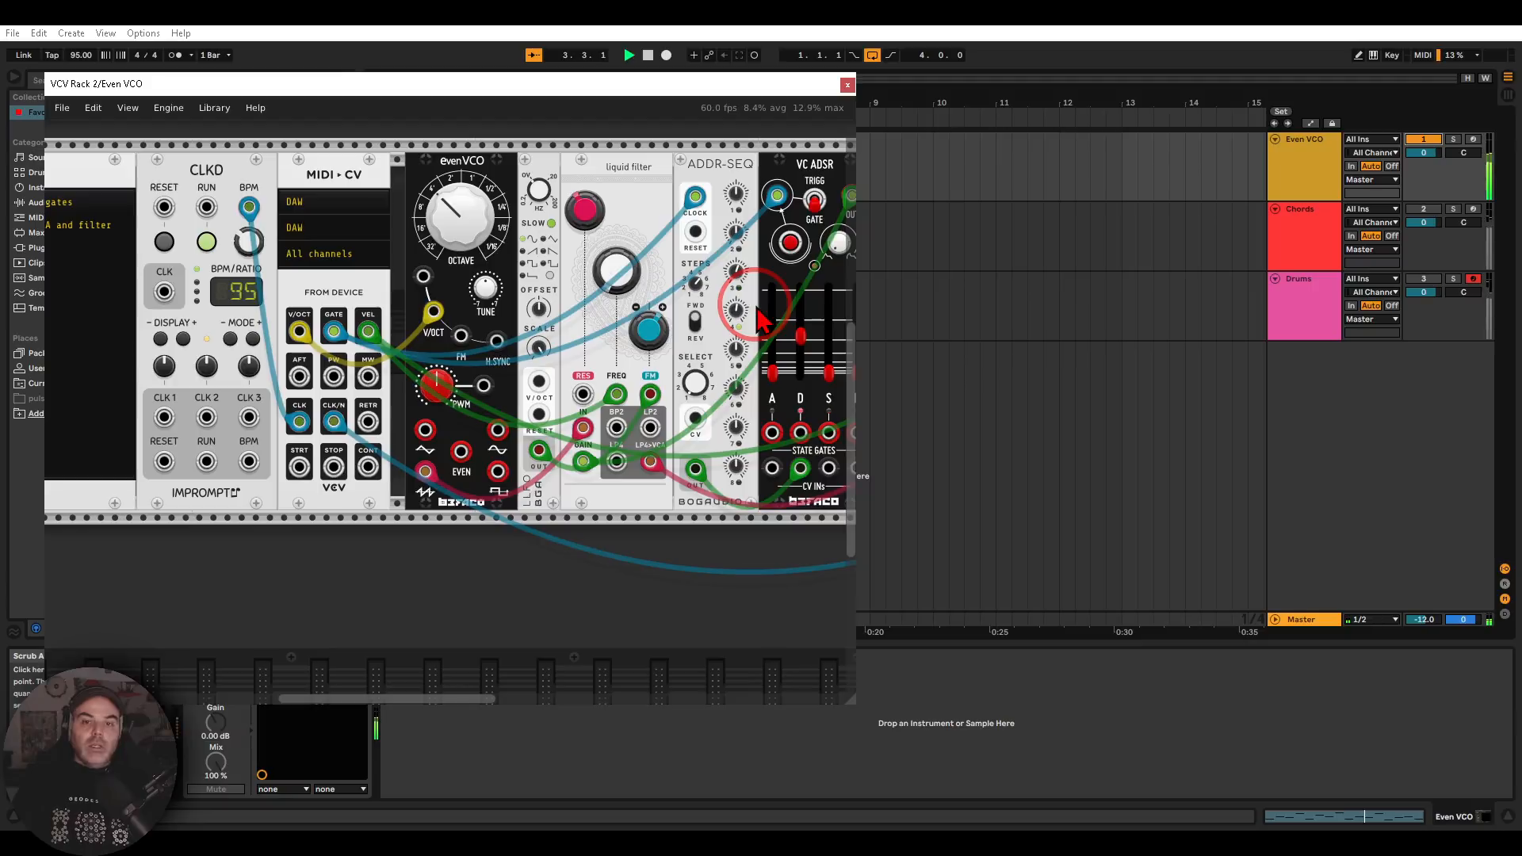
Close the Even VCO plug-in window and stop playback
{"action": "left_click", "coordinate": [847, 86]}
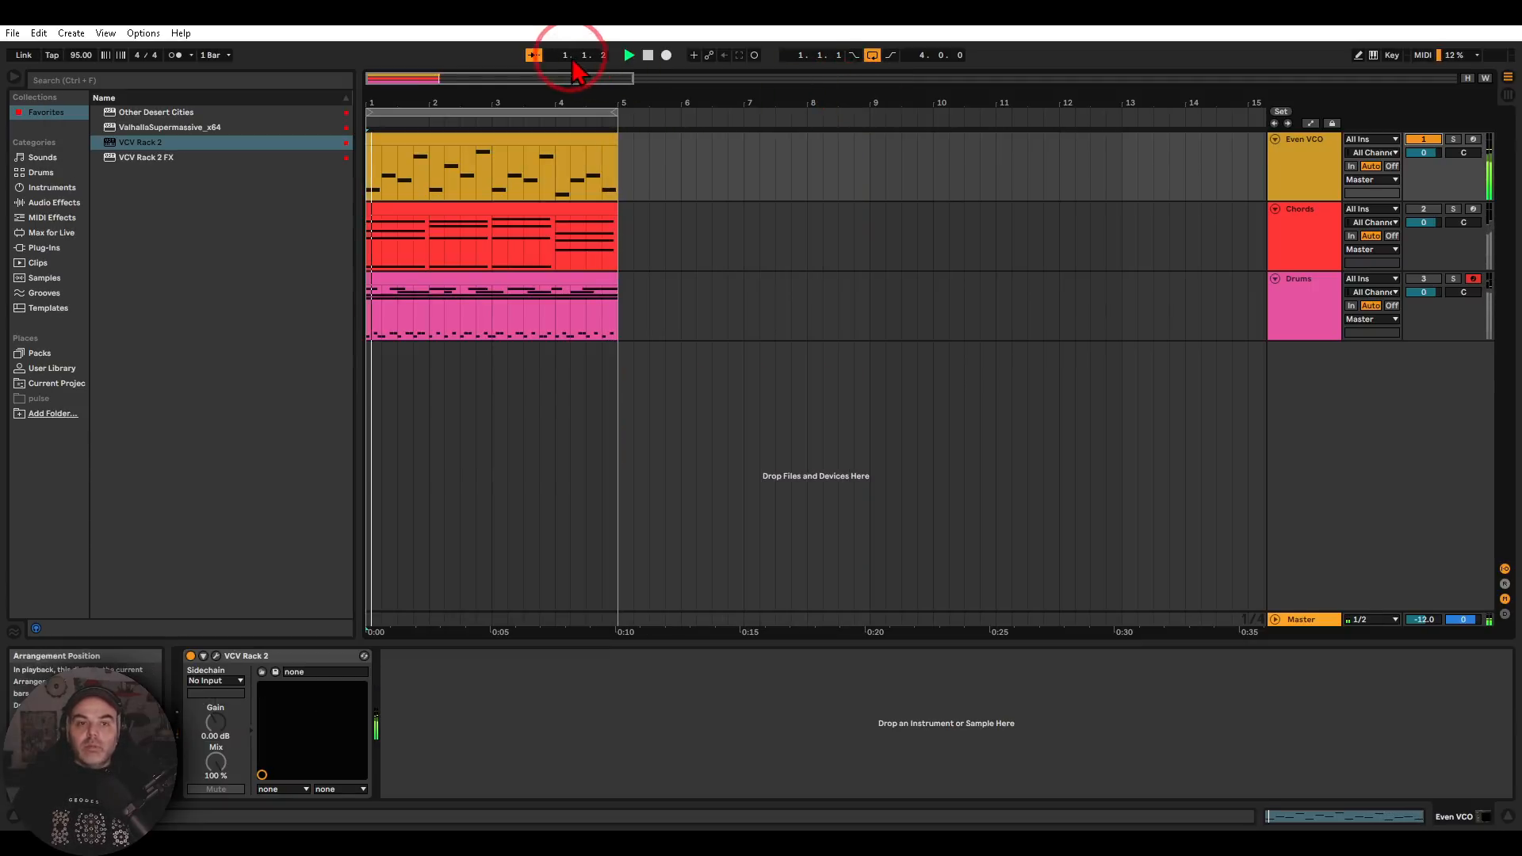
{"action": "left_click", "coordinate": [649, 57]}
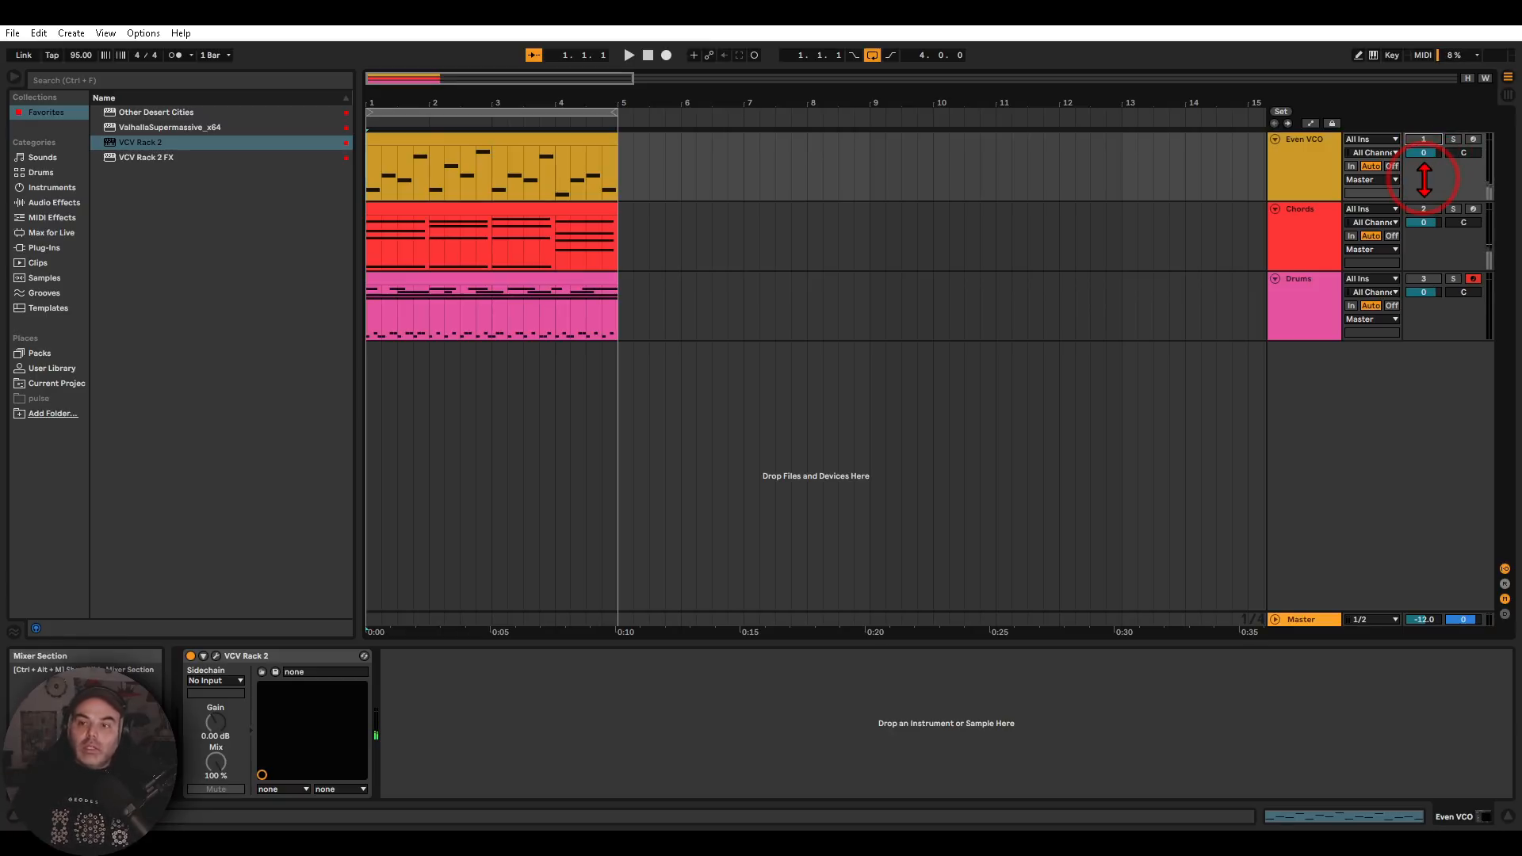
Open the MIDI clip on the Chords track and look through its chord notes across the full pitch range
{"action": "double_click", "coordinate": [531, 208]}
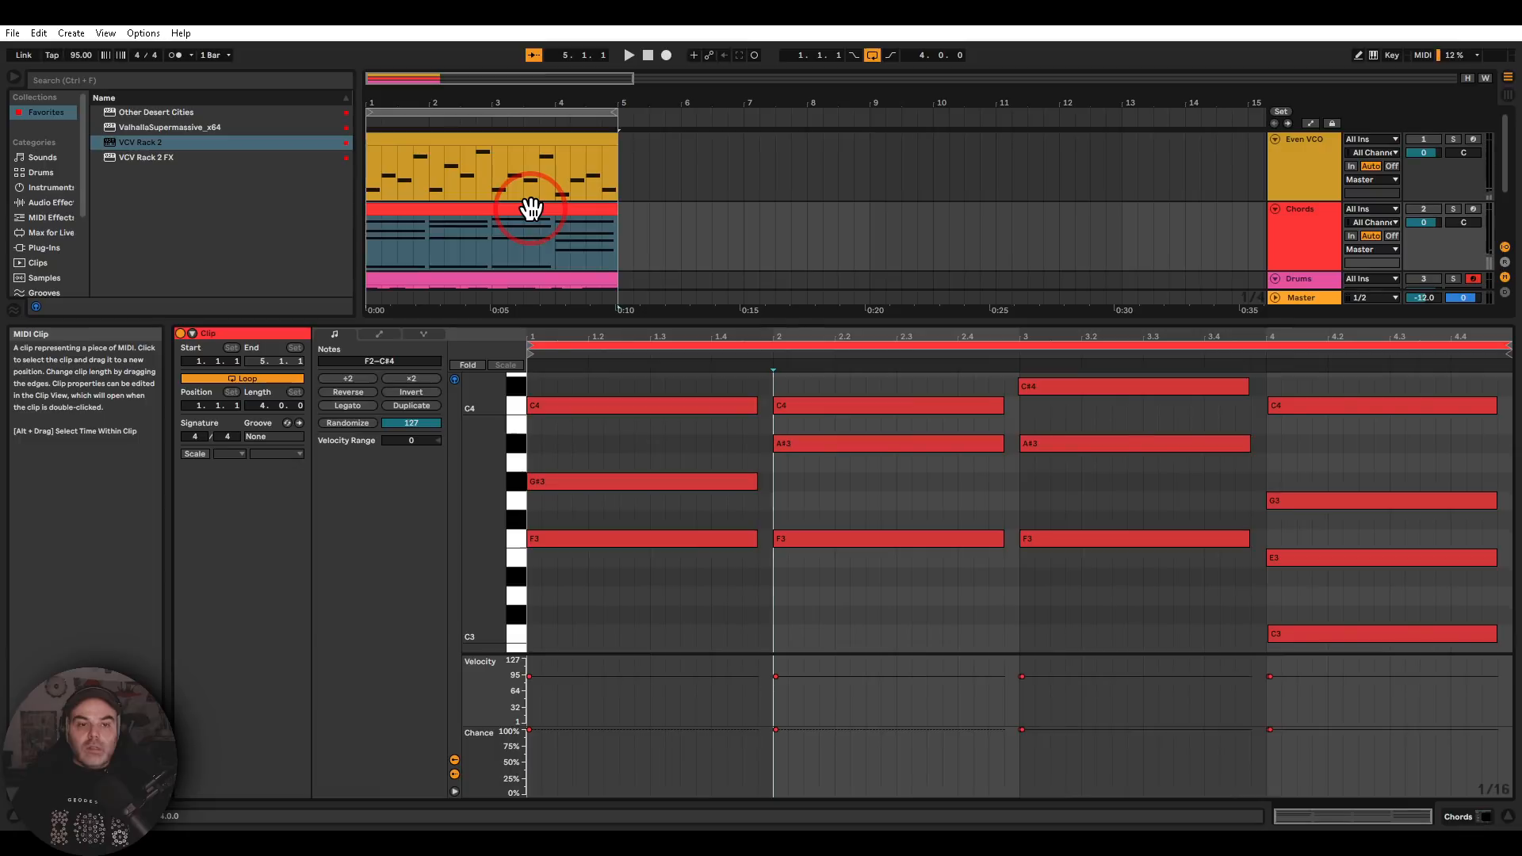
{"action": "scroll", "coordinate": [722, 555], "scroll_direction": "up", "scroll_amount": 3}
{"action": "scroll", "coordinate": [718, 551], "scroll_direction": "down", "scroll_amount": 3}
{"action": "scroll", "coordinate": [872, 610], "scroll_direction": "down", "scroll_amount": 2}
{"action": "scroll", "coordinate": [912, 610], "scroll_direction": "down", "scroll_amount": 3}
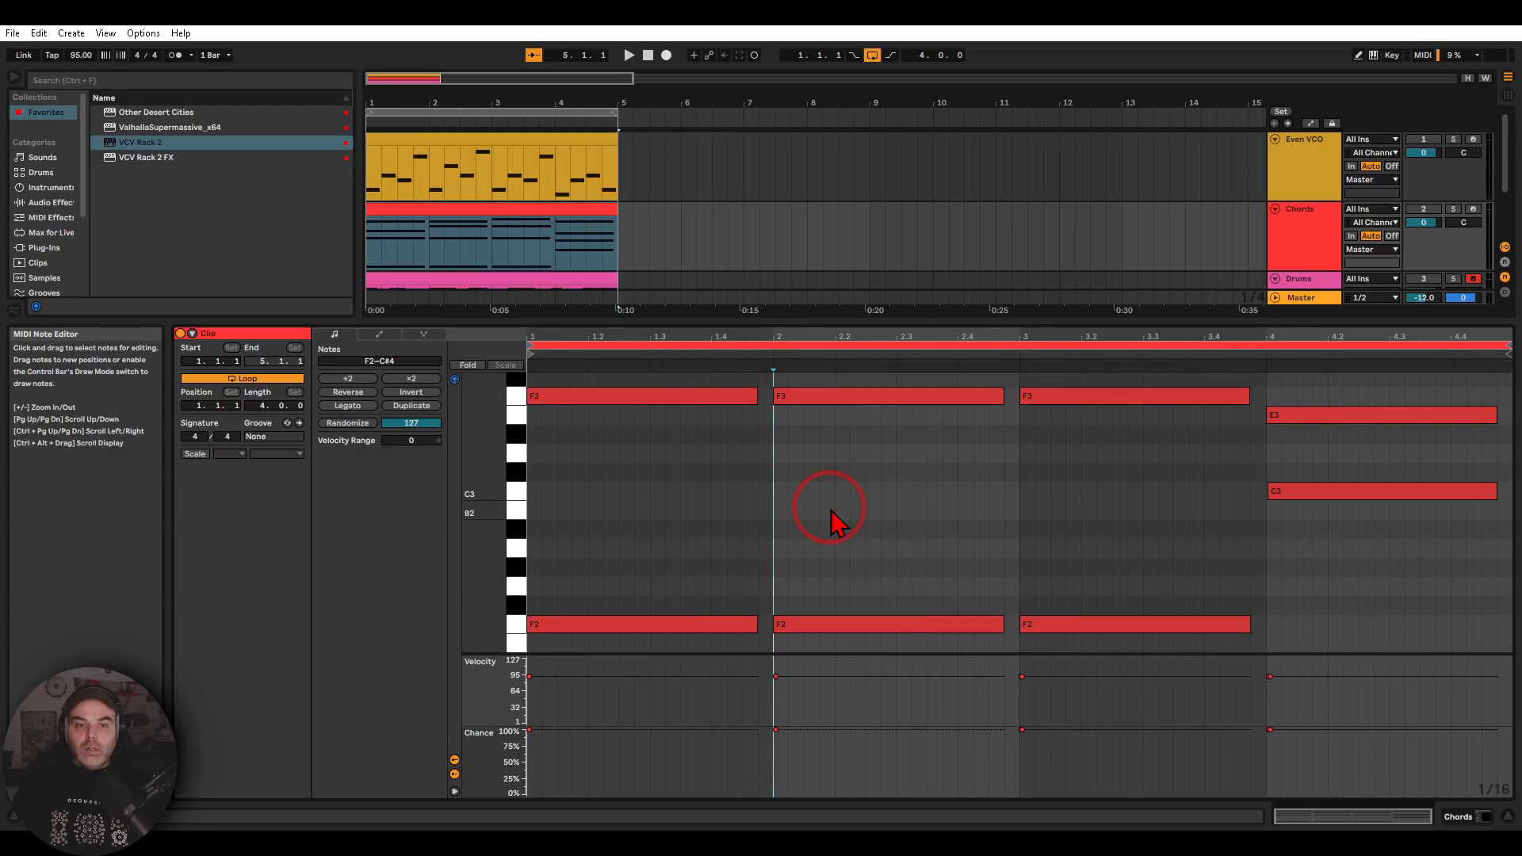
Open the Chords track's VCV Rack 2 plug-in window and check the polyphony channels option of its MIDI-CV module
{"action": "left_click", "coordinate": [1301, 230]}
{"action": "left_click", "coordinate": [217, 656]}
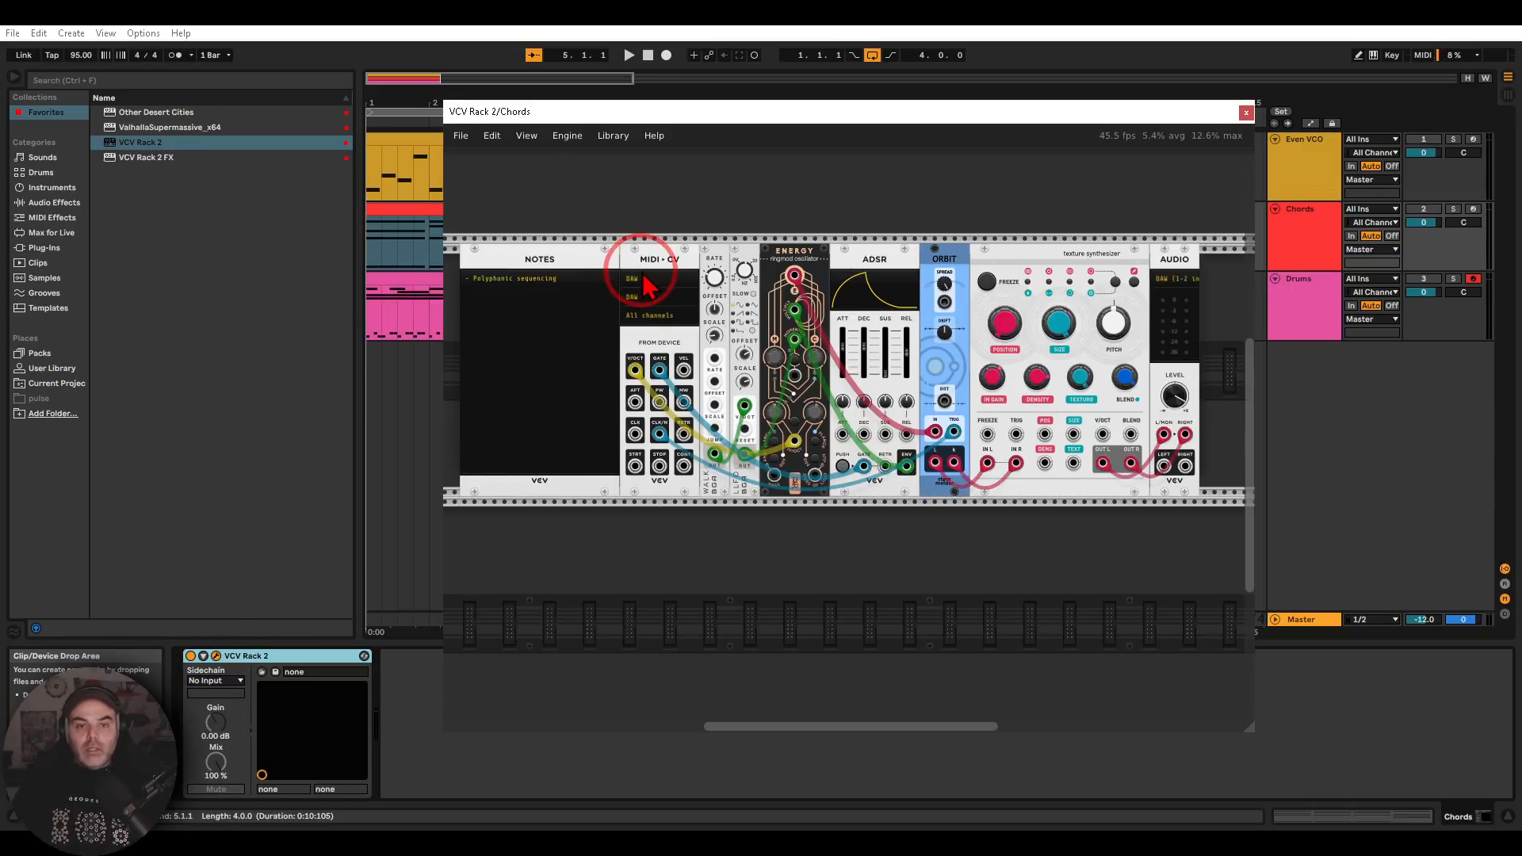
{"action": "scroll", "coordinate": [646, 285], "scroll_direction": "up", "scroll_amount": 3}
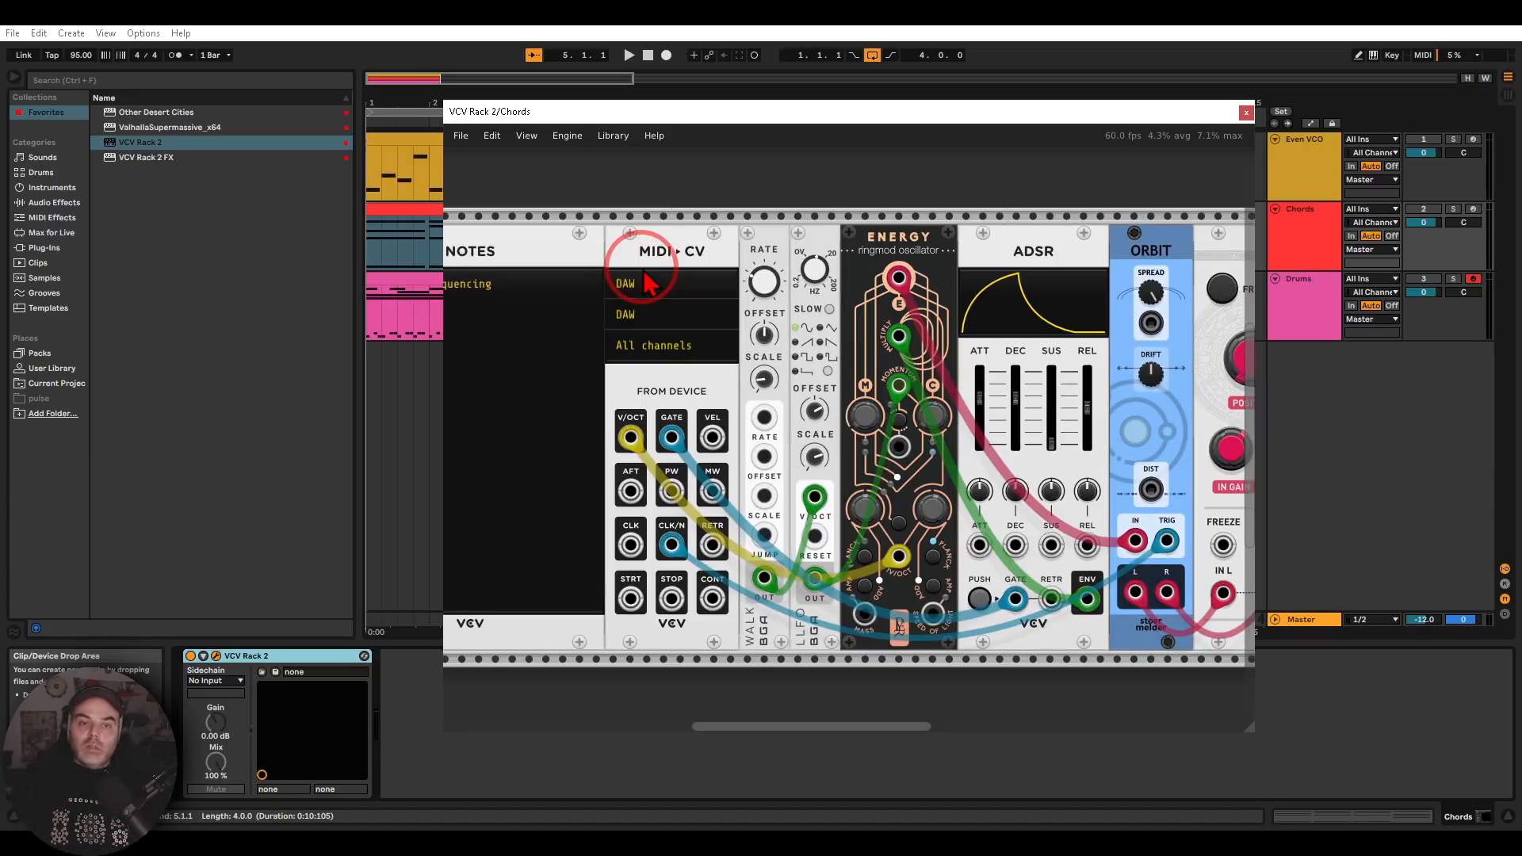
{"action": "right_click", "coordinate": [646, 281]}
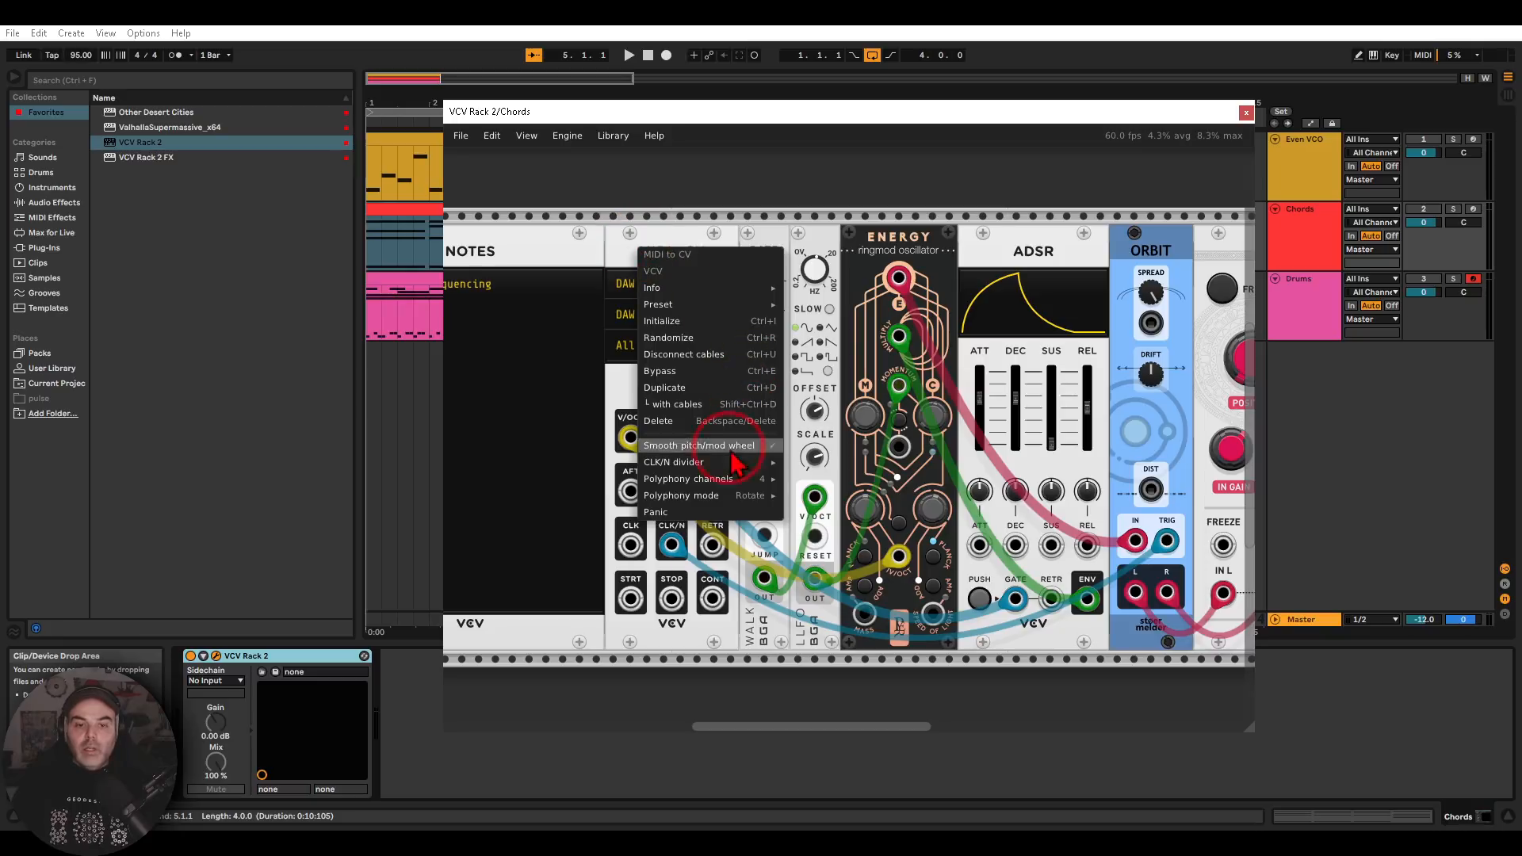
{"action": "left_click", "coordinate": [718, 479]}
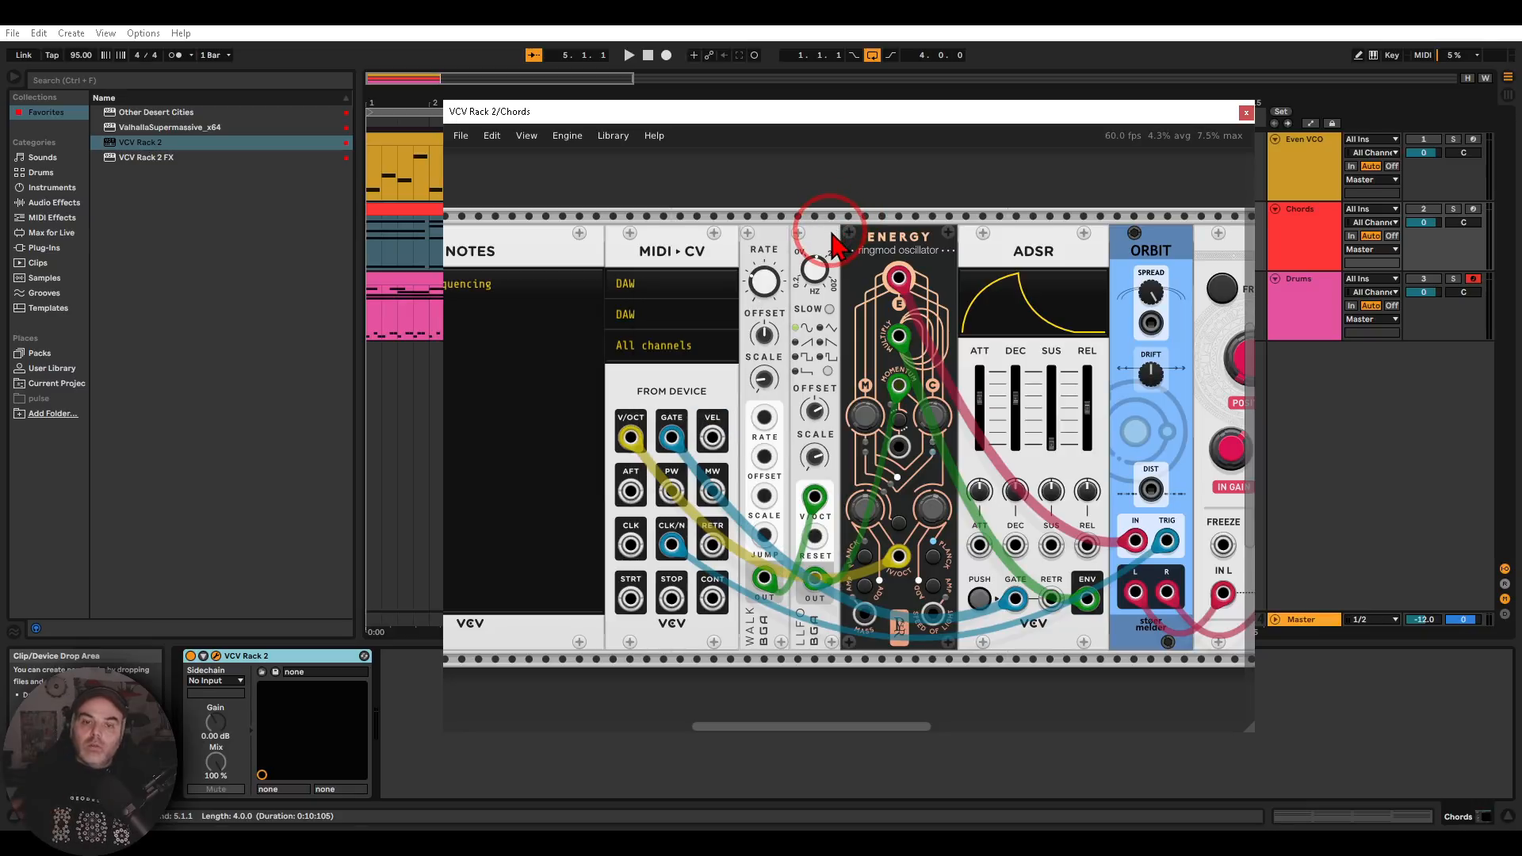
Examine the Chords patch from the Energy oscillator through the ADSR and Orbit to the texture synthesizer
{"action": "left_click_drag", "start_coordinate": [828, 236], "coordinate": [668, 232]}
{"action": "scroll", "coordinate": [694, 287], "scroll_direction": "down", "scroll_amount": 1}
{"action": "scroll", "coordinate": [695, 291], "scroll_direction": "down", "scroll_amount": 1}
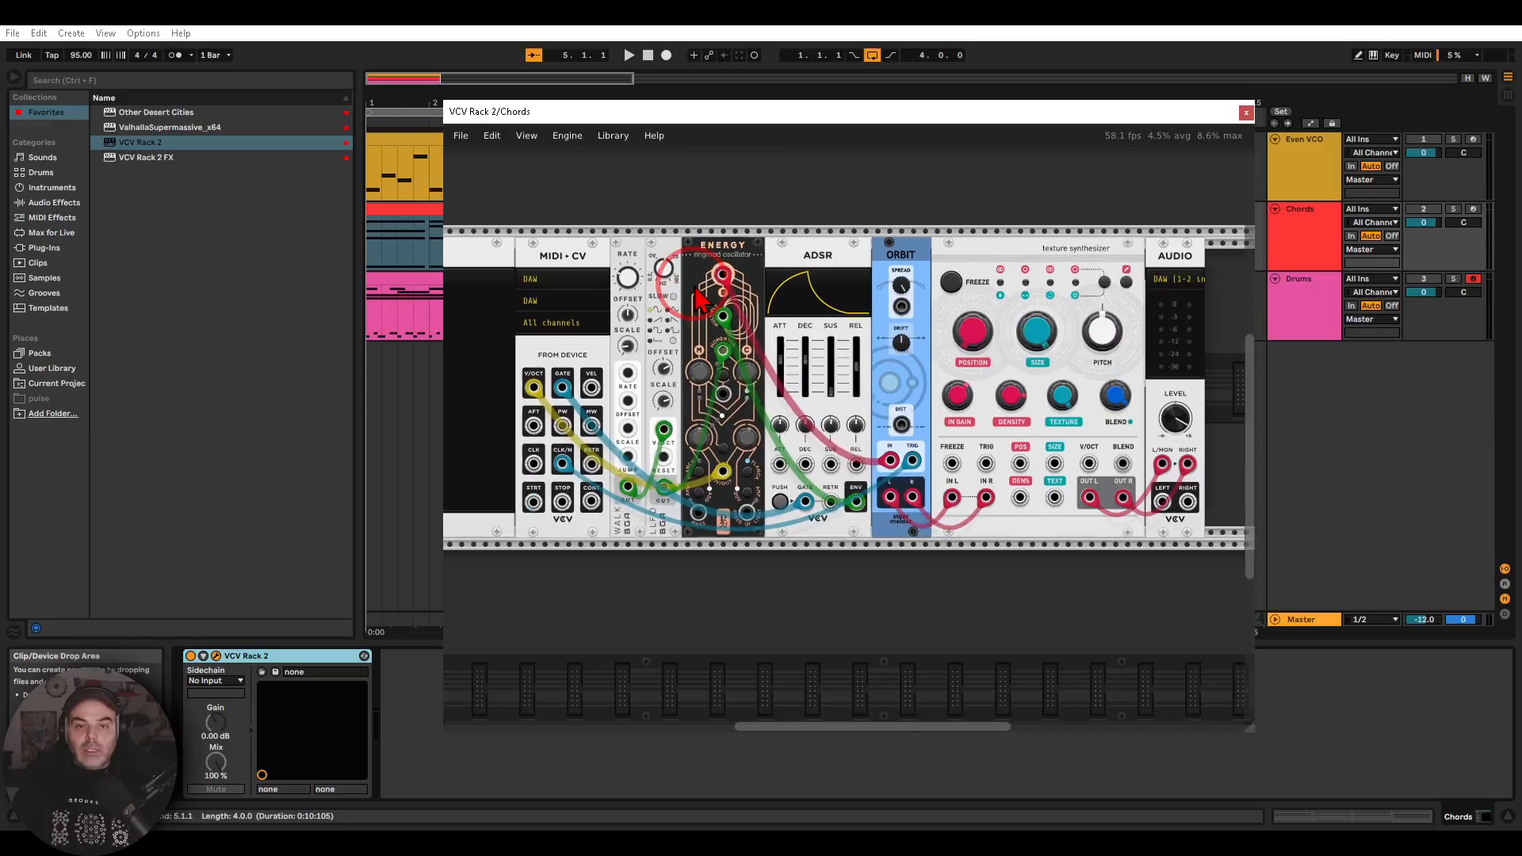
{"action": "mouse_move", "coordinate": [697, 297]}
{"action": "left_mouse_down"}
{"action": "mouse_move", "coordinate": [696, 269]}
{"action": "mouse_move", "coordinate": [775, 258]}
{"action": "mouse_move", "coordinate": [705, 248]}
{"action": "mouse_move", "coordinate": [714, 200]}
{"action": "mouse_move", "coordinate": [840, 332]}
{"action": "mouse_move", "coordinate": [840, 230]}
{"action": "mouse_move", "coordinate": [908, 282]}
{"action": "mouse_move", "coordinate": [936, 254]}
{"action": "mouse_move", "coordinate": [973, 275]}
{"action": "mouse_move", "coordinate": [947, 313]}
{"action": "left_mouse_up"}
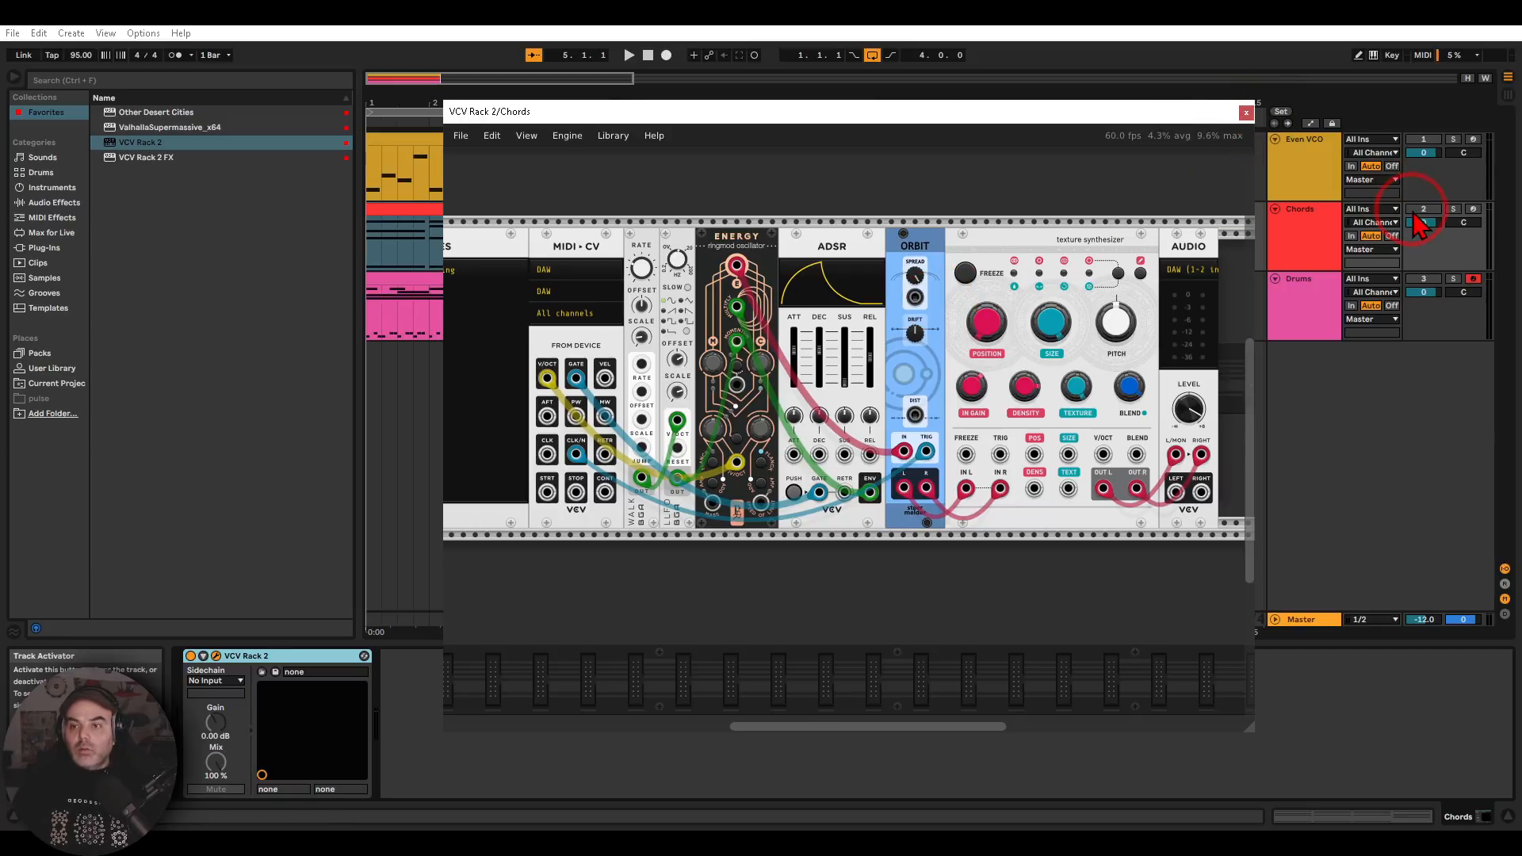
Activate the Chords track and listen to it play, closing its plug-in window and stopping playback at the end
{"action": "left_click", "coordinate": [1419, 212]}
{"action": "left_click", "coordinate": [629, 55]}
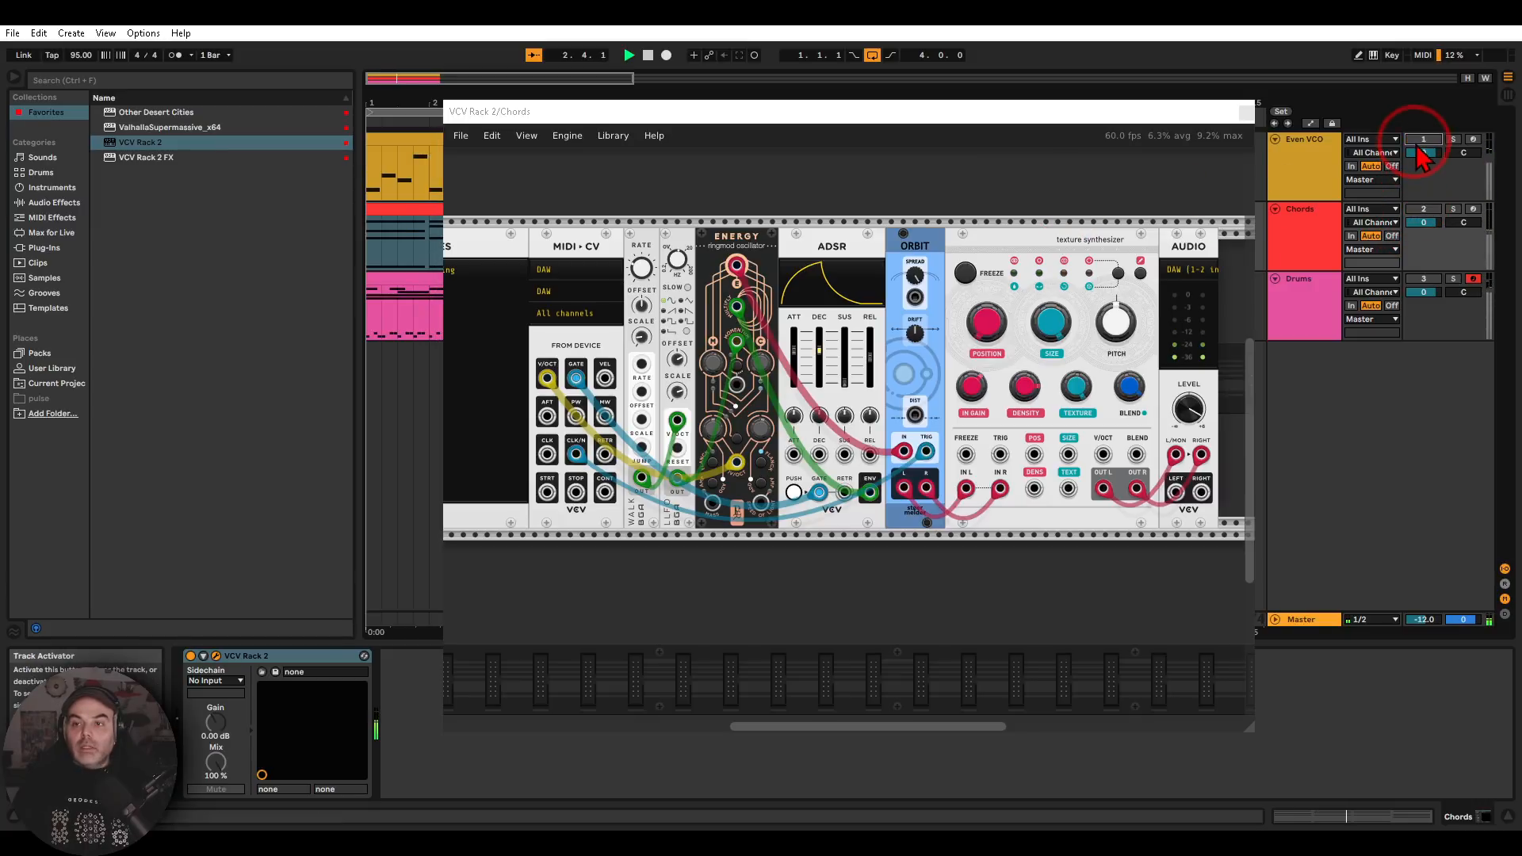
{"action": "left_click", "coordinate": [1246, 112]}
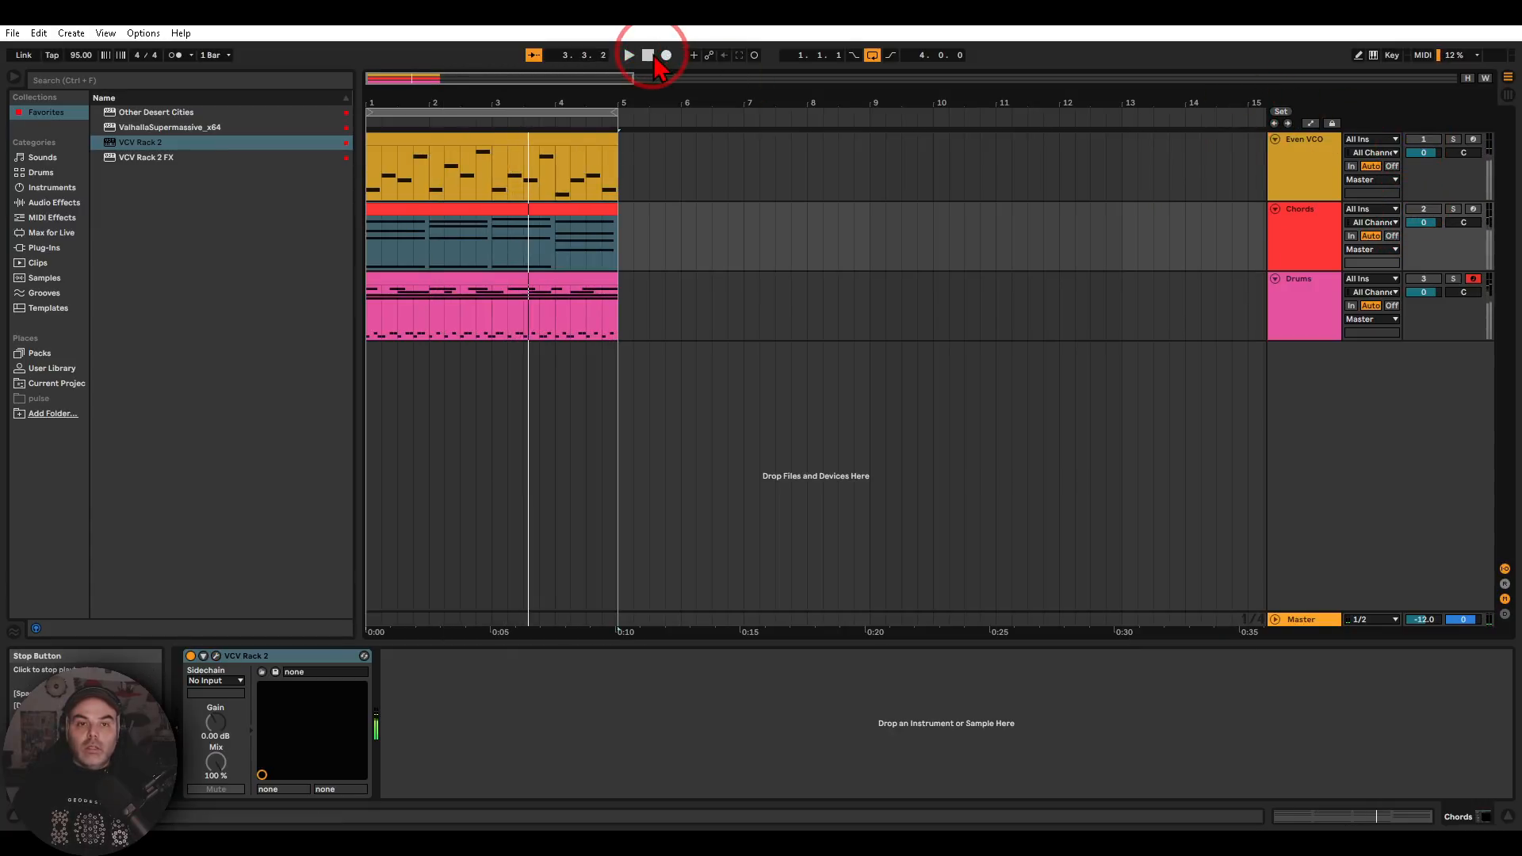
{"action": "left_click", "coordinate": [652, 59]}
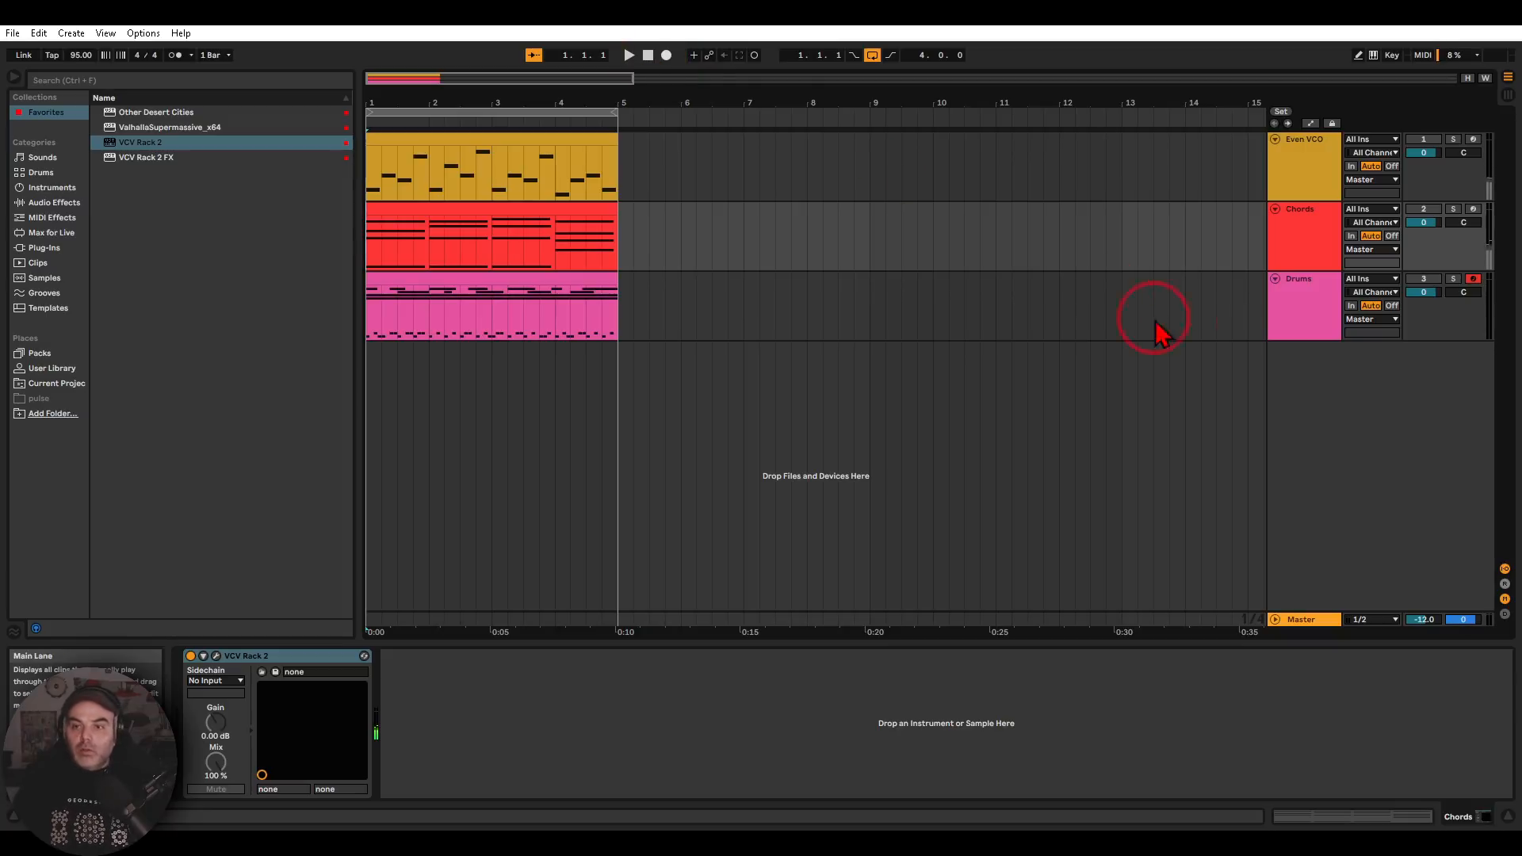
Select the Drums track and open its MIDI clip to inspect the short drum hits and the longer notes above them
{"action": "left_click", "coordinate": [1292, 314]}
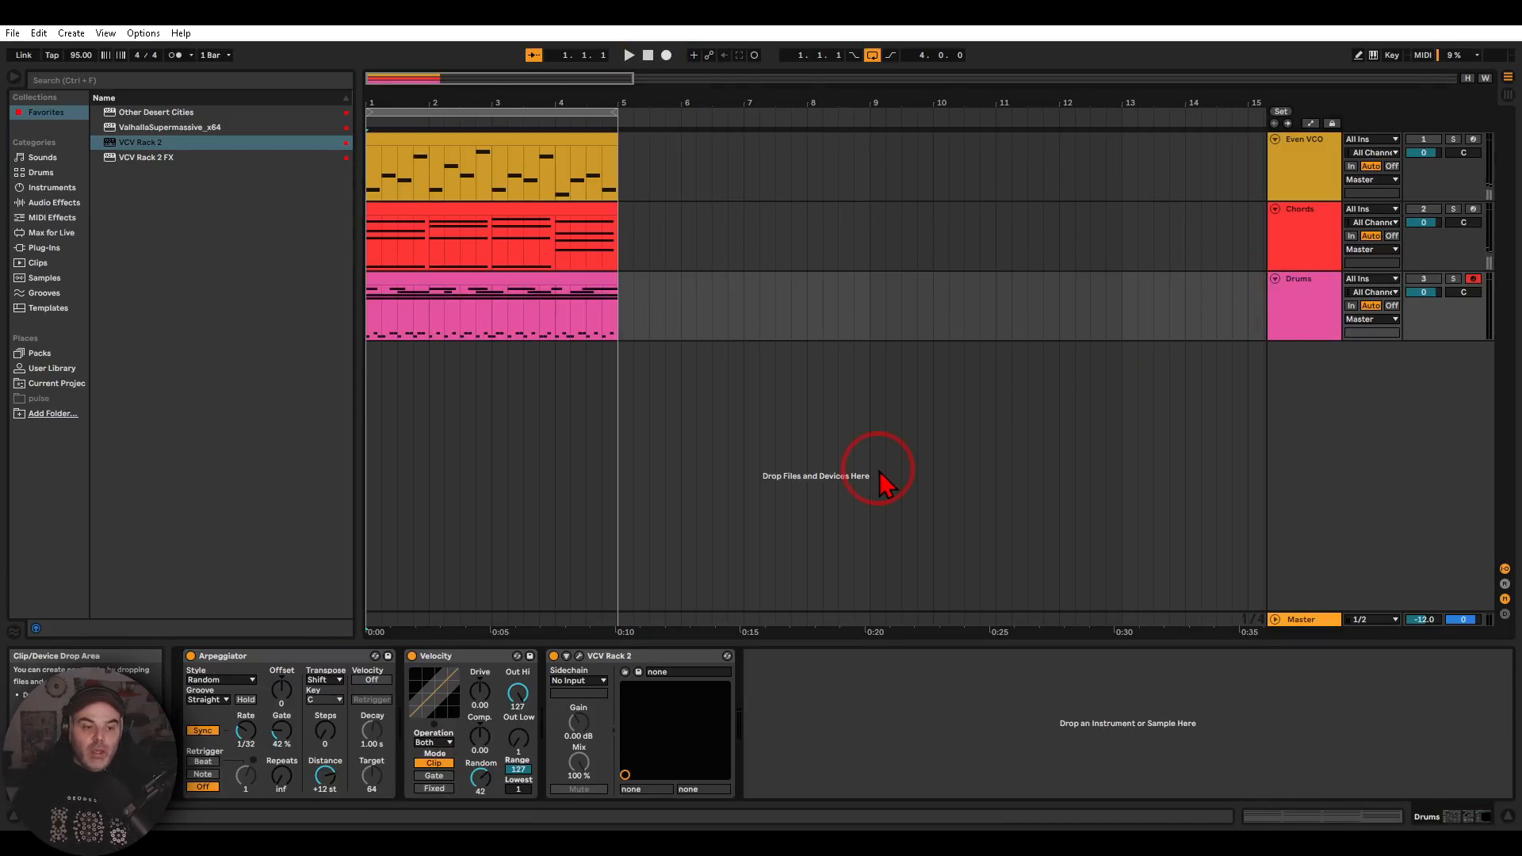
{"action": "double_click", "coordinate": [511, 283]}
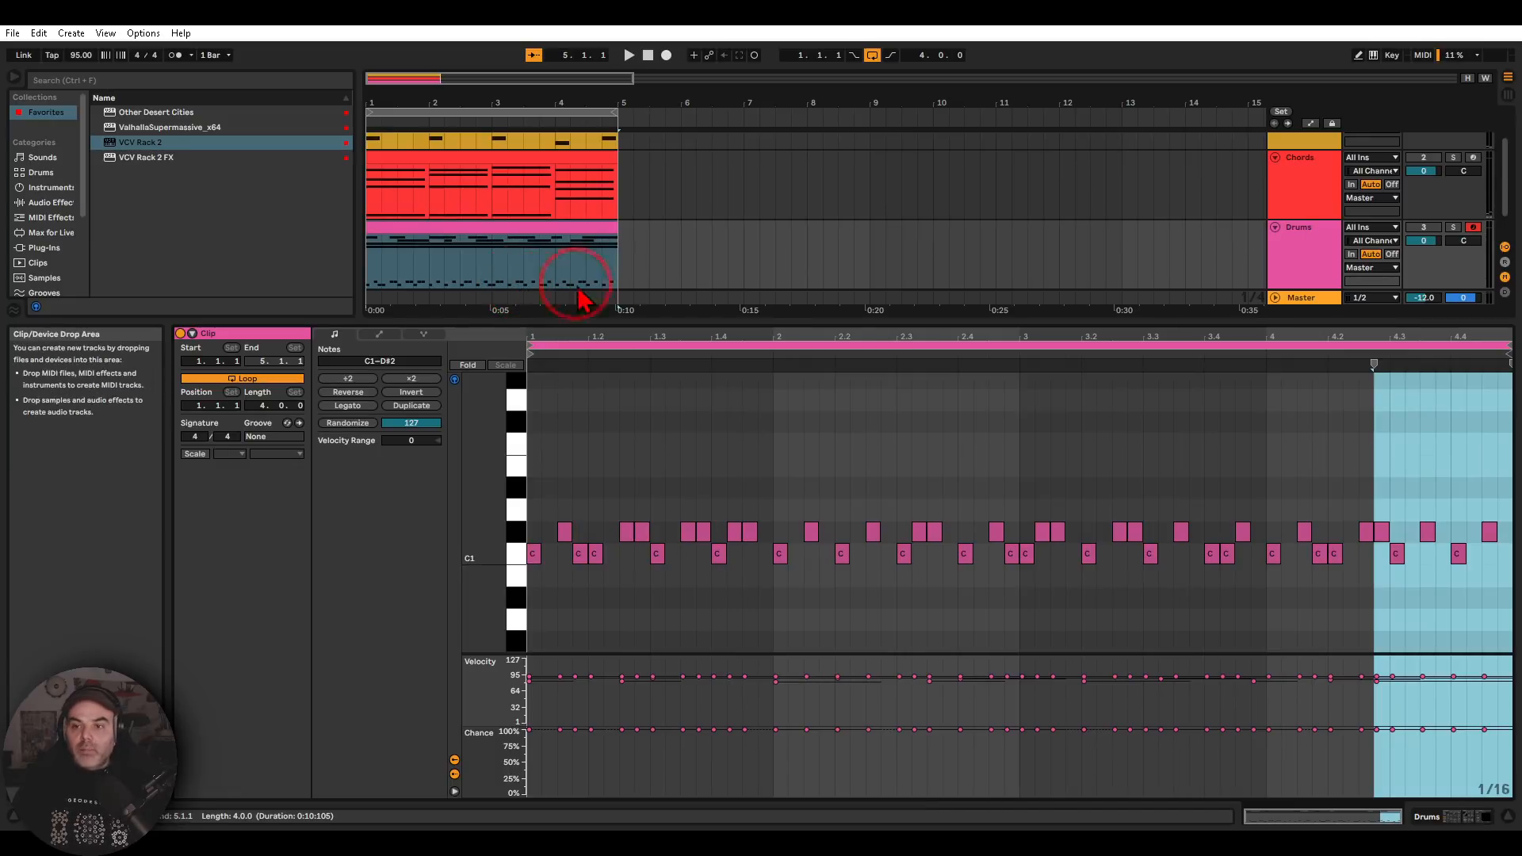
{"action": "scroll", "coordinate": [750, 583], "scroll_direction": "up", "scroll_amount": 4}
{"action": "scroll", "coordinate": [749, 583], "scroll_direction": "up", "scroll_amount": 2}
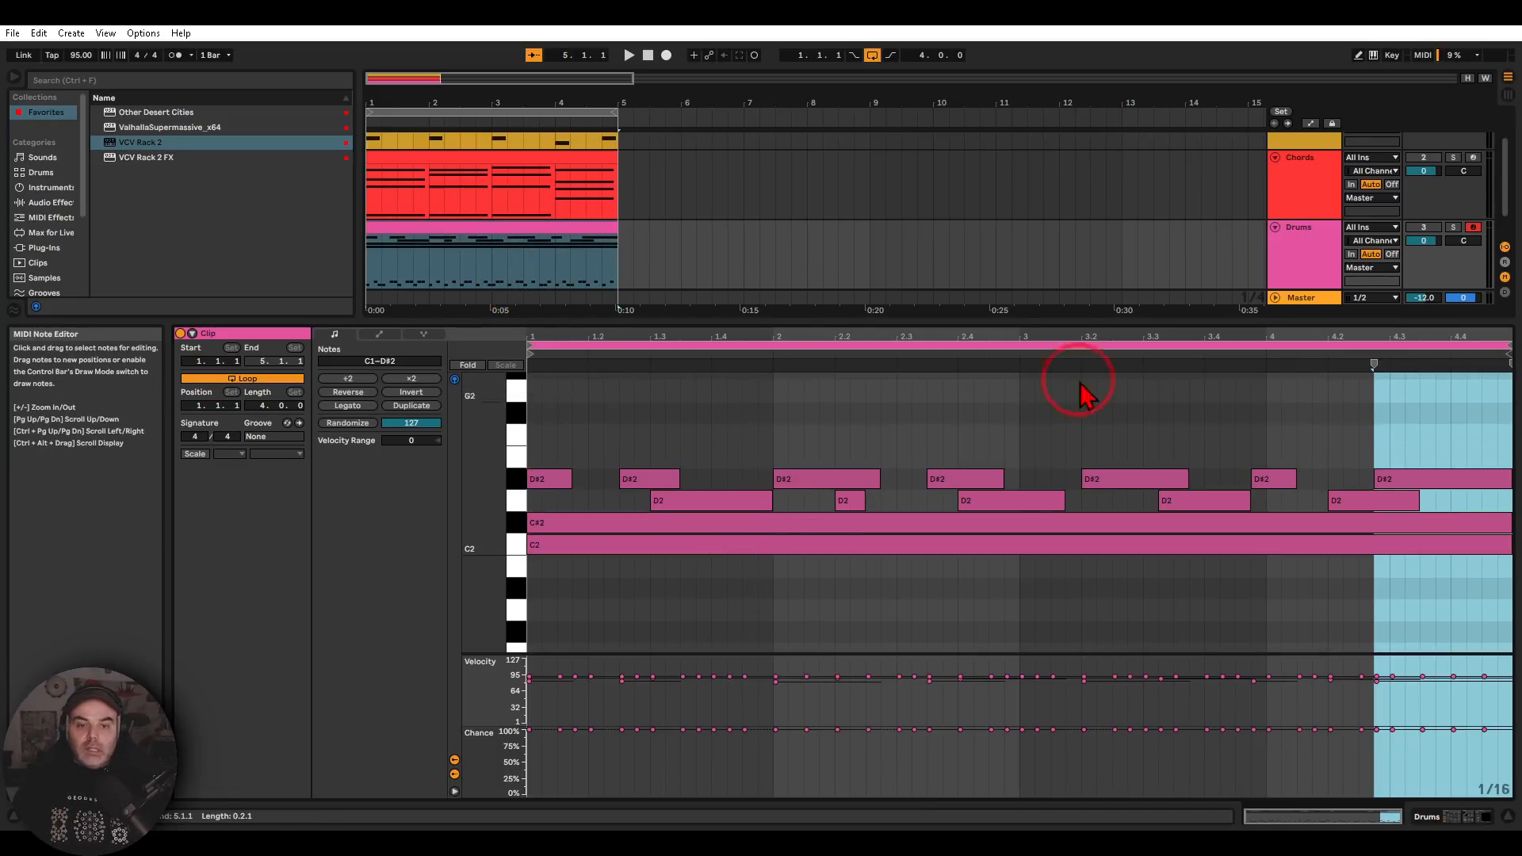
{"action": "scroll", "coordinate": [854, 539], "scroll_direction": "down", "scroll_amount": 5}
{"action": "scroll", "coordinate": [853, 539], "scroll_direction": "down", "scroll_amount": 3}
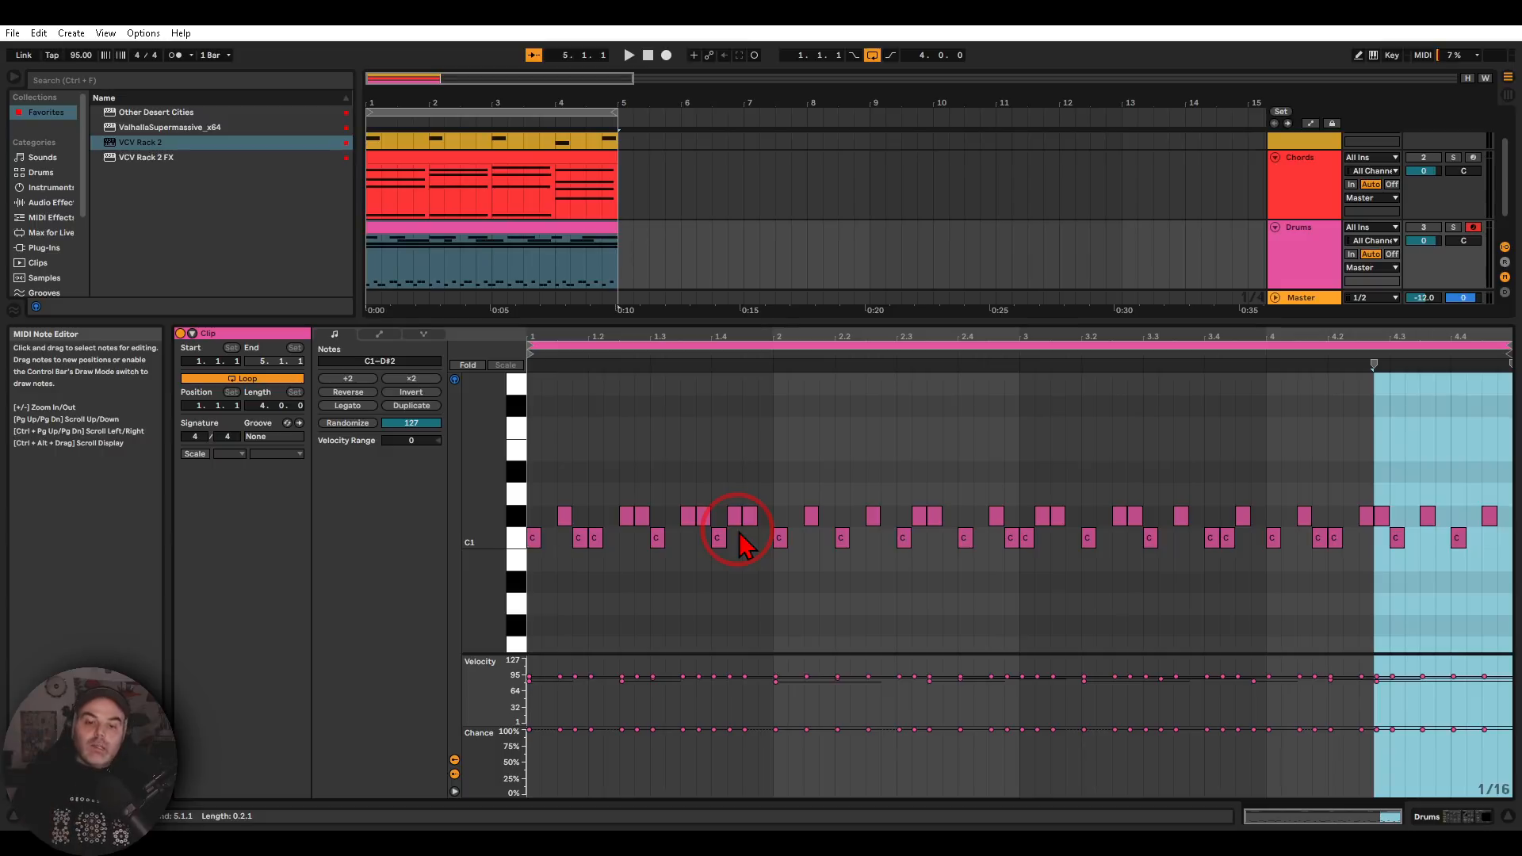
{"action": "scroll", "coordinate": [741, 539], "scroll_direction": "up", "scroll_amount": 5}
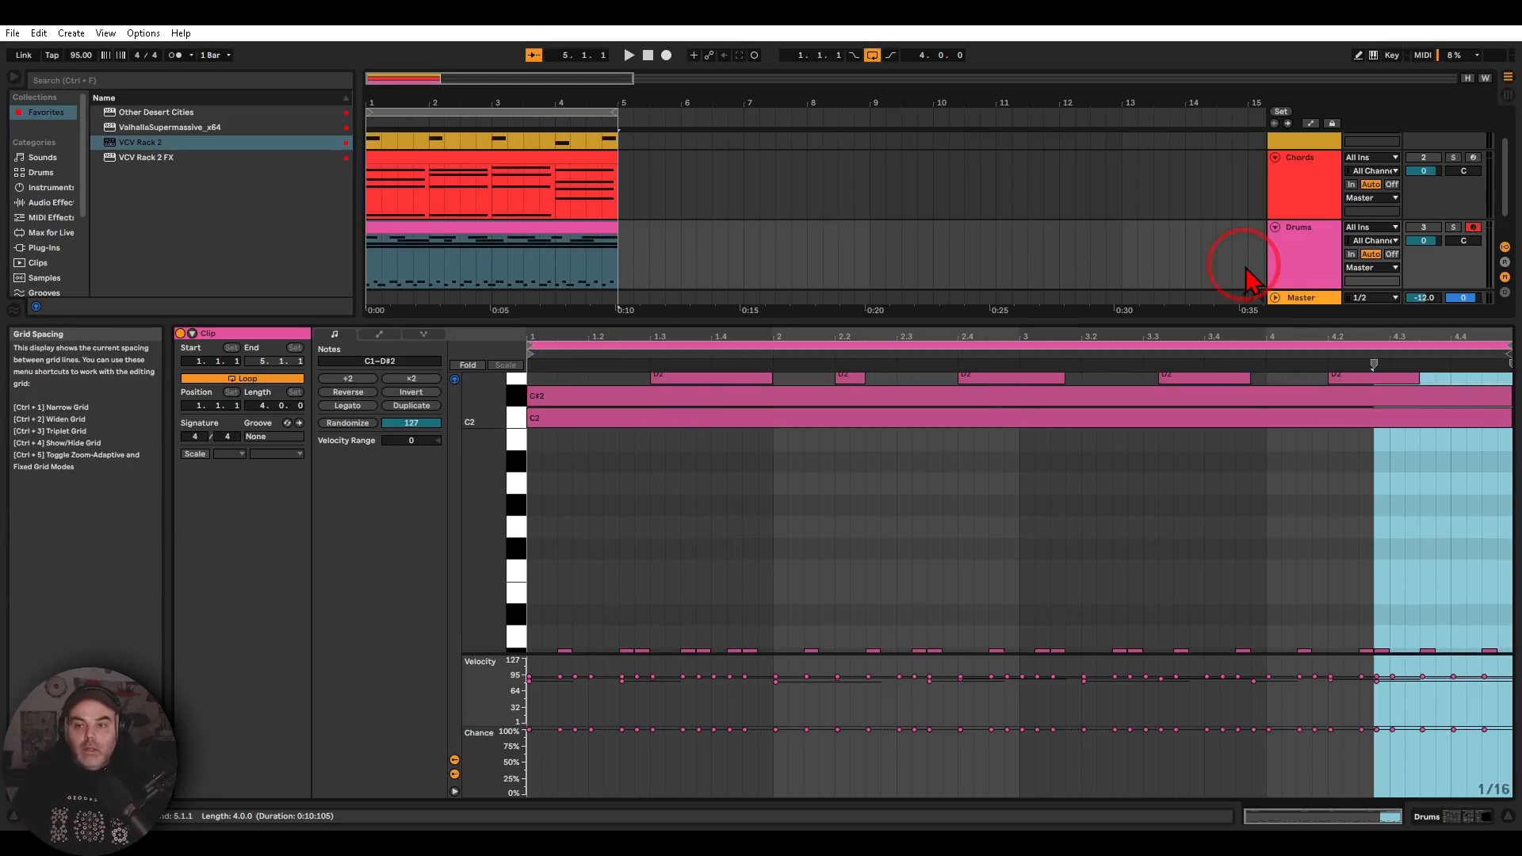
Return to the Drums track's devices and open its VCV Rack 2 plug-in window, bringing the MIDI-Gate and drum modules closer
{"action": "left_click", "coordinate": [1297, 270]}
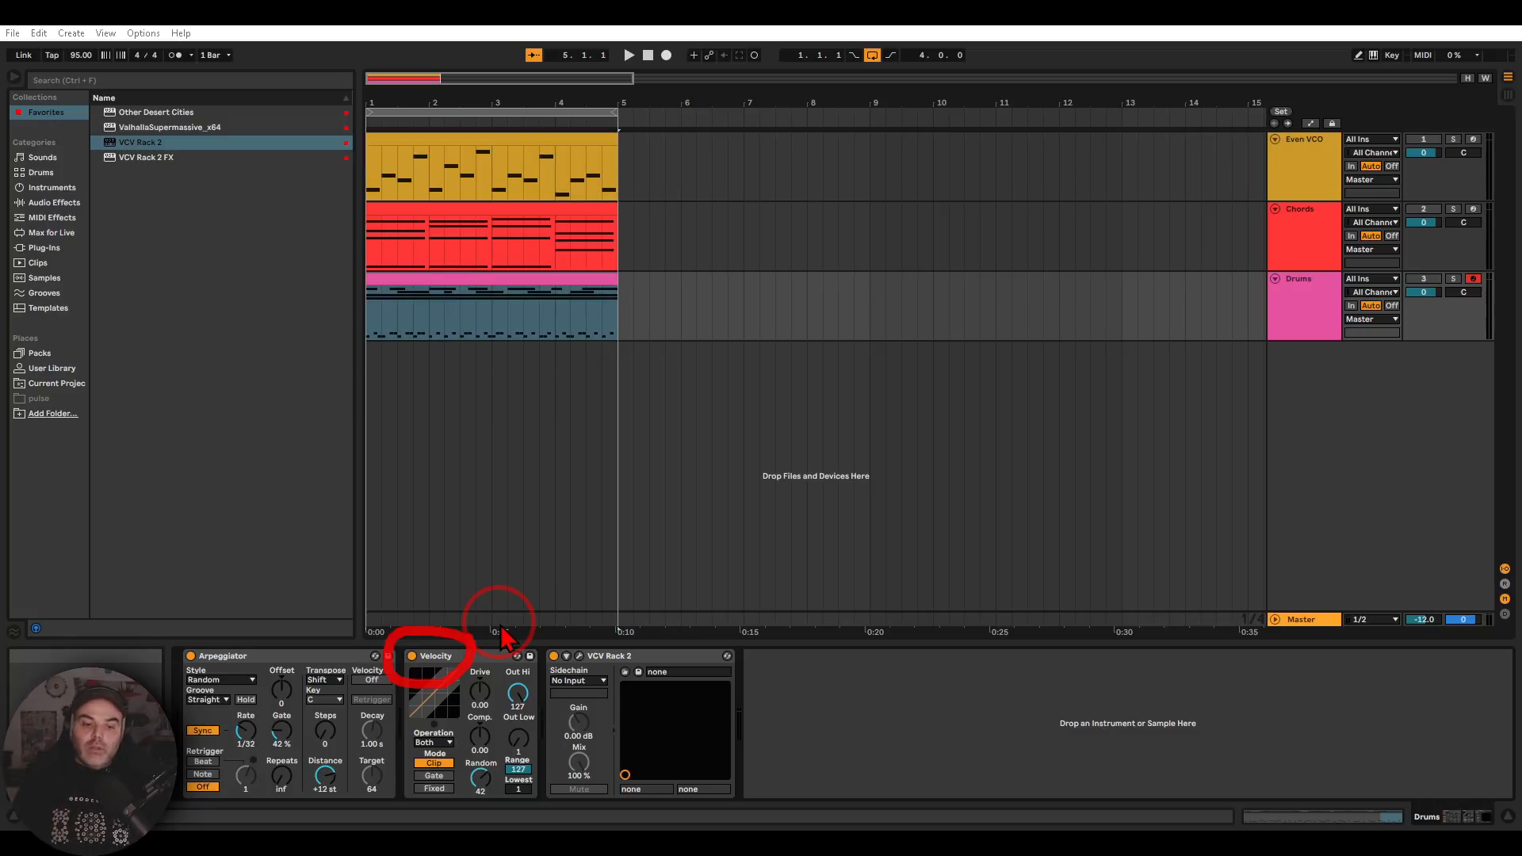
{"action": "left_click", "coordinate": [579, 657]}
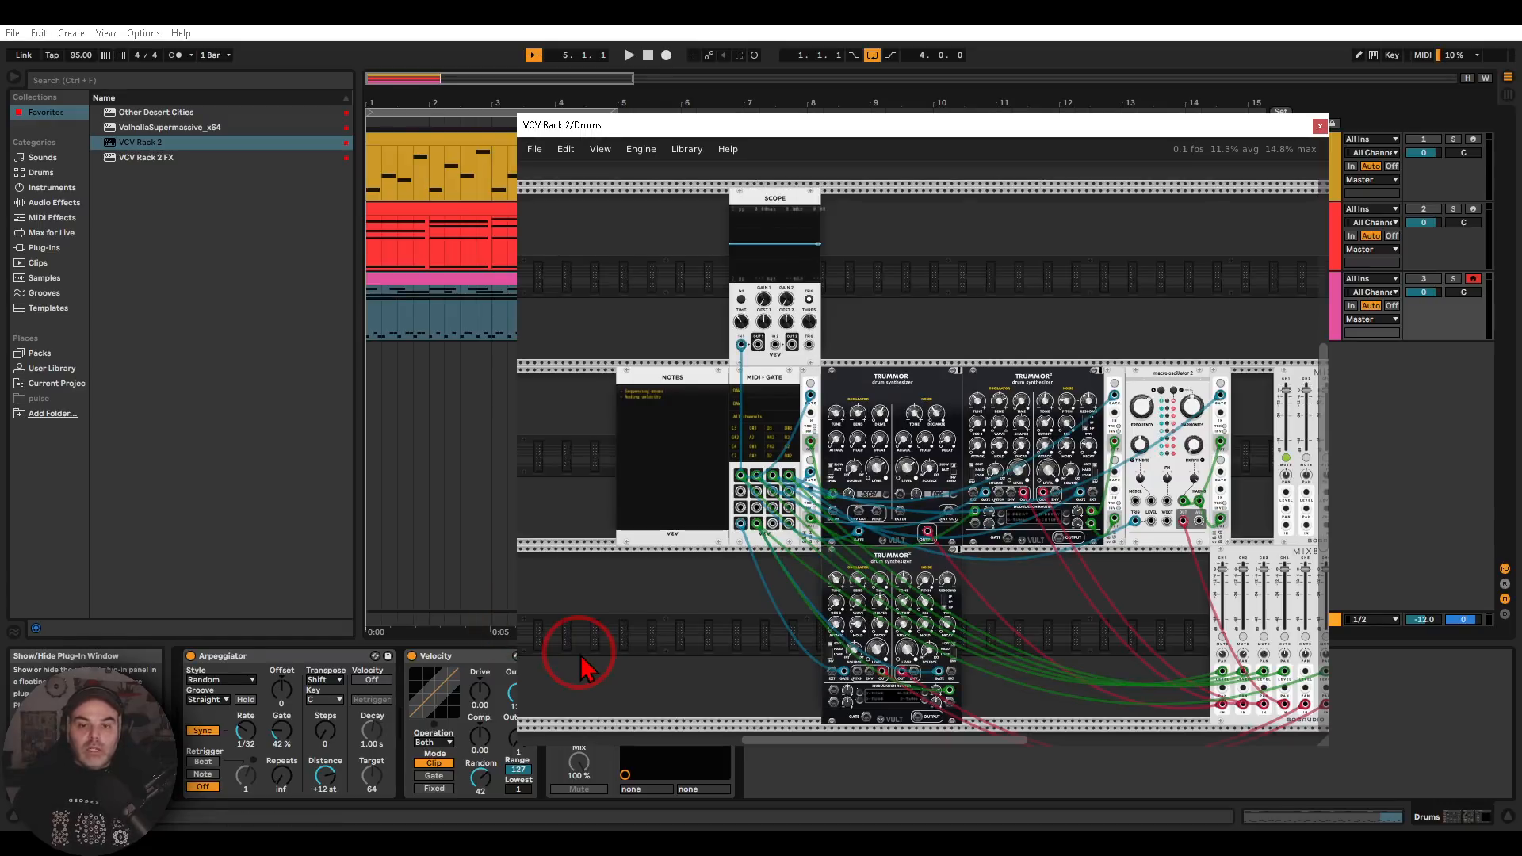
{"action": "left_click_drag", "start_coordinate": [1001, 640], "coordinate": [977, 621]}
{"action": "scroll", "coordinate": [755, 417], "scroll_direction": "up", "scroll_amount": 3}
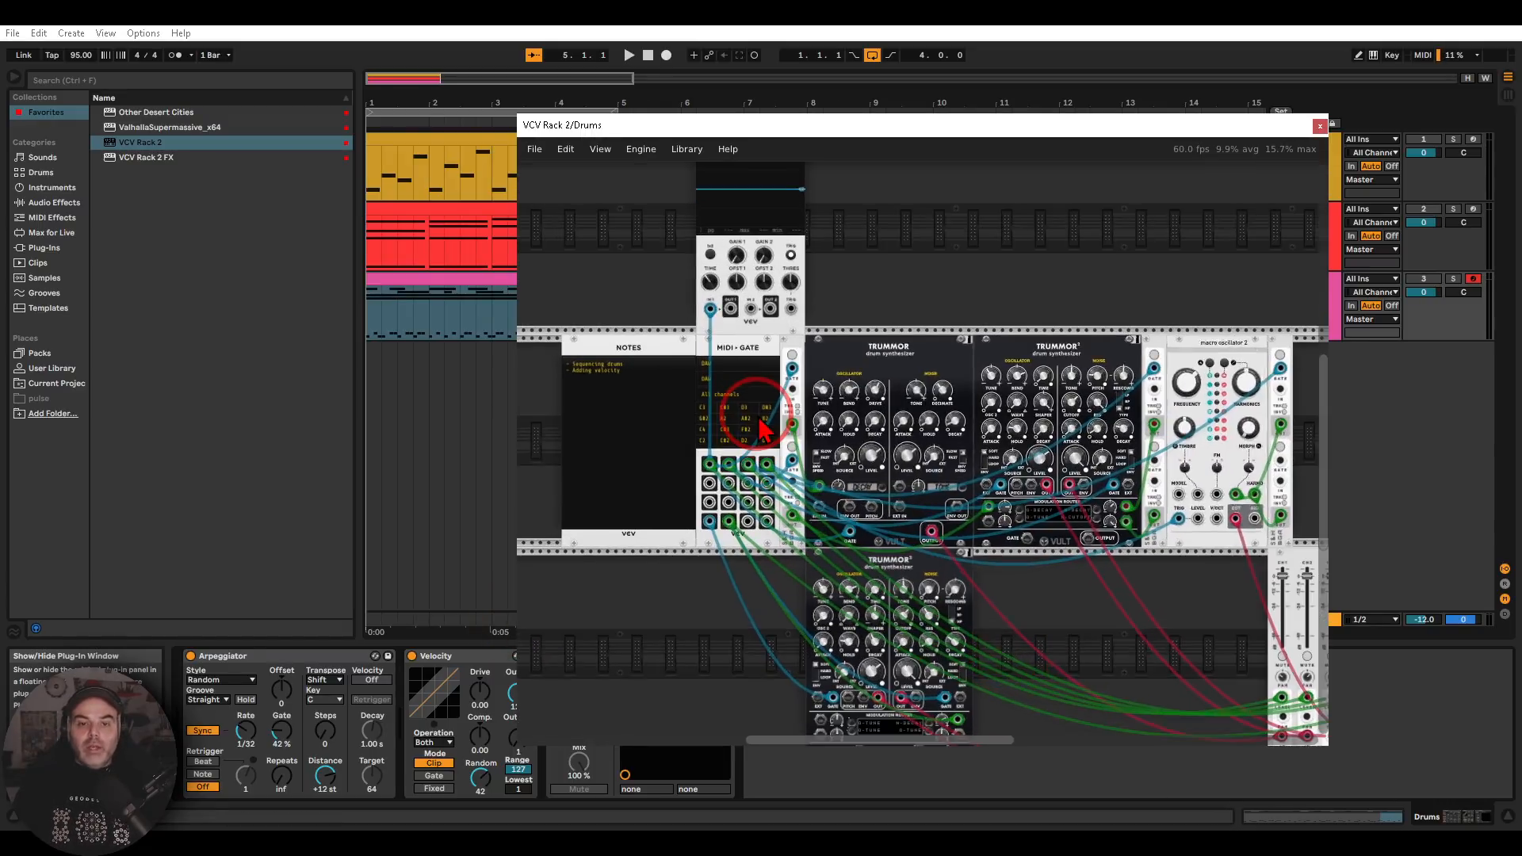
Search the module browser for "midi" and add a second MIDI-Gate module to the empty row above the Trummor modules
{"action": "scroll", "coordinate": [645, 554], "scroll_direction": "down", "scroll_amount": 3}
{"action": "right_click", "coordinate": [645, 554]}
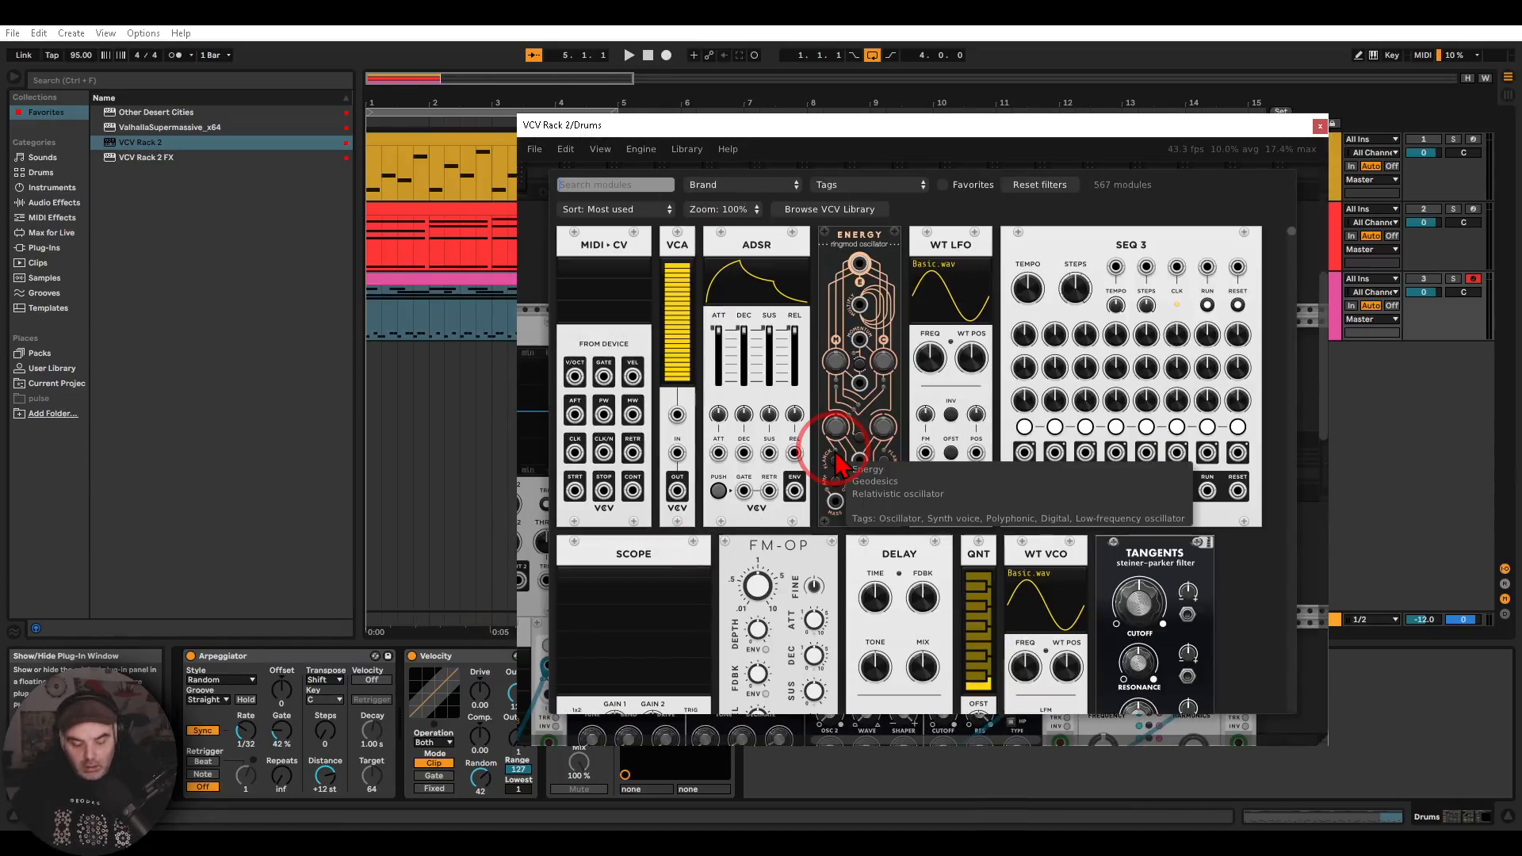
{"action": "type", "text": "midi"}
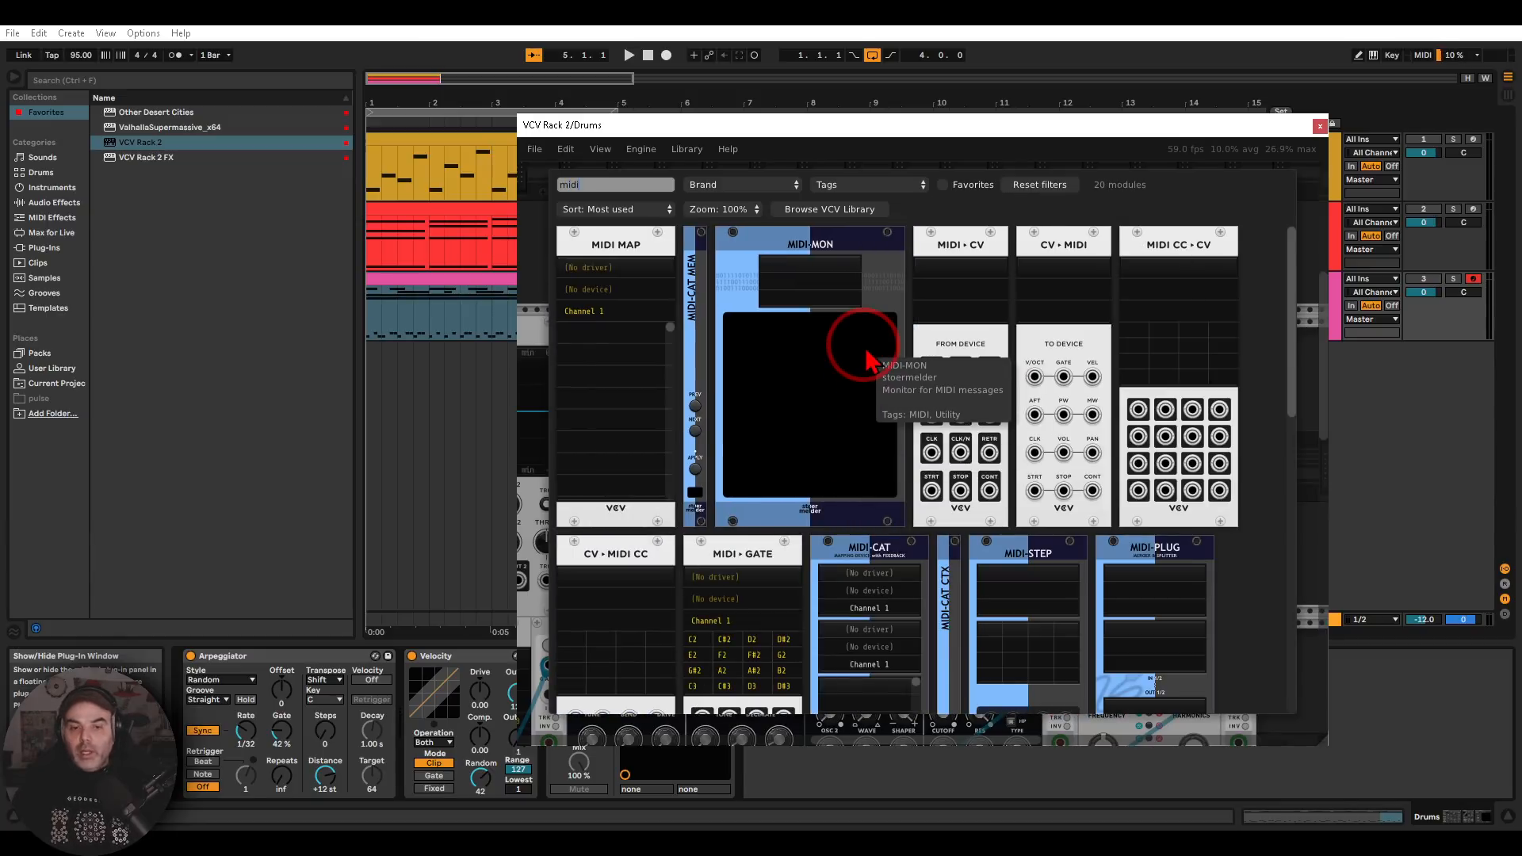
{"action": "left_click", "coordinate": [765, 565]}
{"action": "scroll", "coordinate": [761, 408], "scroll_direction": "up", "scroll_amount": 5}
{"action": "left_click_drag", "start_coordinate": [984, 436], "coordinate": [991, 422]}
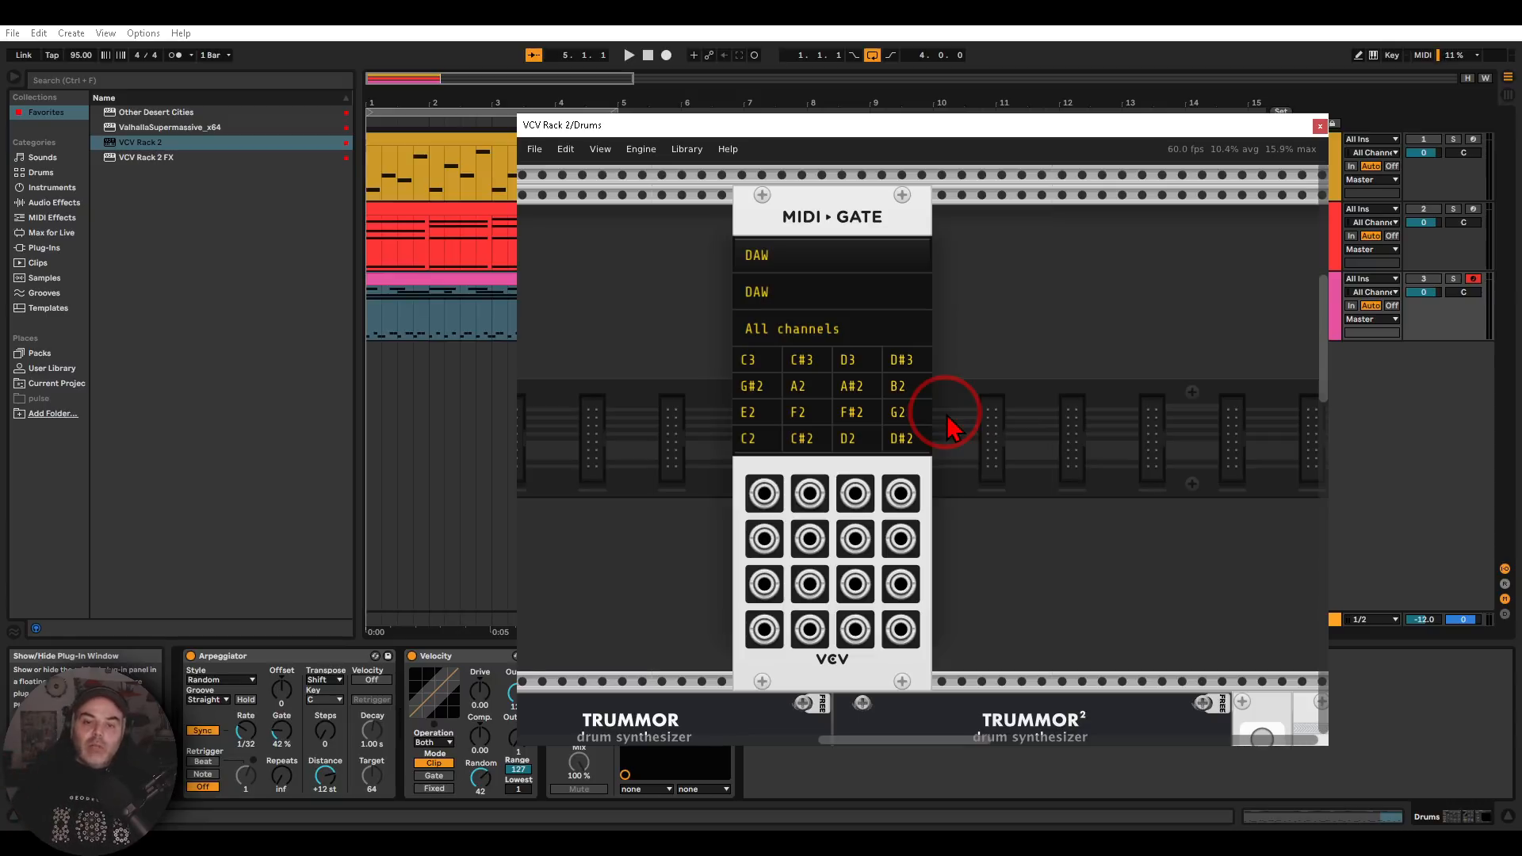
Compare the Drums clip's notes on the piano roll with the gate notes in the VCV Rack 2 MIDI-Gate module
{"action": "double_click", "coordinate": [456, 280]}
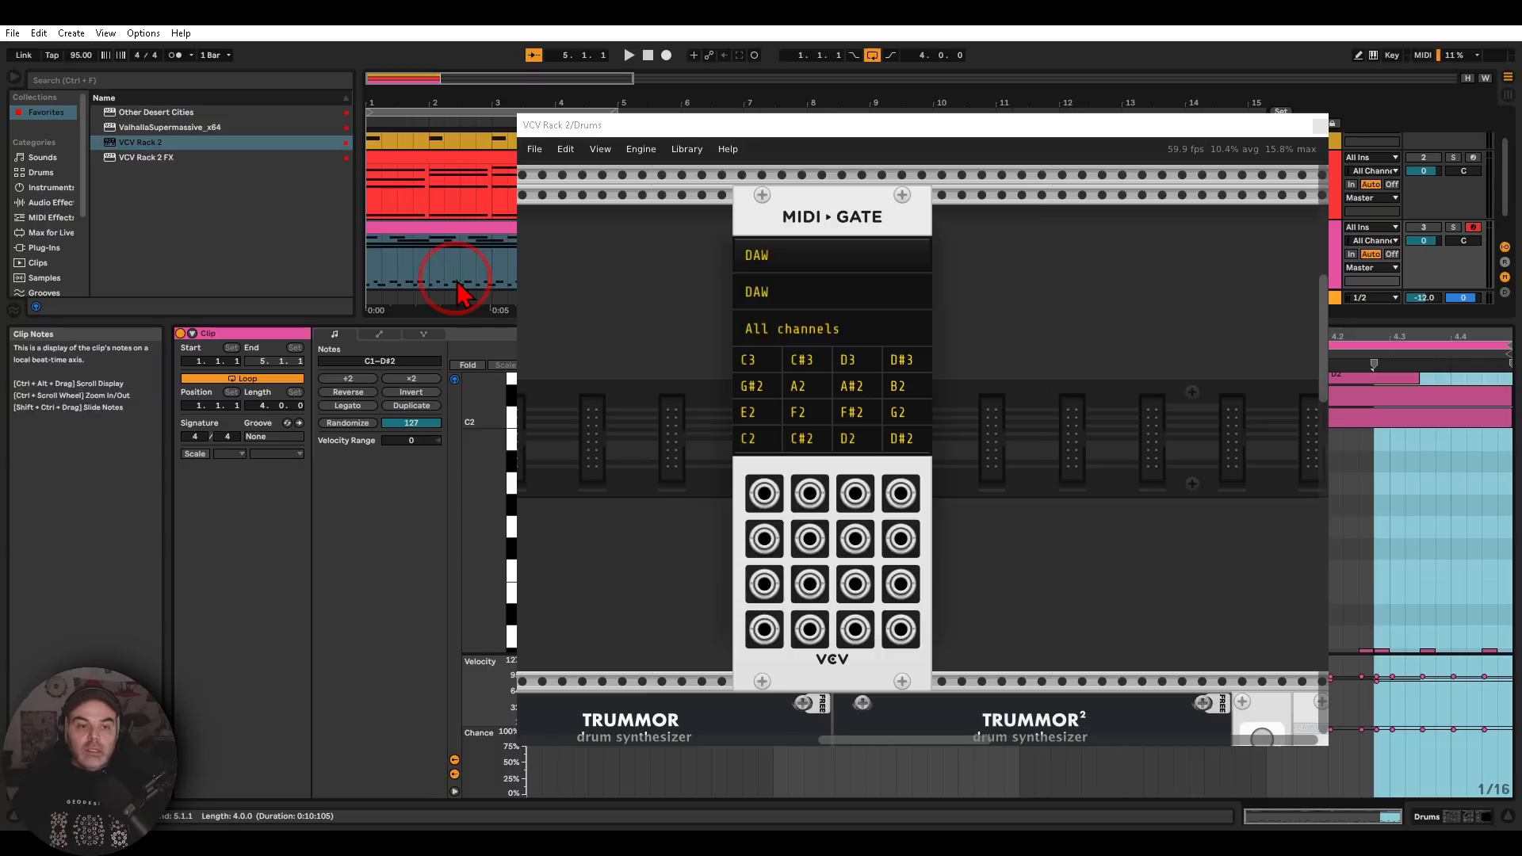
{"action": "left_click", "coordinate": [1318, 125]}
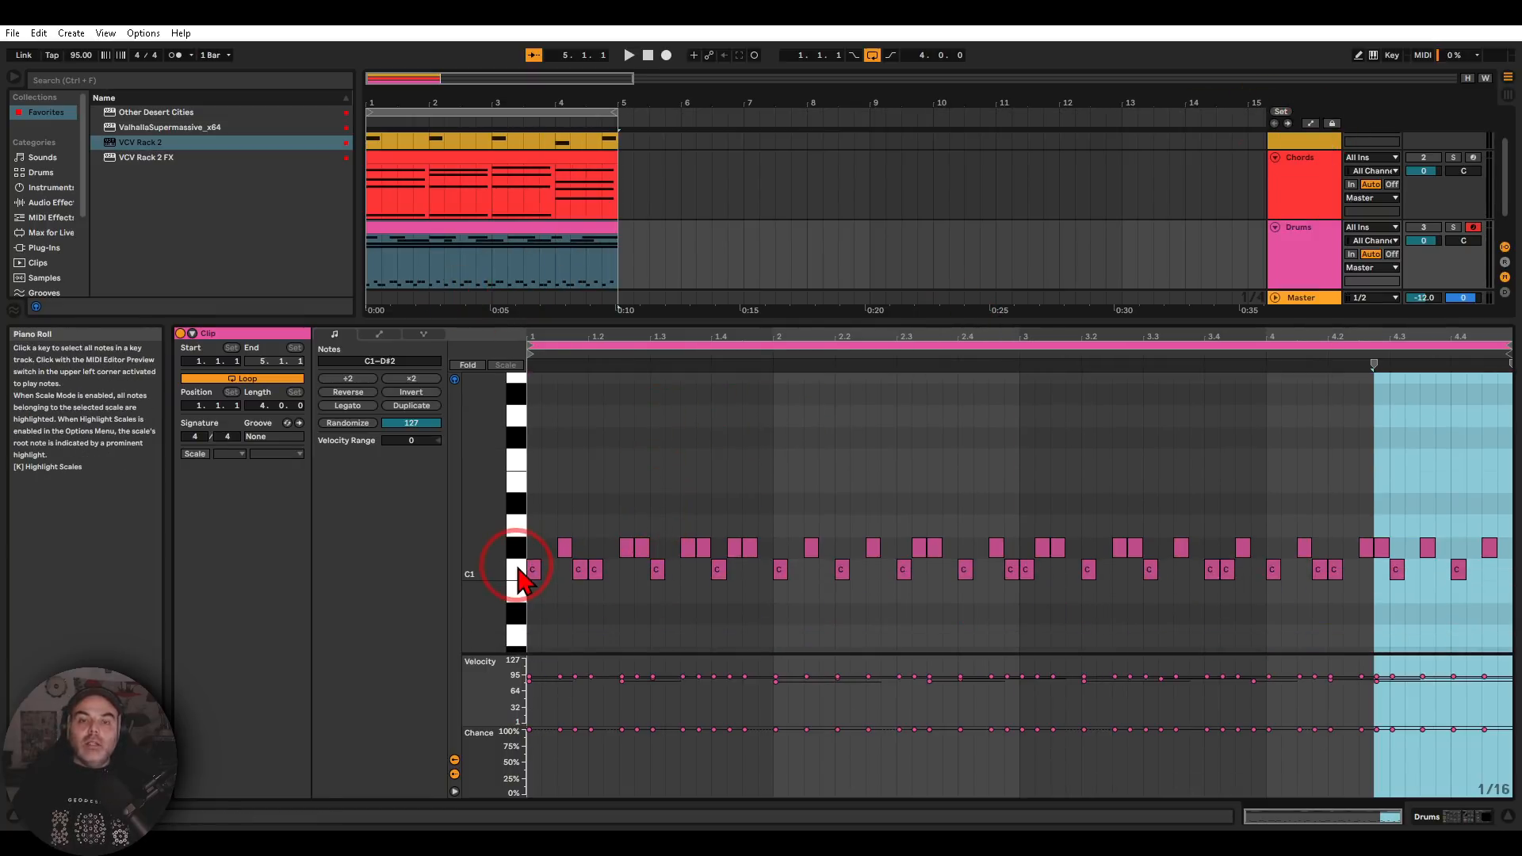
{"action": "left_click", "coordinate": [1300, 242]}
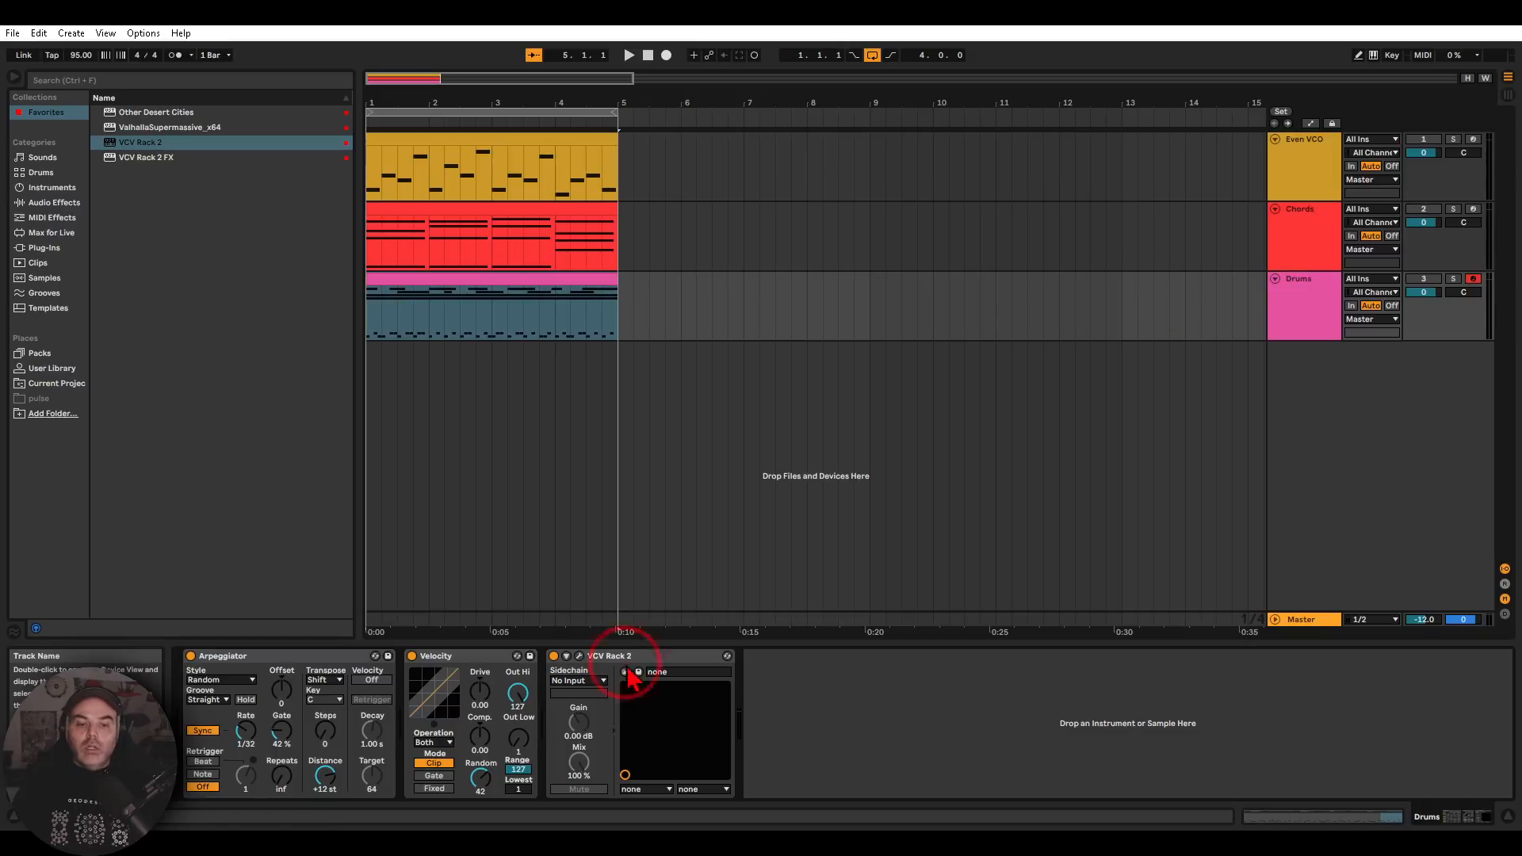
{"action": "left_click", "coordinate": [579, 657]}
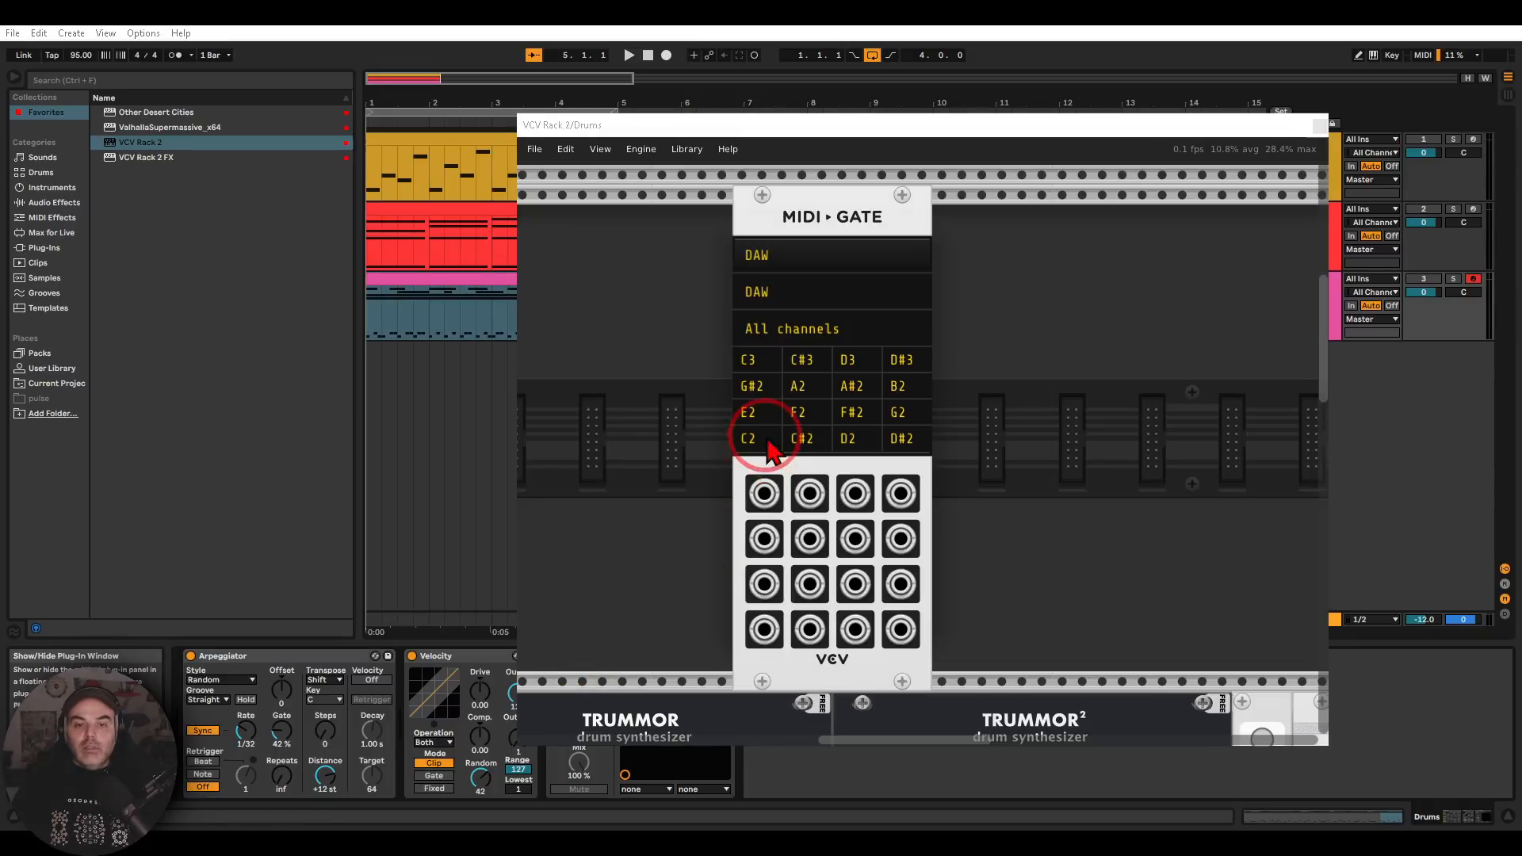
{"action": "left_click", "coordinate": [644, 382]}
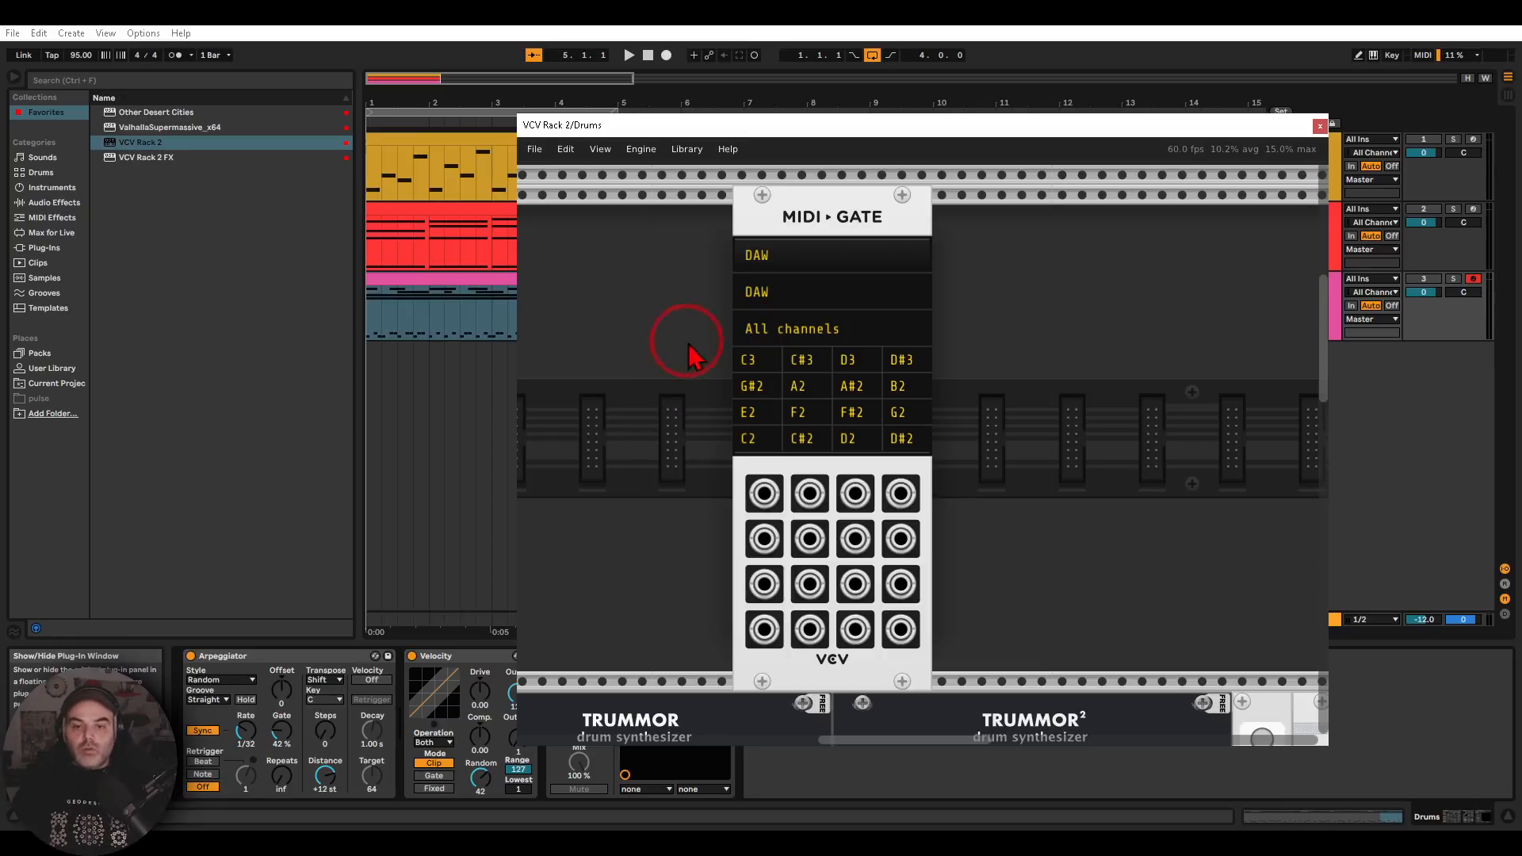
Examine the Trummor drum synthesizers, Macro Oscillator 2's list of synthesis models, and the sample-and-hold module beside MIDI-Gate
{"action": "mouse_move", "coordinate": [967, 198]}
{"action": "left_mouse_down"}
{"action": "mouse_move", "coordinate": [859, 165]}
{"action": "mouse_move", "coordinate": [666, 416]}
{"action": "mouse_move", "coordinate": [880, 657]}
{"action": "mouse_move", "coordinate": [1012, 272]}
{"action": "mouse_move", "coordinate": [959, 226]}
{"action": "left_mouse_up"}
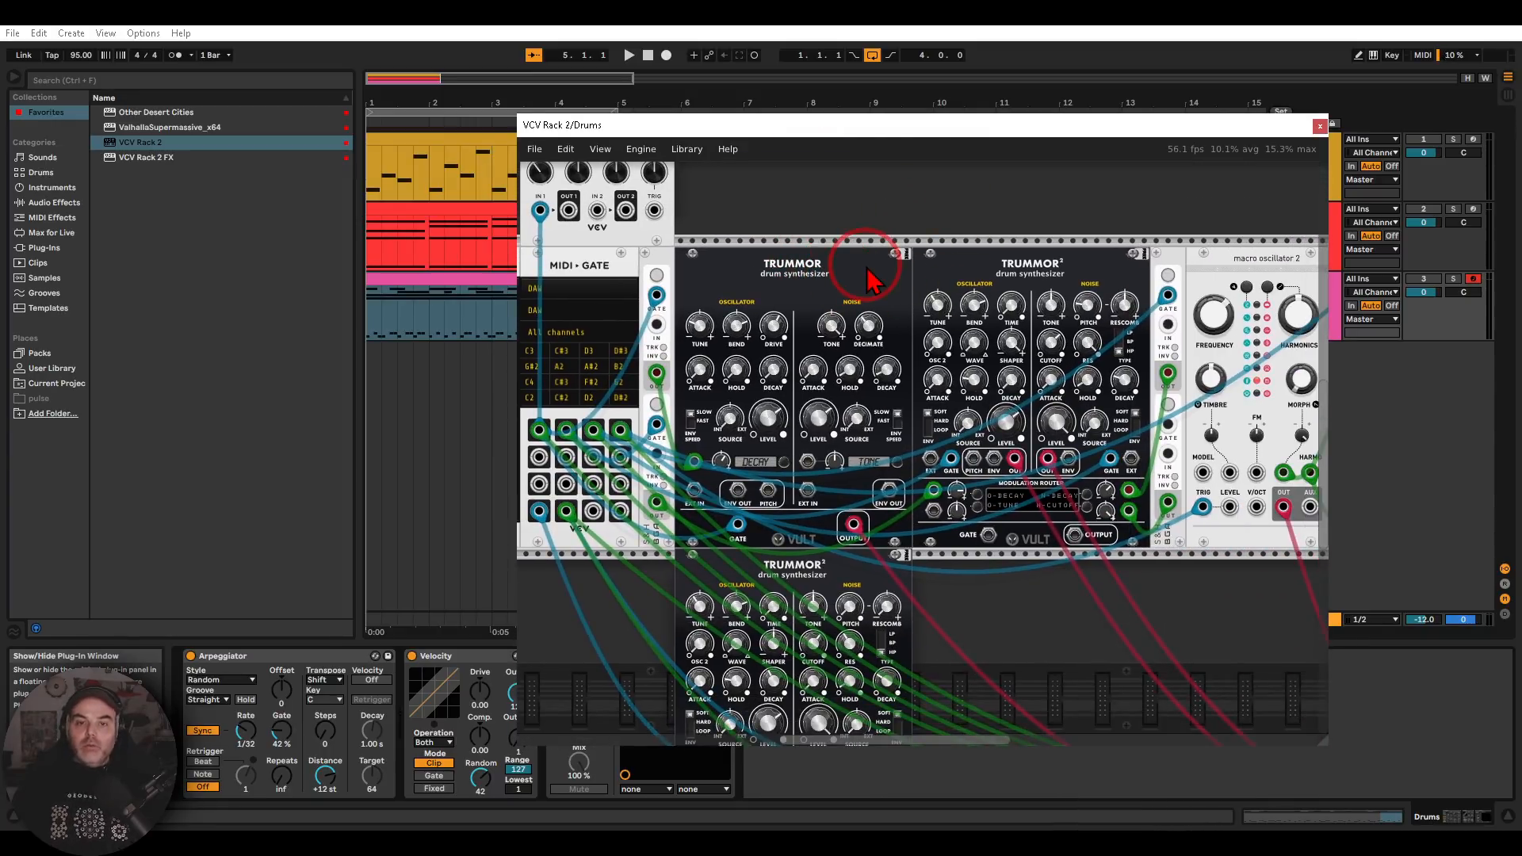
{"action": "scroll", "coordinate": [969, 275], "scroll_direction": "right", "scroll_amount": 5}
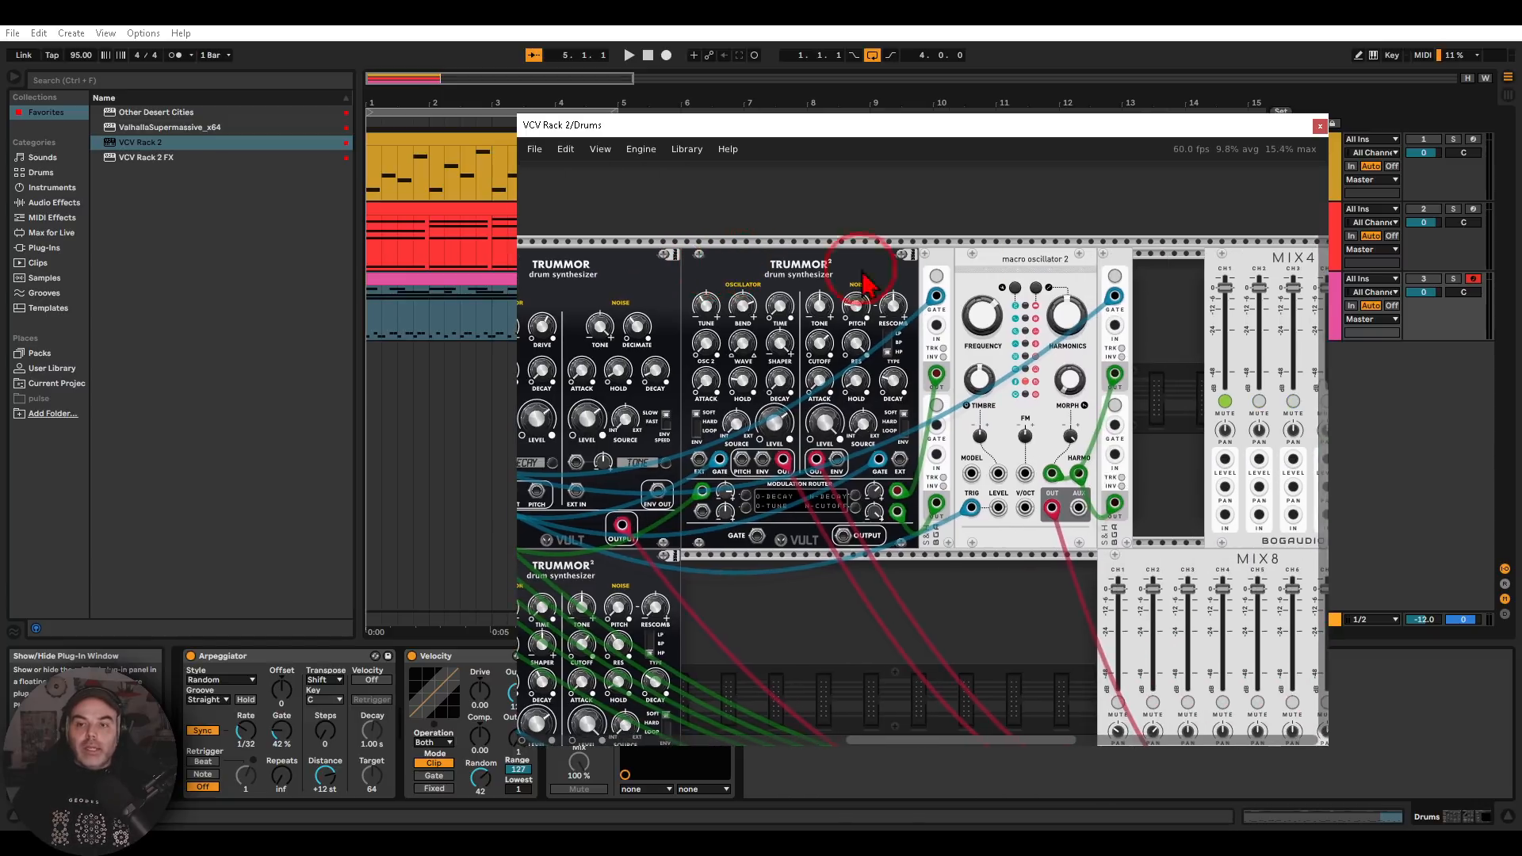
{"action": "right_click", "coordinate": [1039, 274]}
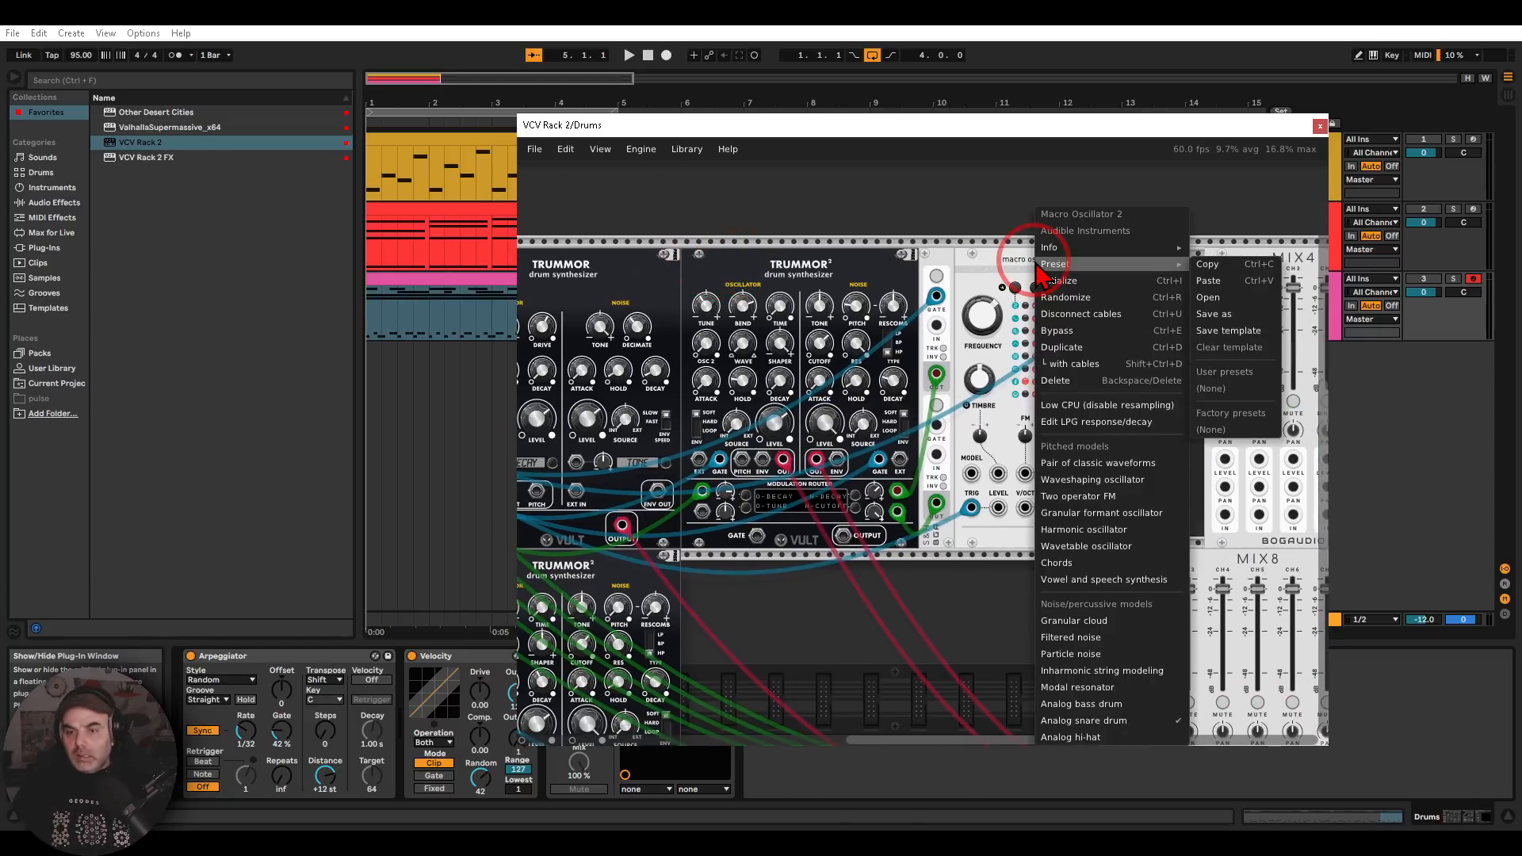
{"action": "left_click", "coordinate": [868, 211]}
{"action": "left_click_drag", "start_coordinate": [923, 257], "coordinate": [1266, 275]}
{"action": "scroll", "coordinate": [814, 405], "scroll_direction": "down", "scroll_amount": 1}
{"action": "left_click_drag", "start_coordinate": [912, 261], "coordinate": [1092, 267]}
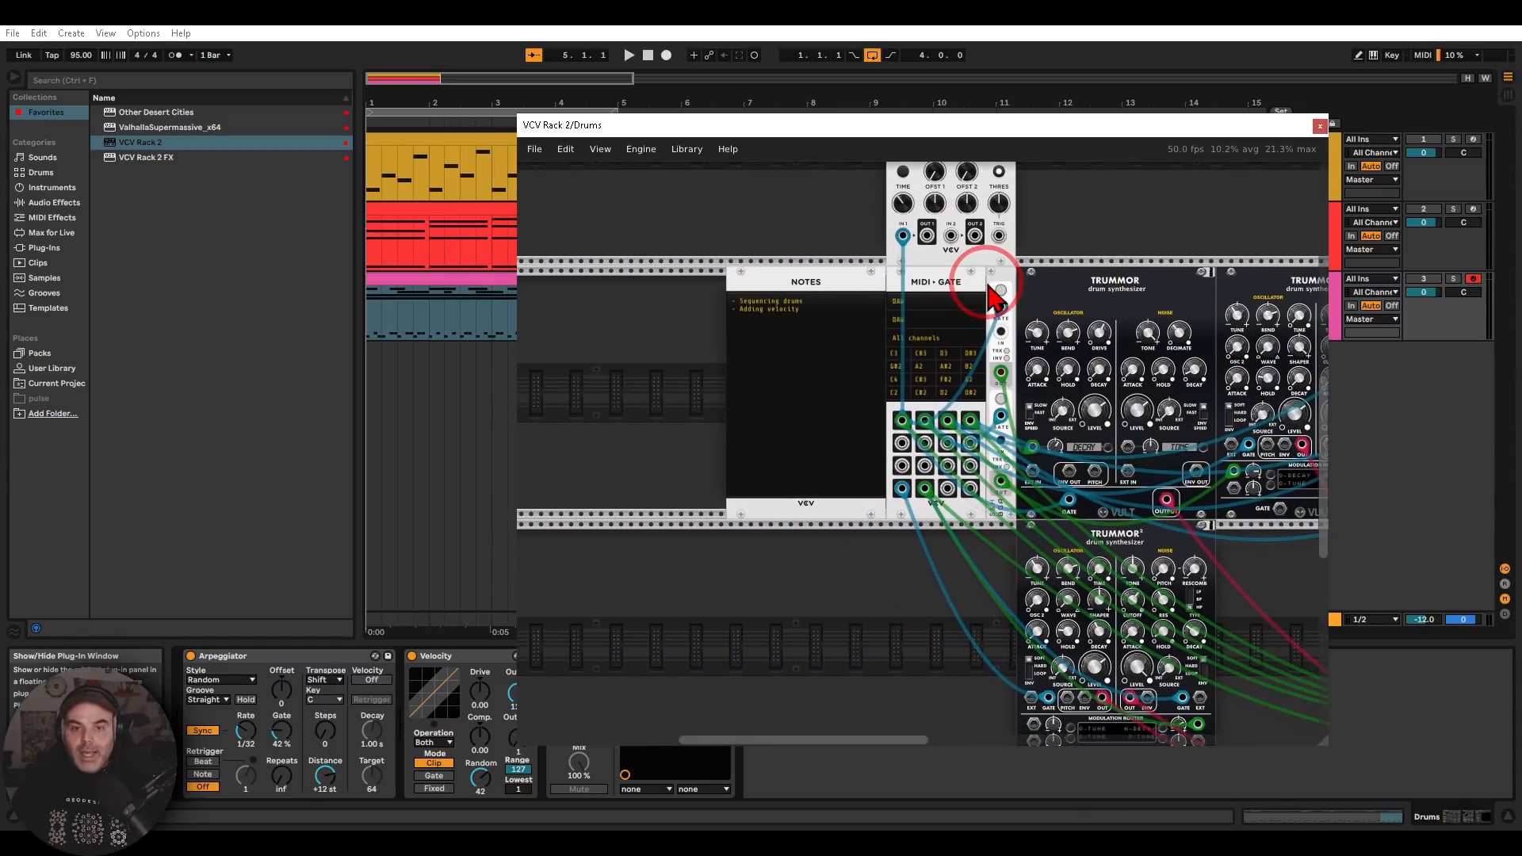
{"action": "scroll", "coordinate": [991, 295], "scroll_direction": "up", "scroll_amount": 1}
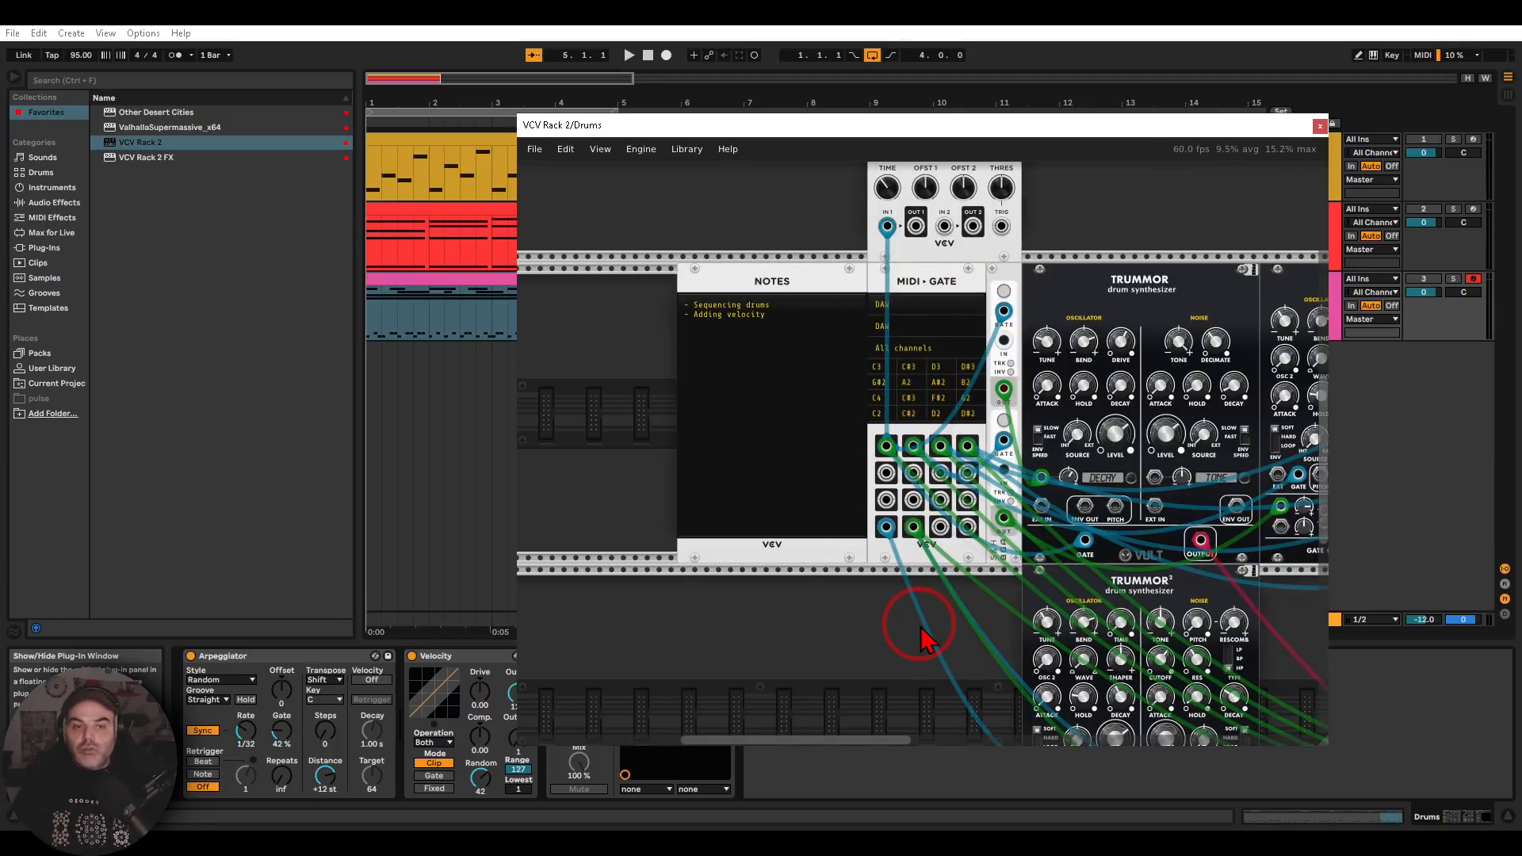
Activate the Drums track and play it from the start while viewing the drum patch
{"action": "left_click", "coordinate": [1429, 281]}
{"action": "left_click", "coordinate": [628, 55]}
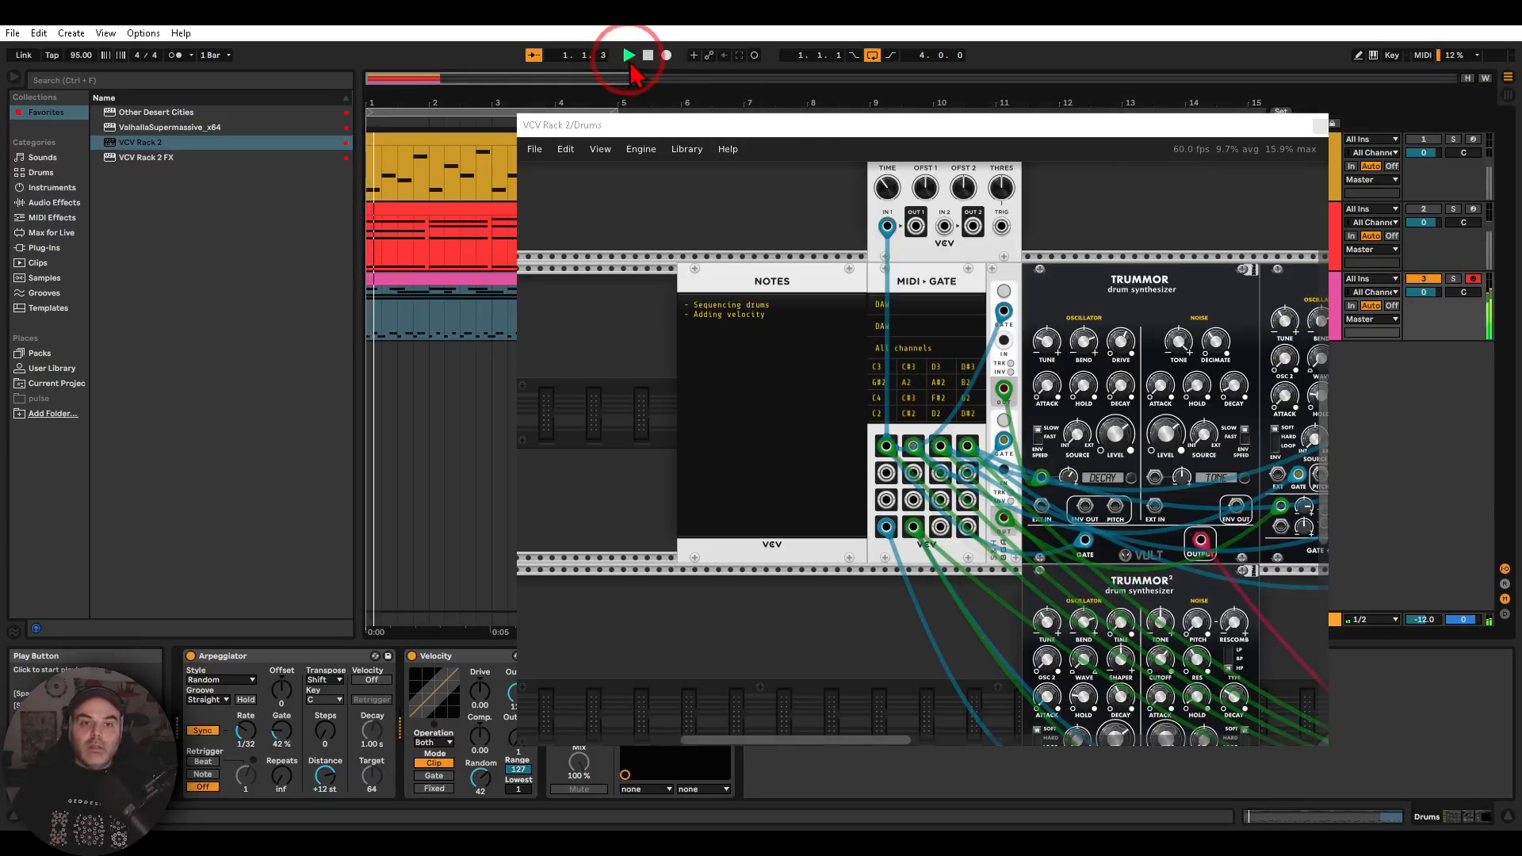
{"action": "scroll", "coordinate": [912, 622], "scroll_direction": "down", "scroll_amount": 2}
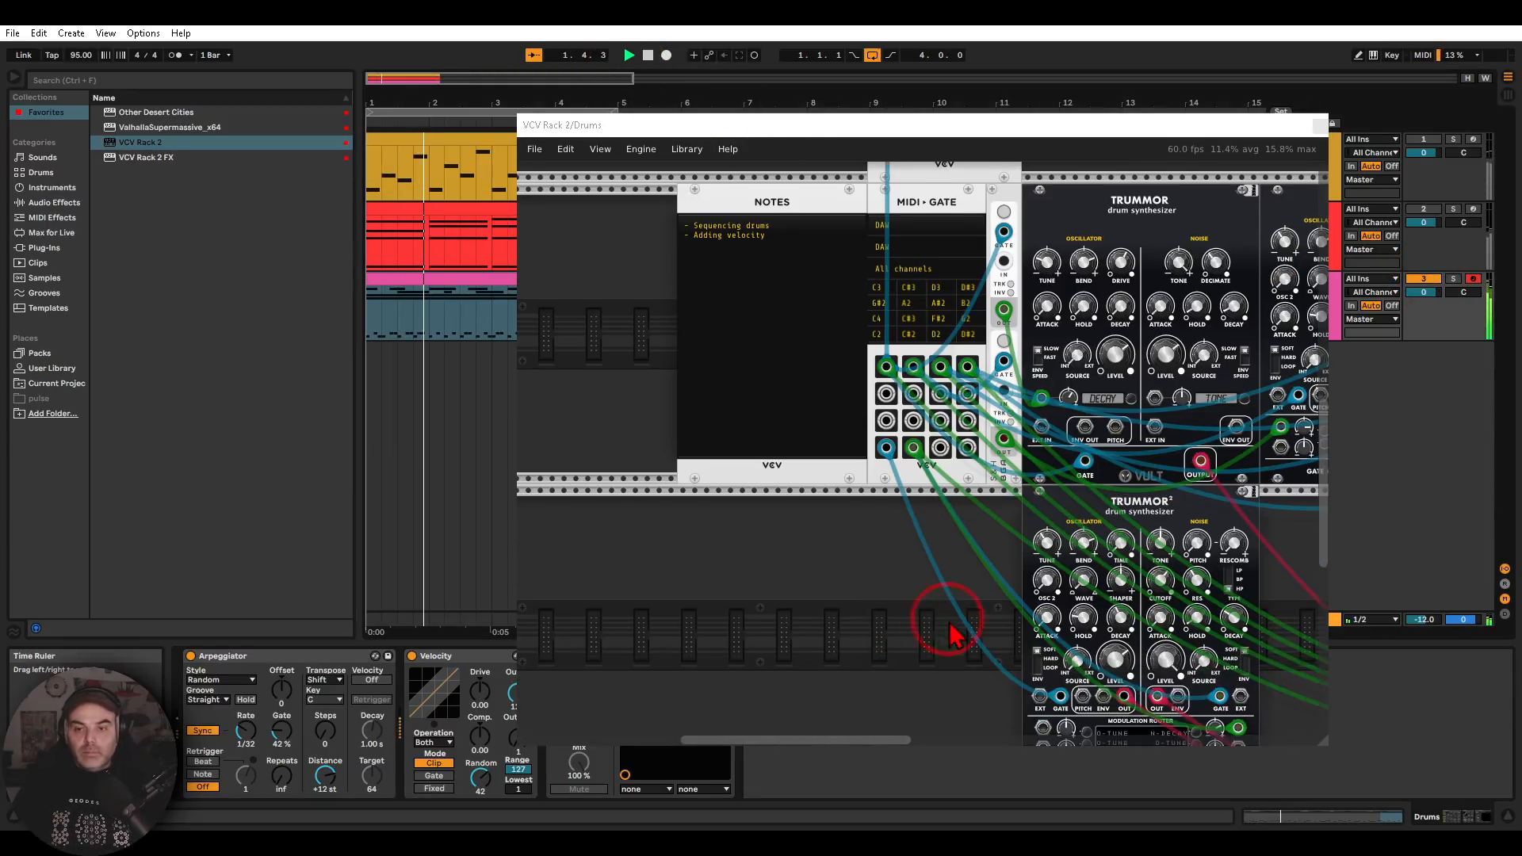
{"action": "scroll", "coordinate": [936, 596], "scroll_direction": "down", "scroll_amount": 5, "text": "ctrl"}
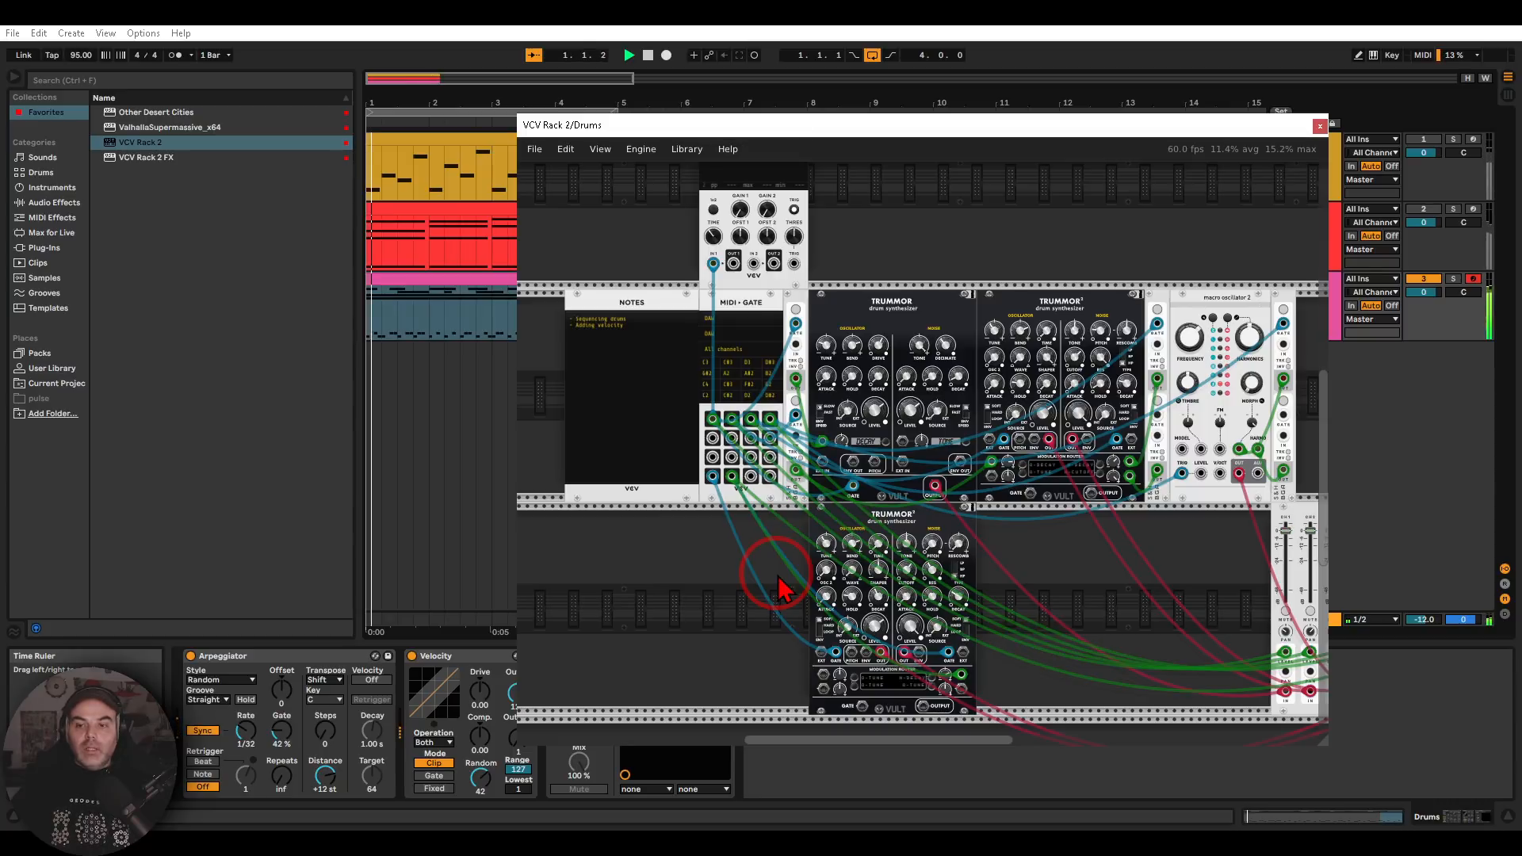
Check the MIDI-Gate module's Velocity mode option and watch the varying gate levels on the Scope
{"action": "scroll", "coordinate": [745, 300], "scroll_direction": "up", "scroll_amount": 4}
{"action": "right_click", "coordinate": [727, 301]}
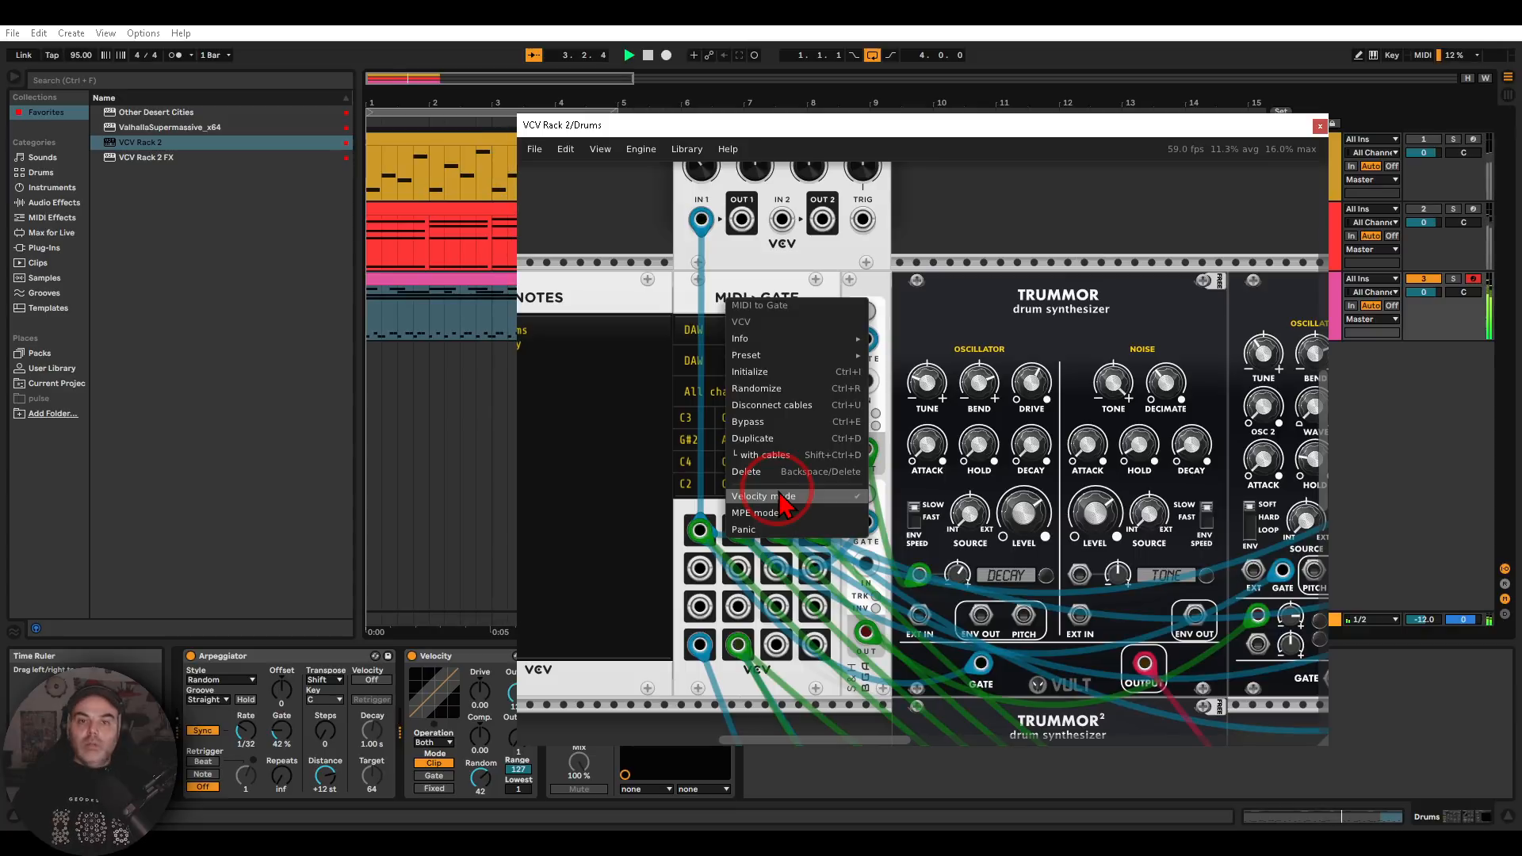
{"action": "left_click", "coordinate": [626, 283]}
{"action": "scroll", "coordinate": [634, 317], "scroll_direction": "up", "scroll_amount": 6}
{"action": "scroll", "coordinate": [675, 480], "scroll_direction": "up", "scroll_amount": 3}
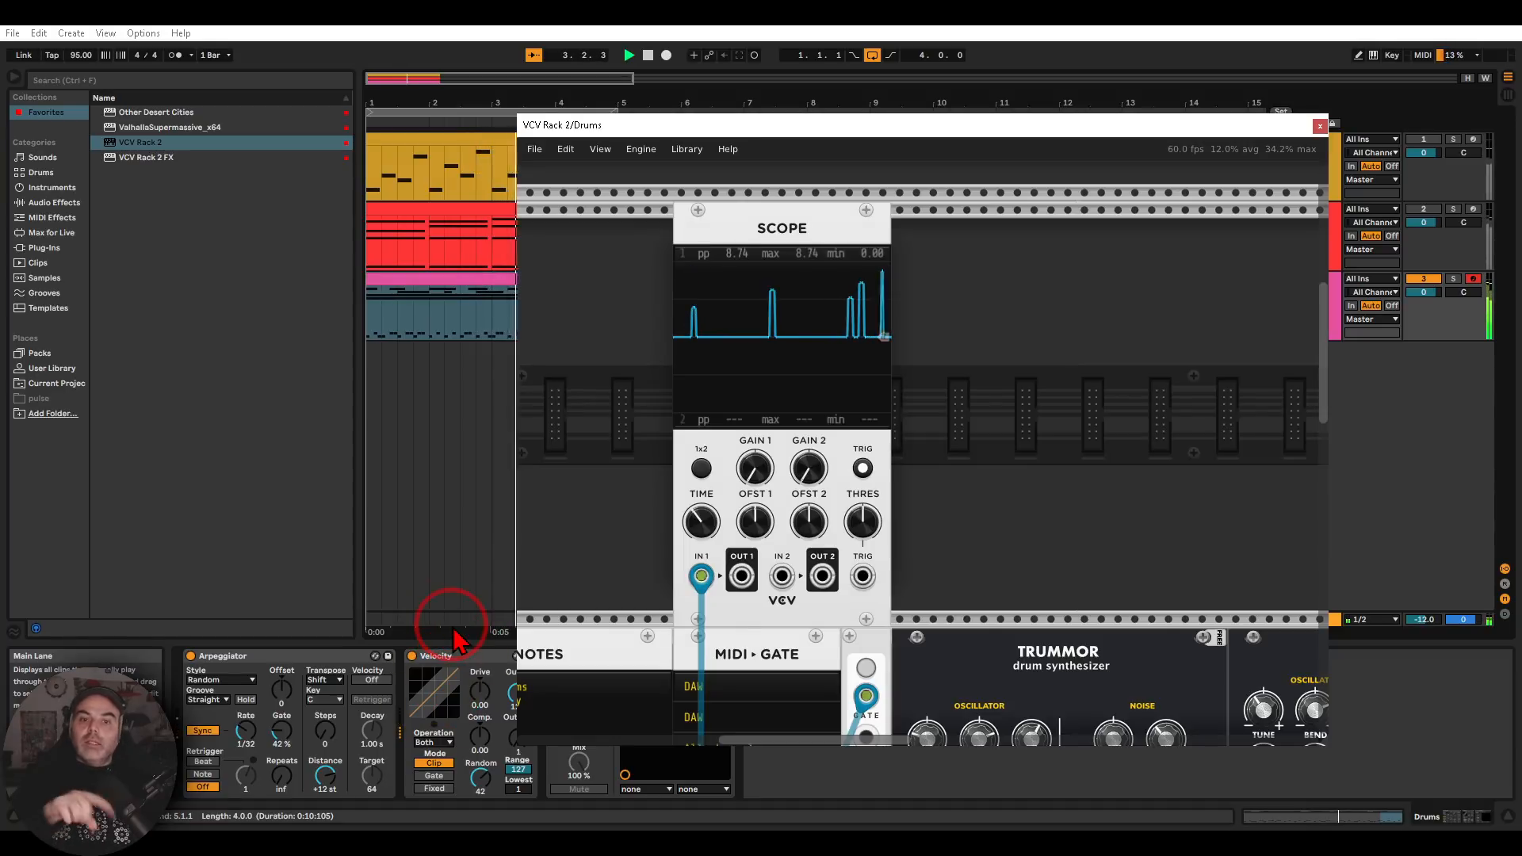
Follow the MIDI-Gate and sample-and-hold cables across the drum modules to the level inputs of the MIX8 mixer
{"action": "left_click_drag", "start_coordinate": [1149, 612], "coordinate": [1005, 271]}
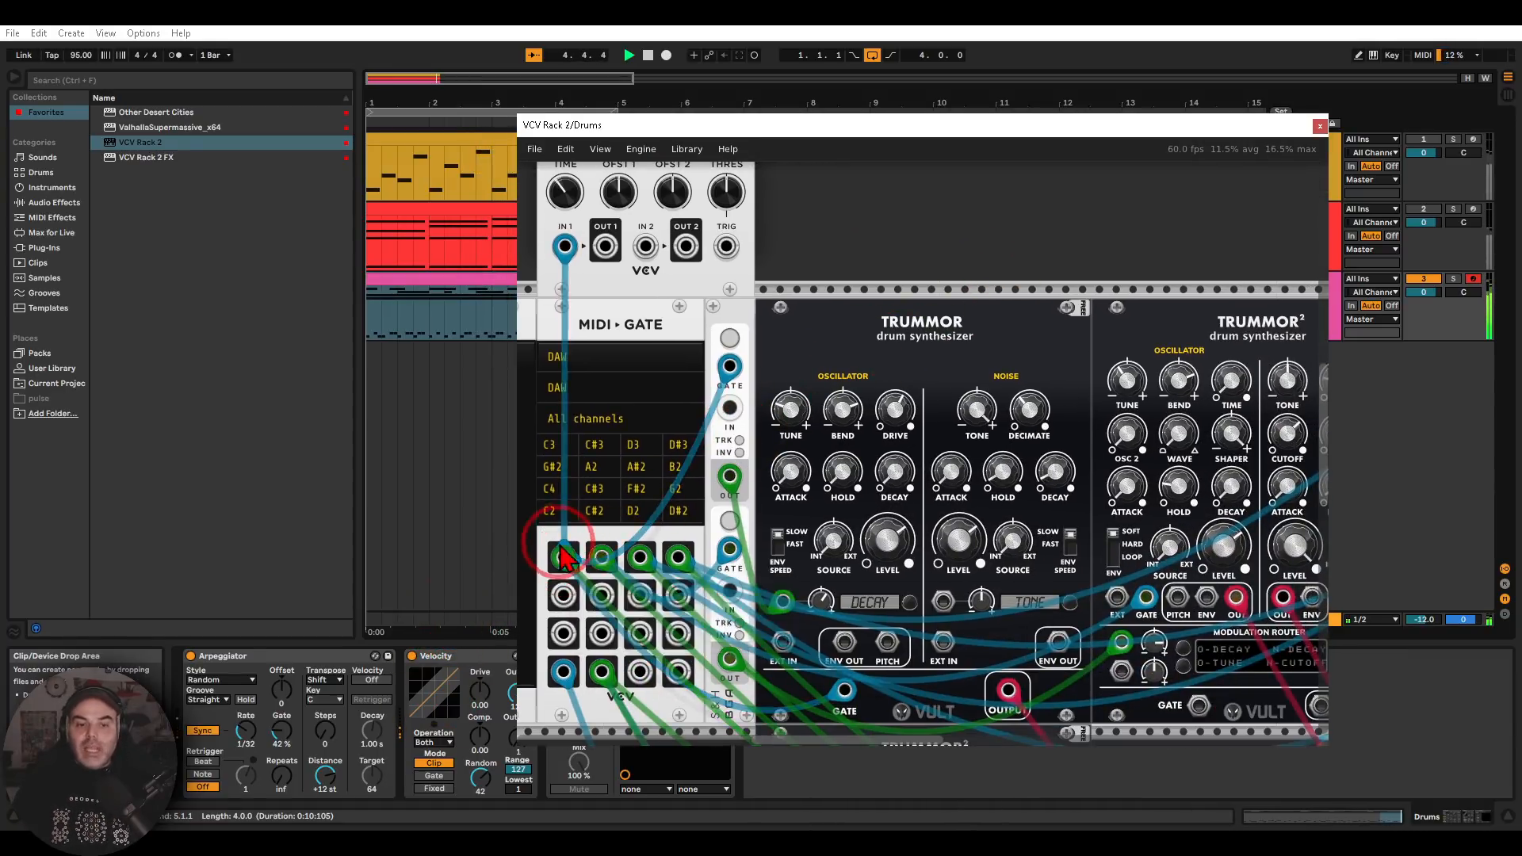
{"action": "scroll", "coordinate": [565, 626], "scroll_direction": "down", "scroll_amount": 5}
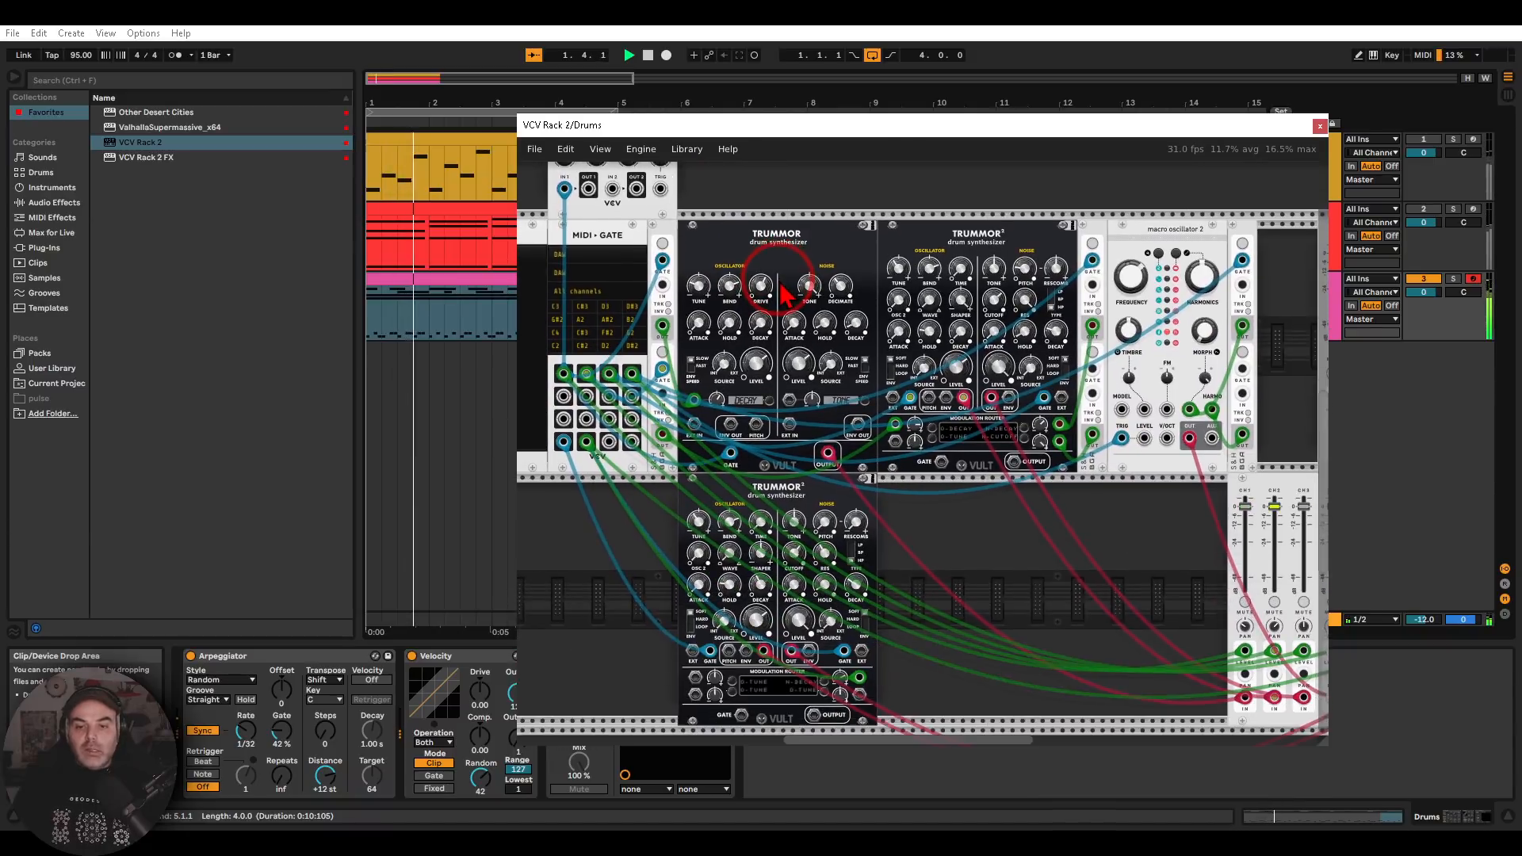
{"action": "scroll", "coordinate": [785, 300], "scroll_direction": "down", "scroll_amount": 1}
{"action": "left_click_drag", "start_coordinate": [1052, 547], "coordinate": [837, 480]}
{"action": "mouse_move", "coordinate": [1187, 537]}
{"action": "left_mouse_down"}
{"action": "mouse_move", "coordinate": [1007, 547]}
{"action": "mouse_move", "coordinate": [1185, 575]}
{"action": "mouse_move", "coordinate": [1197, 547]}
{"action": "left_mouse_up"}
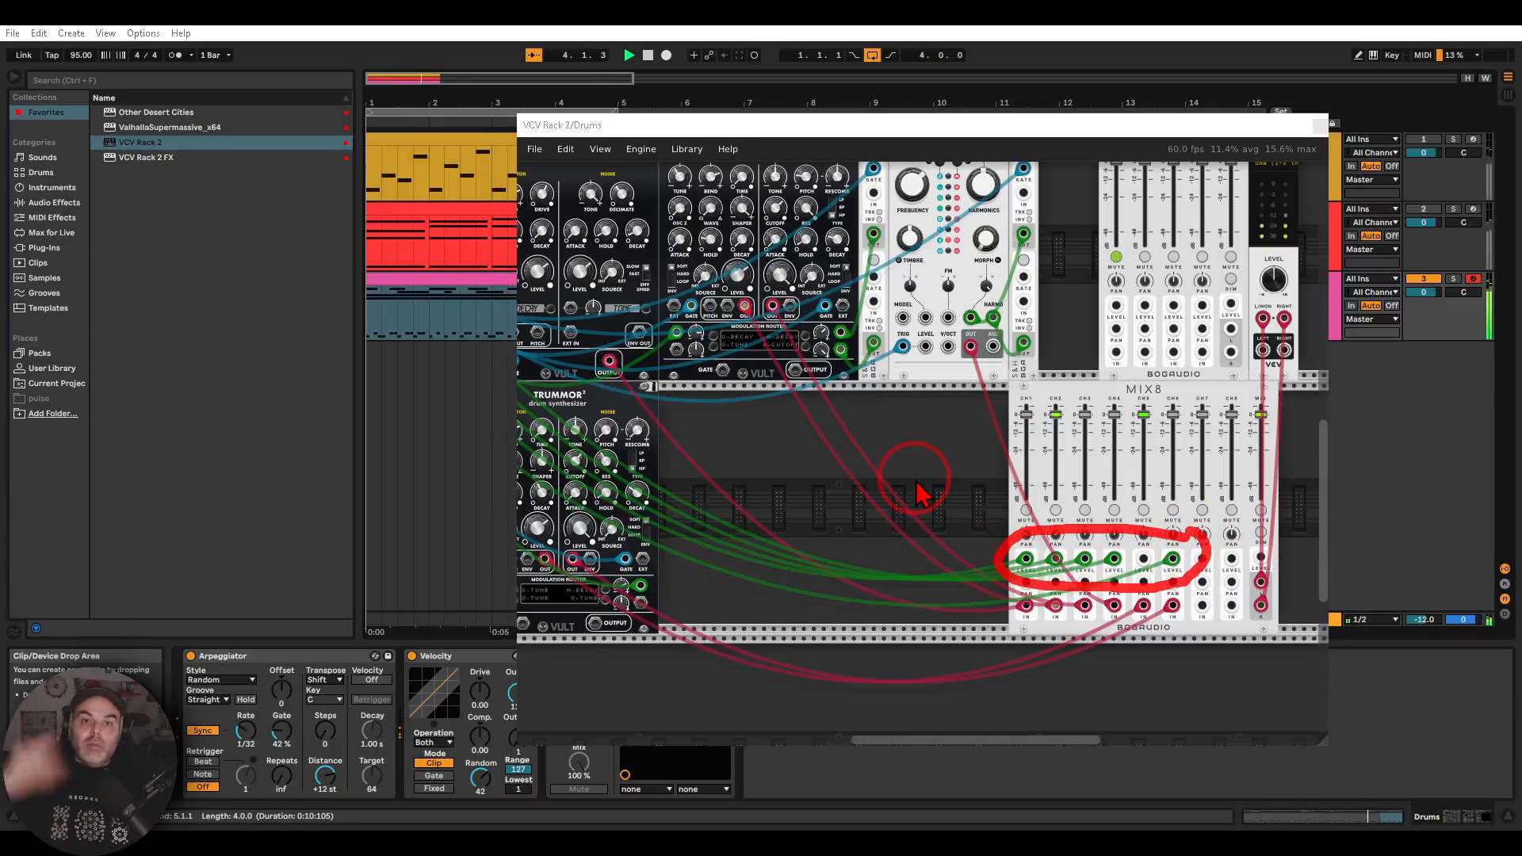
{"action": "key", "text": "Escape"}
{"action": "left_click_drag", "start_coordinate": [759, 457], "coordinate": [979, 493]}
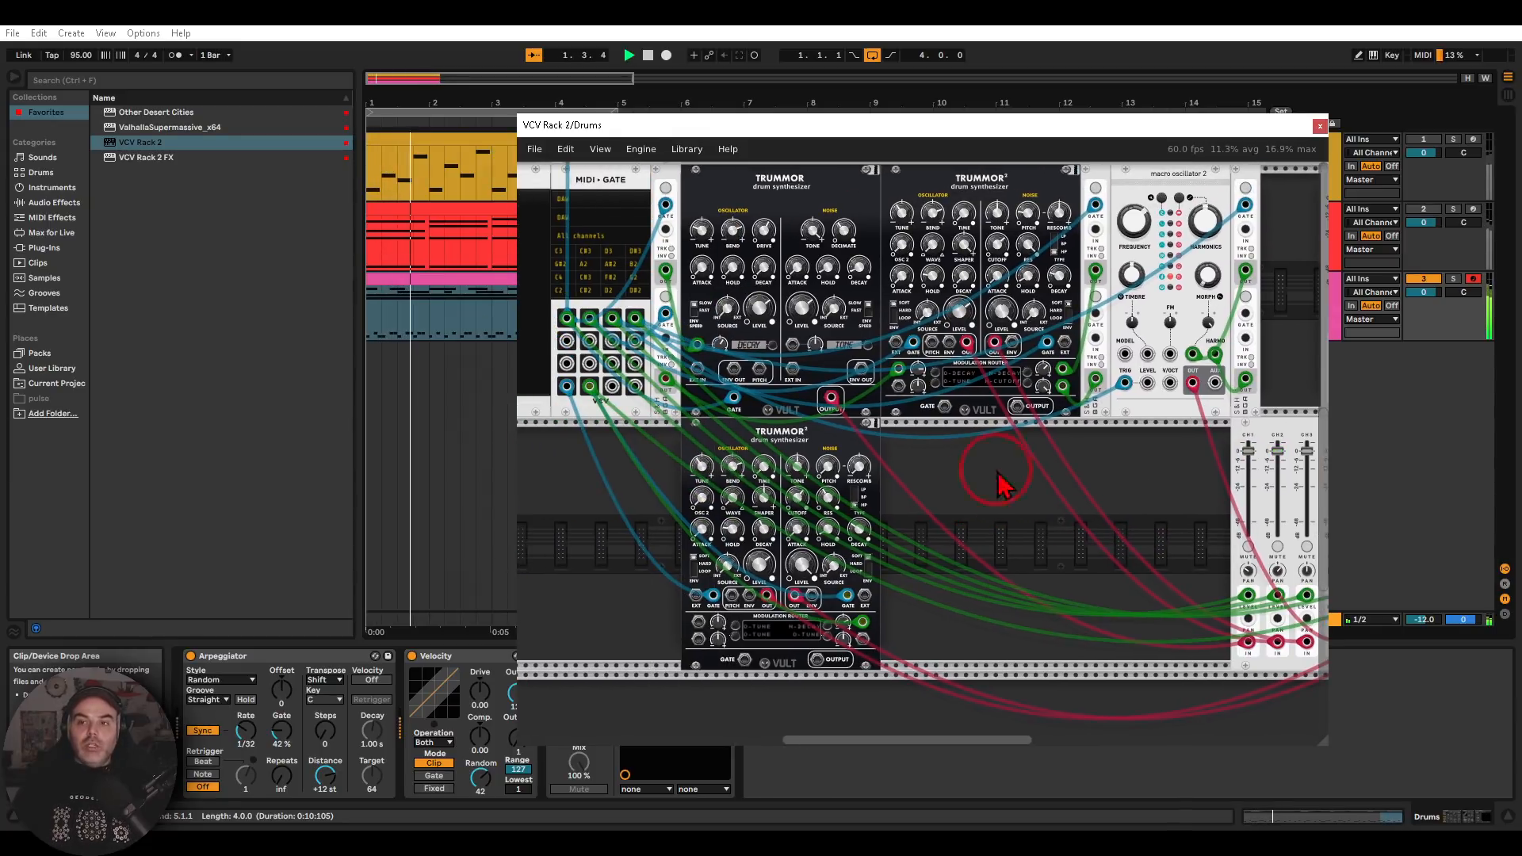
Close the Drums plug-in window and activate the Chords and Even VCO tracks to hear all three together
{"action": "left_click", "coordinate": [1320, 126]}
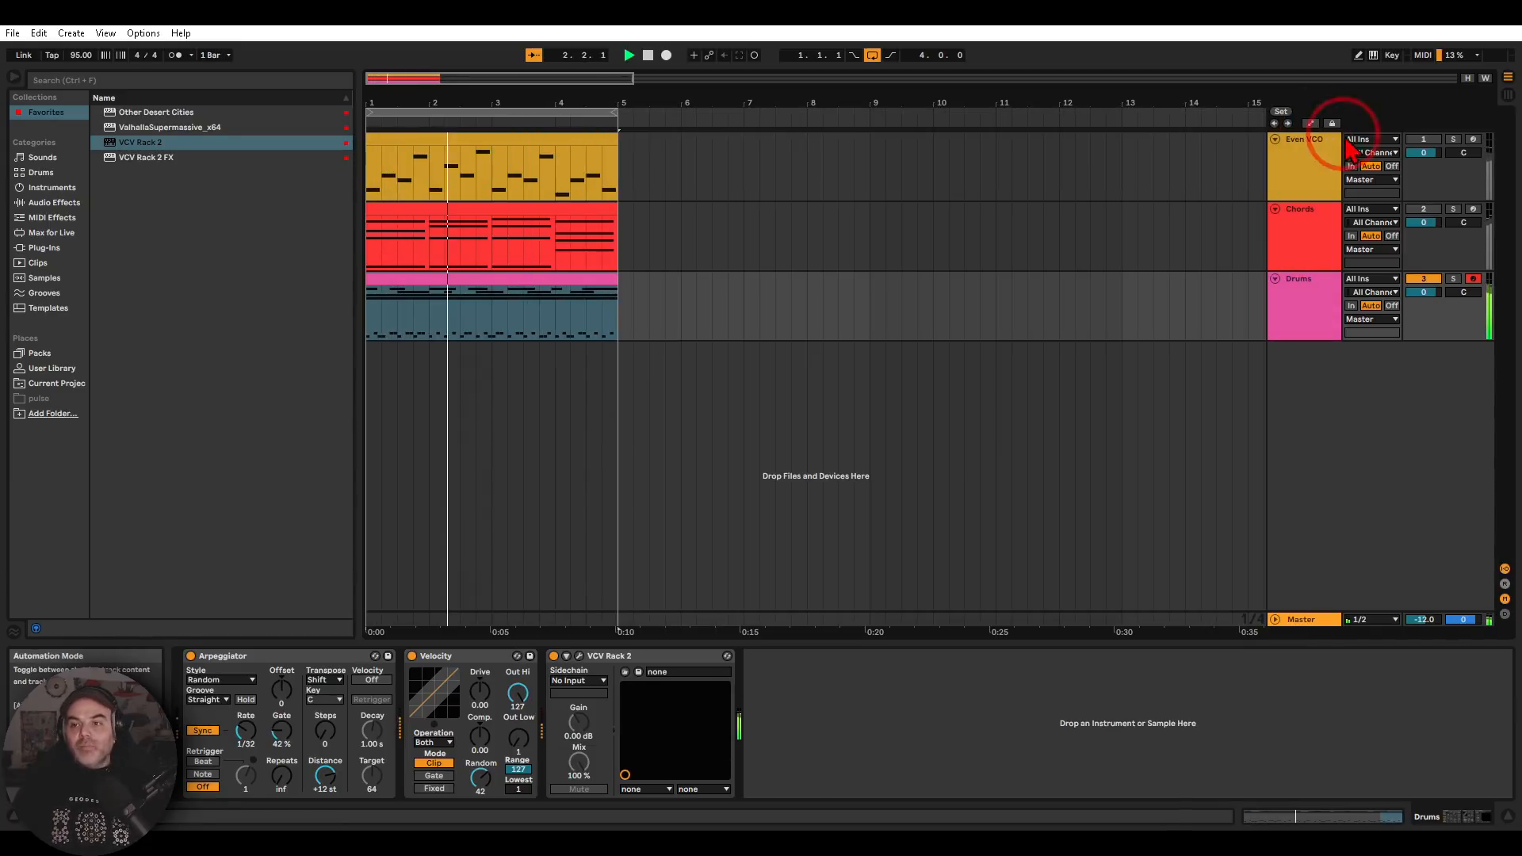
{"action": "left_click", "coordinate": [1423, 208]}
{"action": "left_click", "coordinate": [1424, 139]}
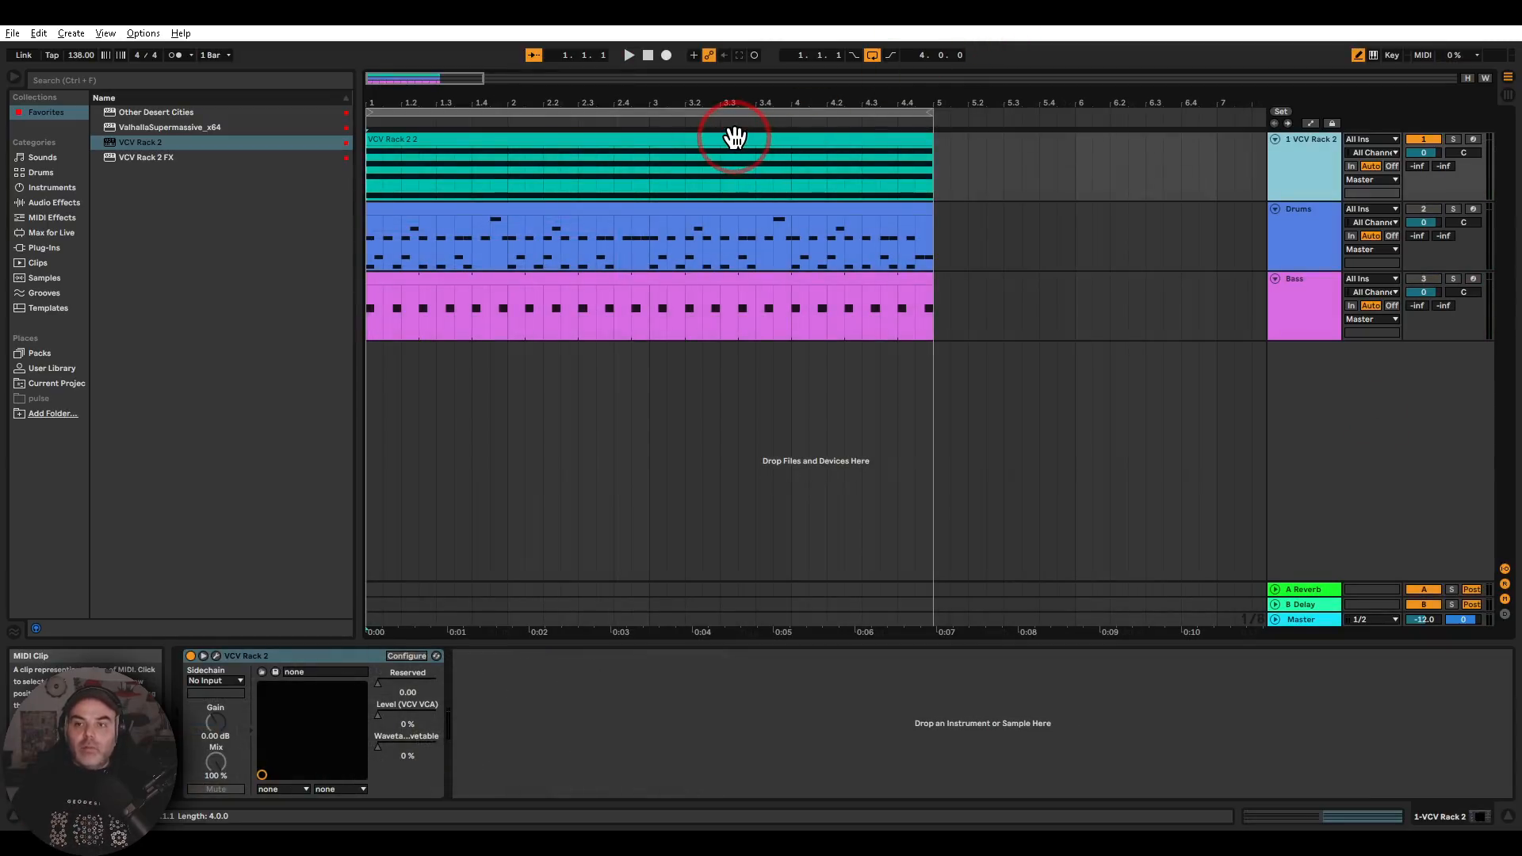
Inspect the sustained chord clip on the first VCV Rack 2 track and open that track's plug-in window
{"action": "double_click", "coordinate": [749, 163]}
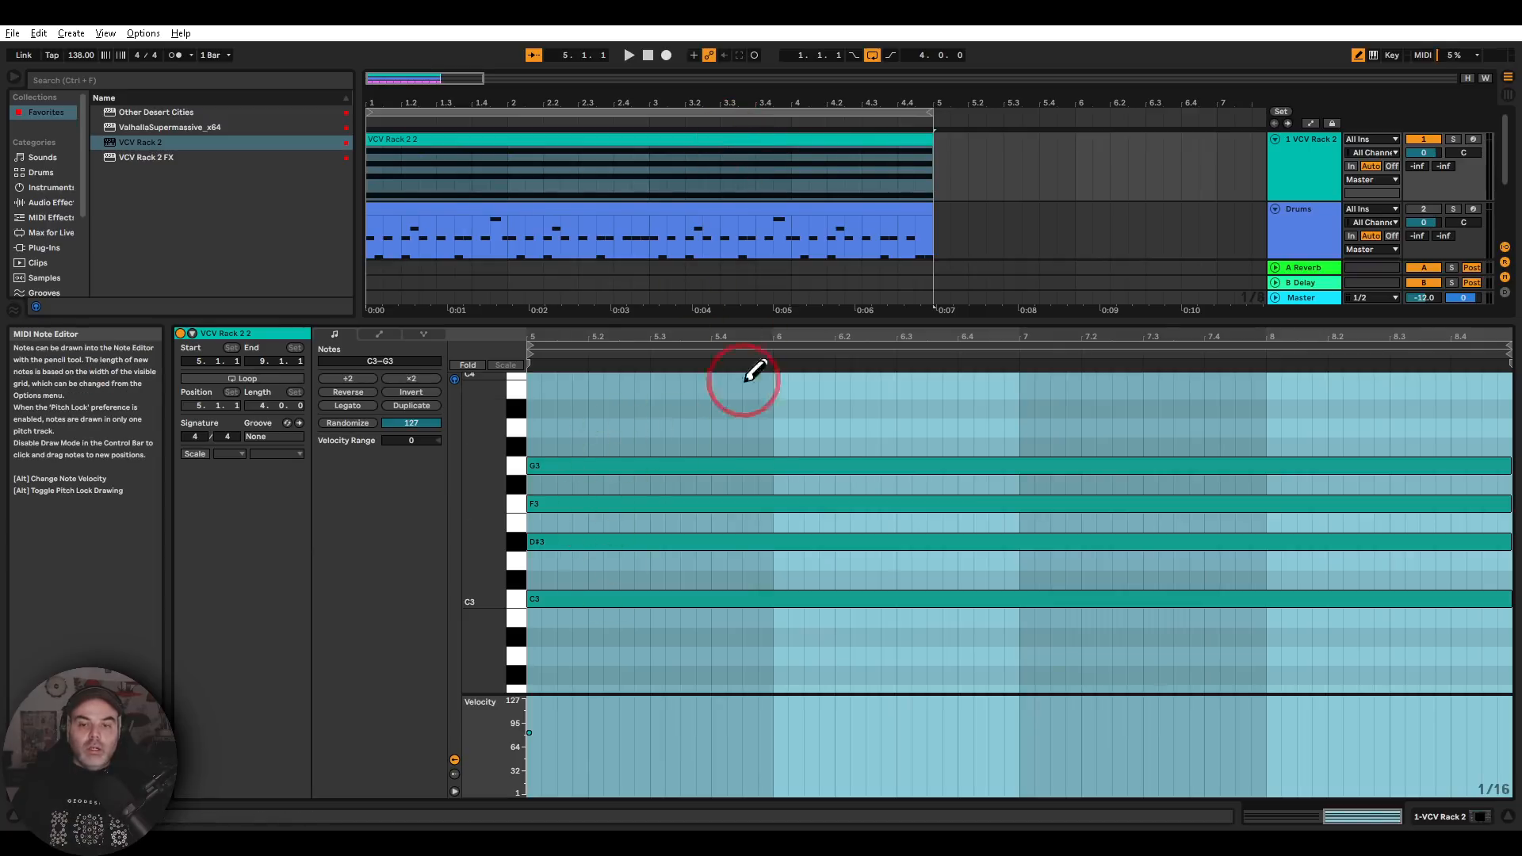
{"action": "left_click", "coordinate": [1284, 187]}
{"action": "left_click", "coordinate": [216, 657]}
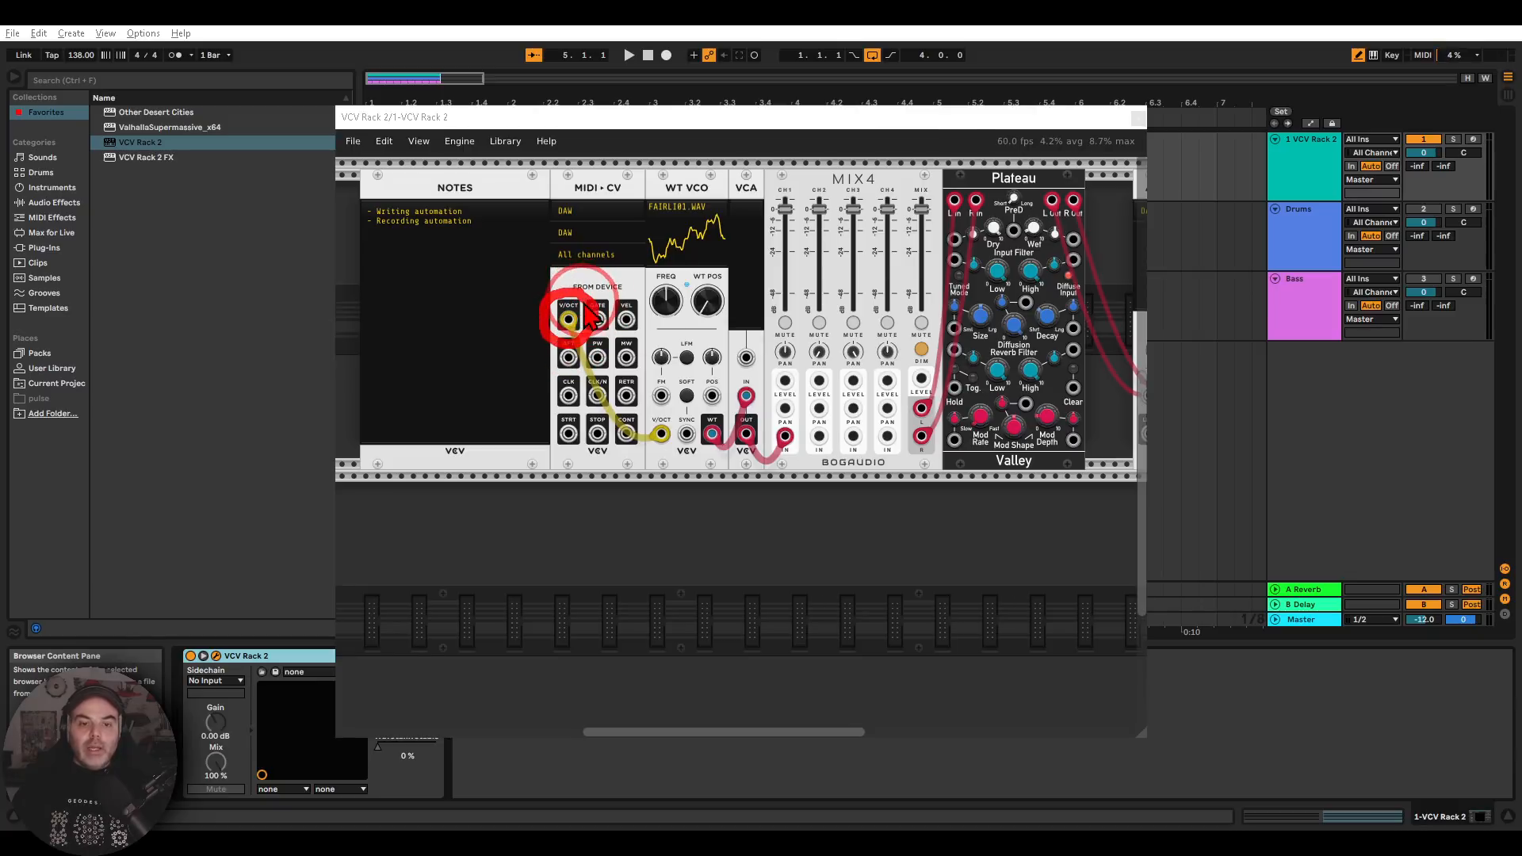
Trace the V/Oct connection into the WT VCO and try out the VCA's level, returning it to 0%
{"action": "mouse_move", "coordinate": [590, 325]}
{"action": "left_mouse_down"}
{"action": "mouse_move", "coordinate": [664, 356]}
{"action": "mouse_move", "coordinate": [642, 370]}
{"action": "left_mouse_up"}
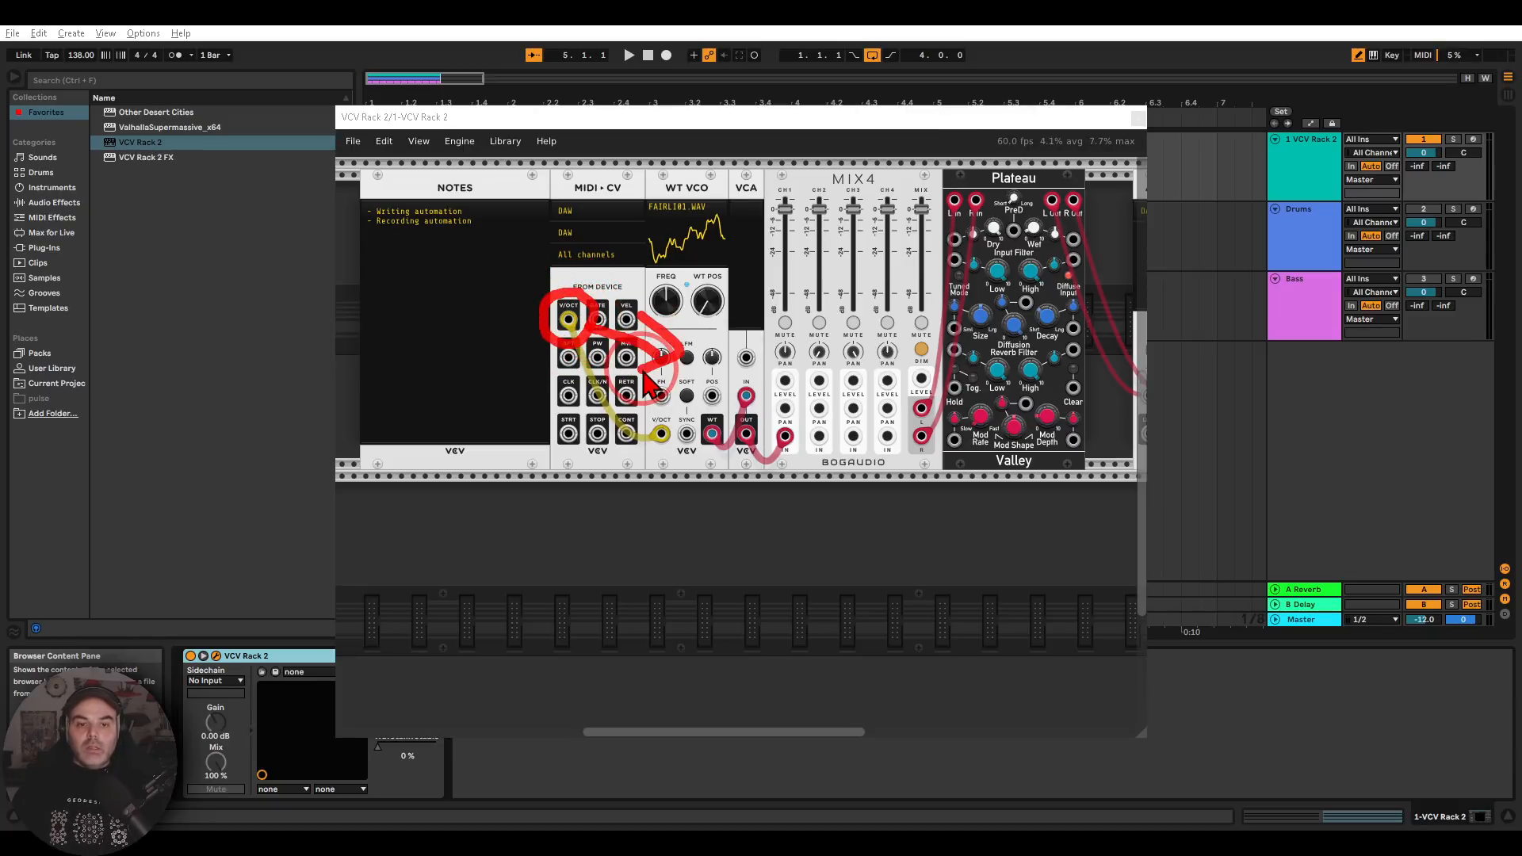
{"action": "key", "text": "Escape"}
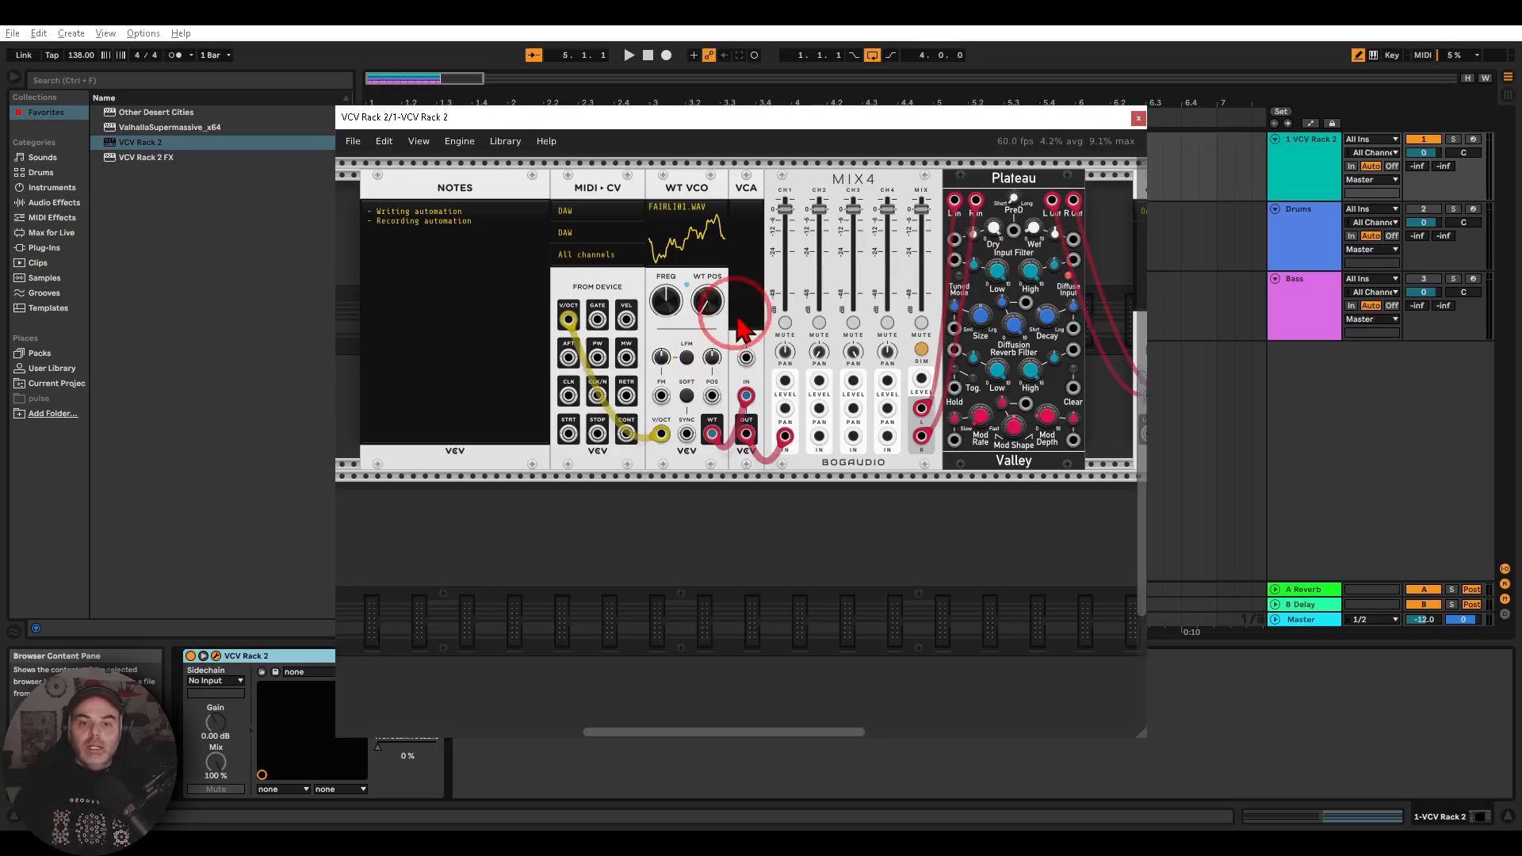
{"action": "mouse_move", "coordinate": [752, 319]}
{"action": "left_mouse_down"}
{"action": "mouse_move", "coordinate": [751, 208]}
{"action": "mouse_move", "coordinate": [755, 332]}
{"action": "left_mouse_up"}
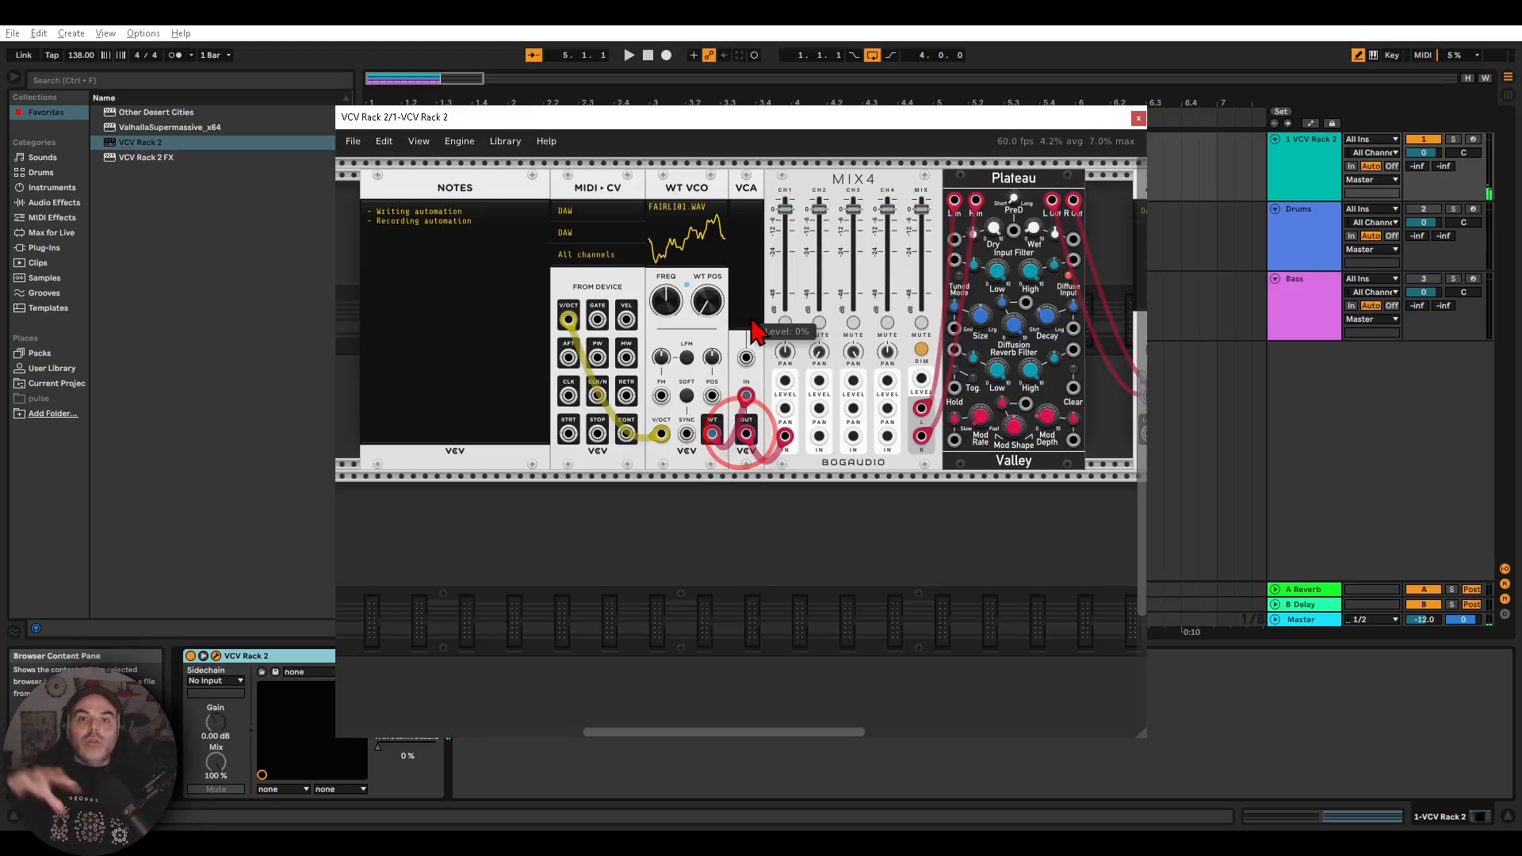
{"action": "mouse_move", "coordinate": [752, 319]}
{"action": "left_mouse_down"}
{"action": "mouse_move", "coordinate": [751, 255]}
{"action": "mouse_move", "coordinate": [751, 326]}
{"action": "left_mouse_up"}
Move the plug-in window aside and switch on automation mode to show the tracks' automation lanes
{"action": "left_click_drag", "start_coordinate": [782, 117], "coordinate": [619, 137]}
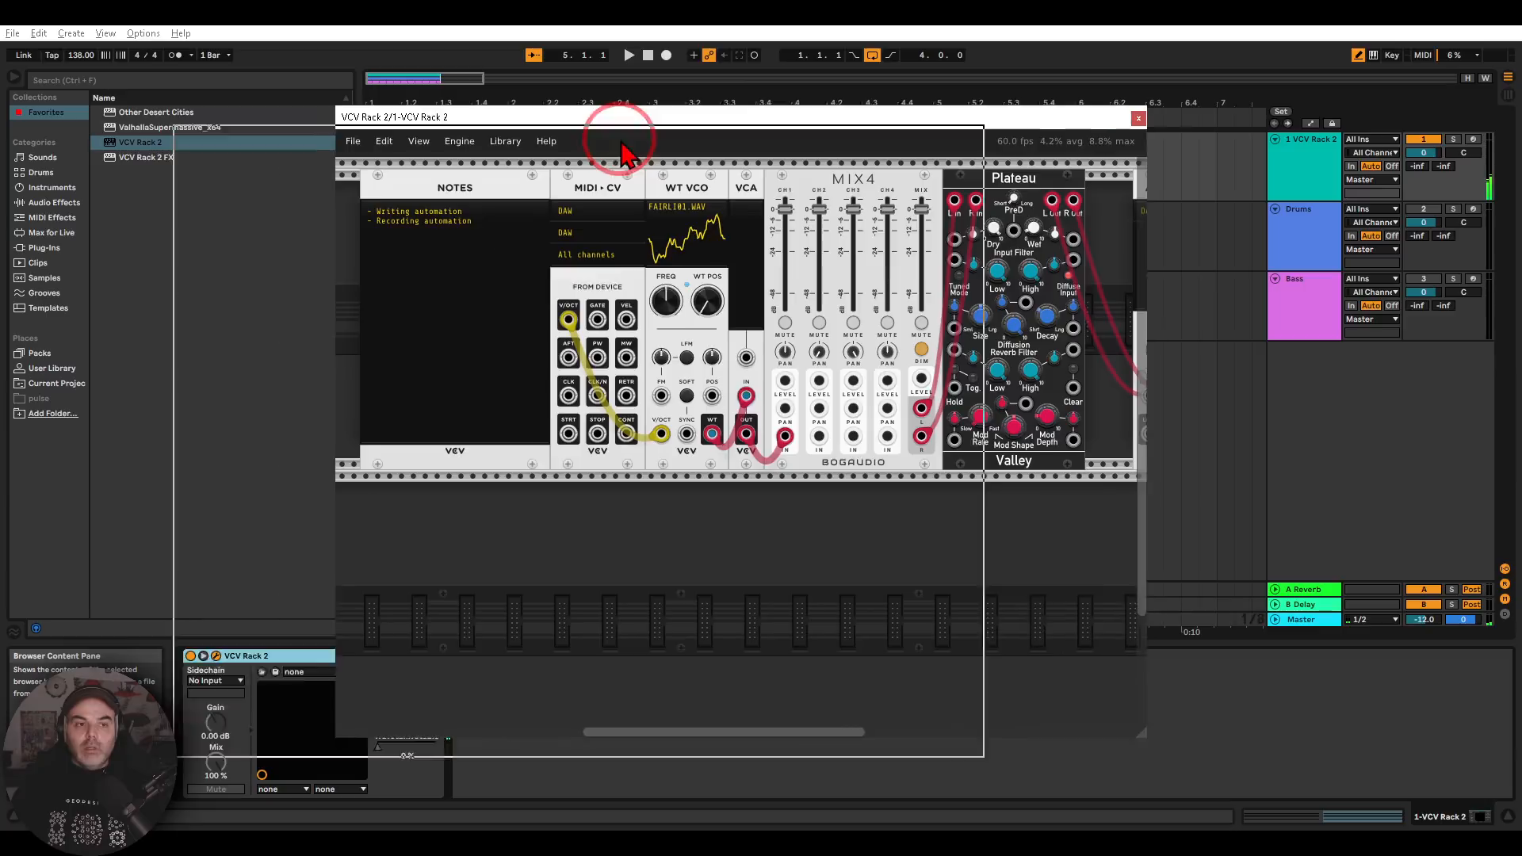
{"action": "left_click", "coordinate": [1289, 130]}
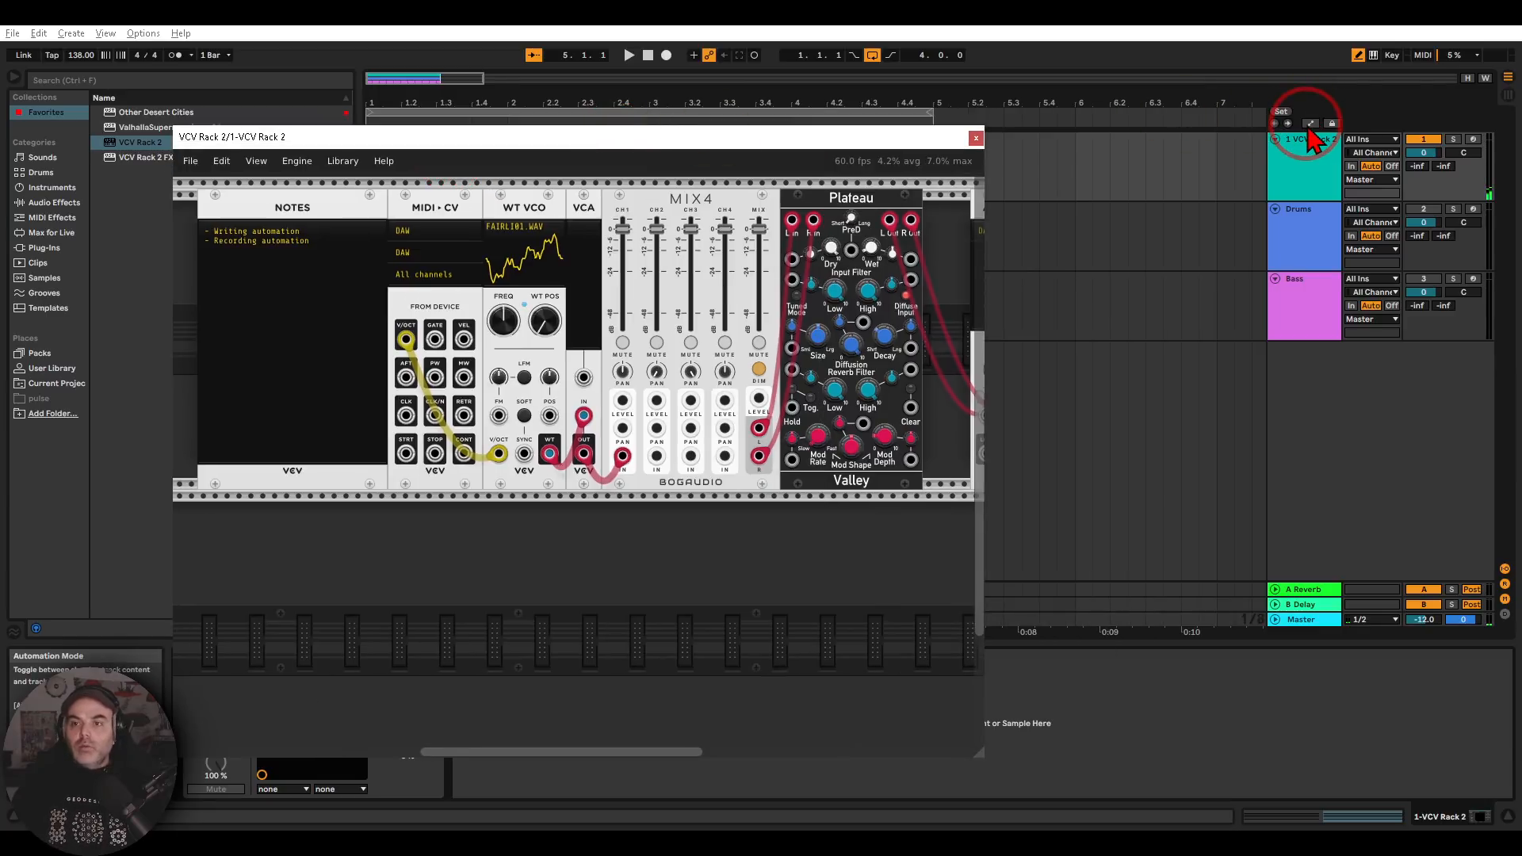
{"action": "left_click", "coordinate": [1310, 125]}
{"action": "left_click", "coordinate": [1186, 256]}
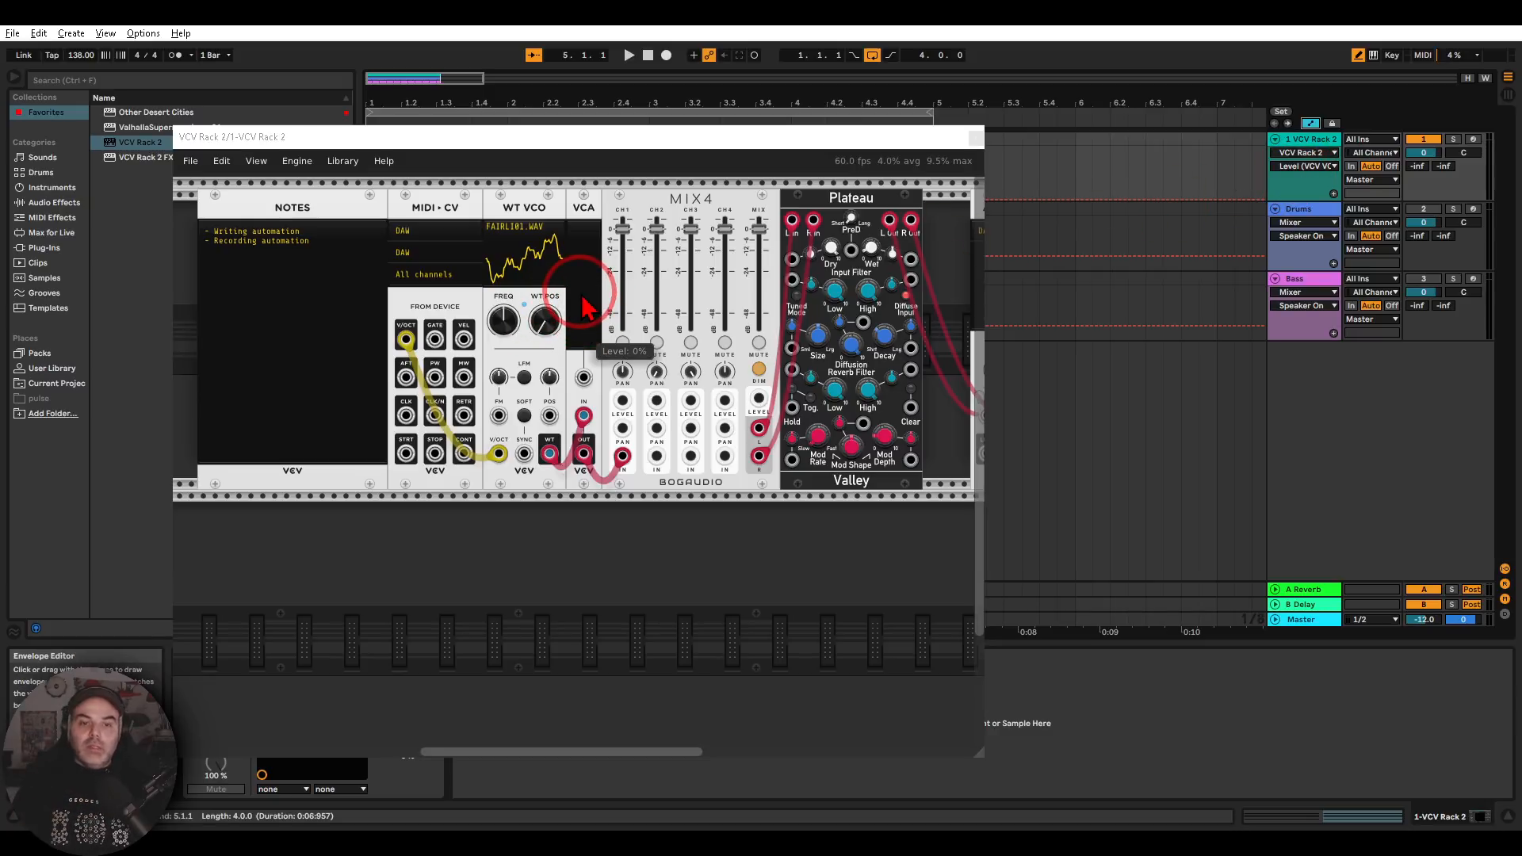
Adjust the WT VCO's wavetable position to bring that parameter into the VCV Rack 2 track's automation lane
{"action": "left_click", "coordinate": [545, 321]}
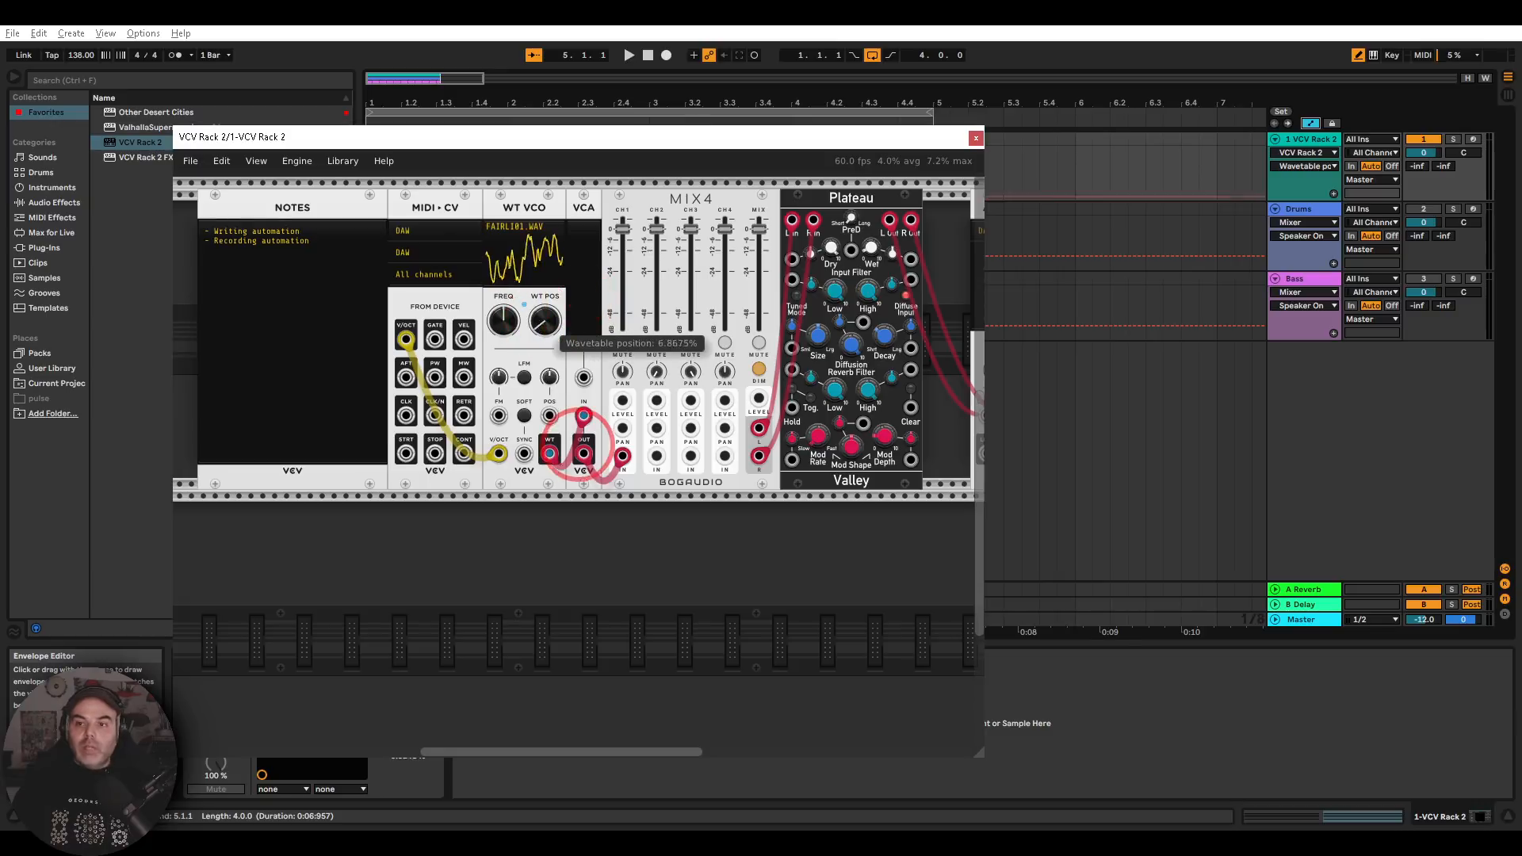
{"action": "left_click", "coordinate": [1120, 191]}
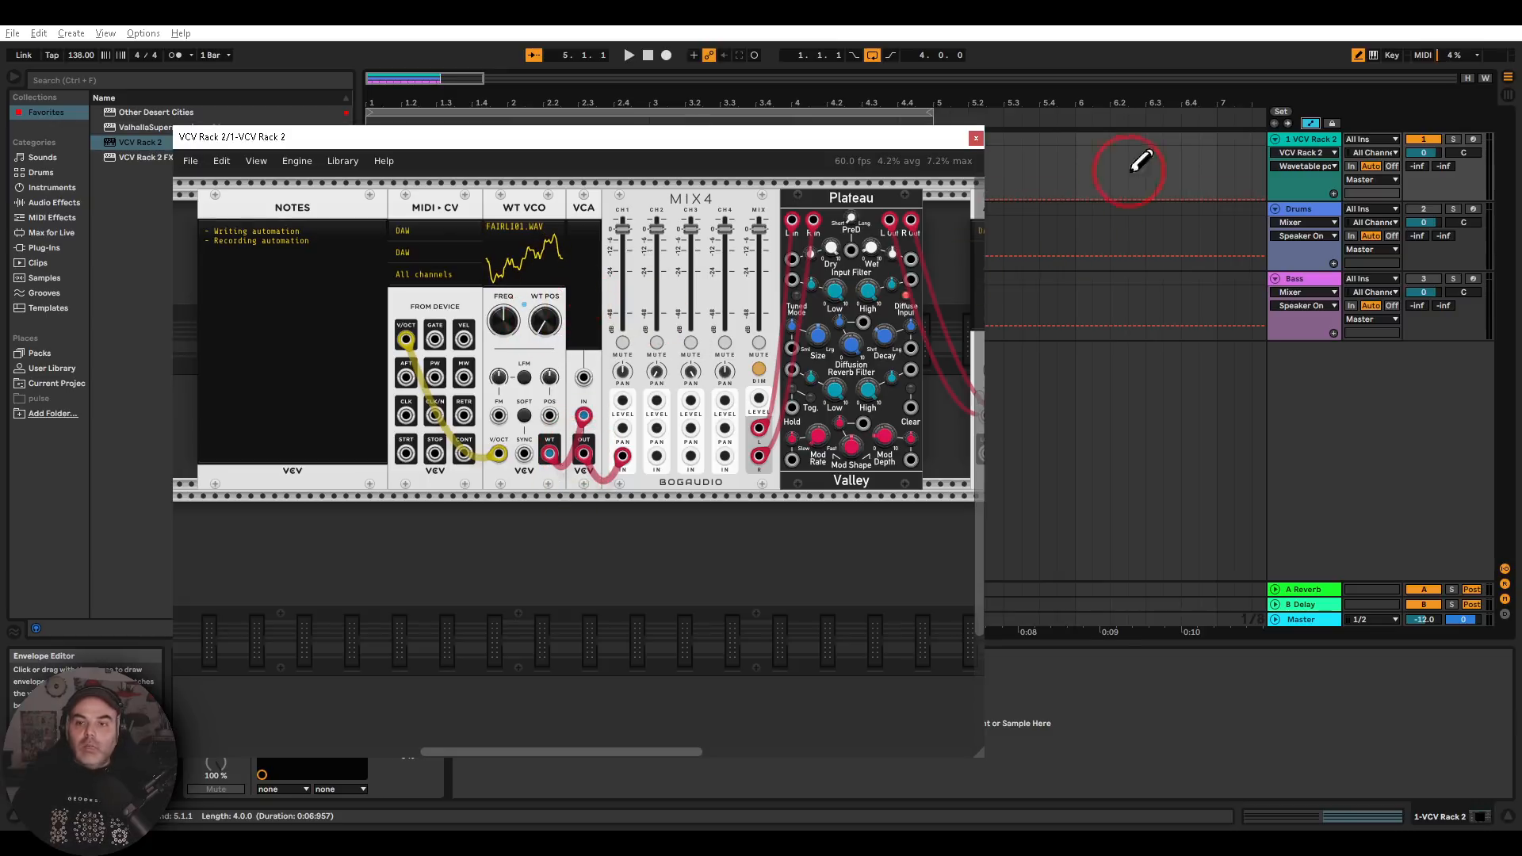
{"action": "mouse_move", "coordinate": [534, 323]}
{"action": "left_mouse_down"}
{"action": "mouse_move", "coordinate": [580, 449]}
{"action": "mouse_move", "coordinate": [690, 264]}
{"action": "left_mouse_up"}
{"action": "left_click_drag", "start_coordinate": [1055, 122], "coordinate": [1056, 165]}
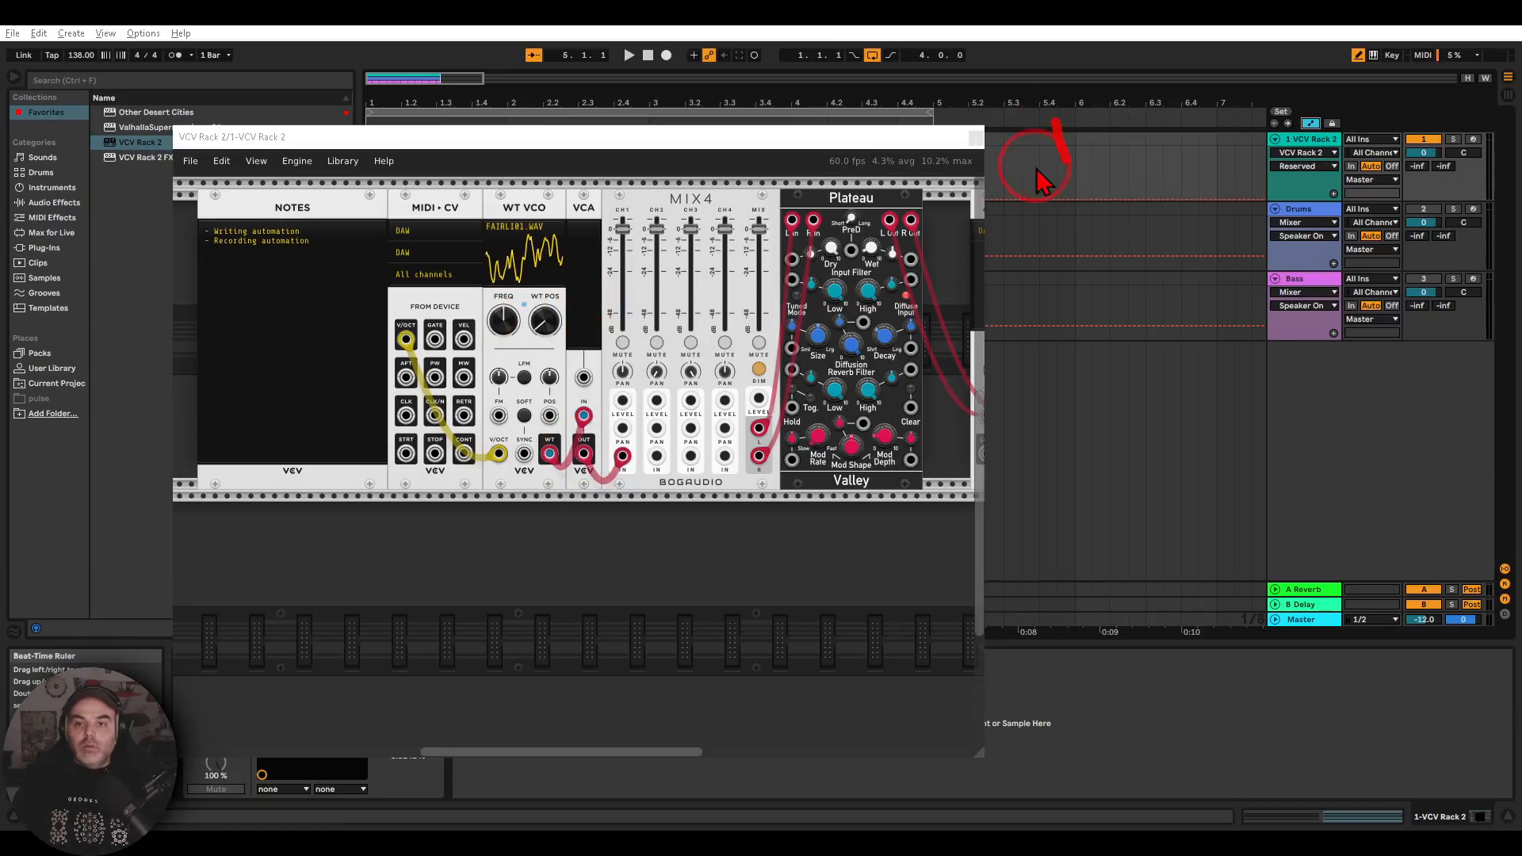
Adjust the VCA's level to bring that parameter into the VCV Rack 2 track's automation lane, and close the plug-in window
{"action": "left_click_drag", "start_coordinate": [539, 323], "coordinate": [575, 463]}
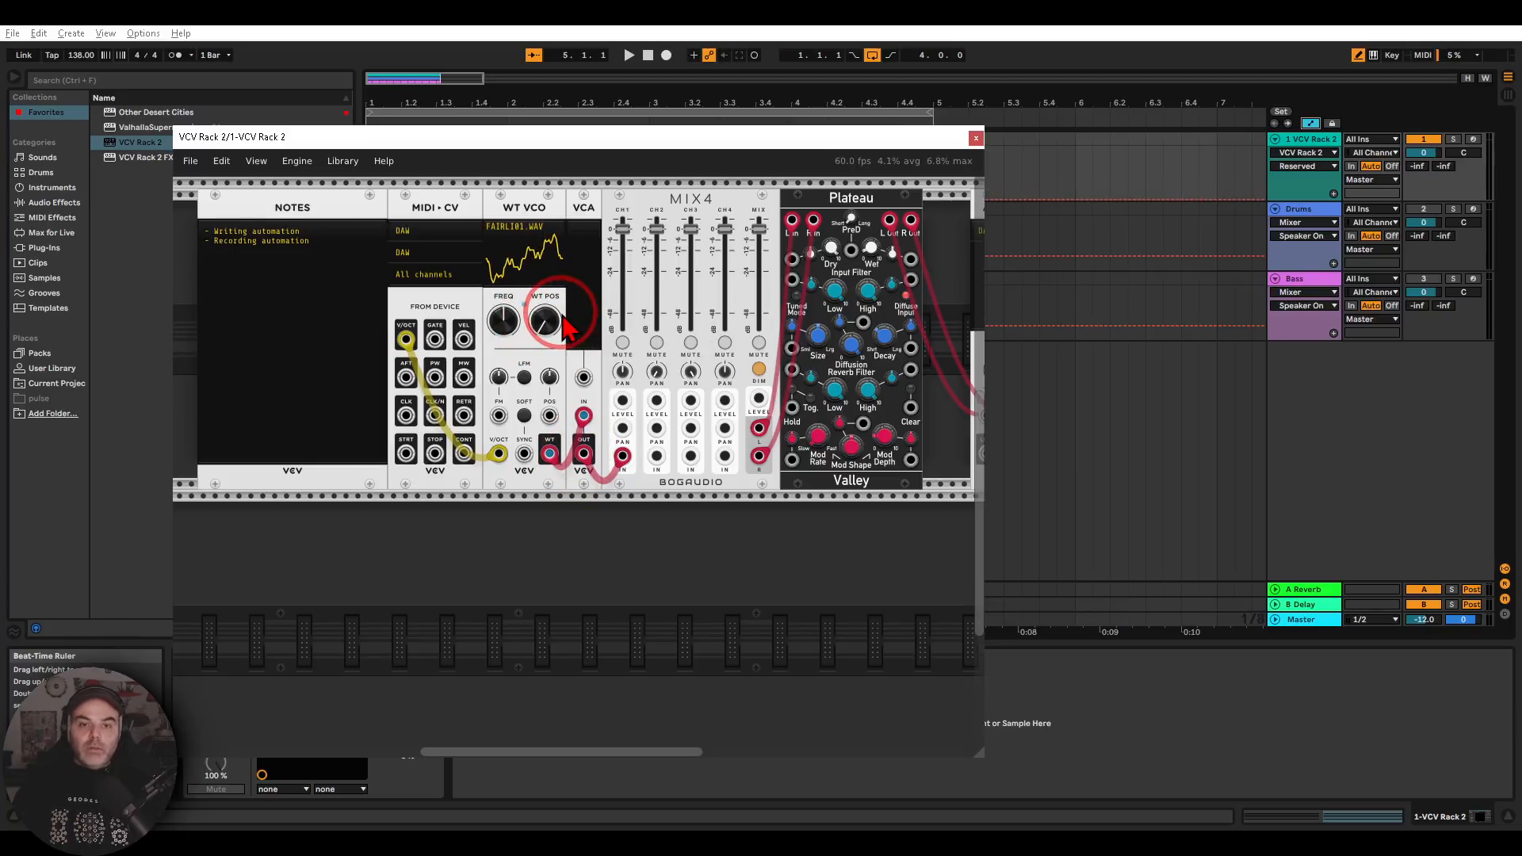
{"action": "left_click_drag", "start_coordinate": [584, 342], "coordinate": [581, 507]}
{"action": "left_click_drag", "start_coordinate": [579, 453], "coordinate": [579, 455]}
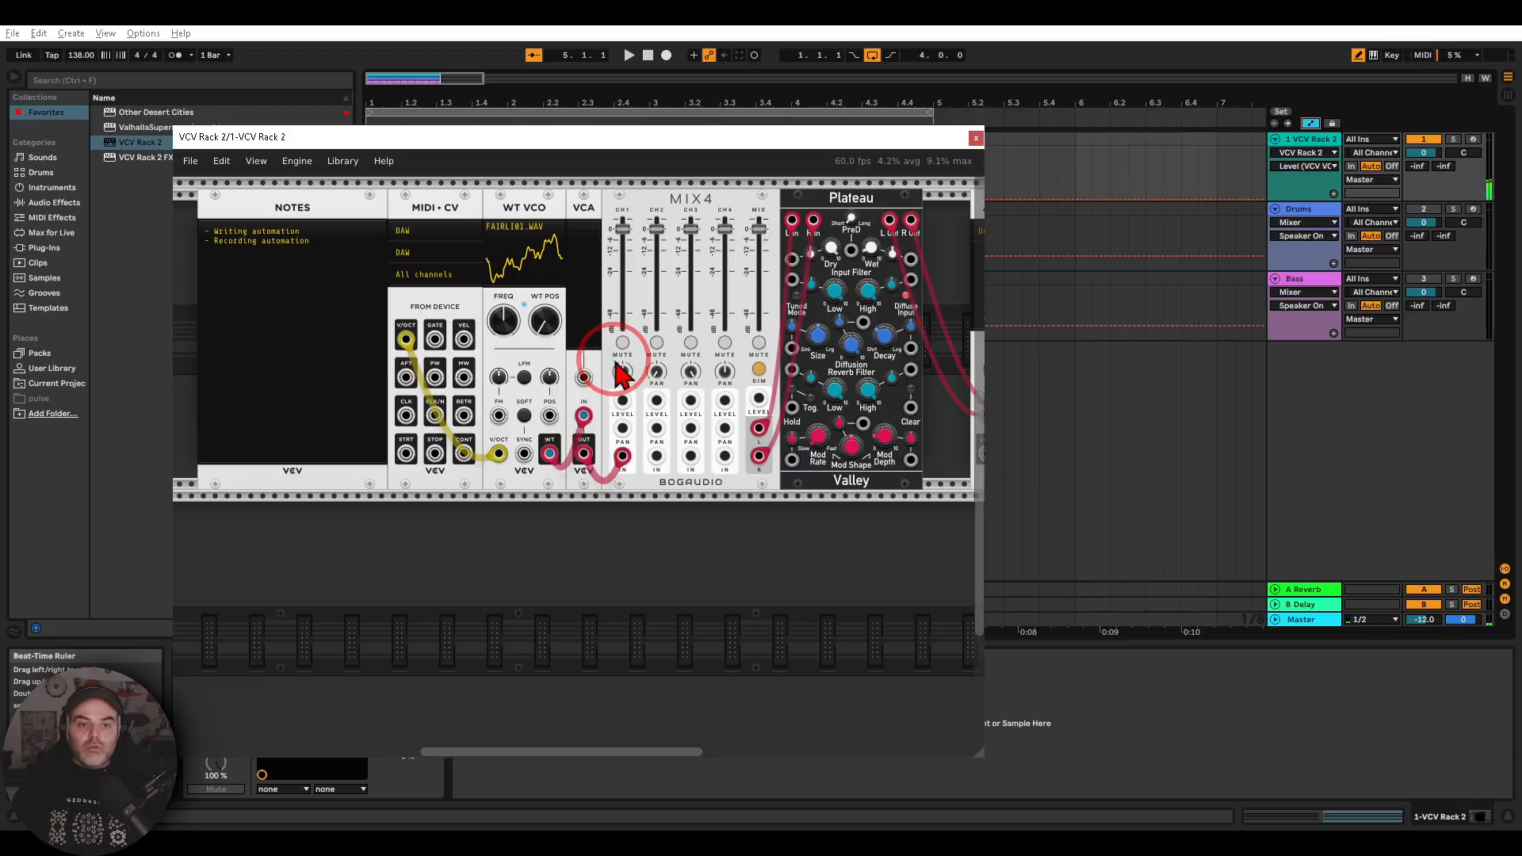
{"action": "left_click_drag", "start_coordinate": [588, 349], "coordinate": [579, 454]}
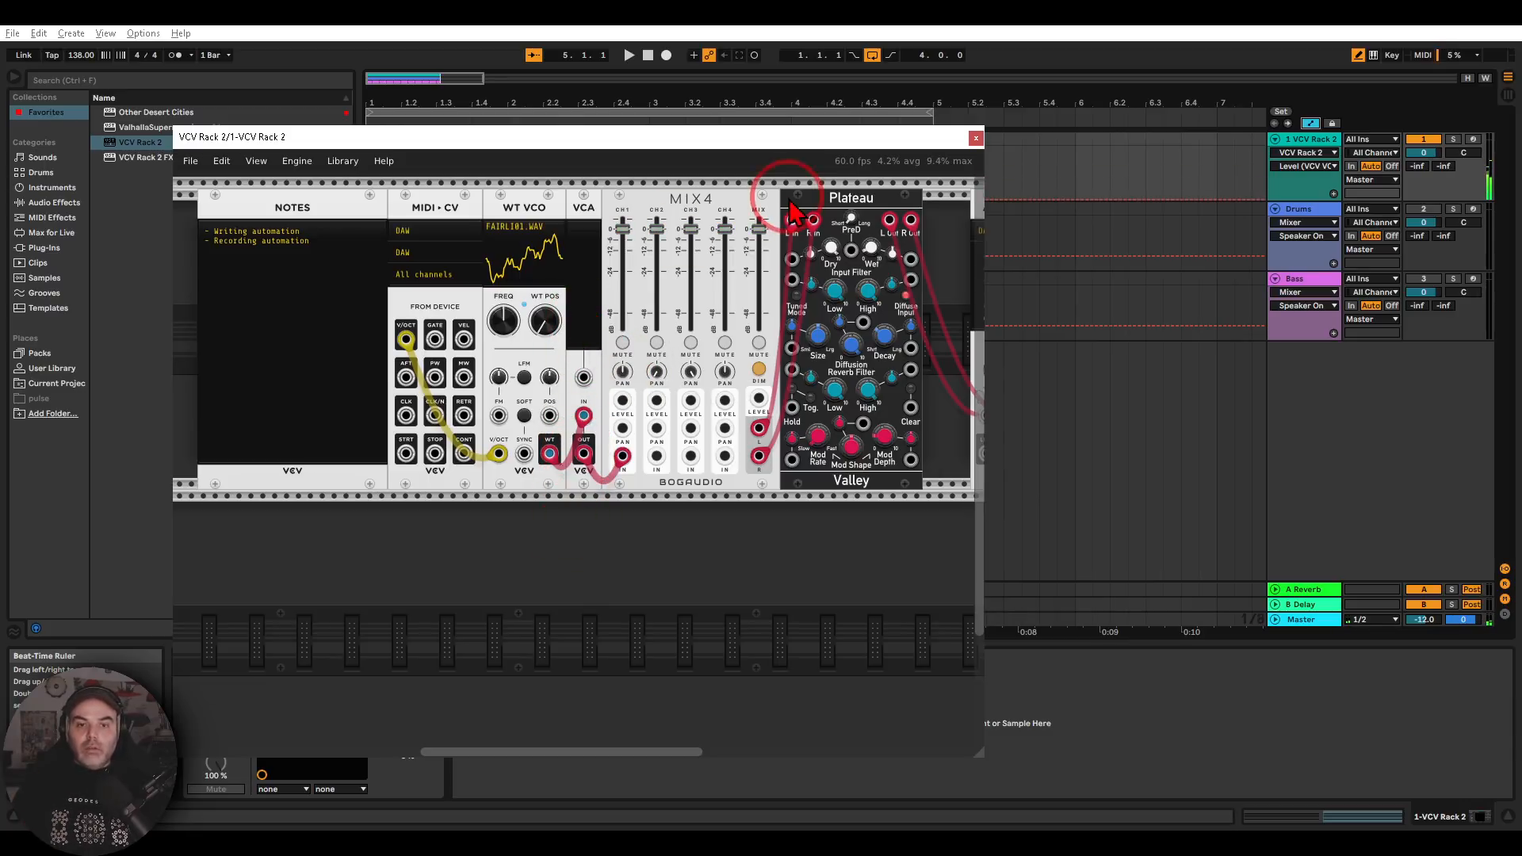
{"action": "left_click", "coordinate": [976, 139]}
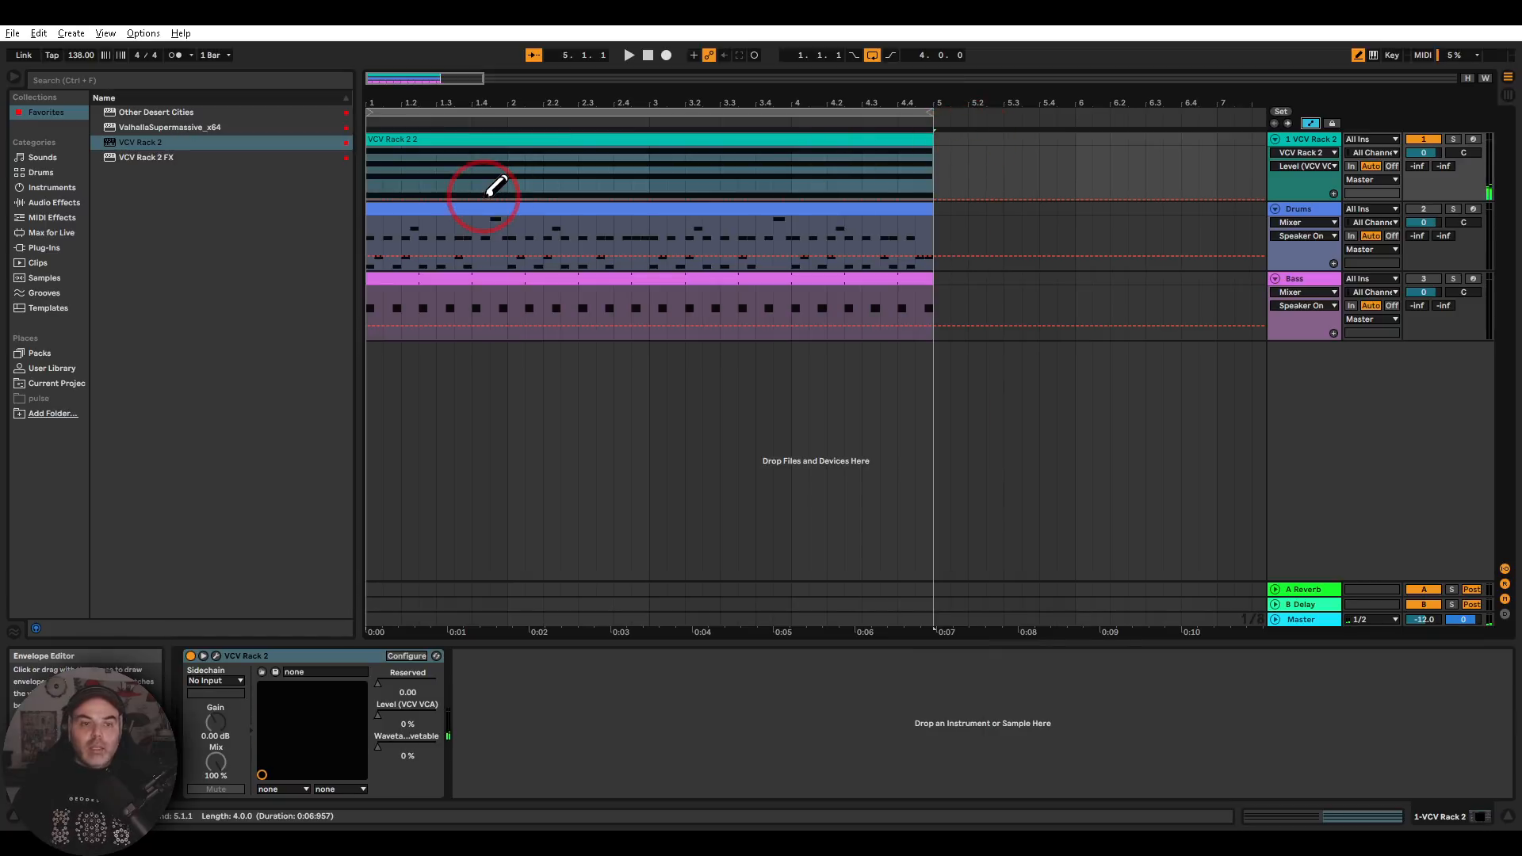
Insert a sine shape into the VCA Level automation lane and redraw it freehand as repeated waves across the four-bar clip
{"action": "right_click", "coordinate": [489, 190]}
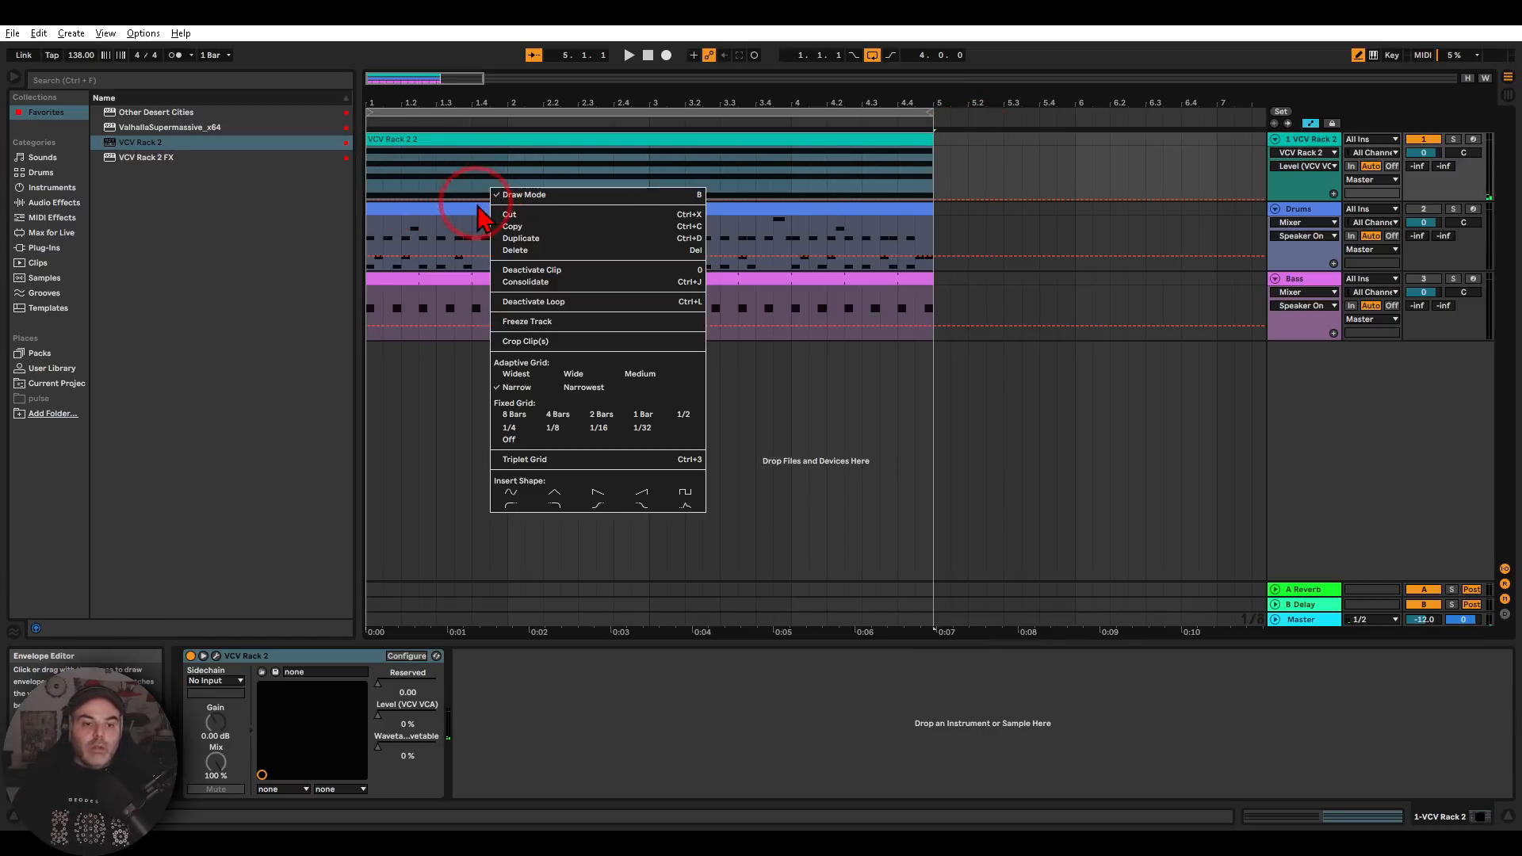
{"action": "left_click", "coordinate": [511, 493]}
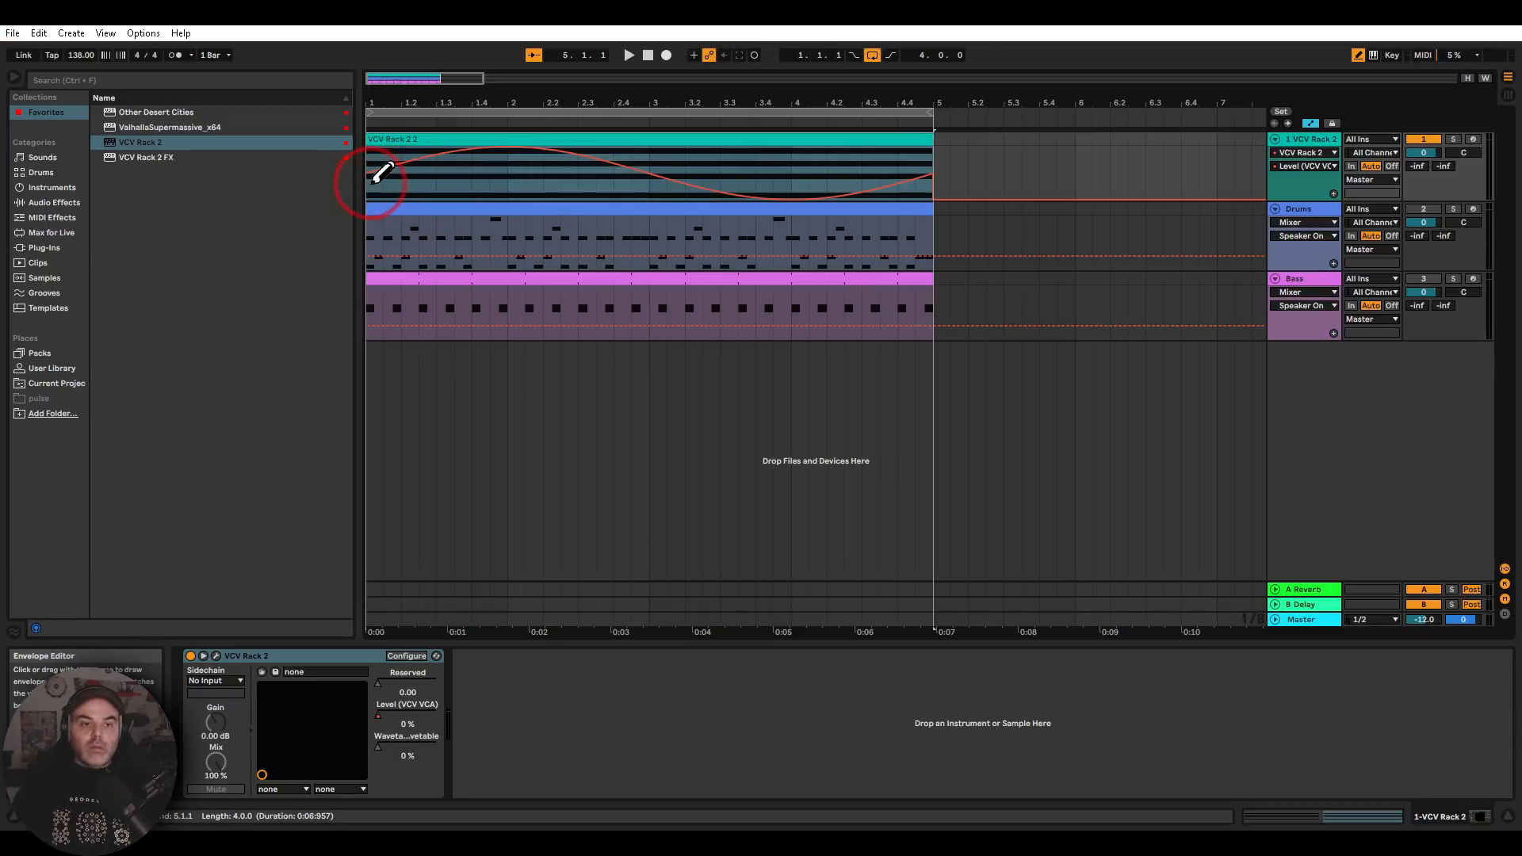
{"action": "mouse_move", "coordinate": [397, 174]}
{"action": "left_mouse_down"}
{"action": "mouse_move", "coordinate": [452, 153]}
{"action": "mouse_move", "coordinate": [557, 187]}
{"action": "mouse_move", "coordinate": [809, 170]}
{"action": "mouse_move", "coordinate": [928, 196]}
{"action": "left_mouse_up"}
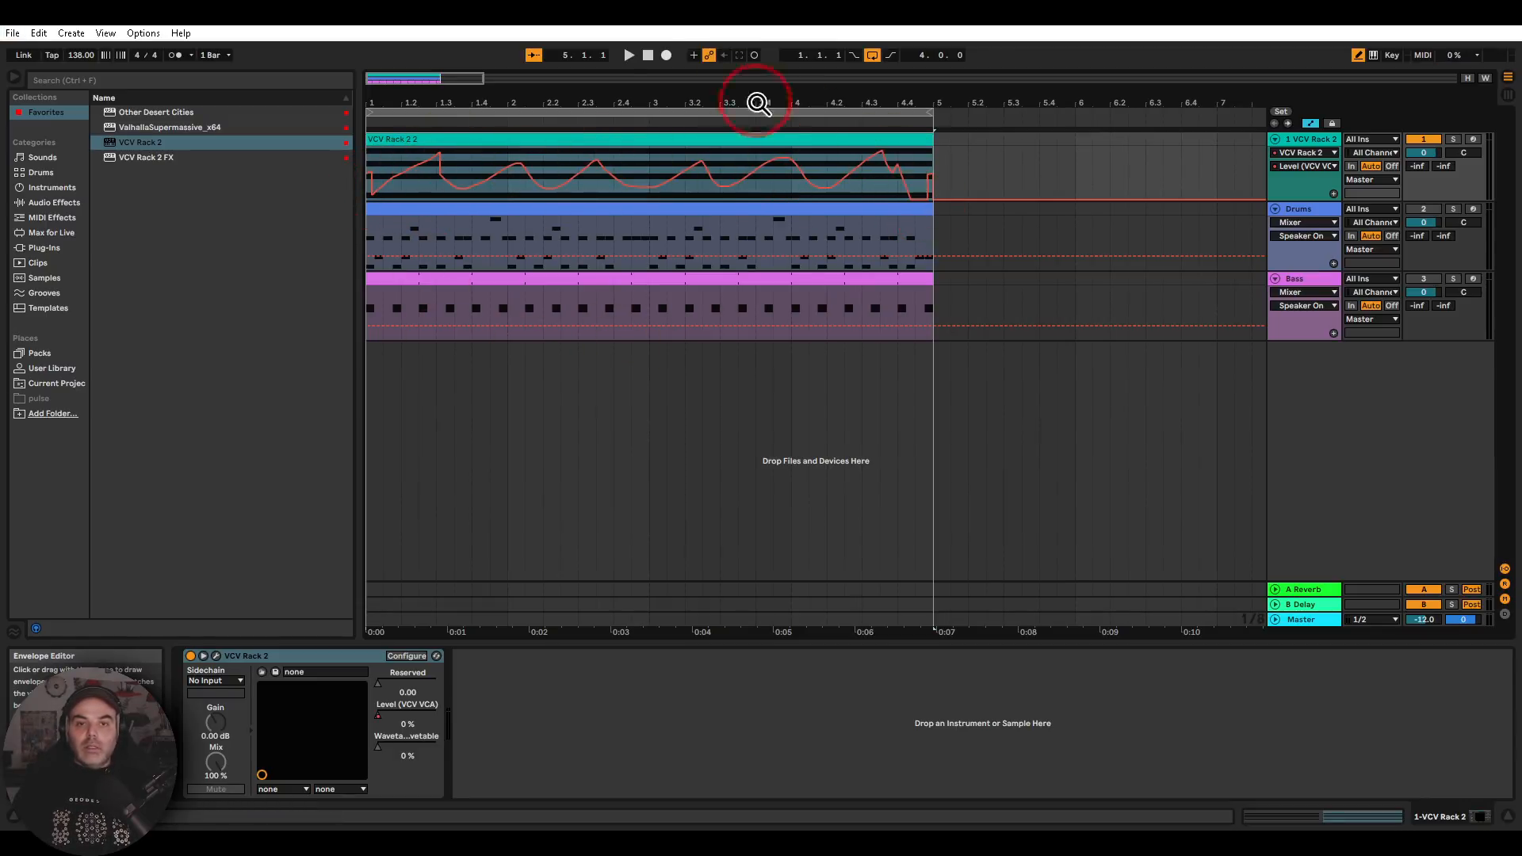
Play the arrangement and check in the plug-in window how the VCA's level follows the drawn automation
{"action": "left_click", "coordinate": [629, 56]}
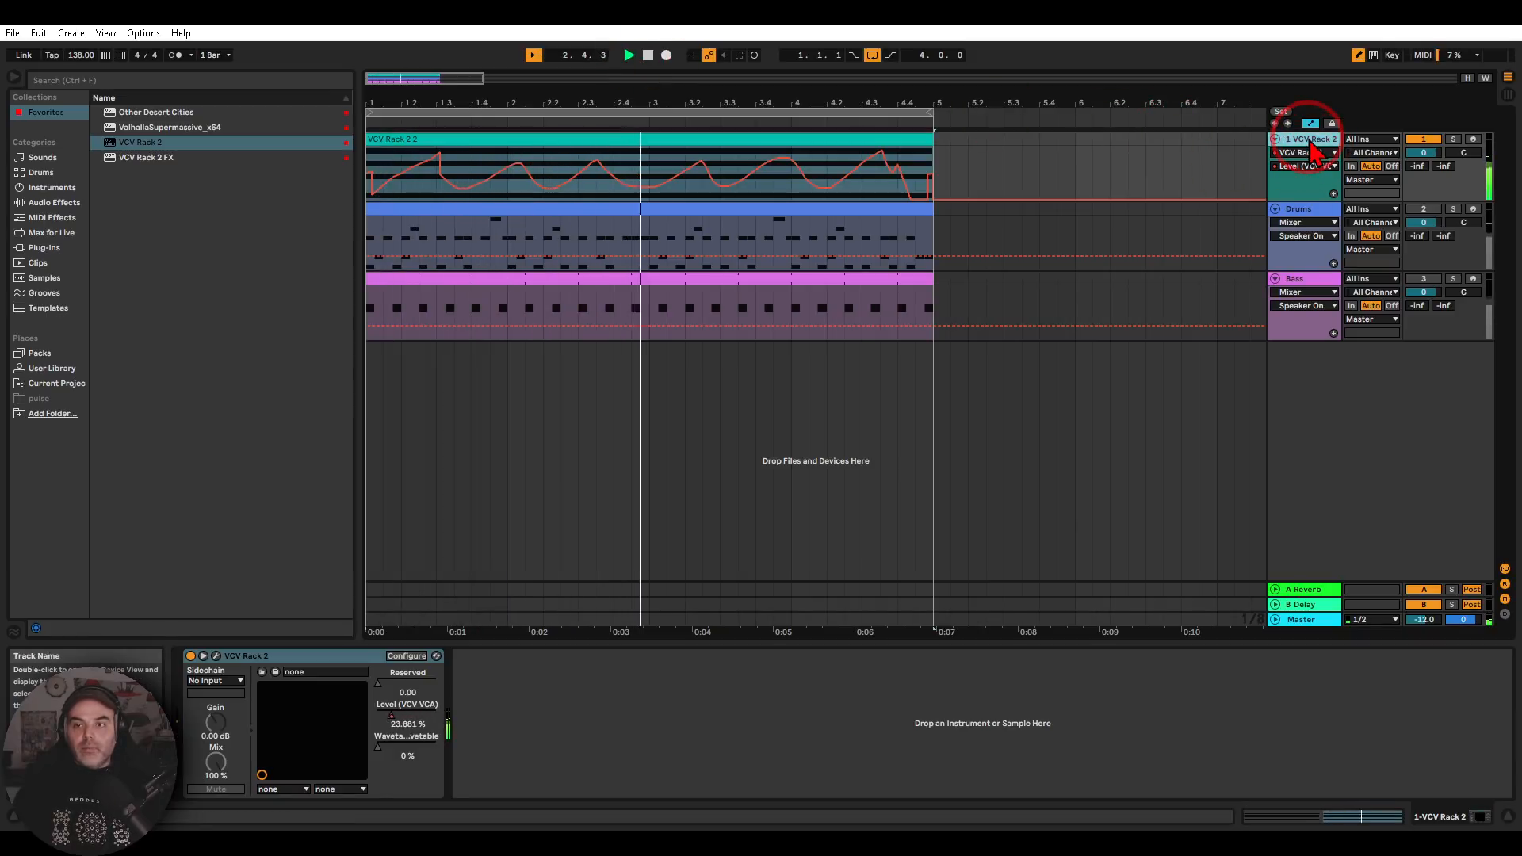
{"action": "left_click", "coordinate": [216, 655]}
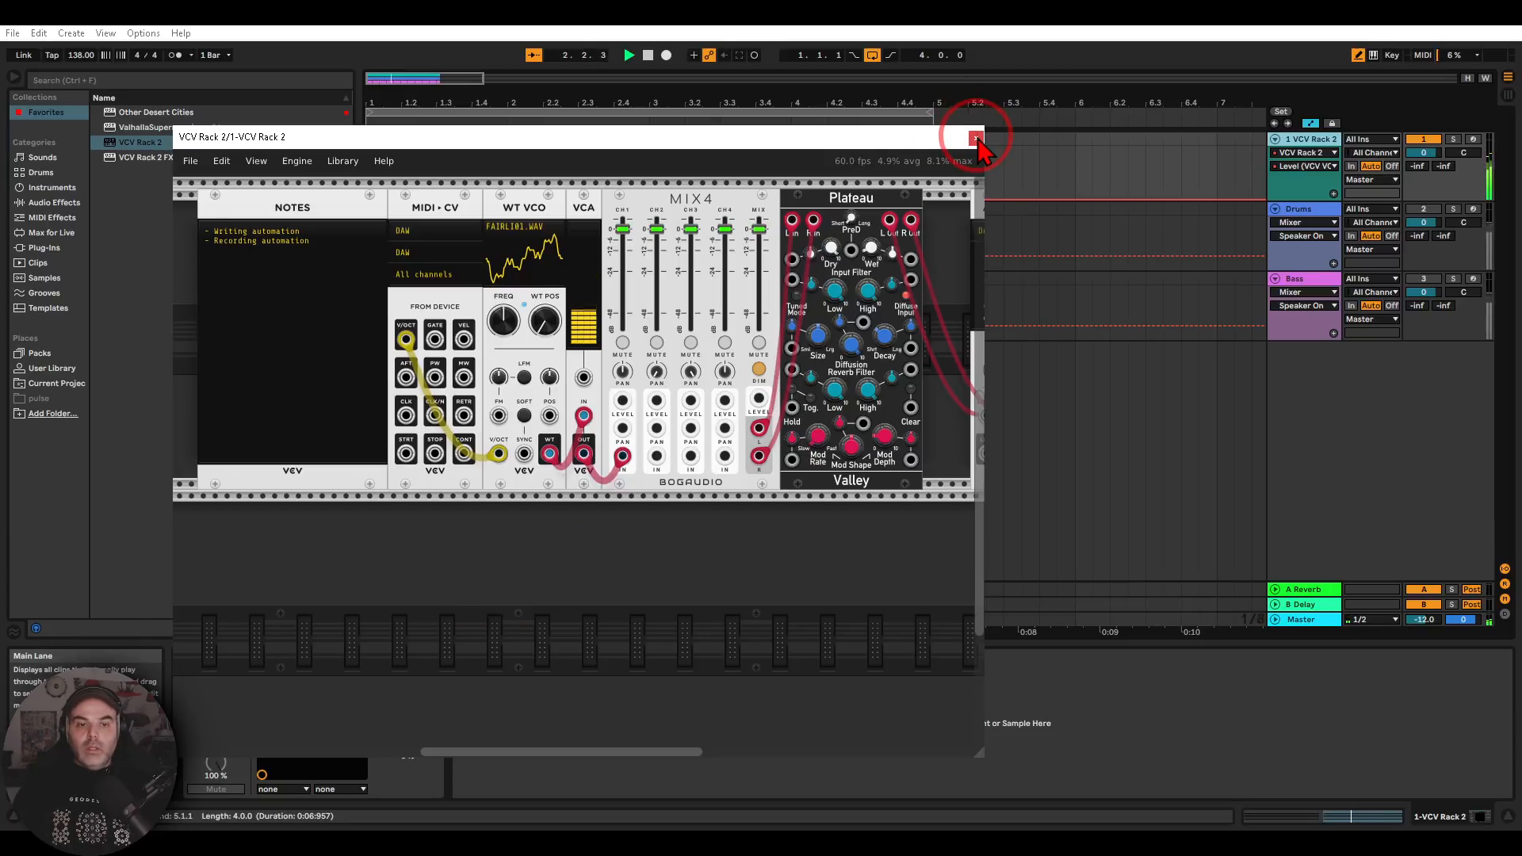
{"action": "left_click", "coordinate": [976, 138]}
Redraw the VCA Level automation as separate swells across the four bars and activate the Drums and Bass tracks
{"action": "mouse_move", "coordinate": [401, 204]}
{"action": "left_mouse_down"}
{"action": "mouse_move", "coordinate": [401, 177]}
{"action": "mouse_move", "coordinate": [363, 203]}
{"action": "mouse_move", "coordinate": [434, 169]}
{"action": "mouse_move", "coordinate": [543, 192]}
{"action": "mouse_move", "coordinate": [655, 156]}
{"action": "mouse_move", "coordinate": [792, 146]}
{"action": "mouse_move", "coordinate": [956, 225]}
{"action": "left_mouse_up"}
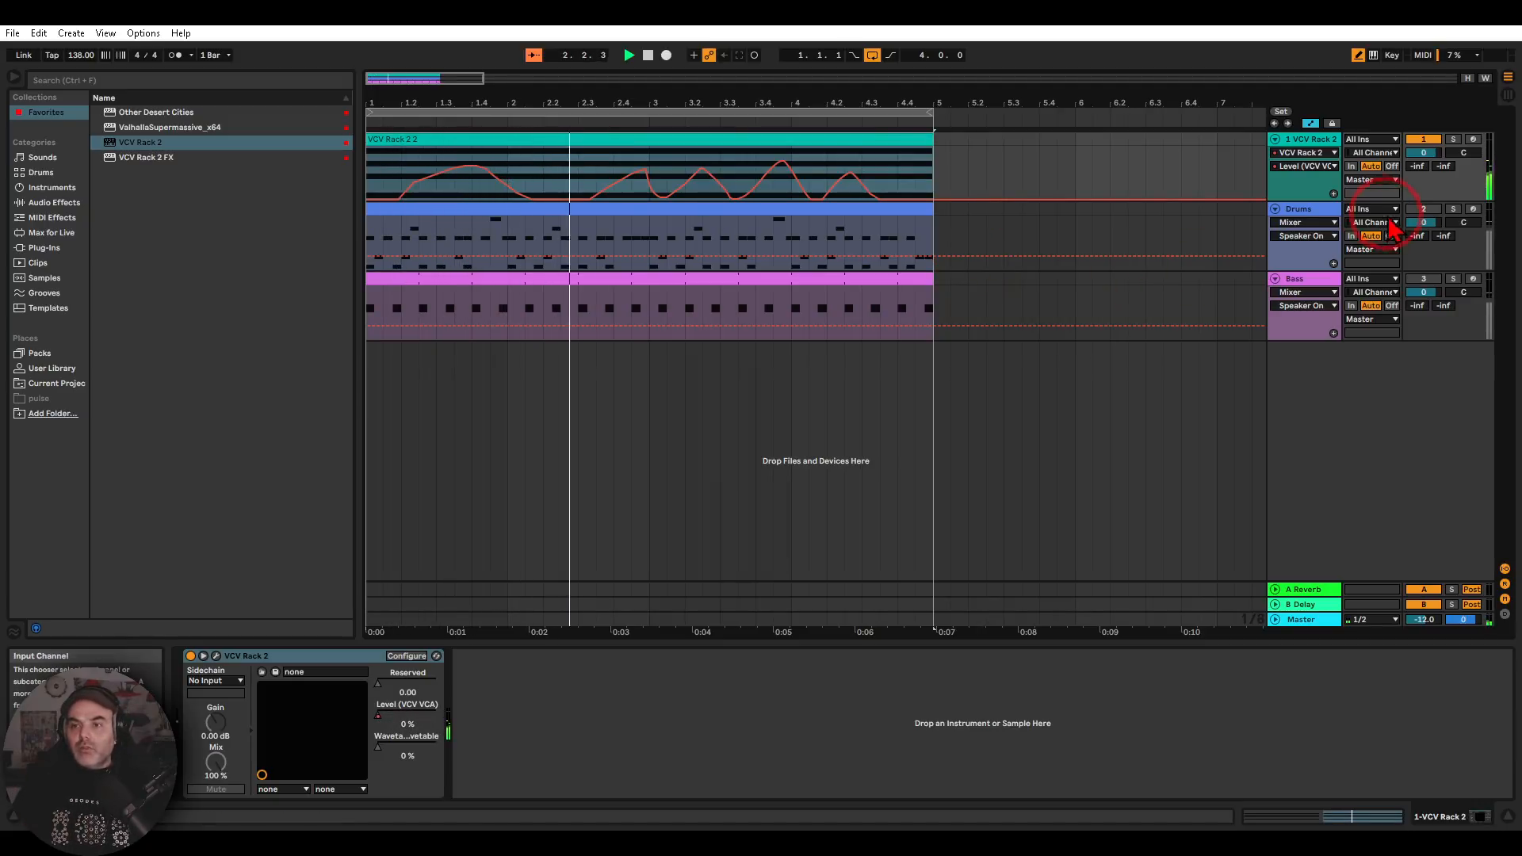
{"action": "left_click", "coordinate": [1337, 216]}
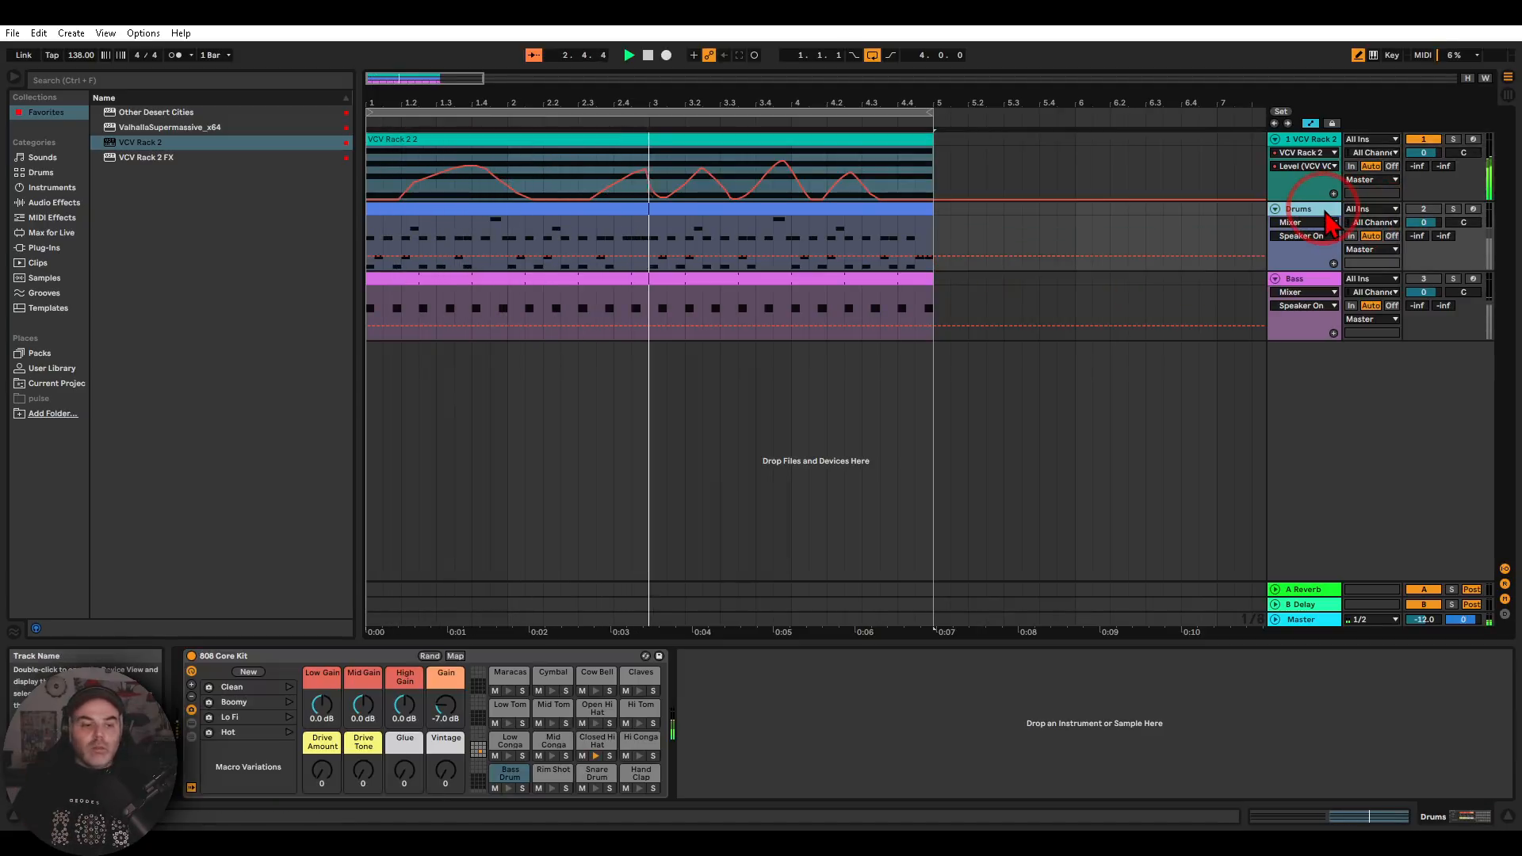
{"action": "left_click", "coordinate": [1422, 210]}
{"action": "left_click", "coordinate": [1421, 281]}
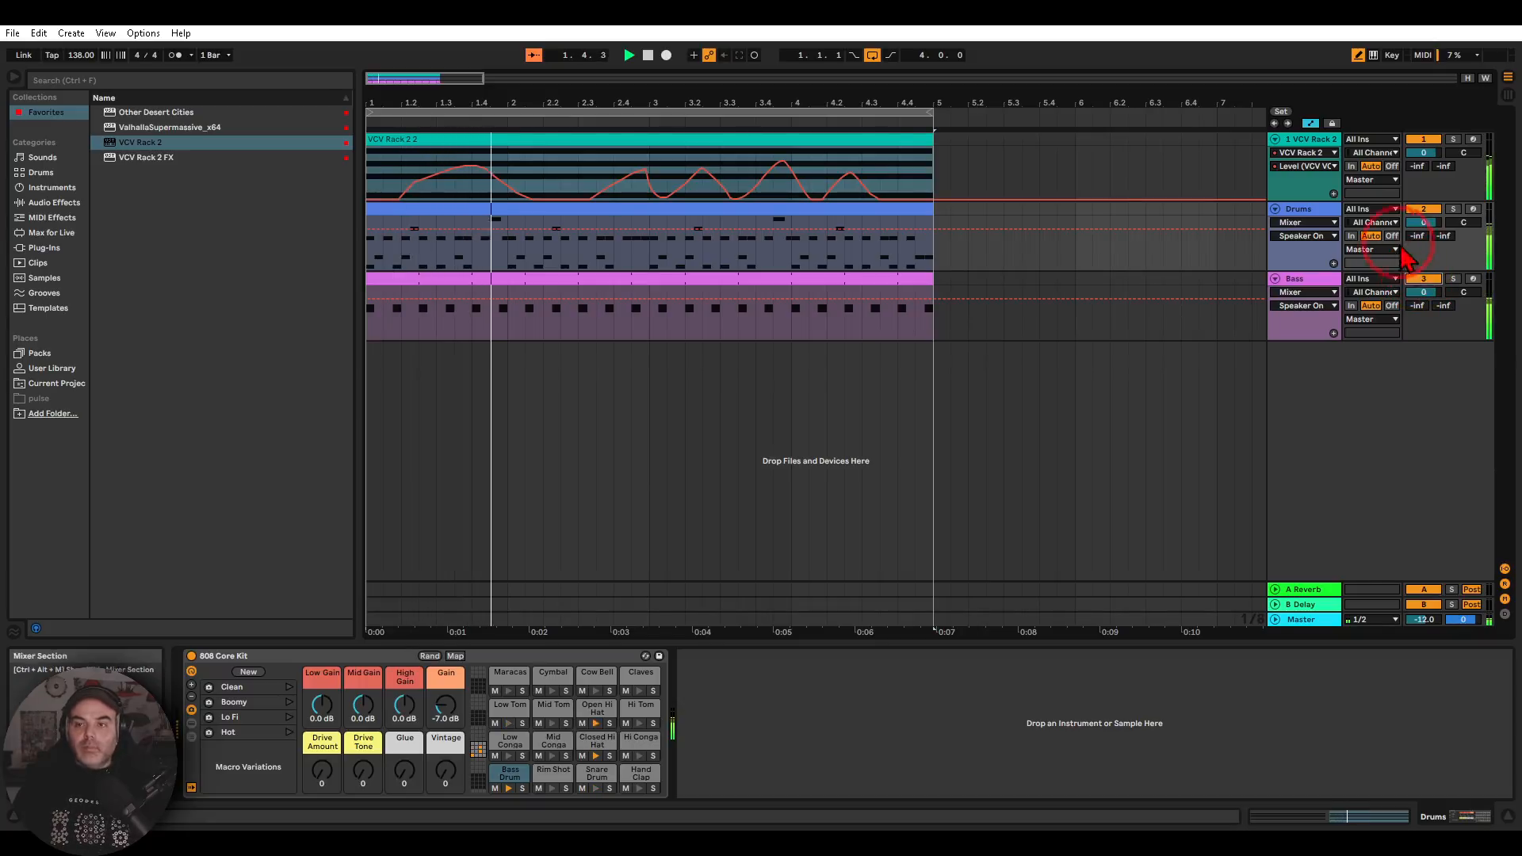
Reopen the VCV Rack 2 window clear of the automation lane and turn the WT VCO's wavetable position to show it there
{"action": "left_click", "coordinate": [1328, 157]}
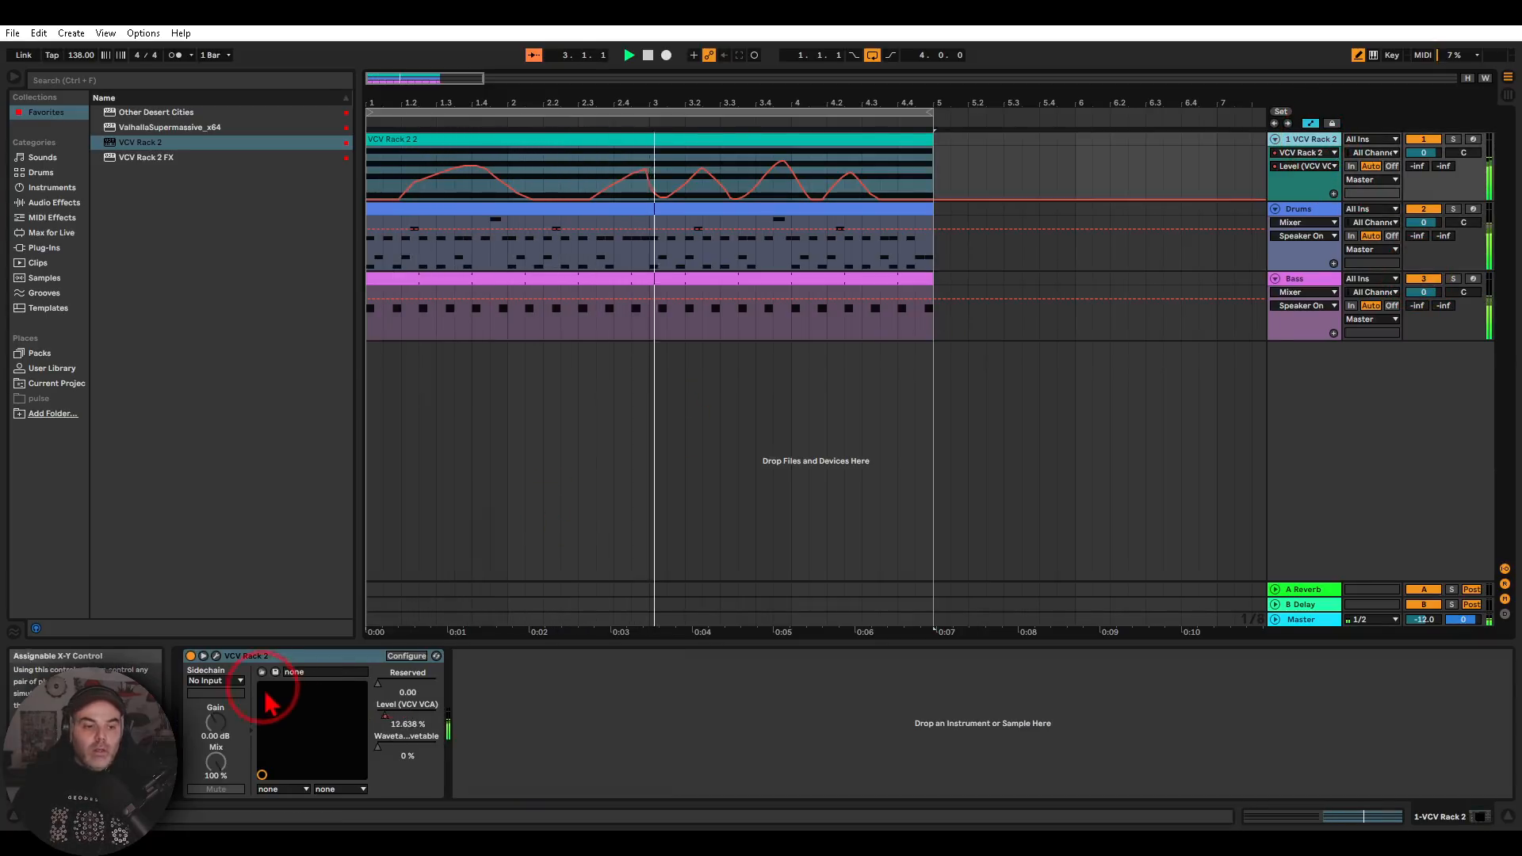
{"action": "left_click", "coordinate": [216, 656]}
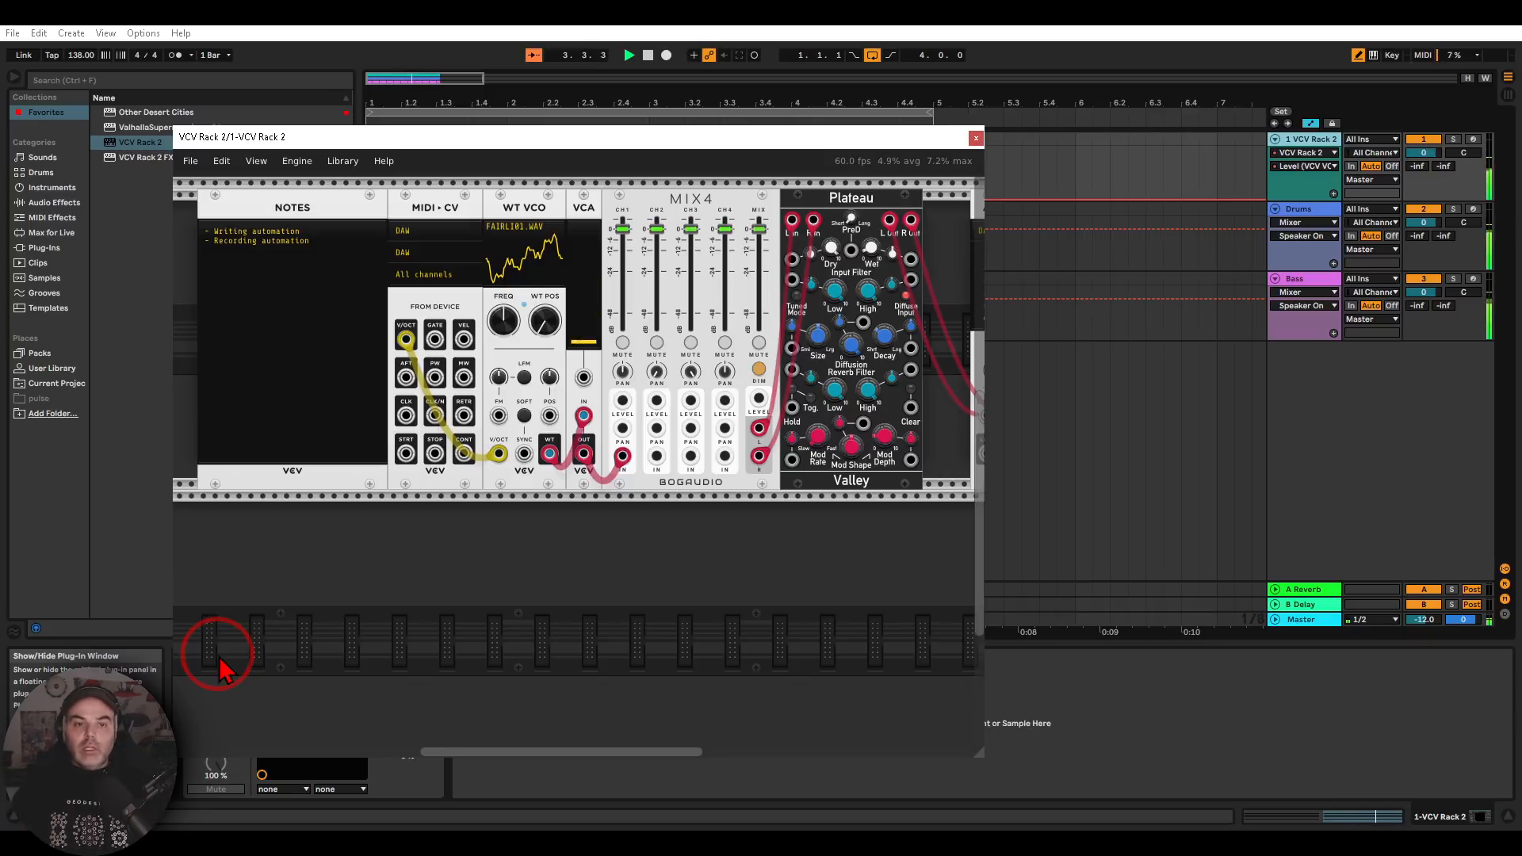
{"action": "left_click_drag", "start_coordinate": [554, 142], "coordinate": [766, 277]}
{"action": "left_click_drag", "start_coordinate": [755, 448], "coordinate": [790, 583]}
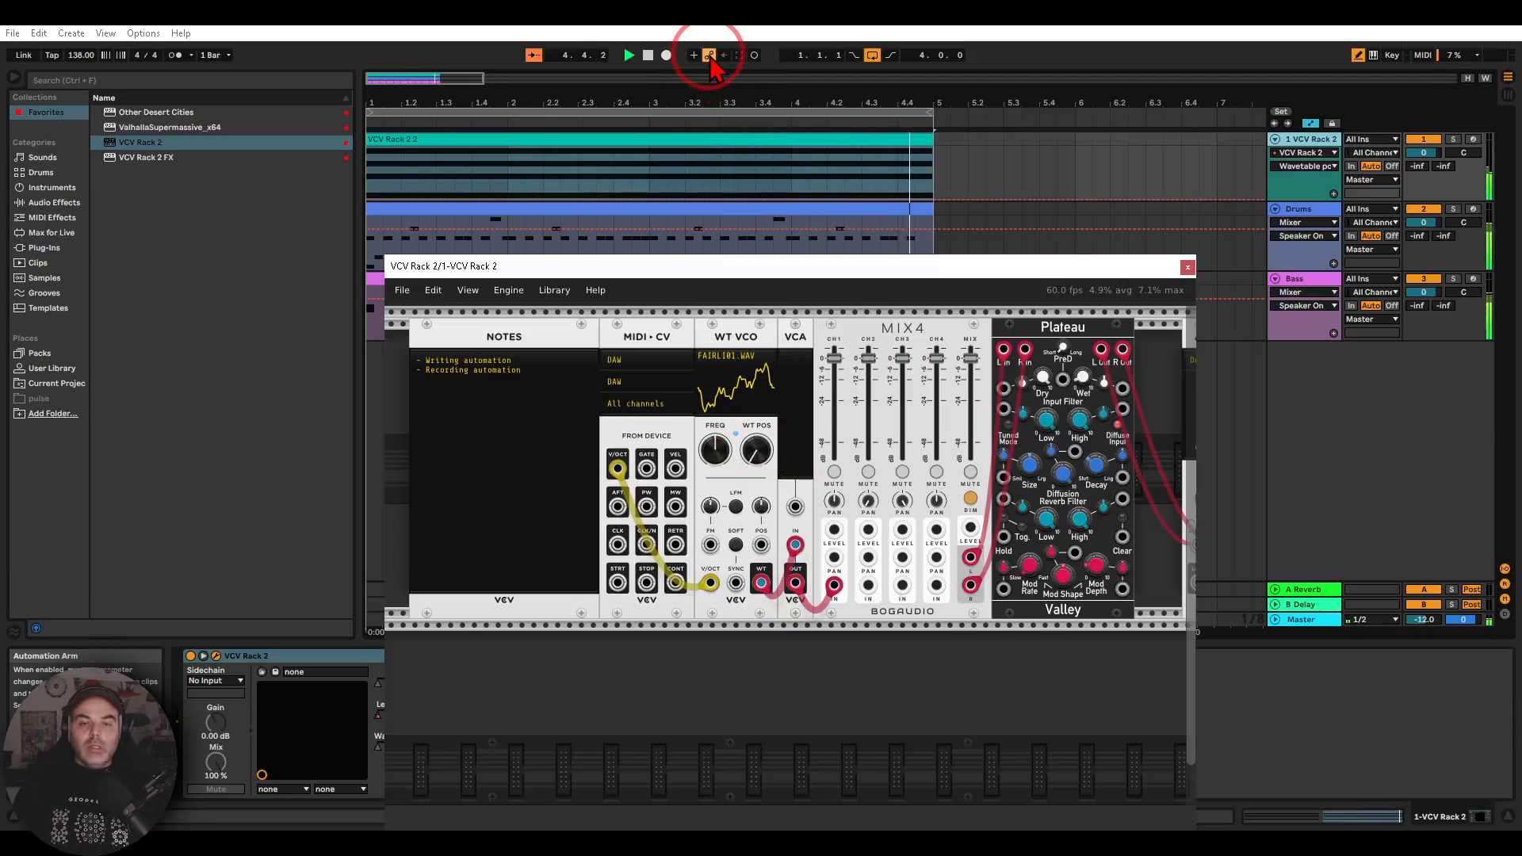
Record automation of the WT VCO's wavetable position by sweeping the knob during playback, and end the recording
{"action": "left_click", "coordinate": [669, 61]}
{"action": "mouse_move", "coordinate": [757, 450]}
{"action": "left_mouse_down"}
{"action": "mouse_move", "coordinate": [782, 577]}
{"action": "mouse_move", "coordinate": [788, 555]}
{"action": "mouse_move", "coordinate": [795, 578]}
{"action": "mouse_move", "coordinate": [781, 603]}
{"action": "mouse_move", "coordinate": [816, 525]}
{"action": "left_mouse_up"}
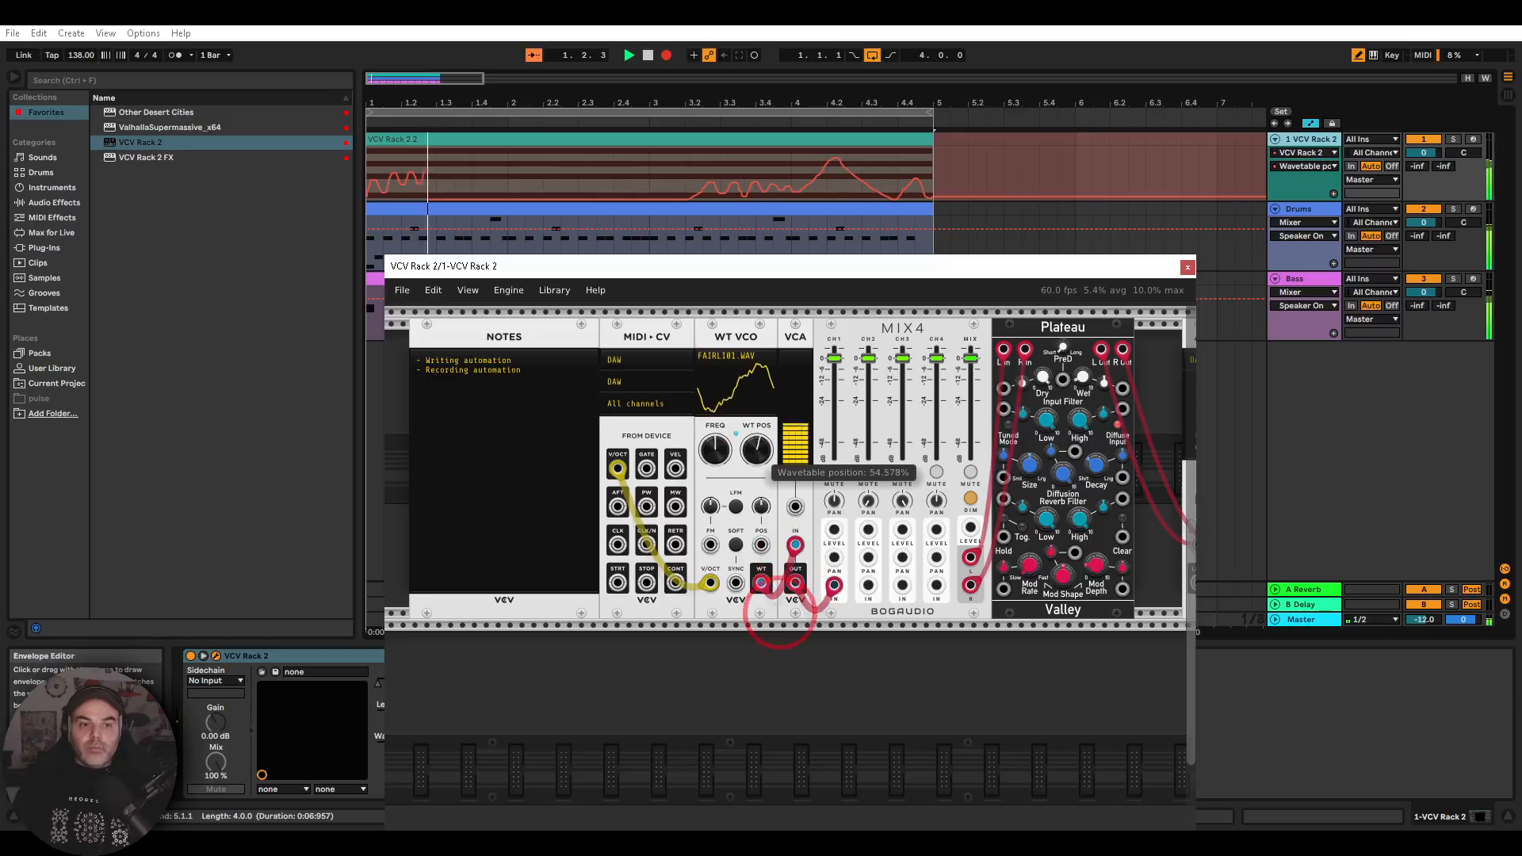
{"action": "mouse_move", "coordinate": [754, 646]}
{"action": "left_mouse_down"}
{"action": "mouse_move", "coordinate": [765, 579]}
{"action": "mouse_move", "coordinate": [791, 545]}
{"action": "mouse_move", "coordinate": [759, 642]}
{"action": "left_mouse_up"}
{"action": "left_click_drag", "start_coordinate": [781, 572], "coordinate": [753, 448]}
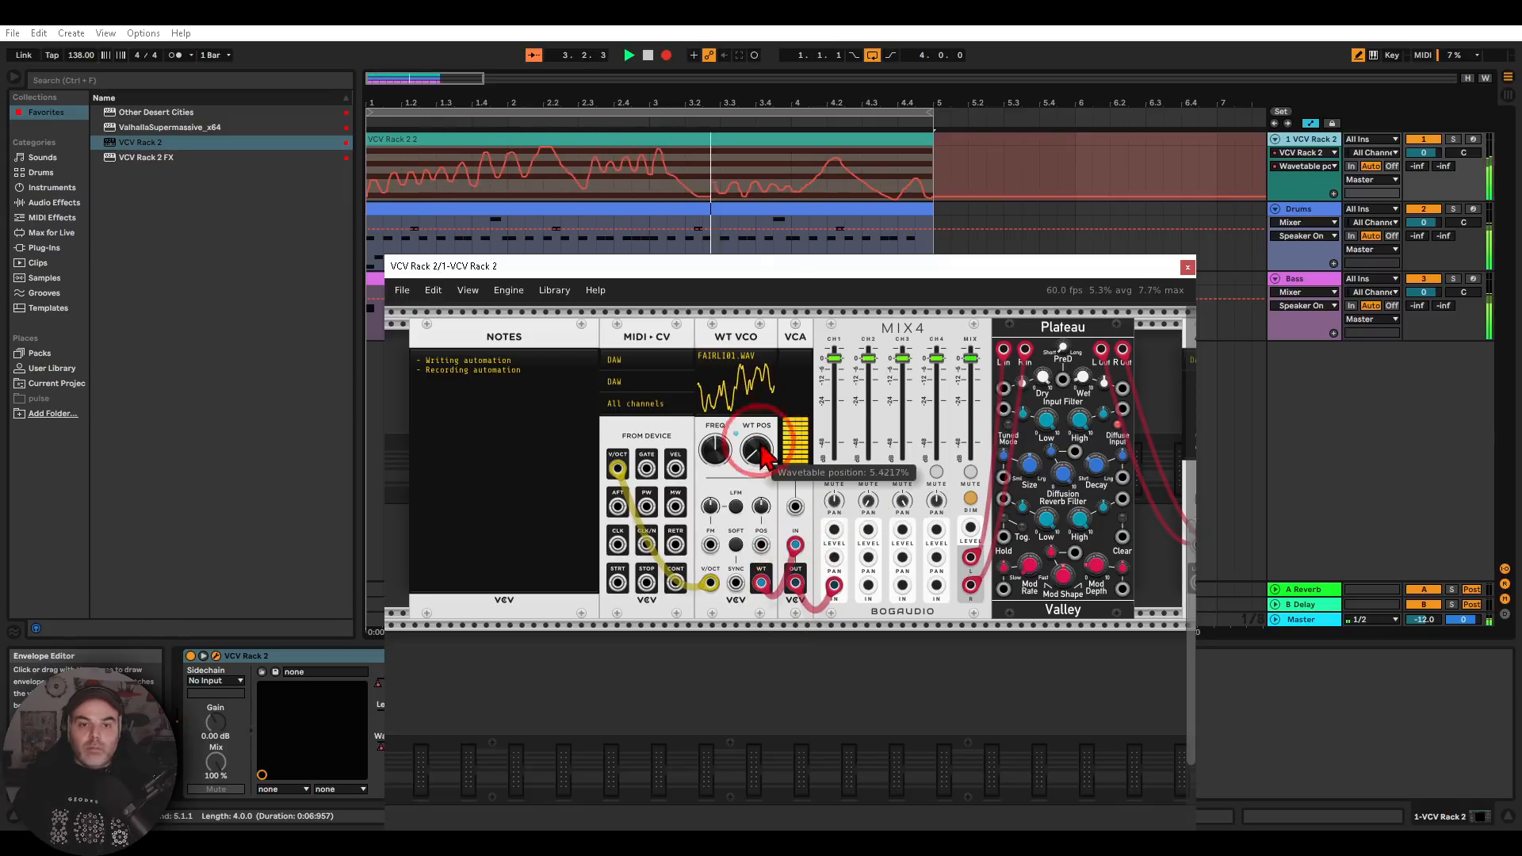
{"action": "left_click", "coordinate": [666, 55]}
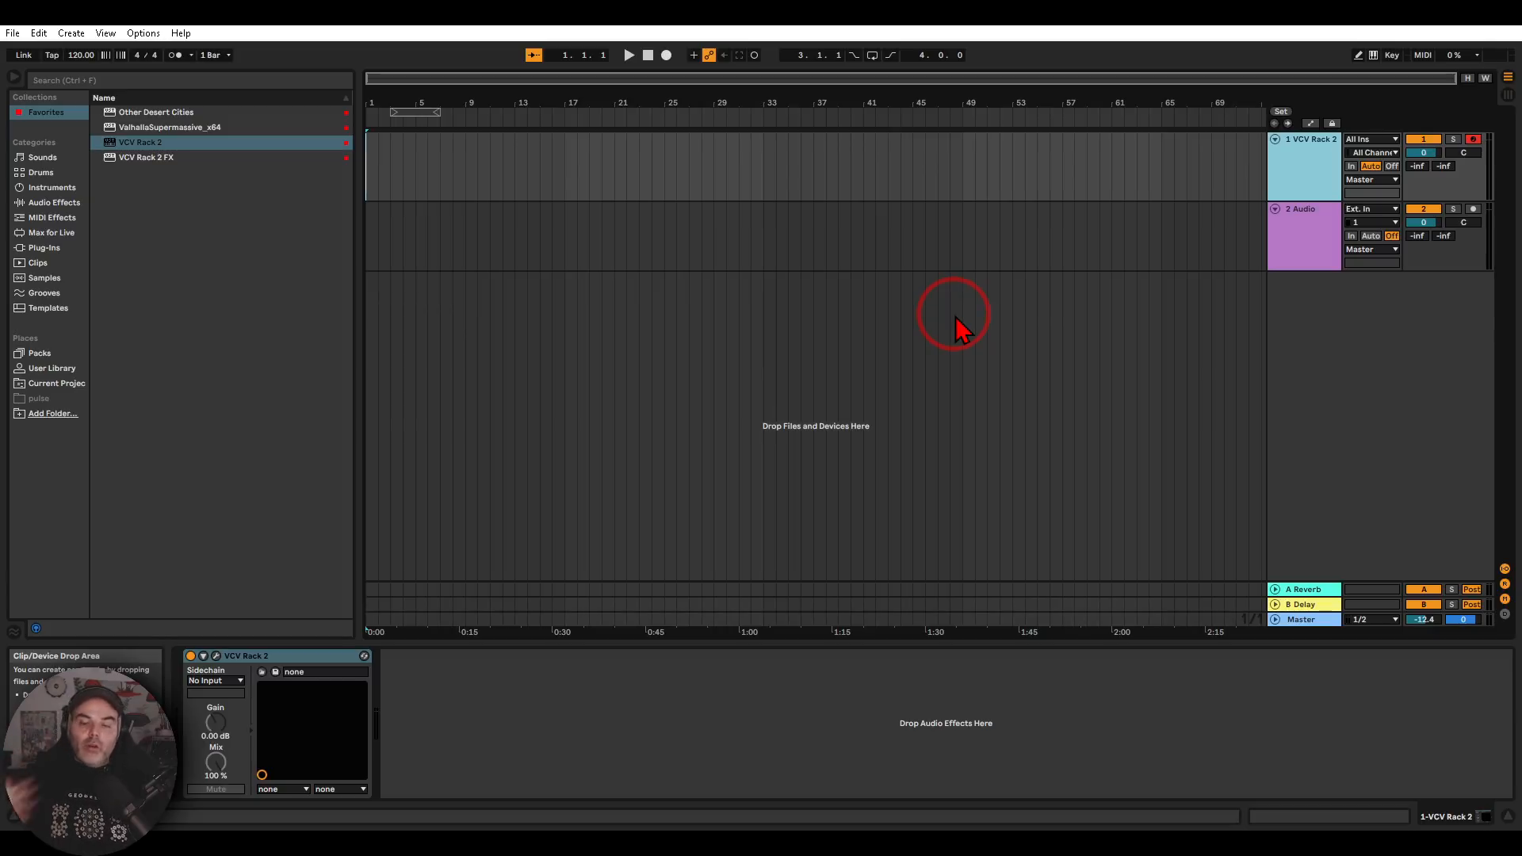
Open the VCV Rack 2 window in the new set, enlarge it and add an Audio 16 module beside Plateau
{"action": "left_click", "coordinate": [217, 657]}
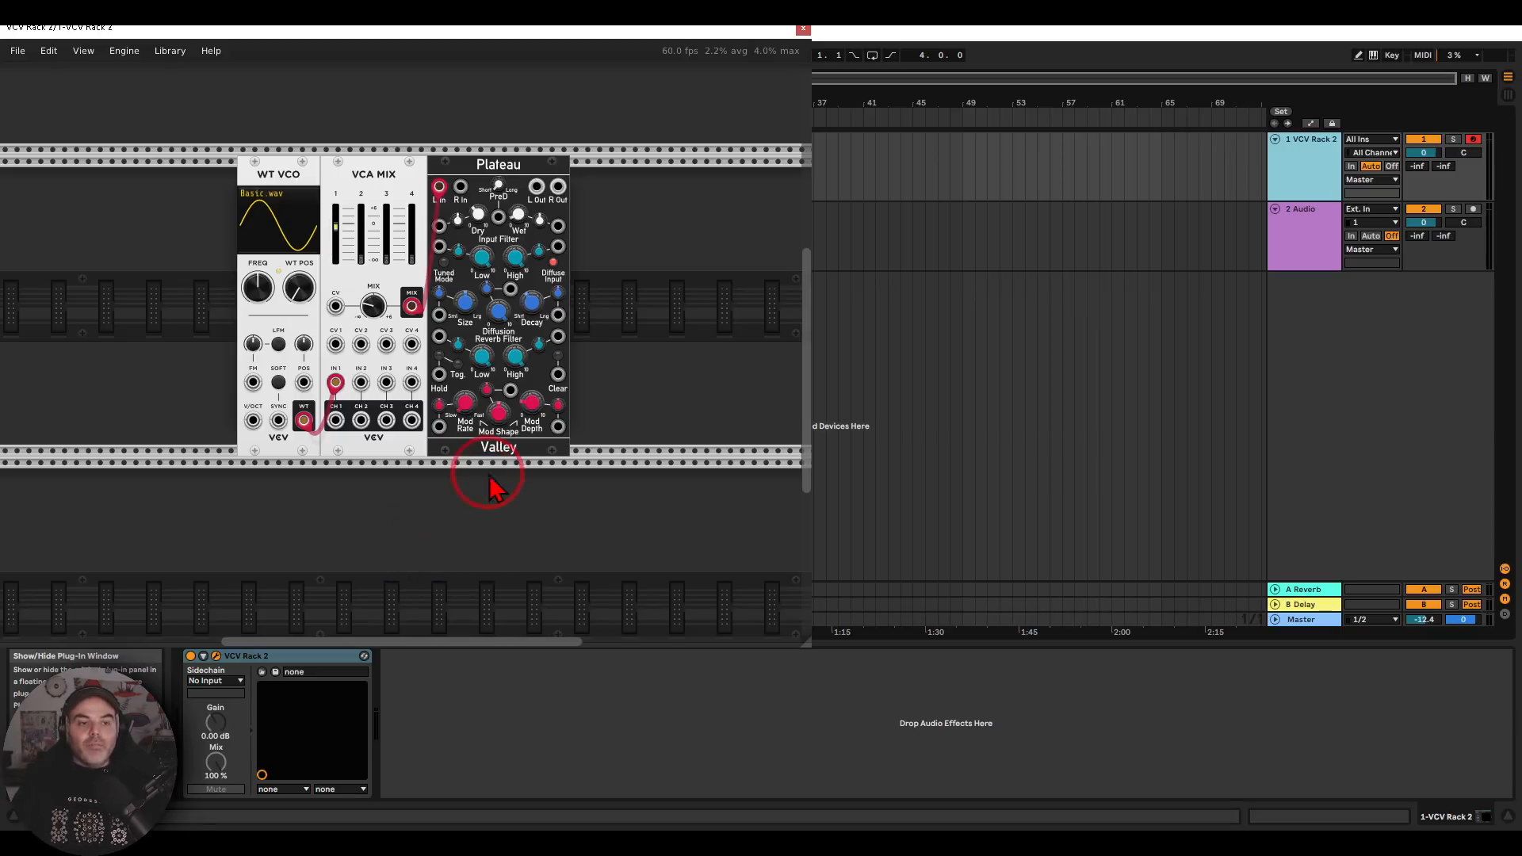
{"action": "mouse_move", "coordinate": [594, 133]}
{"action": "left_mouse_down"}
{"action": "mouse_move", "coordinate": [275, 119]}
{"action": "mouse_move", "coordinate": [488, 325]}
{"action": "mouse_move", "coordinate": [586, 136]}
{"action": "left_mouse_up"}
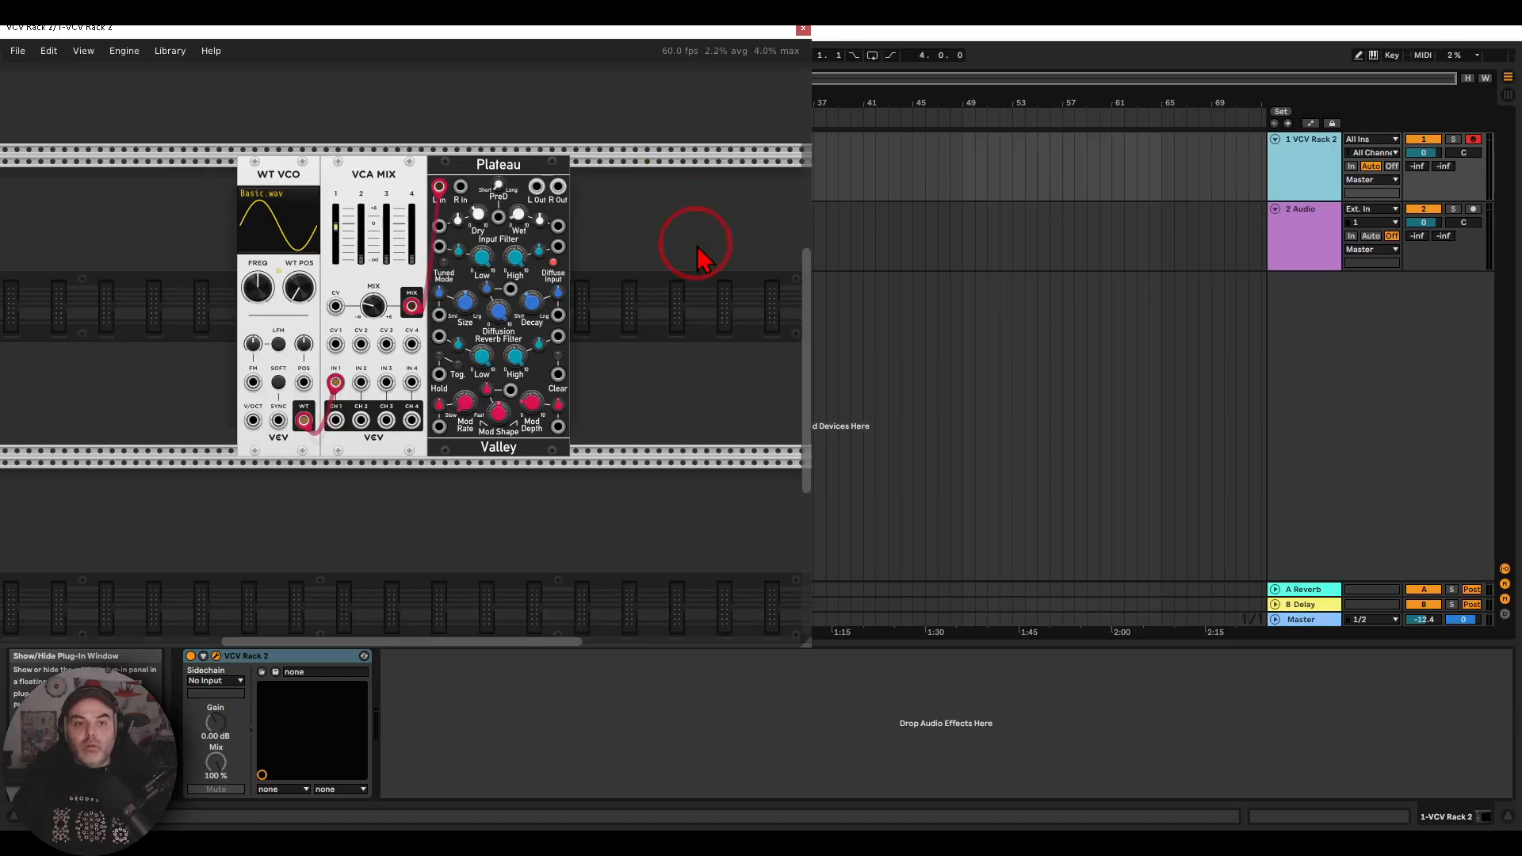
{"action": "left_click_drag", "start_coordinate": [698, 244], "coordinate": [554, 226]}
{"action": "right_click", "coordinate": [566, 230]}
{"action": "type", "text": "audio"}
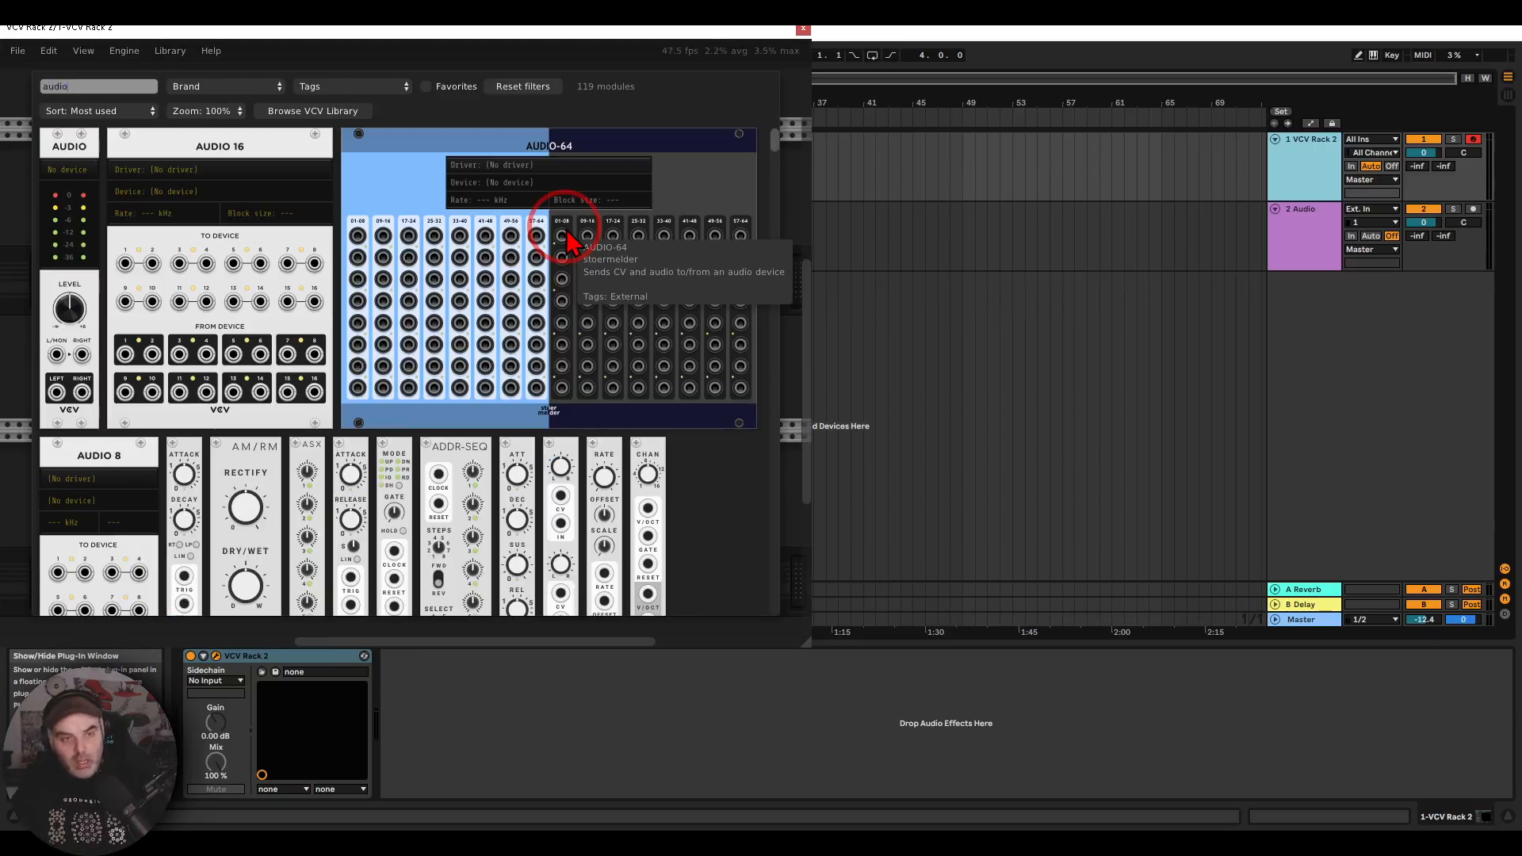
{"action": "left_click_drag", "start_coordinate": [810, 656], "coordinate": [1375, 674]}
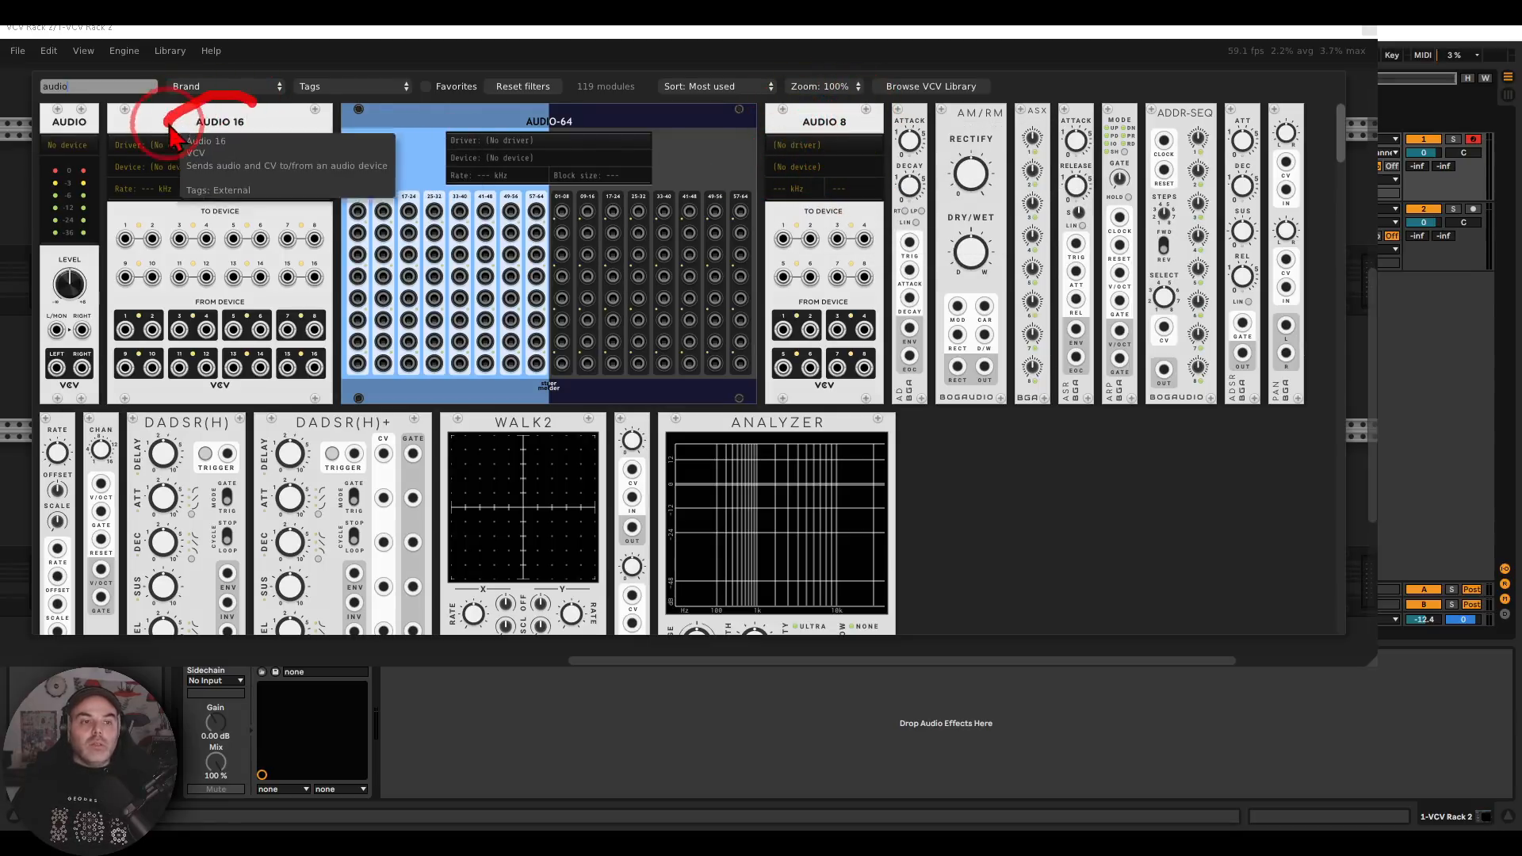
{"action": "left_click", "coordinate": [264, 131]}
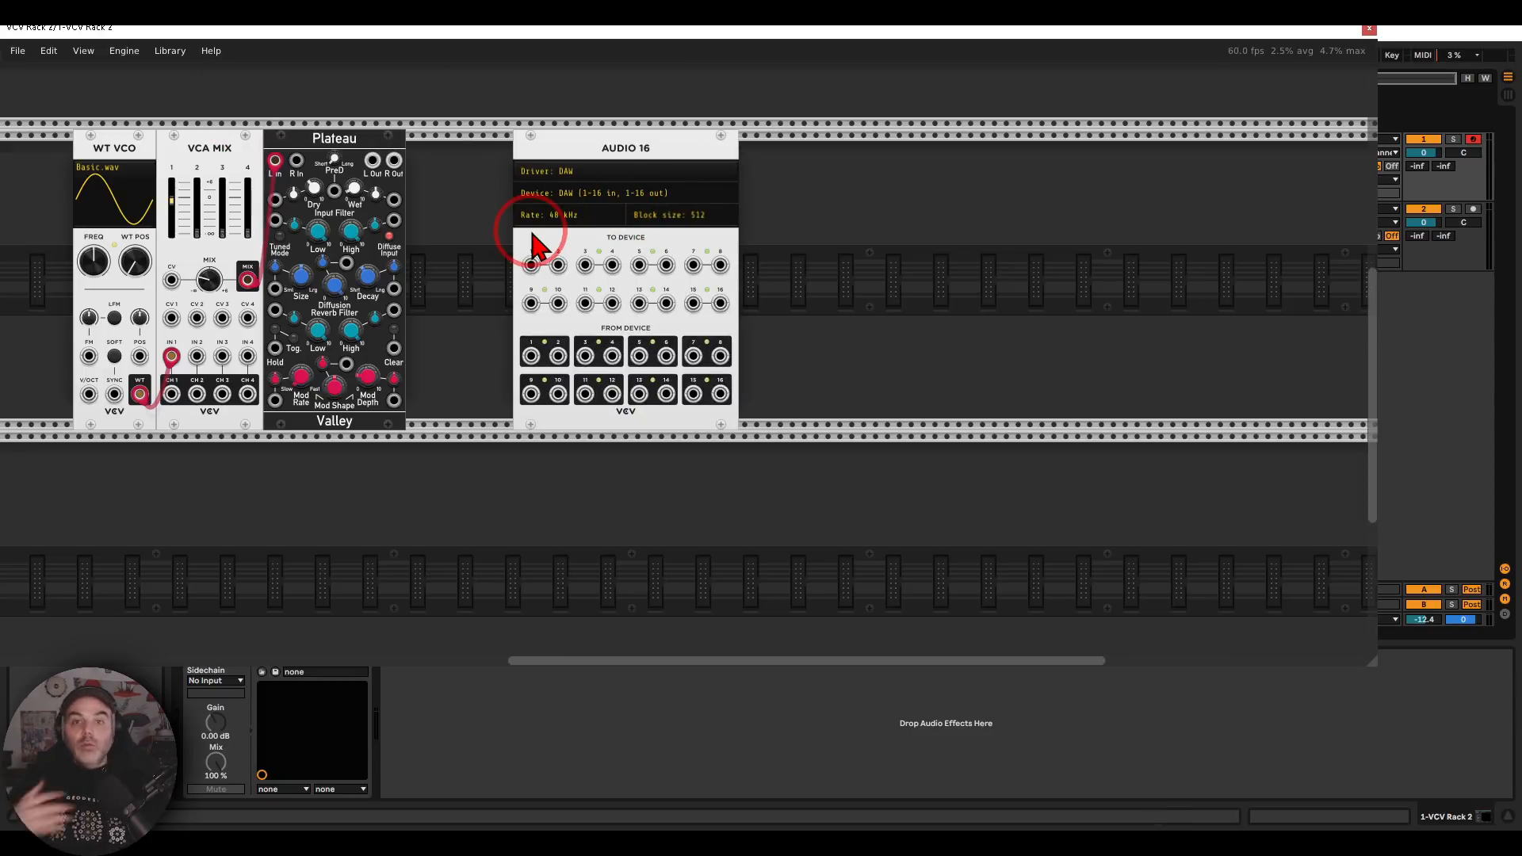
Patch Plateau's left and right outputs into Audio 16's device inputs 1 and 2 with red cables
{"action": "left_click_drag", "start_coordinate": [497, 245], "coordinate": [626, 282]}
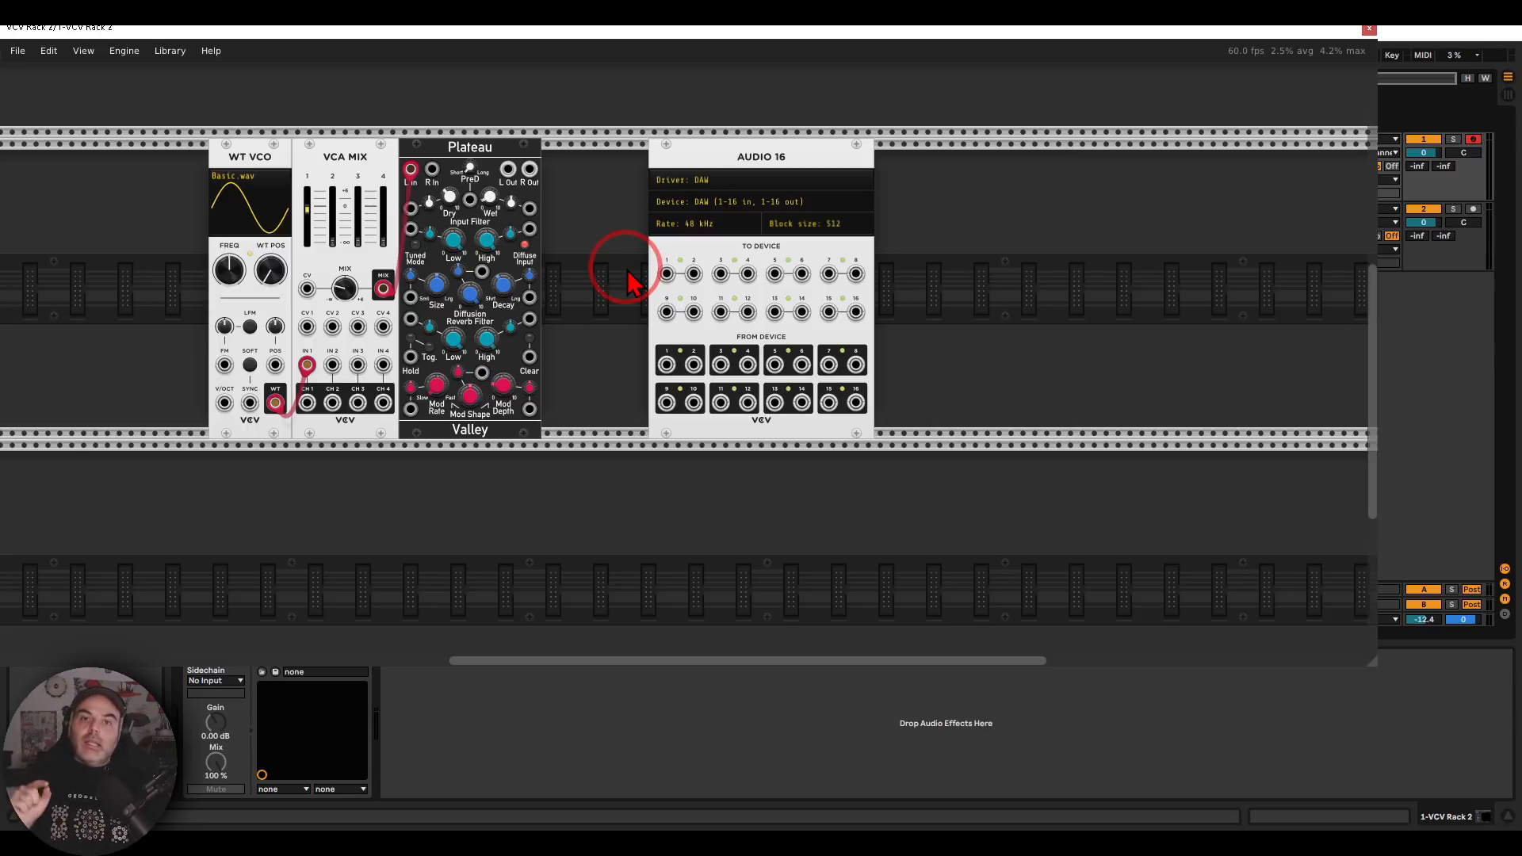
{"action": "right_click", "coordinate": [507, 169]}
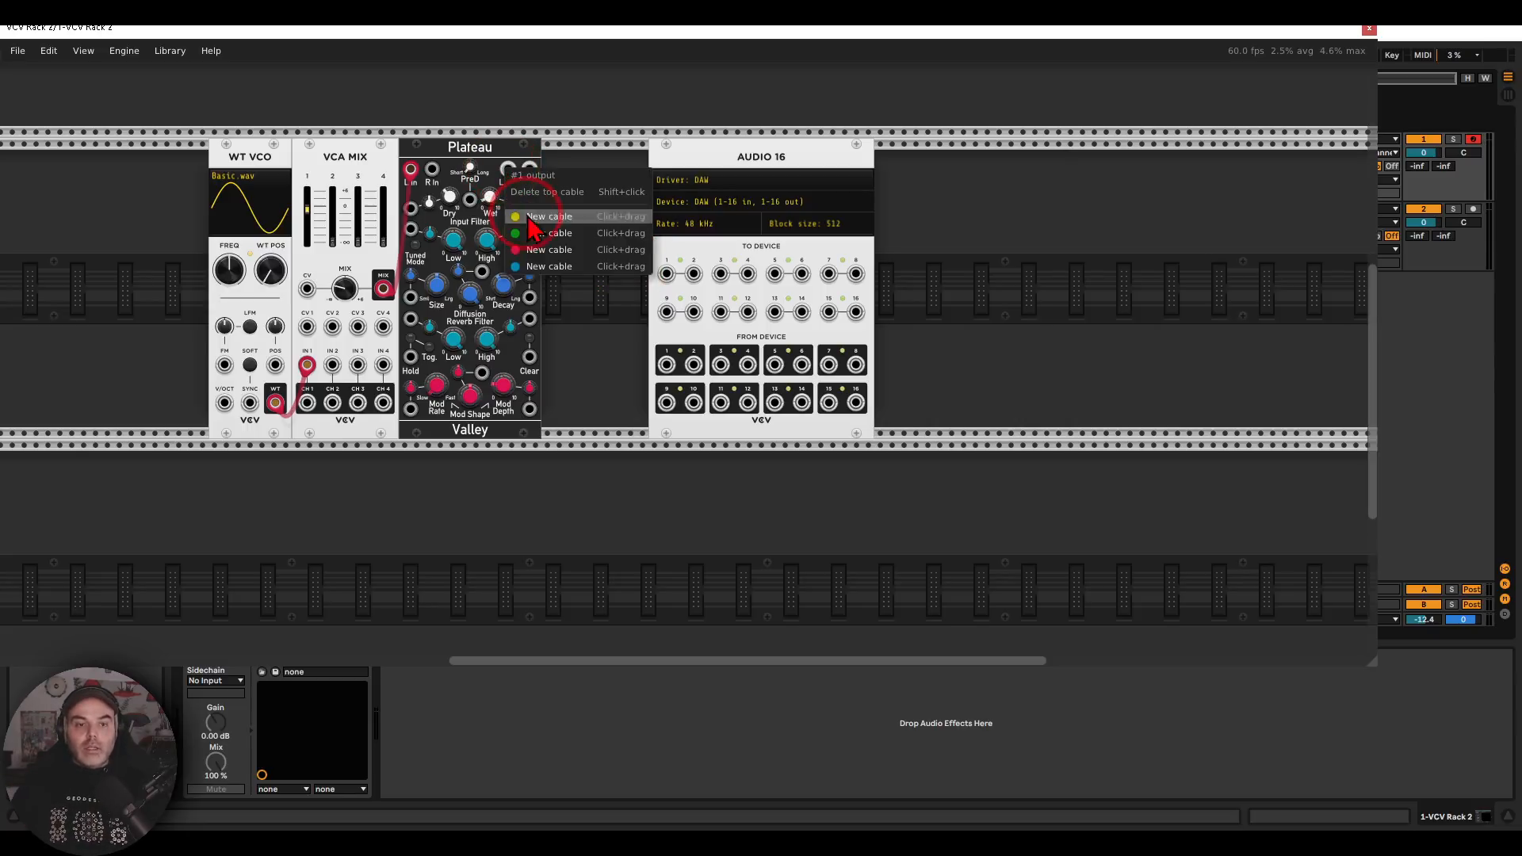
{"action": "left_click_drag", "start_coordinate": [531, 258], "coordinate": [667, 273]}
{"action": "right_click", "coordinate": [536, 172]}
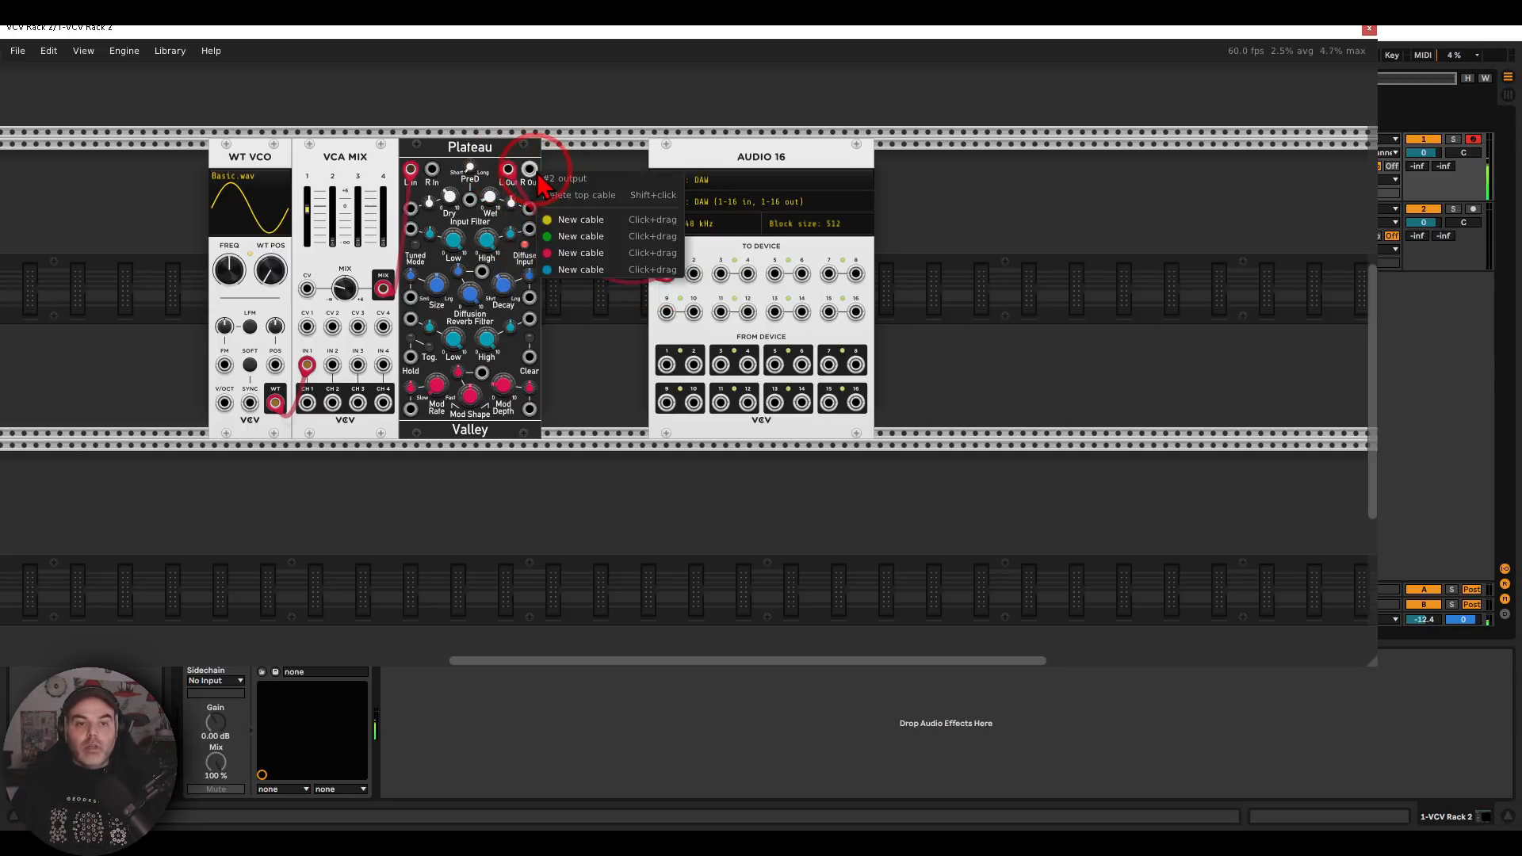
{"action": "left_click_drag", "start_coordinate": [562, 262], "coordinate": [693, 274]}
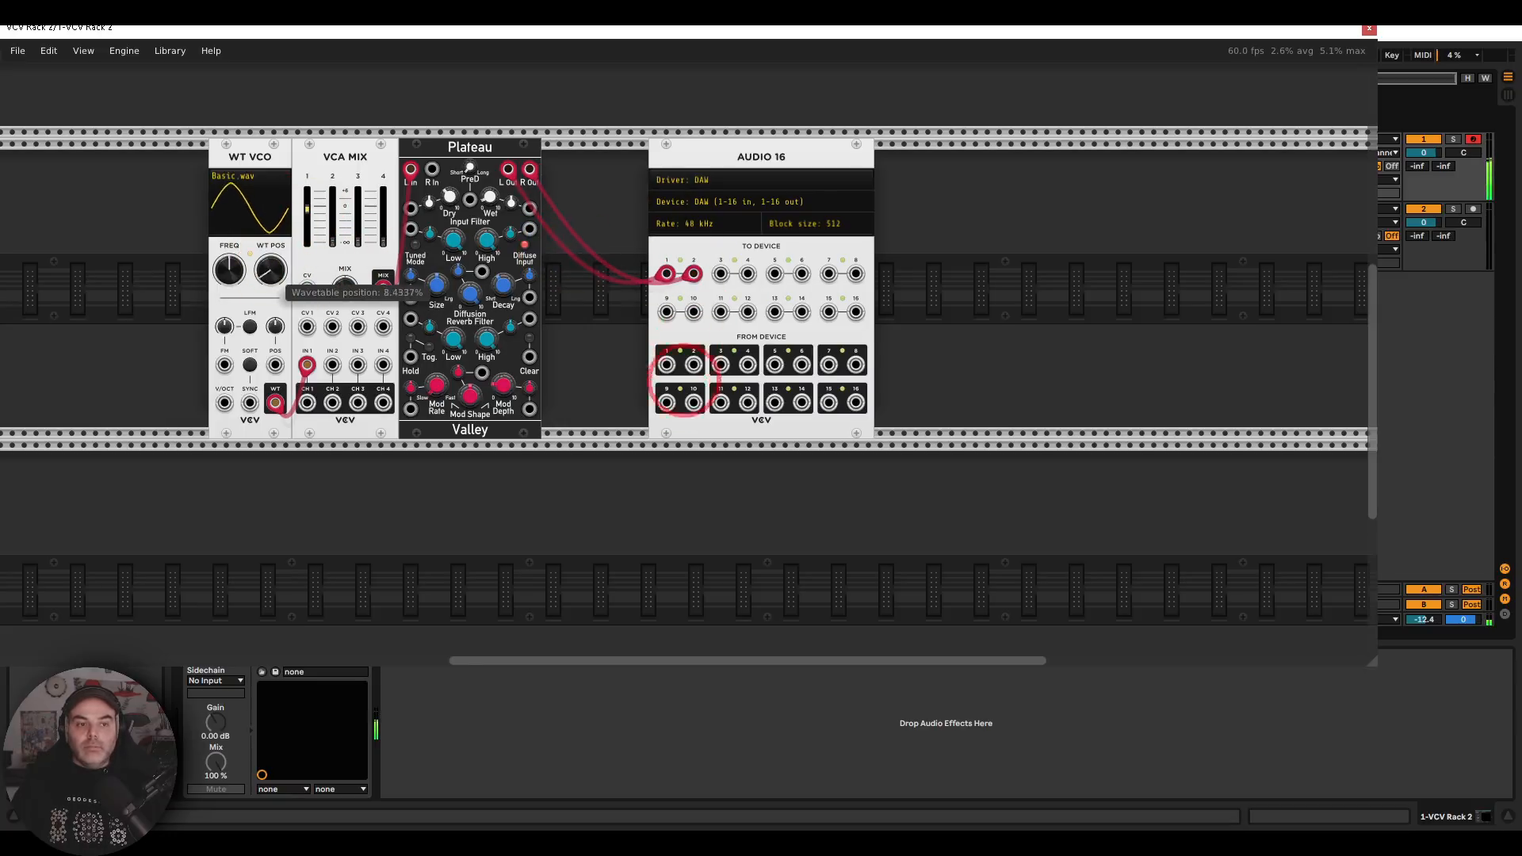
Close the plug-in window and route the 1 VCV Rack 2 track's output to Sends Only
{"action": "left_click", "coordinate": [1371, 34]}
{"action": "left_click", "coordinate": [1300, 163]}
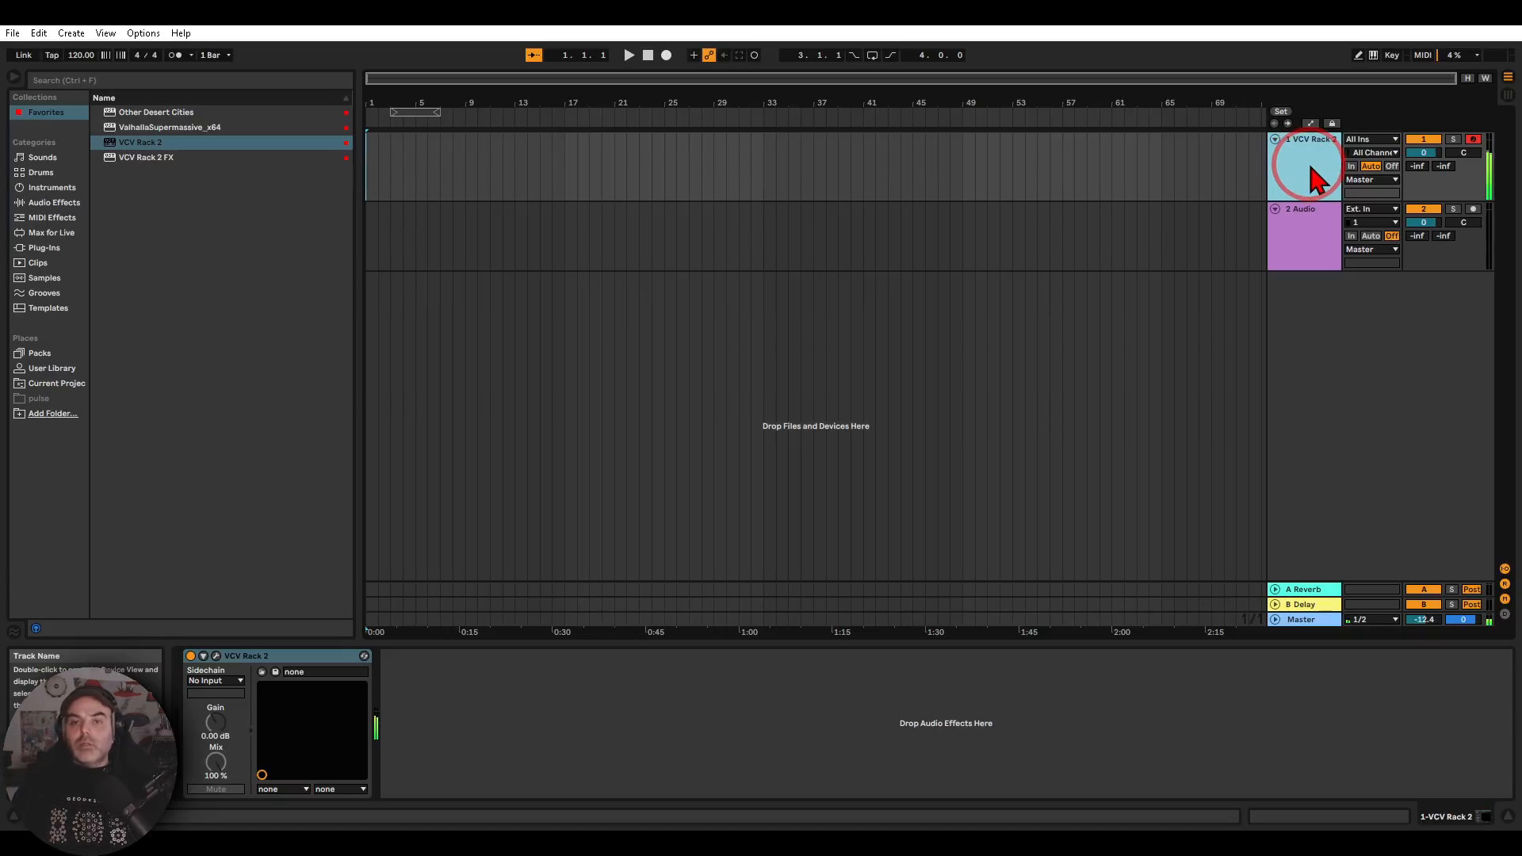
{"action": "left_click", "coordinate": [1386, 182]}
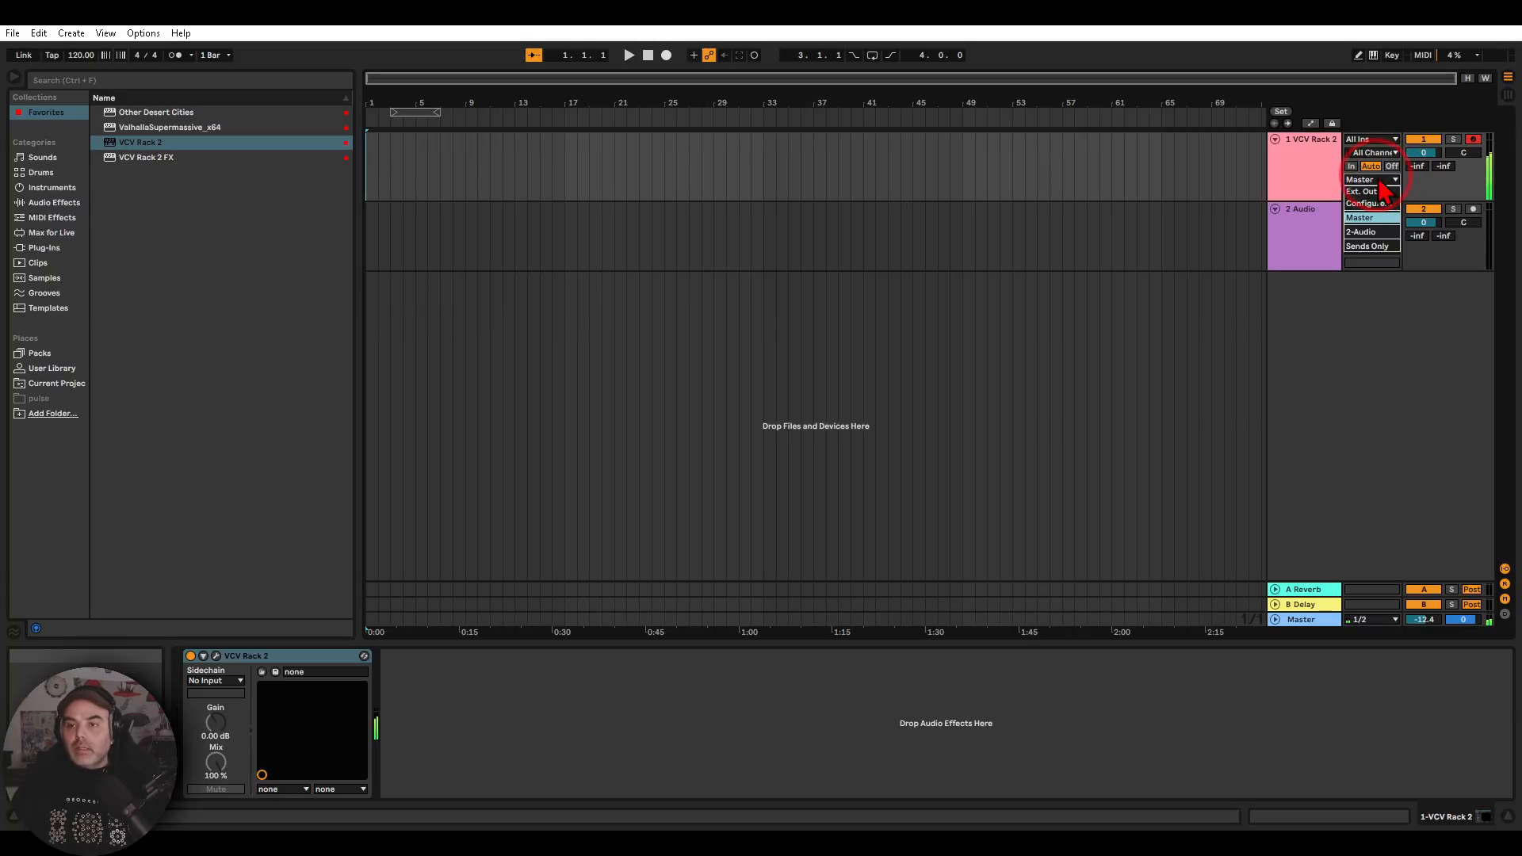
{"action": "left_click", "coordinate": [1366, 246]}
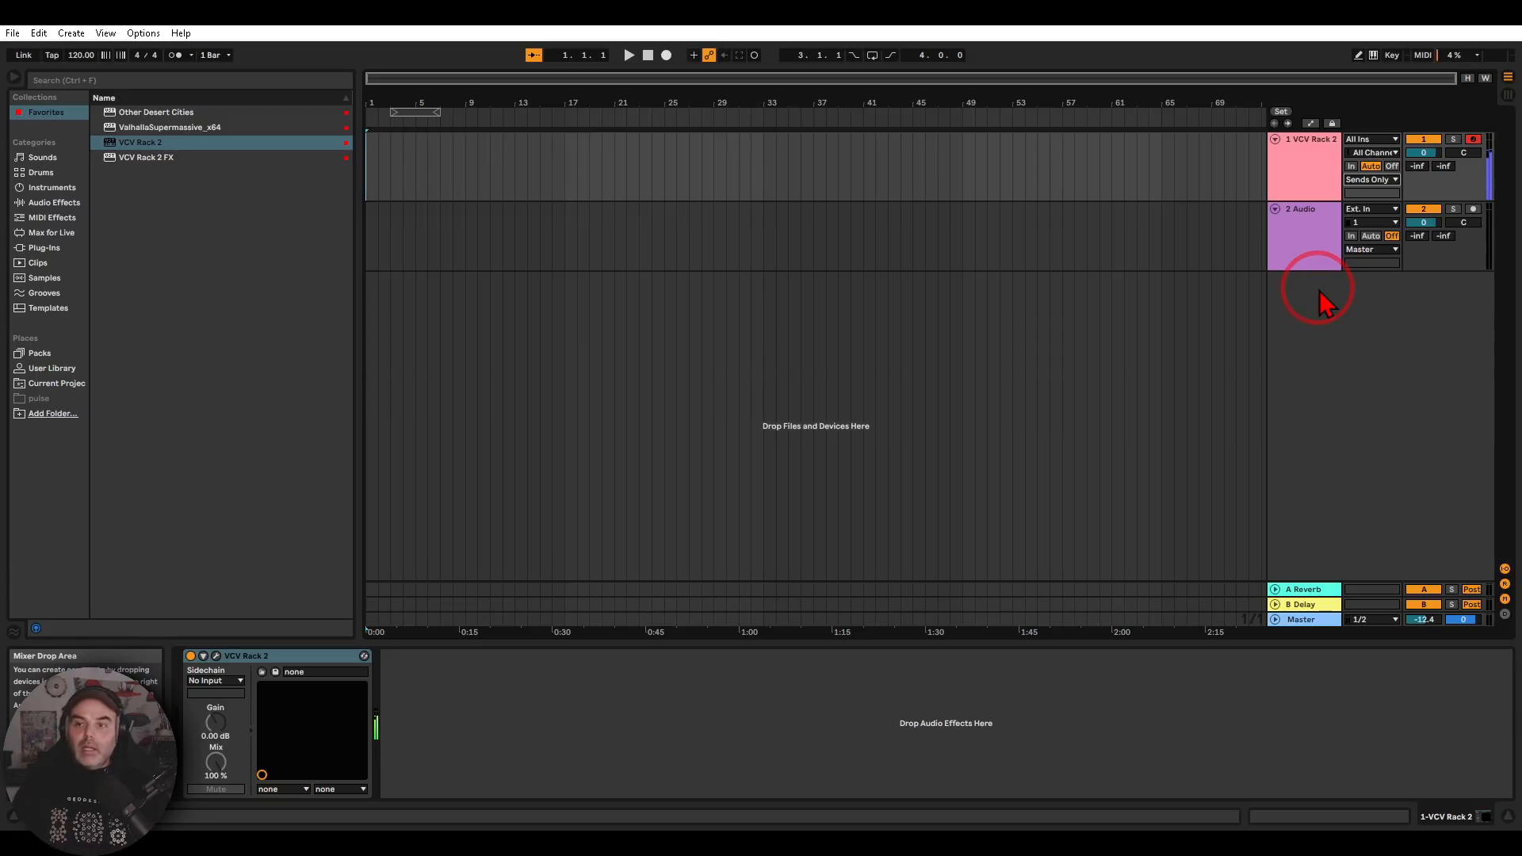
Set the 2 Audio track to take its input from 1-VCV Rack 2 at Post Mixer
{"action": "left_click", "coordinate": [1303, 243]}
{"action": "mouse_move", "coordinate": [1333, 197]}
{"action": "left_mouse_down"}
{"action": "mouse_move", "coordinate": [1312, 300]}
{"action": "mouse_move", "coordinate": [1357, 262]}
{"action": "mouse_move", "coordinate": [1334, 211]}
{"action": "left_mouse_up"}
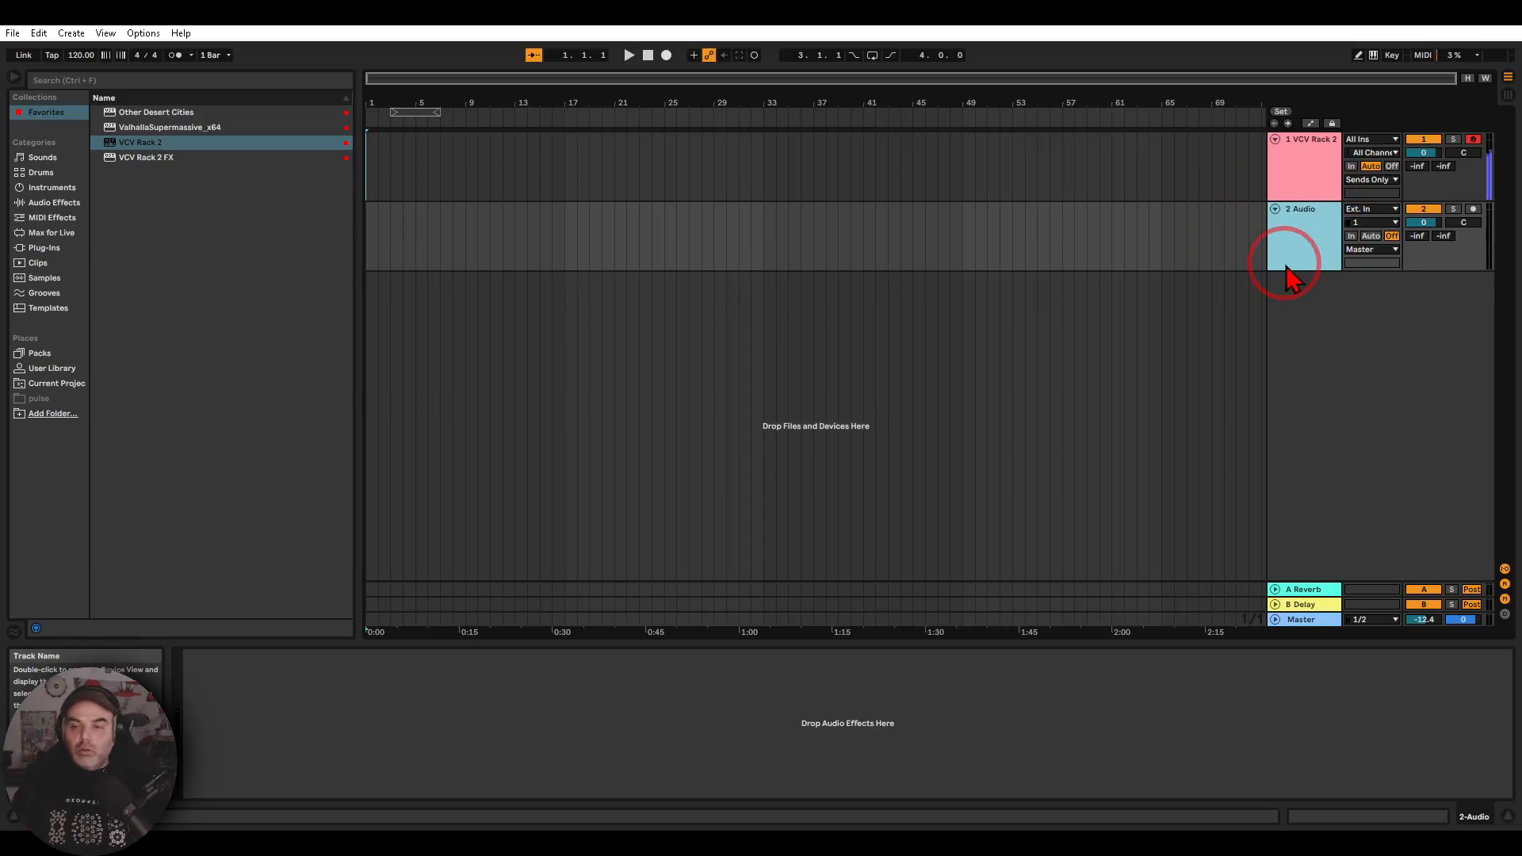
{"action": "left_click", "coordinate": [1393, 211]}
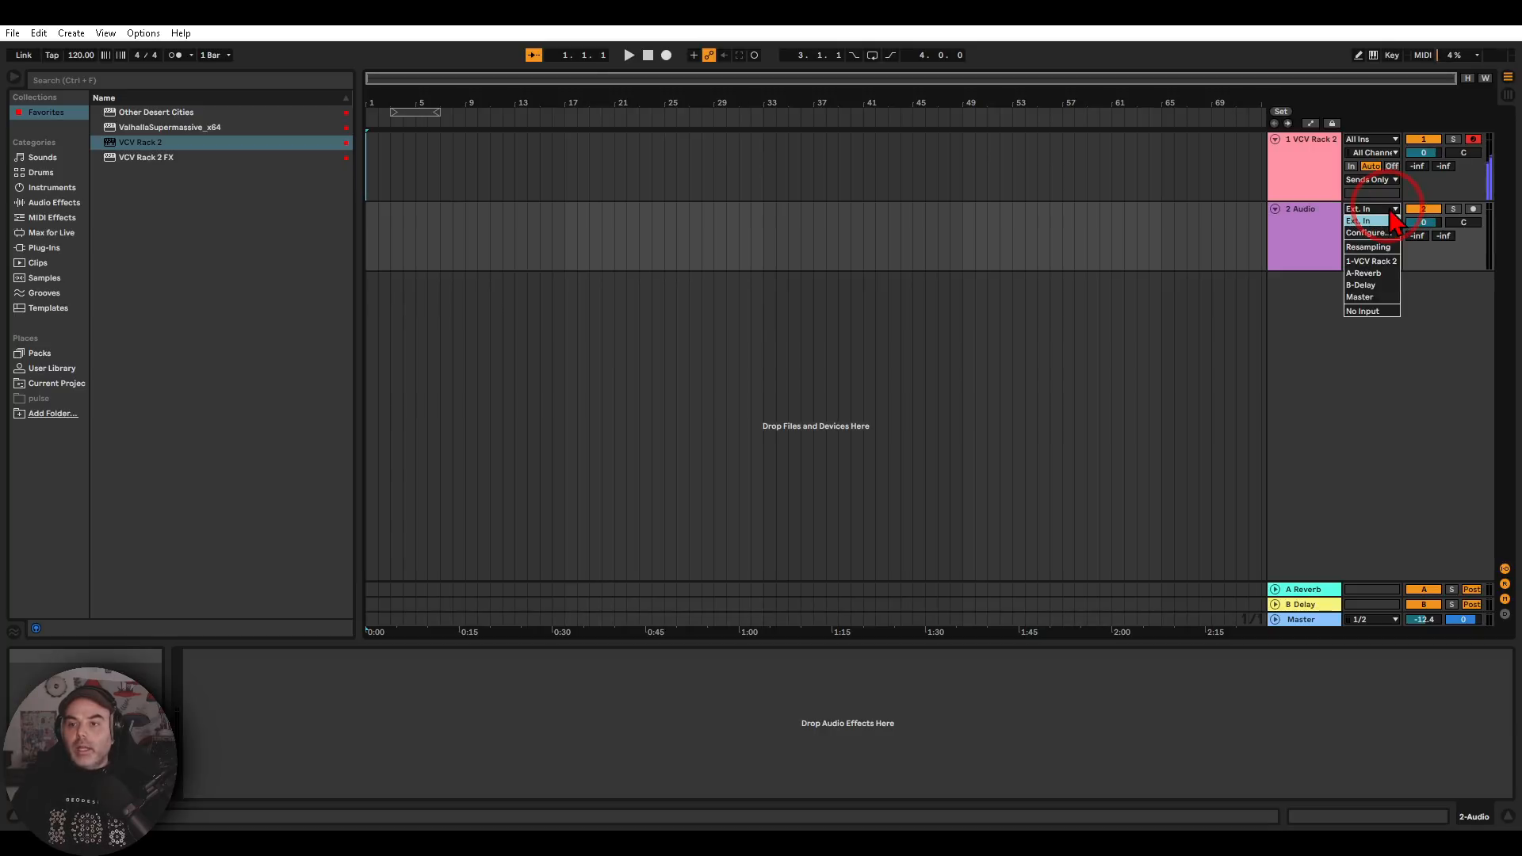
{"action": "left_click", "coordinate": [1372, 261]}
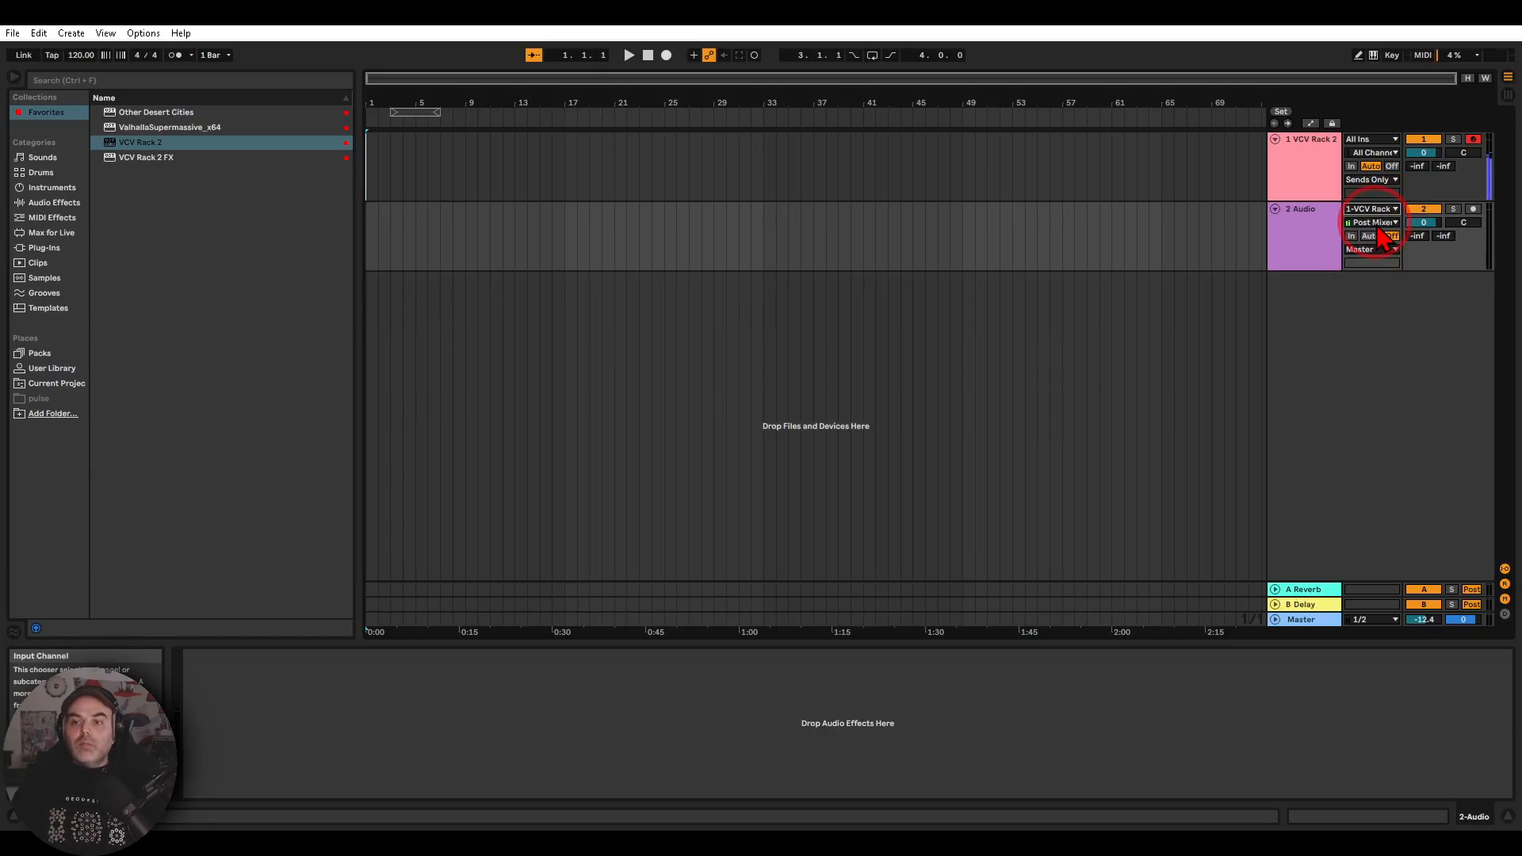
{"action": "left_click", "coordinate": [1378, 225]}
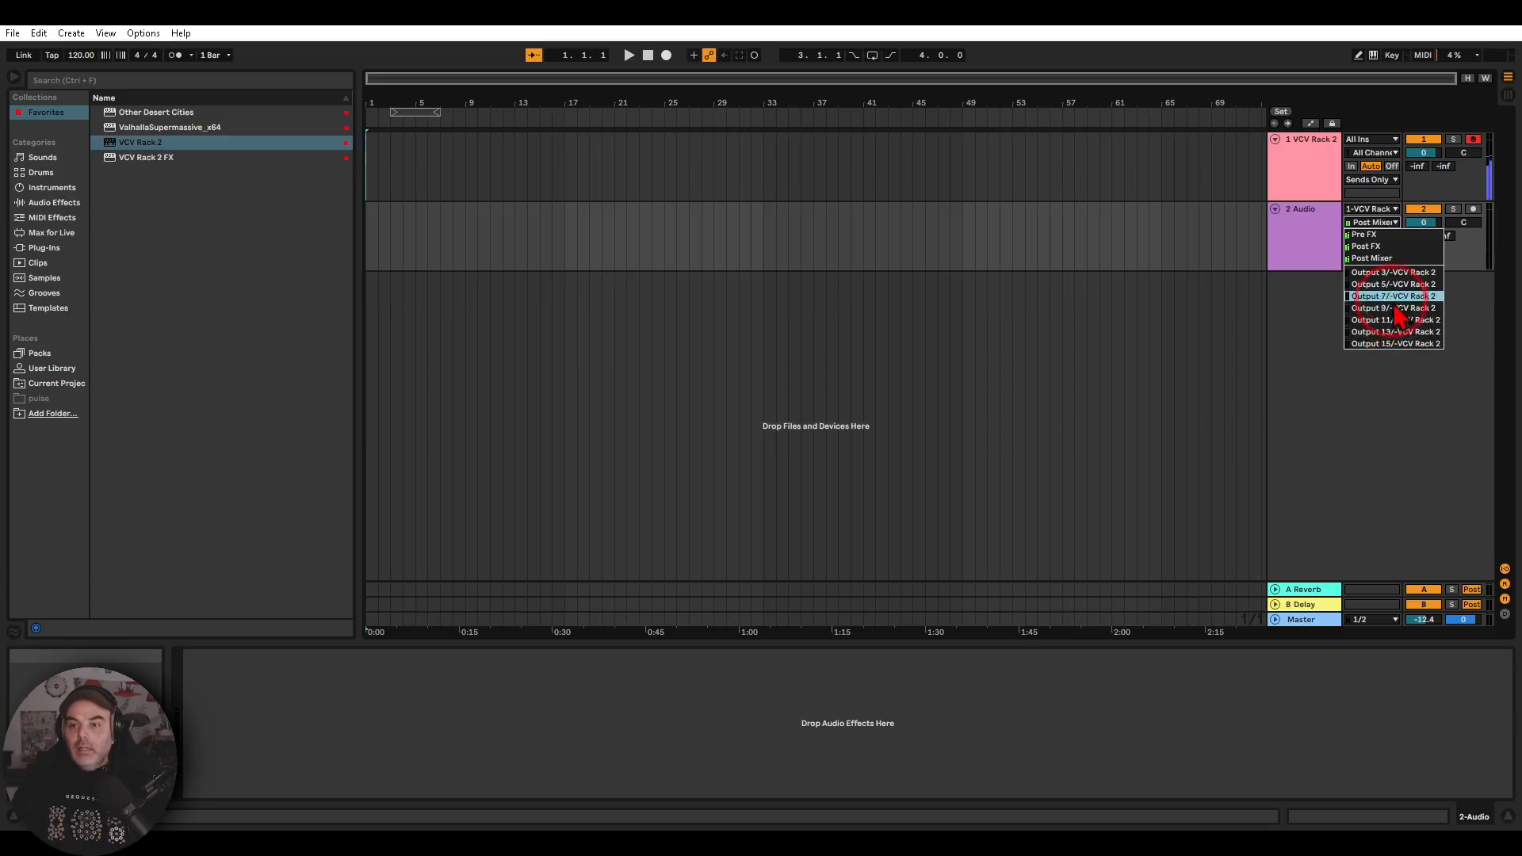
{"action": "left_click", "coordinate": [1381, 260]}
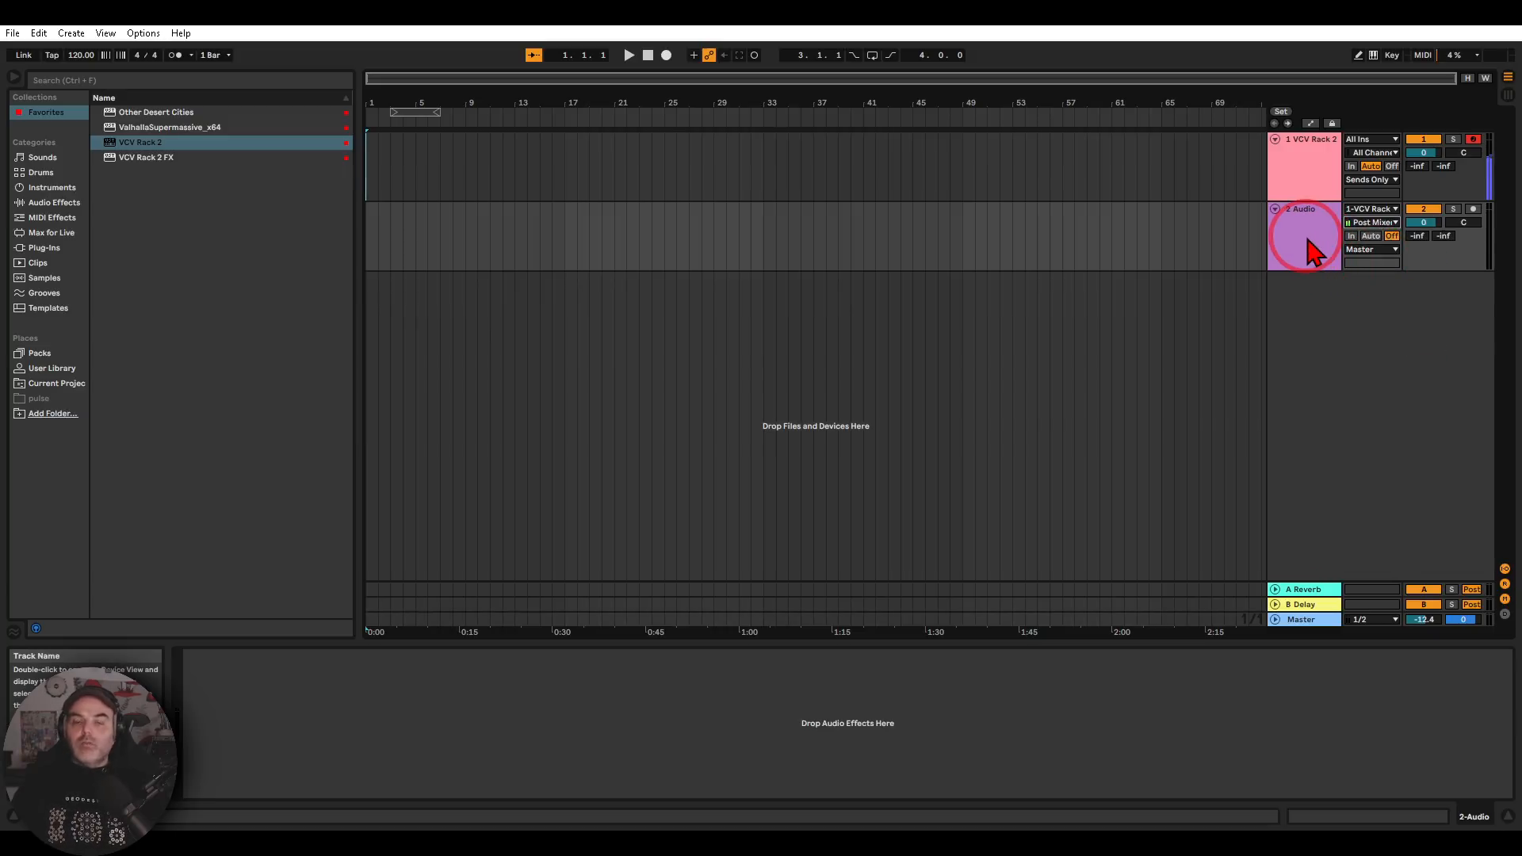
Set the 2 Audio track's monitoring to In so it passes the VCV Rack 2 signal
{"action": "mouse_move", "coordinate": [1417, 228]}
{"action": "left_mouse_down"}
{"action": "mouse_move", "coordinate": [1332, 278]}
{"action": "mouse_move", "coordinate": [1413, 218]}
{"action": "left_mouse_up"}
{"action": "left_click", "coordinate": [1351, 236]}
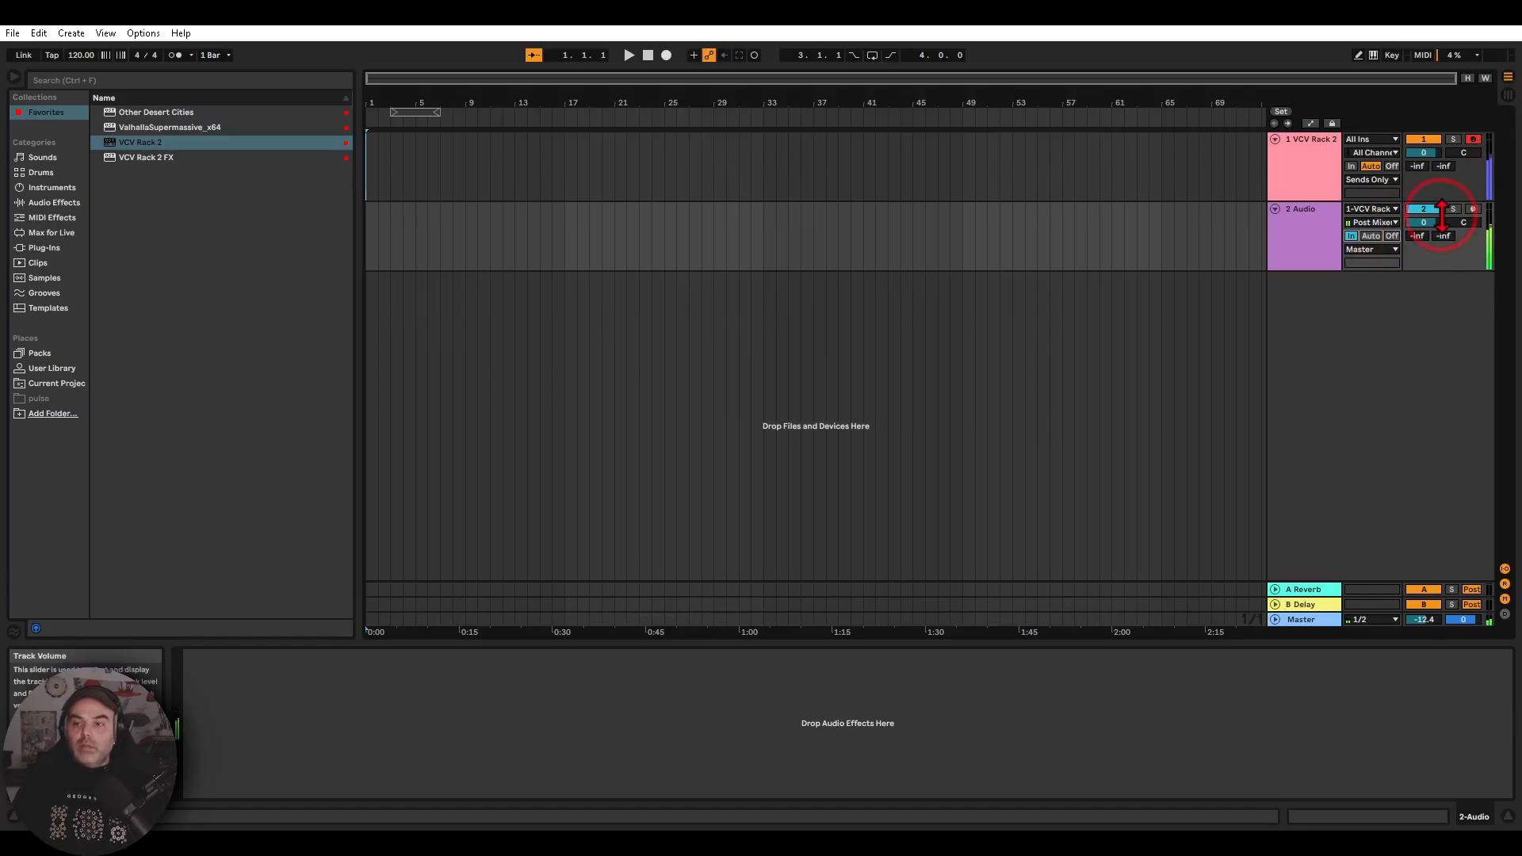
{"action": "mouse_move", "coordinate": [1462, 239]}
{"action": "left_mouse_down"}
{"action": "mouse_move", "coordinate": [1481, 227]}
{"action": "mouse_move", "coordinate": [1458, 250]}
{"action": "left_mouse_up"}
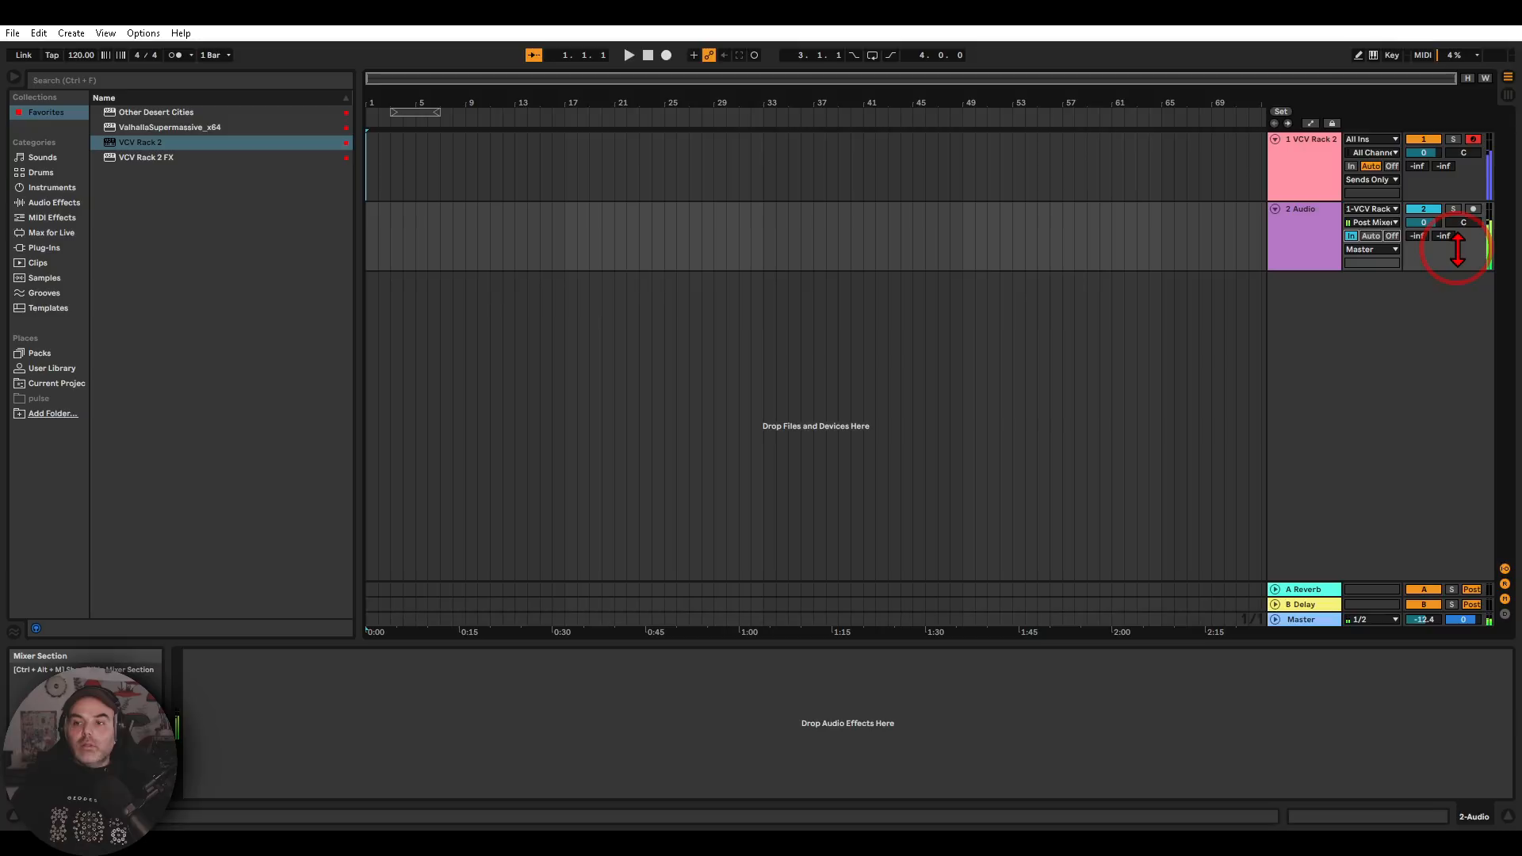
Reopen the VCV Rack 2 window and repatch Plateau's left and right outputs into Audio 16's device inputs 9 and 10
{"action": "left_click", "coordinate": [1310, 170]}
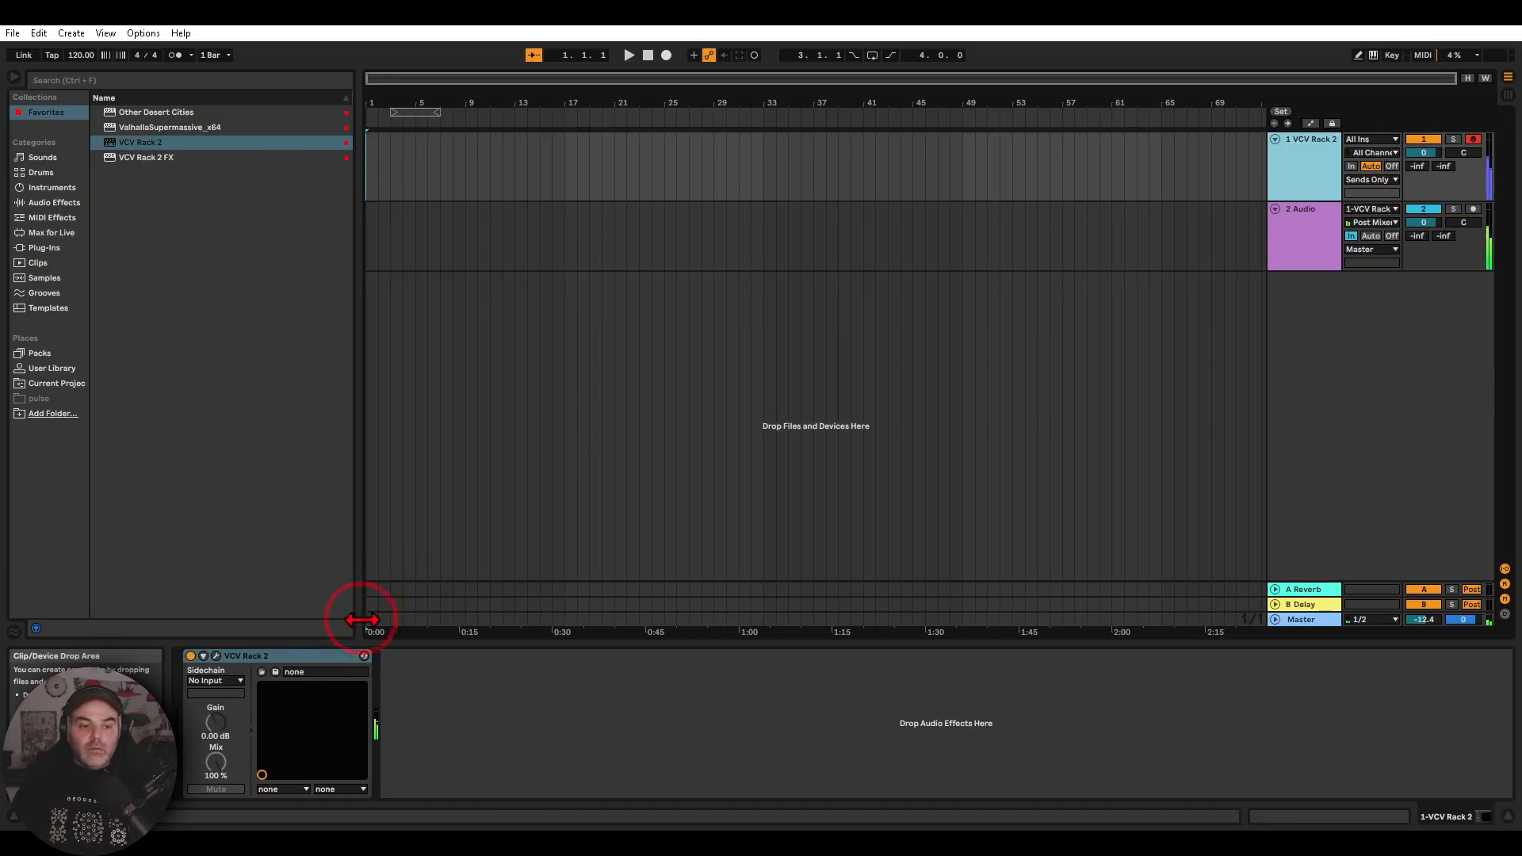
{"action": "left_click", "coordinate": [216, 656]}
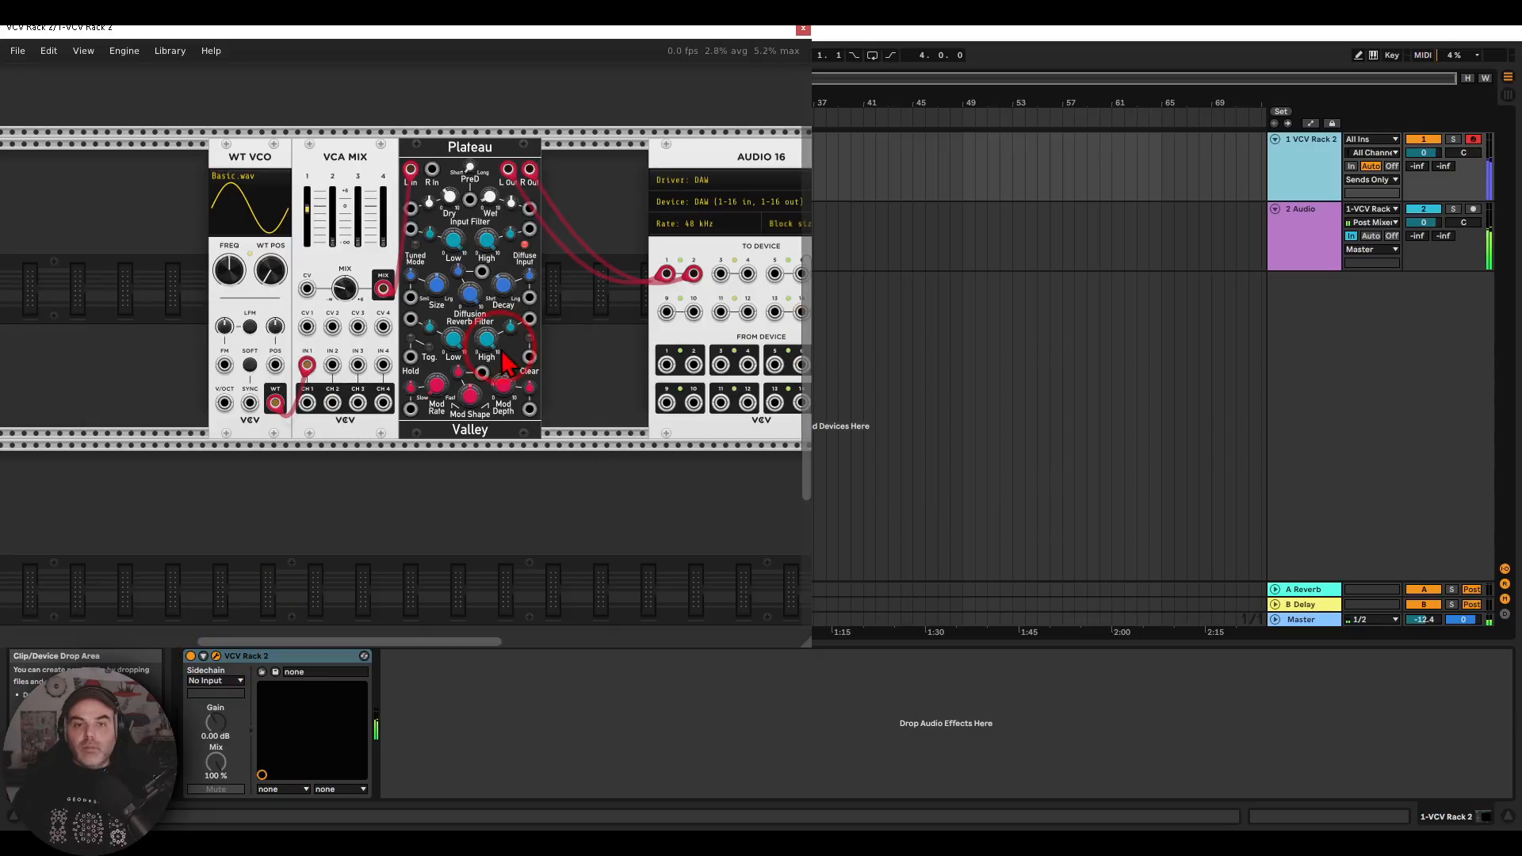
{"action": "mouse_move", "coordinate": [274, 273]}
{"action": "left_mouse_down"}
{"action": "mouse_move", "coordinate": [273, 199]}
{"action": "mouse_move", "coordinate": [273, 273]}
{"action": "left_mouse_up"}
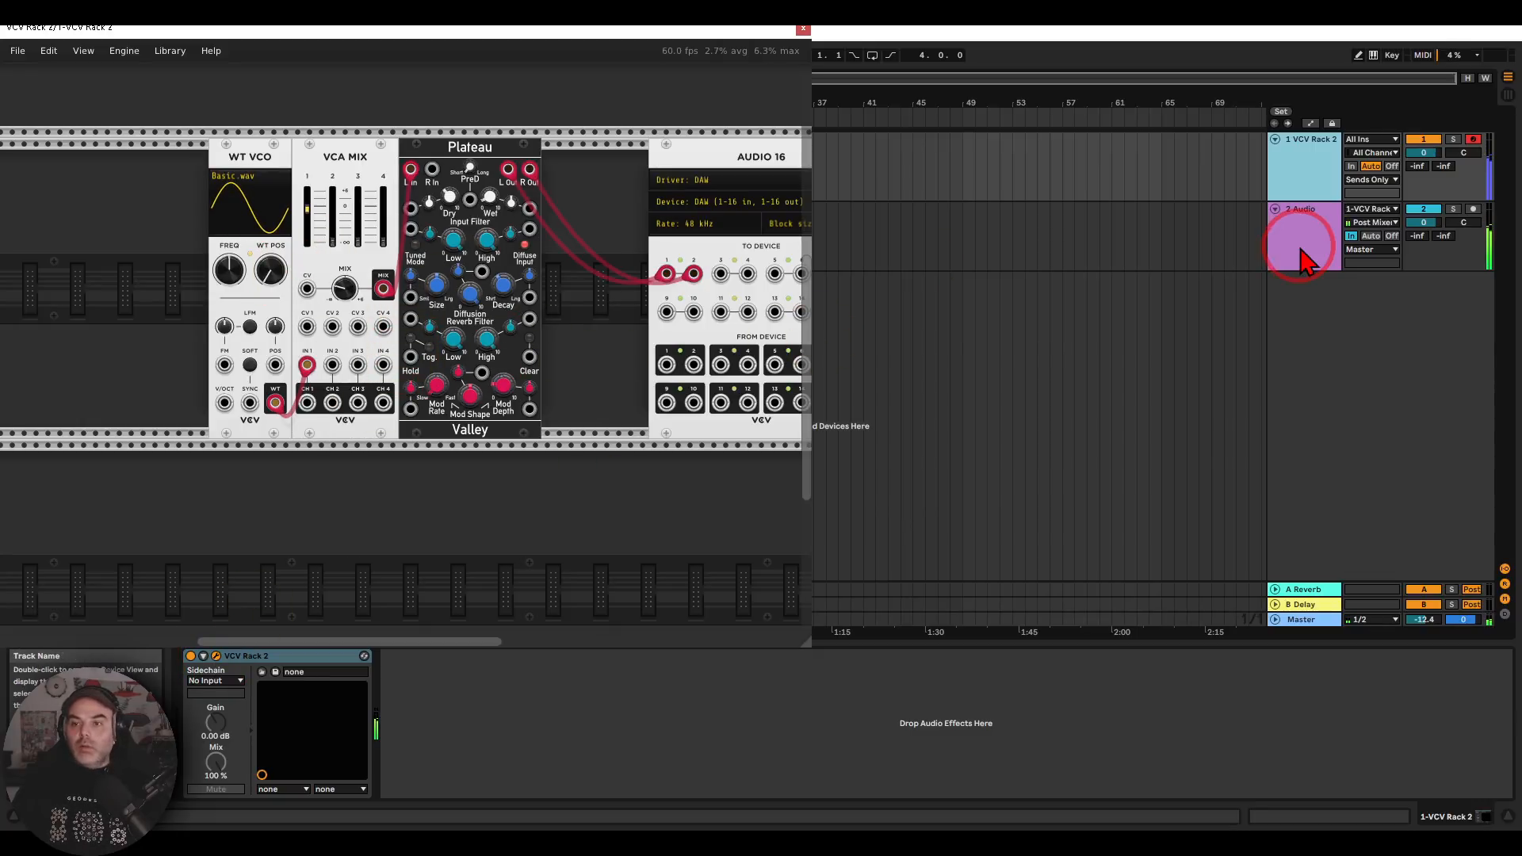
{"action": "mouse_move", "coordinate": [594, 281]}
{"action": "left_mouse_down"}
{"action": "mouse_move", "coordinate": [682, 250]}
{"action": "mouse_move", "coordinate": [1237, 242]}
{"action": "mouse_move", "coordinate": [1260, 222]}
{"action": "mouse_move", "coordinate": [1215, 254]}
{"action": "left_mouse_up"}
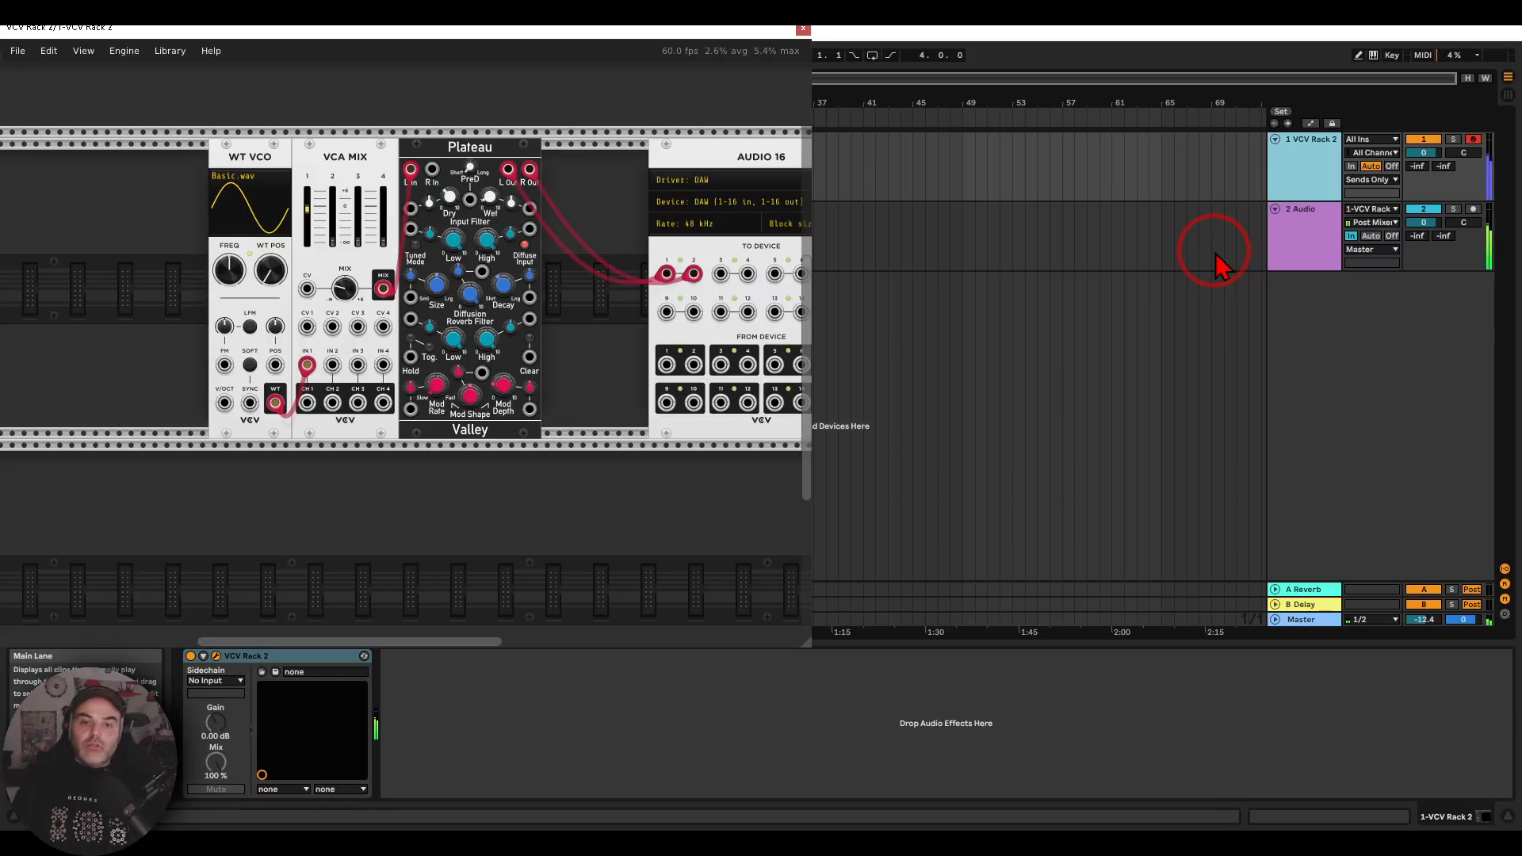
{"action": "left_click_drag", "start_coordinate": [667, 276], "coordinate": [693, 311]}
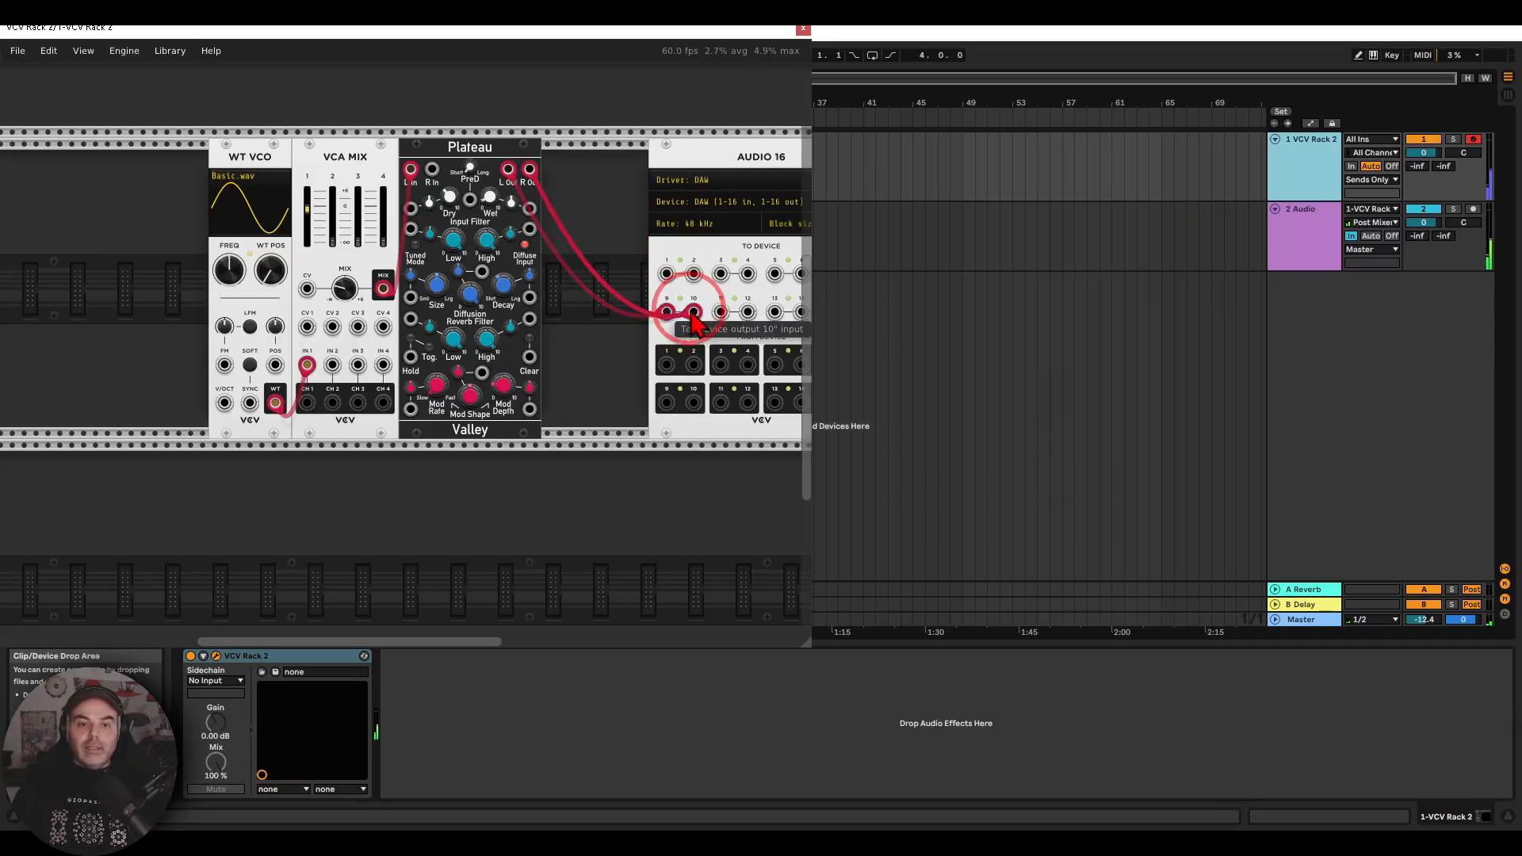
Set the 2 Audio track's input channel to Output 9/-VCV Rack 2
{"action": "left_click", "coordinate": [1376, 223]}
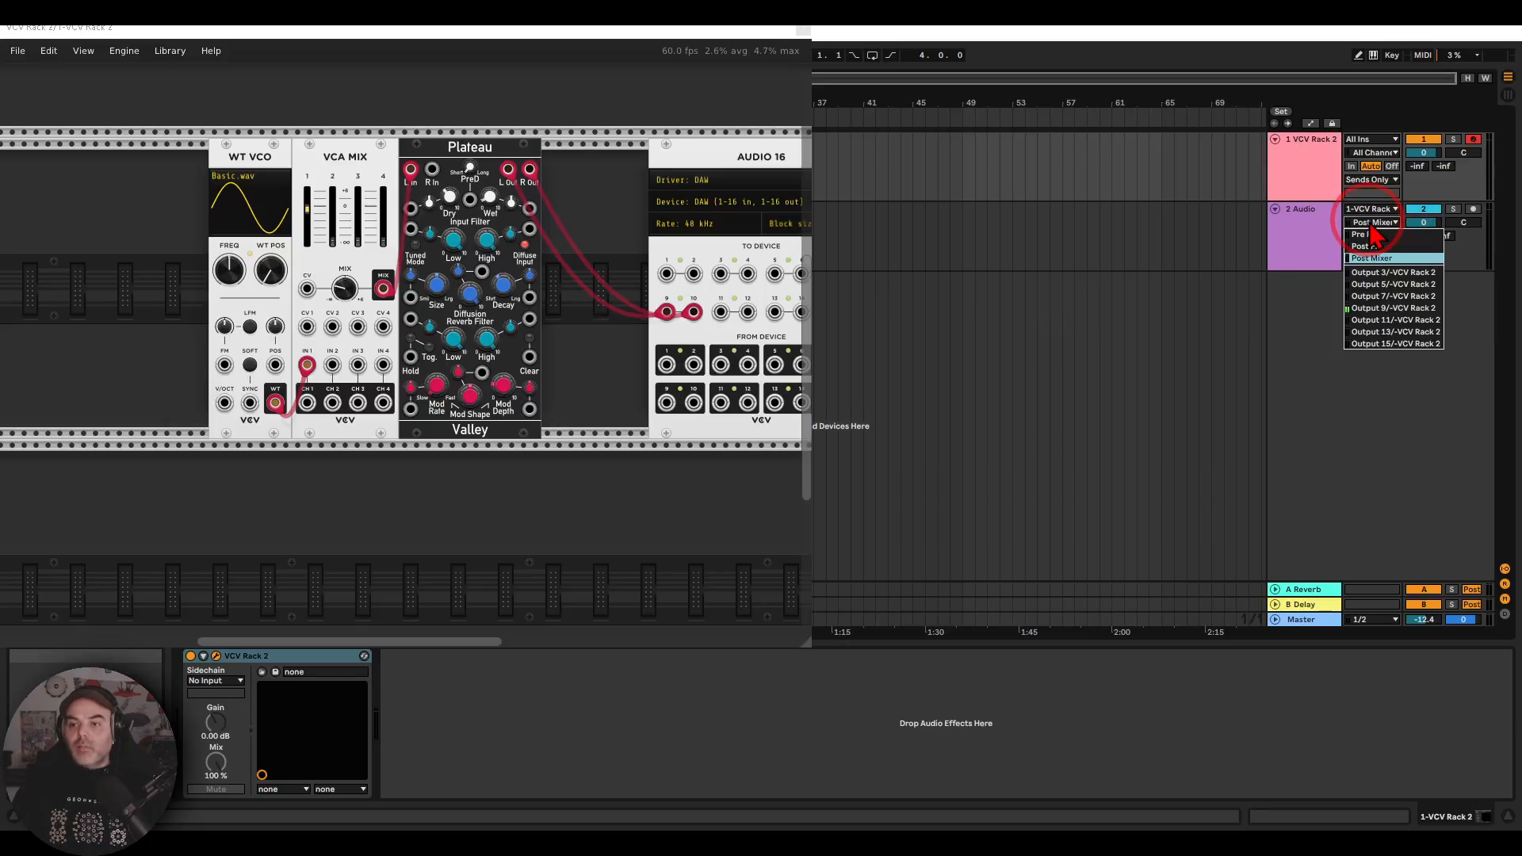
{"action": "left_click", "coordinate": [1381, 311]}
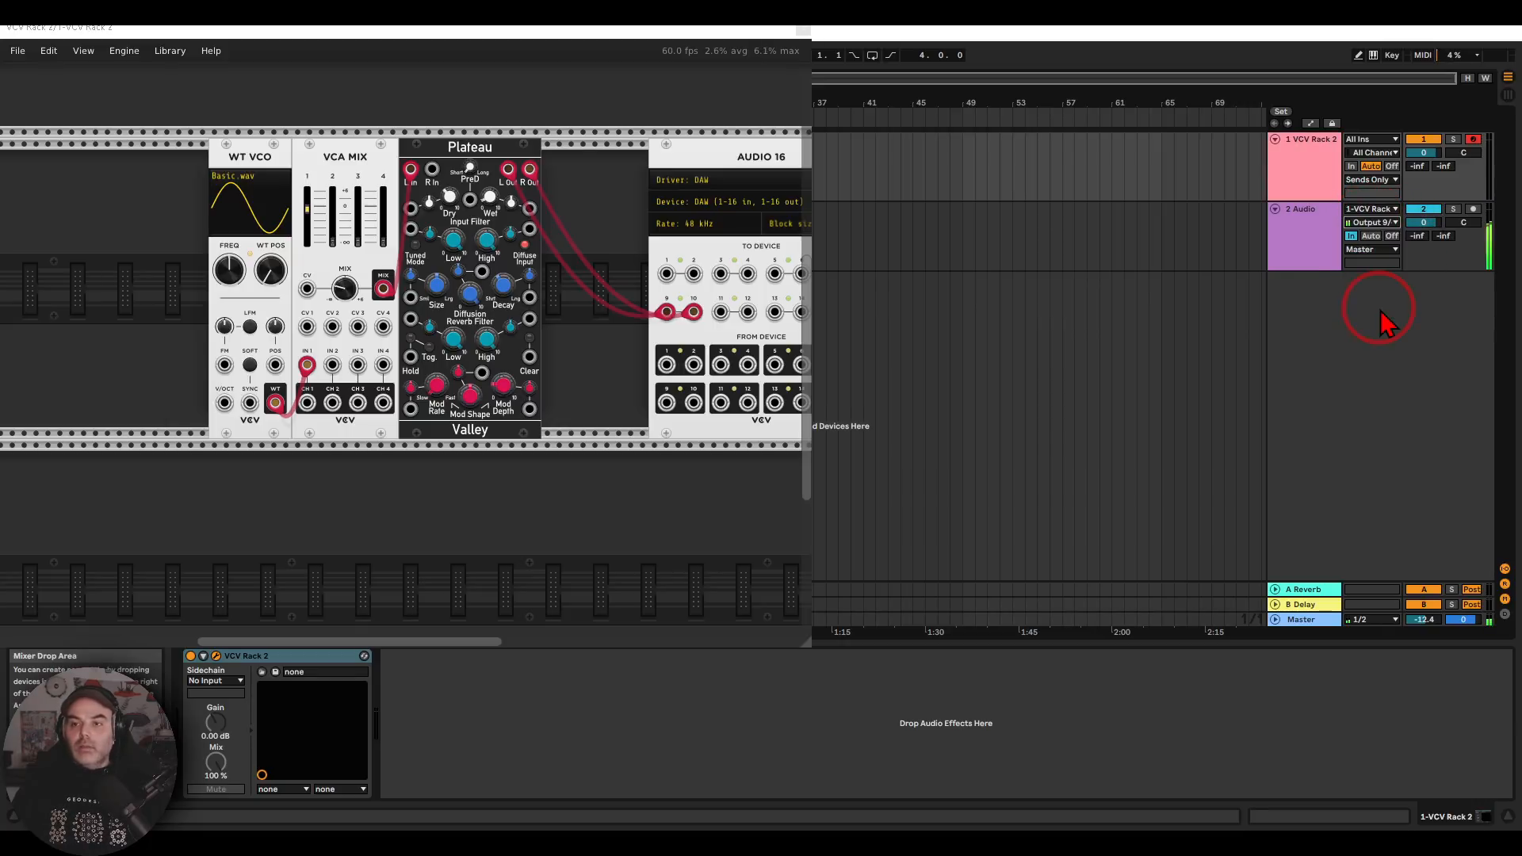
{"action": "mouse_move", "coordinate": [274, 274]}
{"action": "left_mouse_down"}
{"action": "mouse_move", "coordinate": [273, 167]}
{"action": "mouse_move", "coordinate": [270, 286]}
{"action": "left_mouse_up"}
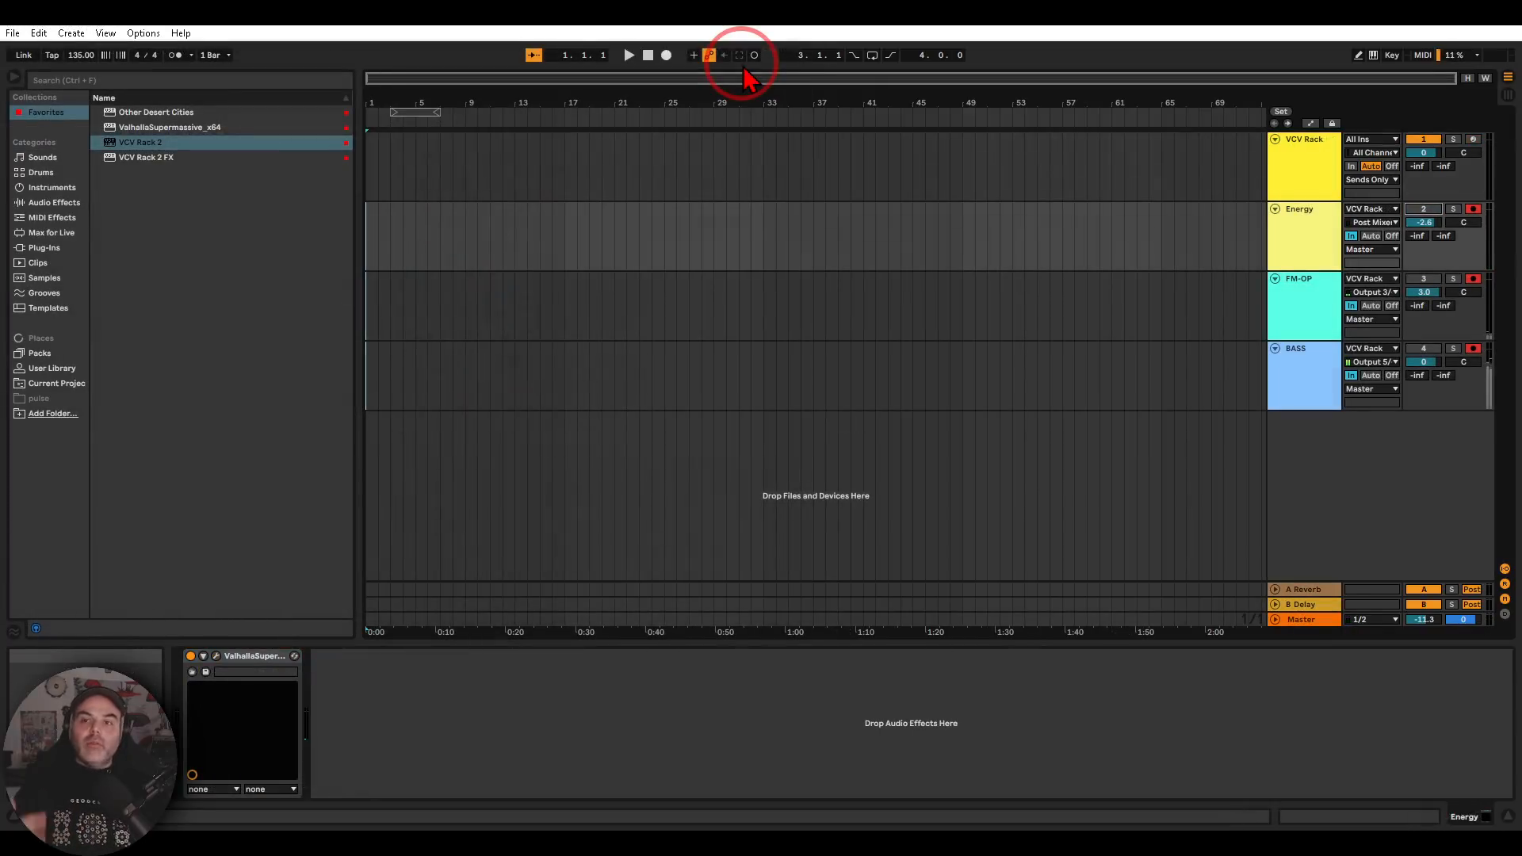
Open the VCV Rack 2 window from the VCV Rack track in the example set and enlarge it to show the whole patch
{"action": "left_click", "coordinate": [1292, 179]}
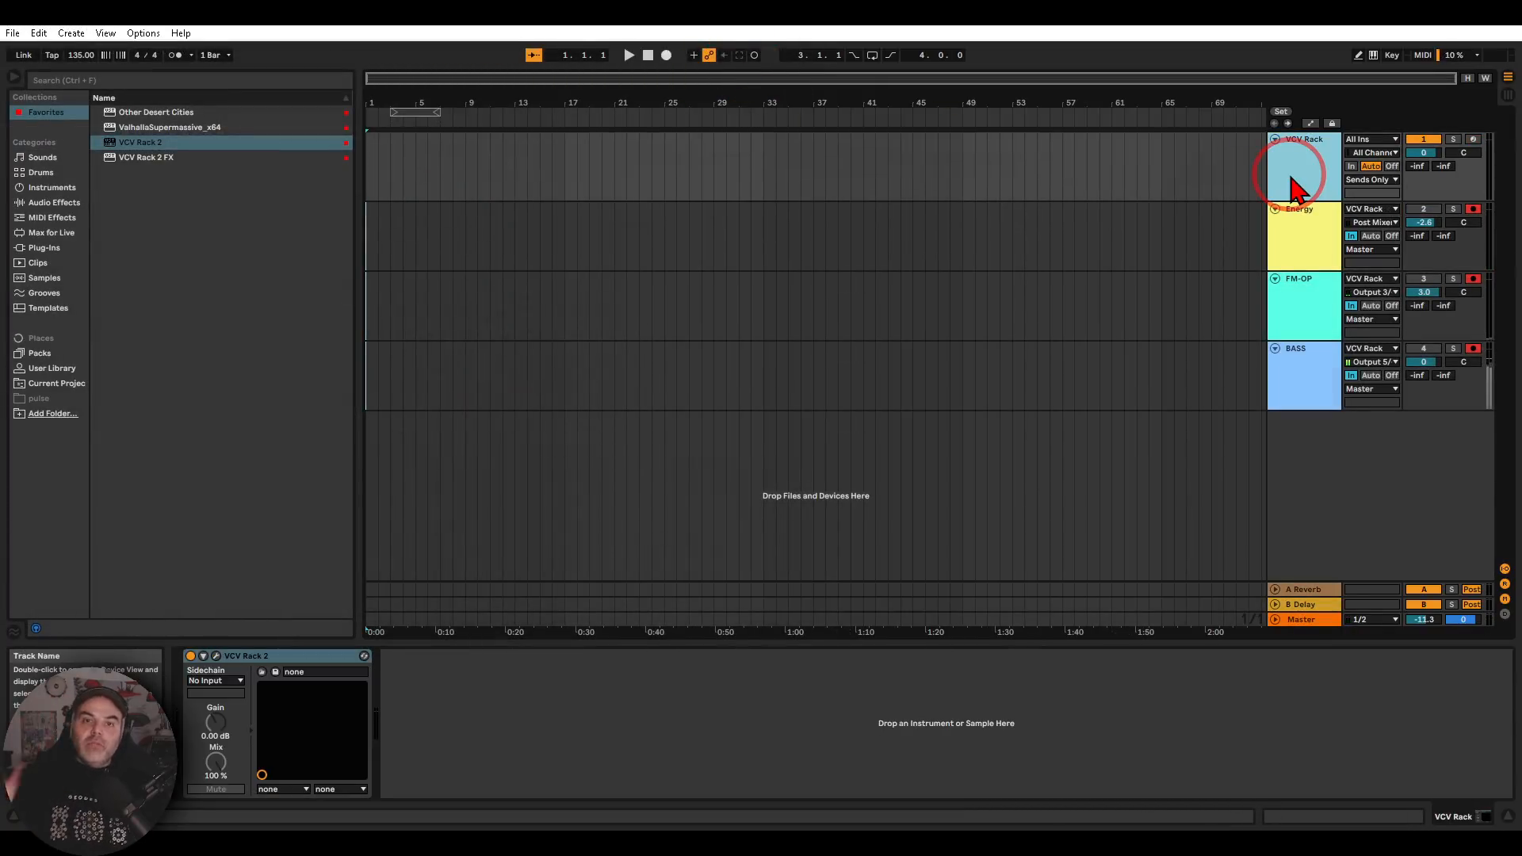
{"action": "left_click", "coordinate": [217, 657]}
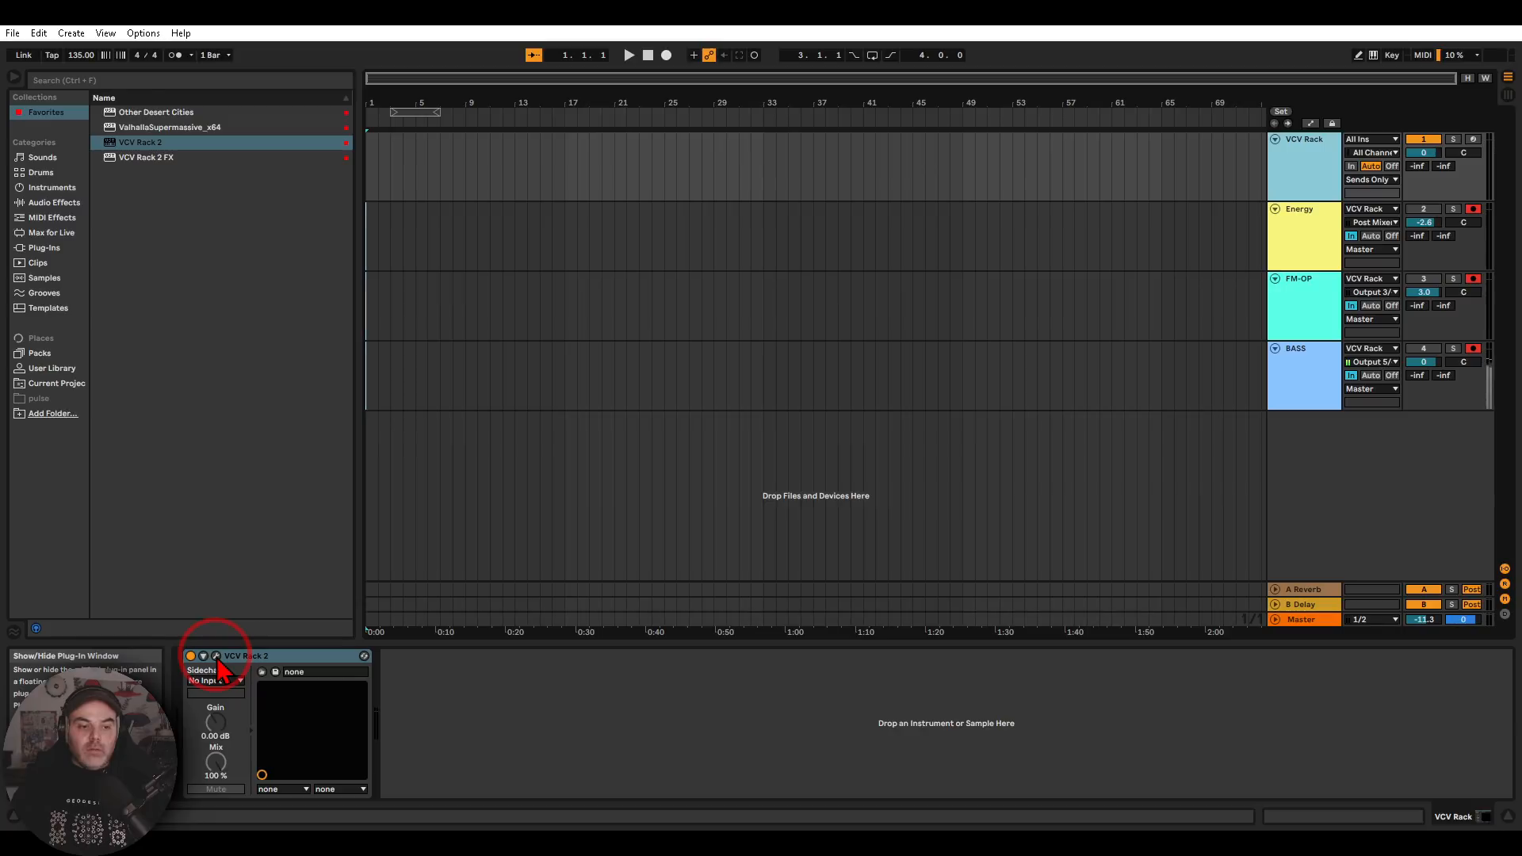
{"action": "left_click", "coordinate": [809, 268]}
{"action": "left_click_drag", "start_coordinate": [788, 211], "coordinate": [315, 40]}
{"action": "left_click_drag", "start_coordinate": [870, 634], "coordinate": [1392, 715]}
{"action": "left_click", "coordinate": [317, 532]}
{"action": "left_click_drag", "start_coordinate": [317, 533], "coordinate": [834, 428]}
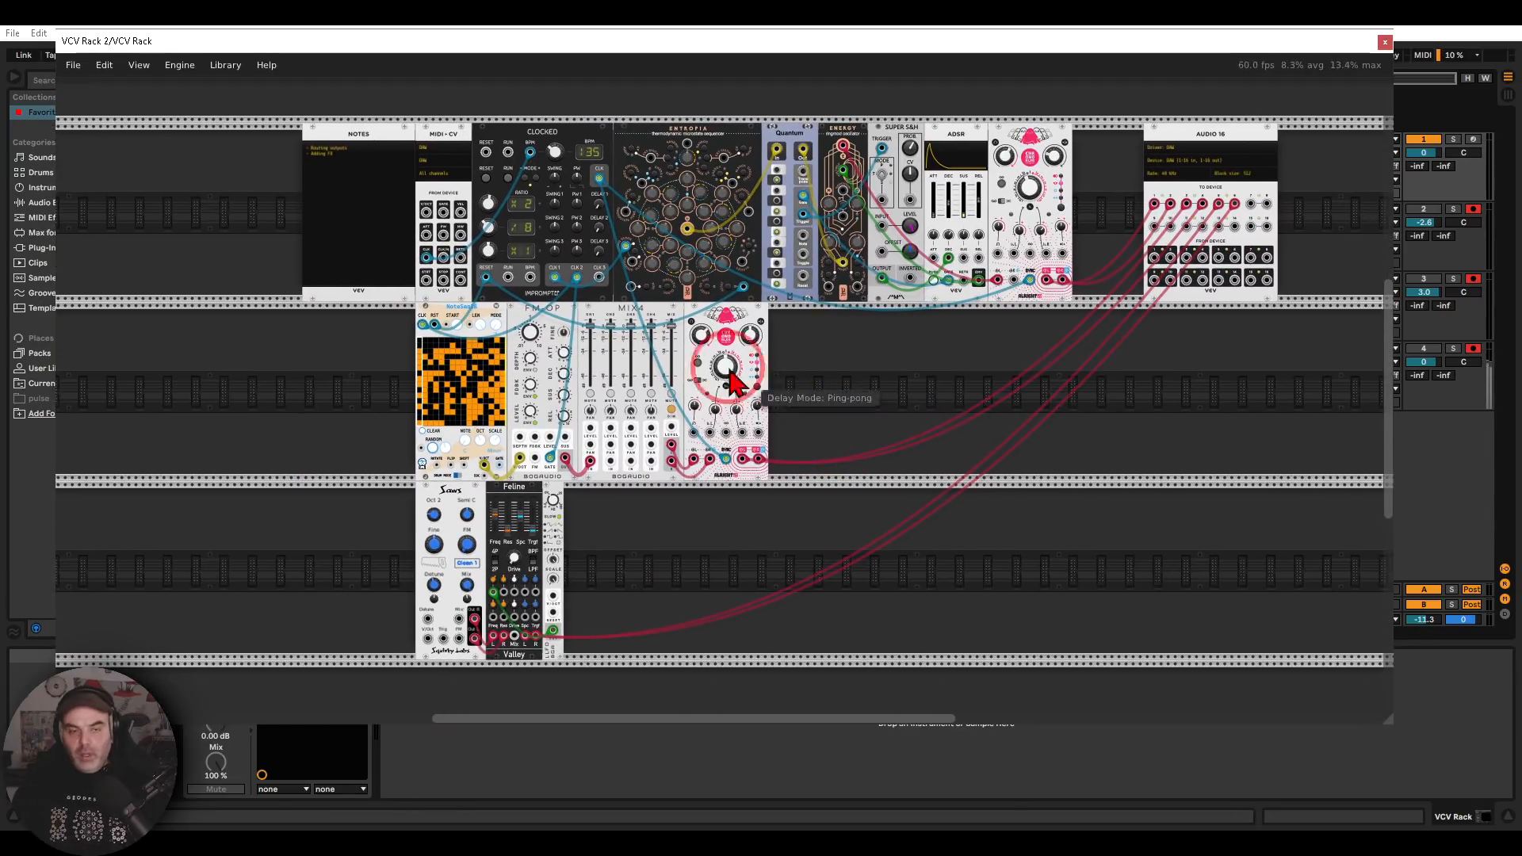
Examine the MIDI-CV clock connection to Clocked's BPM input and compare Clocked's tempo with Live's tempo
{"action": "scroll", "coordinate": [475, 226], "scroll_direction": "up", "scroll_amount": 4}
{"action": "scroll", "coordinate": [469, 294], "scroll_direction": "up", "scroll_amount": 4}
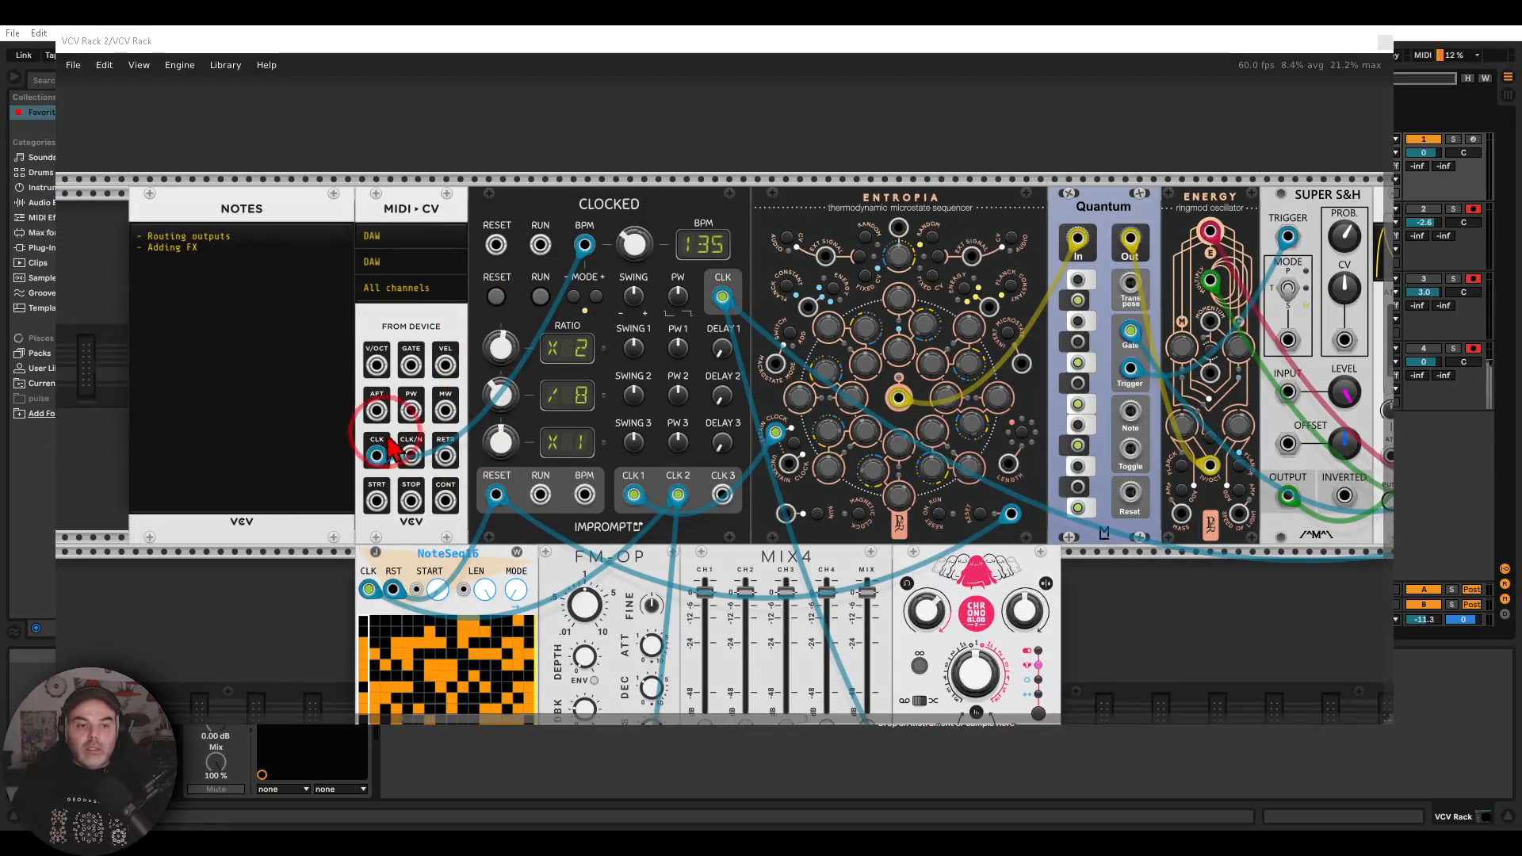
{"action": "mouse_move", "coordinate": [389, 444]}
{"action": "left_mouse_down"}
{"action": "mouse_move", "coordinate": [412, 444]}
{"action": "mouse_move", "coordinate": [539, 261]}
{"action": "mouse_move", "coordinate": [564, 288]}
{"action": "left_mouse_up"}
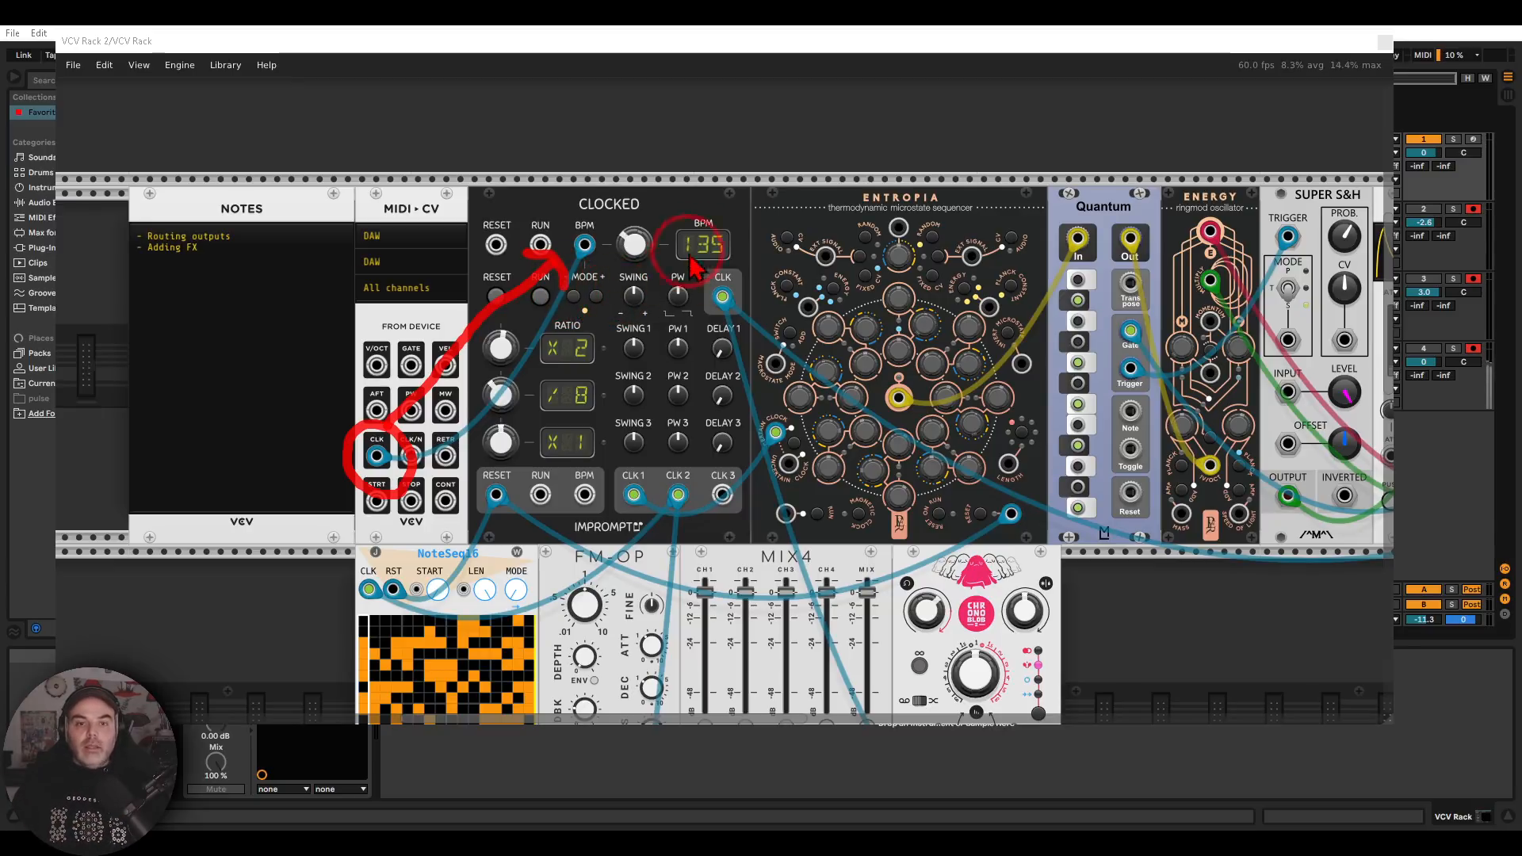
{"action": "key", "text": "Escape"}
{"action": "mouse_move", "coordinate": [720, 206]}
{"action": "left_mouse_down"}
{"action": "mouse_move", "coordinate": [654, 230]}
{"action": "mouse_move", "coordinate": [748, 248]}
{"action": "mouse_move", "coordinate": [702, 195]}
{"action": "left_mouse_up"}
{"action": "left_click_drag", "start_coordinate": [355, 41], "coordinate": [358, 100]}
{"action": "mouse_move", "coordinate": [707, 242]}
{"action": "left_mouse_down"}
{"action": "mouse_move", "coordinate": [733, 353]}
{"action": "mouse_move", "coordinate": [728, 265]}
{"action": "left_mouse_up"}
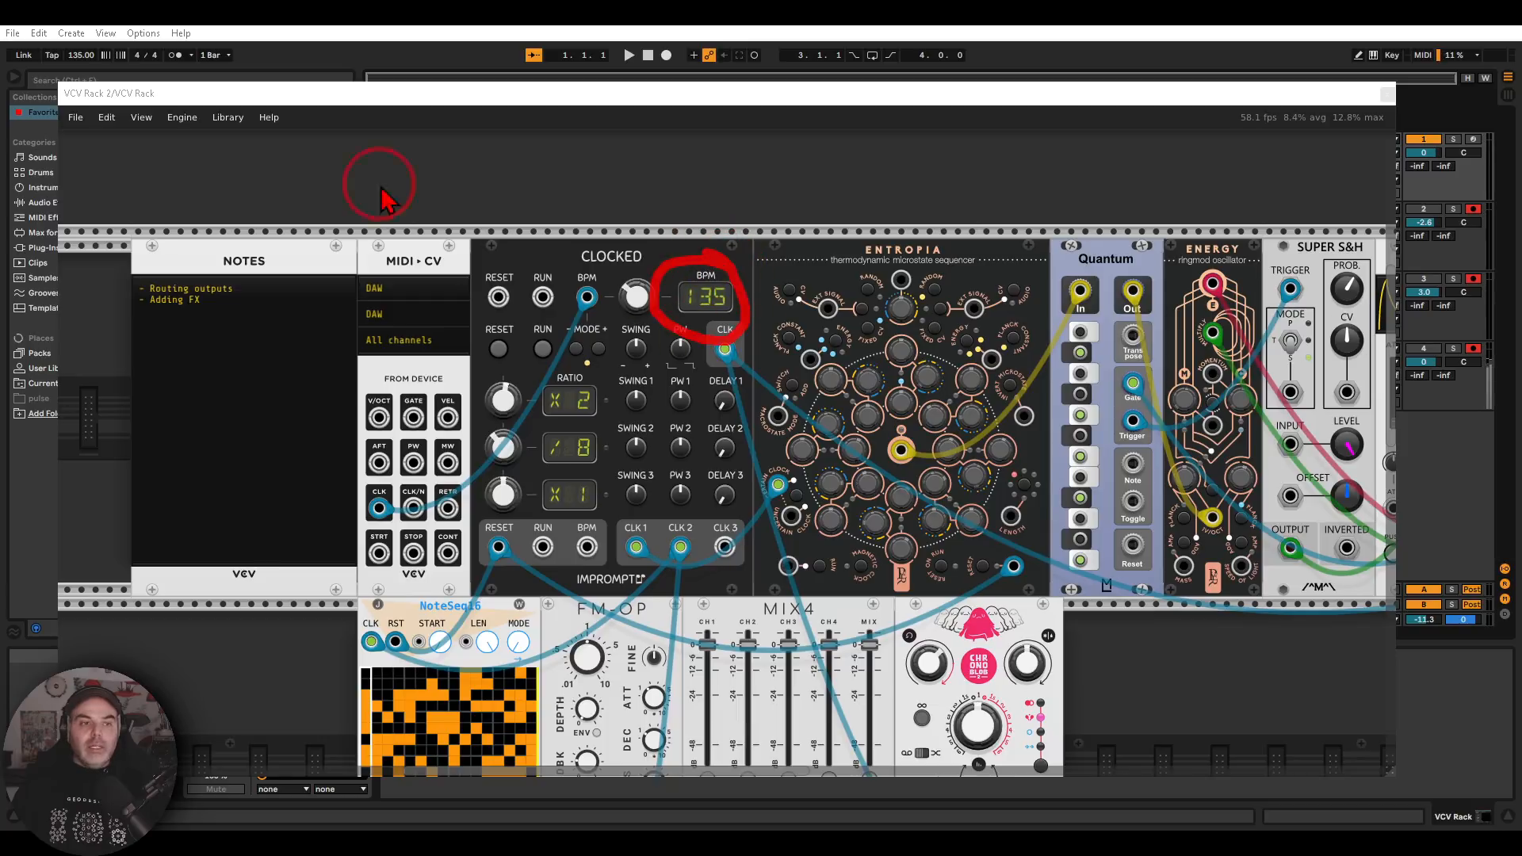
{"action": "mouse_move", "coordinate": [95, 147]}
{"action": "left_mouse_down"}
{"action": "mouse_move", "coordinate": [86, 70]}
{"action": "mouse_move", "coordinate": [111, 87]}
{"action": "left_mouse_up"}
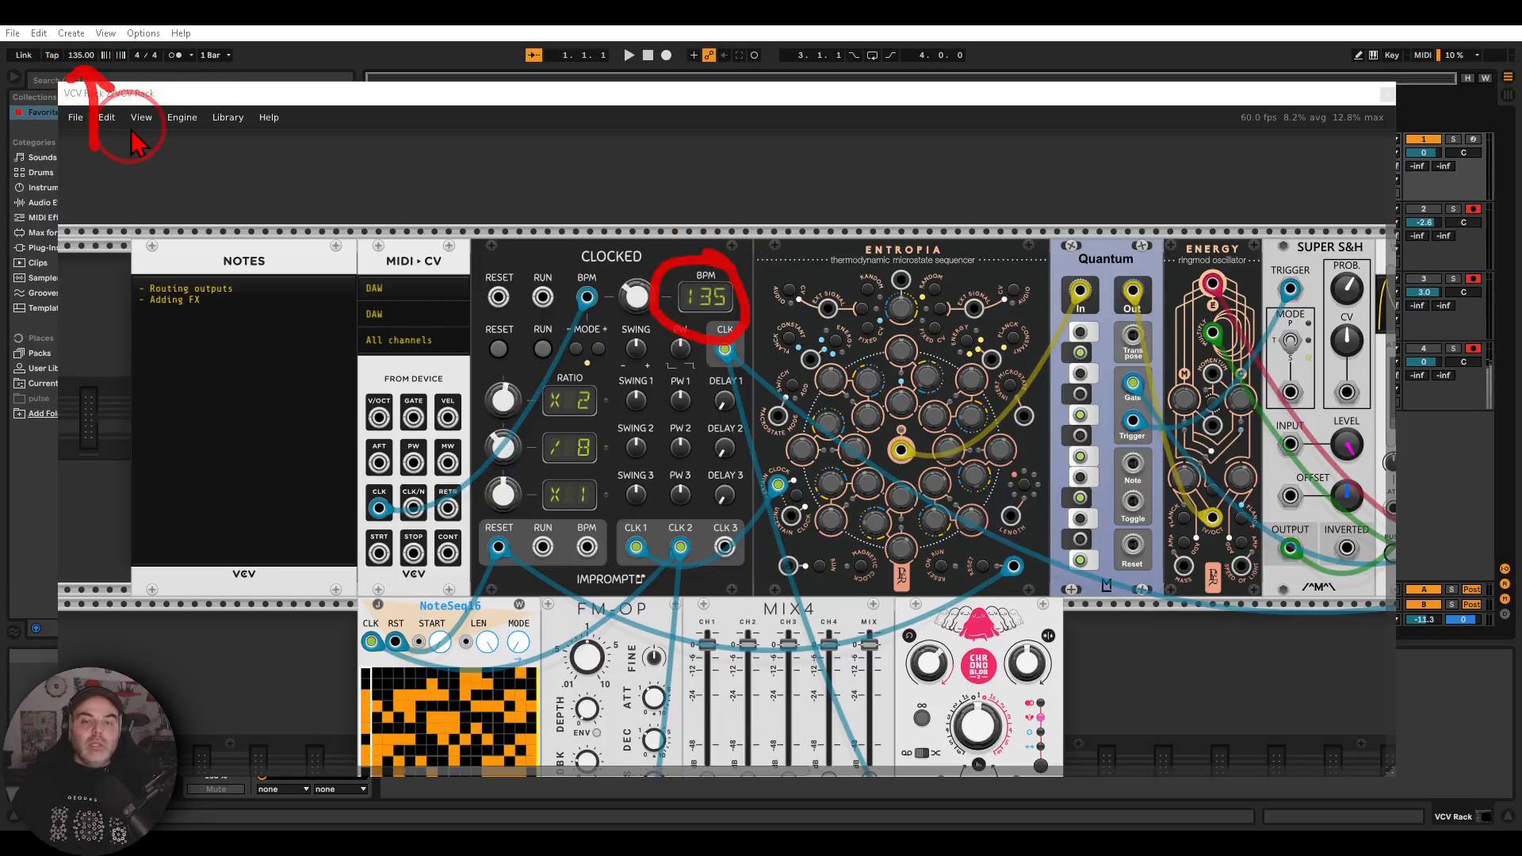
{"action": "key", "text": "Escape"}
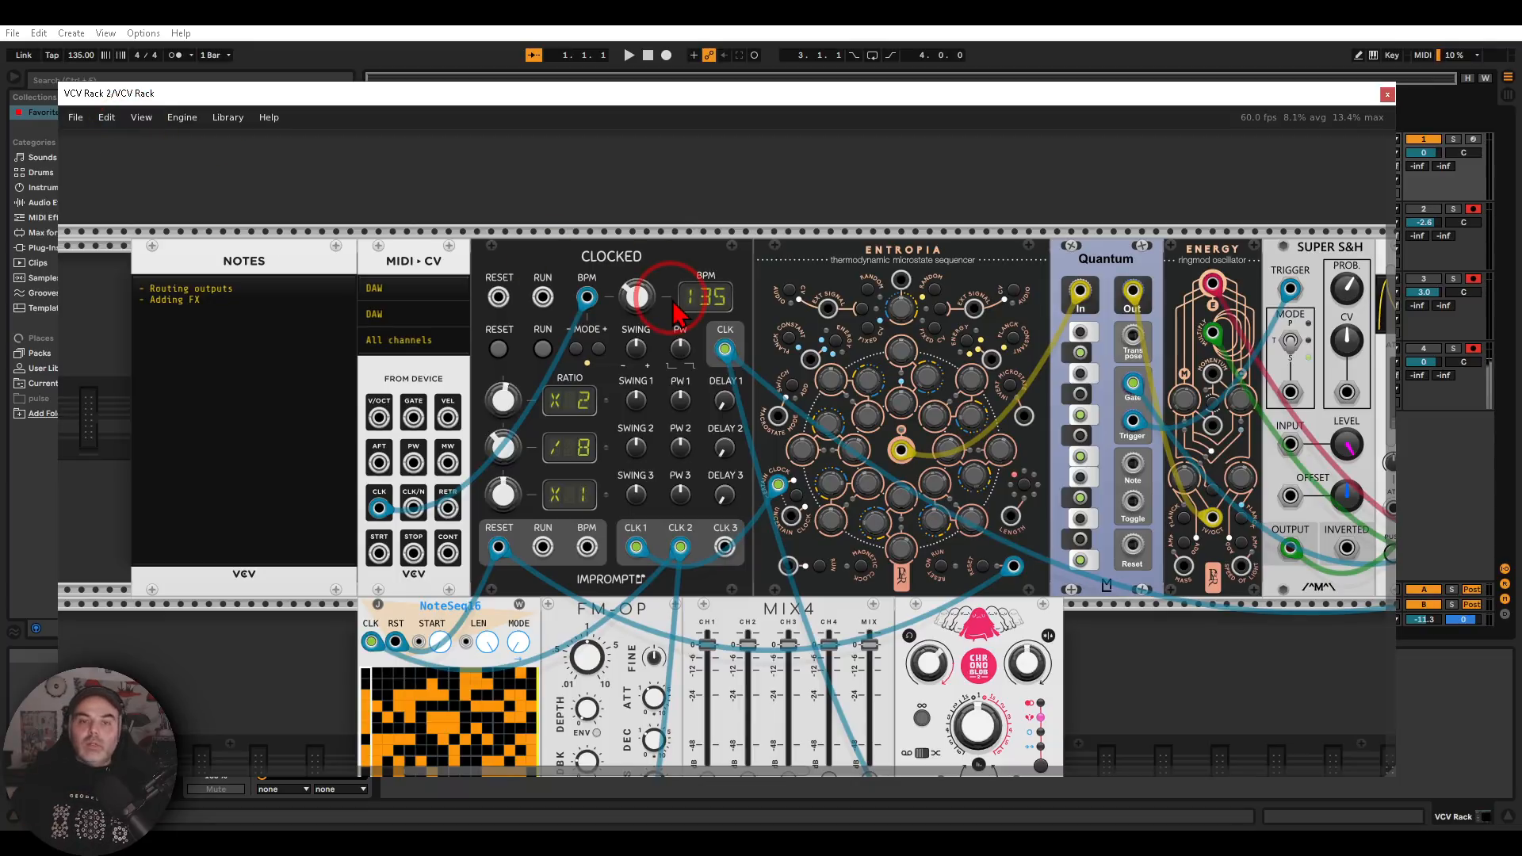
Trace the Entropia, Quantum and Energy voice to Audio 16's device inputs 1 and 2, and close the plug-in window
{"action": "scroll", "coordinate": [672, 309], "scroll_direction": "right", "scroll_amount": 10}
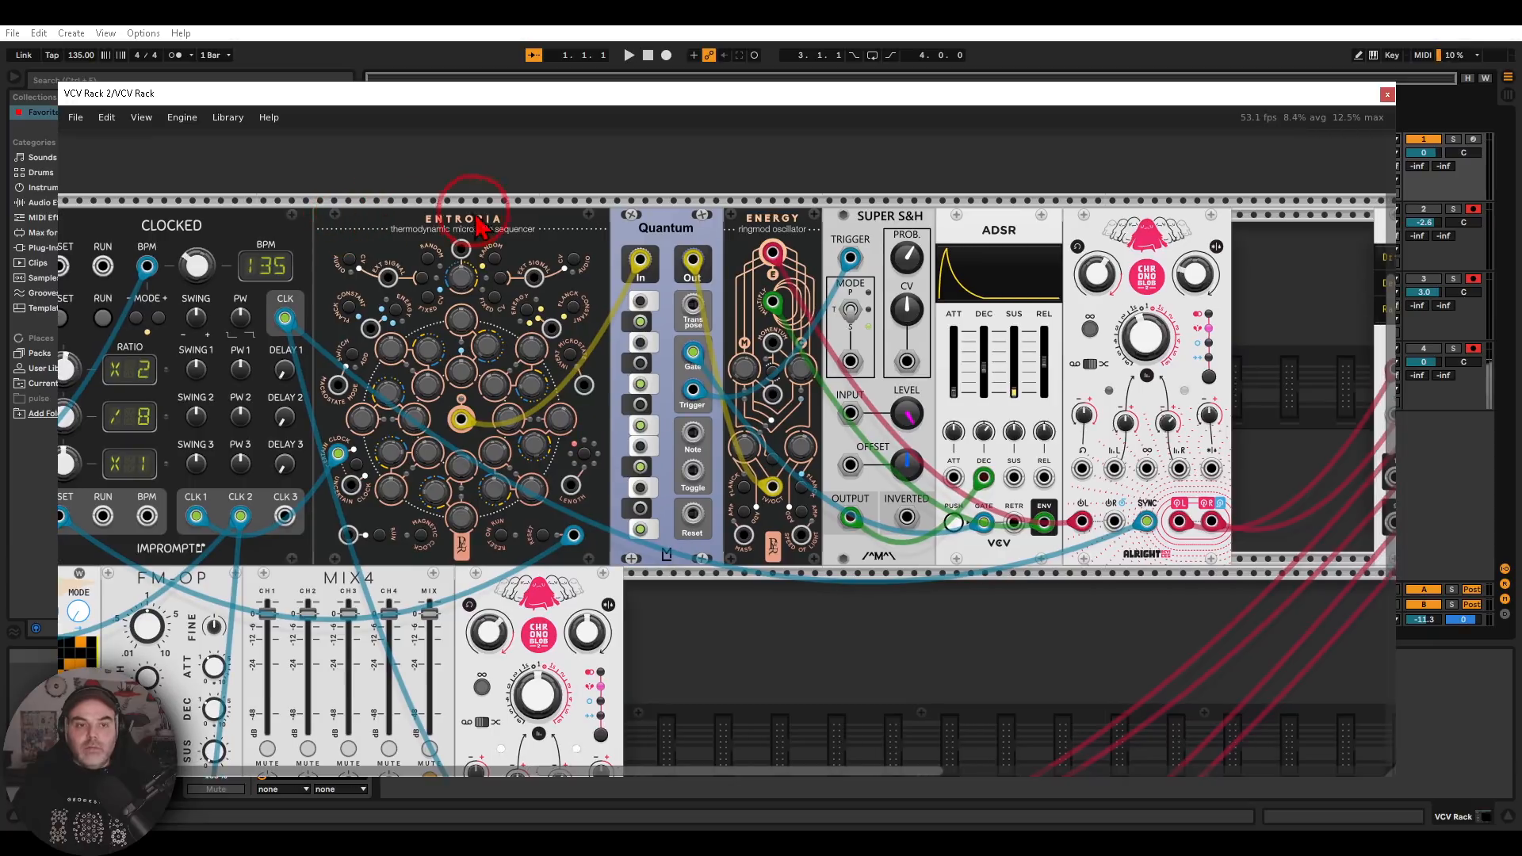
{"action": "mouse_move", "coordinate": [824, 190]}
{"action": "left_mouse_down"}
{"action": "mouse_move", "coordinate": [607, 198]}
{"action": "mouse_move", "coordinate": [373, 348]}
{"action": "mouse_move", "coordinate": [761, 444]}
{"action": "mouse_move", "coordinate": [860, 197]}
{"action": "left_mouse_up"}
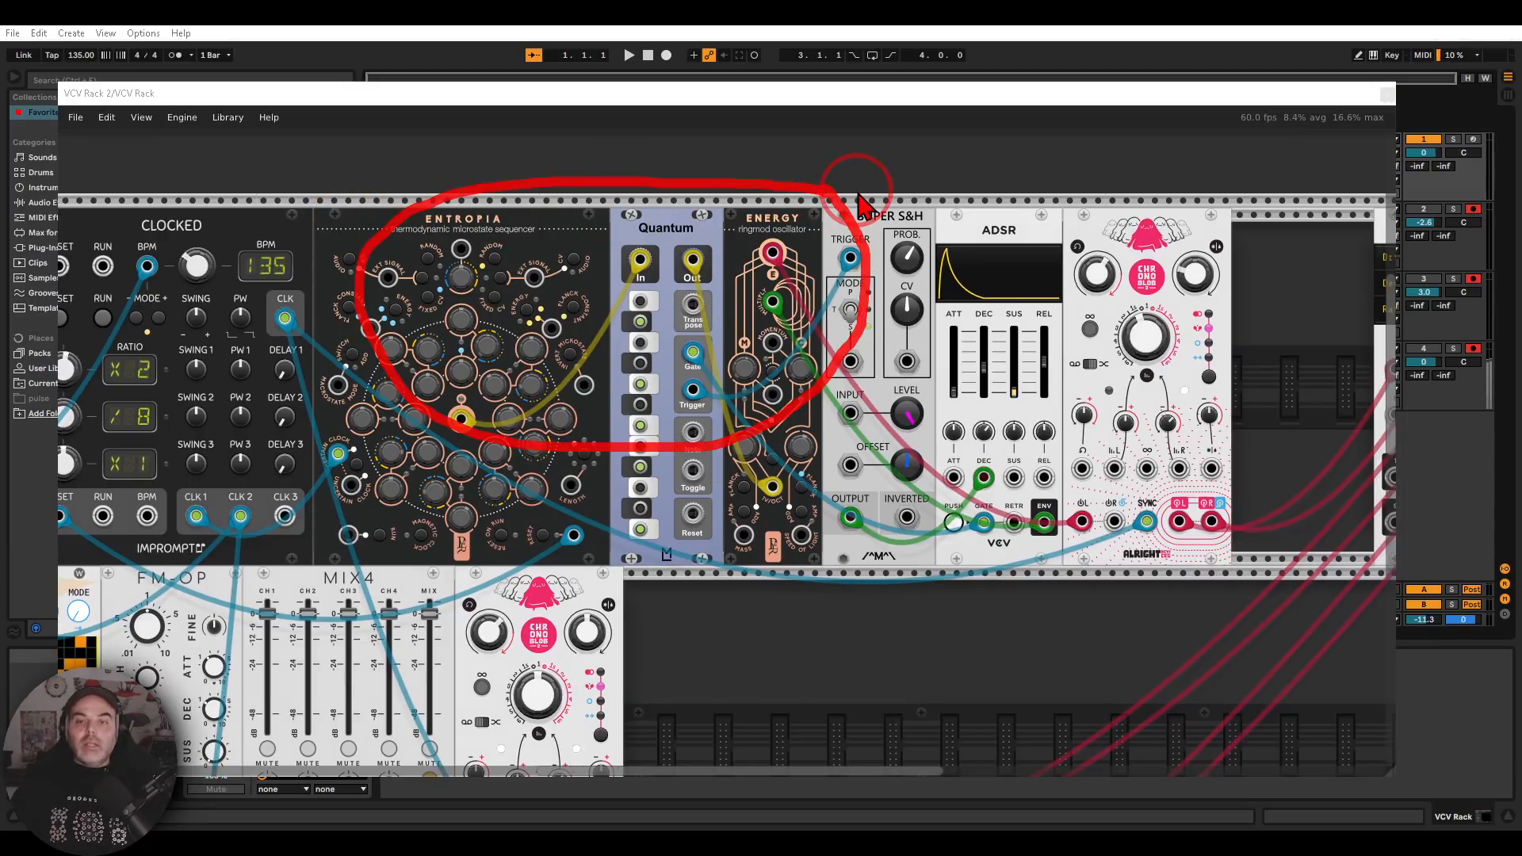
{"action": "key", "text": "Escape"}
{"action": "left_click_drag", "start_coordinate": [970, 225], "coordinate": [366, 188]}
{"action": "mouse_move", "coordinate": [839, 302]}
{"action": "left_mouse_down"}
{"action": "mouse_move", "coordinate": [770, 317]}
{"action": "mouse_move", "coordinate": [780, 355]}
{"action": "mouse_move", "coordinate": [834, 371]}
{"action": "mouse_move", "coordinate": [870, 315]}
{"action": "mouse_move", "coordinate": [842, 316]}
{"action": "left_mouse_up"}
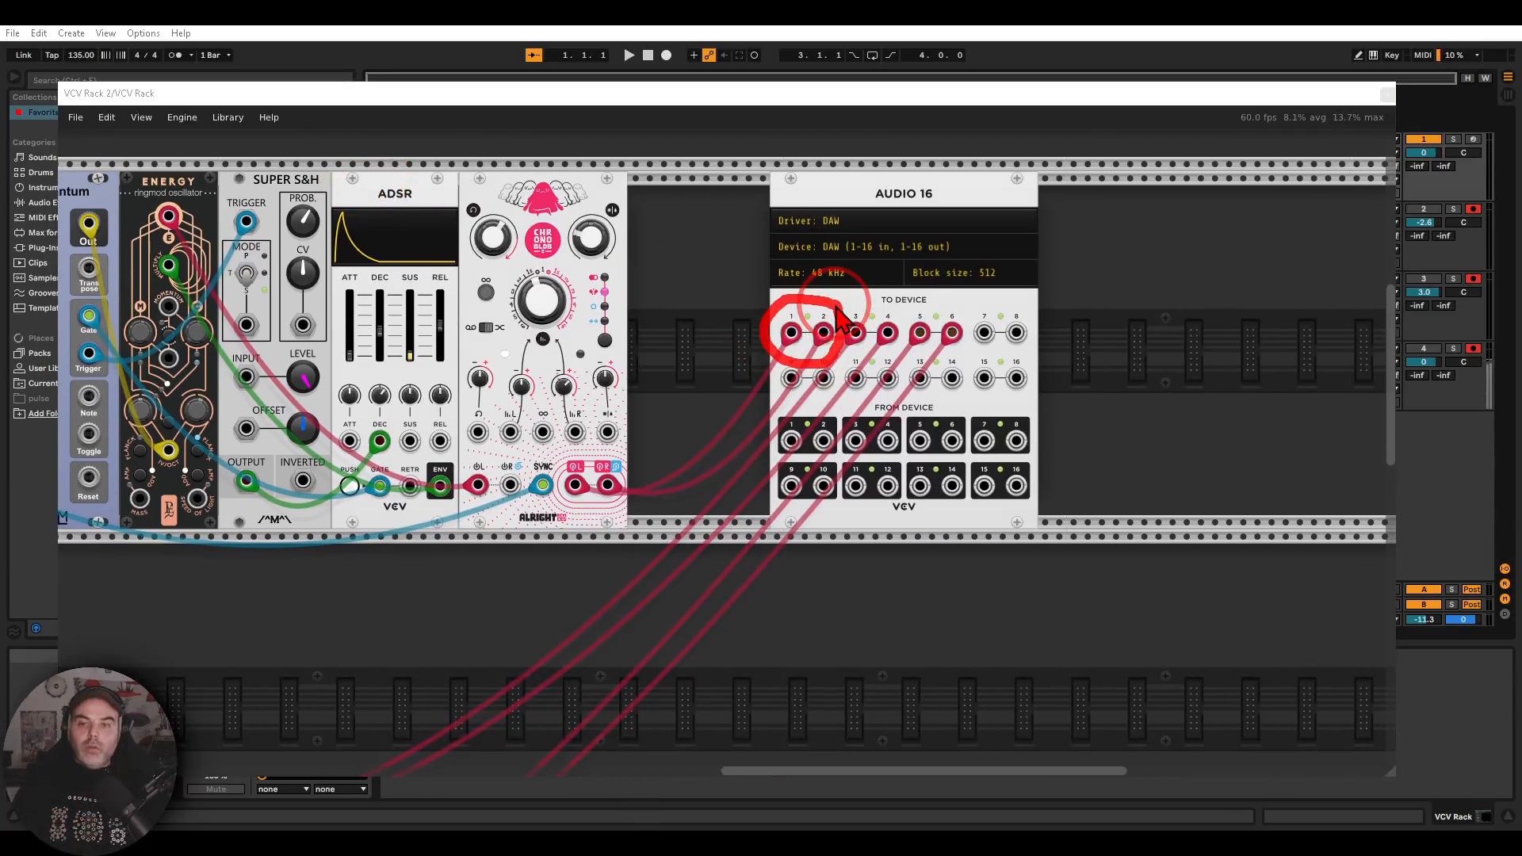
{"action": "left_click", "coordinate": [1387, 93]}
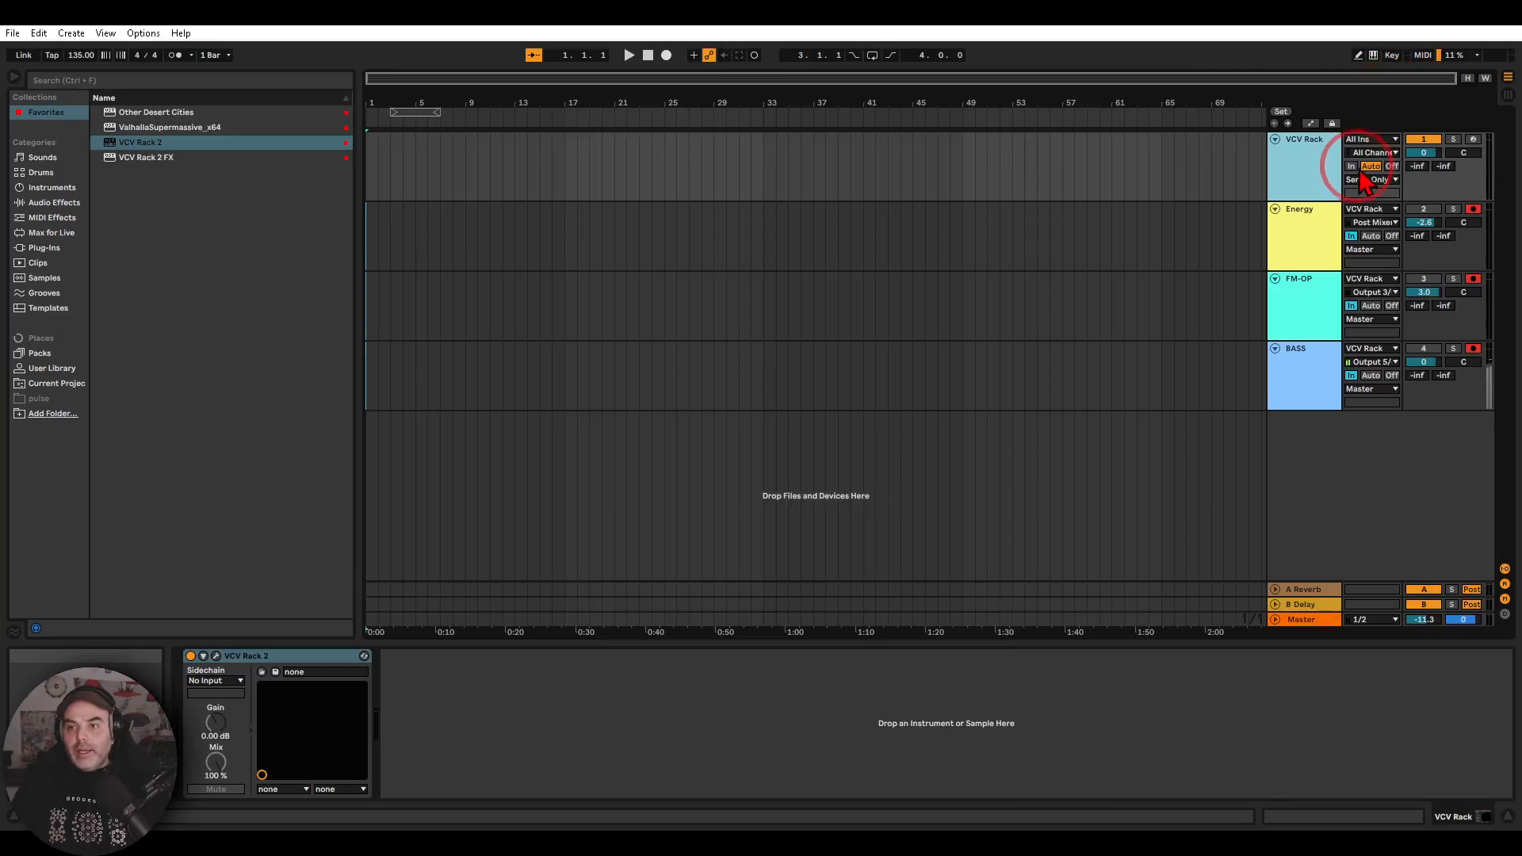
Review the VCV Rack and Energy tracks' routing and inspect the ValhallaSupermassive effect on the Energy track
{"action": "mouse_move", "coordinate": [1427, 169]}
{"action": "left_mouse_down"}
{"action": "mouse_move", "coordinate": [1339, 151]}
{"action": "mouse_move", "coordinate": [1325, 198]}
{"action": "mouse_move", "coordinate": [1403, 207]}
{"action": "mouse_move", "coordinate": [1411, 165]}
{"action": "left_mouse_up"}
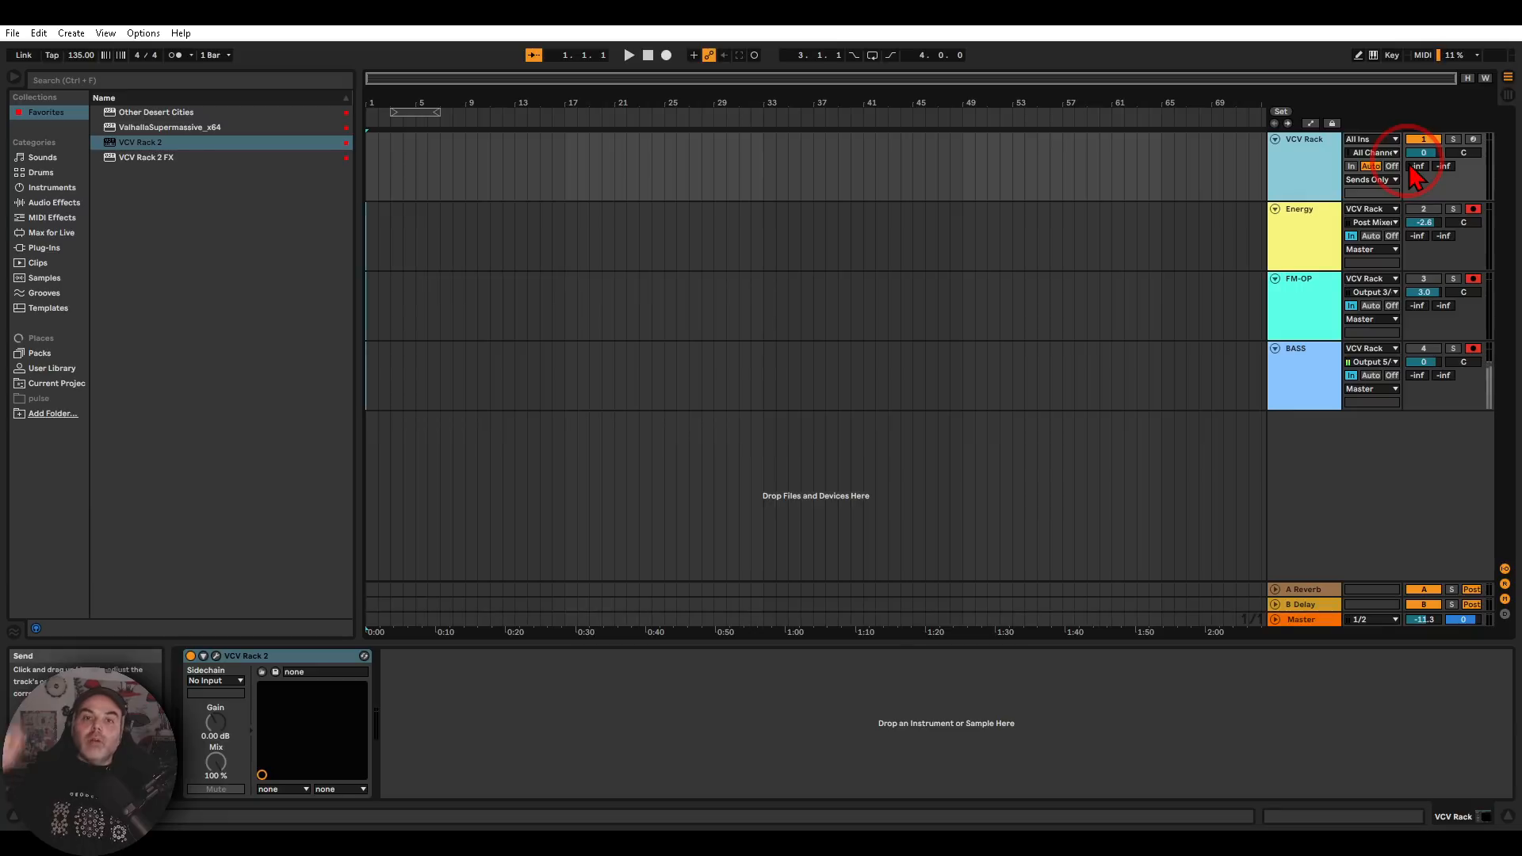
{"action": "left_click", "coordinate": [1314, 249]}
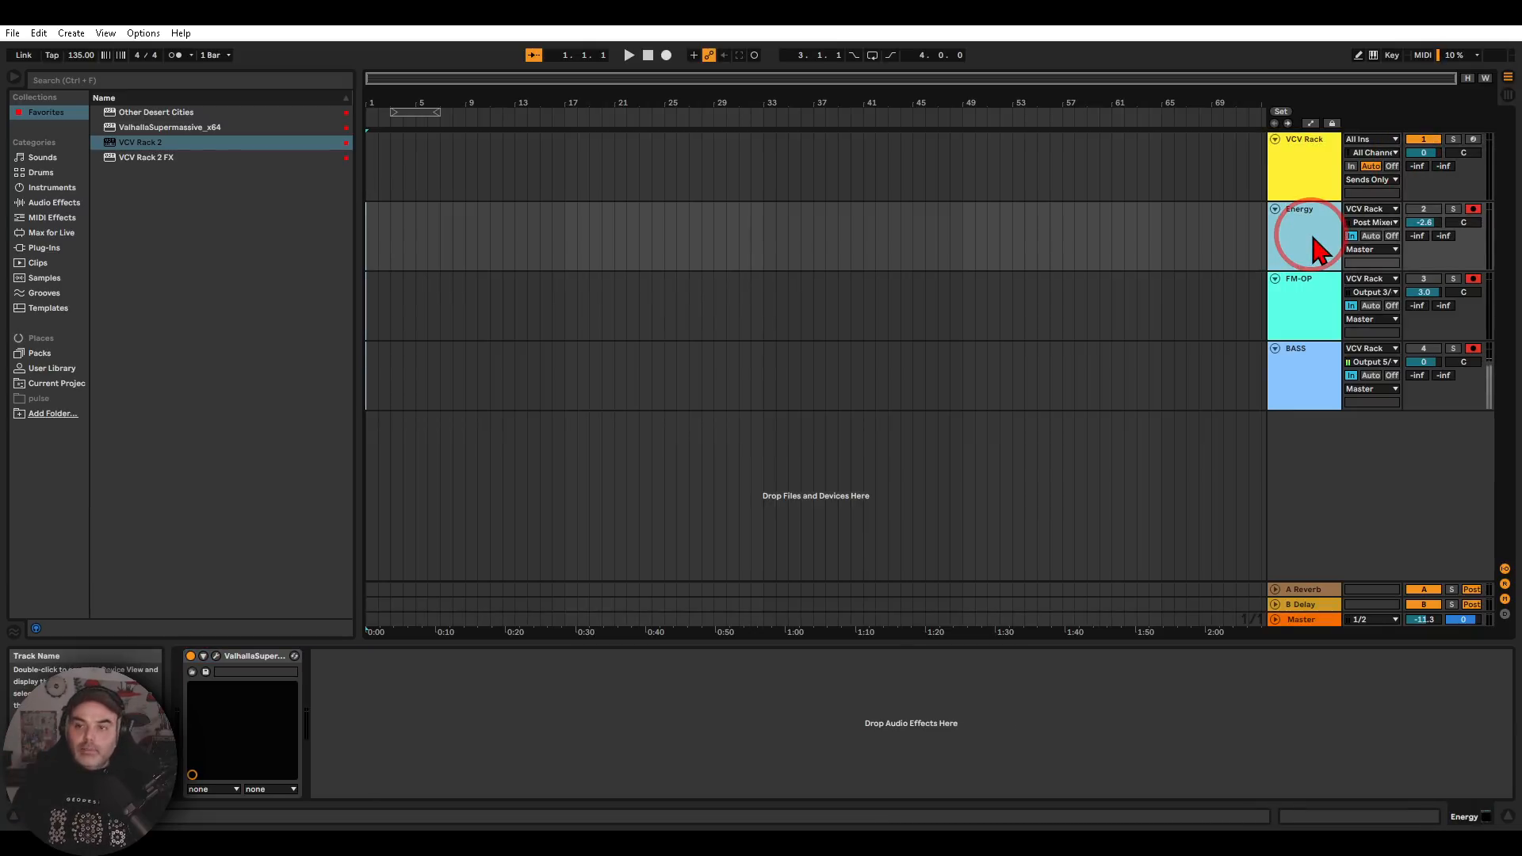
{"action": "mouse_move", "coordinate": [1276, 210]}
{"action": "left_mouse_down"}
{"action": "mouse_move", "coordinate": [1333, 210]}
{"action": "mouse_move", "coordinate": [1281, 256]}
{"action": "mouse_move", "coordinate": [1327, 245]}
{"action": "left_mouse_up"}
{"action": "mouse_move", "coordinate": [1320, 300]}
{"action": "left_mouse_down"}
{"action": "mouse_move", "coordinate": [1340, 254]}
{"action": "mouse_move", "coordinate": [1350, 274]}
{"action": "left_mouse_up"}
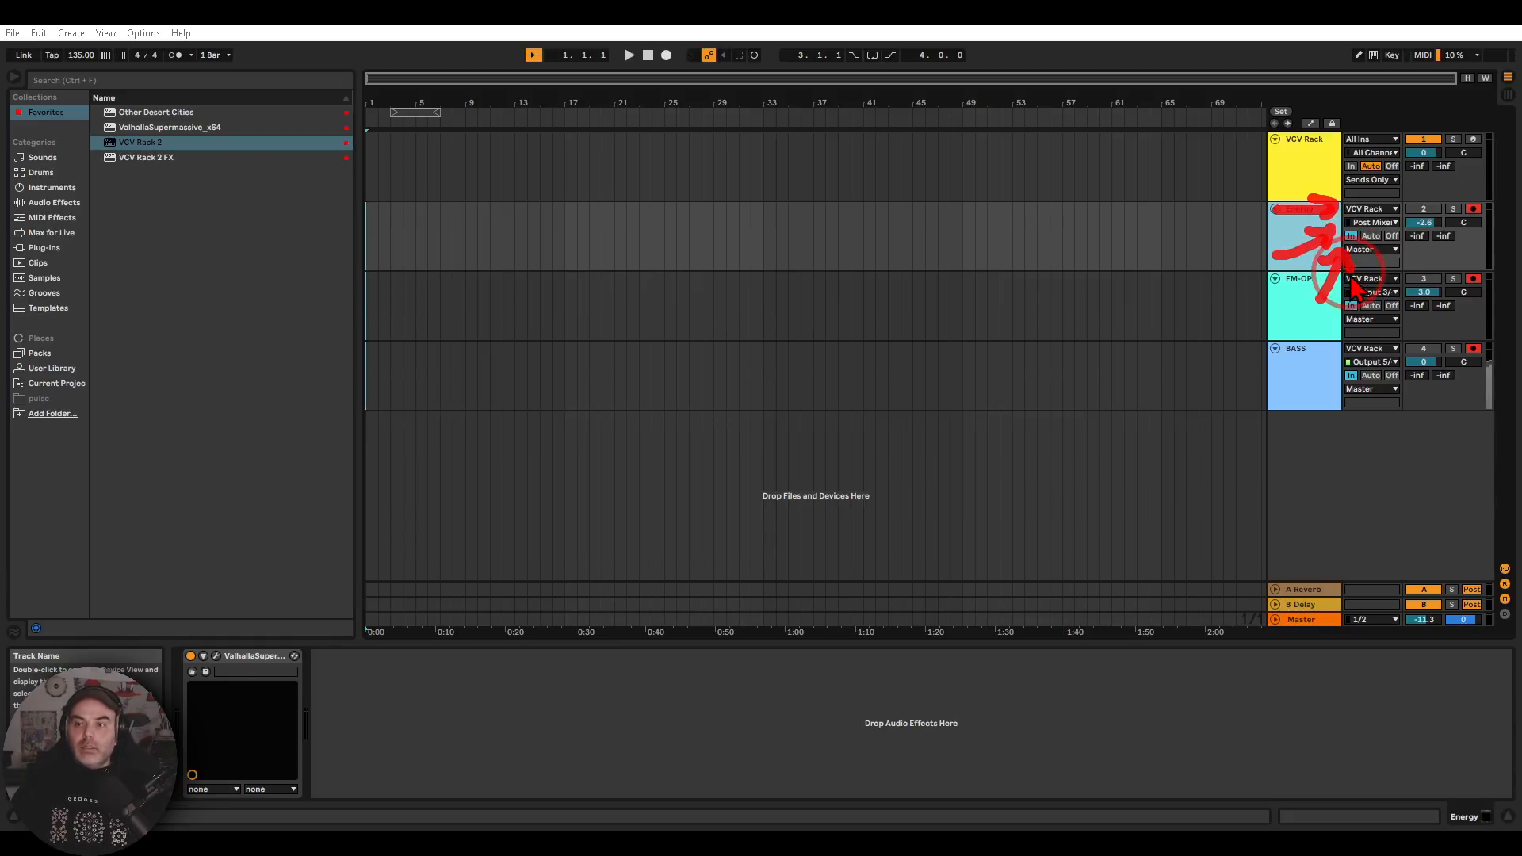
{"action": "key", "text": "Escape"}
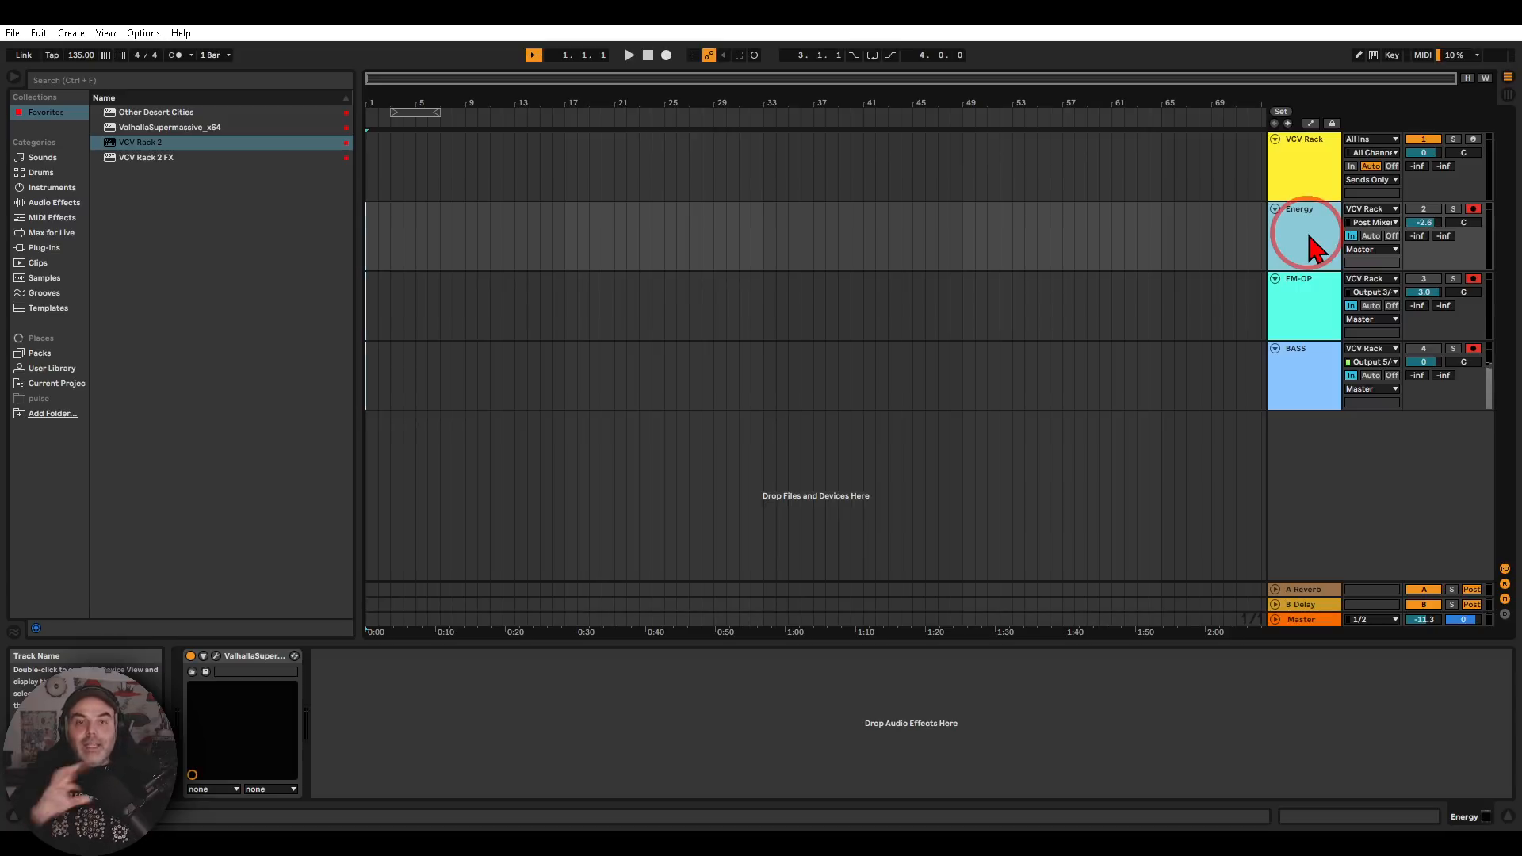
{"action": "left_click", "coordinate": [216, 657]}
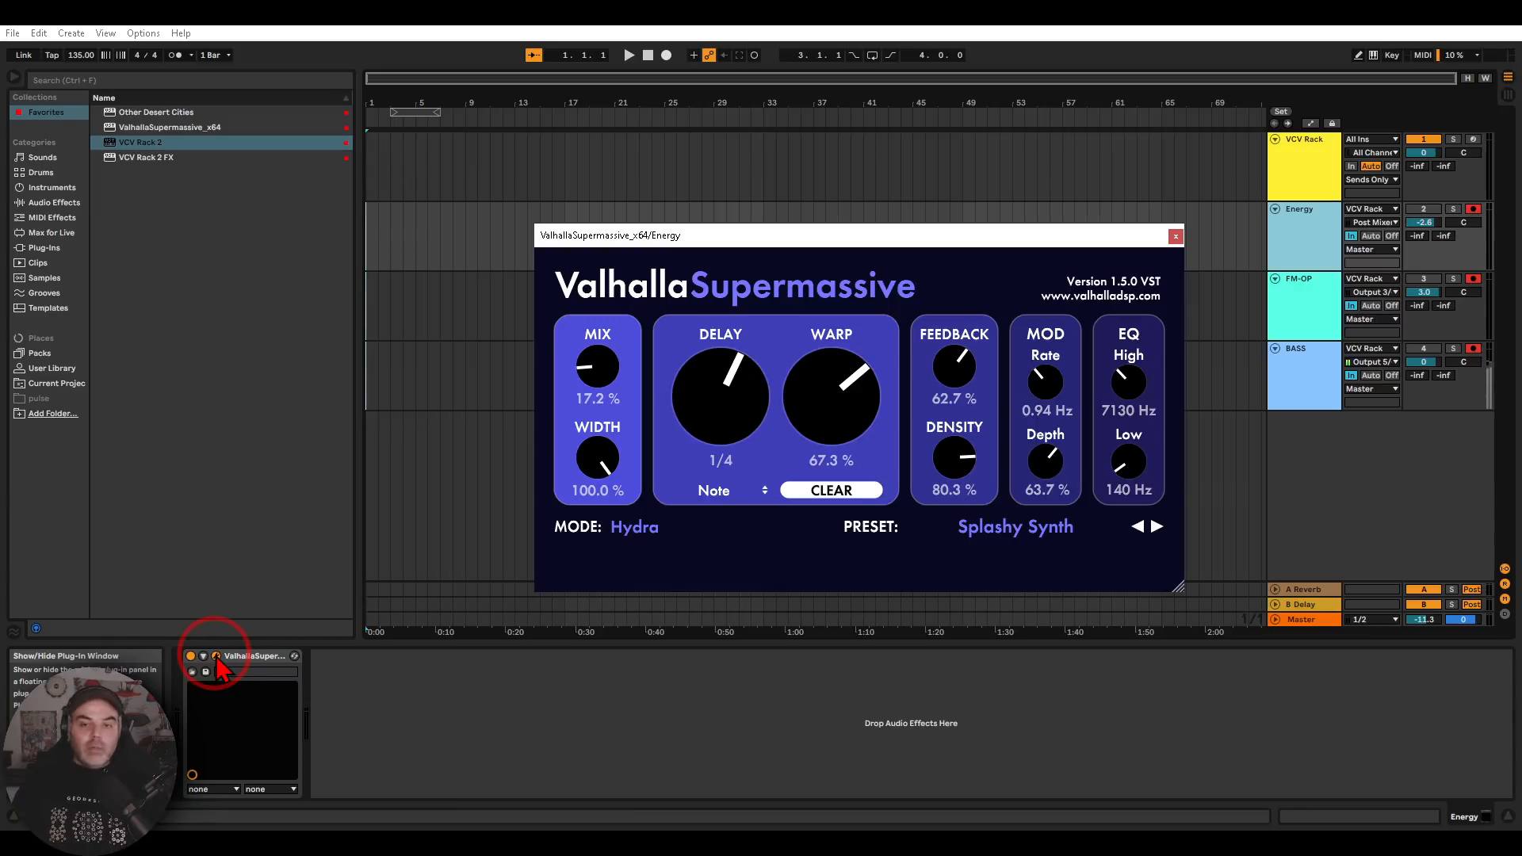
{"action": "left_click", "coordinate": [1175, 236]}
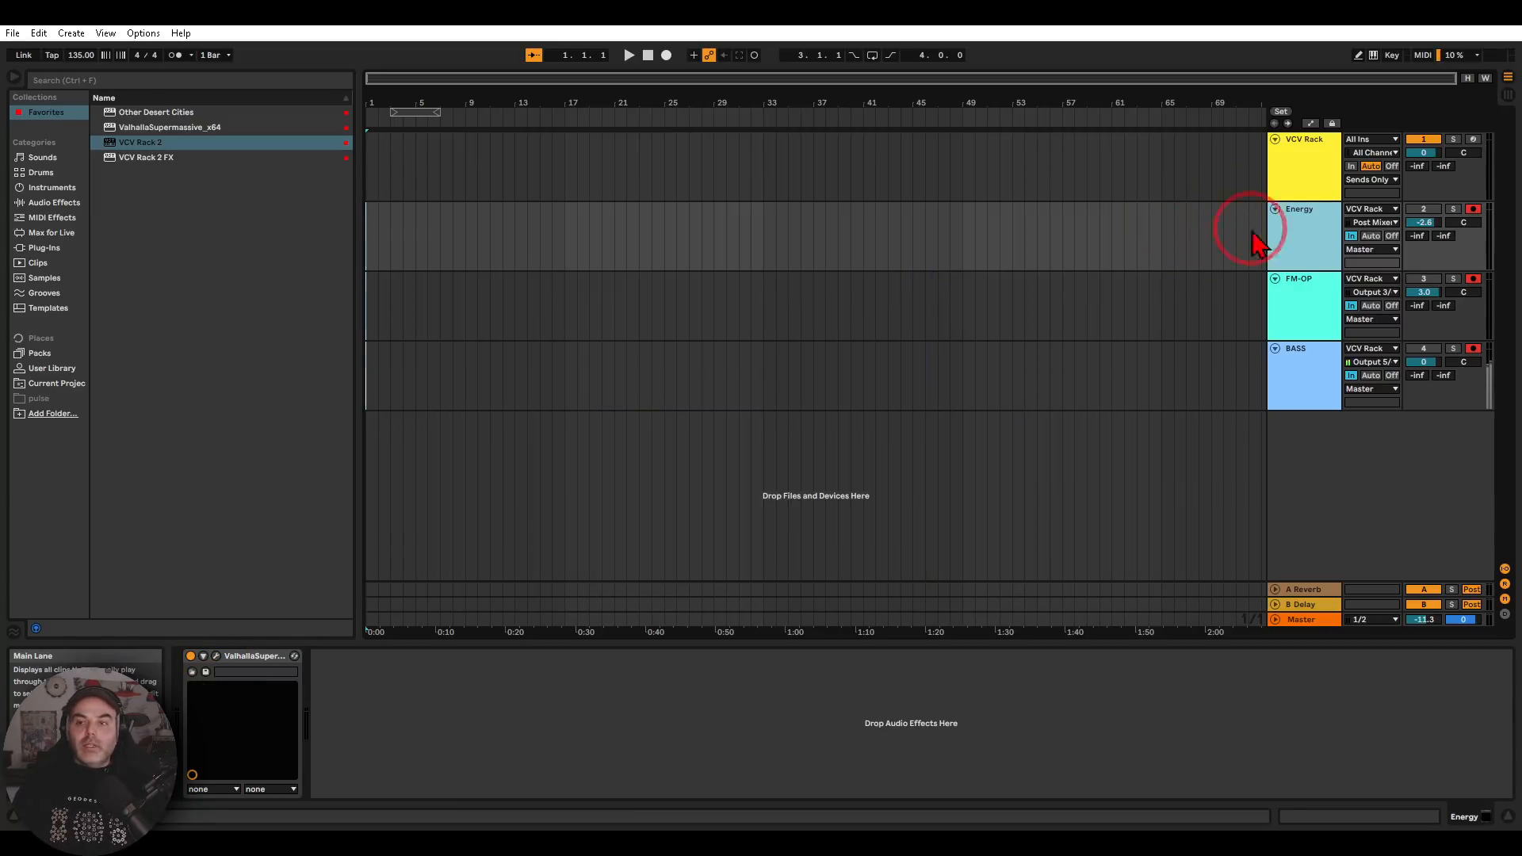
Activate the Energy track and audition it in playback with the VCV Rack 2 patch in view
{"action": "left_click", "coordinate": [1423, 211]}
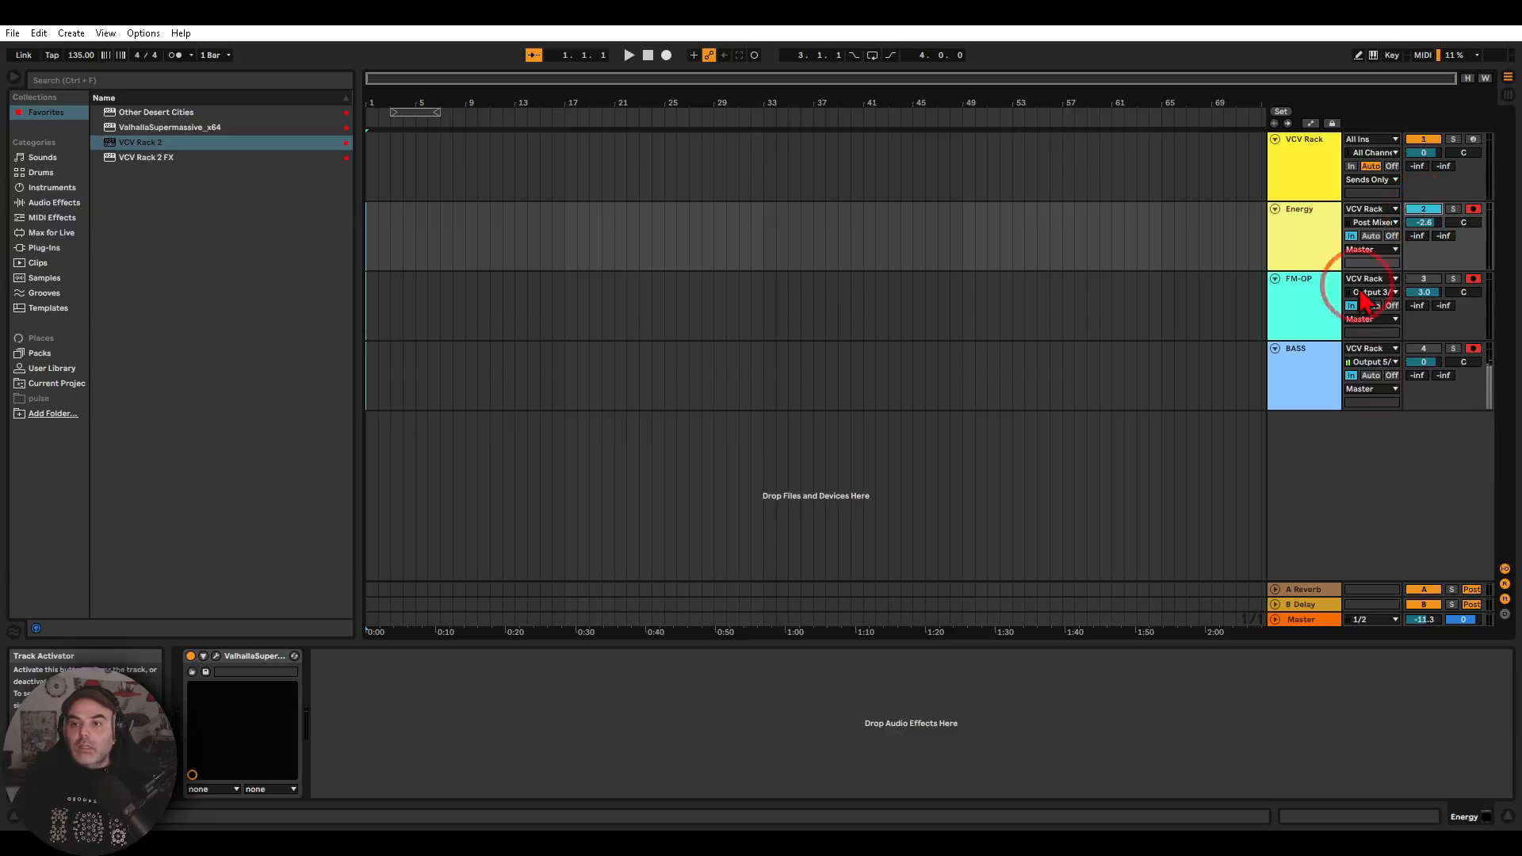
{"action": "left_click", "coordinate": [629, 55]}
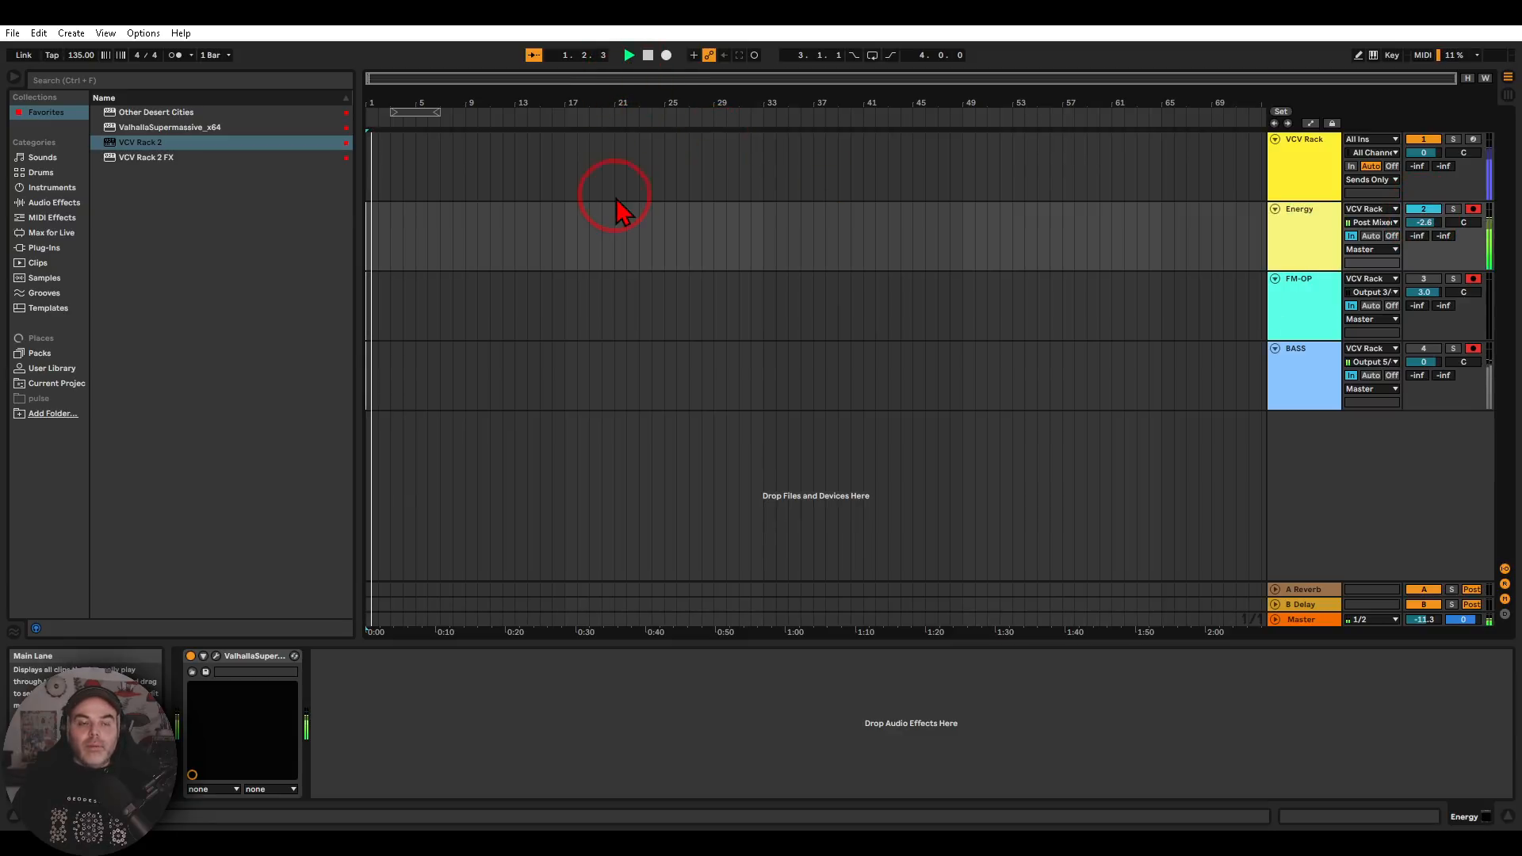
{"action": "left_click", "coordinate": [1306, 171]}
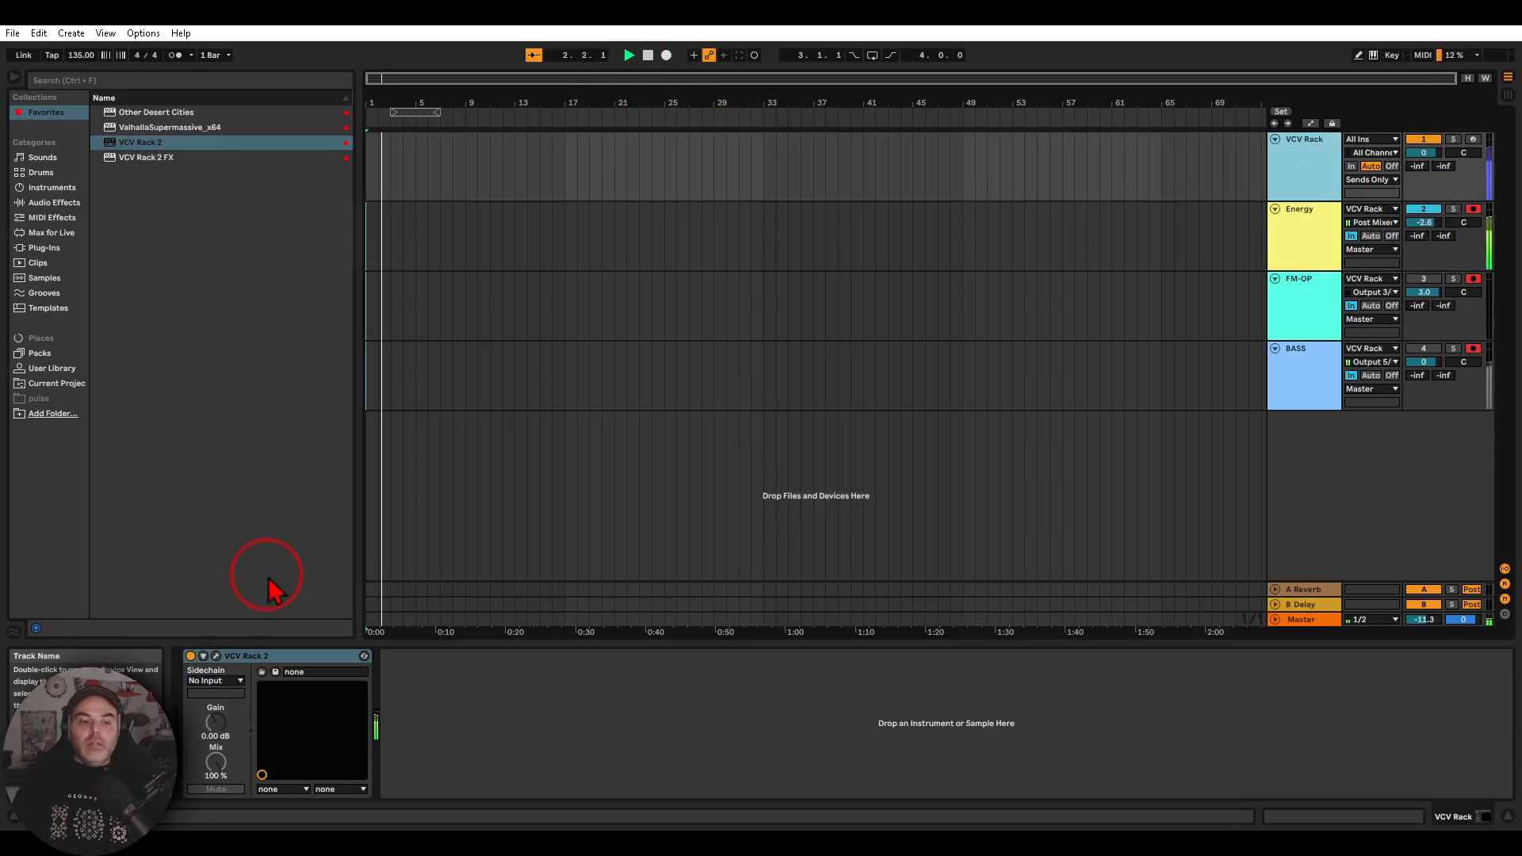
{"action": "left_click", "coordinate": [216, 656]}
{"action": "left_click_drag", "start_coordinate": [336, 602], "coordinate": [821, 558]}
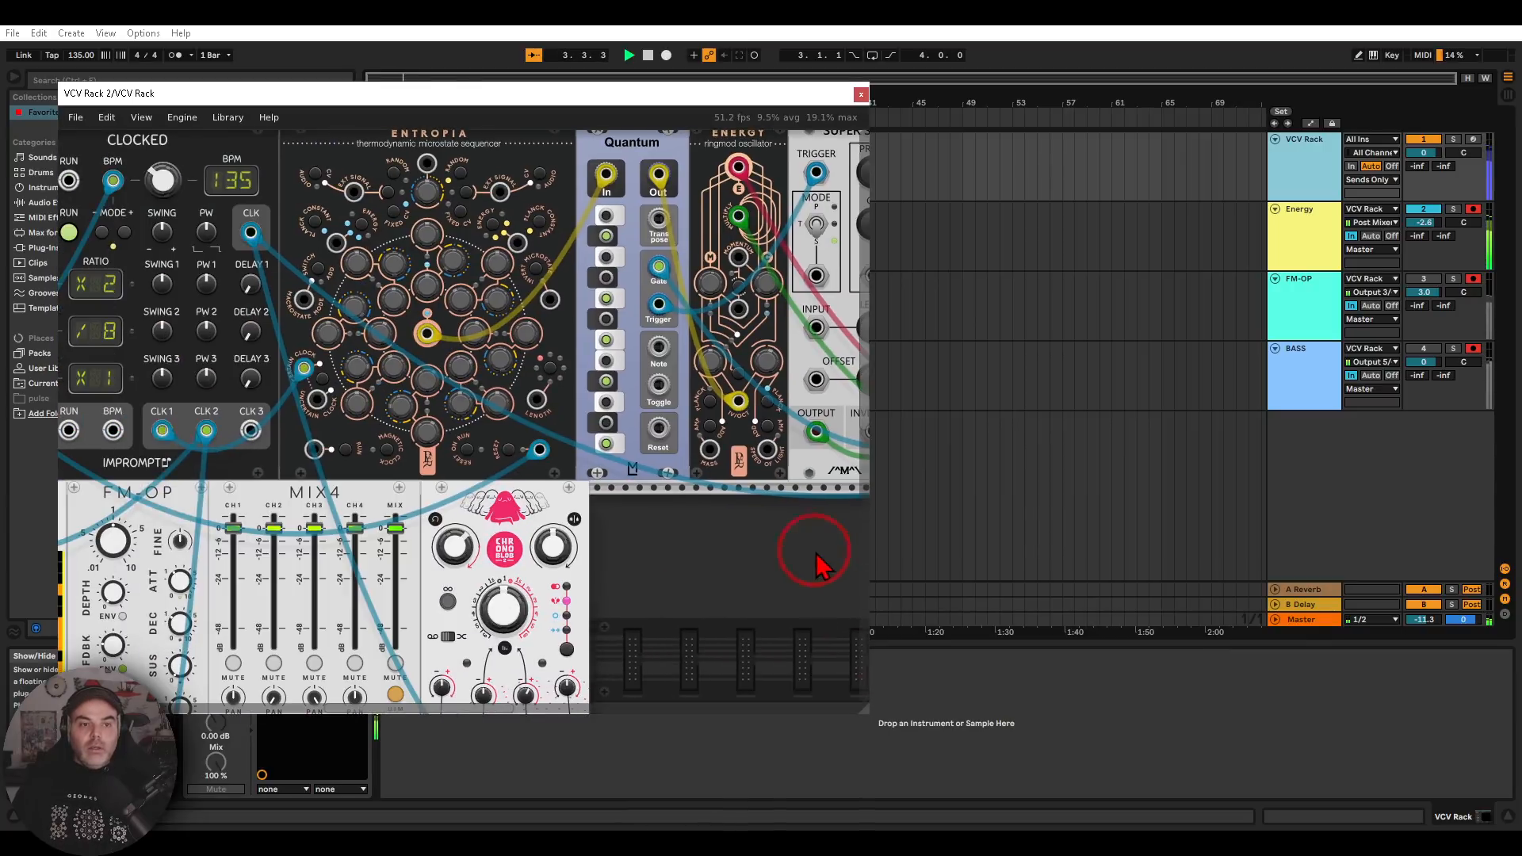
{"action": "scroll", "coordinate": [723, 541], "scroll_direction": "down", "scroll_amount": 2}
{"action": "left_click_drag", "start_coordinate": [727, 542], "coordinate": [660, 518]}
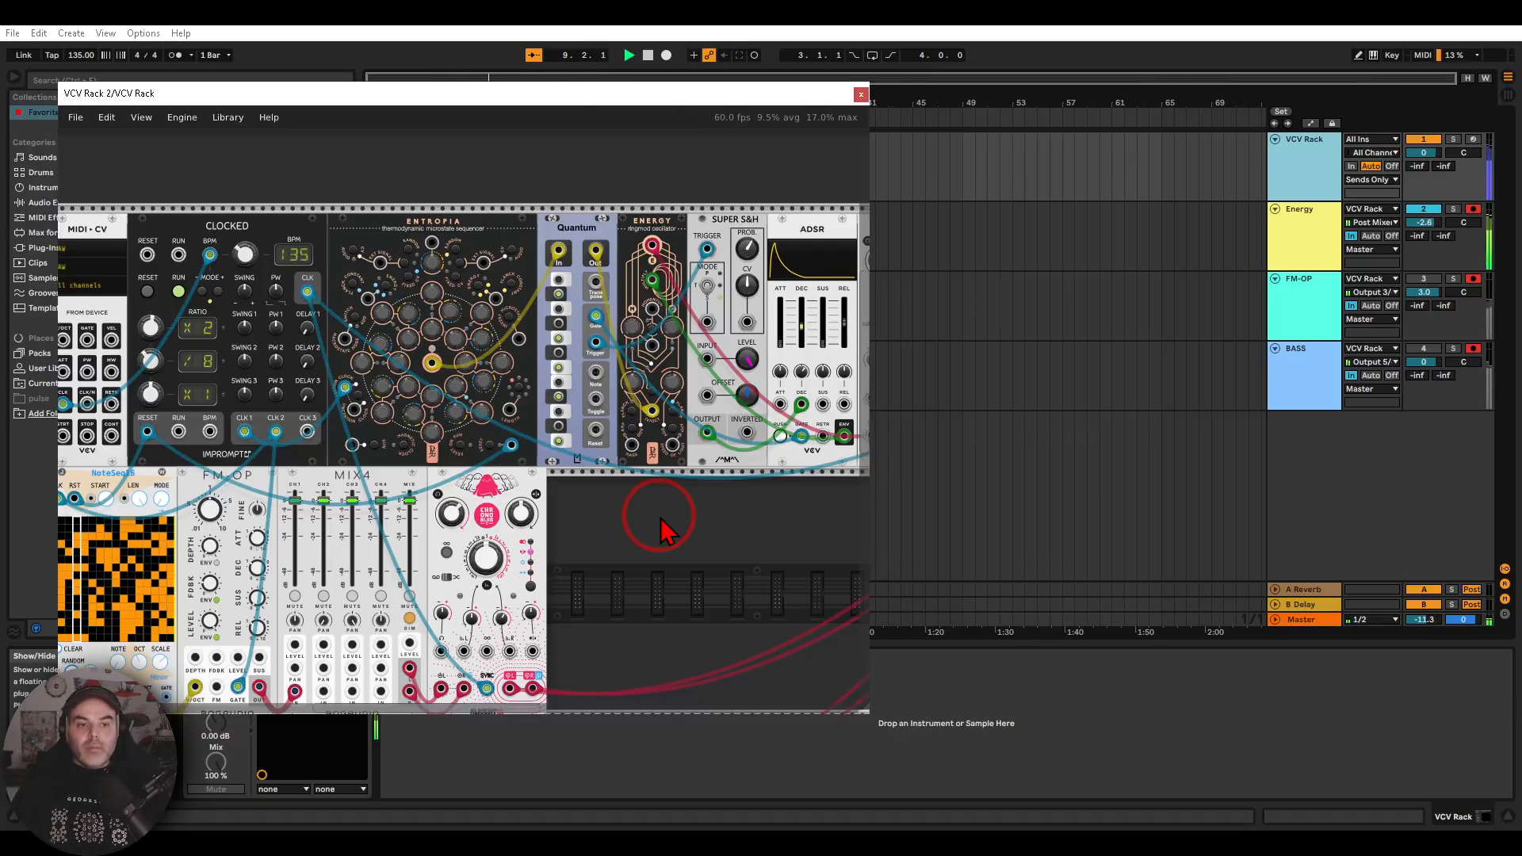
{"action": "left_click", "coordinate": [647, 55]}
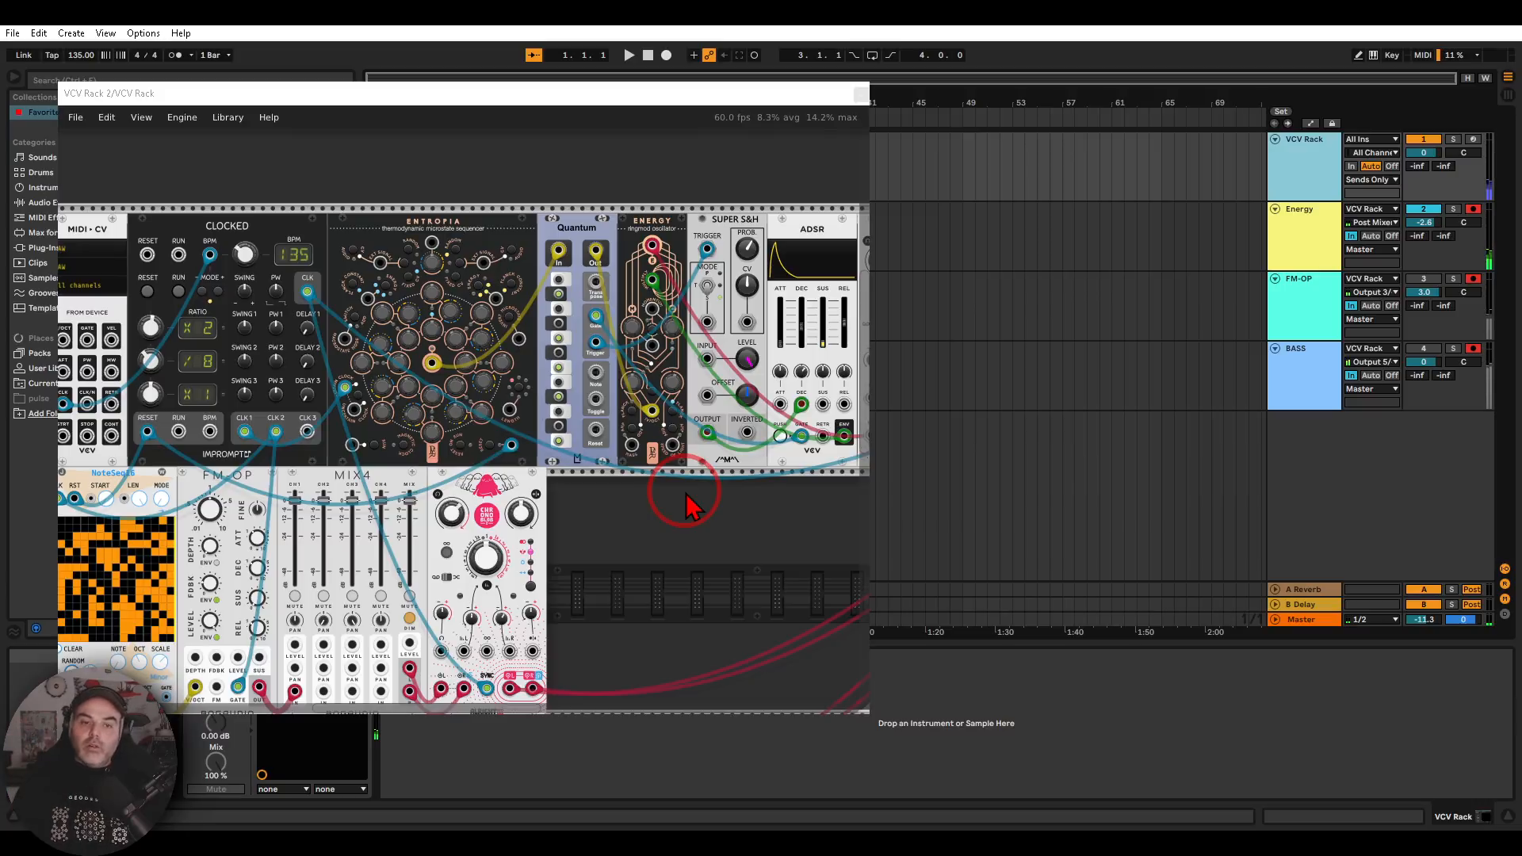
Trace the FM-OP voice through MIX4 and the stereo delay to Audio 16's device inputs 3 and 4, and close the plug-in window
{"action": "left_click_drag", "start_coordinate": [611, 509], "coordinate": [773, 384]}
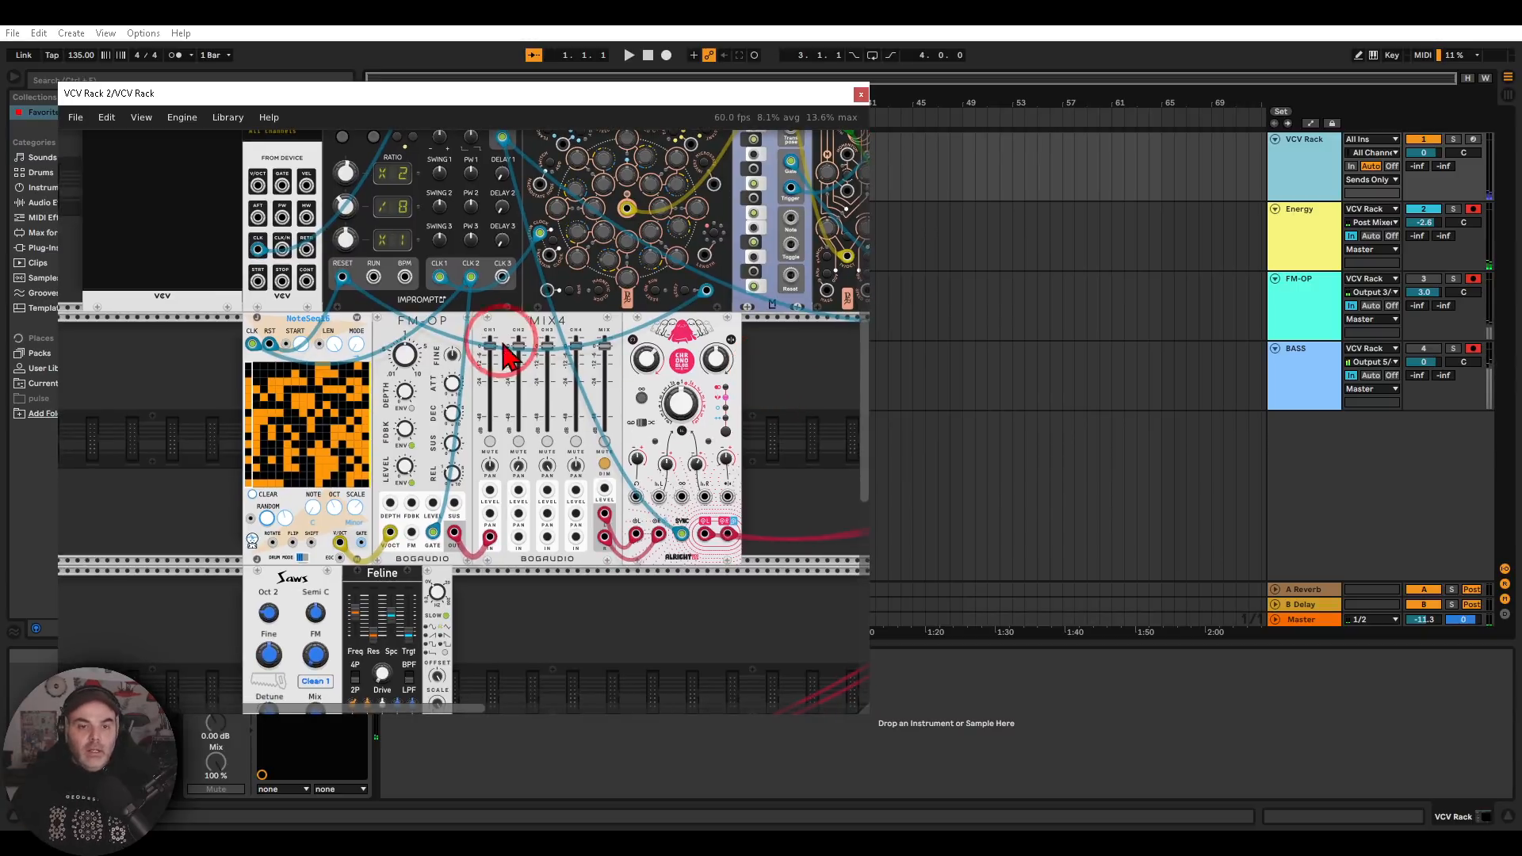
{"action": "mouse_move", "coordinate": [718, 329]}
{"action": "left_mouse_down"}
{"action": "mouse_move", "coordinate": [281, 300]}
{"action": "mouse_move", "coordinate": [468, 540]}
{"action": "mouse_move", "coordinate": [765, 396]}
{"action": "mouse_move", "coordinate": [733, 367]}
{"action": "mouse_move", "coordinate": [714, 398]}
{"action": "mouse_move", "coordinate": [218, 425]}
{"action": "left_mouse_up"}
{"action": "key", "text": "Escape"}
{"action": "left_click_drag", "start_coordinate": [612, 399], "coordinate": [428, 492]}
{"action": "key", "text": "ctrl+2"}
{"action": "mouse_move", "coordinate": [611, 271]}
{"action": "left_mouse_down"}
{"action": "mouse_move", "coordinate": [565, 277]}
{"action": "mouse_move", "coordinate": [576, 322]}
{"action": "mouse_move", "coordinate": [615, 306]}
{"action": "mouse_move", "coordinate": [587, 270]}
{"action": "left_mouse_up"}
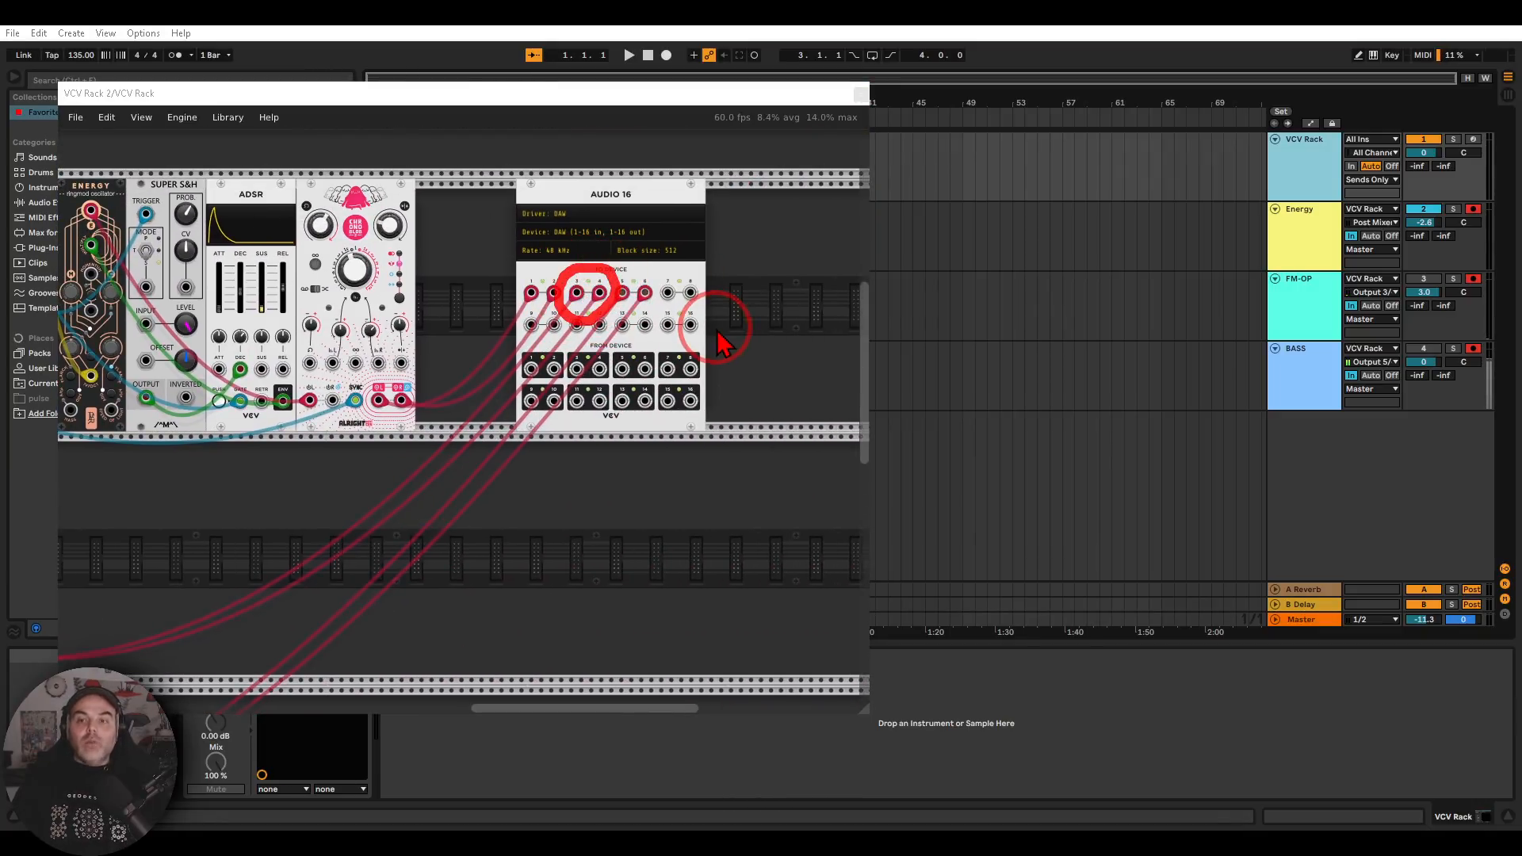
{"action": "key", "text": "Escape"}
{"action": "left_click", "coordinate": [861, 95]}
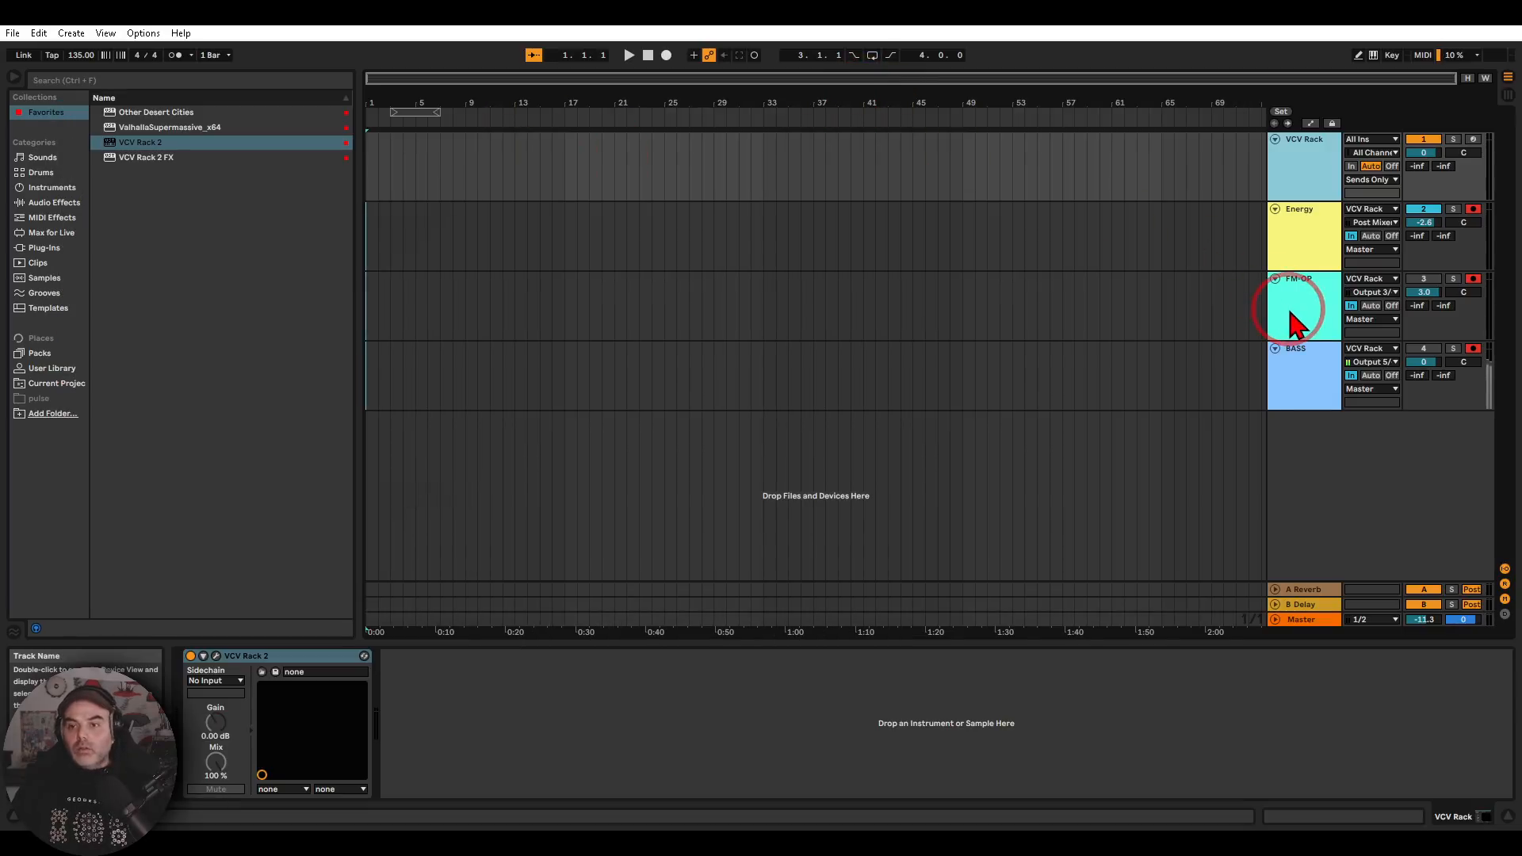
Inspect the FM-OP track's input routing from VCV Rack and its ValhallaSupermassive effect
{"action": "left_click", "coordinate": [1292, 317]}
{"action": "left_click", "coordinate": [1247, 293]}
{"action": "mouse_move", "coordinate": [1247, 293]}
{"action": "left_mouse_down"}
{"action": "mouse_move", "coordinate": [1316, 295]}
{"action": "mouse_move", "coordinate": [1307, 321]}
{"action": "left_mouse_up"}
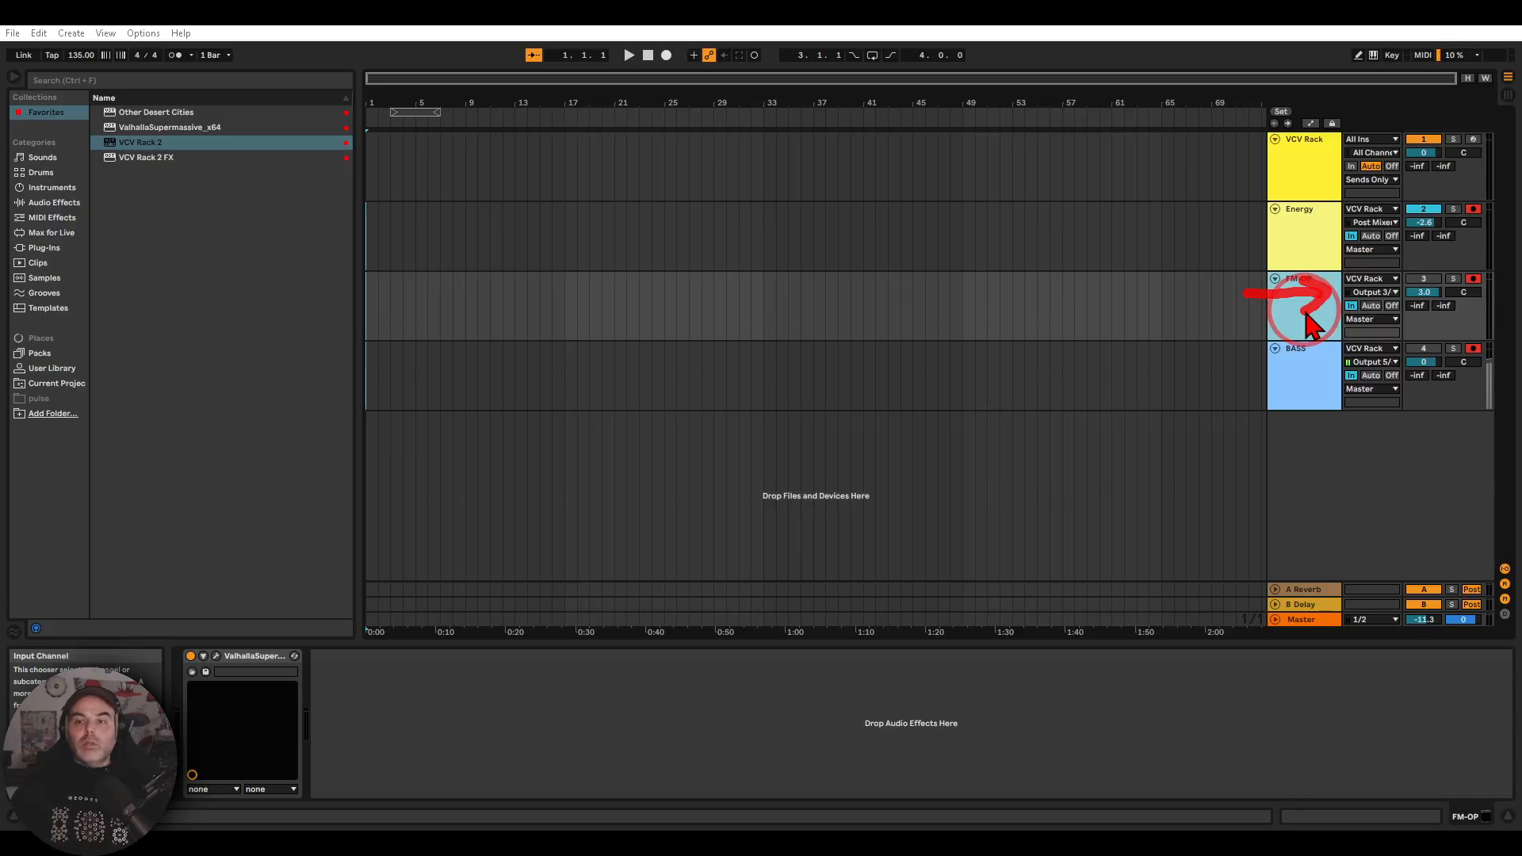
{"action": "key", "text": "Escape"}
Audition the FM-OP track alone in playback while viewing its VCV Rack 2 modules, and stop and mute it when done
{"action": "left_click", "coordinate": [1423, 209]}
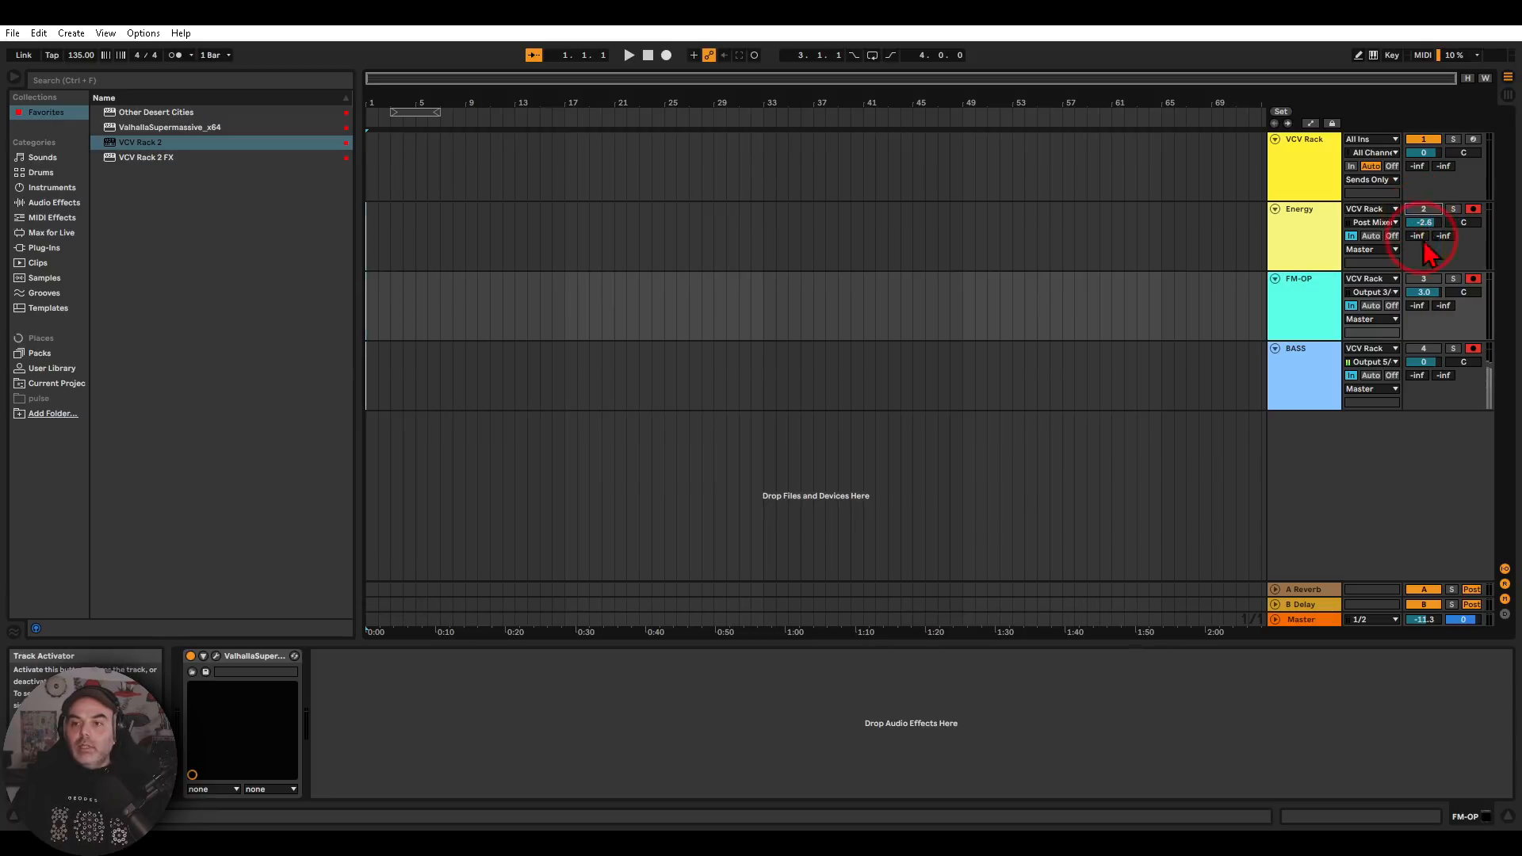
{"action": "left_click", "coordinate": [629, 55]}
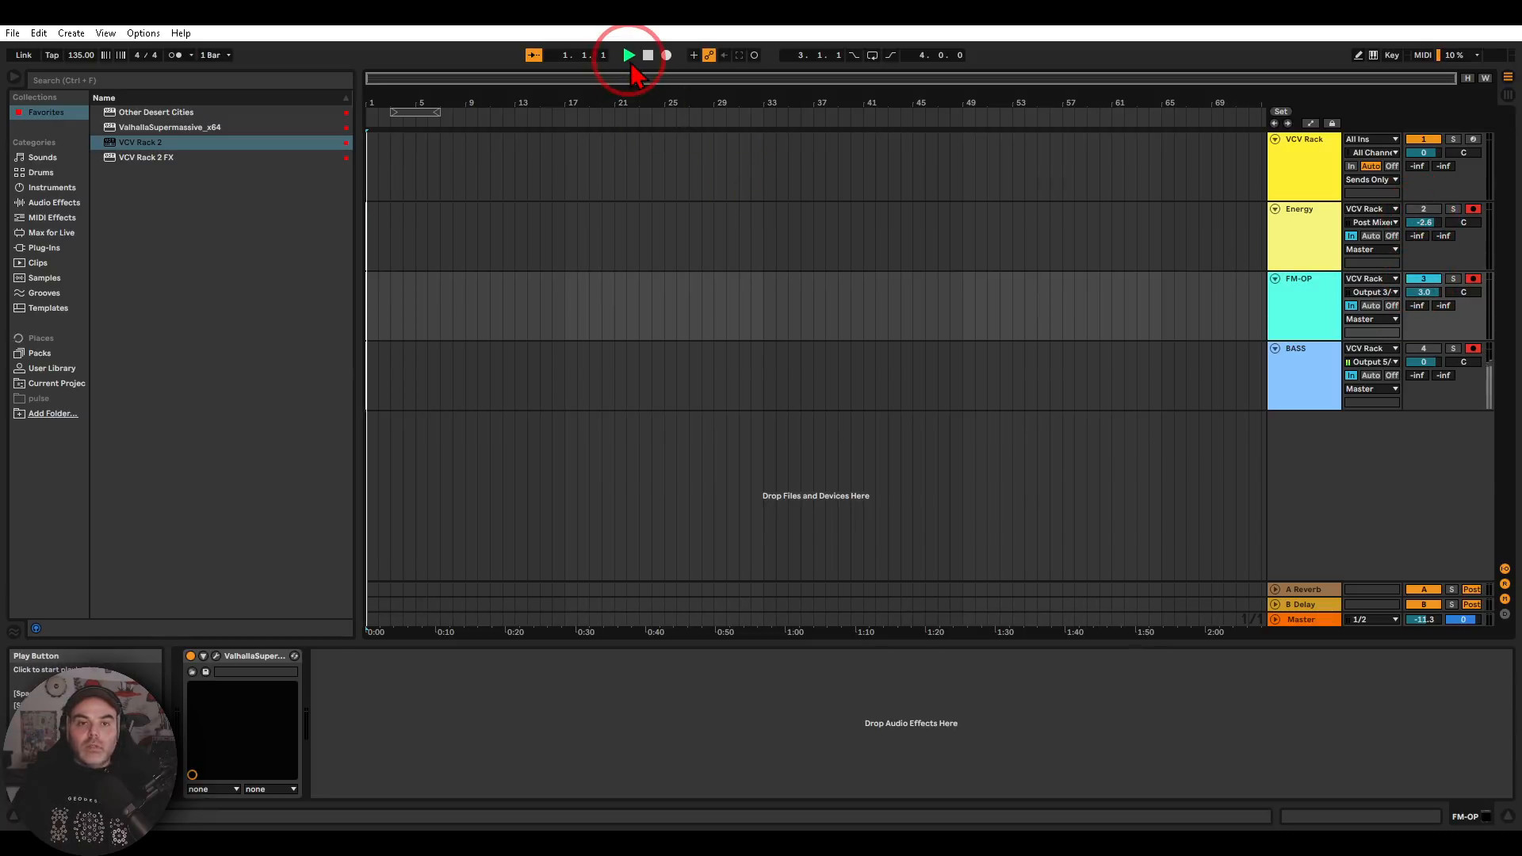
{"action": "left_click", "coordinate": [1298, 187]}
{"action": "left_click", "coordinate": [220, 672]}
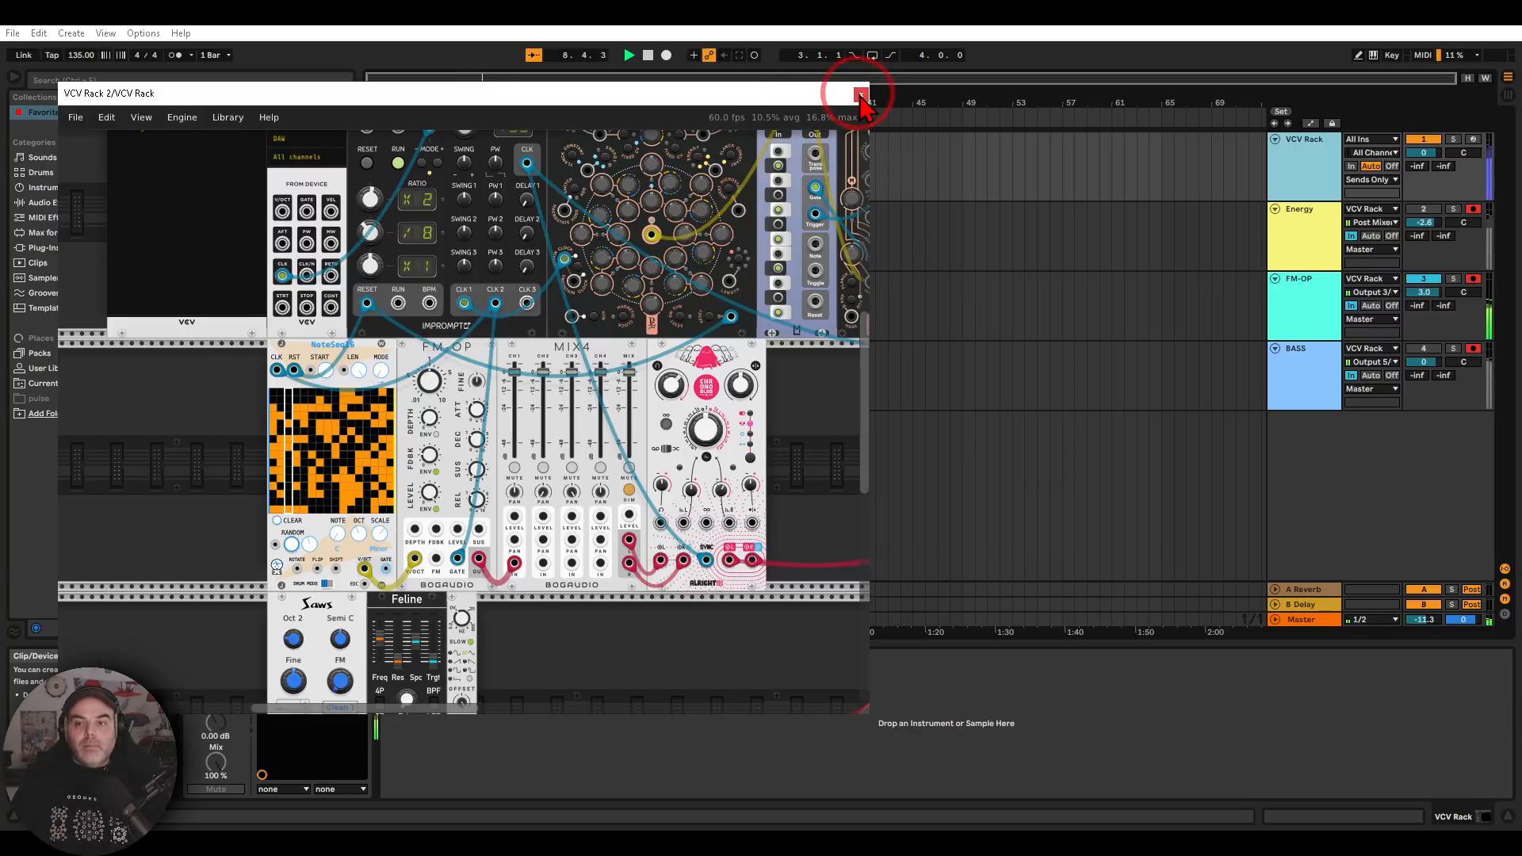
{"action": "left_click", "coordinate": [861, 96]}
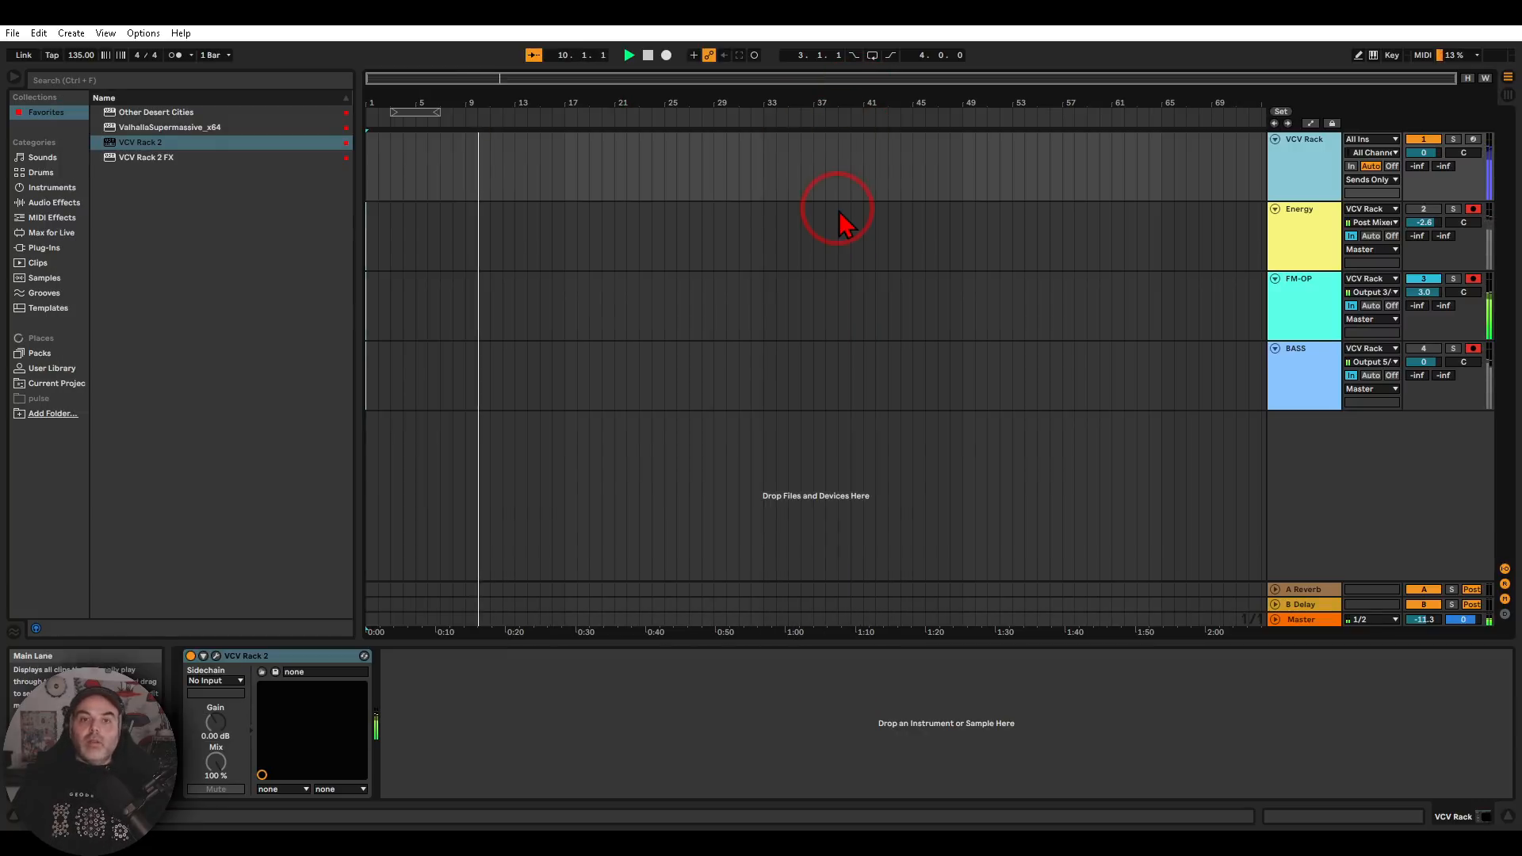
{"action": "left_click", "coordinate": [647, 55]}
{"action": "left_click", "coordinate": [1419, 280]}
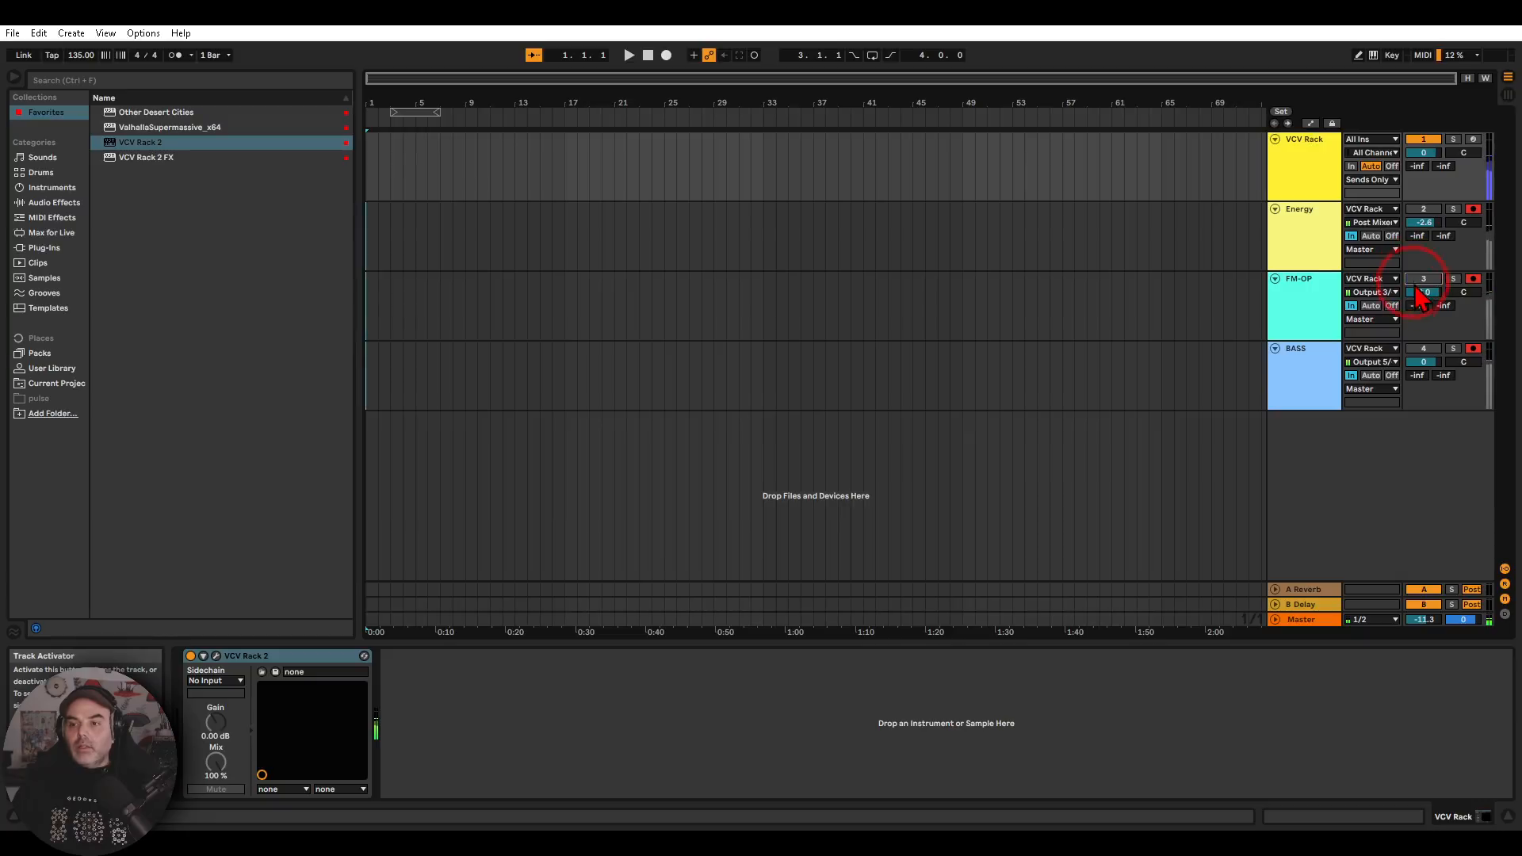
Find the Saws and Feline bass voice in the VCV Rack 2 patch and activate the BASS track to audition it with its effect
{"action": "left_click", "coordinate": [1312, 182]}
{"action": "left_click", "coordinate": [216, 655]}
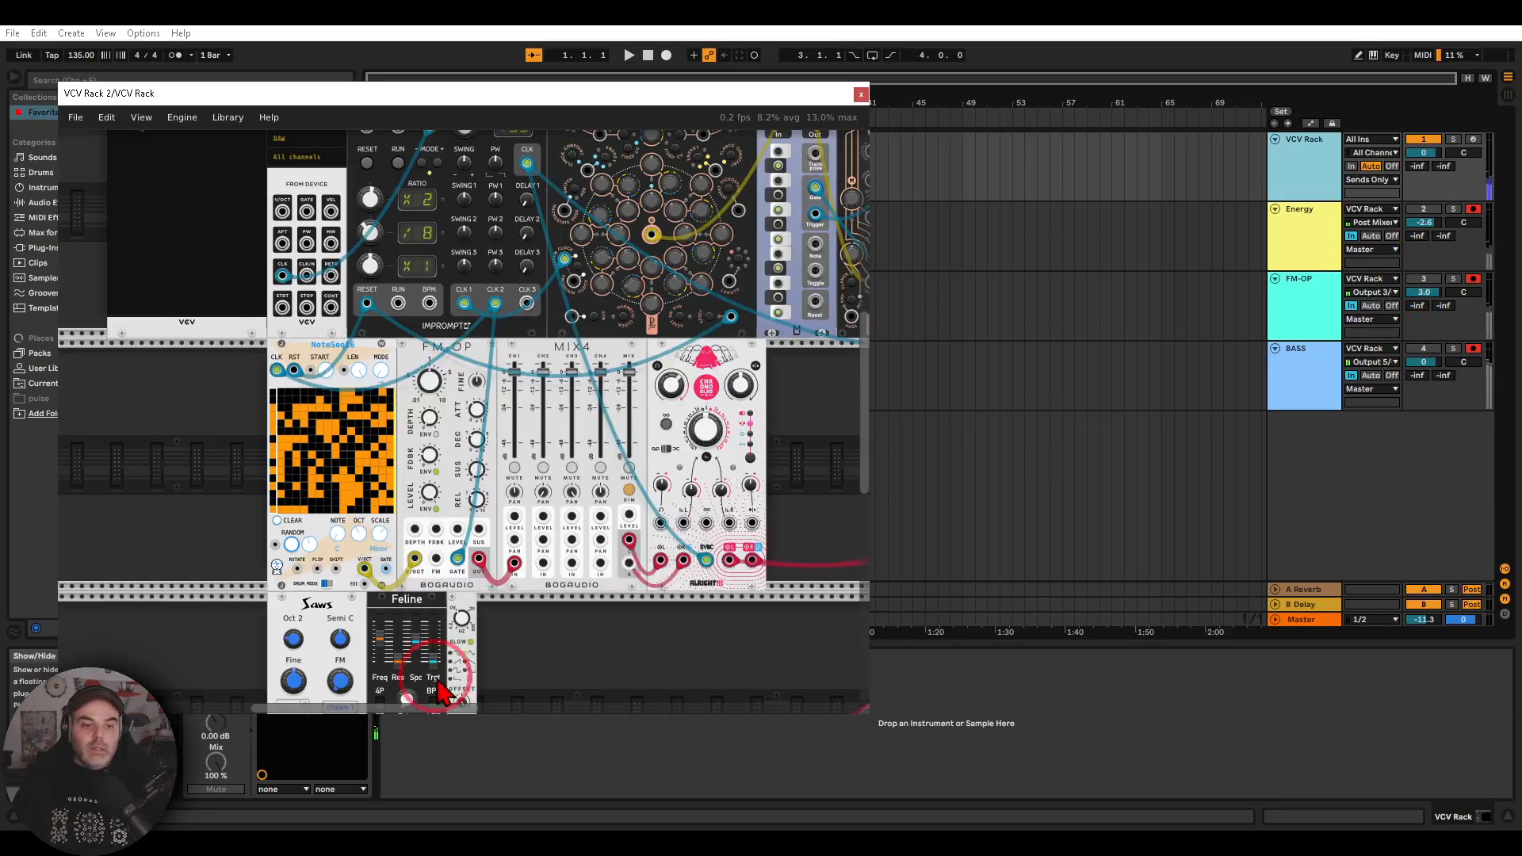
{"action": "left_click_drag", "start_coordinate": [527, 663], "coordinate": [602, 392]}
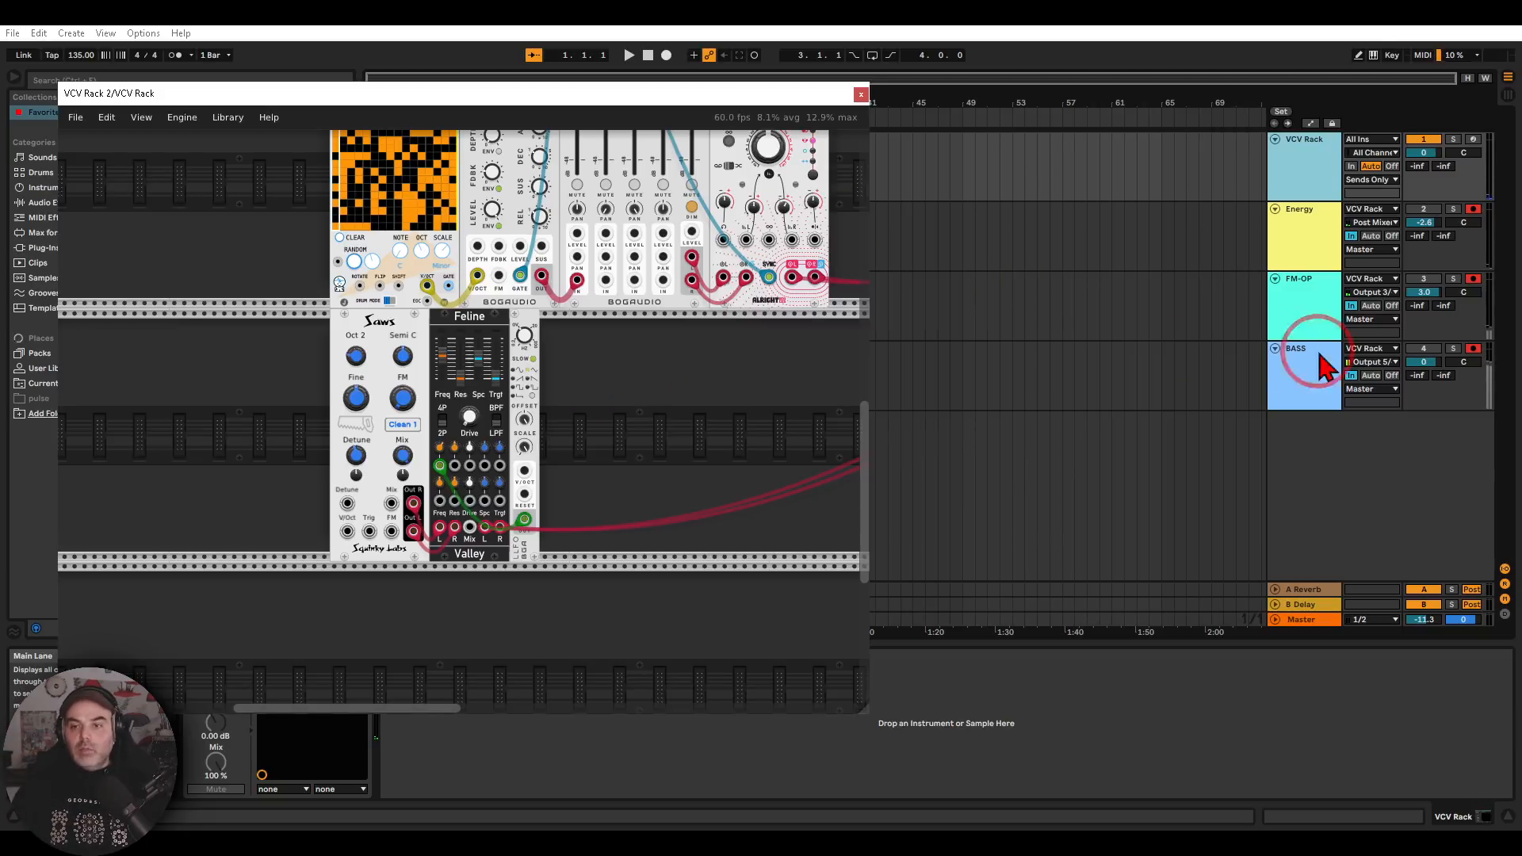
{"action": "left_click", "coordinate": [1419, 353]}
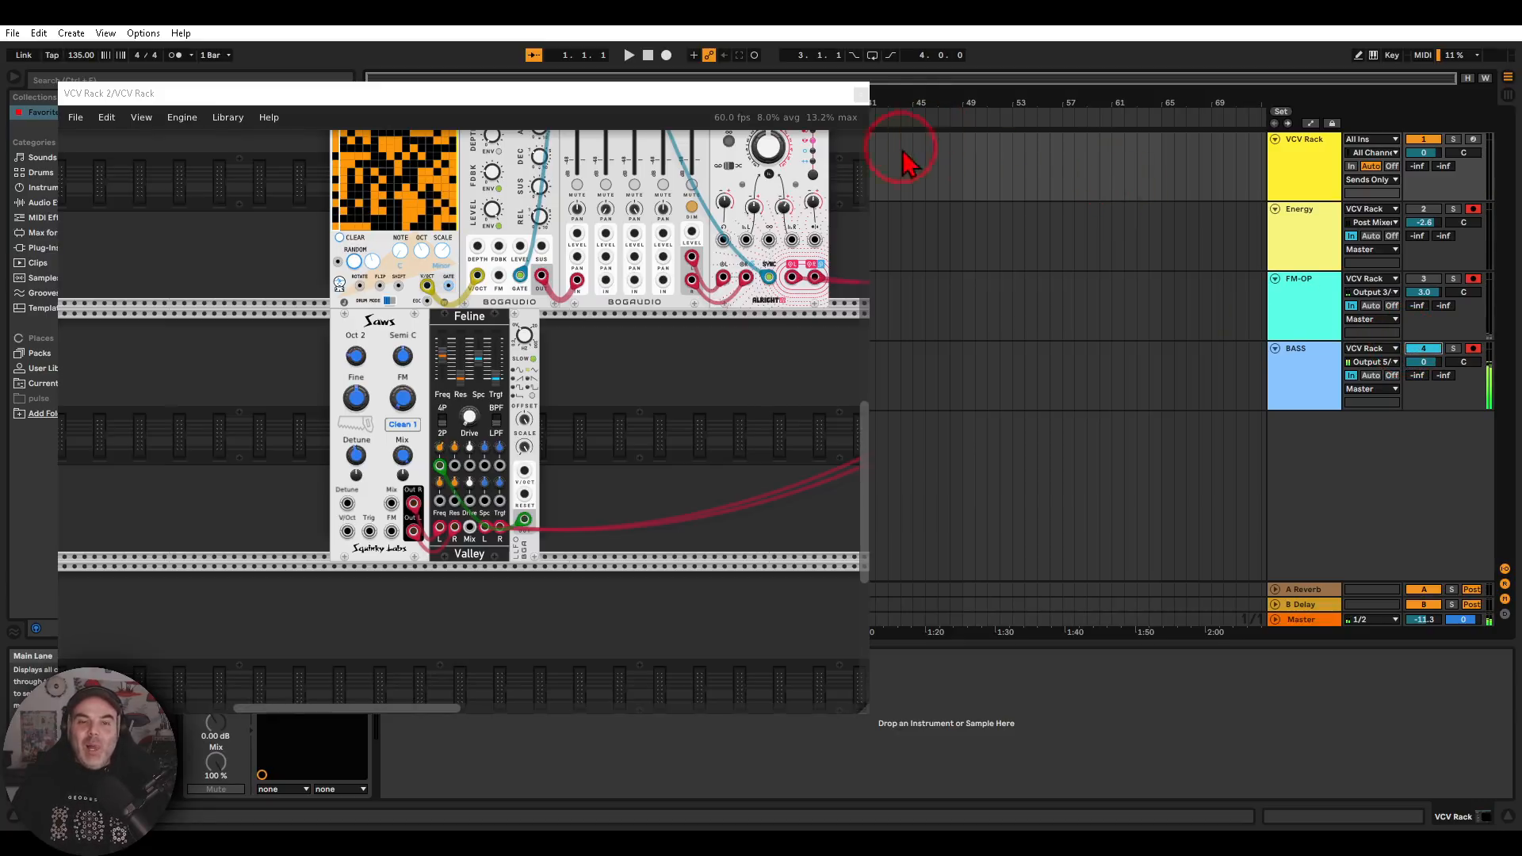
{"action": "left_click", "coordinate": [860, 93]}
{"action": "left_click", "coordinate": [1306, 375]}
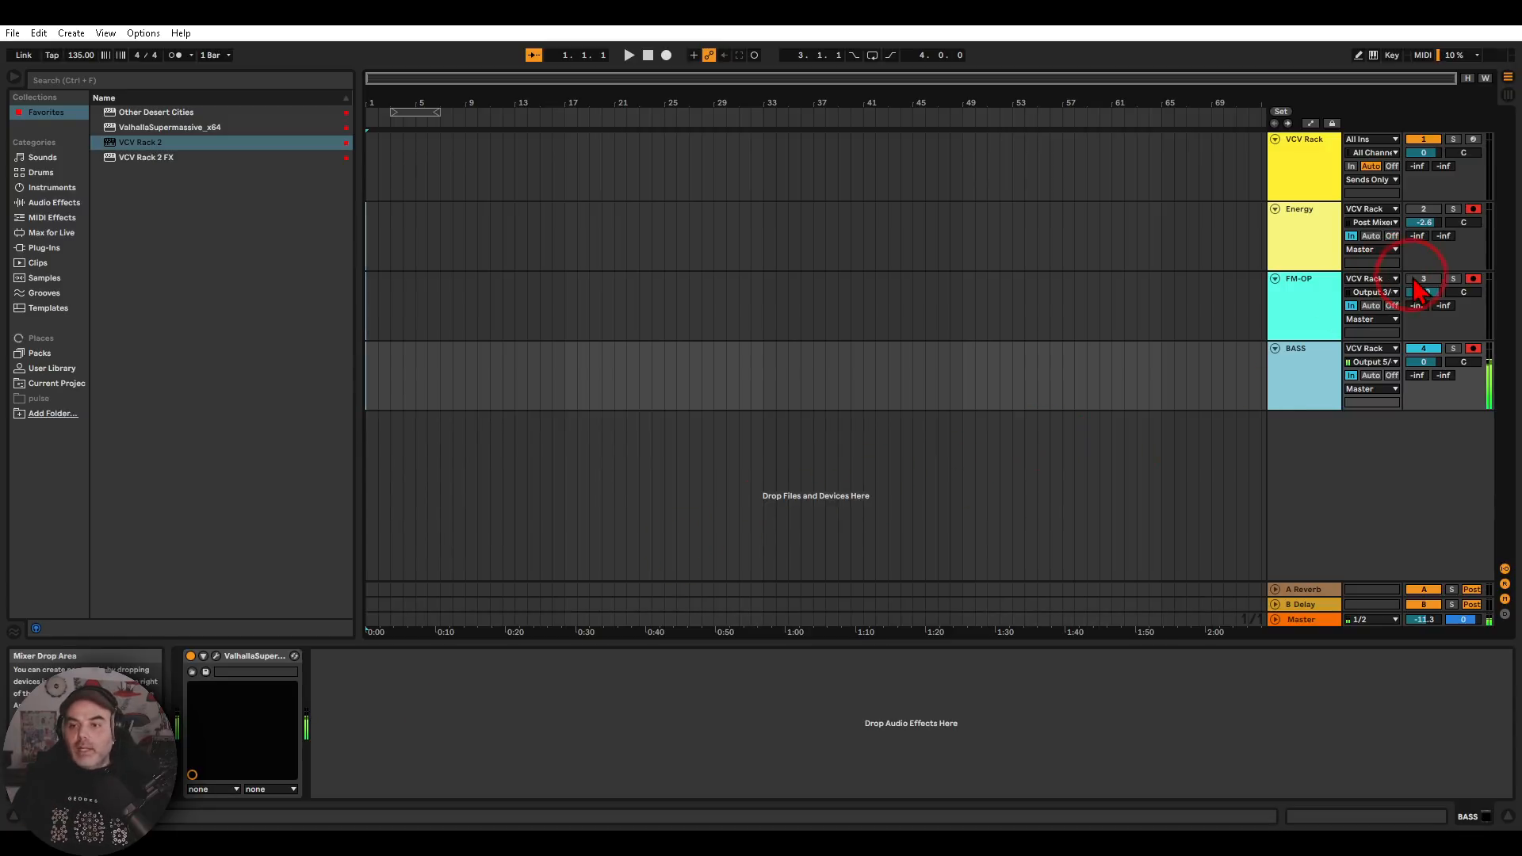
Activate the Energy and FM-OP tracks alongside BASS, start playback, and begin recording all three armed tracks into the arrangement
{"action": "left_click", "coordinate": [628, 55]}
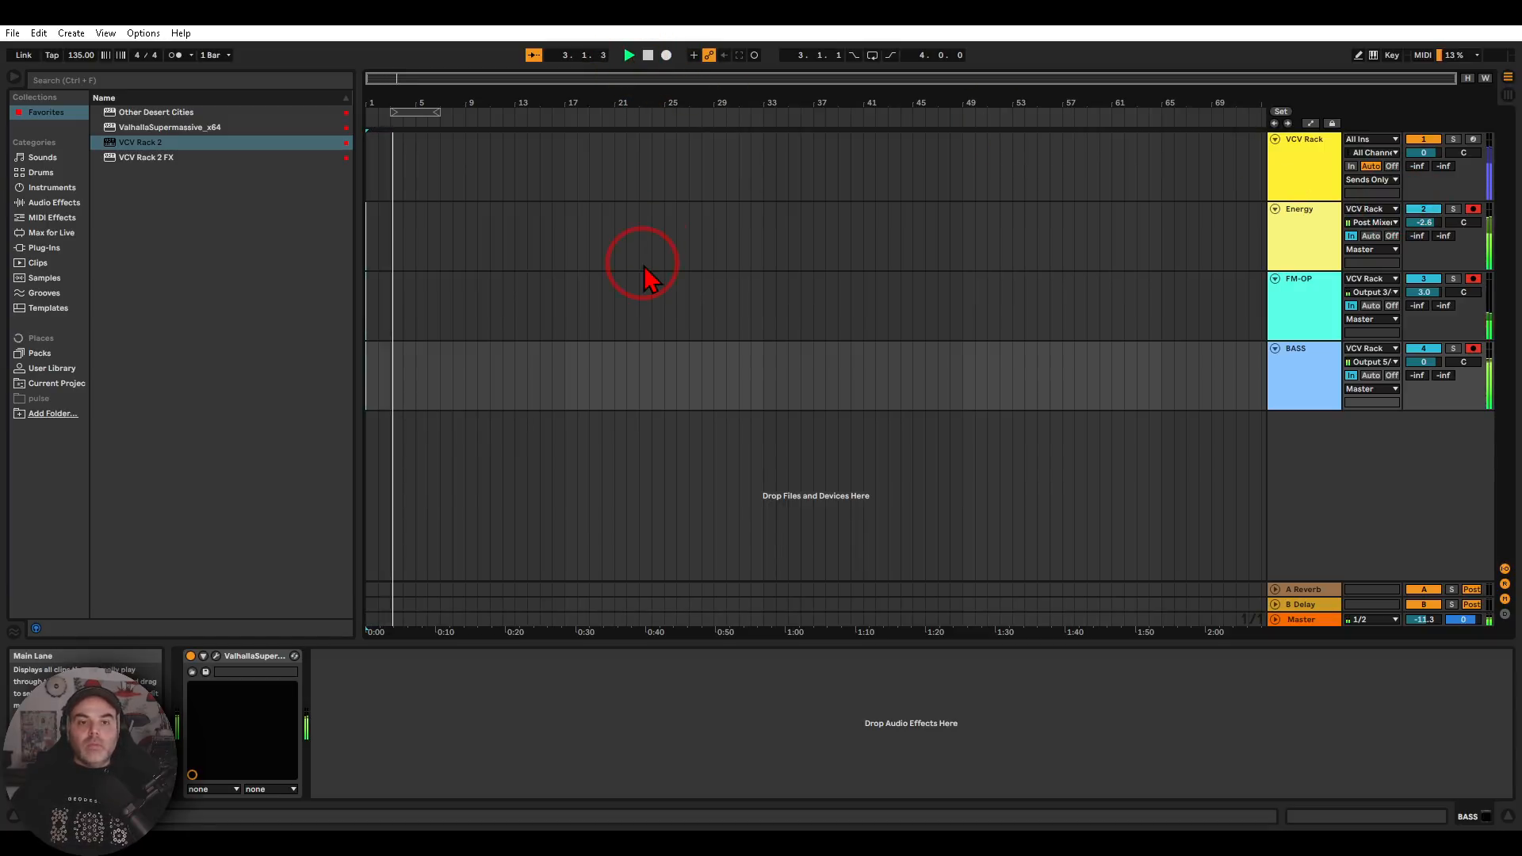
{"action": "left_click", "coordinate": [666, 55]}
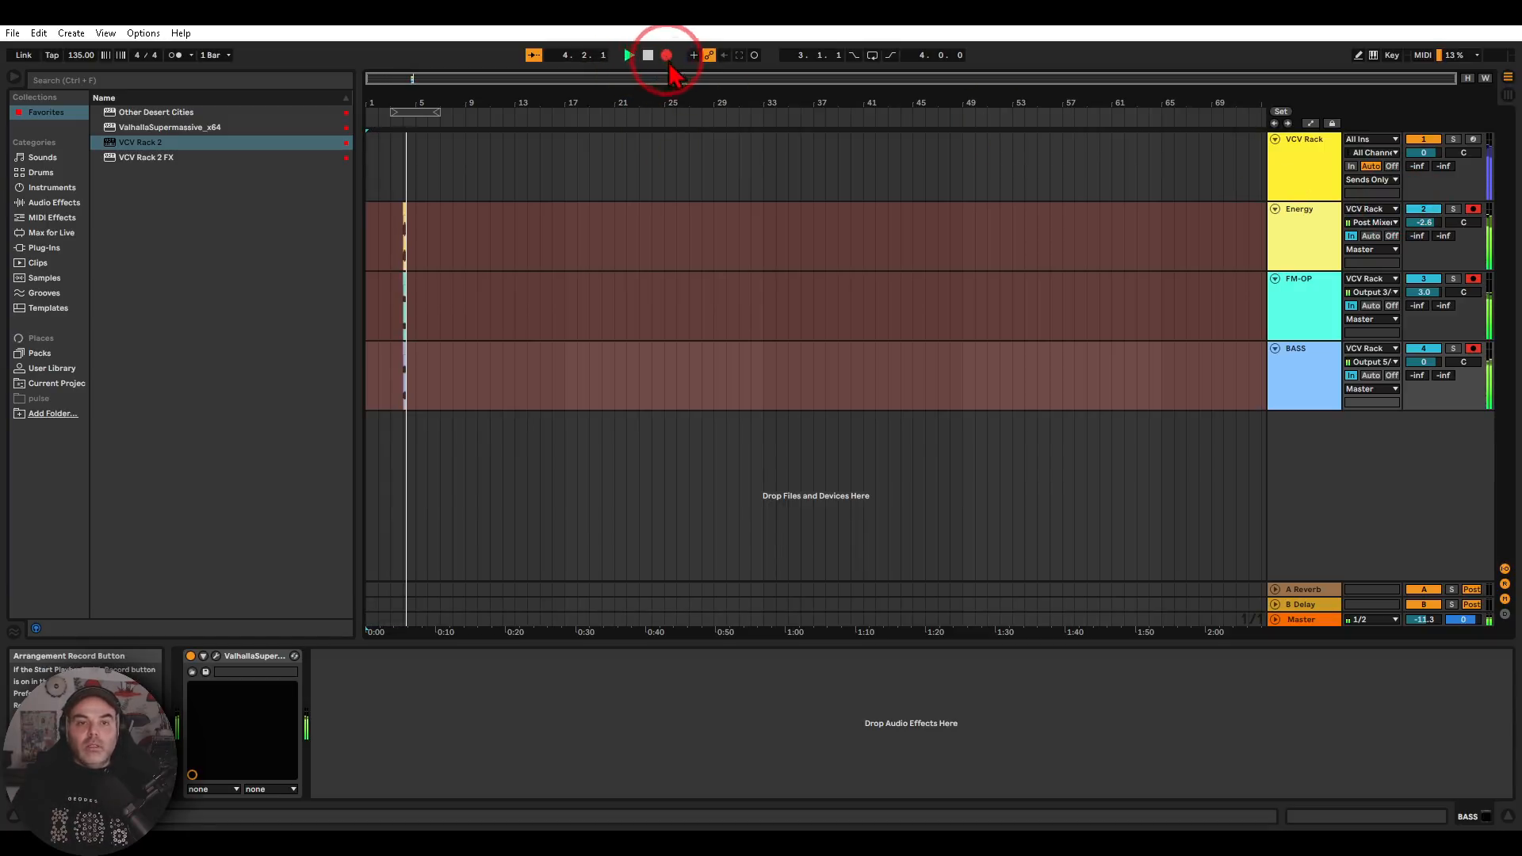
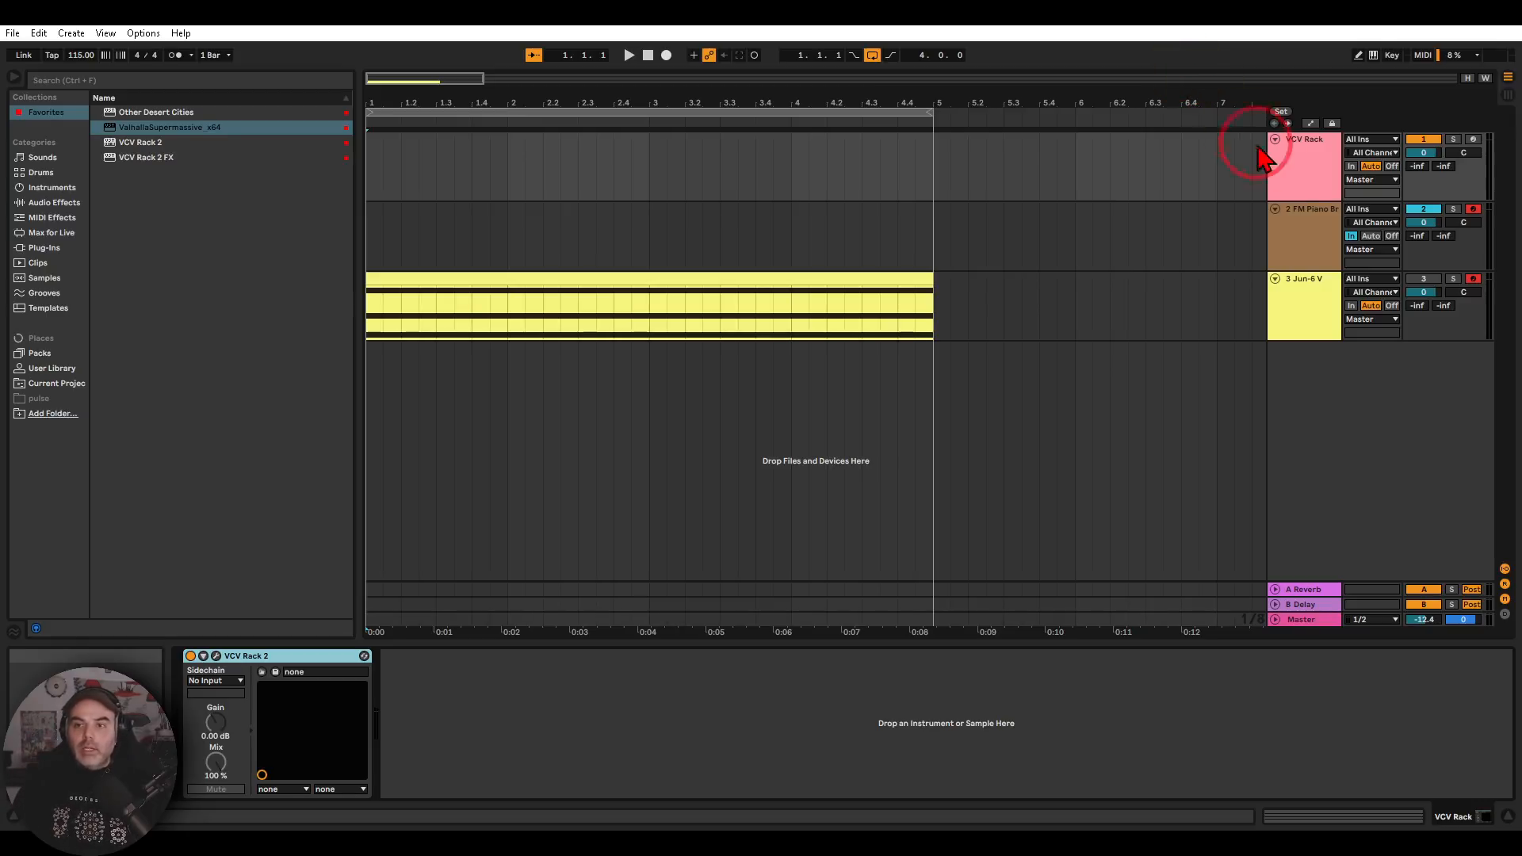
Open the VCV Rack track's VCV Rack 2 patch in an enlarged window and view the Prob-Key and CV-MIDI modules
{"action": "left_click", "coordinate": [1289, 168]}
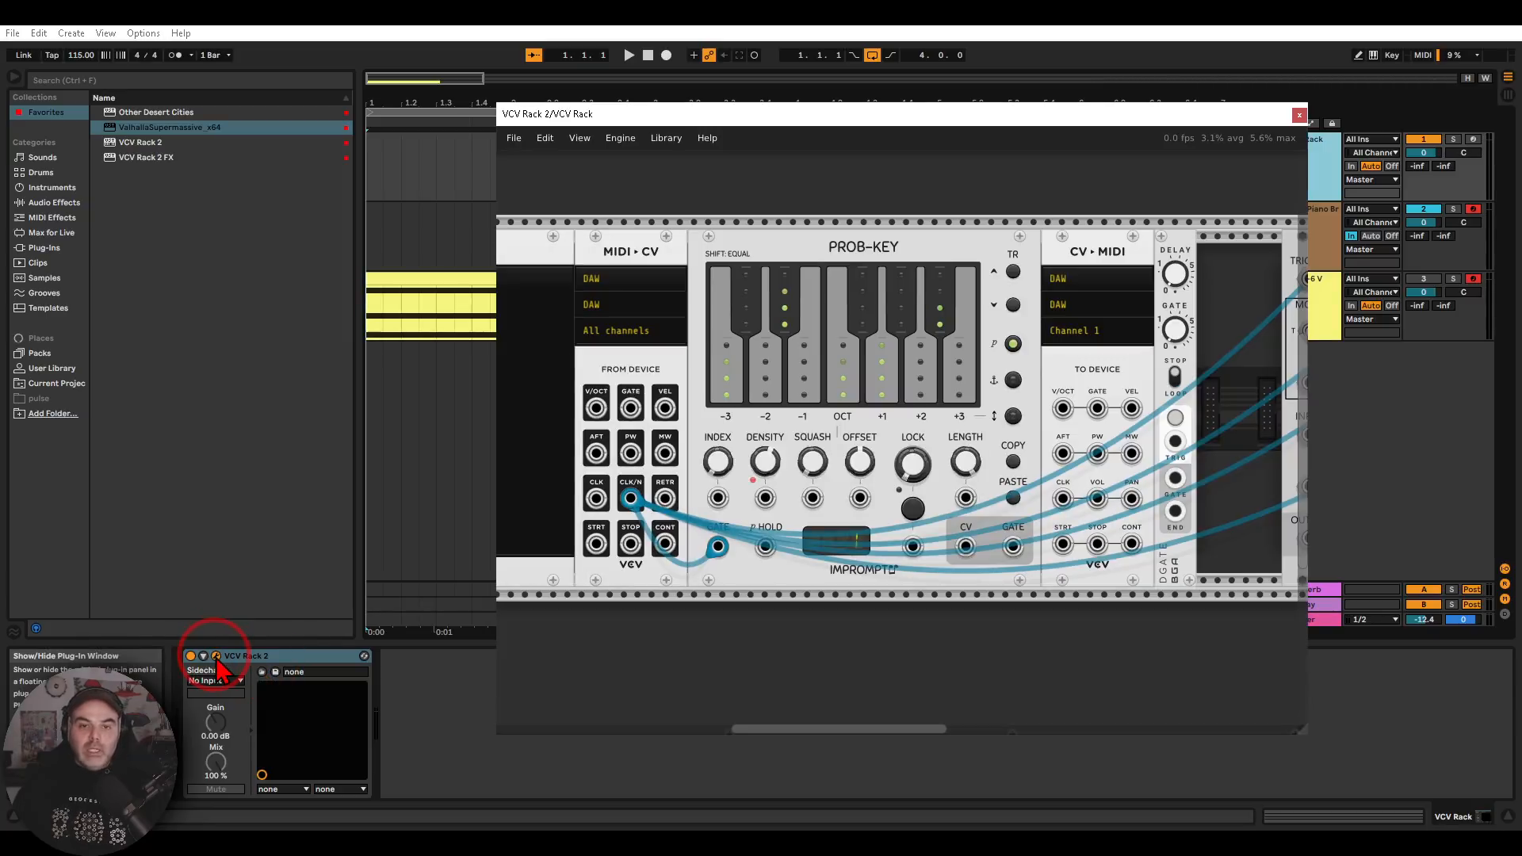
{"action": "left_click_drag", "start_coordinate": [820, 119], "coordinate": [512, 90]}
{"action": "left_click", "coordinate": [948, 658]}
{"action": "left_click_drag", "start_coordinate": [1399, 715], "coordinate": [1460, 750]}
{"action": "left_click_drag", "start_coordinate": [772, 662], "coordinate": [958, 627]}
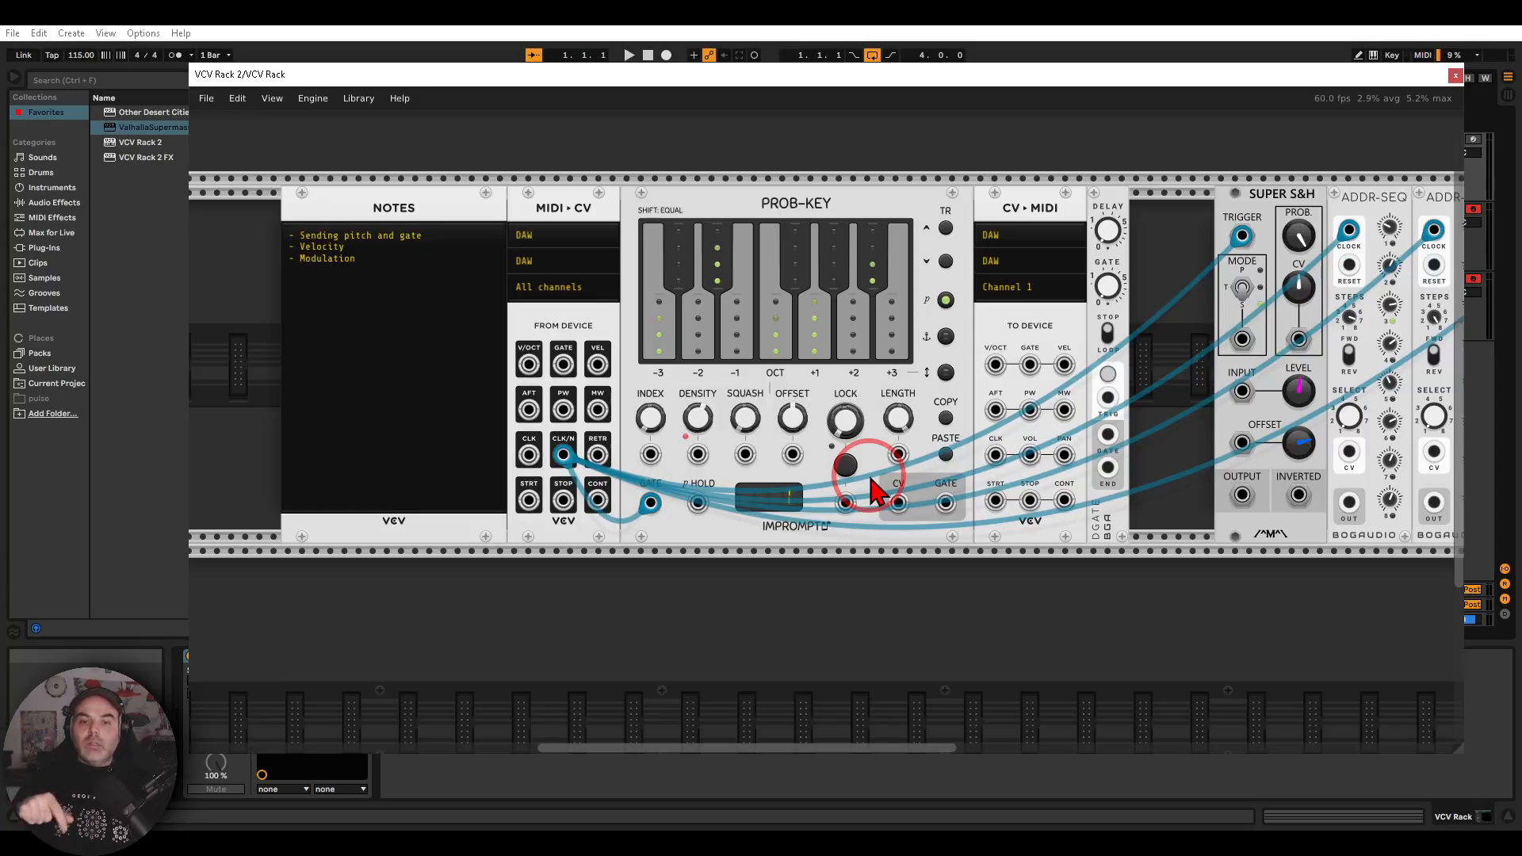
Close the VCV Rack 2 patch and inspect the FM Piano Bright track's instrument and effect chain
{"action": "left_click", "coordinate": [1456, 74]}
{"action": "left_click", "coordinate": [1308, 232]}
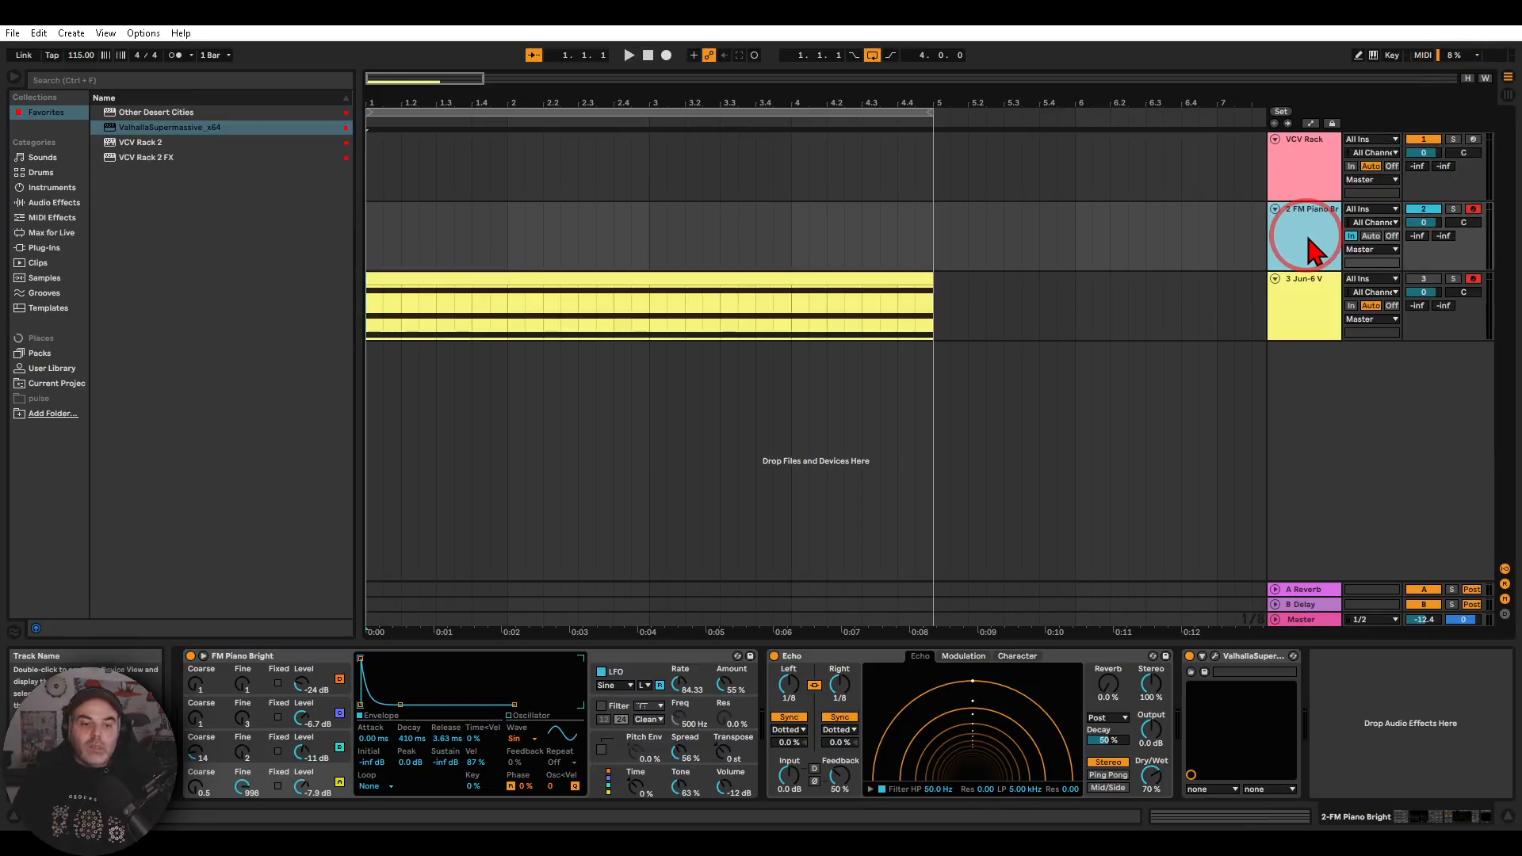
{"action": "mouse_move", "coordinate": [406, 638]}
{"action": "left_mouse_down"}
{"action": "mouse_move", "coordinate": [235, 594]}
{"action": "mouse_move", "coordinate": [401, 631]}
{"action": "mouse_move", "coordinate": [365, 609]}
{"action": "left_mouse_up"}
{"action": "mouse_move", "coordinate": [1076, 616]}
{"action": "left_mouse_down"}
{"action": "mouse_move", "coordinate": [948, 763]}
{"action": "mouse_move", "coordinate": [1062, 634]}
{"action": "left_mouse_up"}
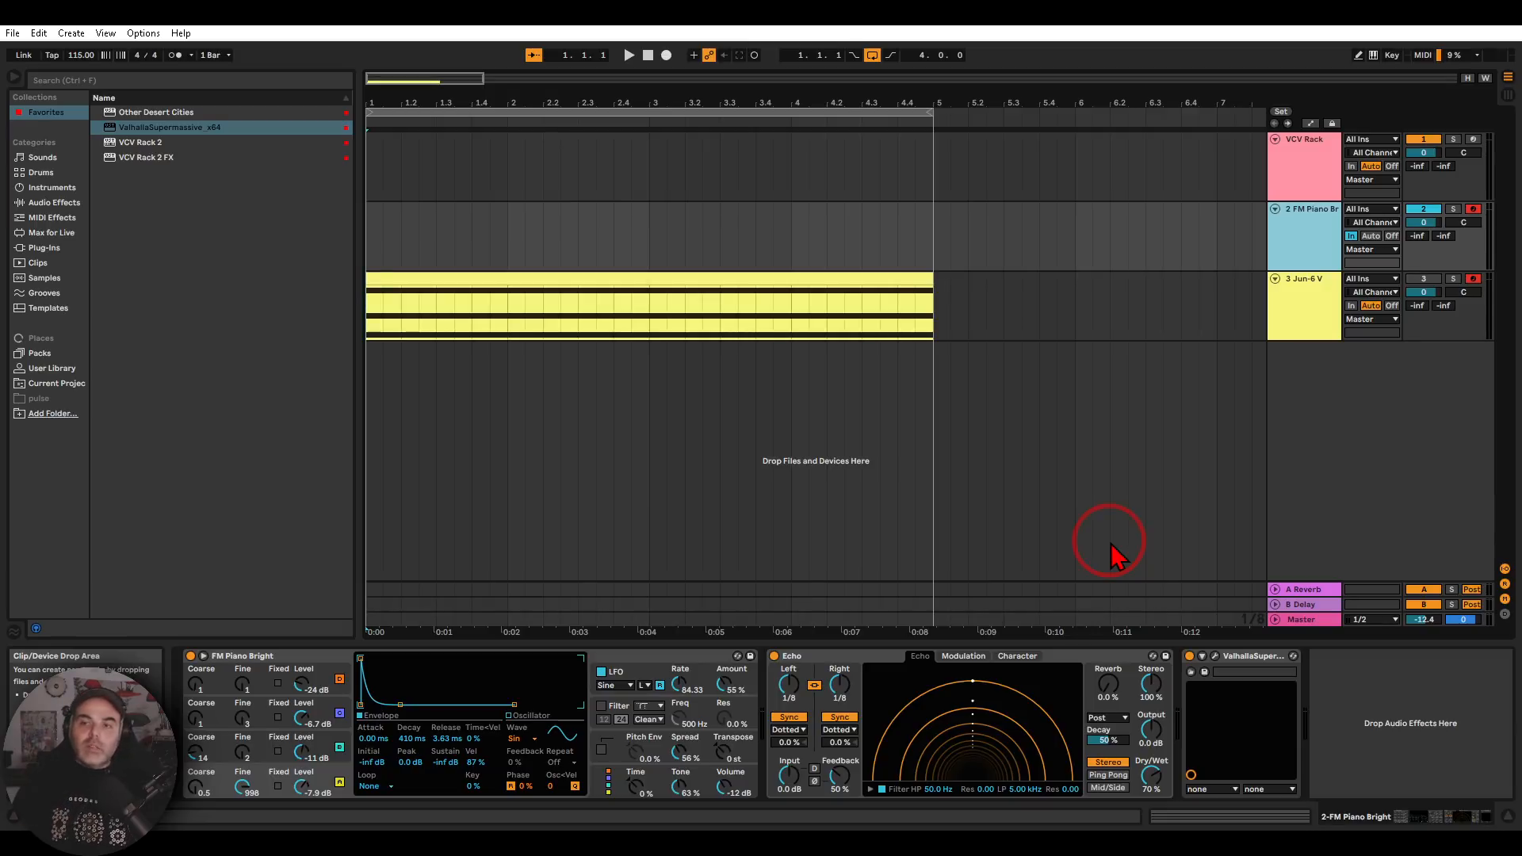
In the VCV Rack 2 patch, cable Prob-Key's CV output to CV-MIDI's V/OCT input and its GATE output to the GATE input
{"action": "left_click", "coordinate": [1296, 150]}
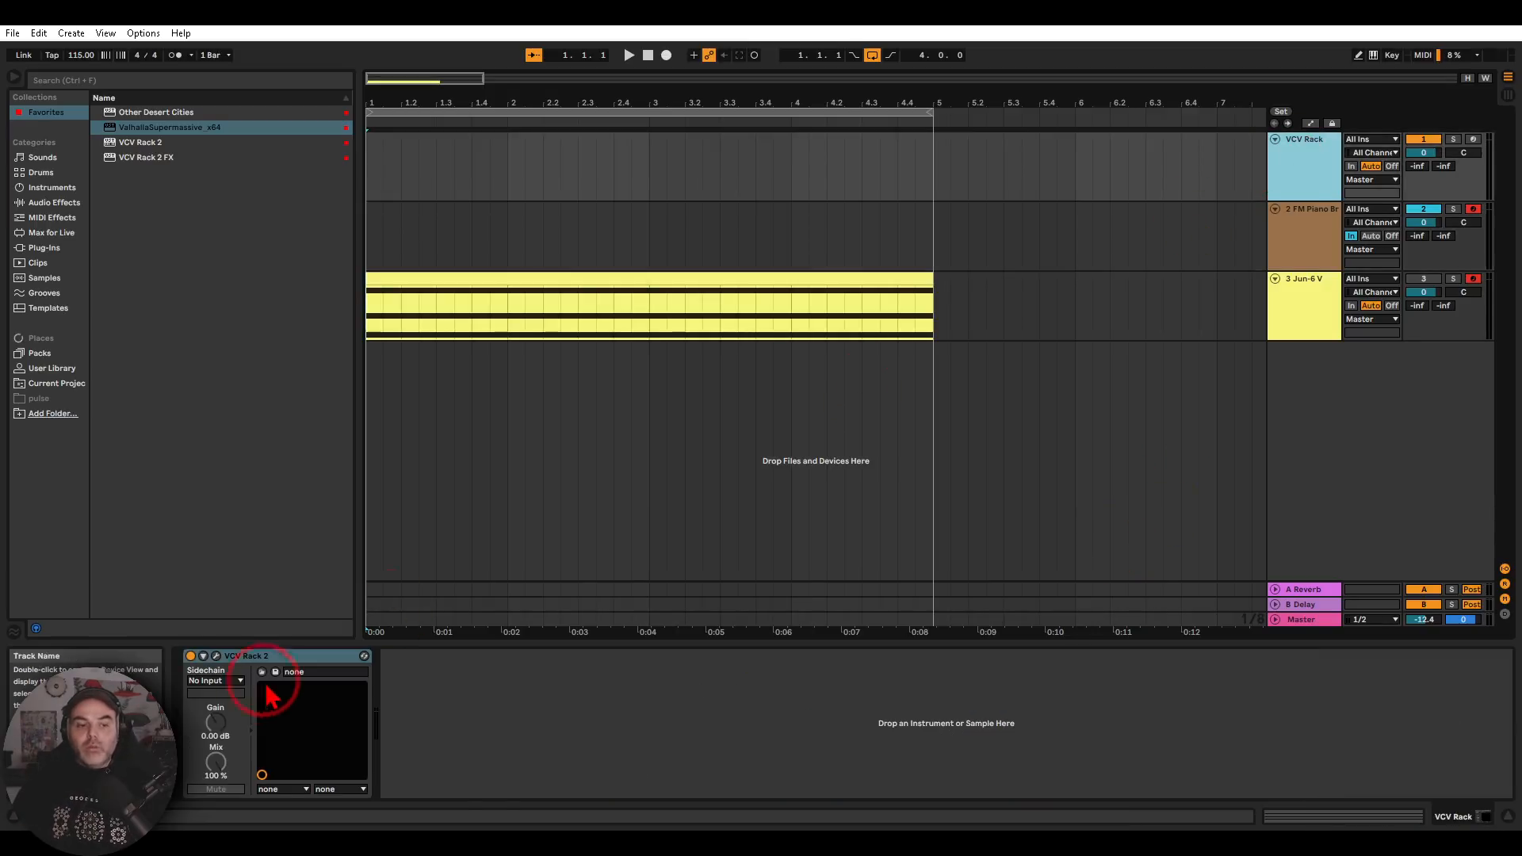
{"action": "left_click", "coordinate": [215, 657]}
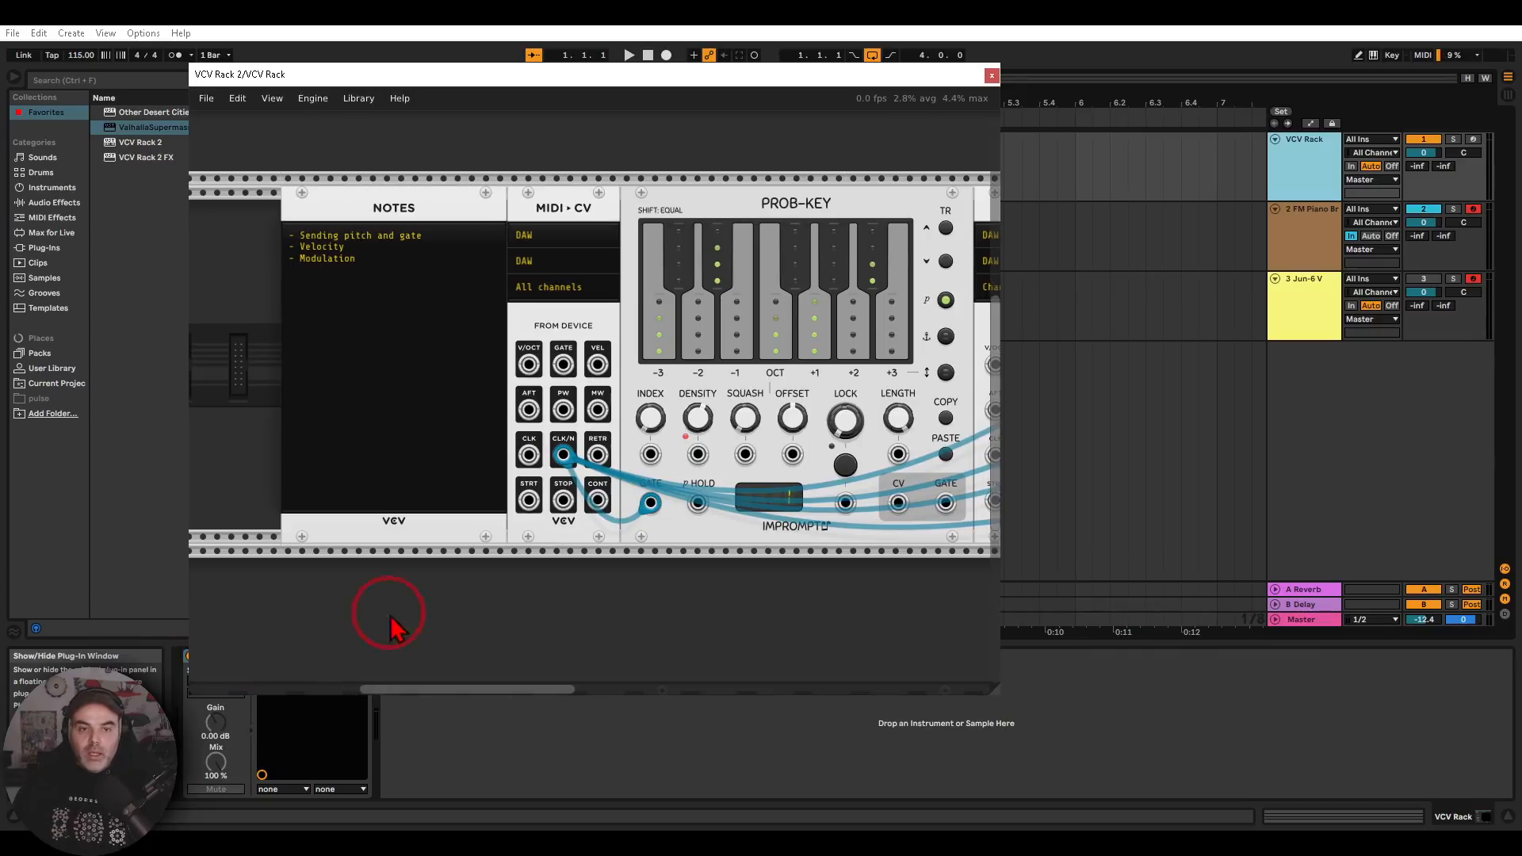
{"action": "left_click_drag", "start_coordinate": [806, 561], "coordinate": [527, 569]}
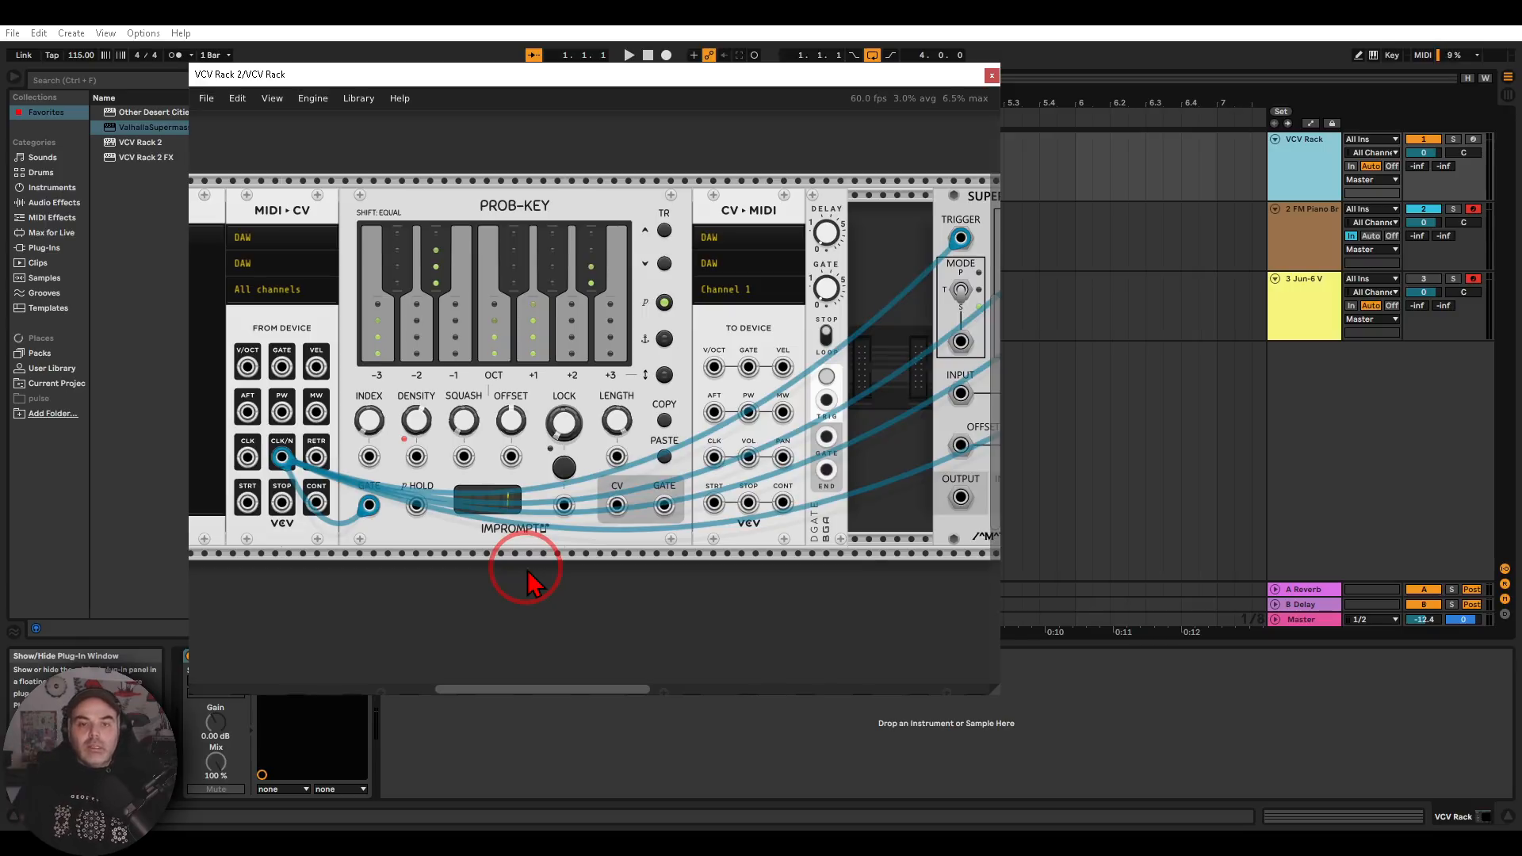
{"action": "mouse_move", "coordinate": [787, 174]}
{"action": "left_mouse_down"}
{"action": "mouse_move", "coordinate": [702, 237]}
{"action": "mouse_move", "coordinate": [802, 207]}
{"action": "left_mouse_up"}
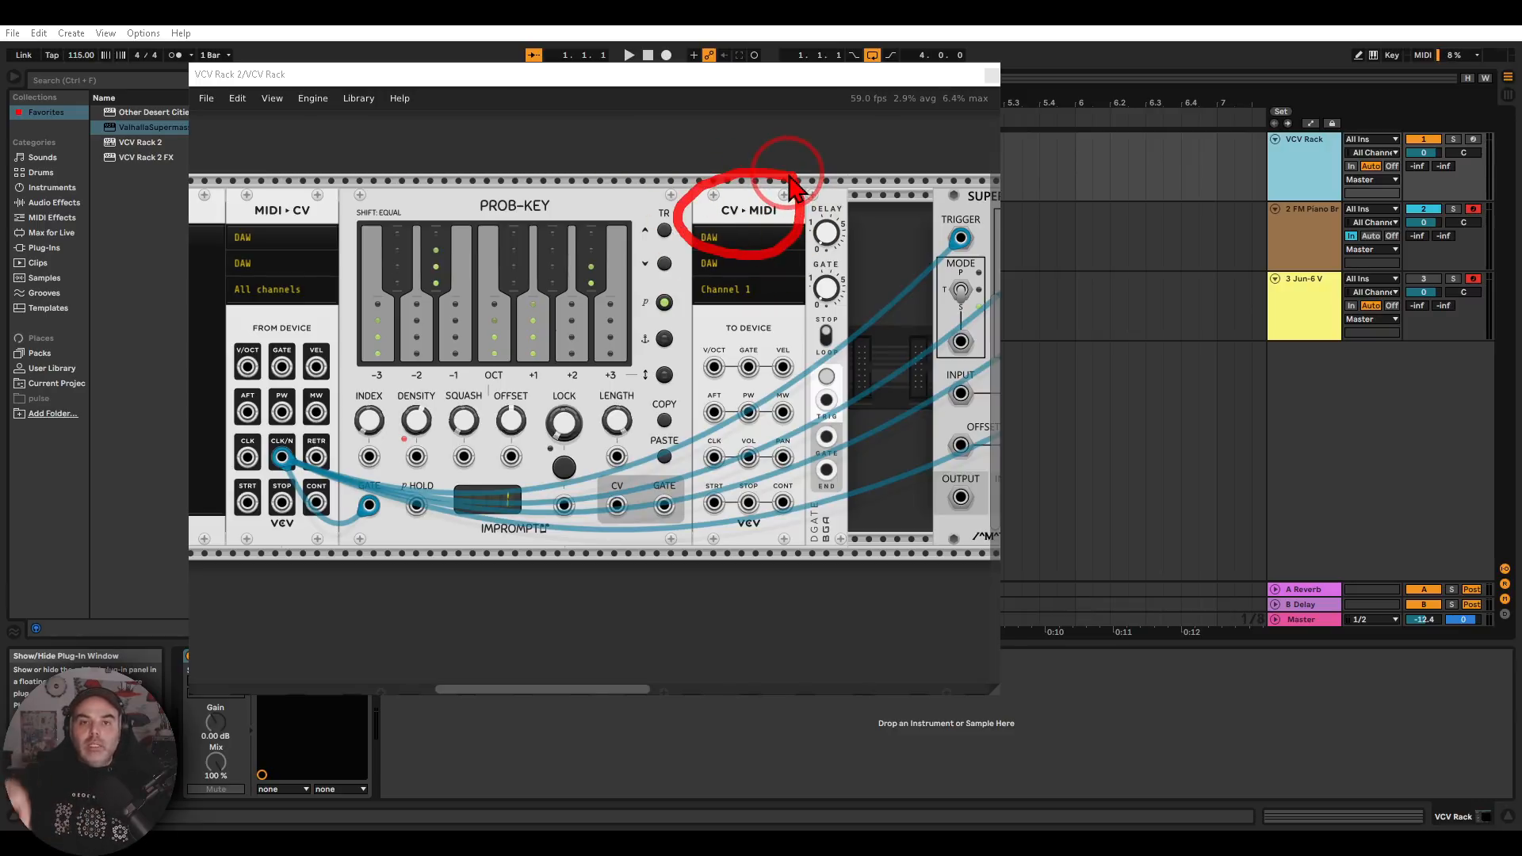
{"action": "key", "text": "Escape"}
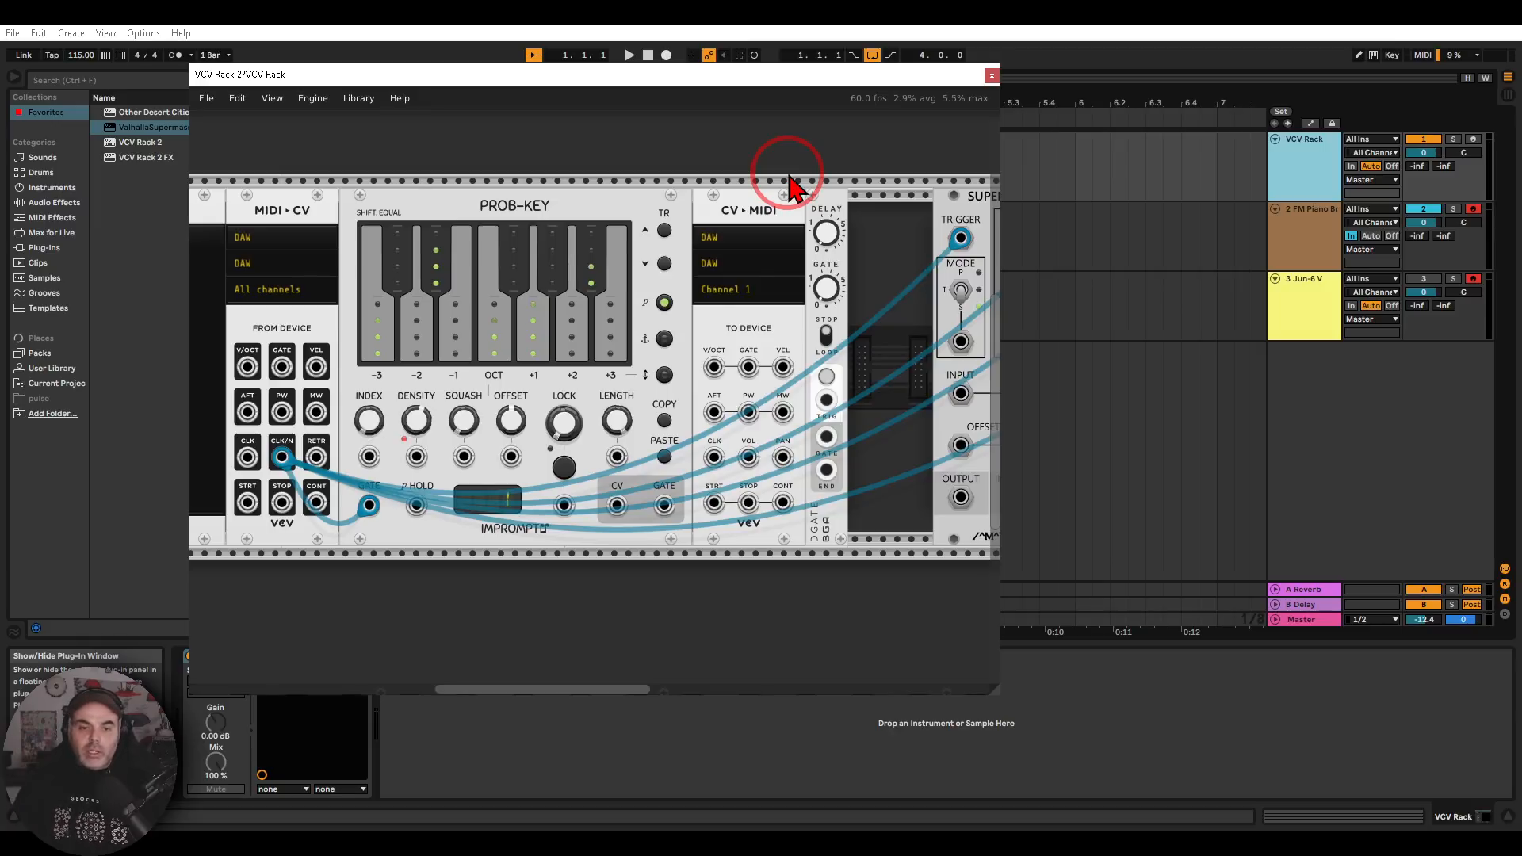
{"action": "key", "text": "ctrl+2"}
{"action": "mouse_move", "coordinate": [627, 477]}
{"action": "left_mouse_down"}
{"action": "mouse_move", "coordinate": [604, 491]}
{"action": "mouse_move", "coordinate": [607, 546]}
{"action": "mouse_move", "coordinate": [641, 493]}
{"action": "left_mouse_up"}
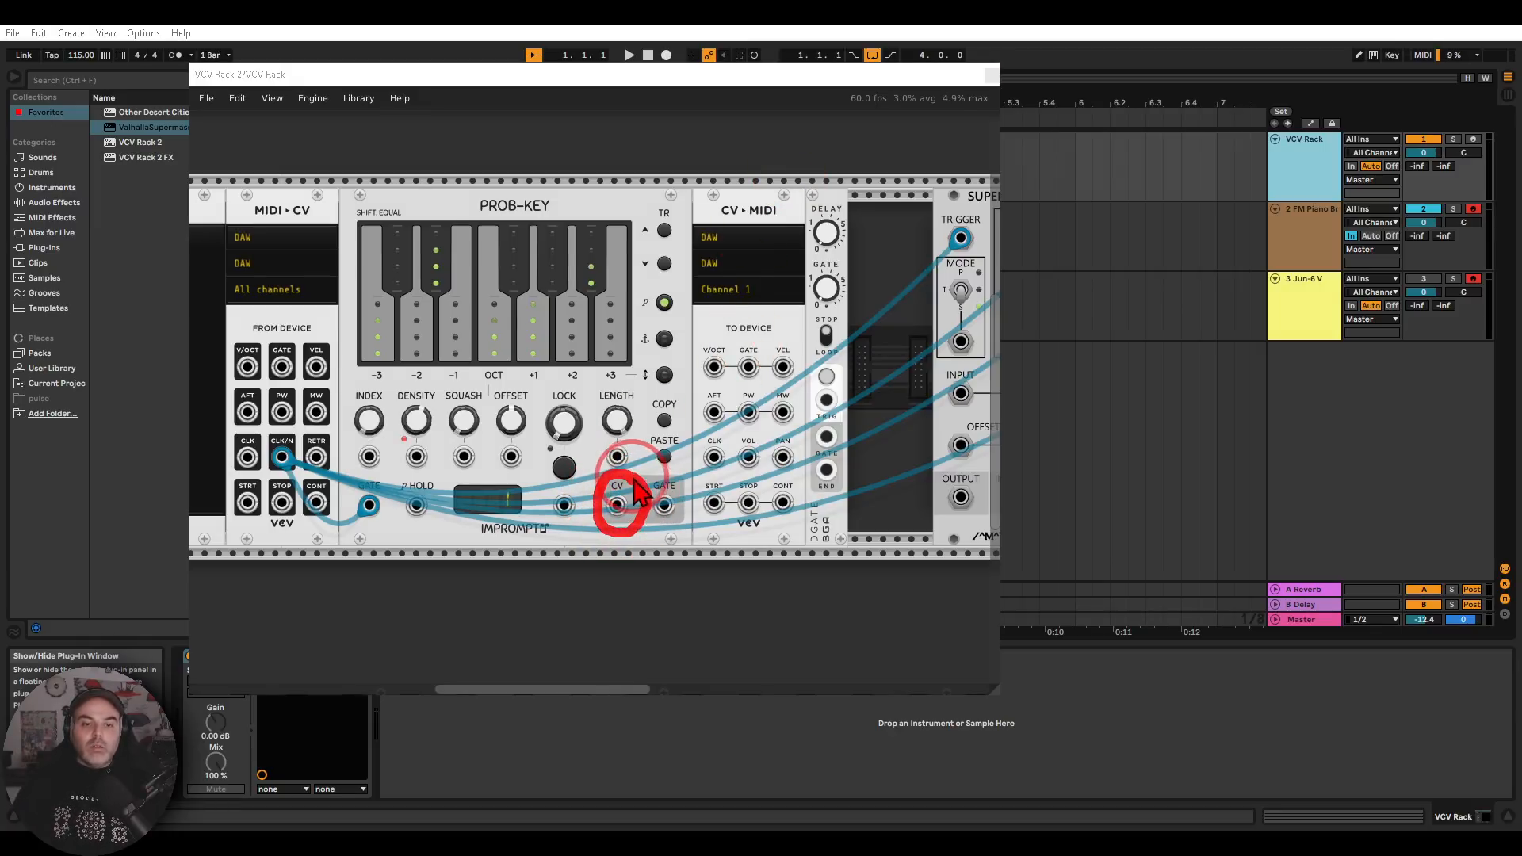
{"action": "key", "text": "Escape"}
{"action": "right_click", "coordinate": [618, 505]}
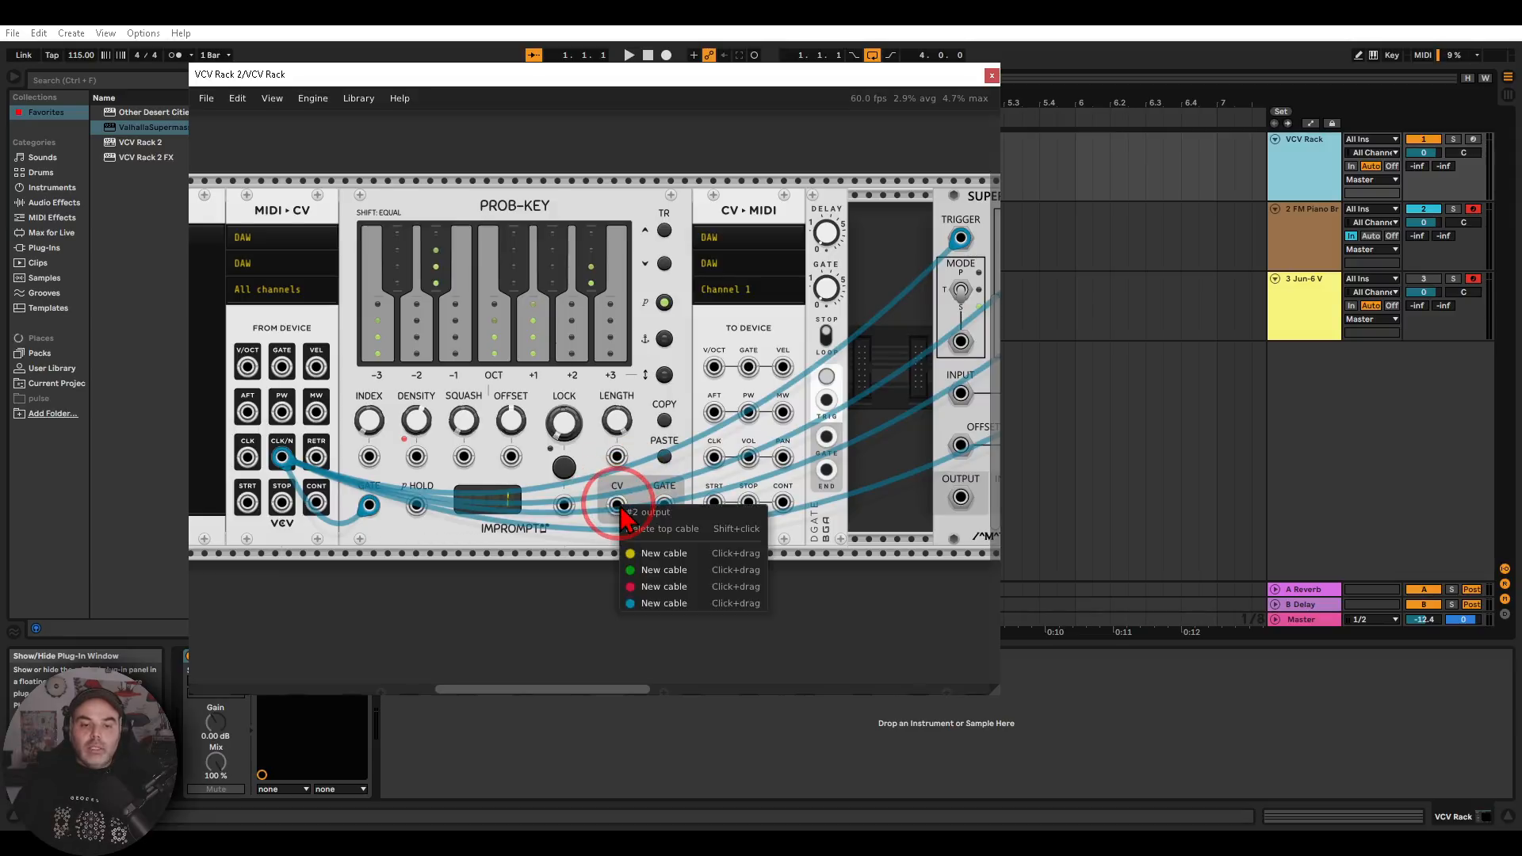
{"action": "left_click_drag", "start_coordinate": [646, 559], "coordinate": [712, 370]}
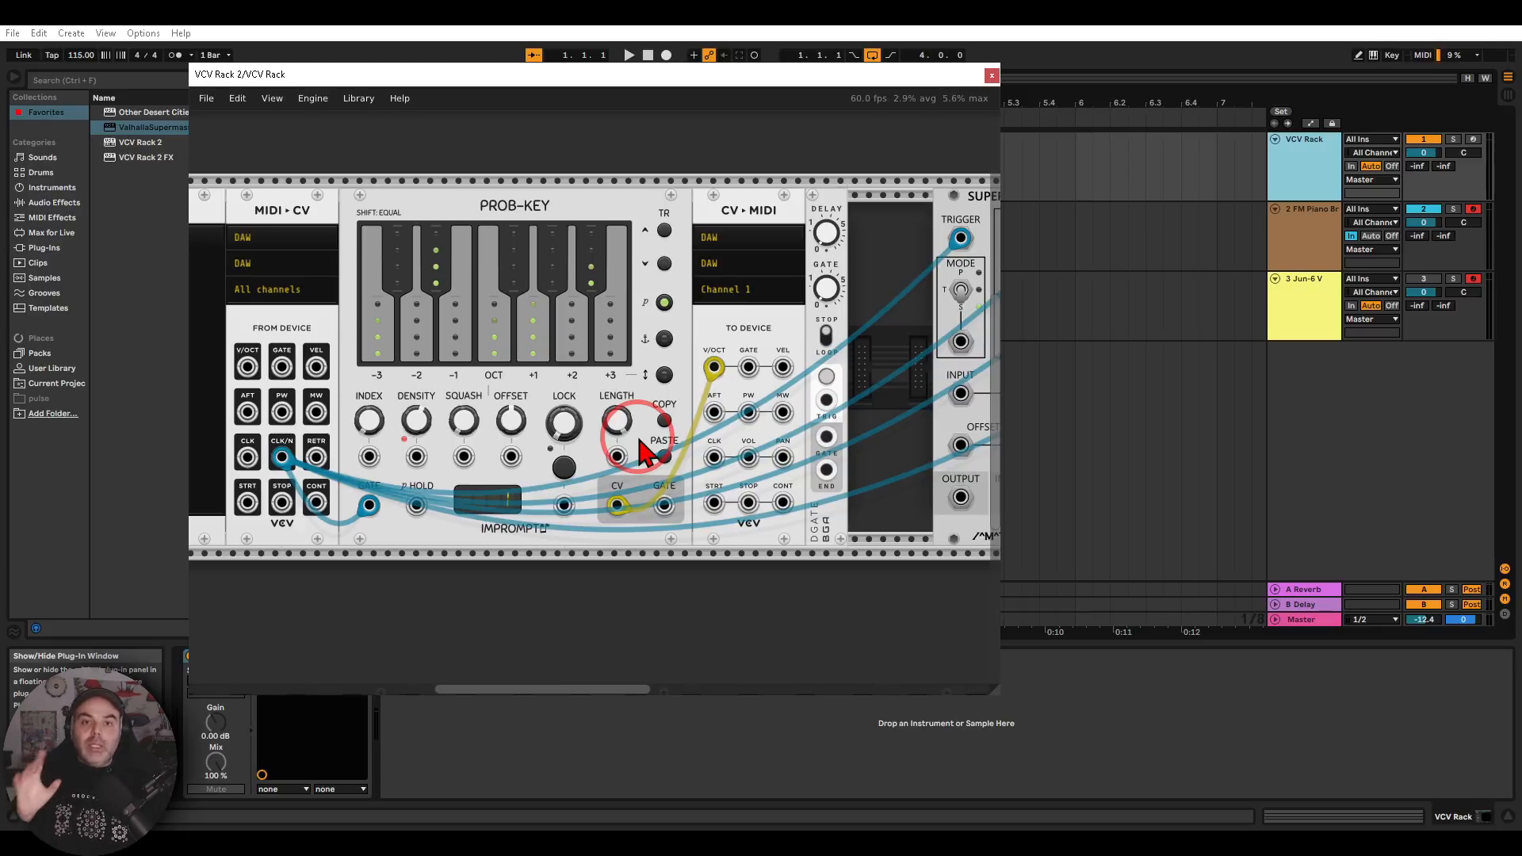
{"action": "right_click", "coordinate": [666, 509]}
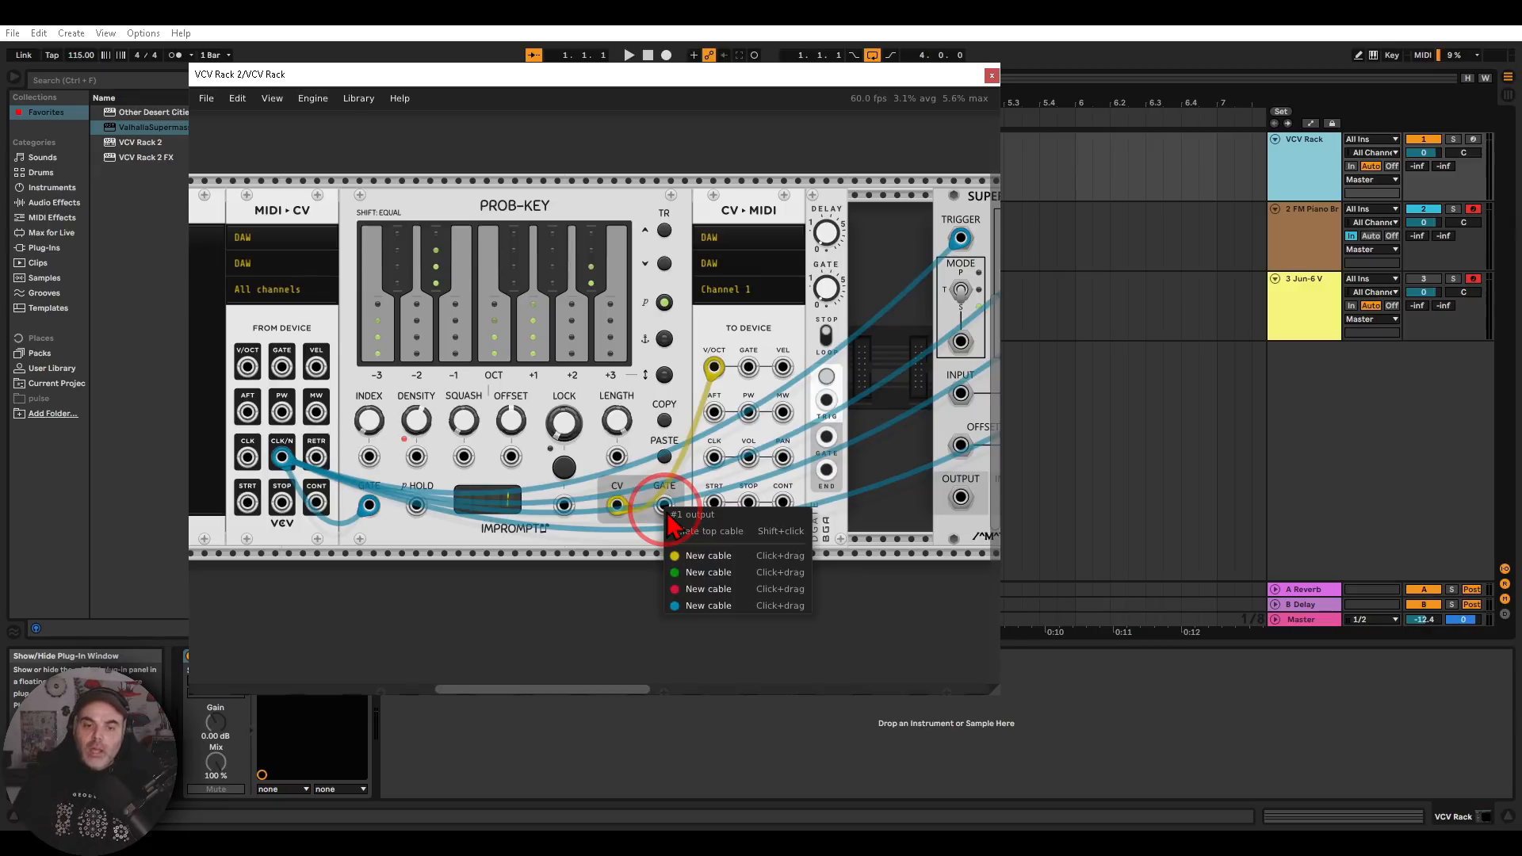
{"action": "left_click_drag", "start_coordinate": [698, 605], "coordinate": [739, 373]}
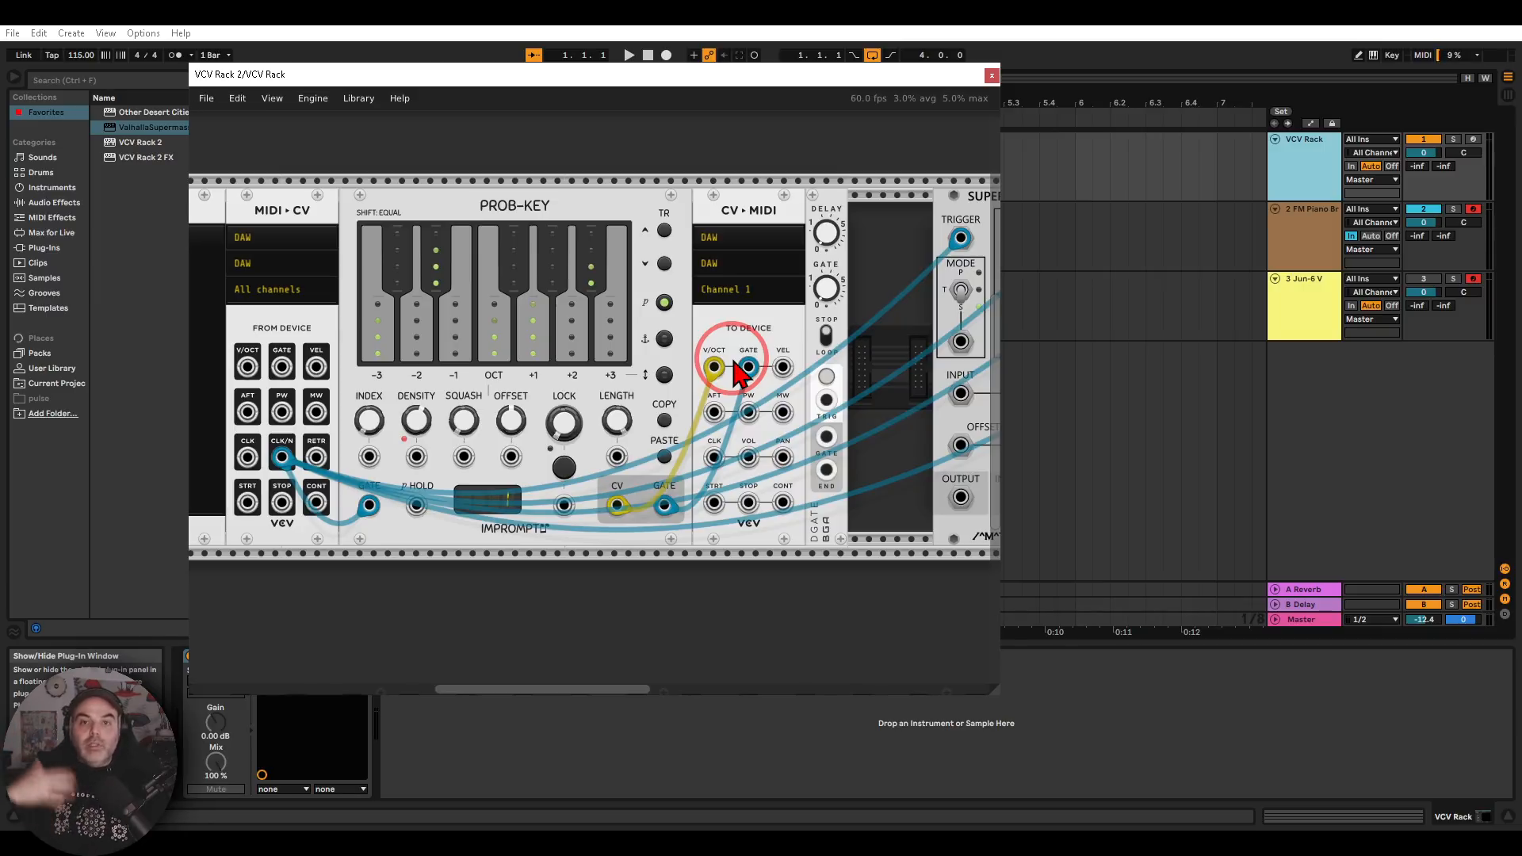
Set the FM Piano Bright track's MIDI input to the VCV Rack track with VCV Rack 2 as the input channel
{"action": "left_click", "coordinate": [991, 76]}
{"action": "left_click", "coordinate": [1312, 242]}
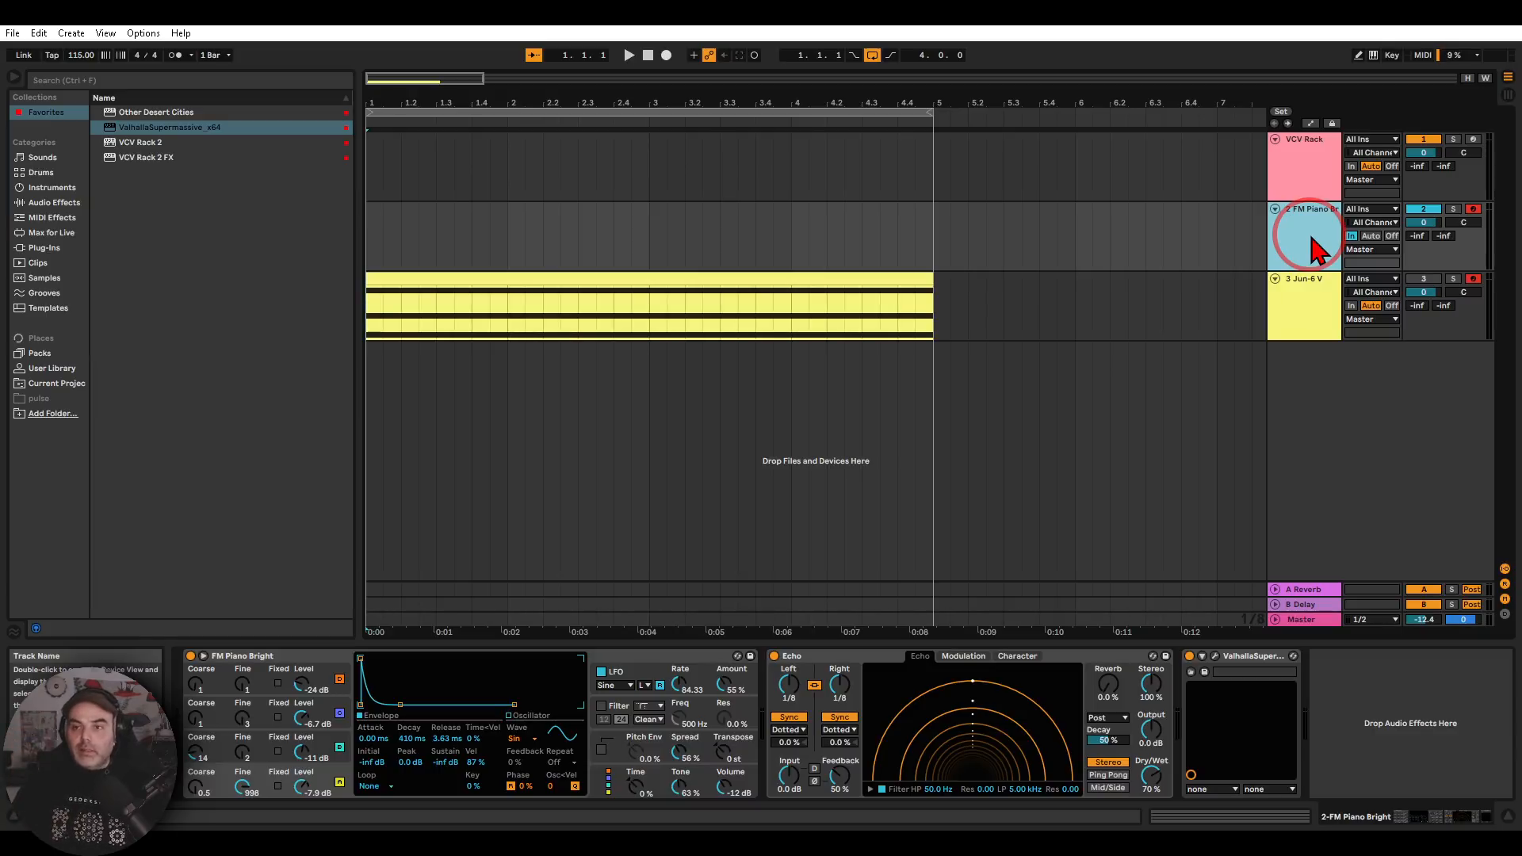
{"action": "mouse_move", "coordinate": [1395, 197]}
{"action": "left_mouse_down"}
{"action": "mouse_move", "coordinate": [1326, 228]}
{"action": "mouse_move", "coordinate": [1415, 208]}
{"action": "left_mouse_up"}
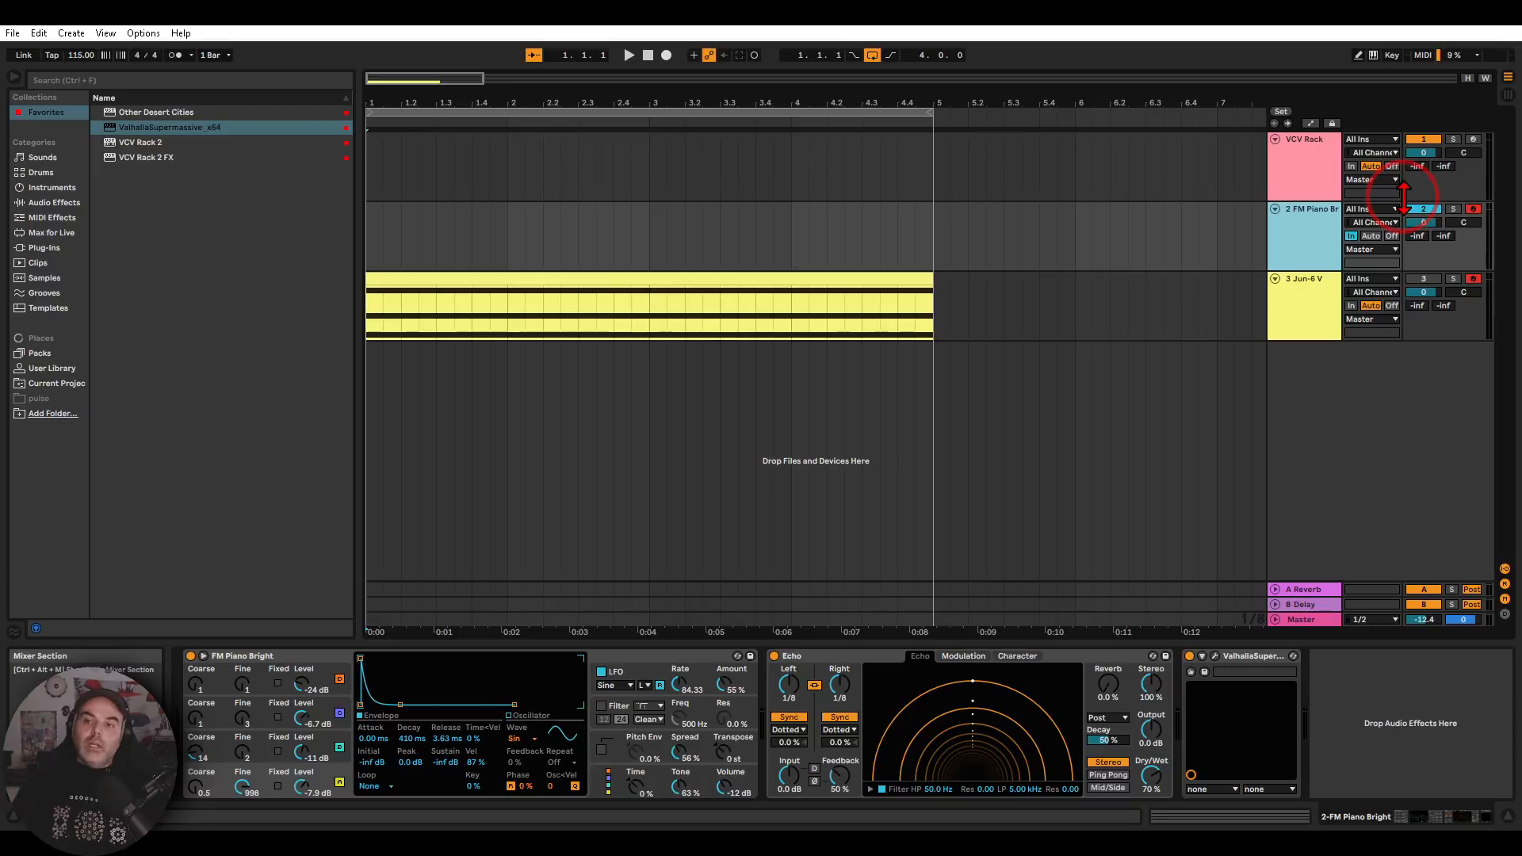
{"action": "left_click", "coordinate": [1394, 208]}
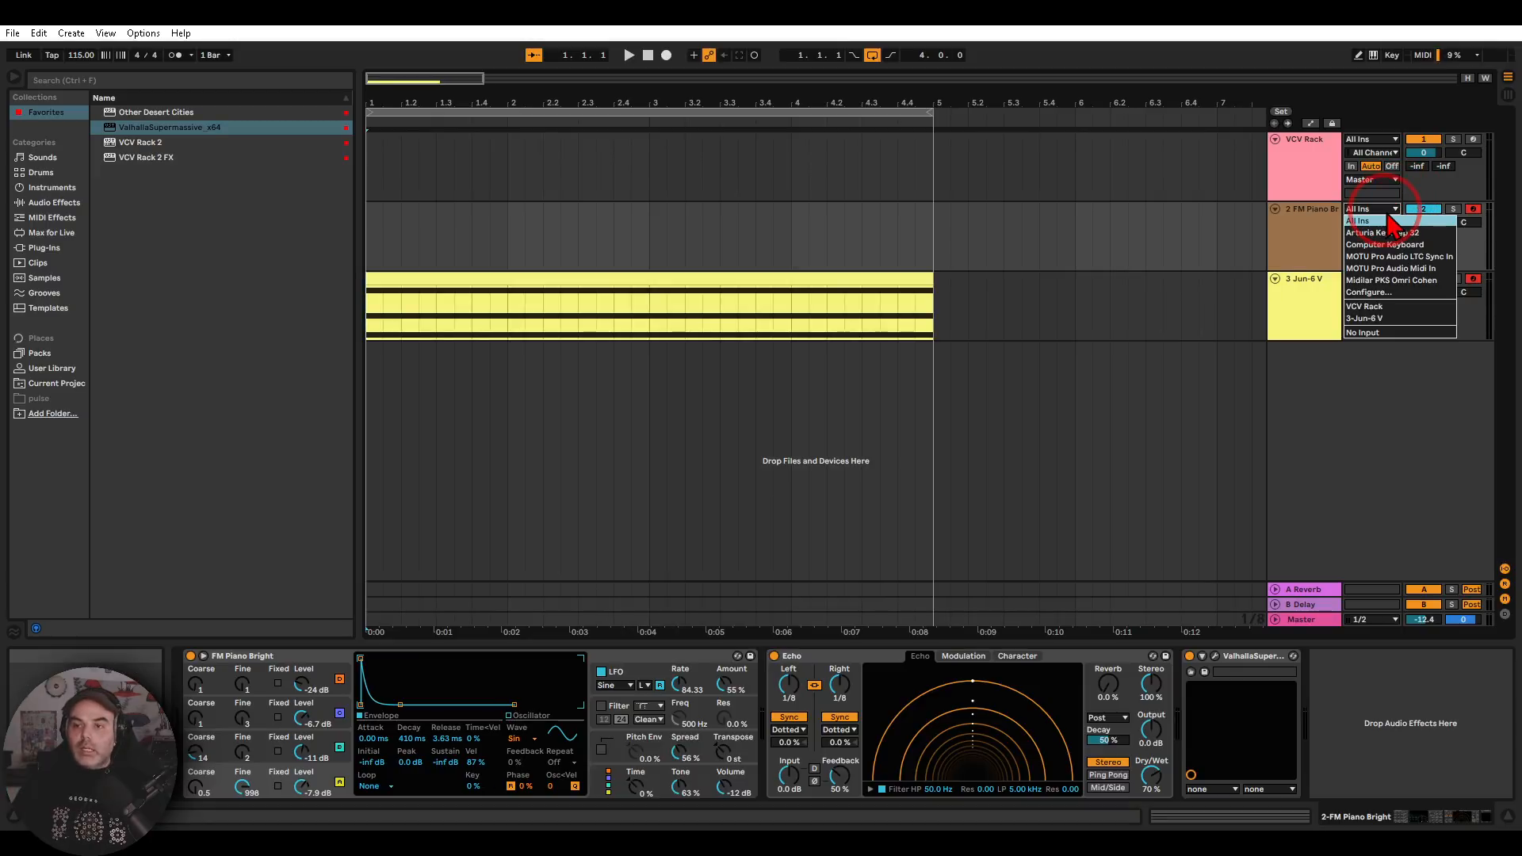
{"action": "left_click", "coordinate": [1397, 308]}
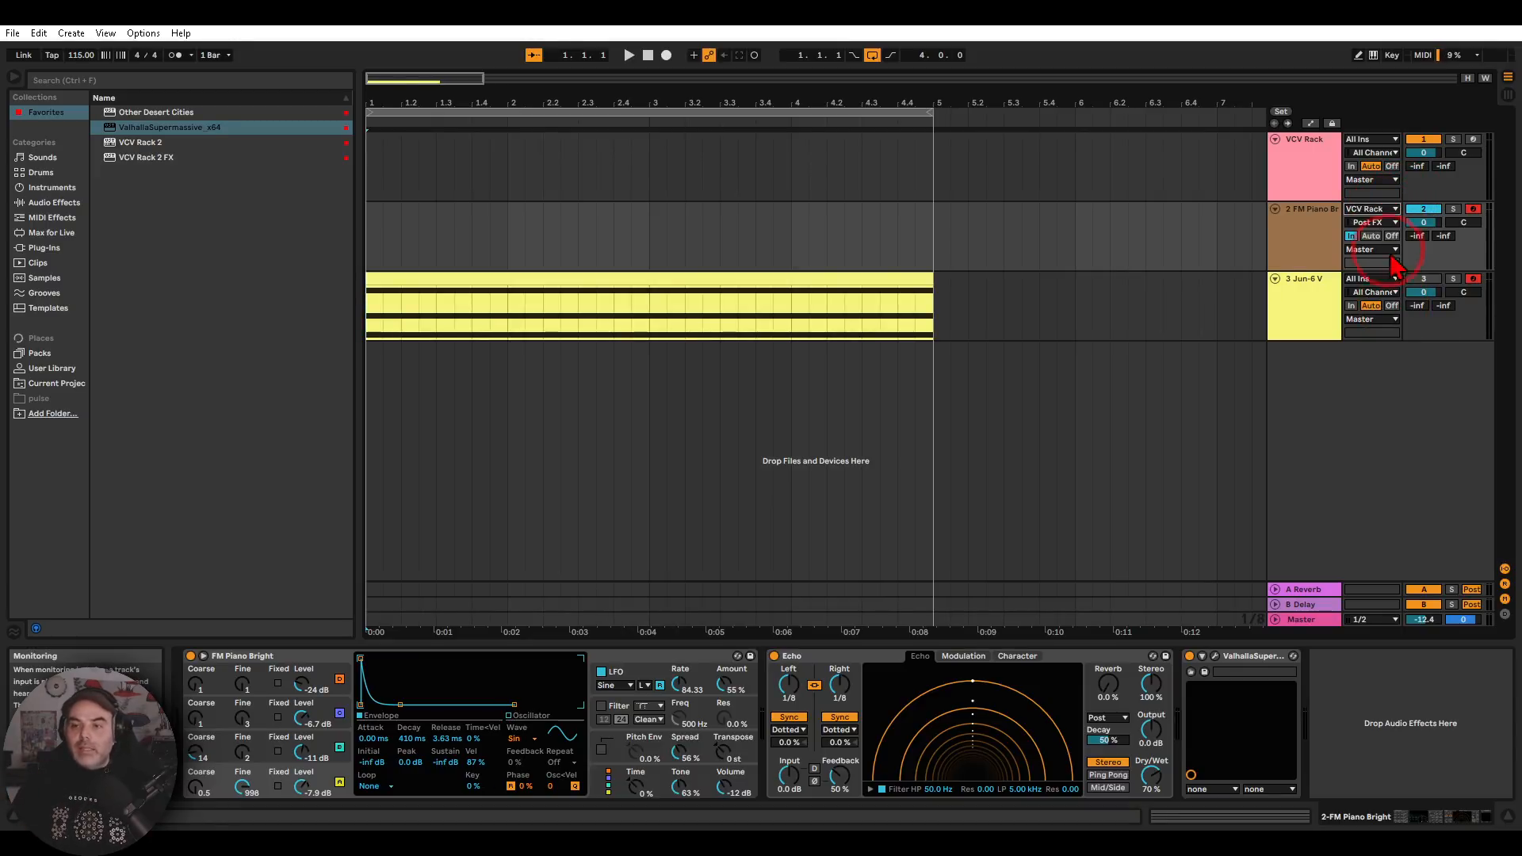
{"action": "left_click", "coordinate": [1376, 223]}
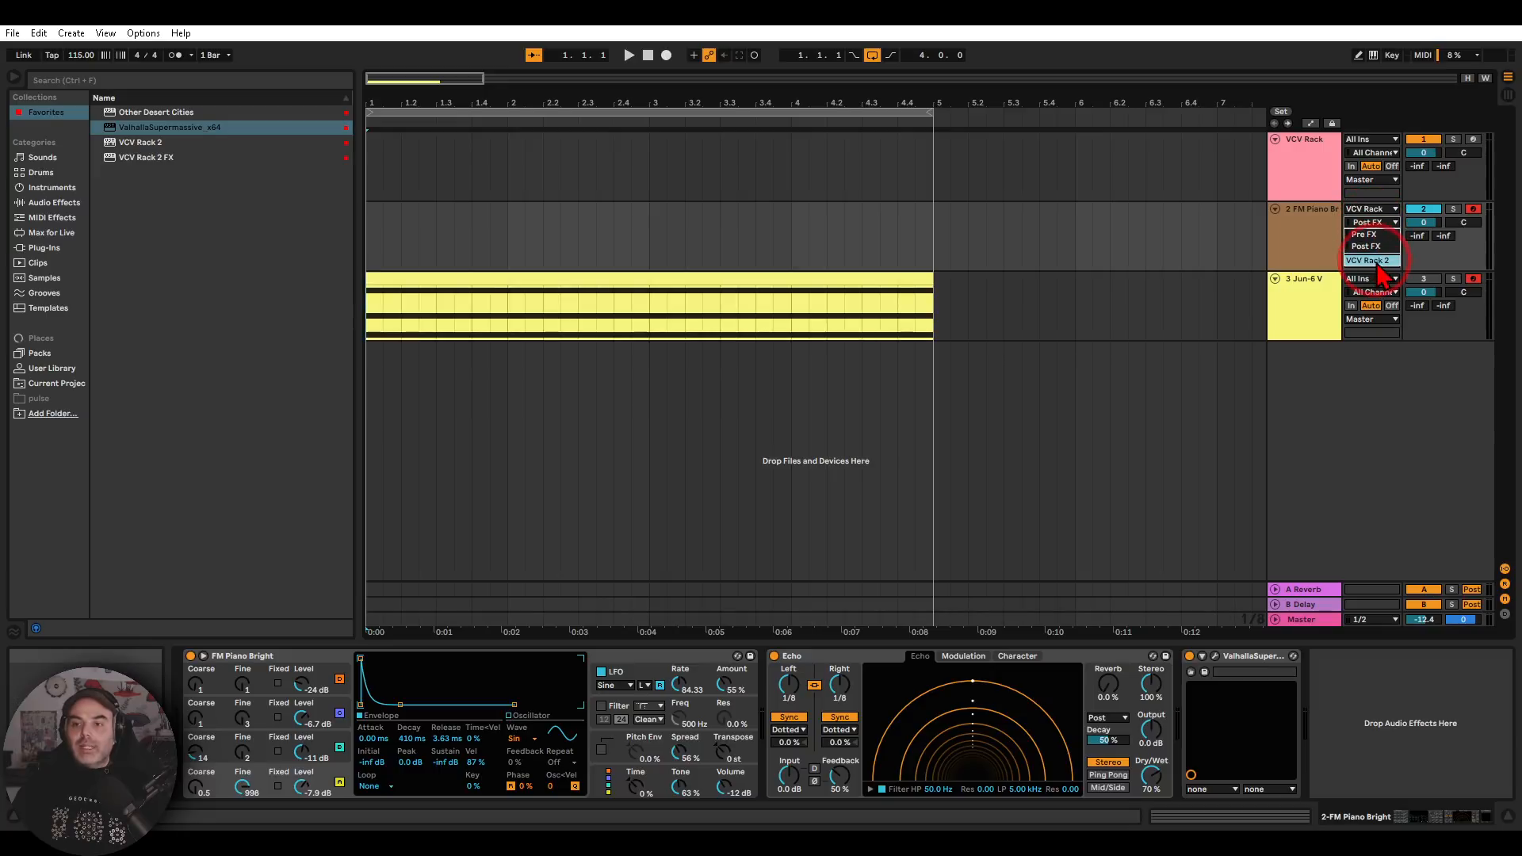
{"action": "left_click", "coordinate": [1372, 264]}
Start playback and lengthen the FM Piano Bright volume envelope release to 1.25 s
{"action": "left_click", "coordinate": [1306, 254]}
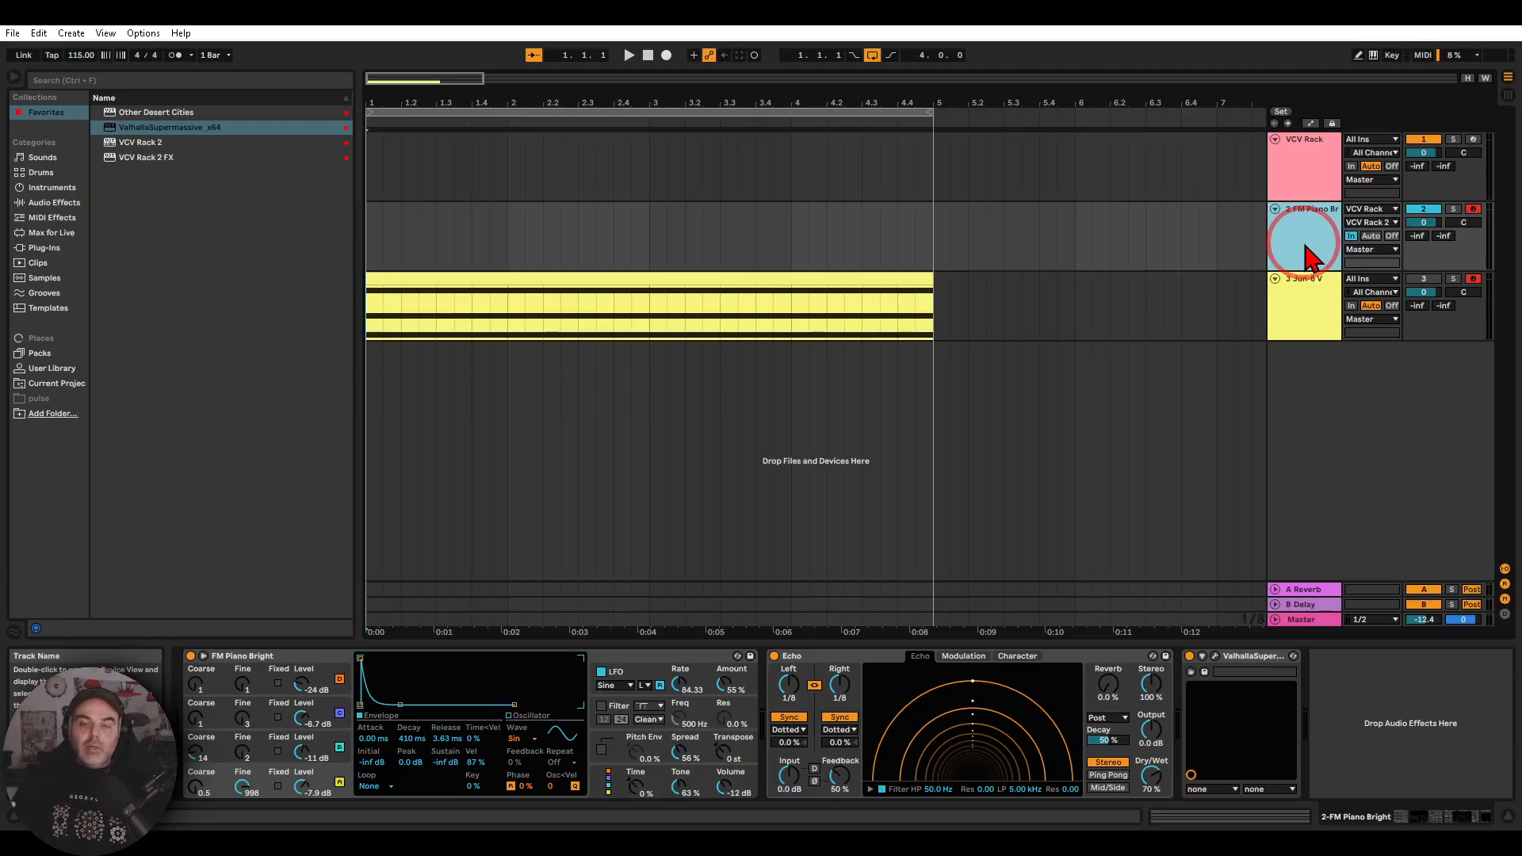
{"action": "left_click", "coordinate": [628, 55]}
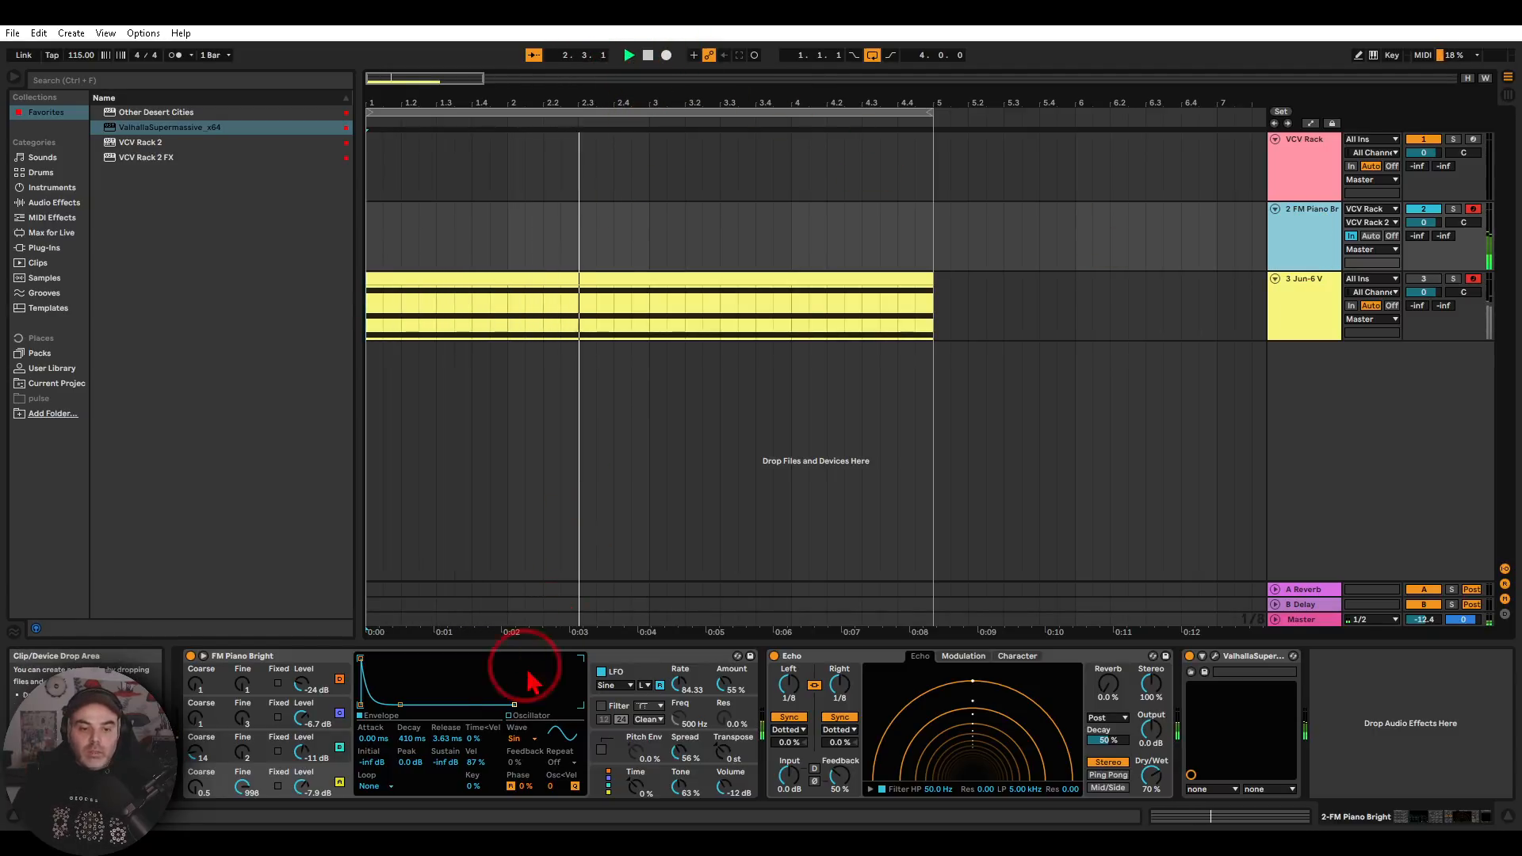
{"action": "left_click_drag", "start_coordinate": [446, 740], "coordinate": [447, 685]}
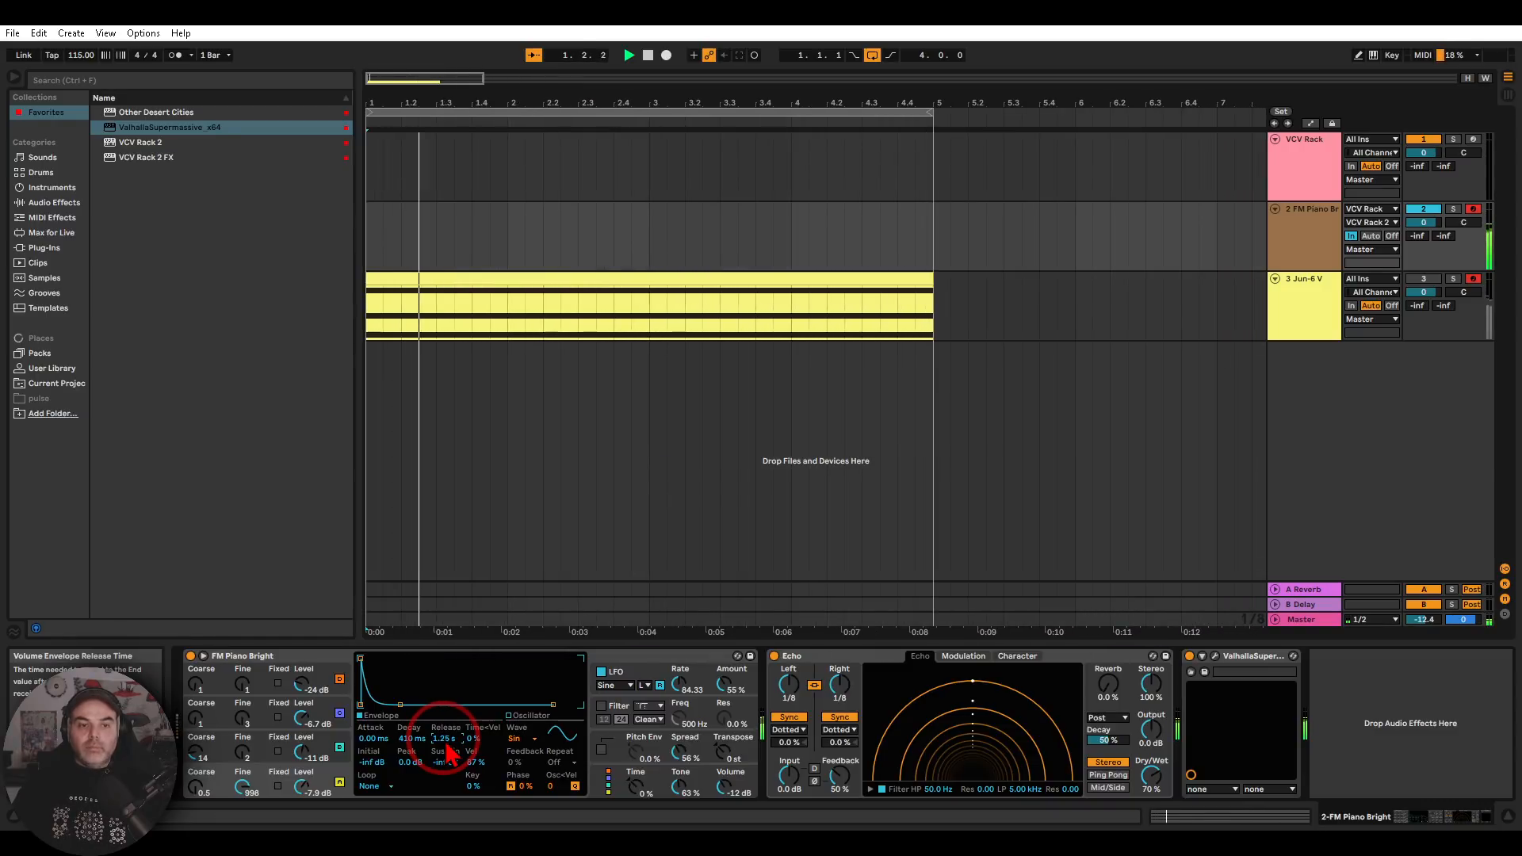
Search the VCV Rack 2 module browser for "scope" and place the VCV Scope module in the row above Prob-Key
{"action": "left_click", "coordinate": [1300, 164]}
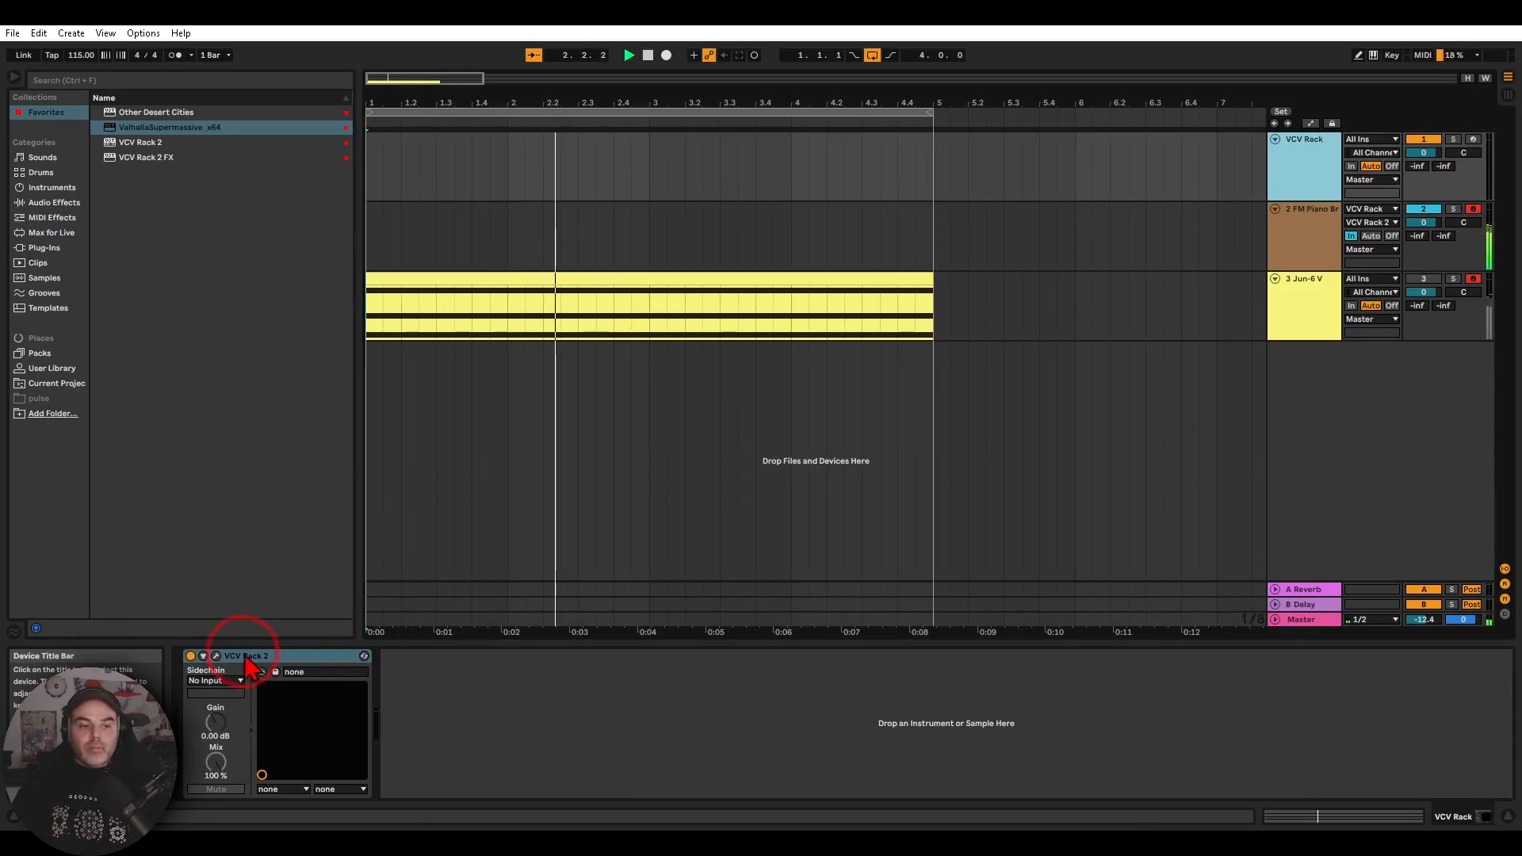
{"action": "left_click", "coordinate": [217, 657]}
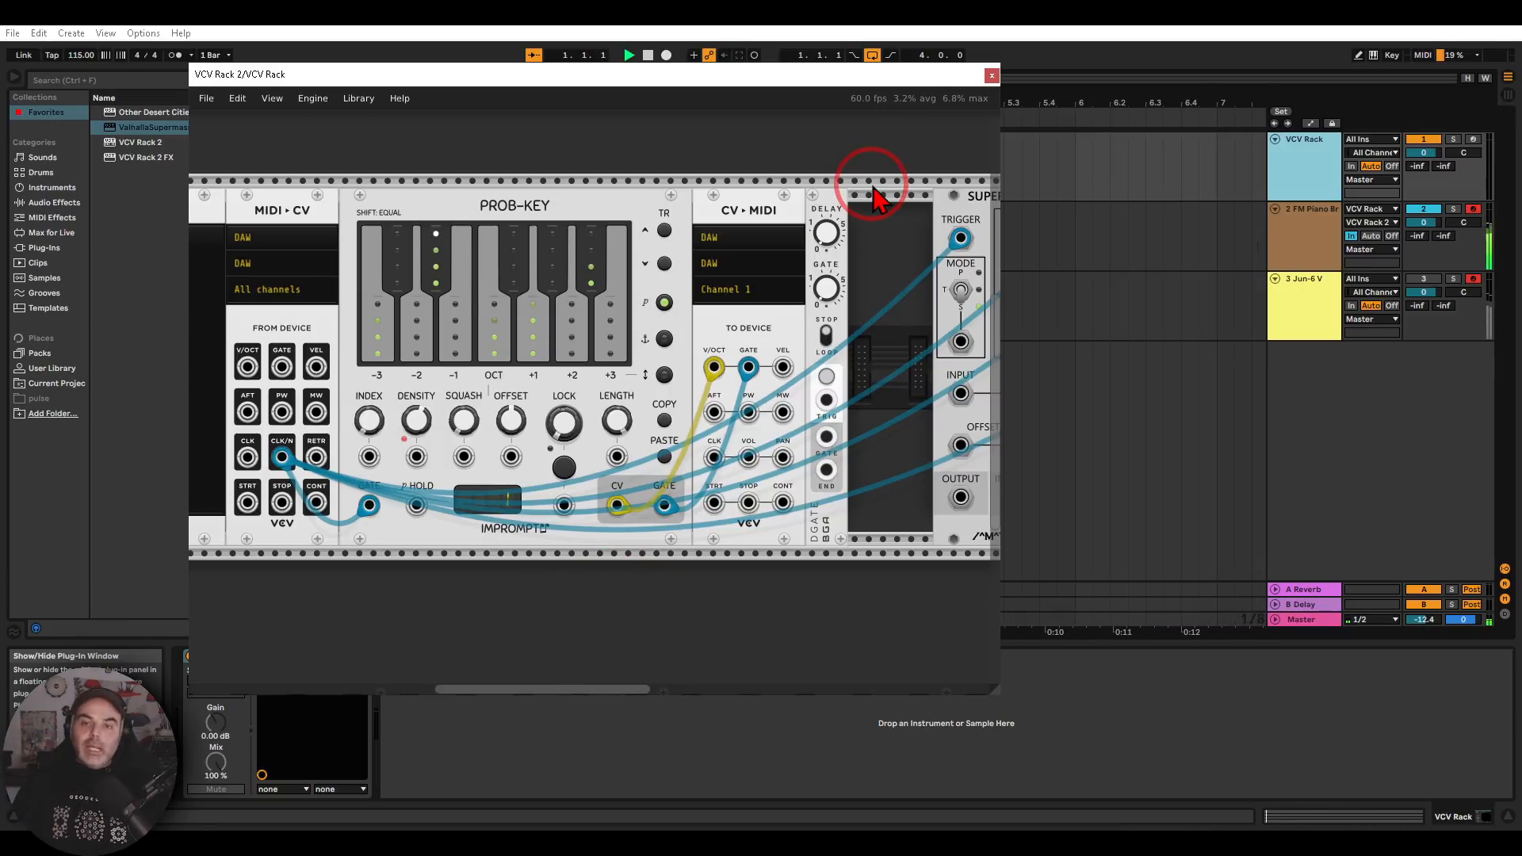
{"action": "left_click_drag", "start_coordinate": [773, 188], "coordinate": [884, 433]}
{"action": "right_click", "coordinate": [806, 341]}
{"action": "type", "text": "scope"}
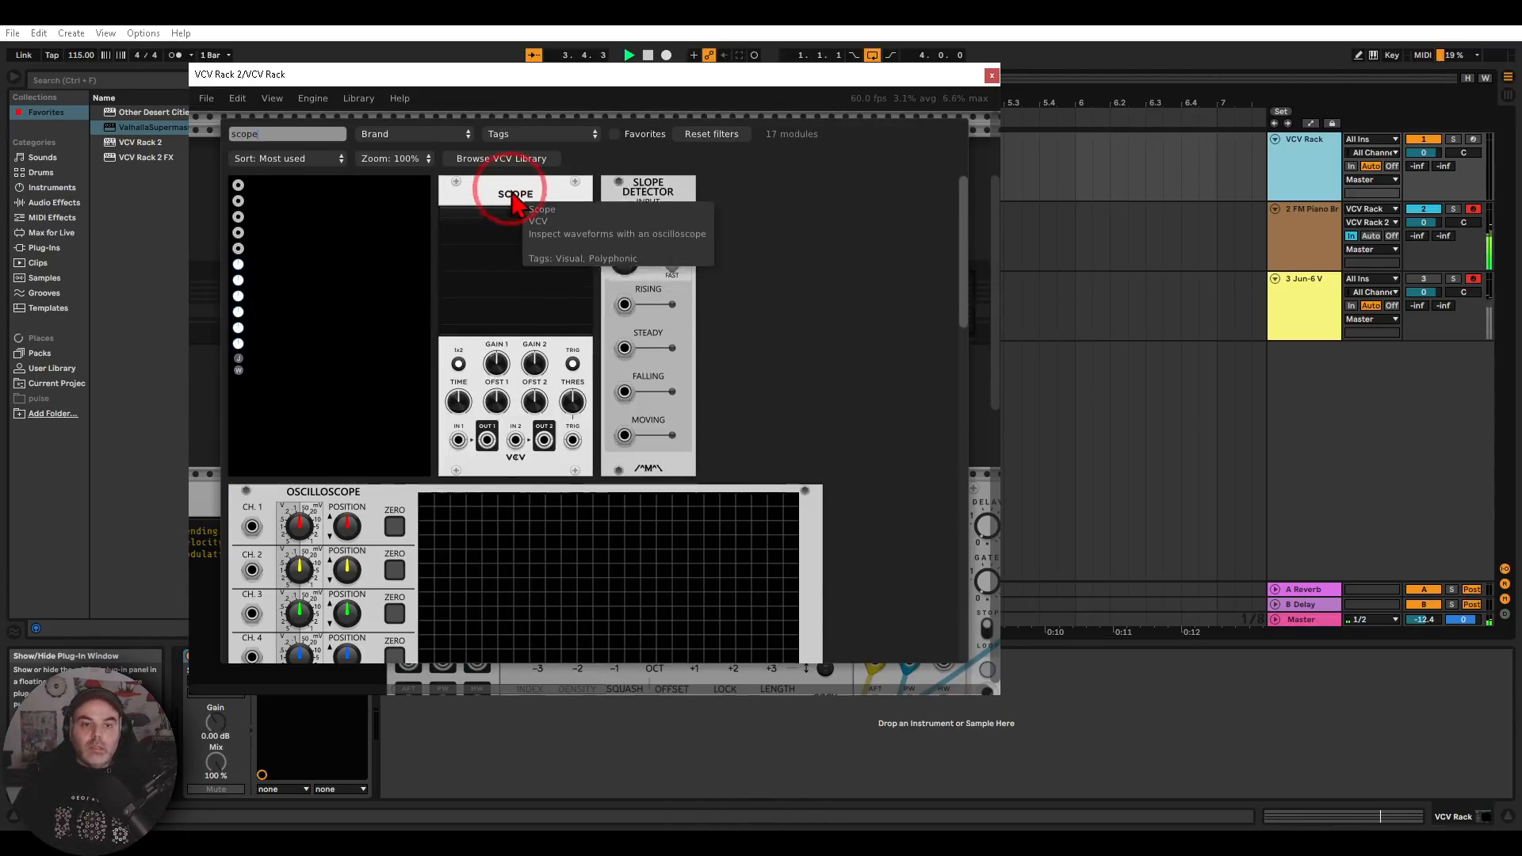
{"action": "left_click_drag", "start_coordinate": [516, 204], "coordinate": [707, 360]}
Patch MIDI-CV's CLK/N output to the Scope's IN 1 and examine the clock pulses on its display
{"action": "scroll", "coordinate": [560, 433], "scroll_direction": "down", "scroll_amount": 4}
{"action": "scroll", "coordinate": [583, 440], "scroll_direction": "down", "scroll_amount": 1}
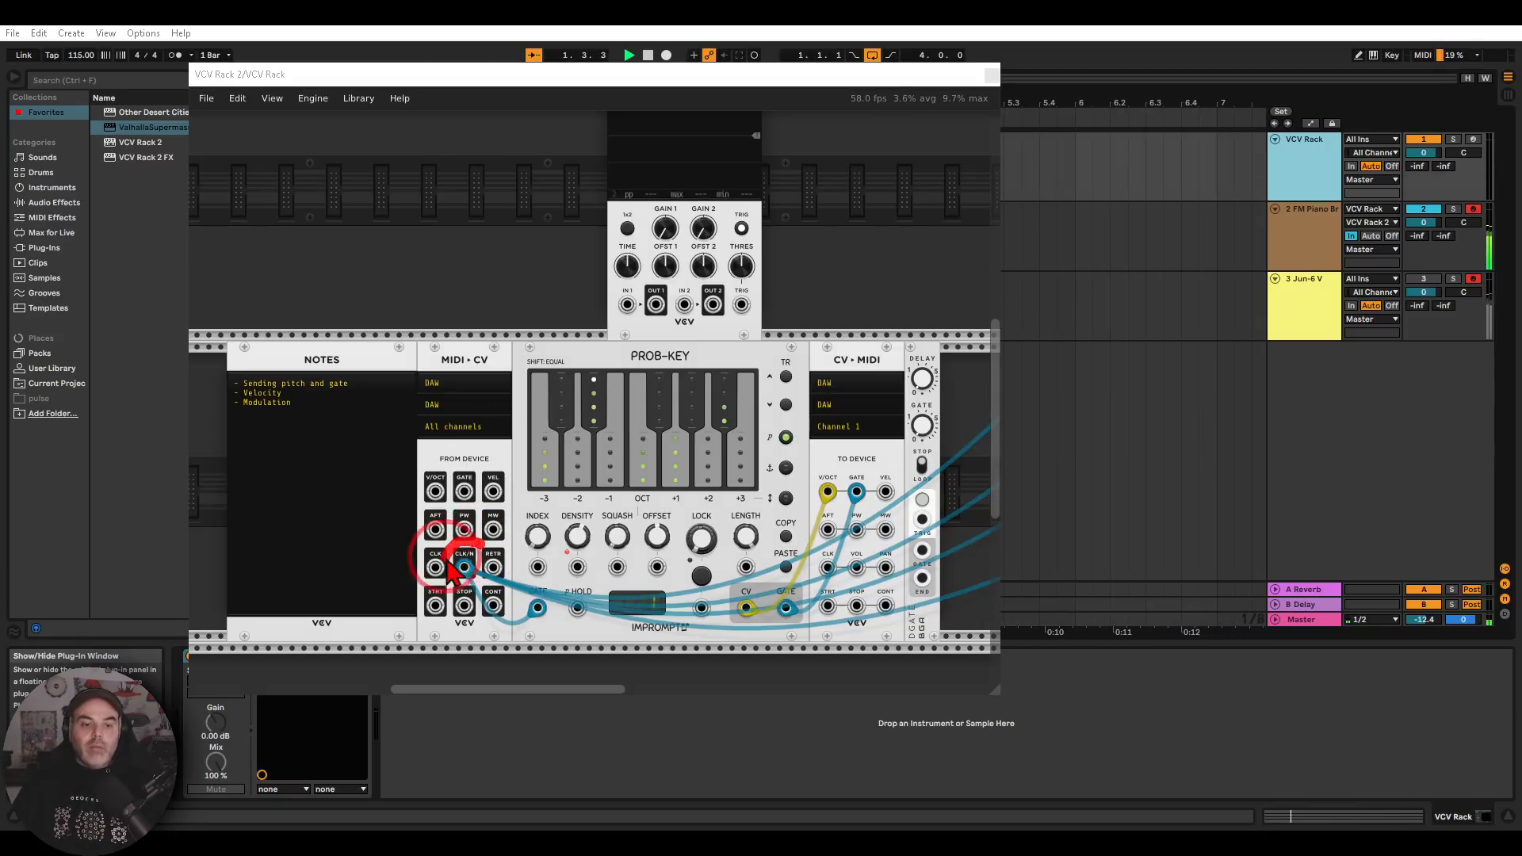
{"action": "mouse_move", "coordinate": [485, 555]}
{"action": "left_mouse_down"}
{"action": "mouse_move", "coordinate": [629, 306]}
{"action": "mouse_move", "coordinate": [498, 483]}
{"action": "mouse_move", "coordinate": [466, 568]}
{"action": "left_mouse_up"}
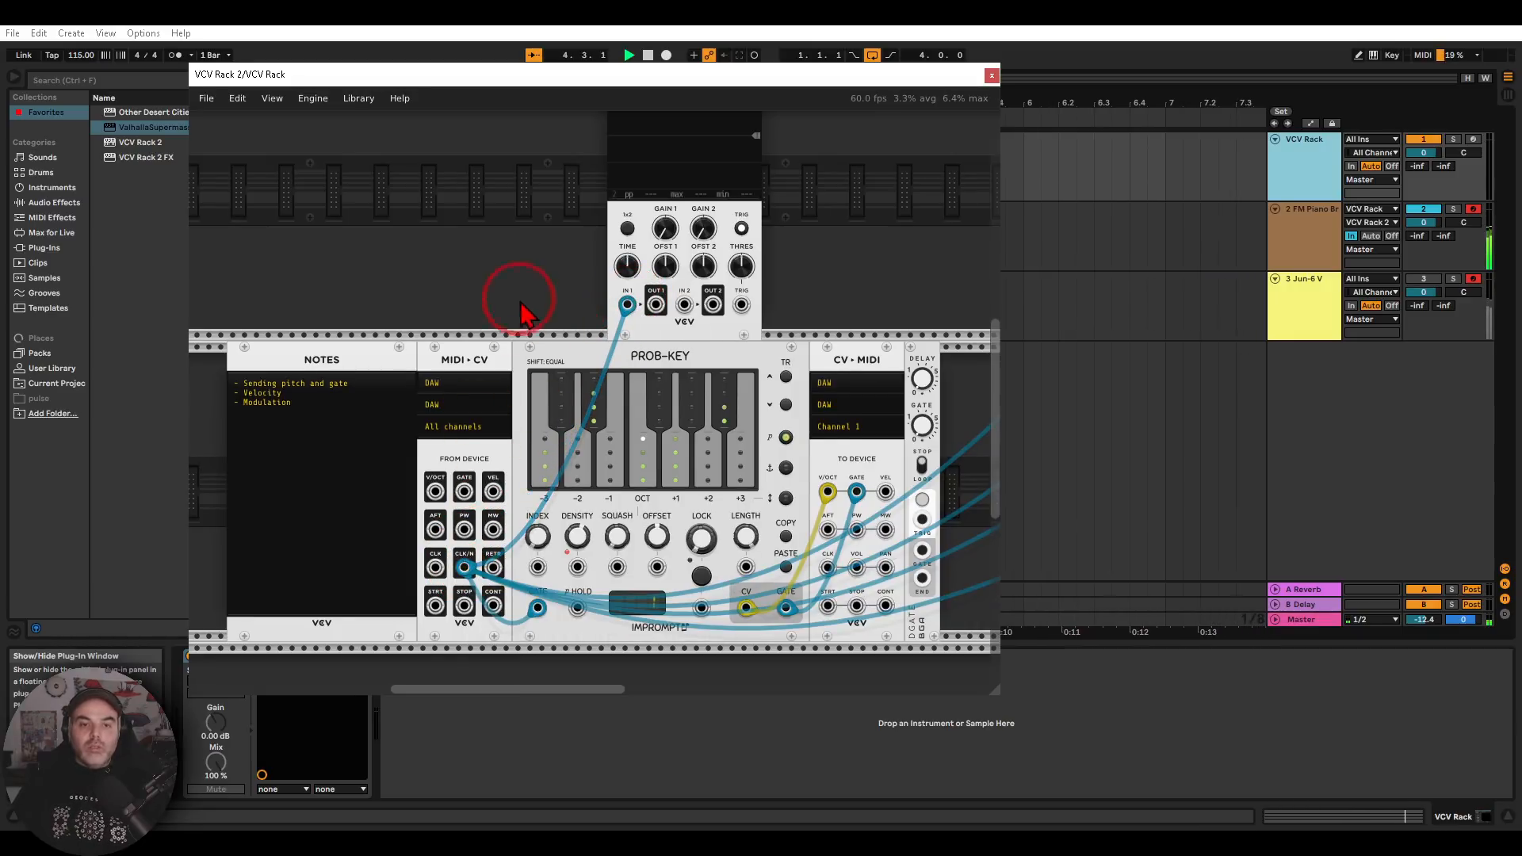
{"action": "scroll", "coordinate": [515, 329], "scroll_direction": "up", "scroll_amount": 4}
{"action": "mouse_move", "coordinate": [775, 228]}
{"action": "left_mouse_down"}
{"action": "mouse_move", "coordinate": [626, 341]}
{"action": "mouse_move", "coordinate": [773, 241]}
{"action": "left_mouse_up"}
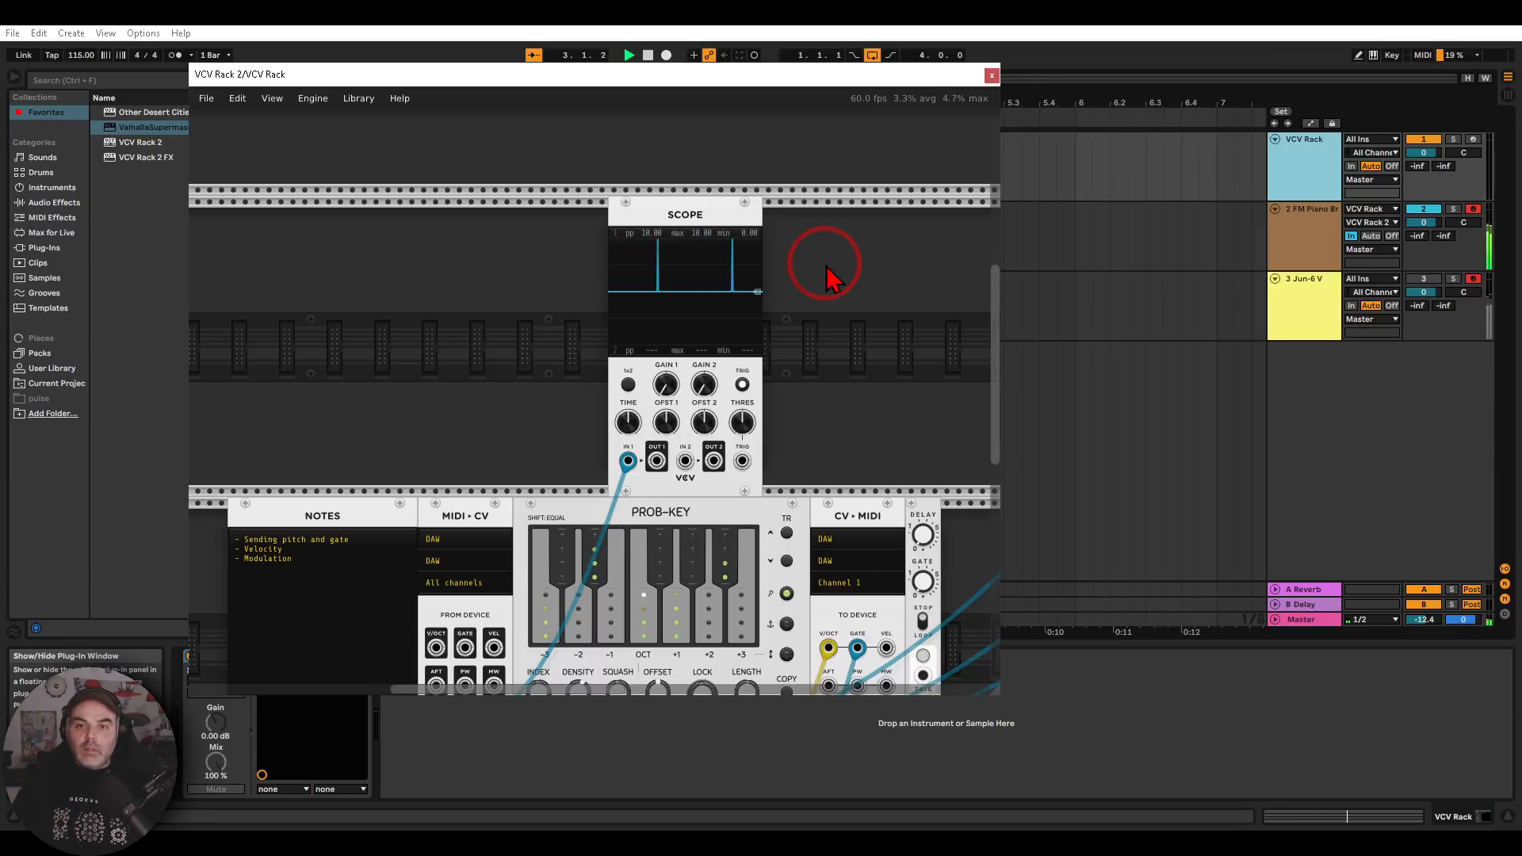
Shorten the FM Piano Bright volume envelope release to 579 ms and return to the VCV Rack 2 patch
{"action": "left_click", "coordinate": [1312, 236]}
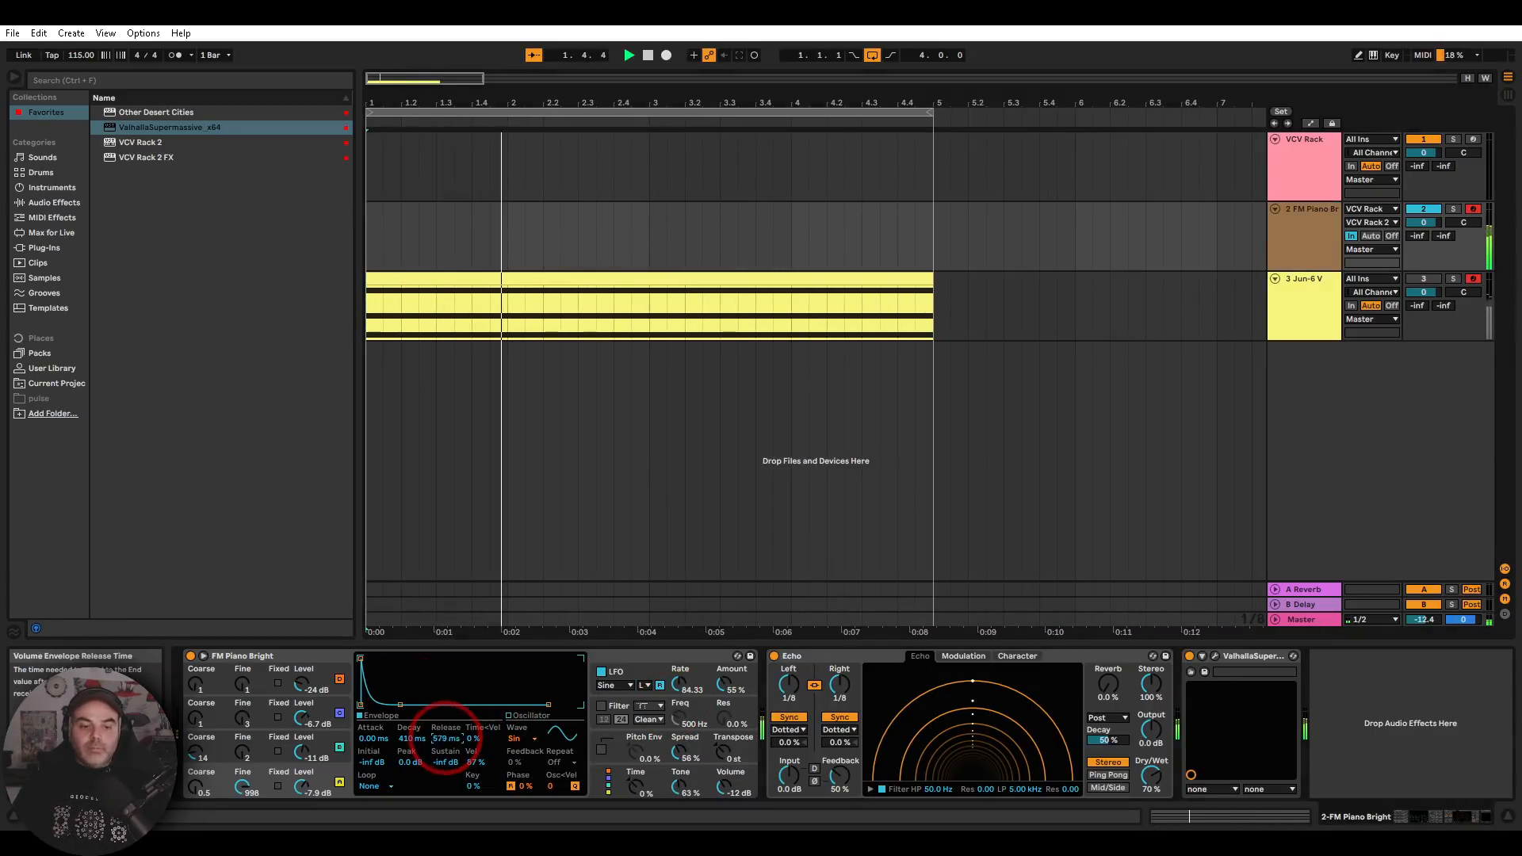
{"action": "left_click", "coordinate": [1298, 179]}
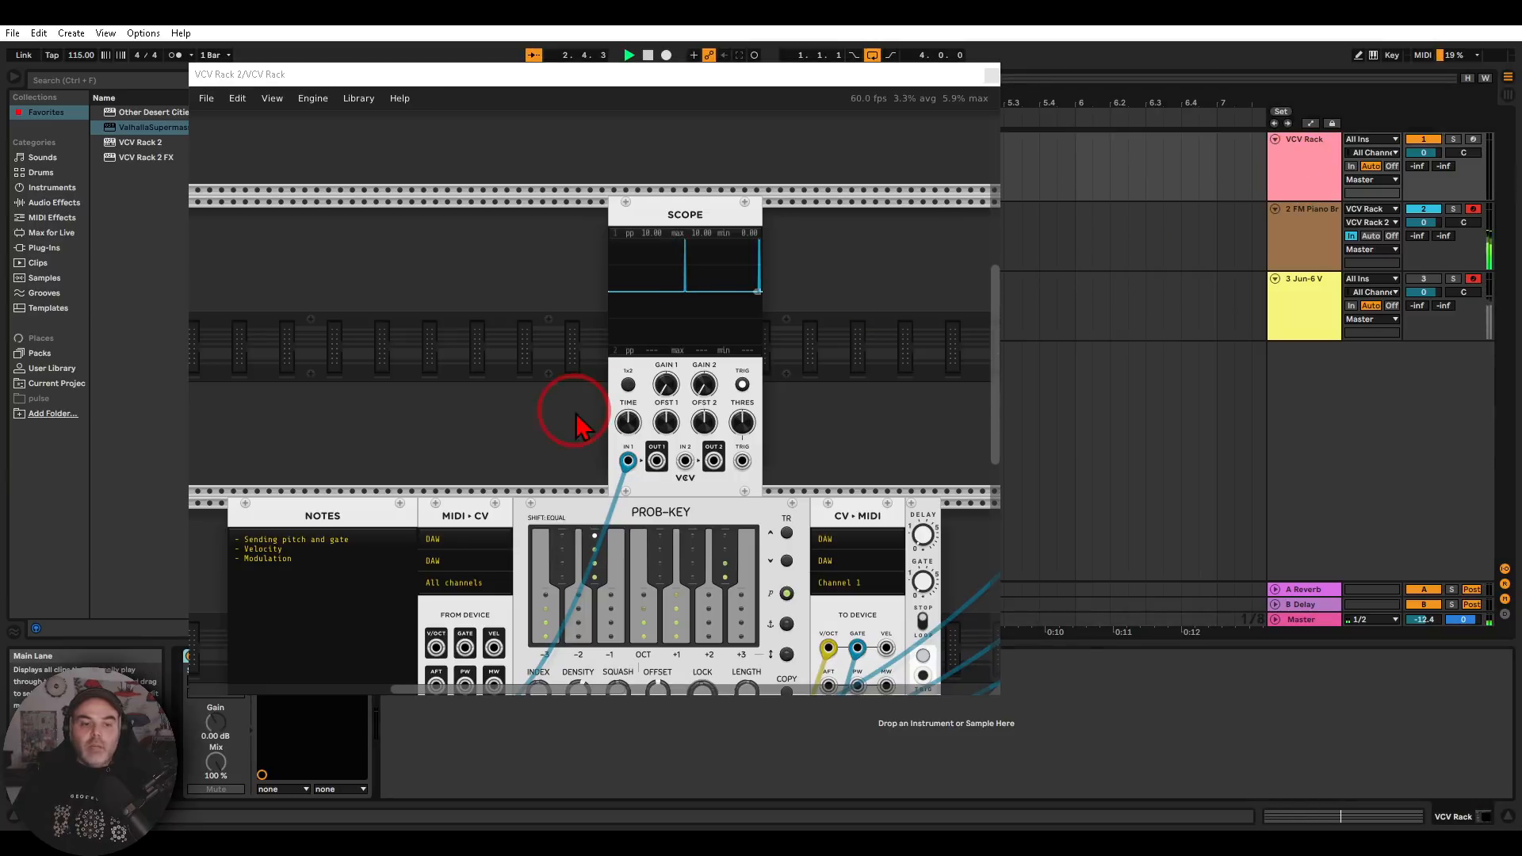
Patch Prob-Key's gate into DGATE's TRIG input and DGATE's GATE output to the Scope's IN 2
{"action": "scroll", "coordinate": [544, 330], "scroll_direction": "down", "scroll_amount": 5}
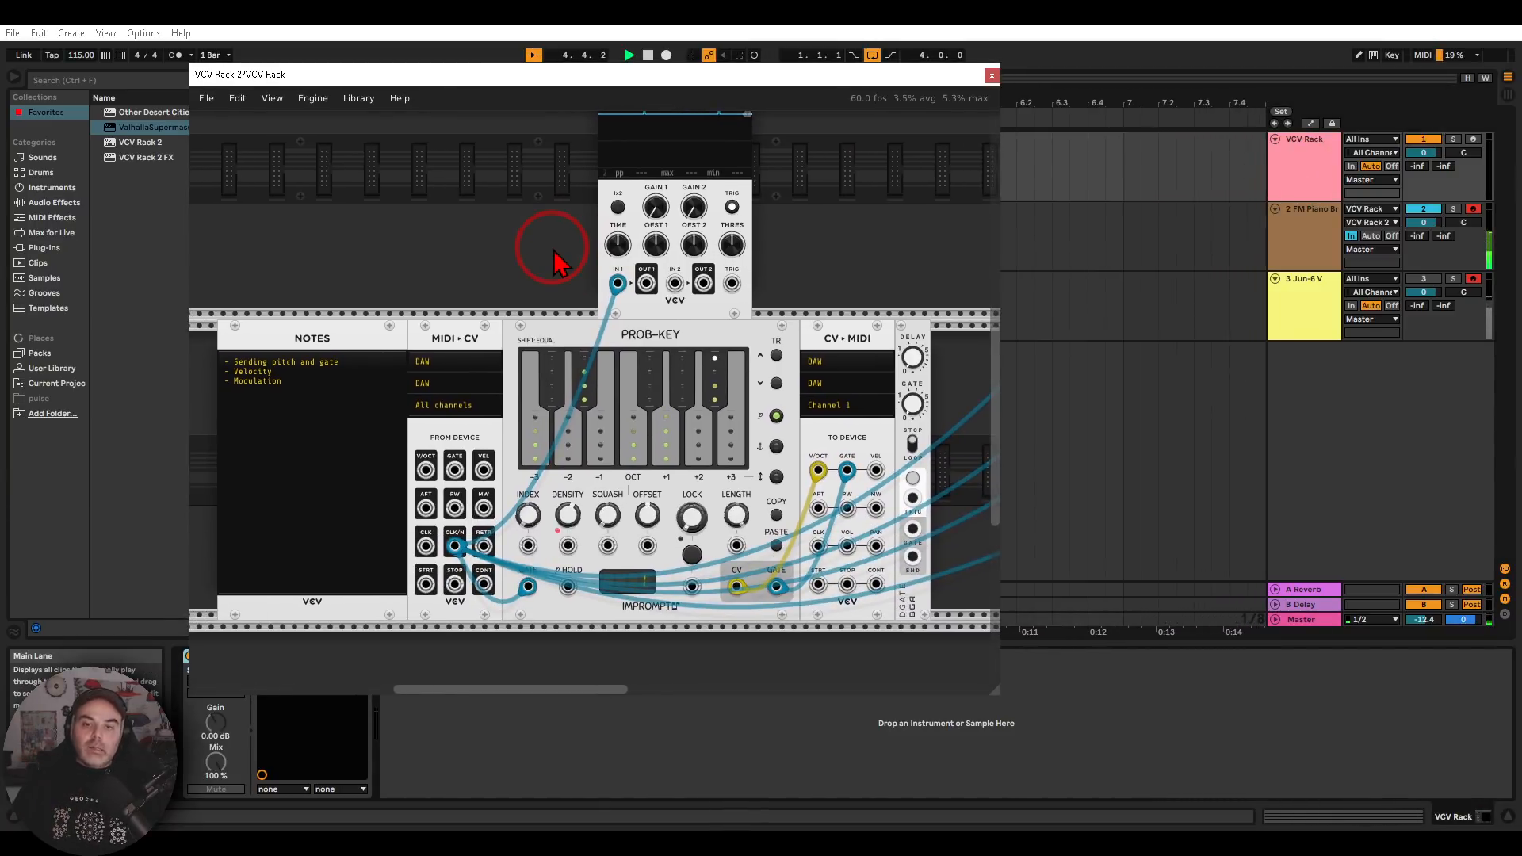
{"action": "left_click_drag", "start_coordinate": [825, 286], "coordinate": [645, 225]}
{"action": "scroll", "coordinate": [746, 329], "scroll_direction": "up", "scroll_amount": 3}
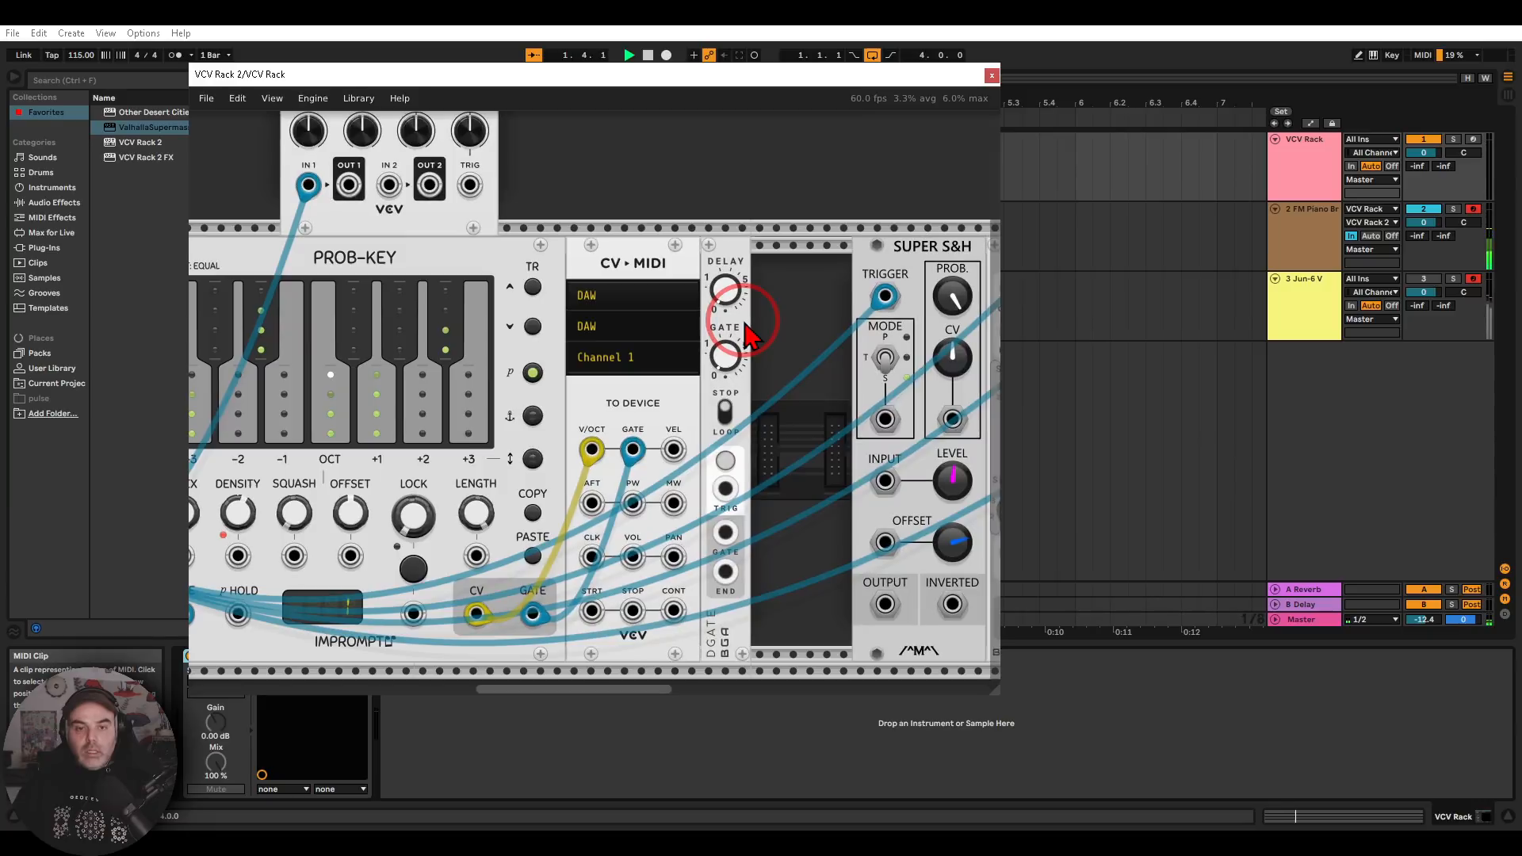
{"action": "mouse_move", "coordinate": [749, 333]}
{"action": "left_mouse_down"}
{"action": "mouse_move", "coordinate": [787, 230]}
{"action": "mouse_move", "coordinate": [674, 253]}
{"action": "mouse_move", "coordinate": [694, 385]}
{"action": "mouse_move", "coordinate": [813, 261]}
{"action": "left_mouse_up"}
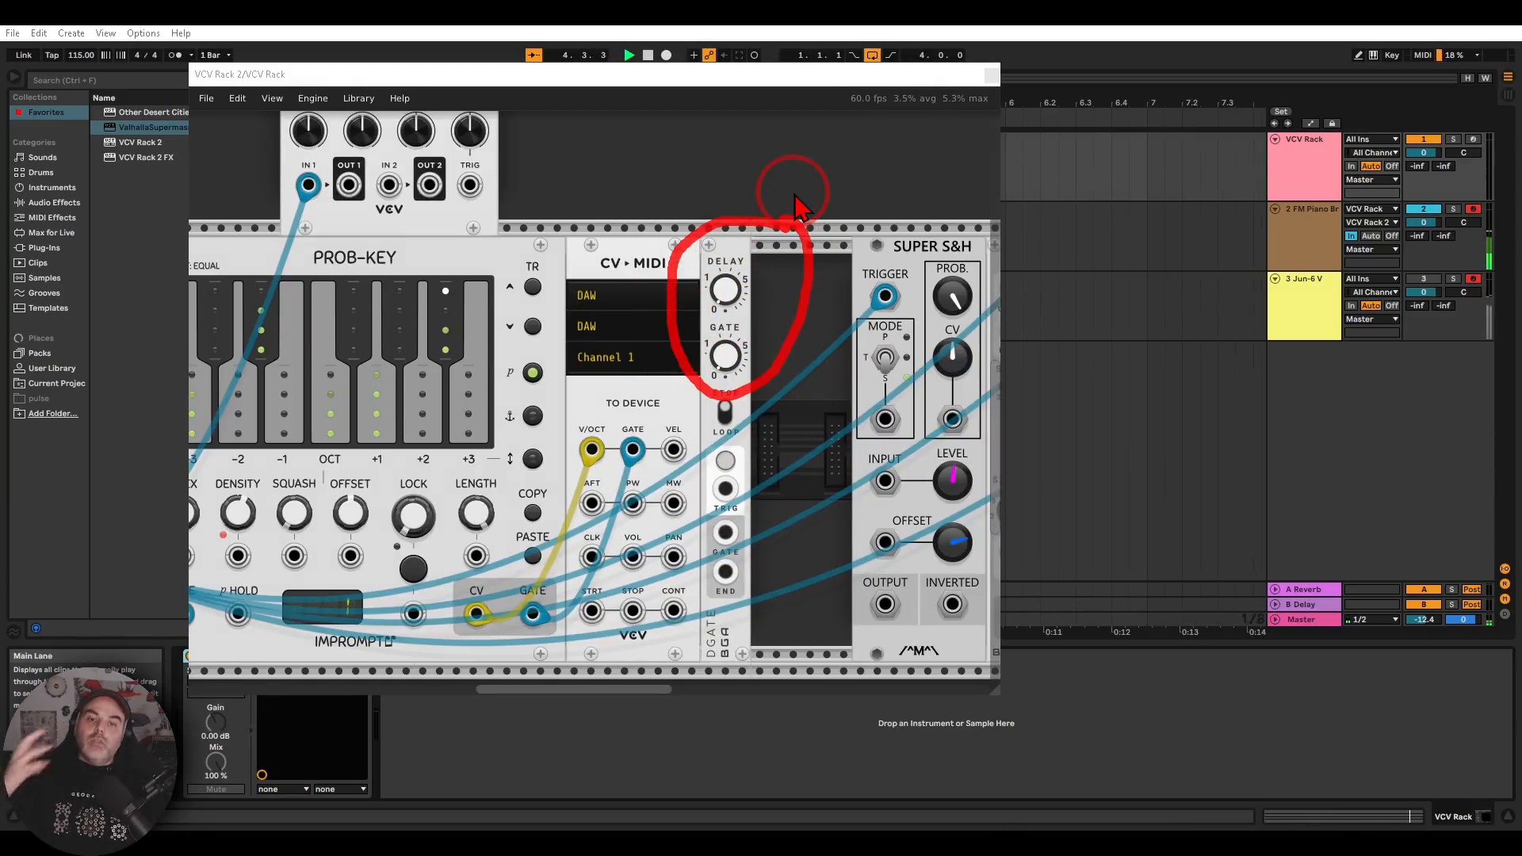
{"action": "key", "text": "Escape"}
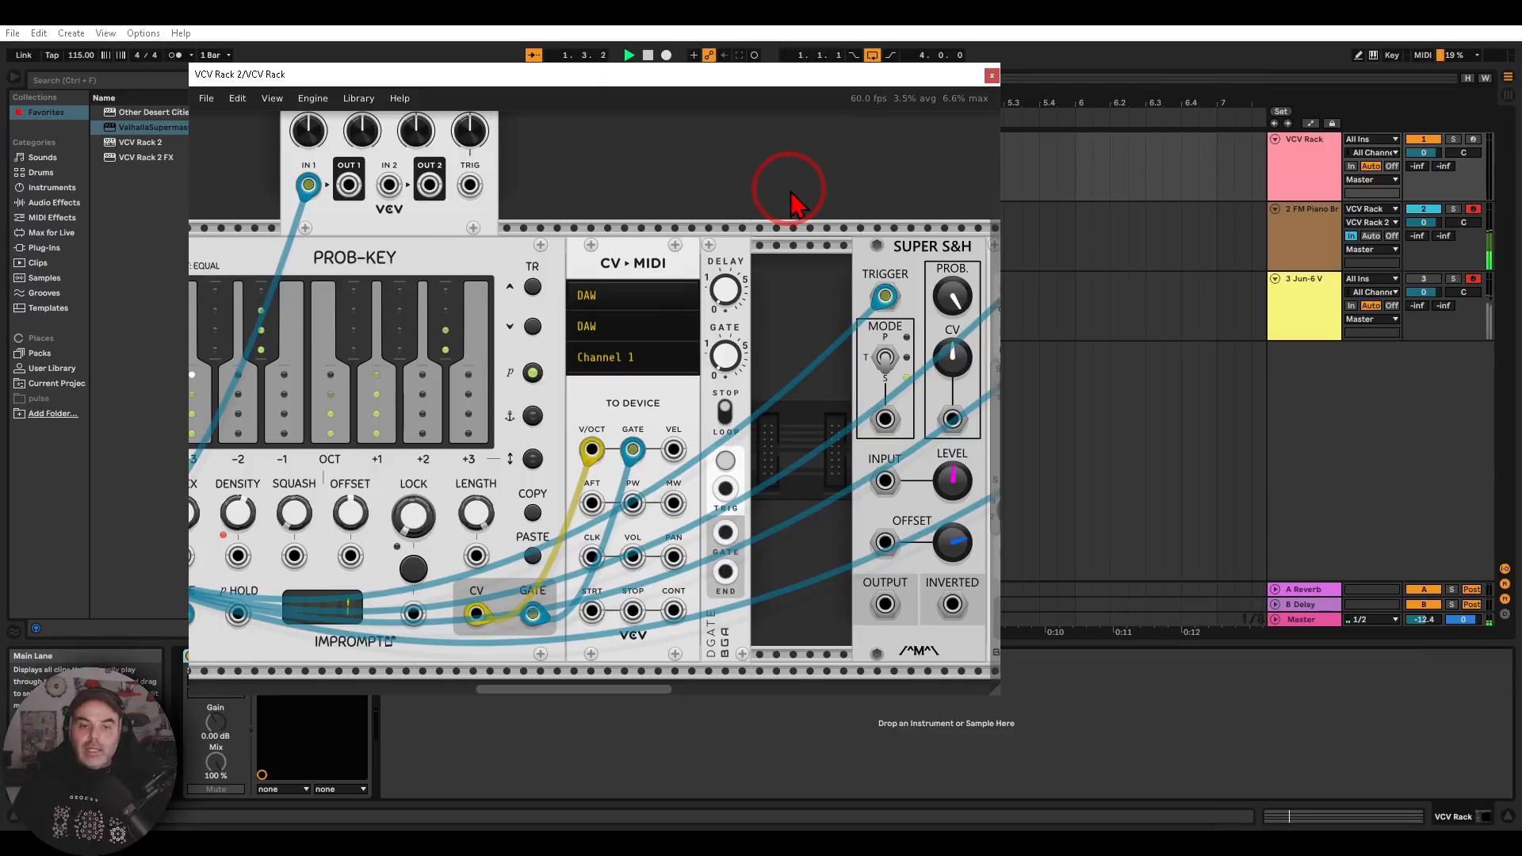
{"action": "left_click_drag", "start_coordinate": [769, 193], "coordinate": [841, 207]}
{"action": "left_click_drag", "start_coordinate": [754, 486], "coordinate": [839, 537]}
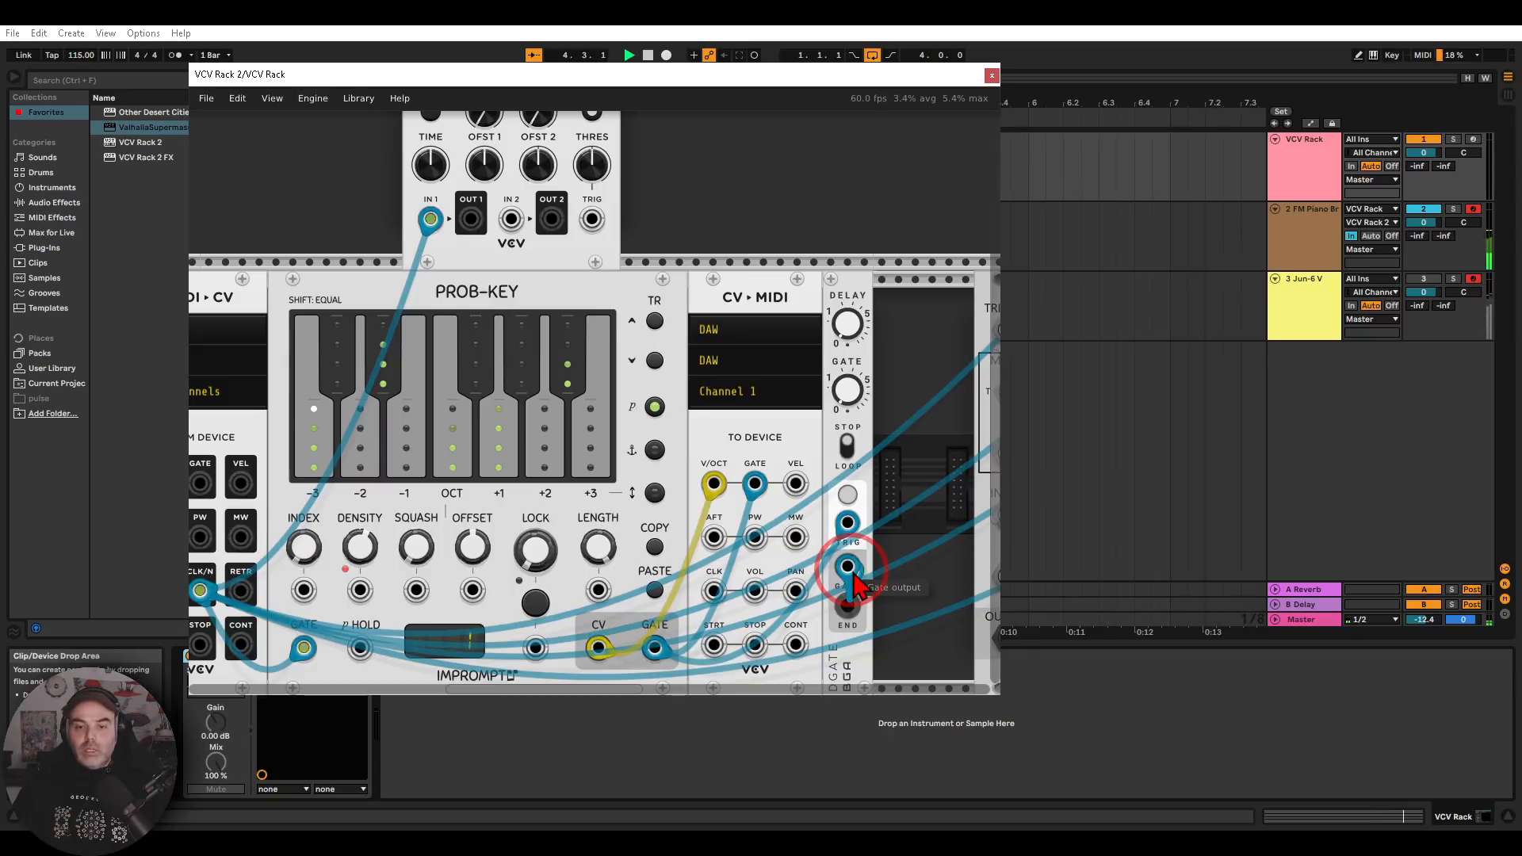
{"action": "left_click_drag", "start_coordinate": [847, 566], "coordinate": [512, 222]}
{"action": "left_click_drag", "start_coordinate": [622, 185], "coordinate": [639, 142]}
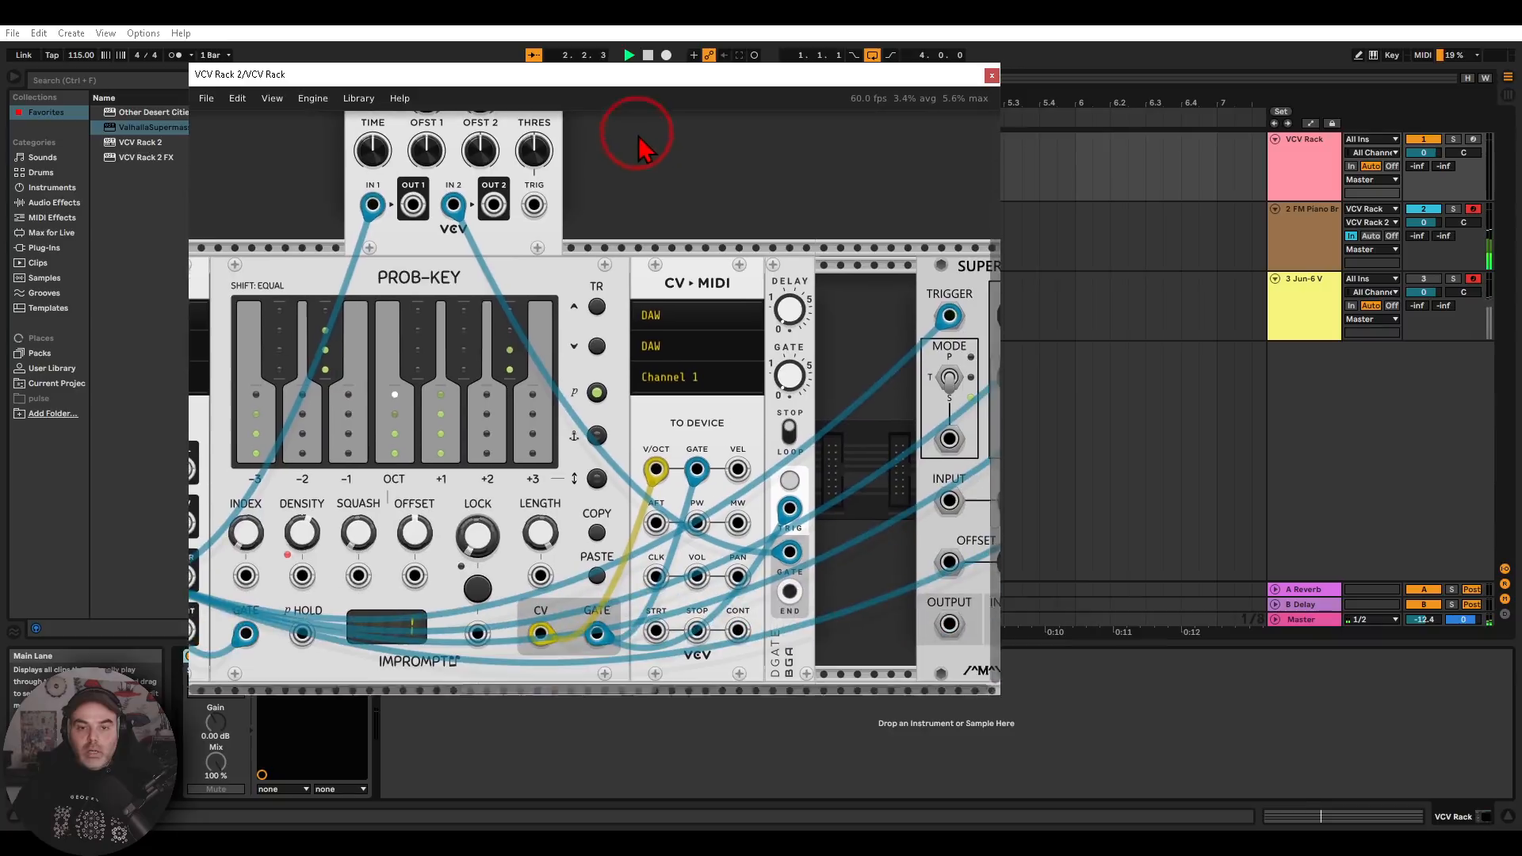
{"action": "left_click_drag", "start_coordinate": [795, 542], "coordinate": [456, 208]}
Move the DGATE module up beside the Scope and lengthen its gate time while watching the pulse width on the display
{"action": "left_click_drag", "start_coordinate": [759, 196], "coordinate": [862, 397]}
{"action": "left_click_drag", "start_coordinate": [899, 482], "coordinate": [753, 242]}
{"action": "left_click_drag", "start_coordinate": [794, 172], "coordinate": [805, 355]}
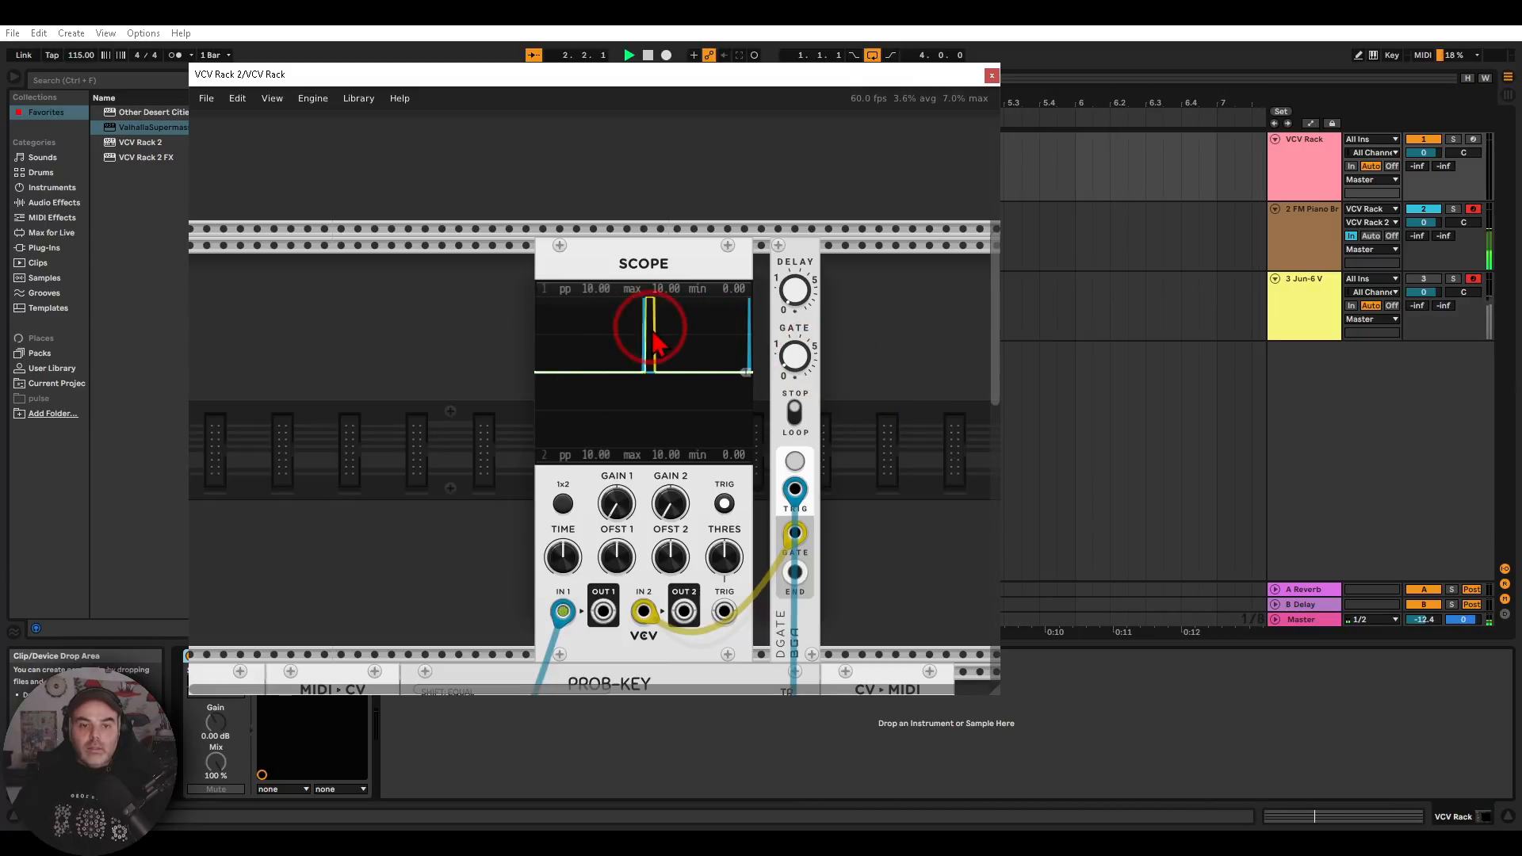
{"action": "left_click_drag", "start_coordinate": [799, 360], "coordinate": [796, 371]}
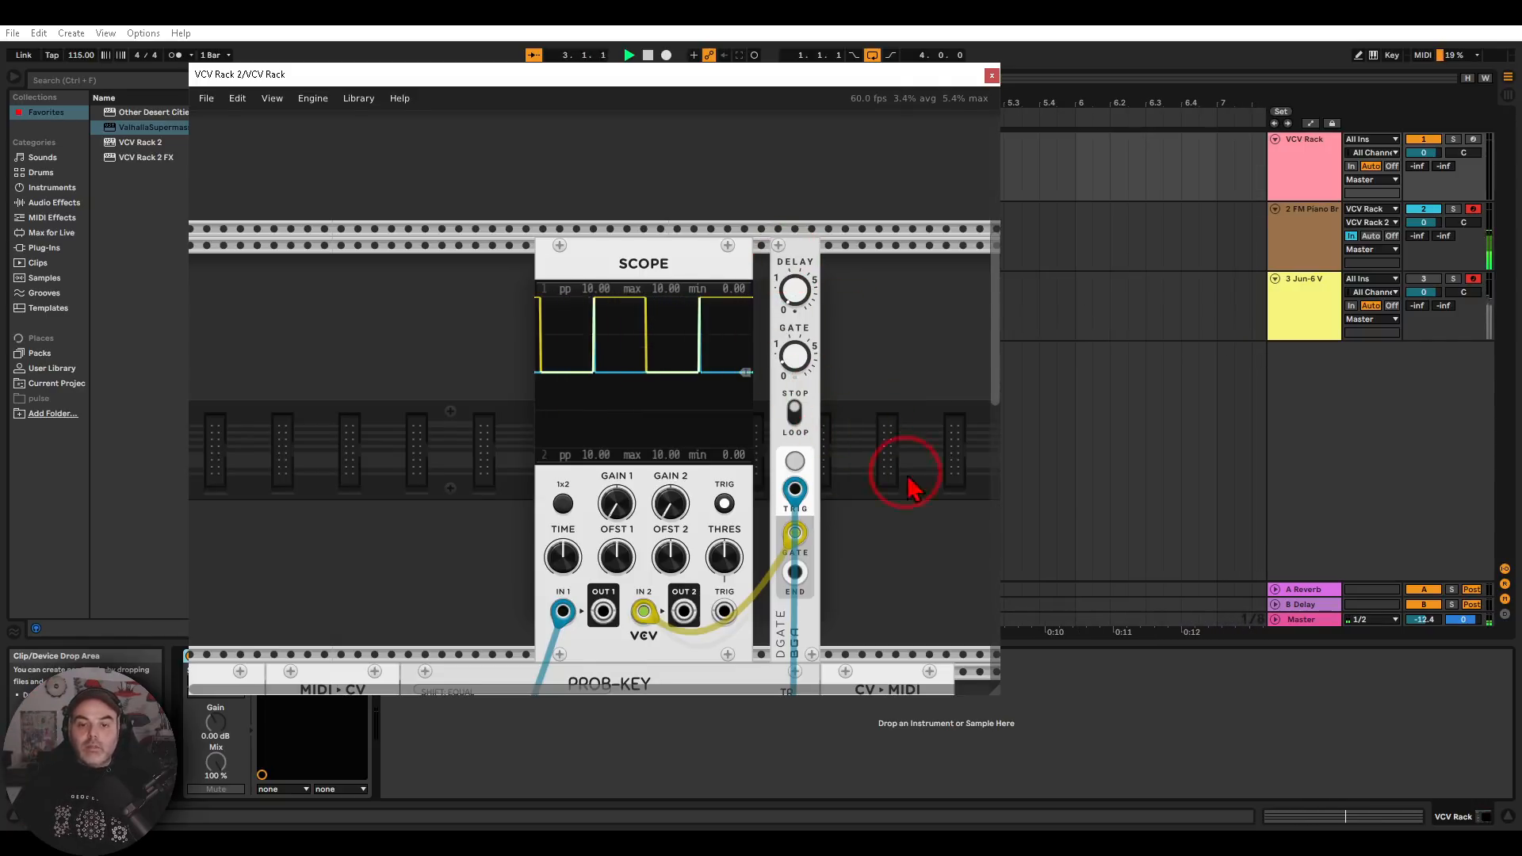
Put DGATE back beside CV-MIDI, patch its GATE output to CV-MIDI's GATE input and adjust its gate time
{"action": "left_click_drag", "start_coordinate": [902, 497], "coordinate": [754, 150]}
{"action": "scroll", "coordinate": [802, 486], "scroll_direction": "down", "scroll_amount": 5}
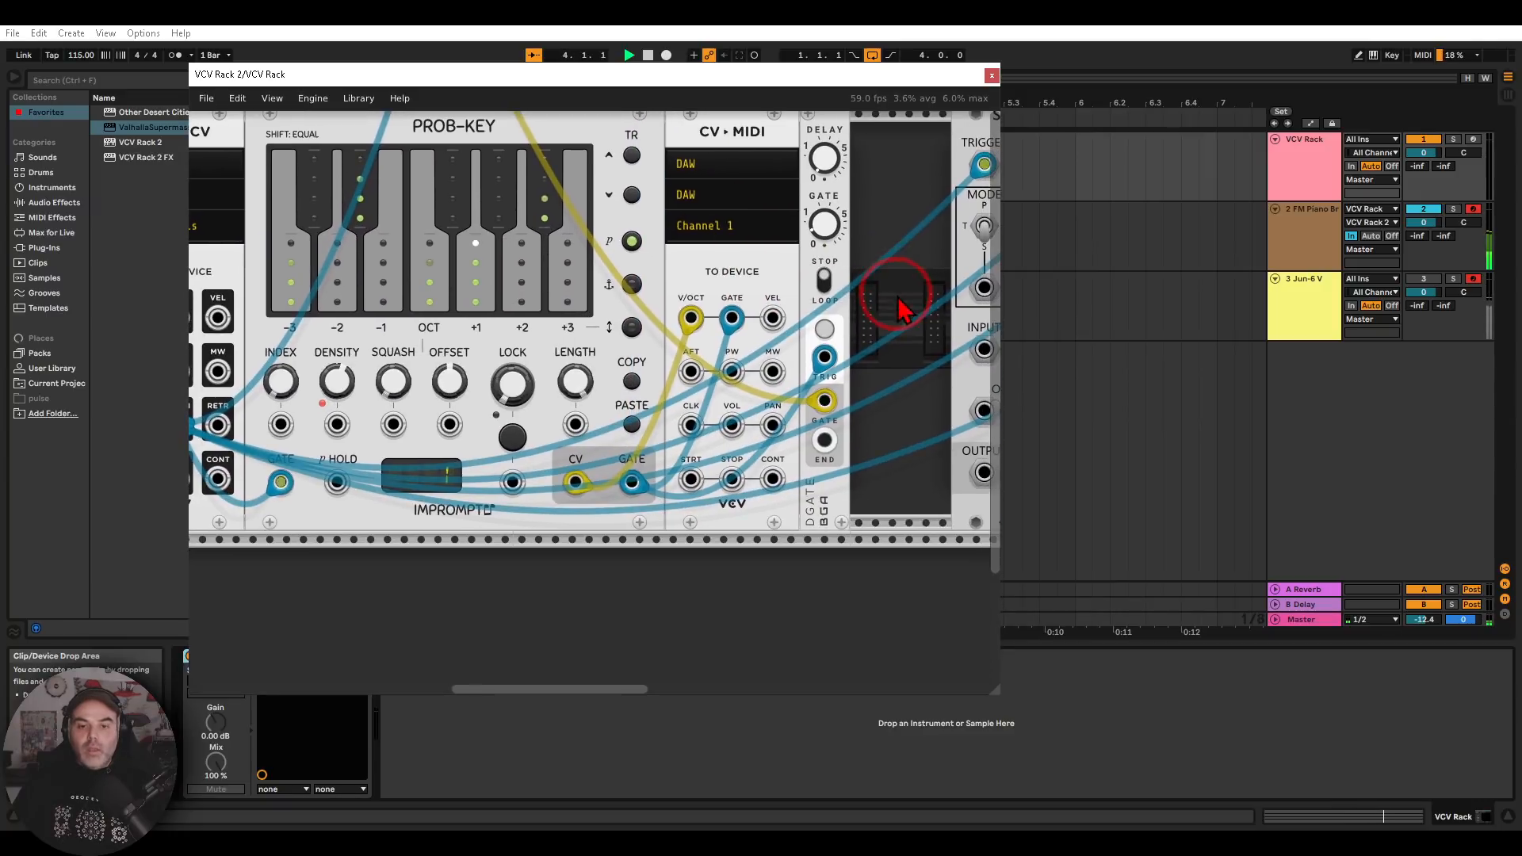
{"action": "left_click_drag", "start_coordinate": [735, 325], "coordinate": [824, 400]}
{"action": "left_click", "coordinate": [823, 226]}
{"action": "left_click_drag", "start_coordinate": [829, 233], "coordinate": [825, 227]}
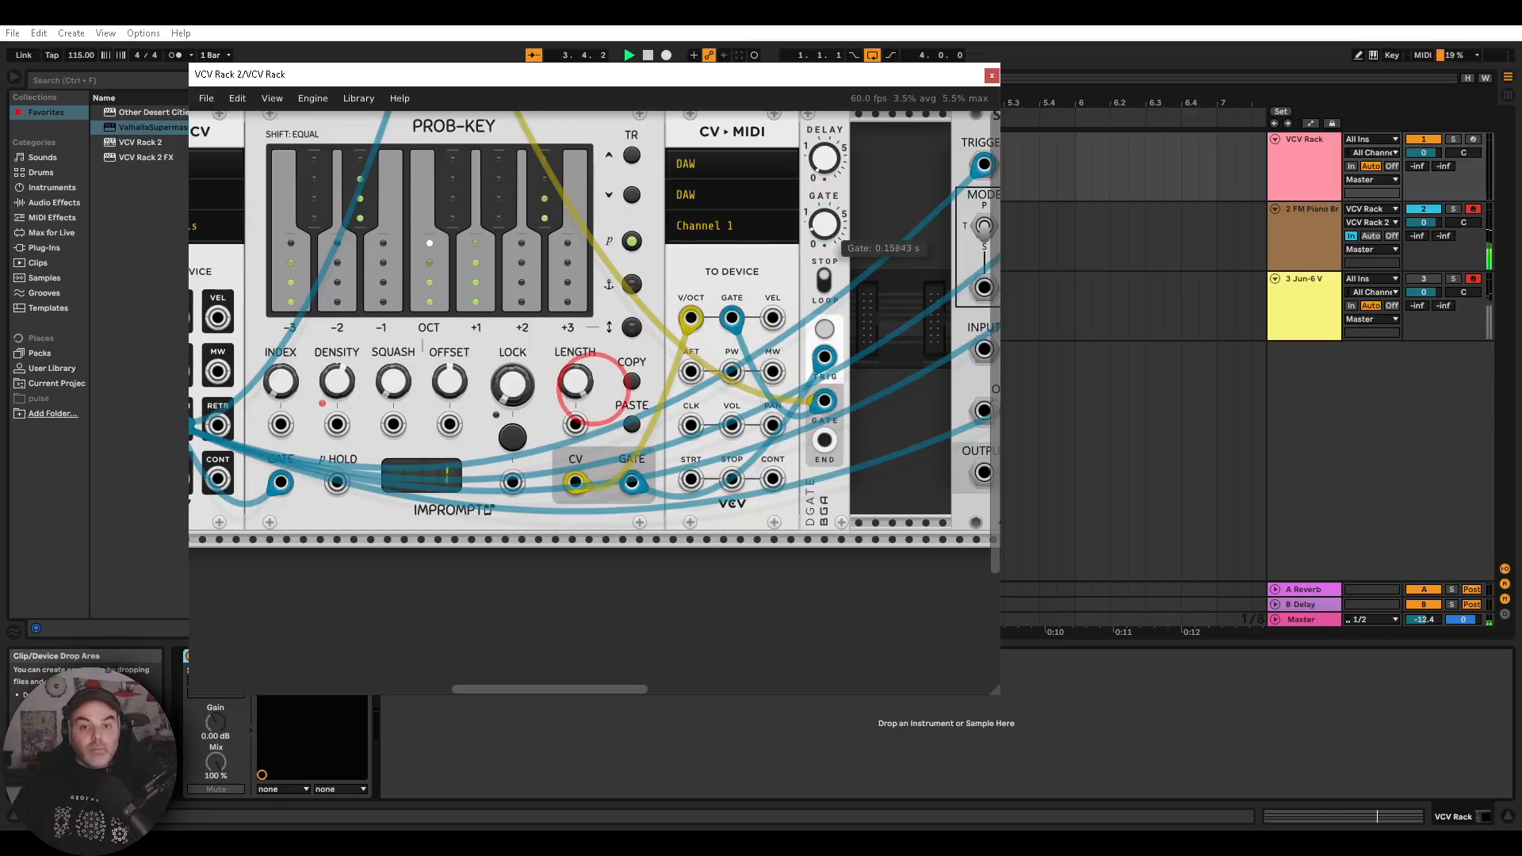
Leave the VCV Rack 2 patch and set the FM Piano Bright volume envelope to 1.00 ms release and 123 ms decay
{"action": "left_click", "coordinate": [990, 75]}
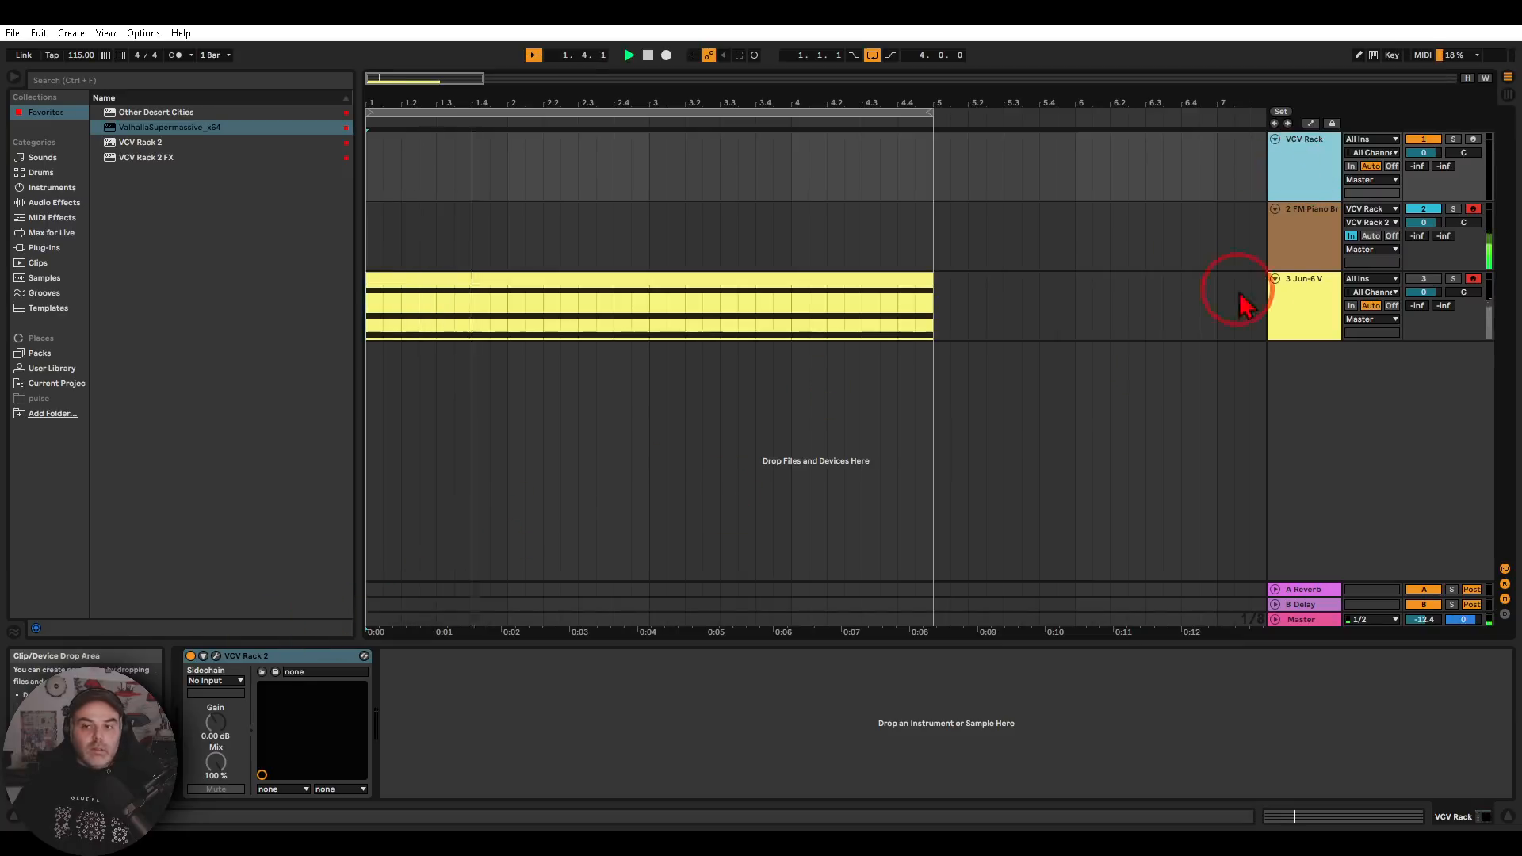
{"action": "left_click", "coordinate": [1311, 247]}
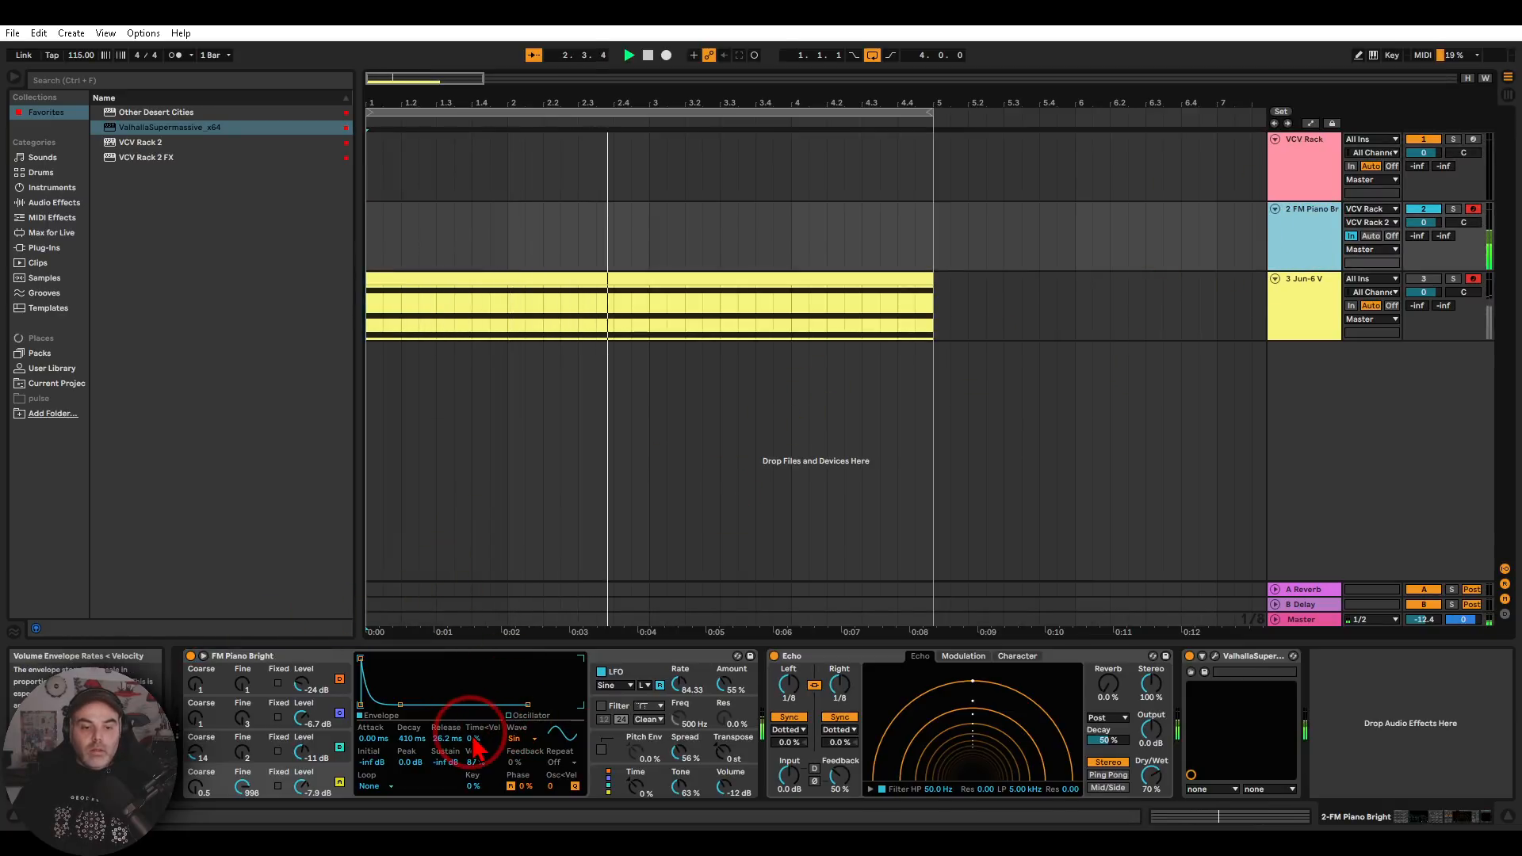
{"action": "left_click_drag", "start_coordinate": [456, 745], "coordinate": [415, 752]}
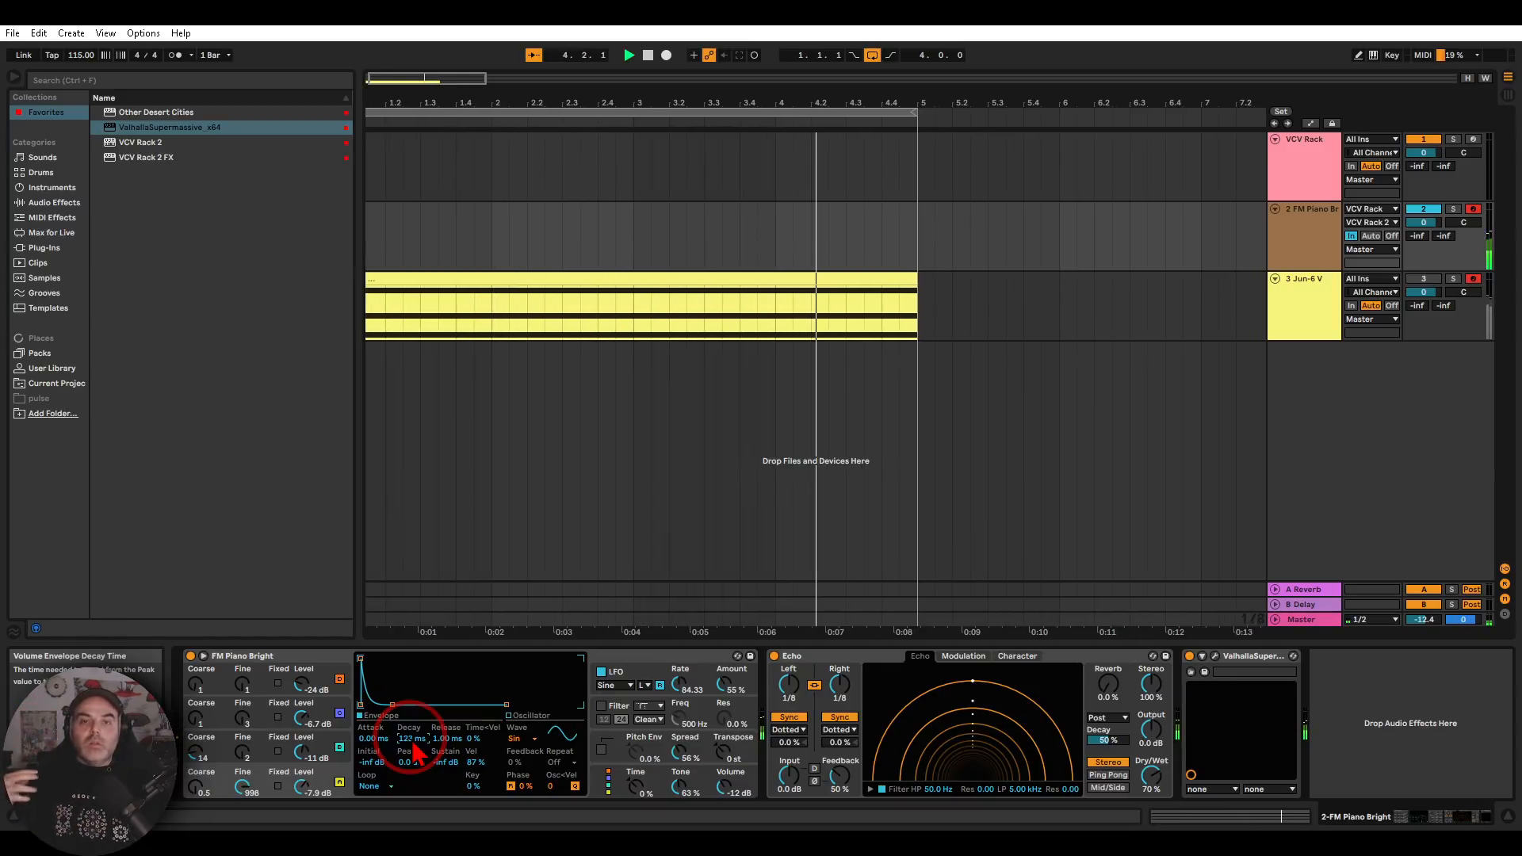
Disarm the Jun-6 V track, record the incoming notes onto the FM Piano Bright track and stop the transport
{"action": "left_click", "coordinate": [1473, 279]}
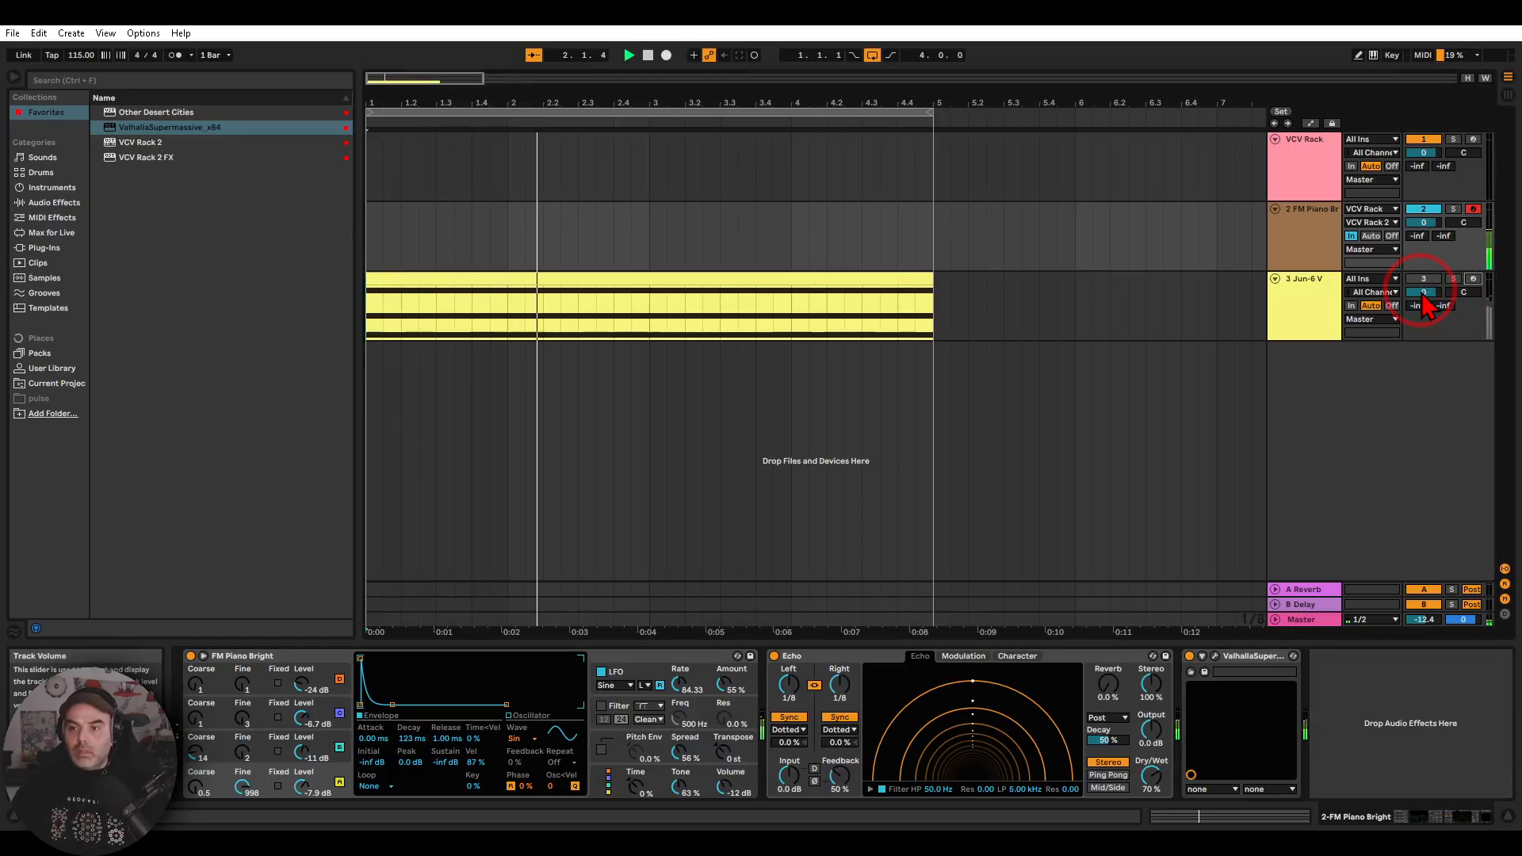
{"action": "left_click", "coordinate": [1312, 251]}
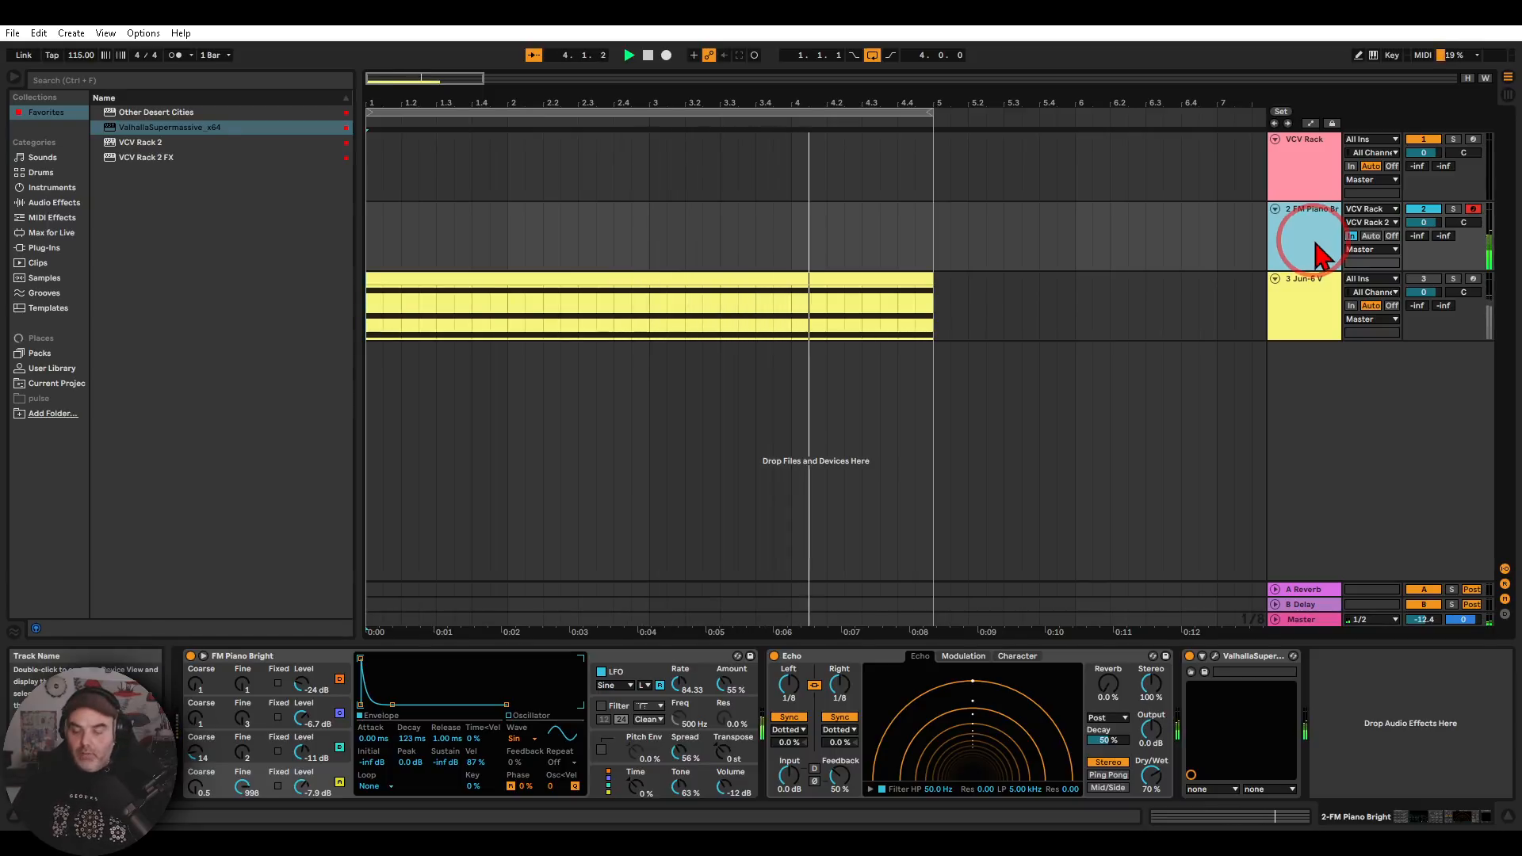
{"action": "left_click_drag", "start_coordinate": [1479, 190], "coordinate": [1469, 217]}
{"action": "left_click", "coordinate": [666, 55]}
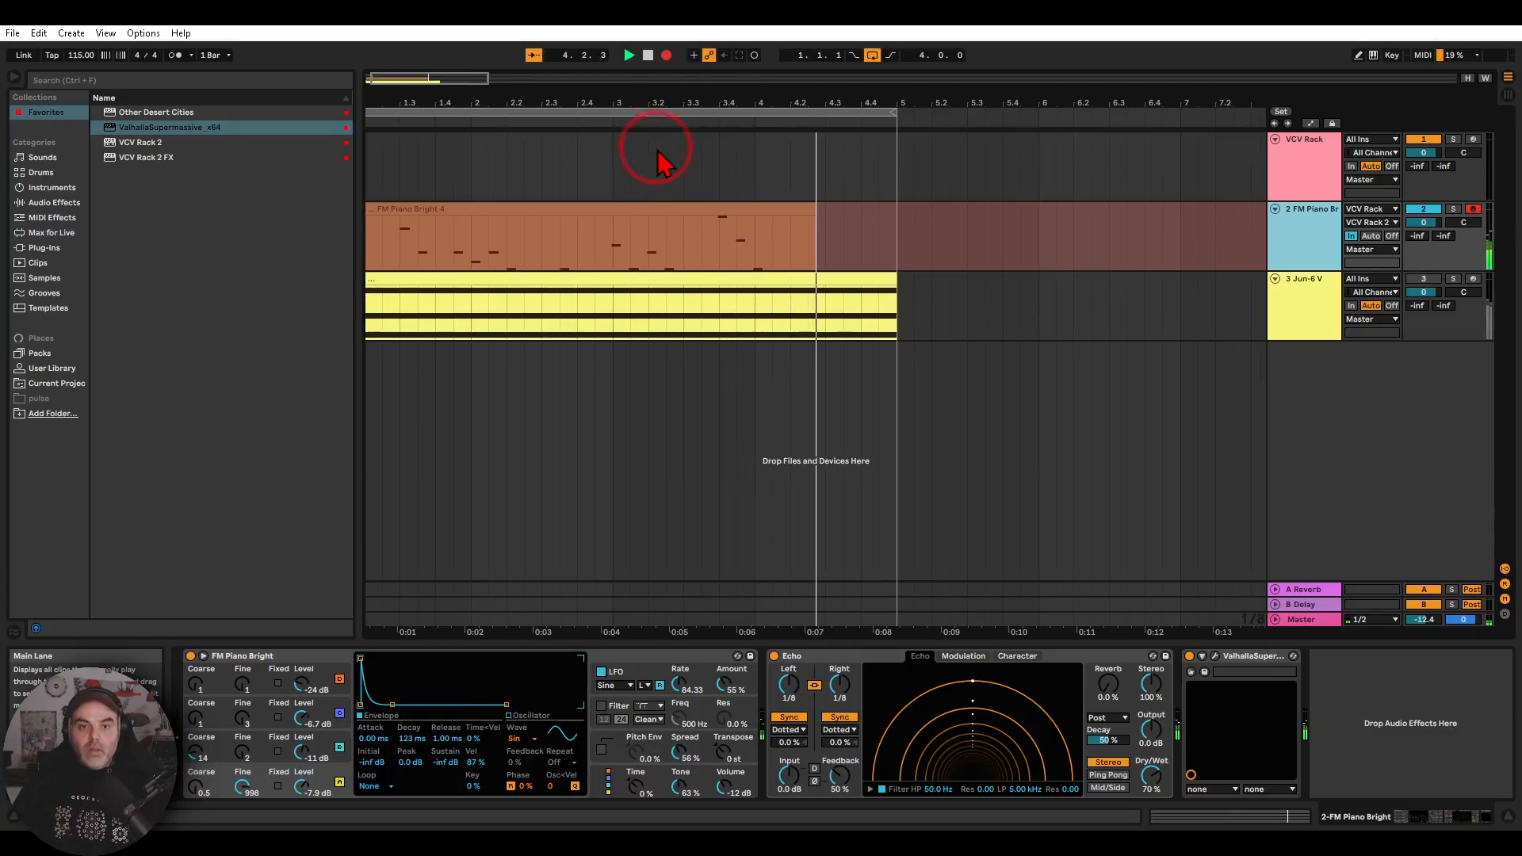
{"action": "left_click", "coordinate": [649, 62]}
{"action": "left_click", "coordinate": [650, 62]}
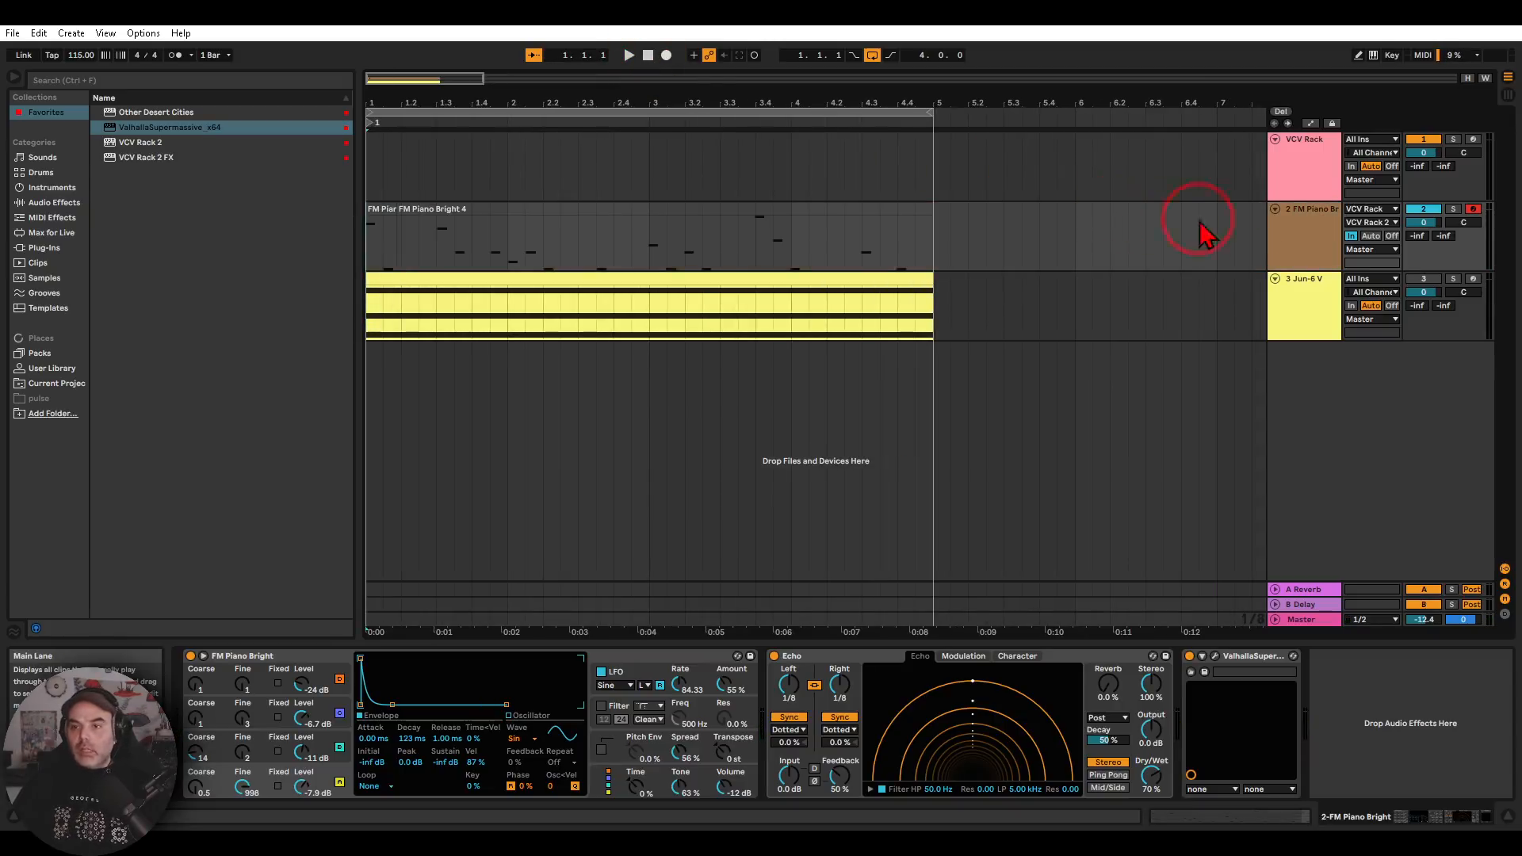
Set the FM Piano Bright track's monitoring to Auto and its MIDI input to All Ins, and play back the recorded clip
{"action": "left_click", "coordinate": [1371, 235]}
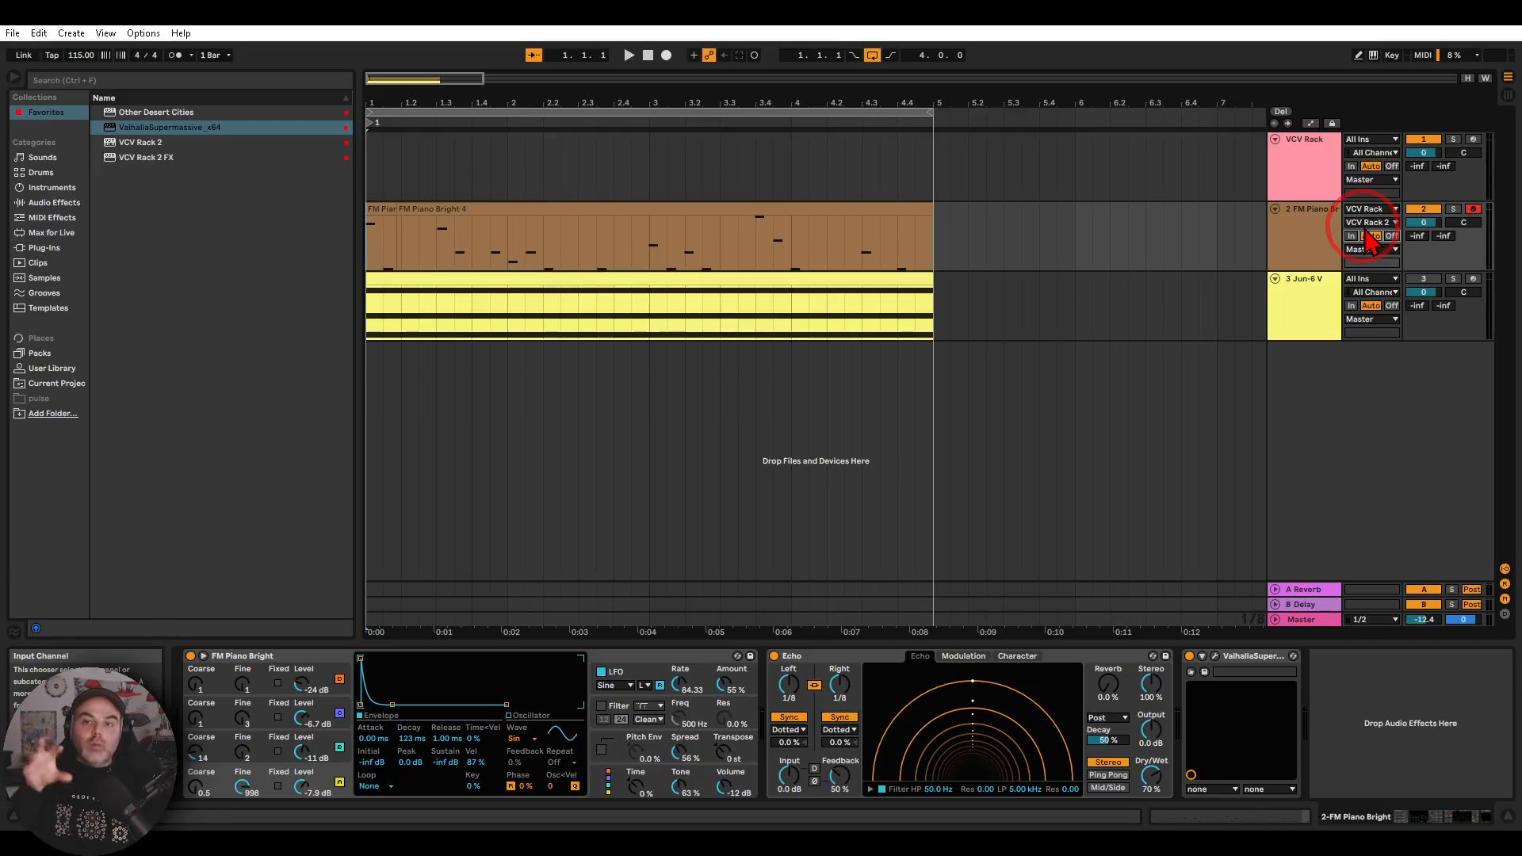
{"action": "left_click", "coordinate": [1364, 211]}
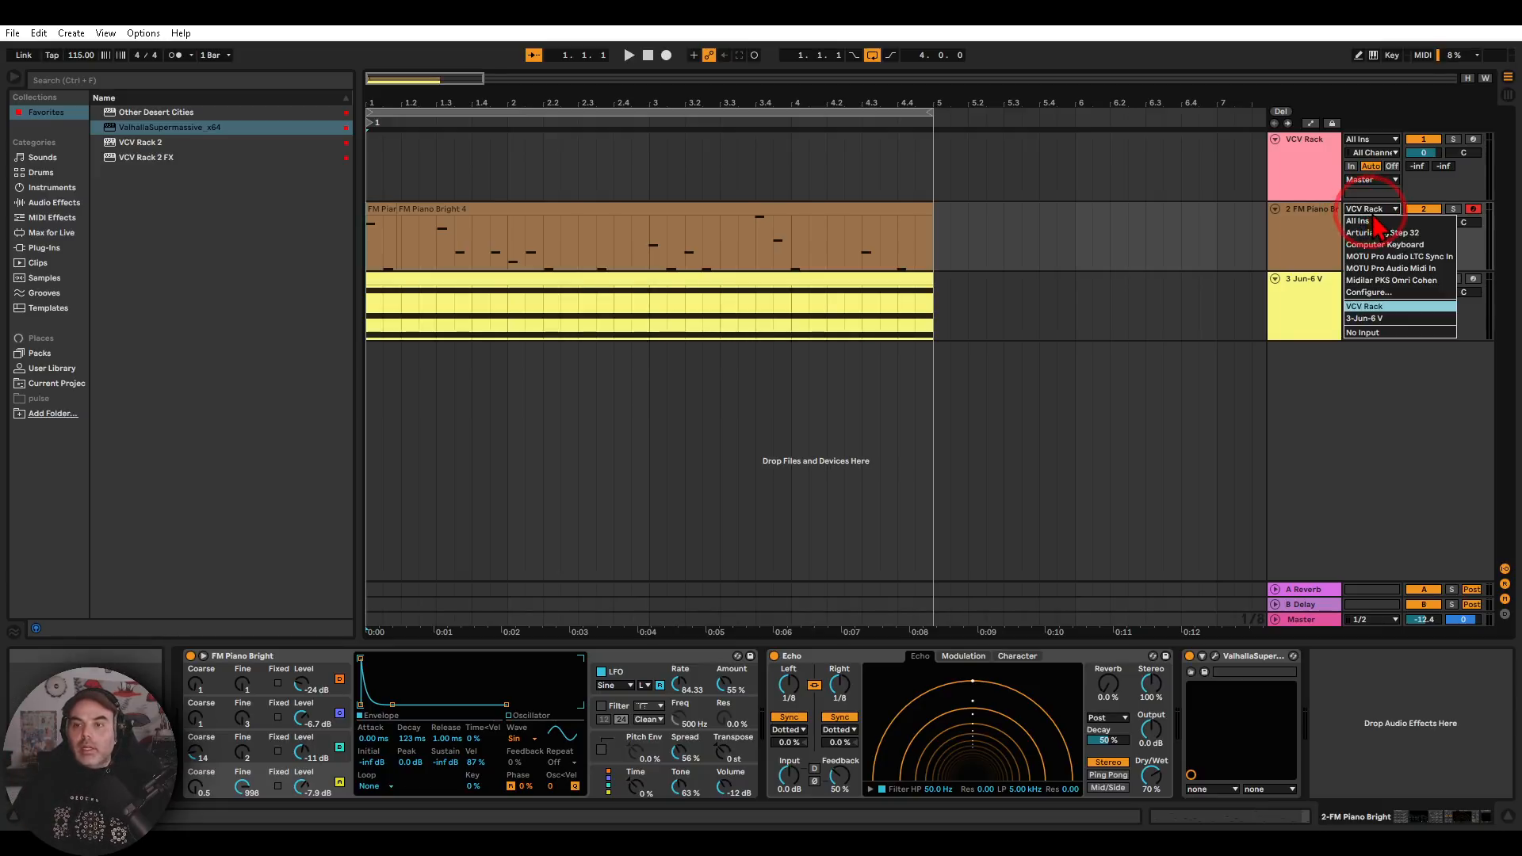
{"action": "left_click", "coordinate": [1368, 216]}
{"action": "left_click", "coordinate": [627, 57]}
{"action": "left_click", "coordinate": [630, 58]}
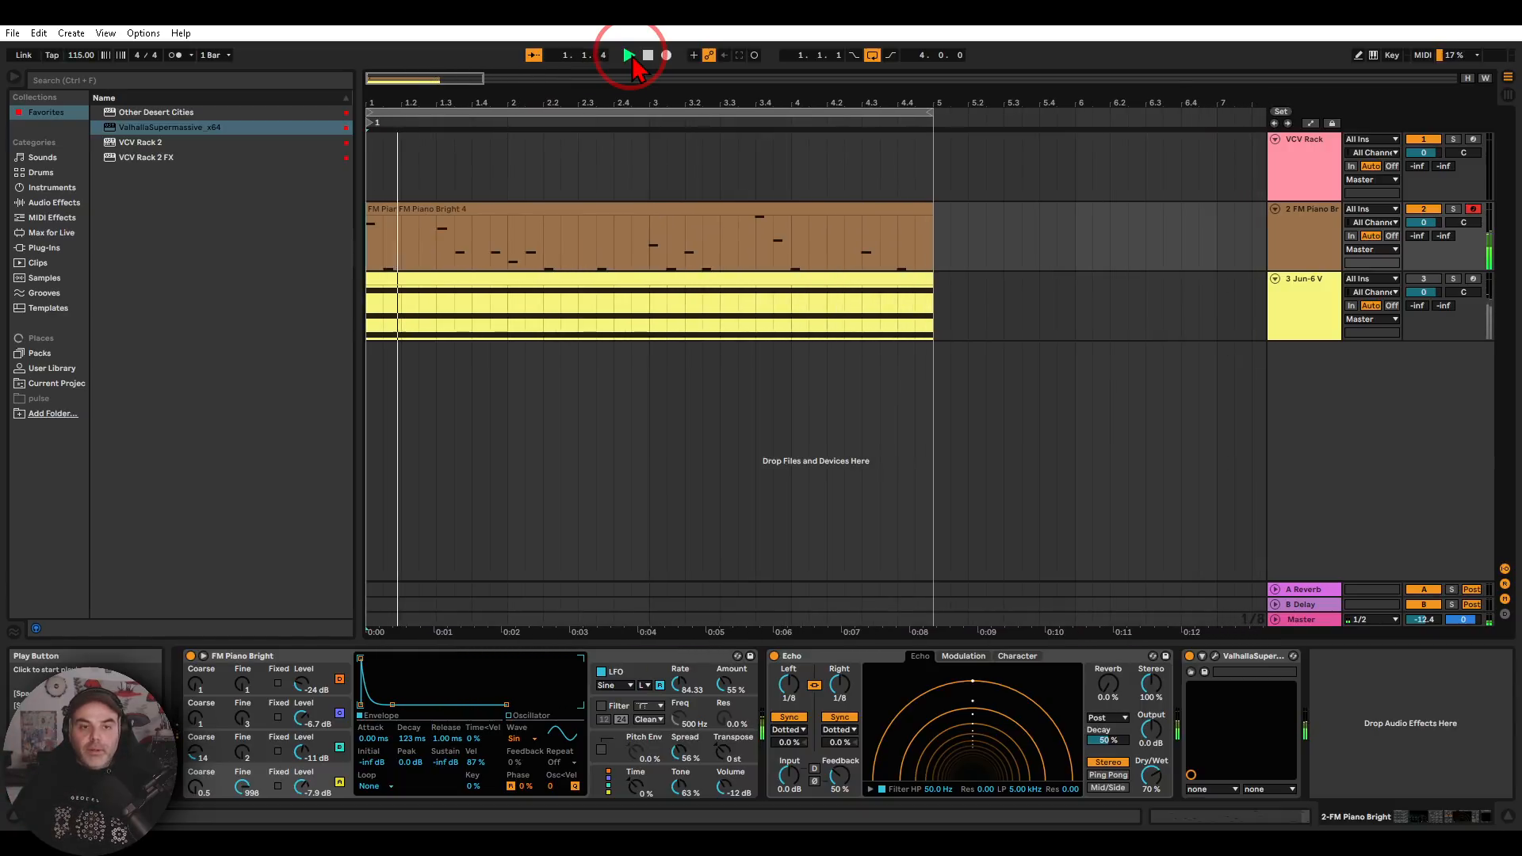
Open the FM Piano Bright 4 clip and lengthen one C3 note in each of bars 2, 3 and 4 plus the first F#3 note
{"action": "double_click", "coordinate": [583, 212]}
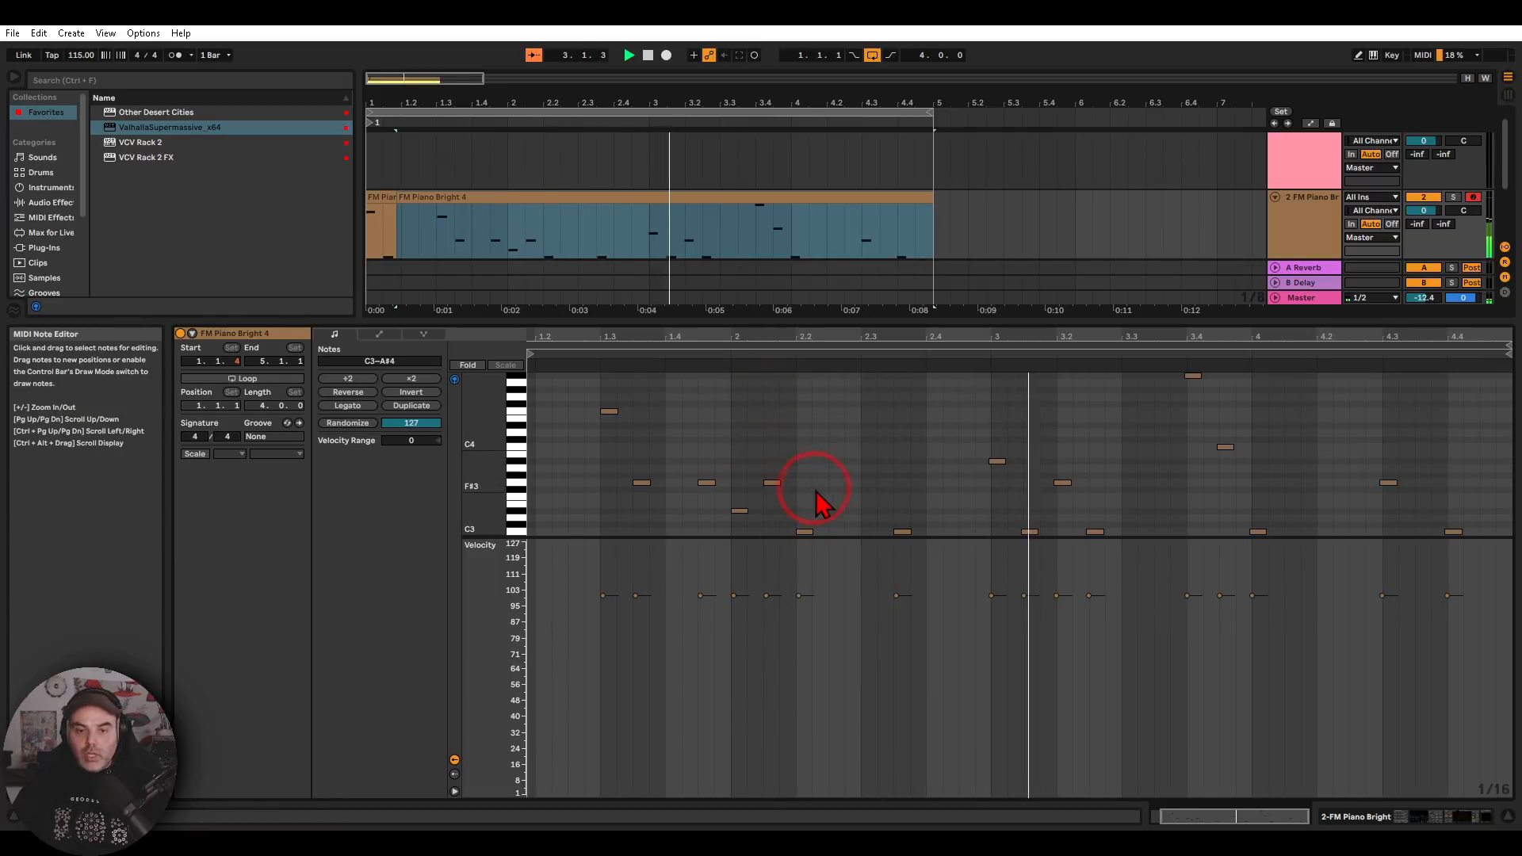
{"action": "scroll", "coordinate": [812, 530], "scroll_direction": "down", "scroll_amount": 4}
{"action": "scroll", "coordinate": [815, 469], "scroll_direction": "up", "scroll_amount": 1}
{"action": "left_click_drag", "start_coordinate": [813, 452], "coordinate": [860, 453]}
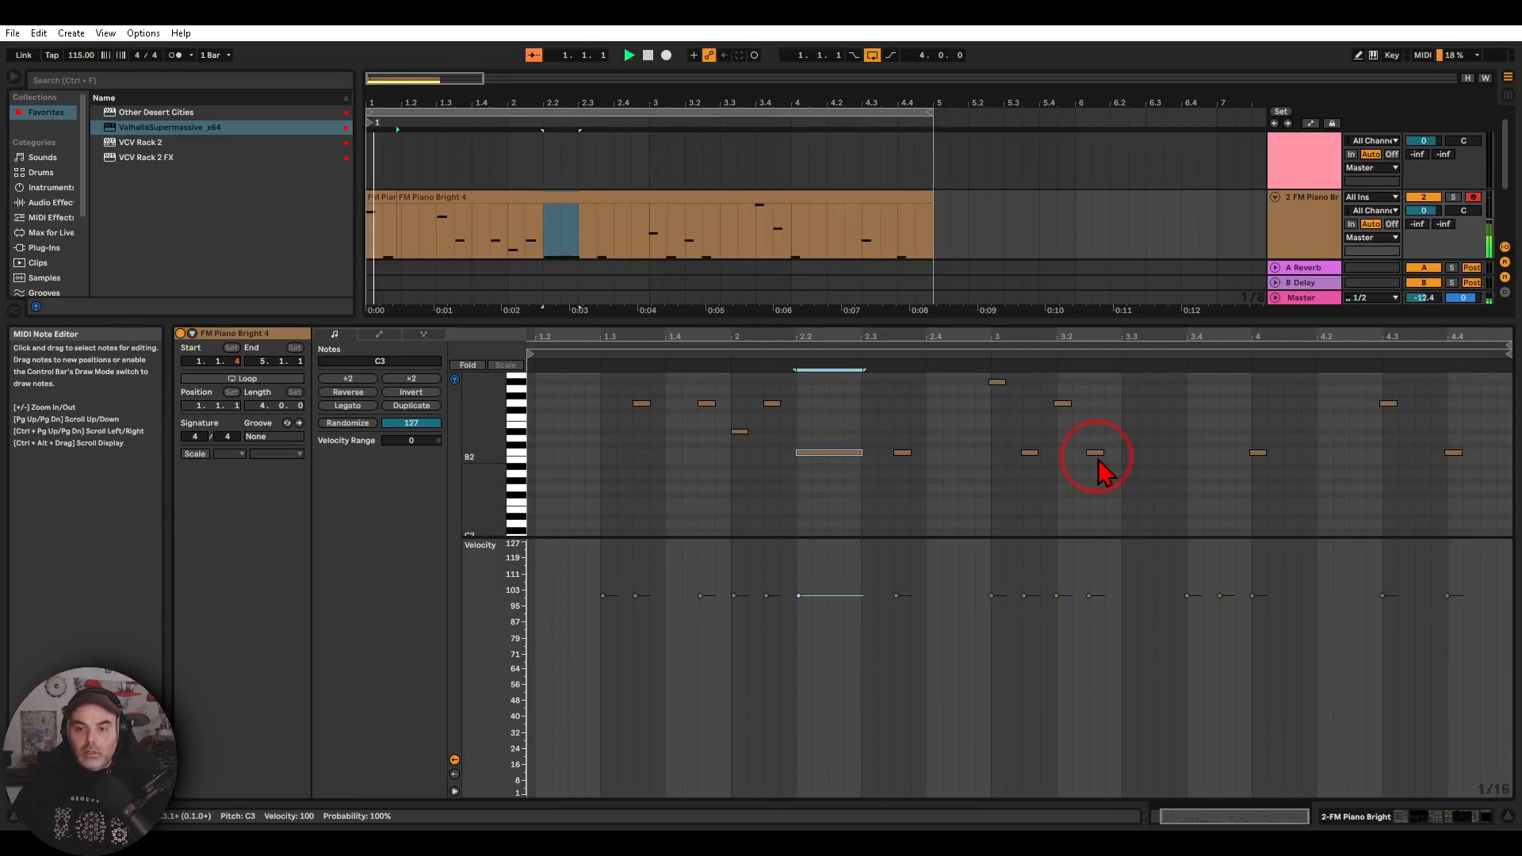
{"action": "left_click_drag", "start_coordinate": [1104, 452], "coordinate": [1147, 456]}
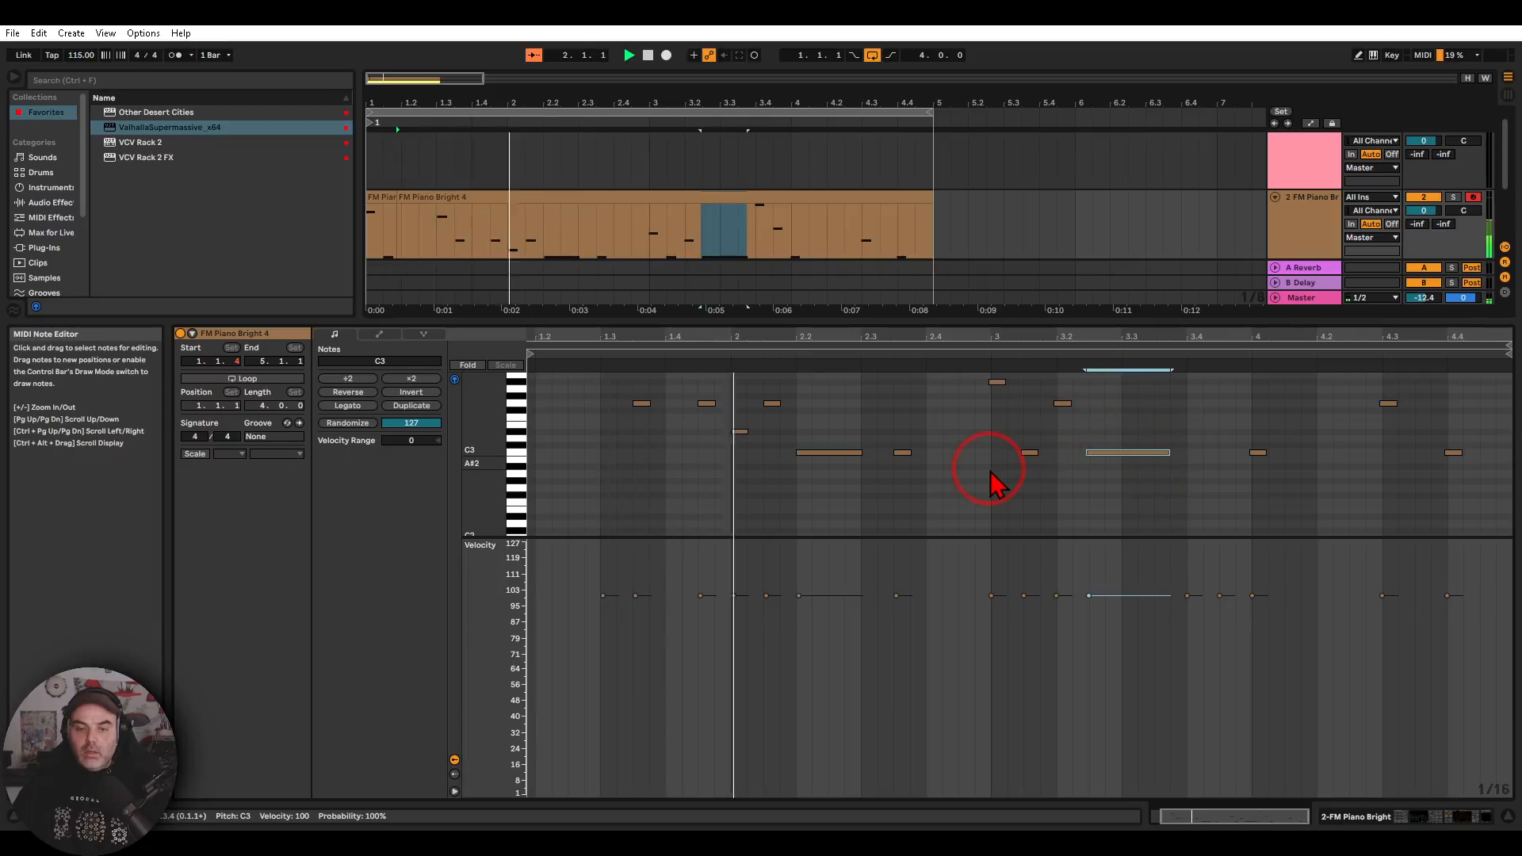
{"action": "scroll", "coordinate": [1020, 460], "scroll_direction": "up", "scroll_amount": 2}
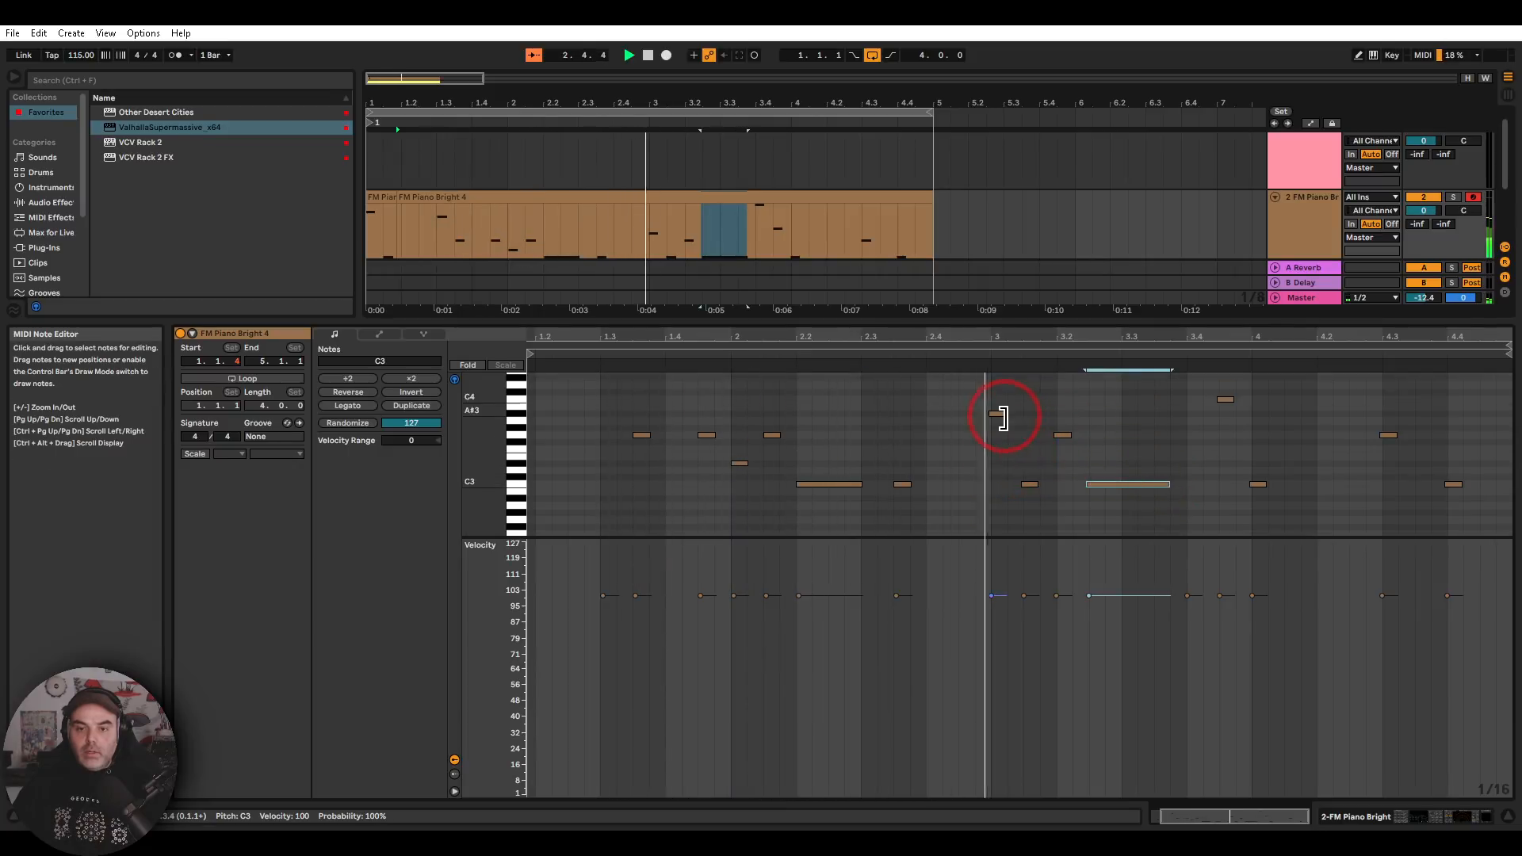
{"action": "left_click_drag", "start_coordinate": [1263, 484], "coordinate": [1332, 483]}
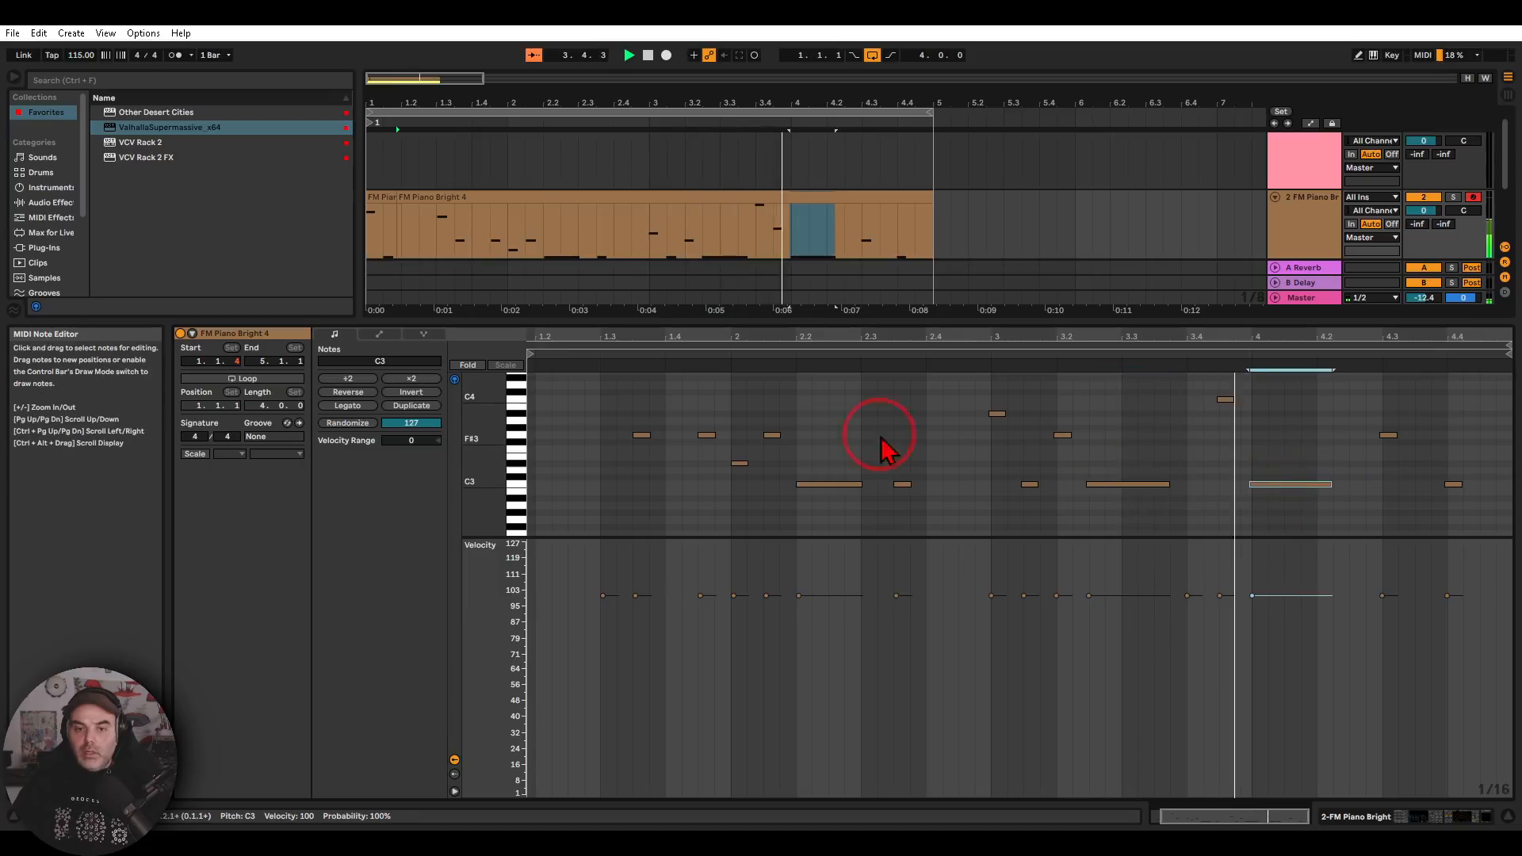
{"action": "left_click", "coordinate": [644, 435]}
{"action": "left_click_drag", "start_coordinate": [646, 440], "coordinate": [630, 440]}
Return to the FM Piano Bright instrument, set its envelope sustain level to -20 dB and stop playback
{"action": "double_click", "coordinate": [1306, 242]}
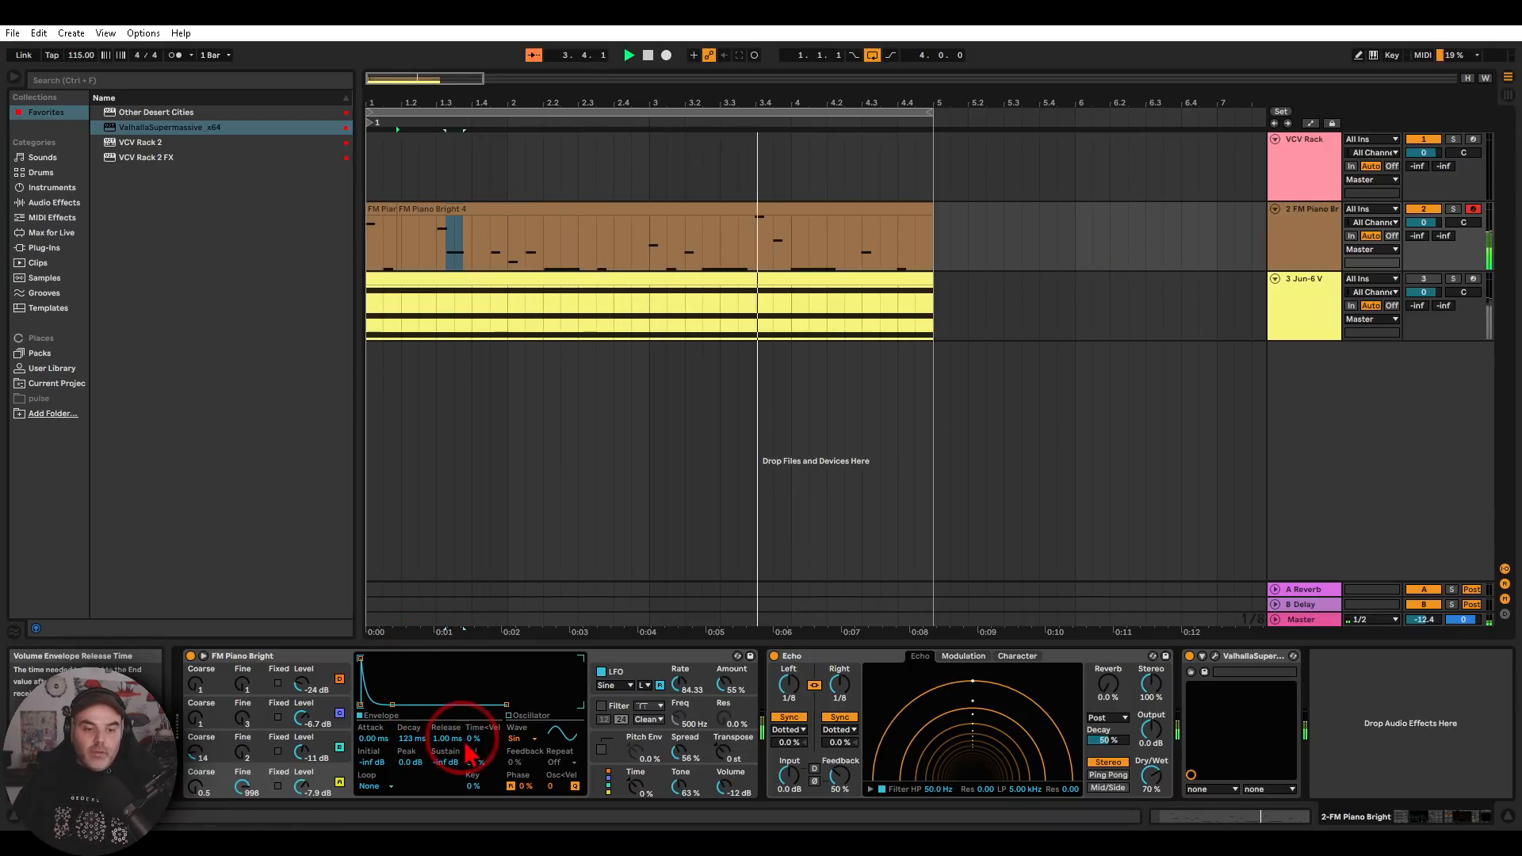
{"action": "left_click_drag", "start_coordinate": [444, 762], "coordinate": [445, 743]}
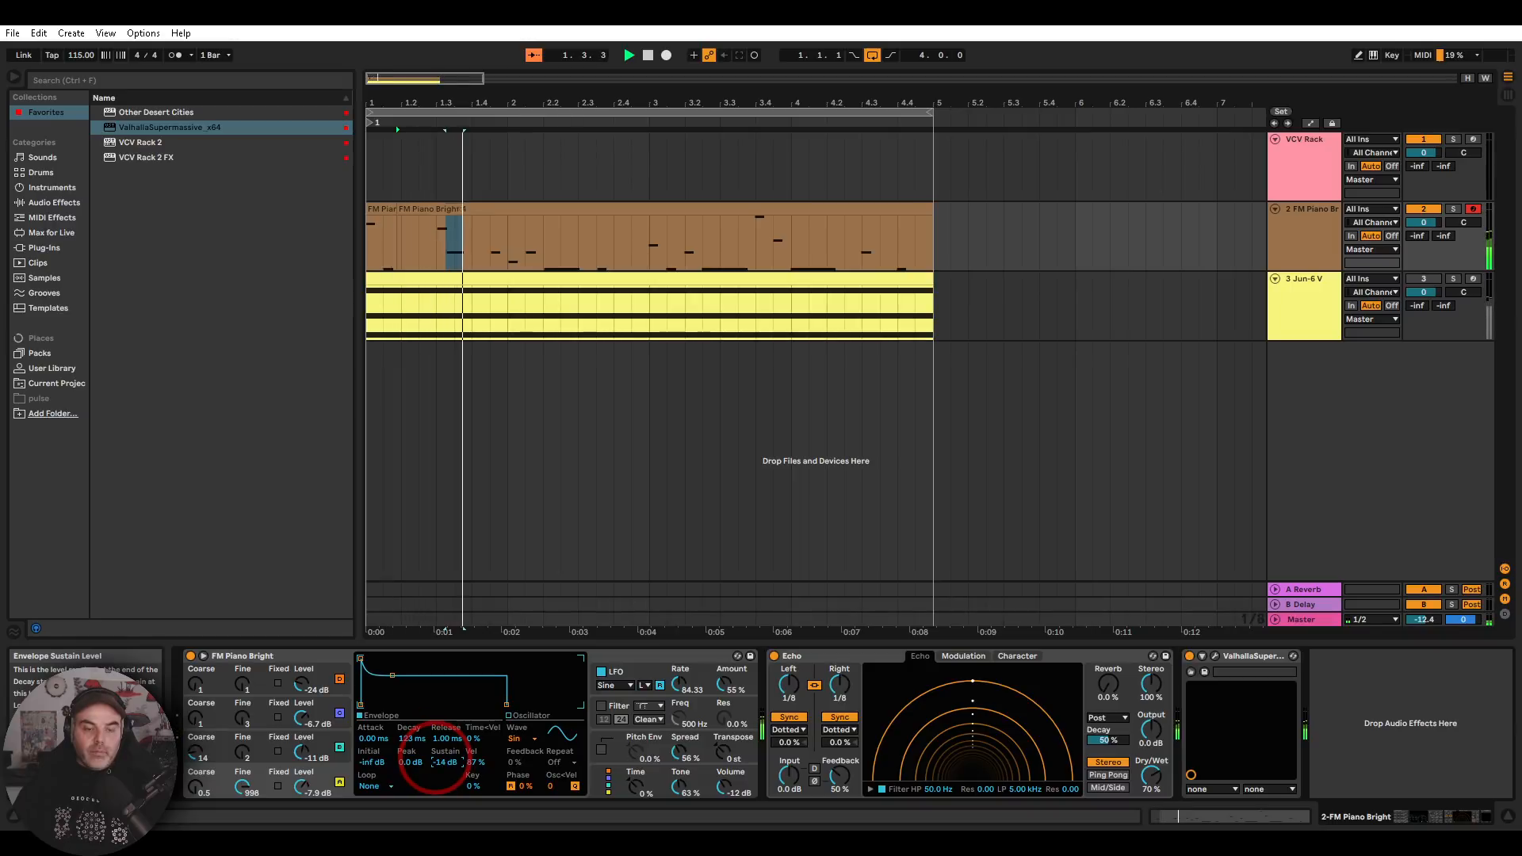
{"action": "left_click_drag", "start_coordinate": [436, 759], "coordinate": [436, 767]}
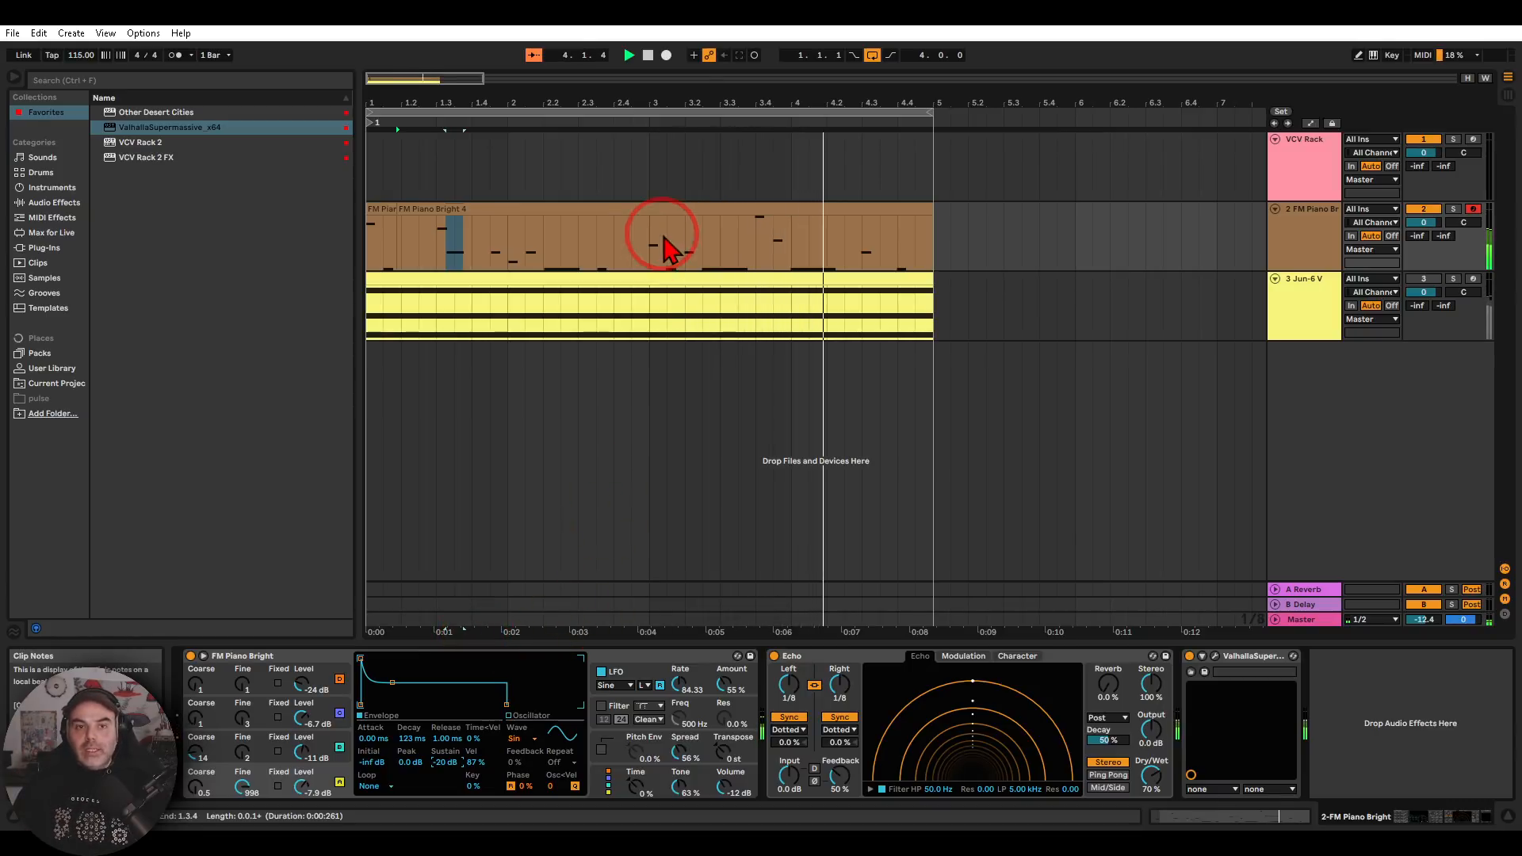
{"action": "left_click", "coordinate": [649, 61]}
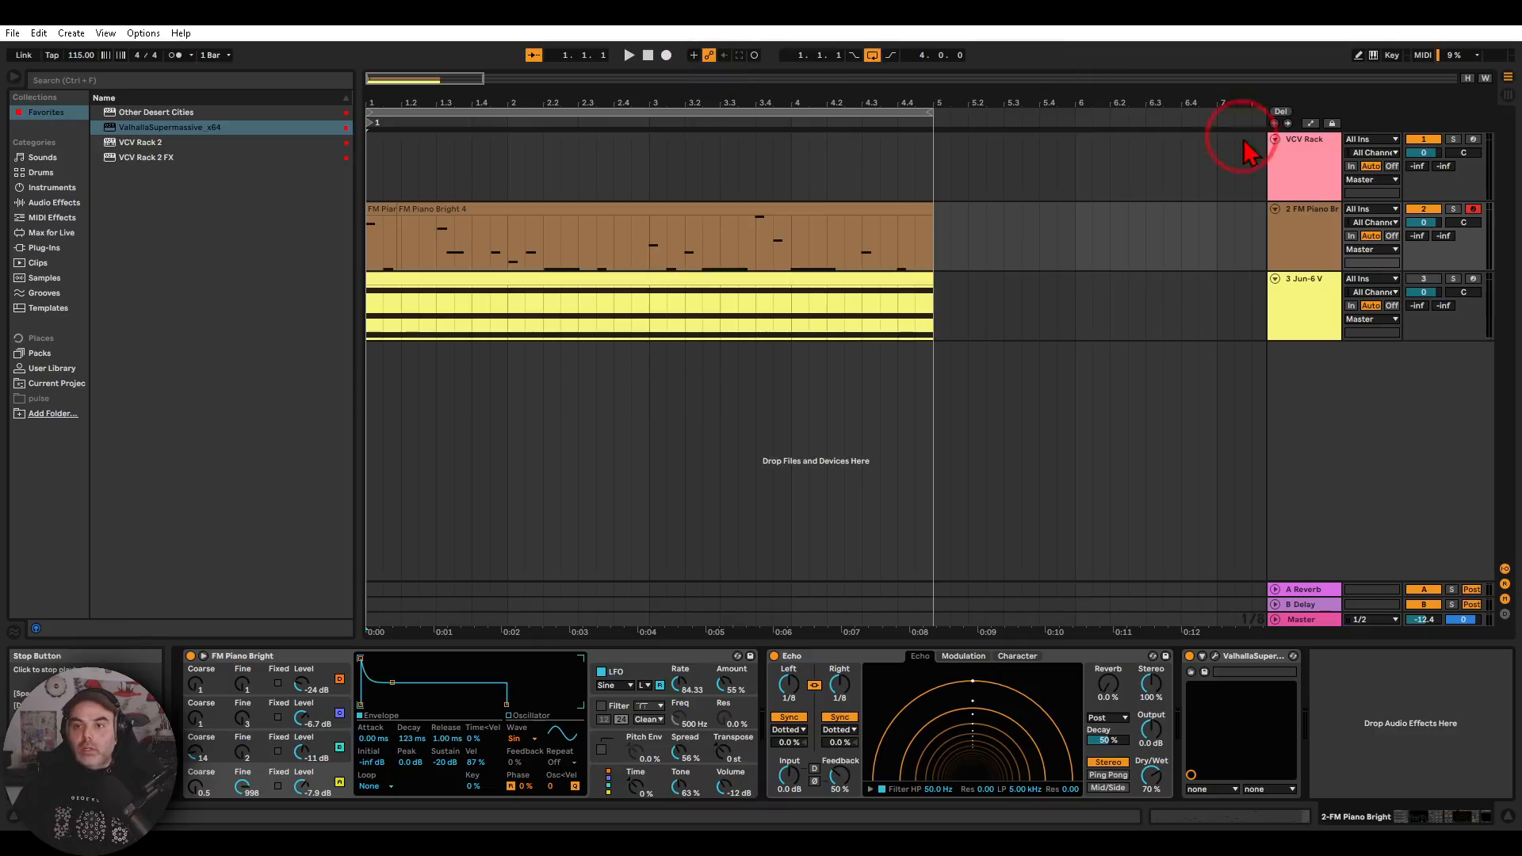
Reopen the VCV Rack 2 patch, review the gate routing through DGATE and CV-MIDI, and close the plug-in window
{"action": "left_click", "coordinate": [1301, 170]}
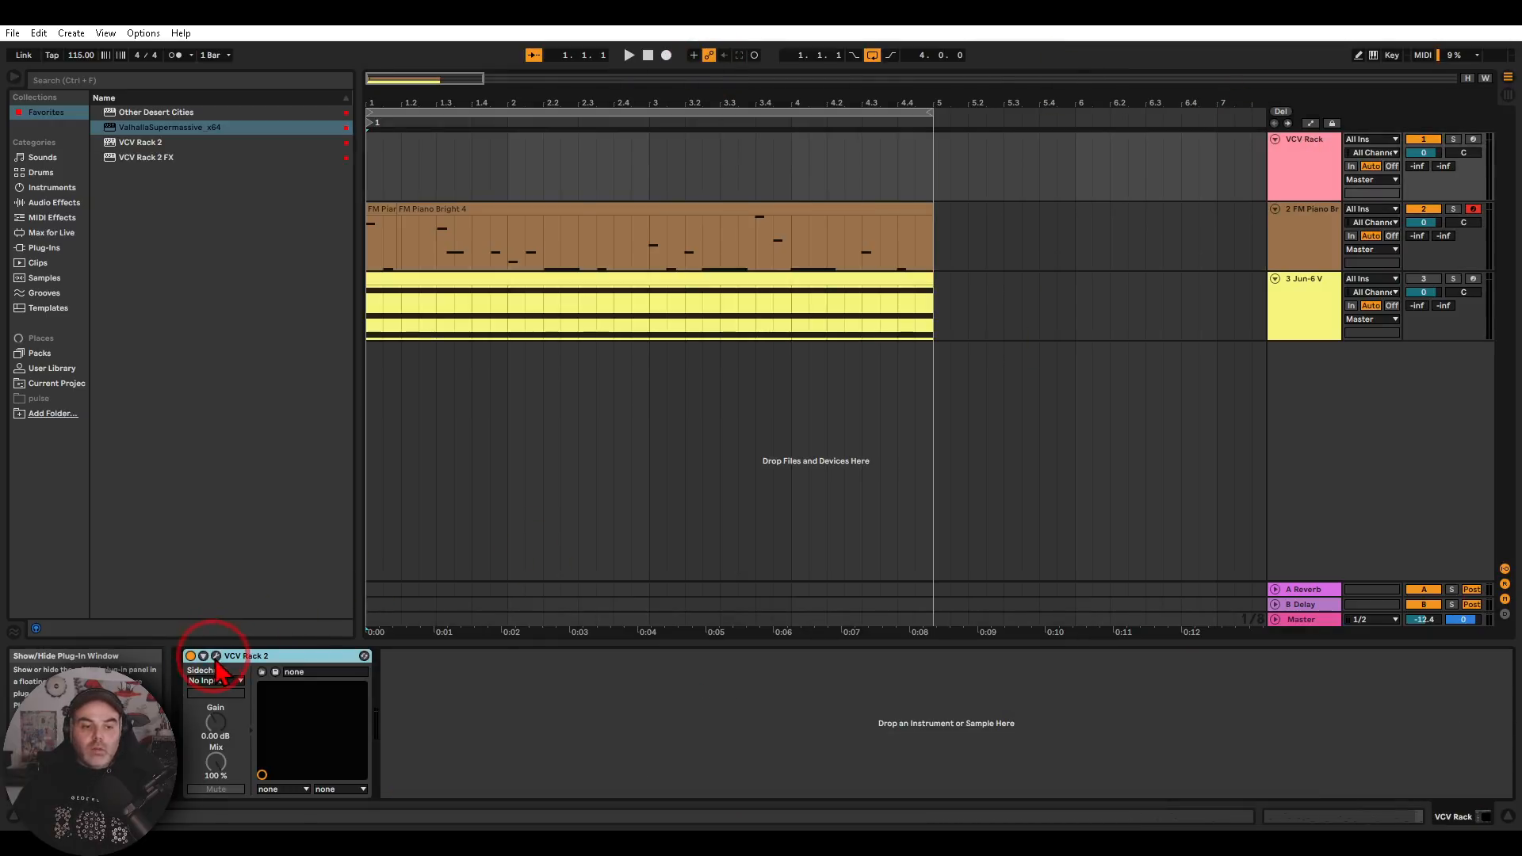
{"action": "left_click", "coordinate": [216, 658]}
{"action": "left_click_drag", "start_coordinate": [435, 491], "coordinate": [766, 519]}
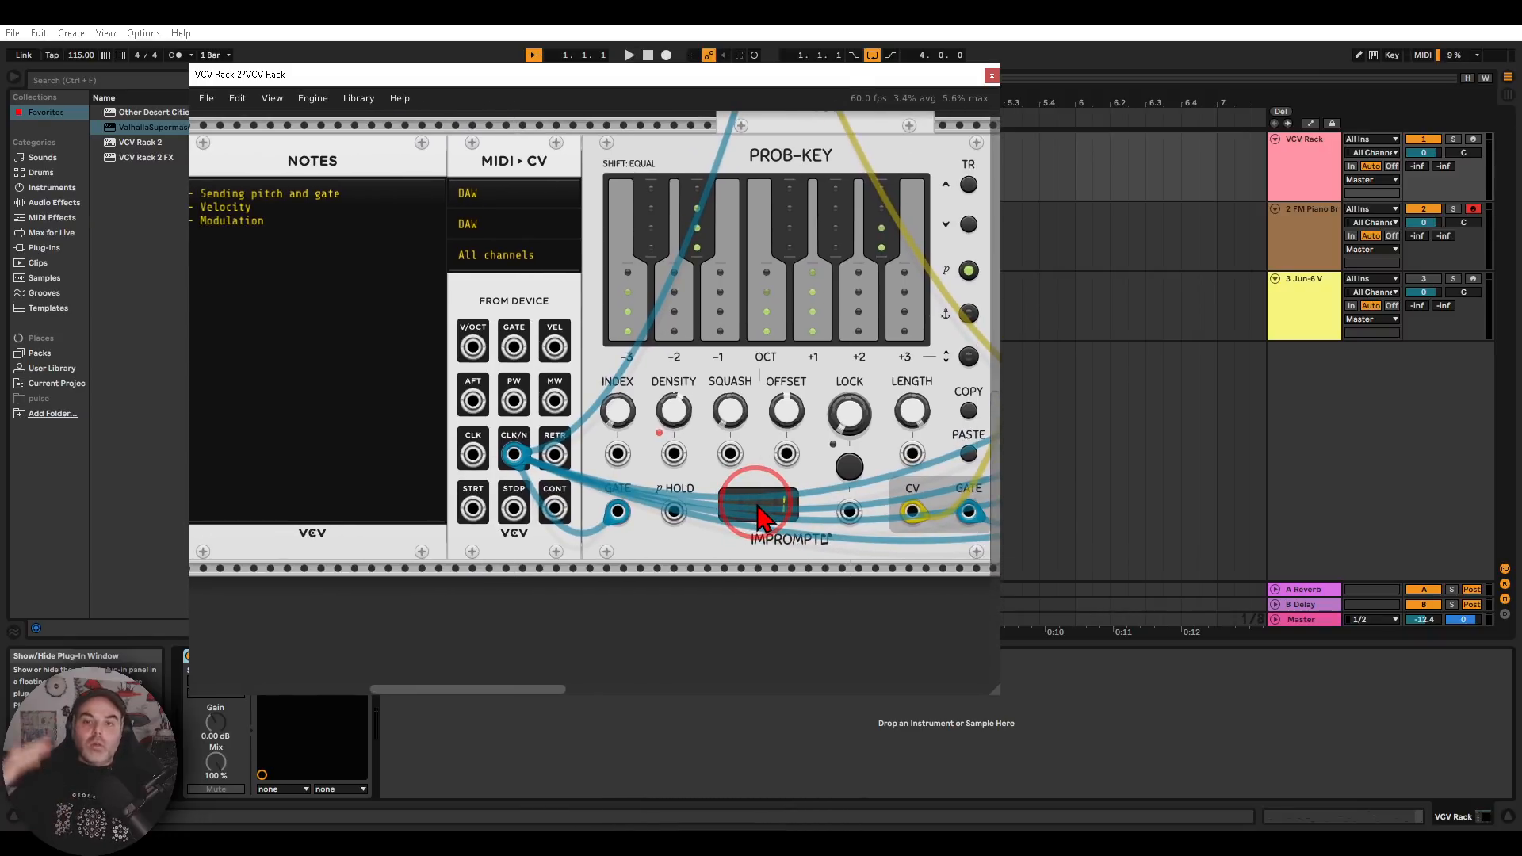
{"action": "left_click_drag", "start_coordinate": [791, 545], "coordinate": [372, 569]}
{"action": "left_click_drag", "start_coordinate": [694, 553], "coordinate": [589, 561]}
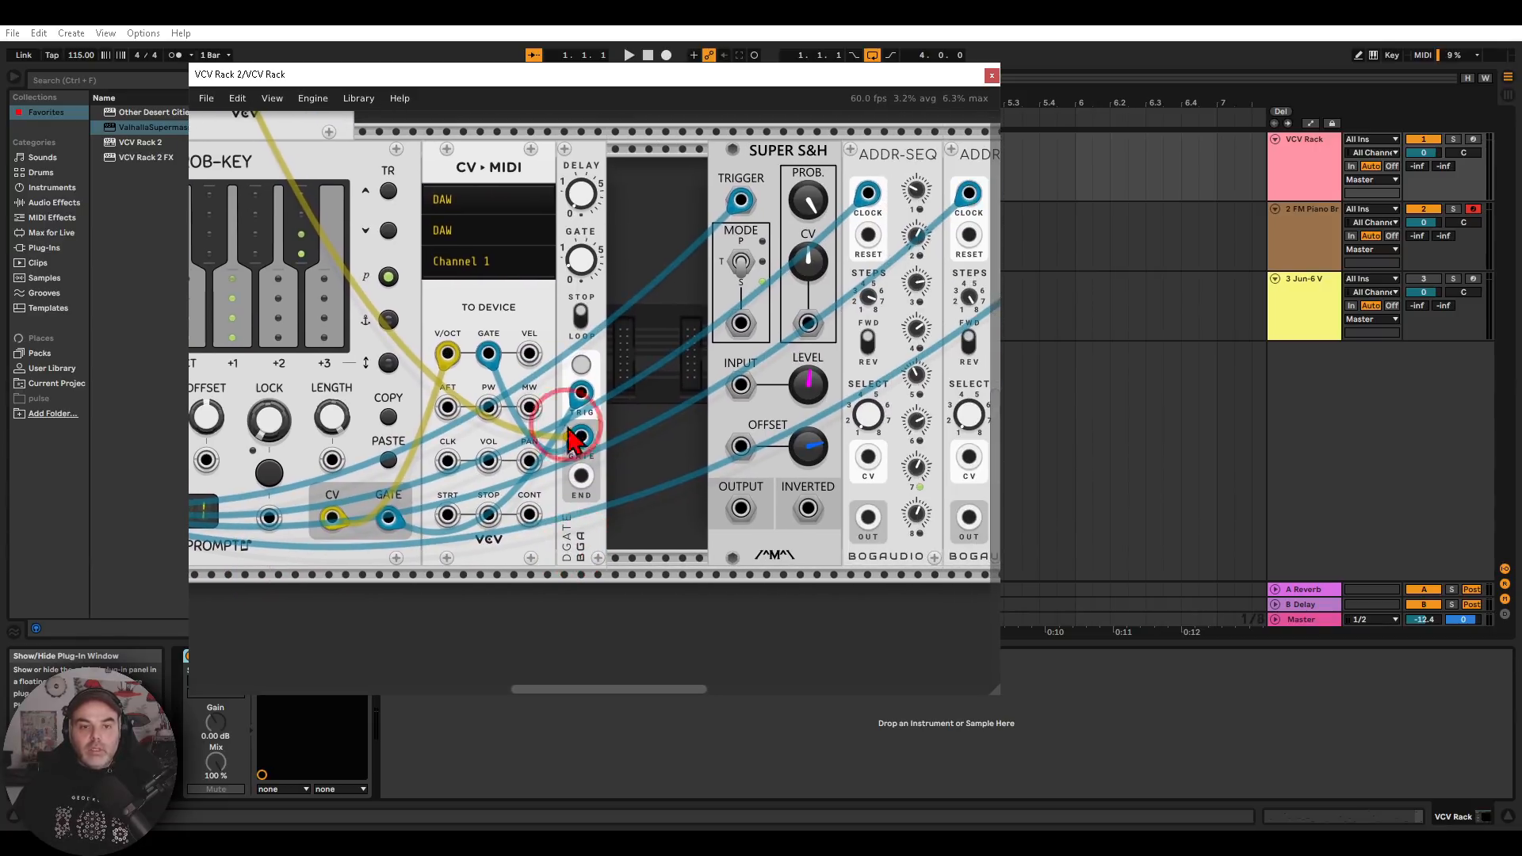
{"action": "left_click_drag", "start_coordinate": [533, 135], "coordinate": [527, 226]}
{"action": "left_click_drag", "start_coordinate": [485, 282], "coordinate": [543, 290]}
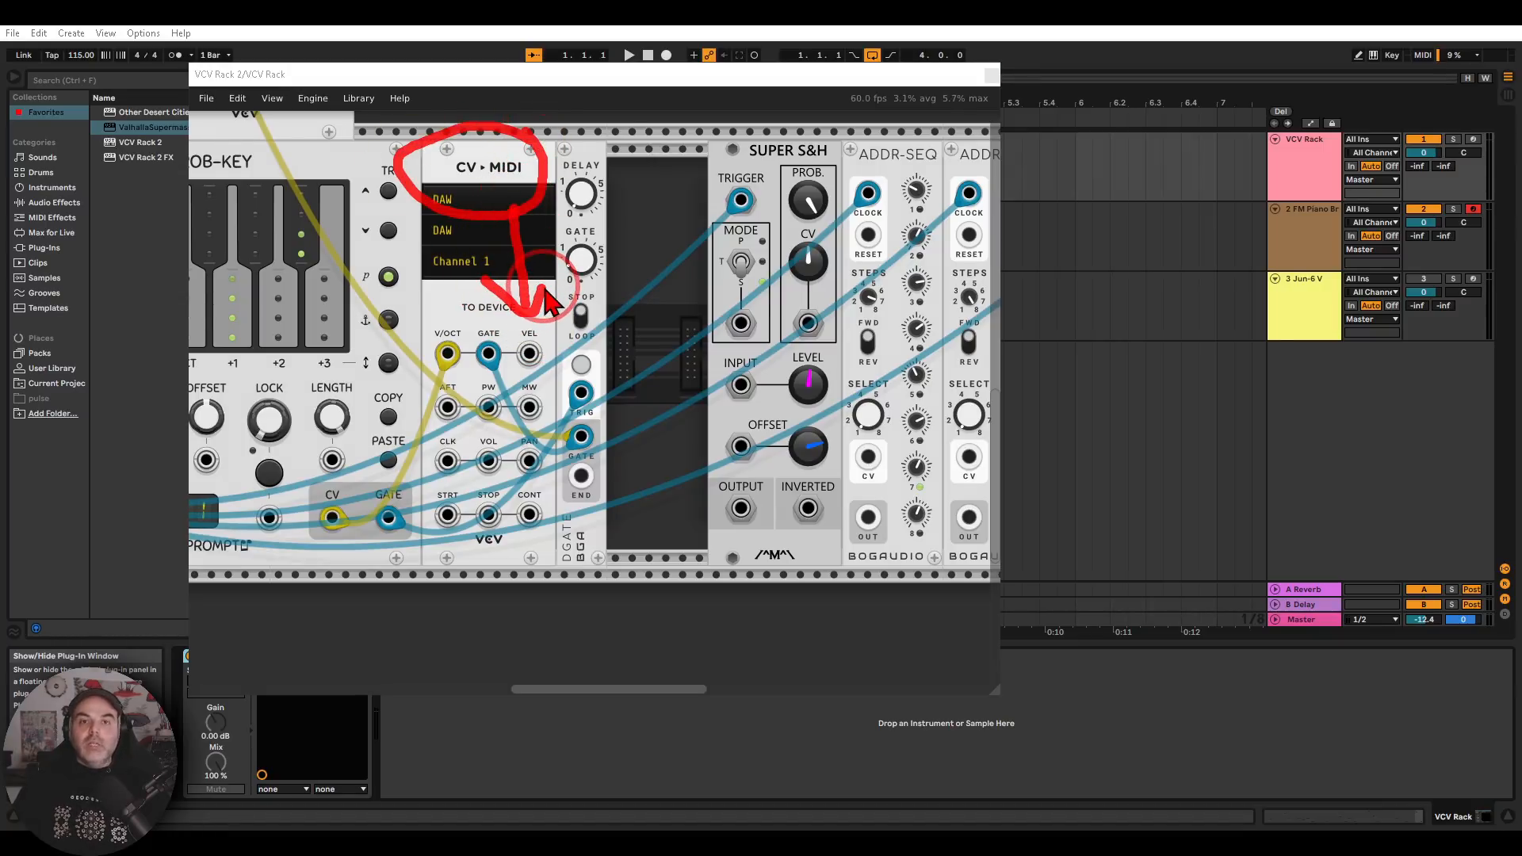
{"action": "key", "text": "Escape"}
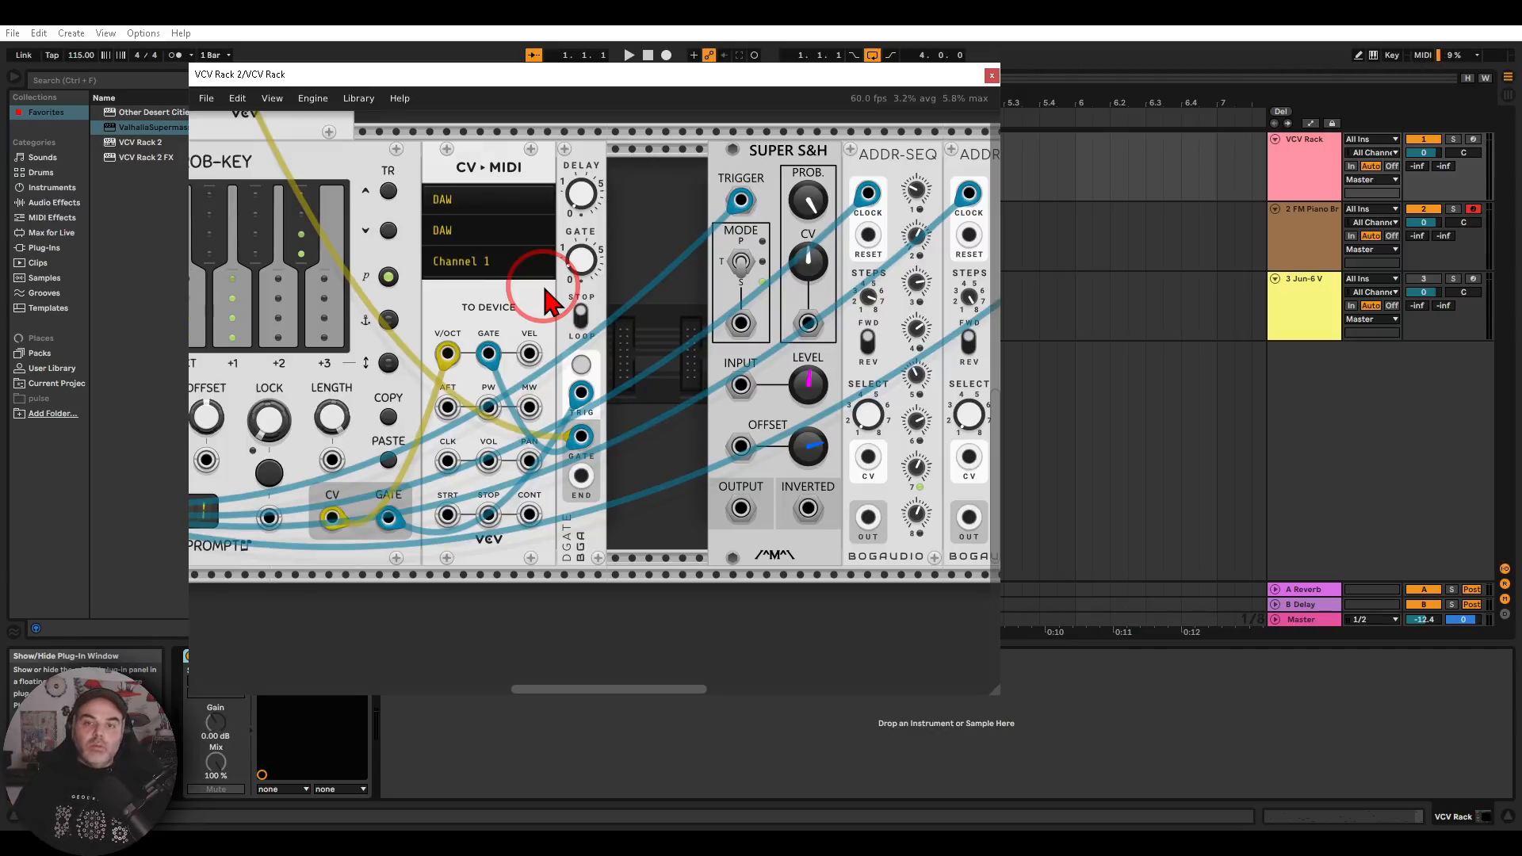
{"action": "left_click", "coordinate": [992, 76]}
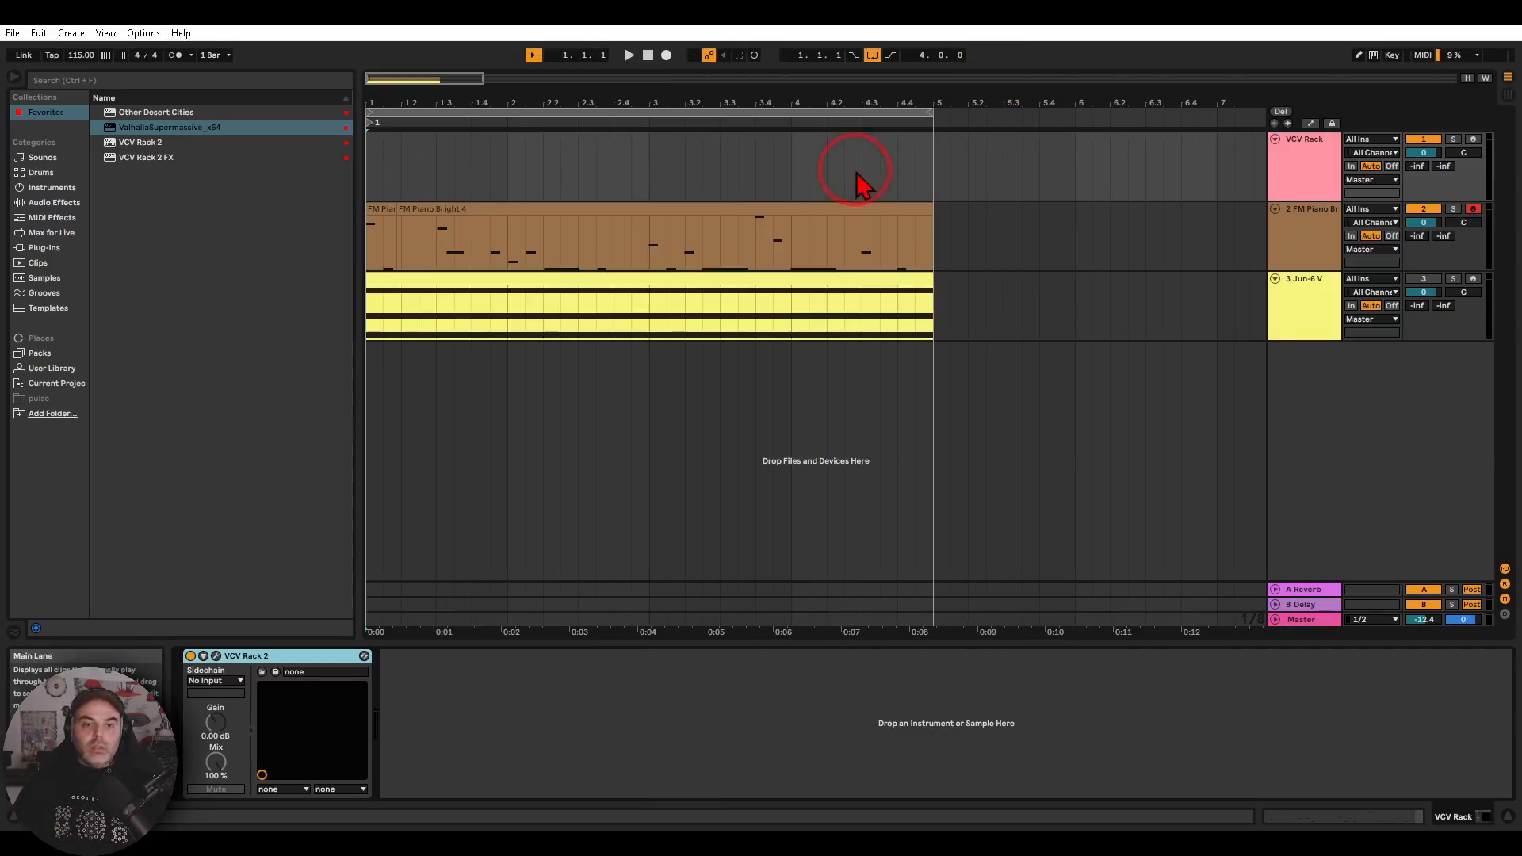
Delete the recorded FM Piano Bright 4 clip from the FM Piano Bright track
{"action": "left_click", "coordinate": [818, 209]}
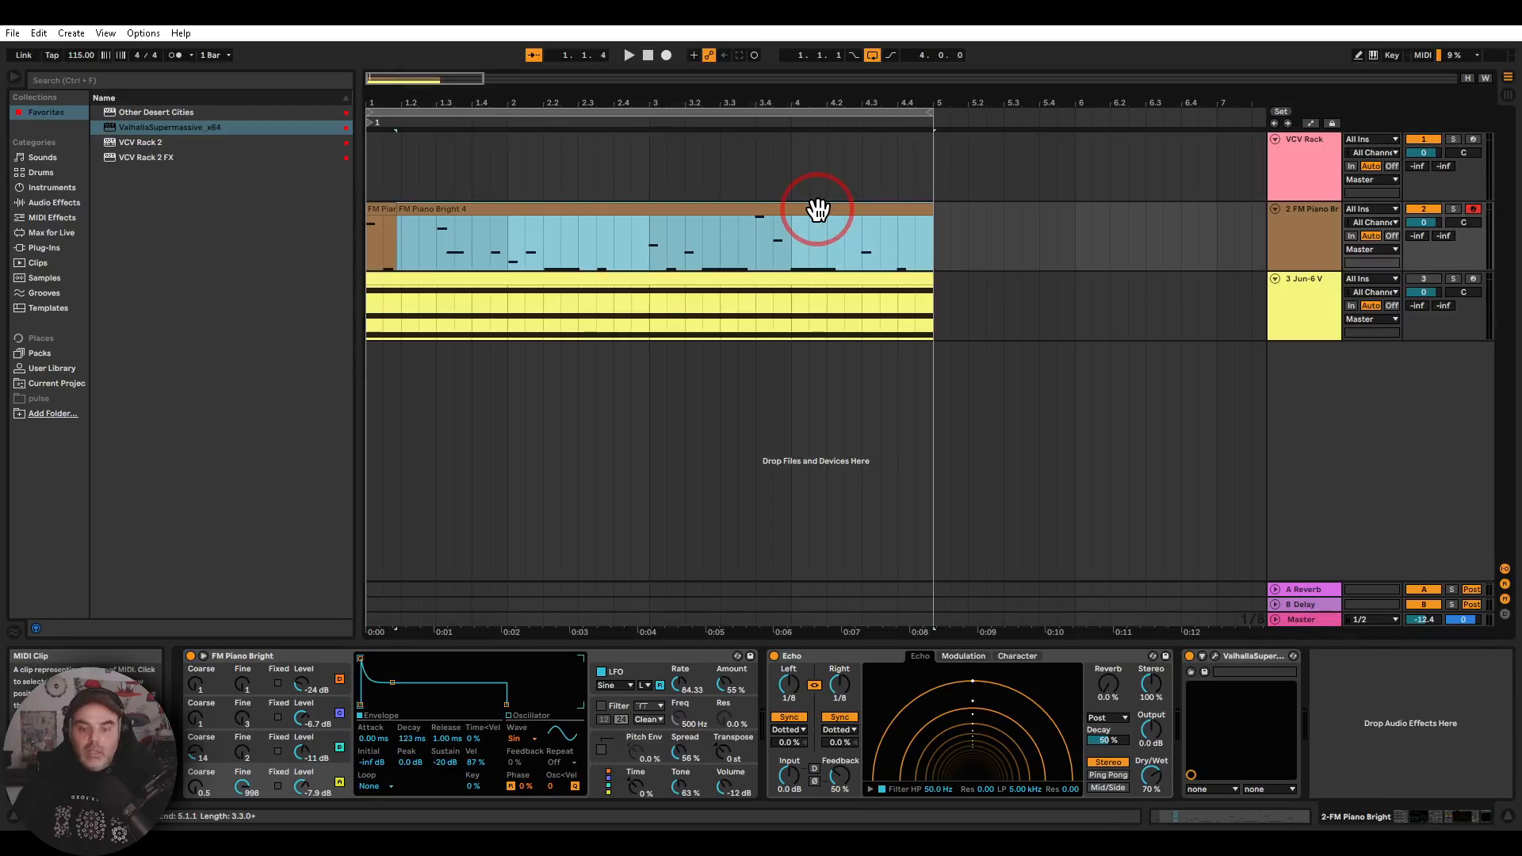
{"action": "left_click", "coordinate": [383, 207]}
{"action": "key", "text": "Delete"}
Set the FM Piano Bright track's MIDI input to VCV Rack with channel VCV Rack 2, switch monitoring to In and start playback
{"action": "left_click", "coordinate": [1363, 210]}
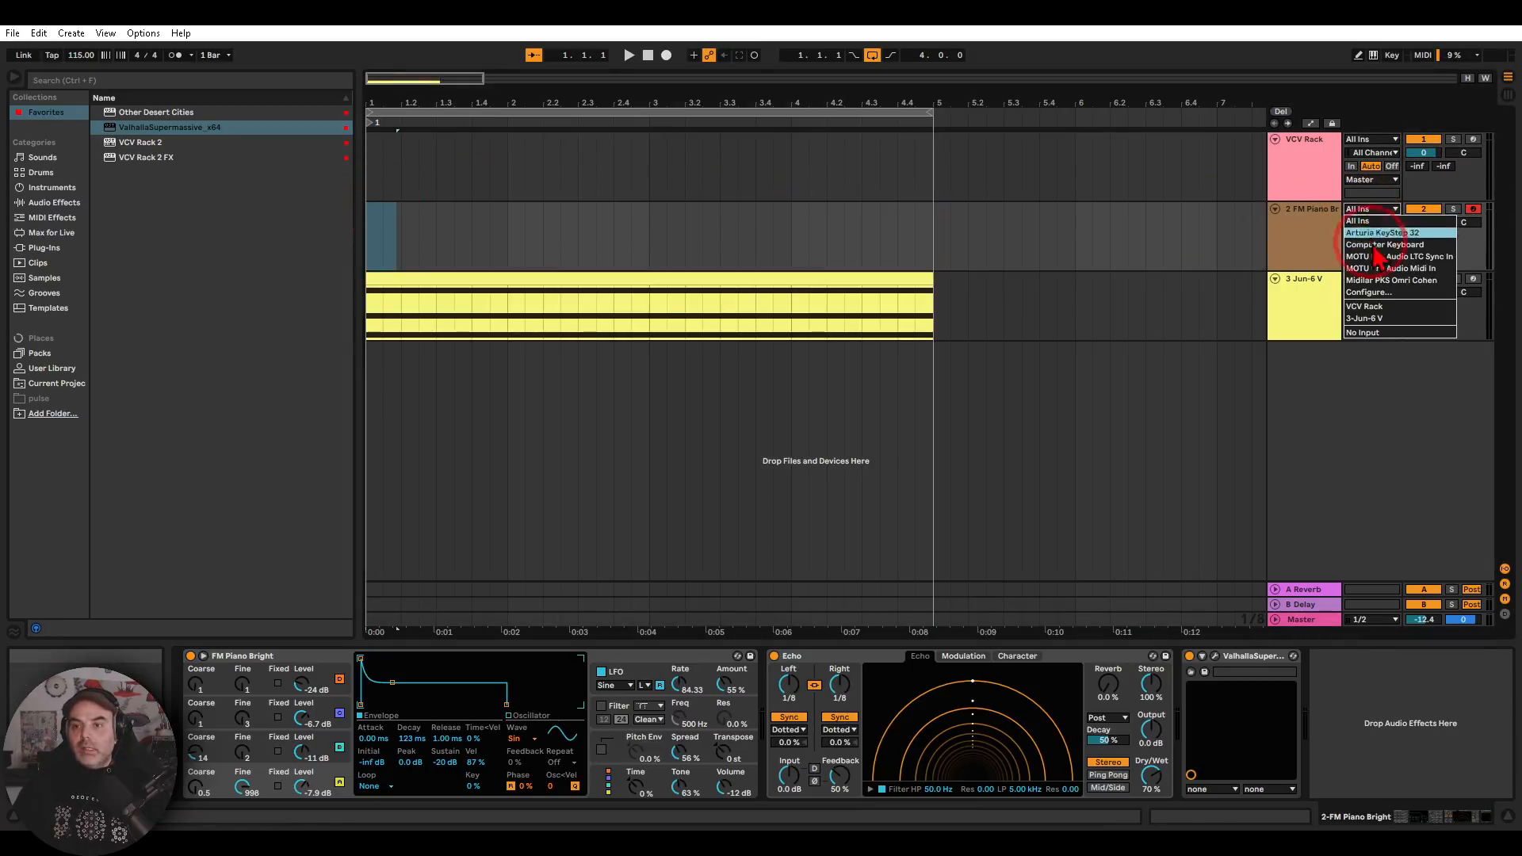
{"action": "left_click", "coordinate": [1369, 277]}
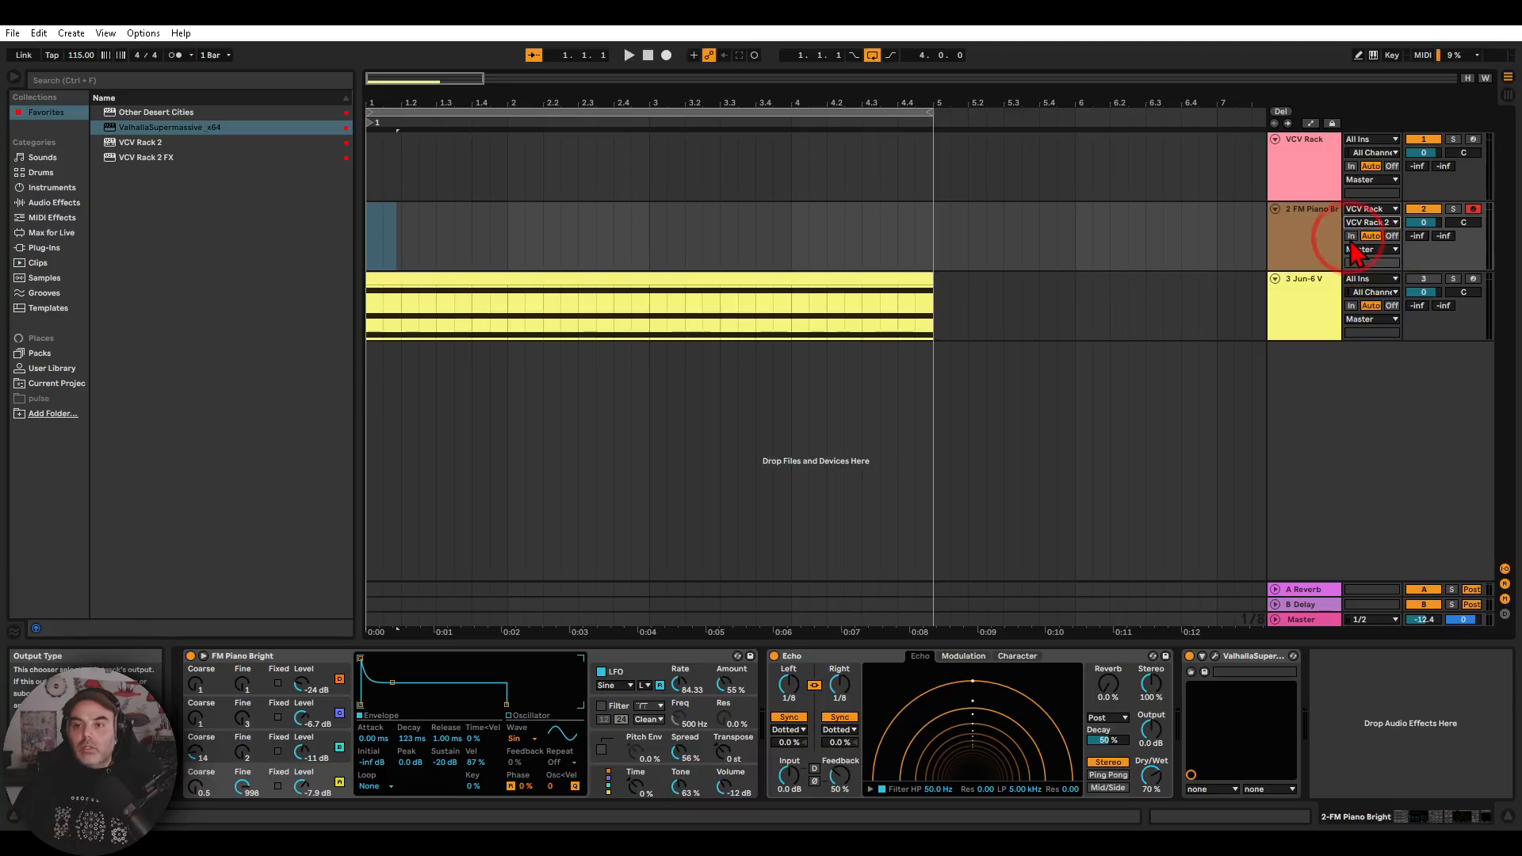
{"action": "key", "text": "space"}
{"action": "left_click", "coordinate": [1286, 238]}
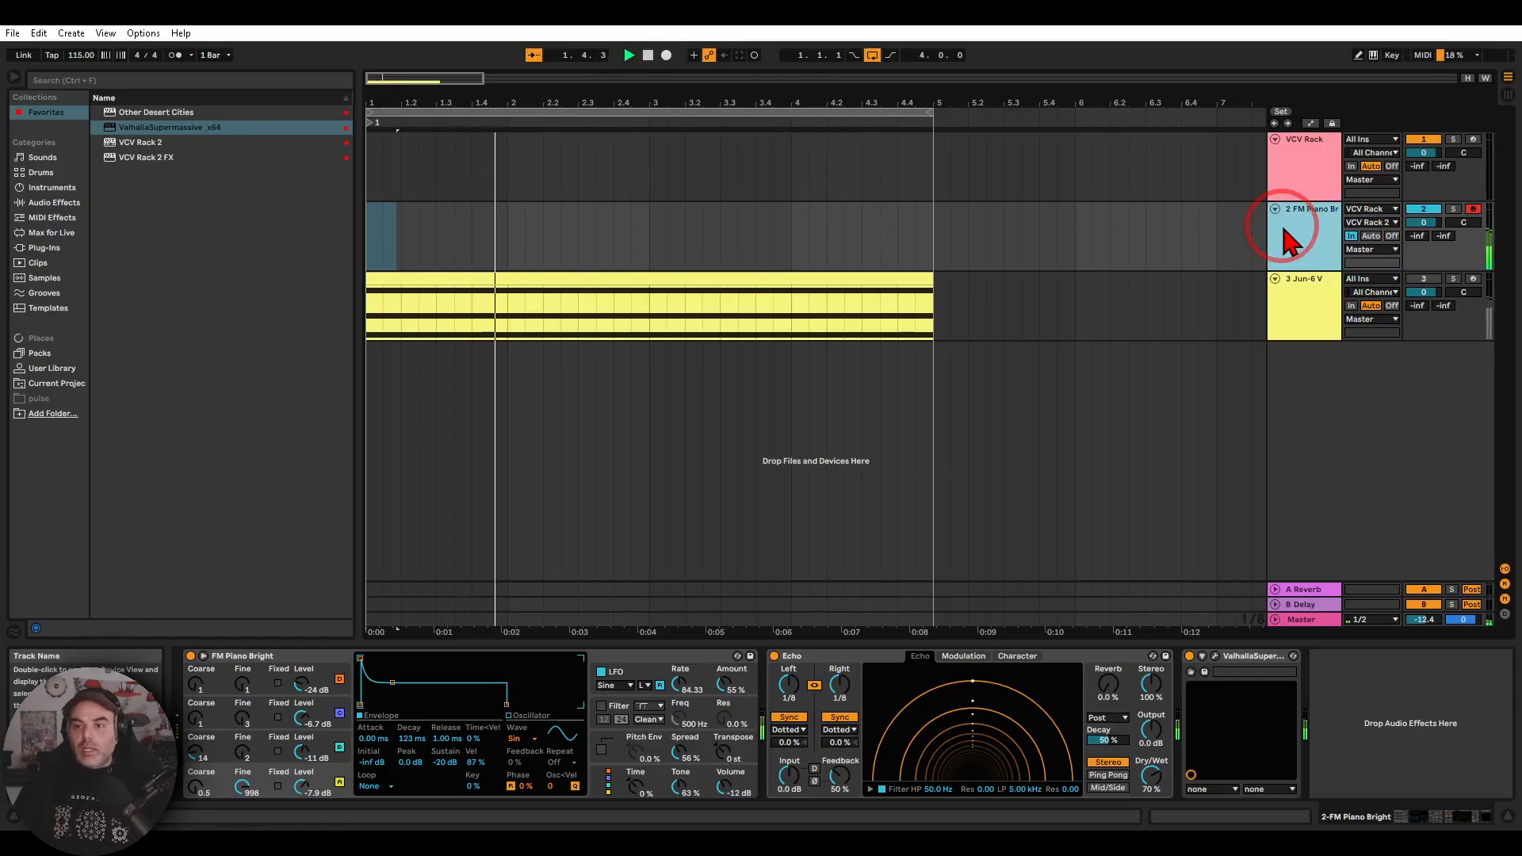
Reopen the VCV Rack 2 patch, connect the first ADDR-SEQ's output to CV-MIDI's VEL input with a green cable, and close the plug-in window
{"action": "left_click", "coordinate": [1308, 158]}
{"action": "left_click", "coordinate": [213, 655]}
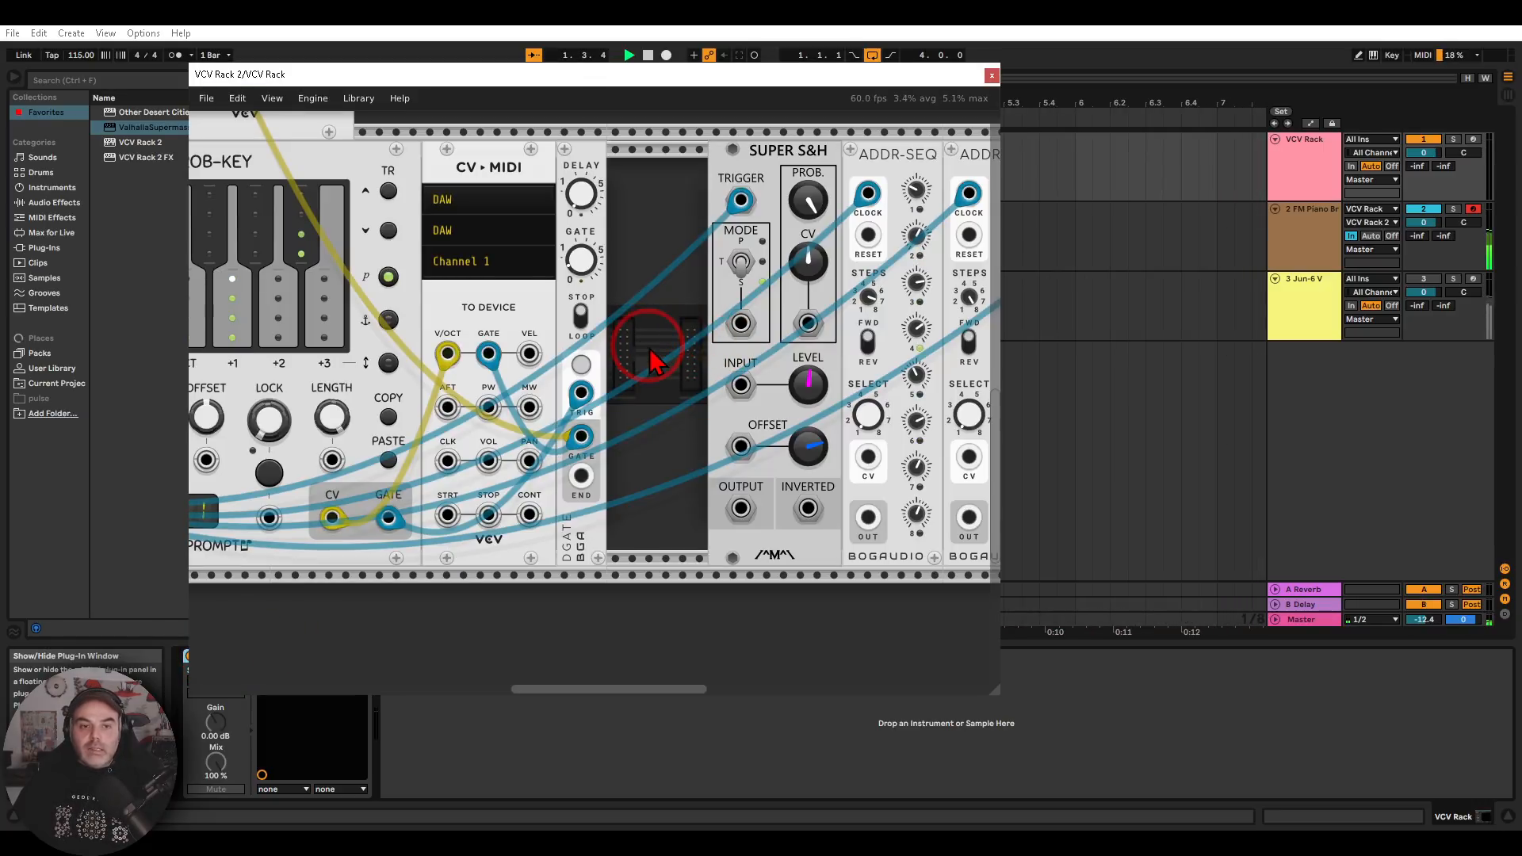
{"action": "left_click_drag", "start_coordinate": [634, 354], "coordinate": [534, 346]}
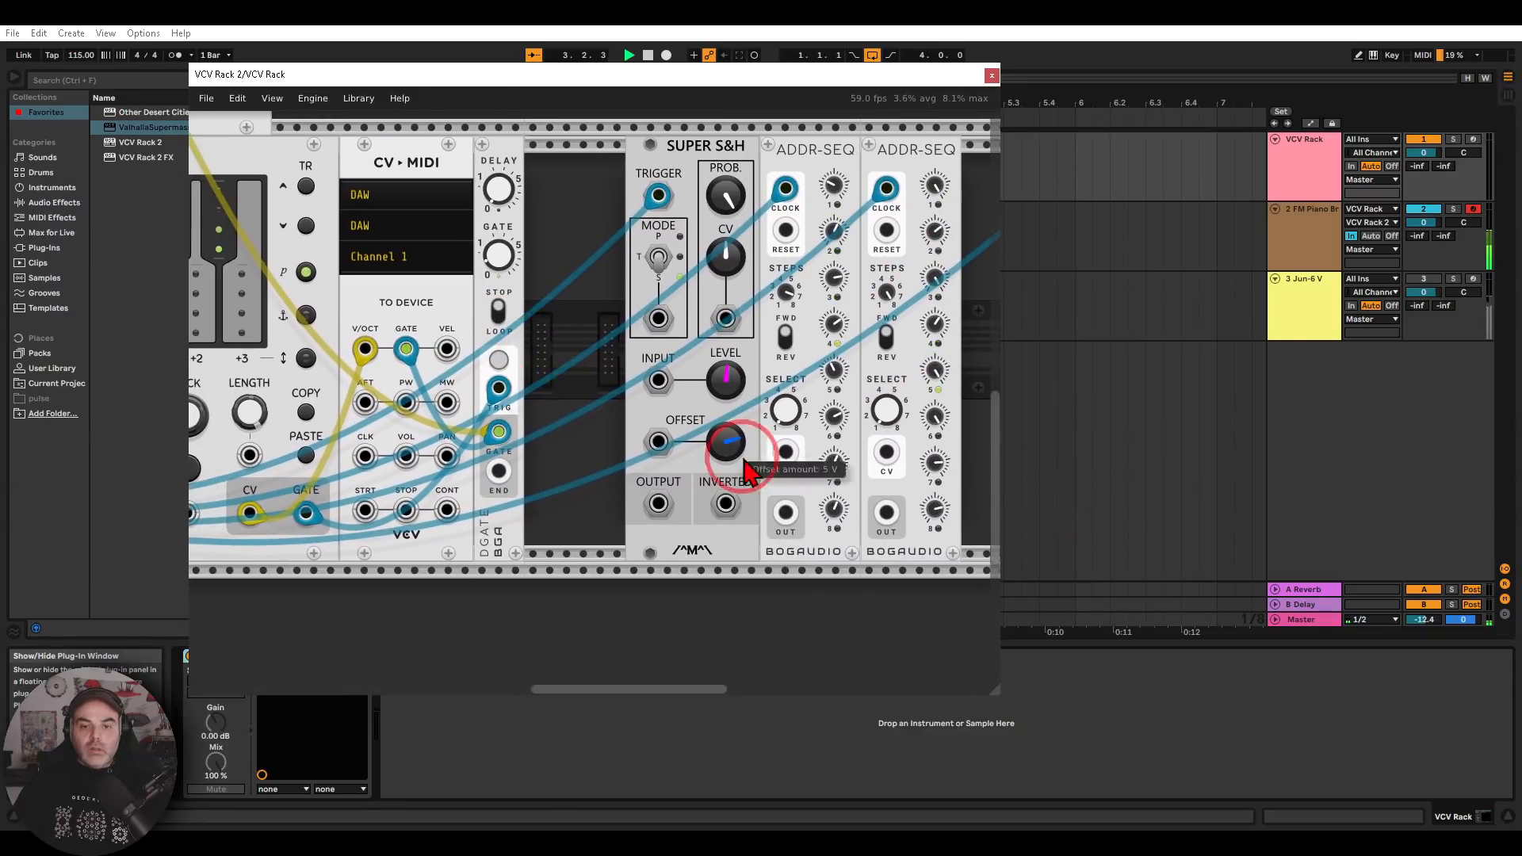
{"action": "right_click", "coordinate": [785, 511]}
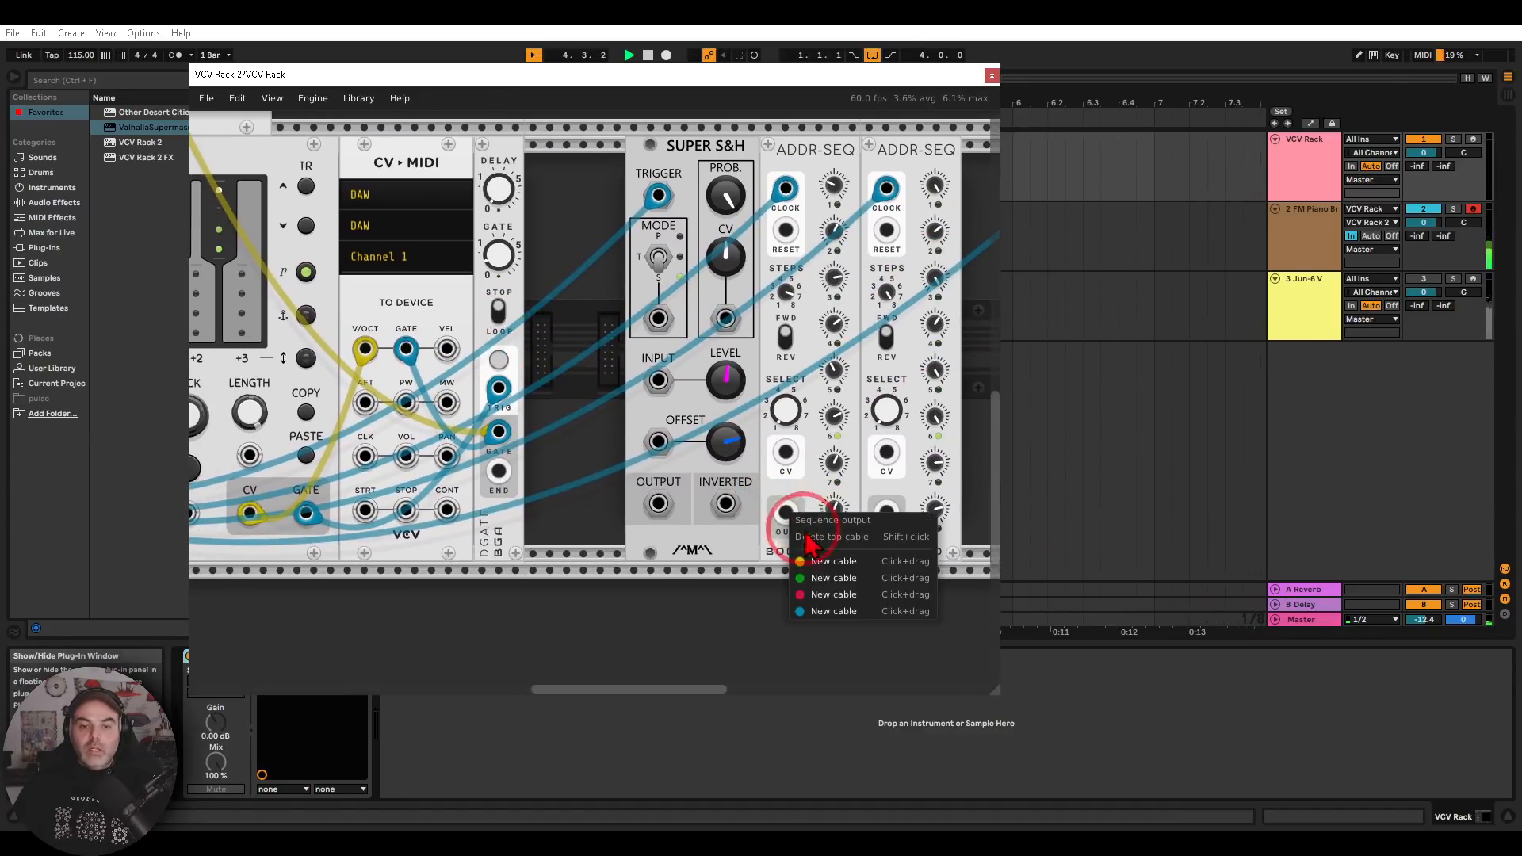
{"action": "left_click", "coordinate": [813, 578]}
{"action": "left_click", "coordinate": [446, 349]}
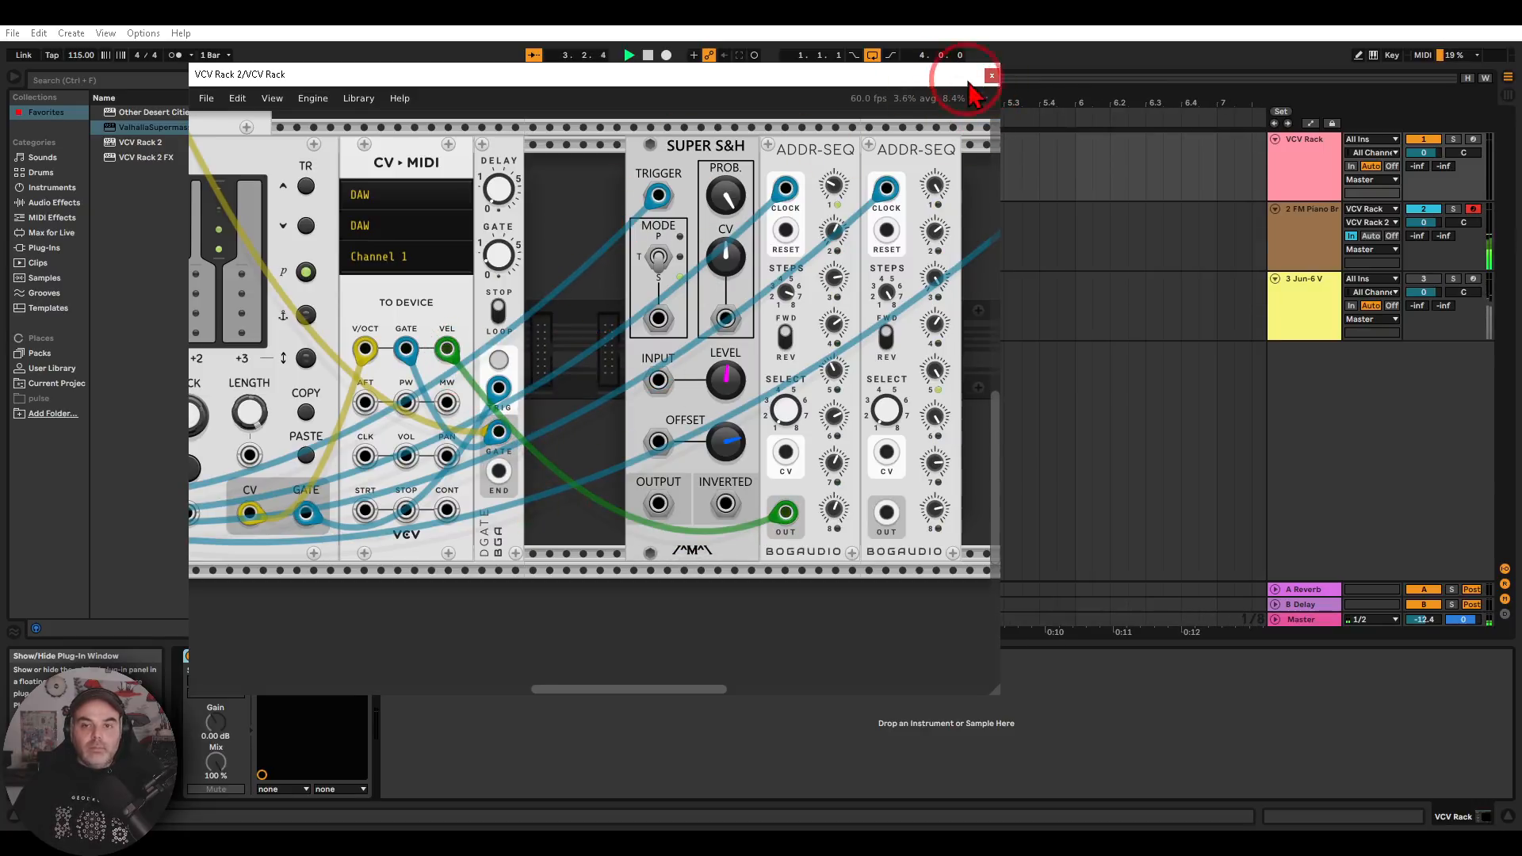
{"action": "left_click", "coordinate": [992, 75]}
Set the FM Piano Bright envelope's release to 1.15 s and its decay to 1.77 s
{"action": "left_click", "coordinate": [1292, 231]}
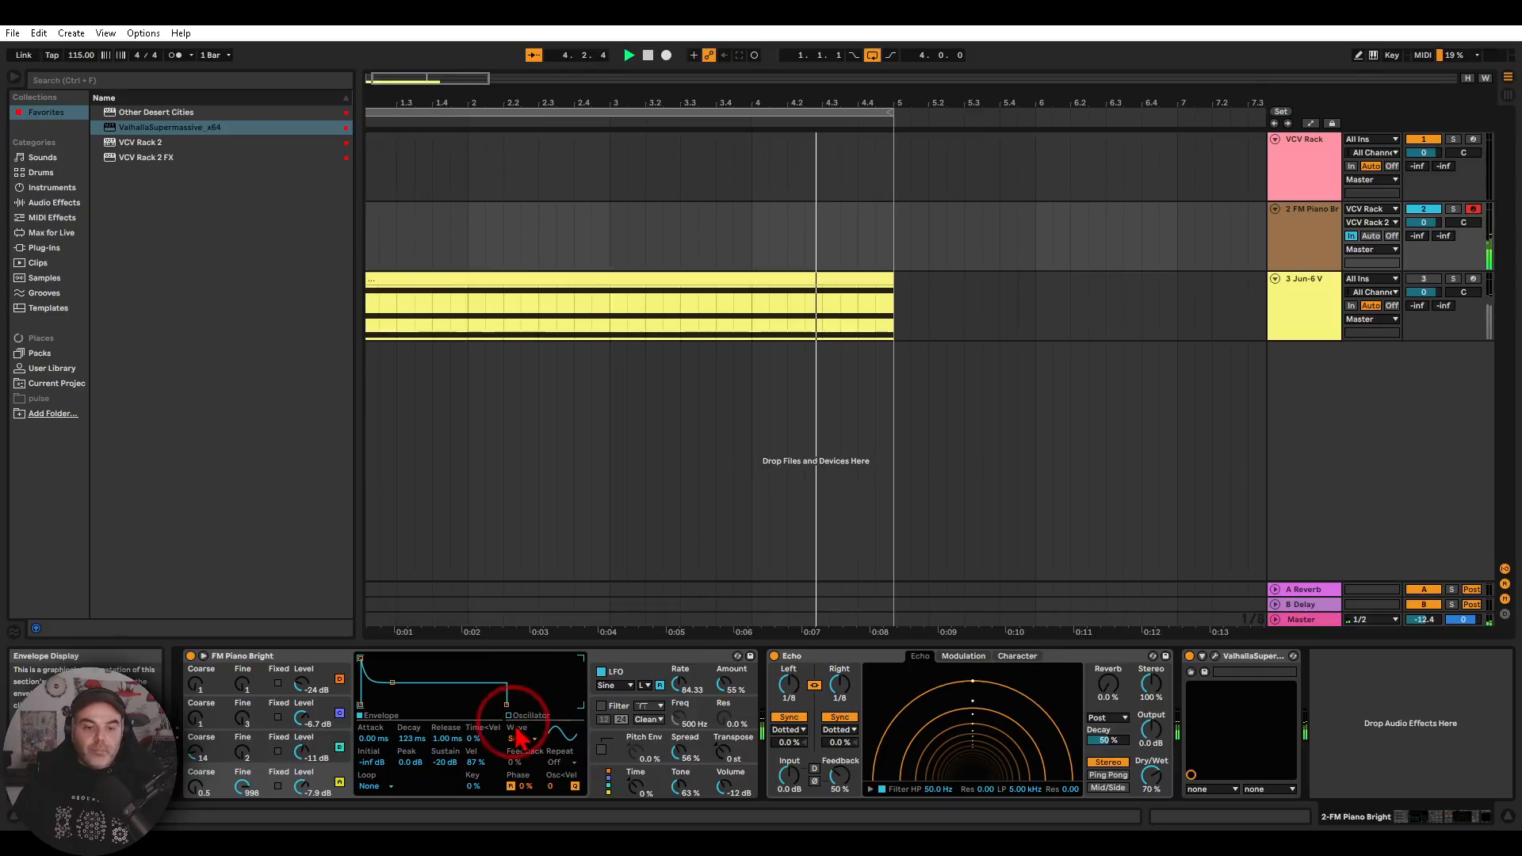
{"action": "left_click_drag", "start_coordinate": [444, 734], "coordinate": [406, 733]}
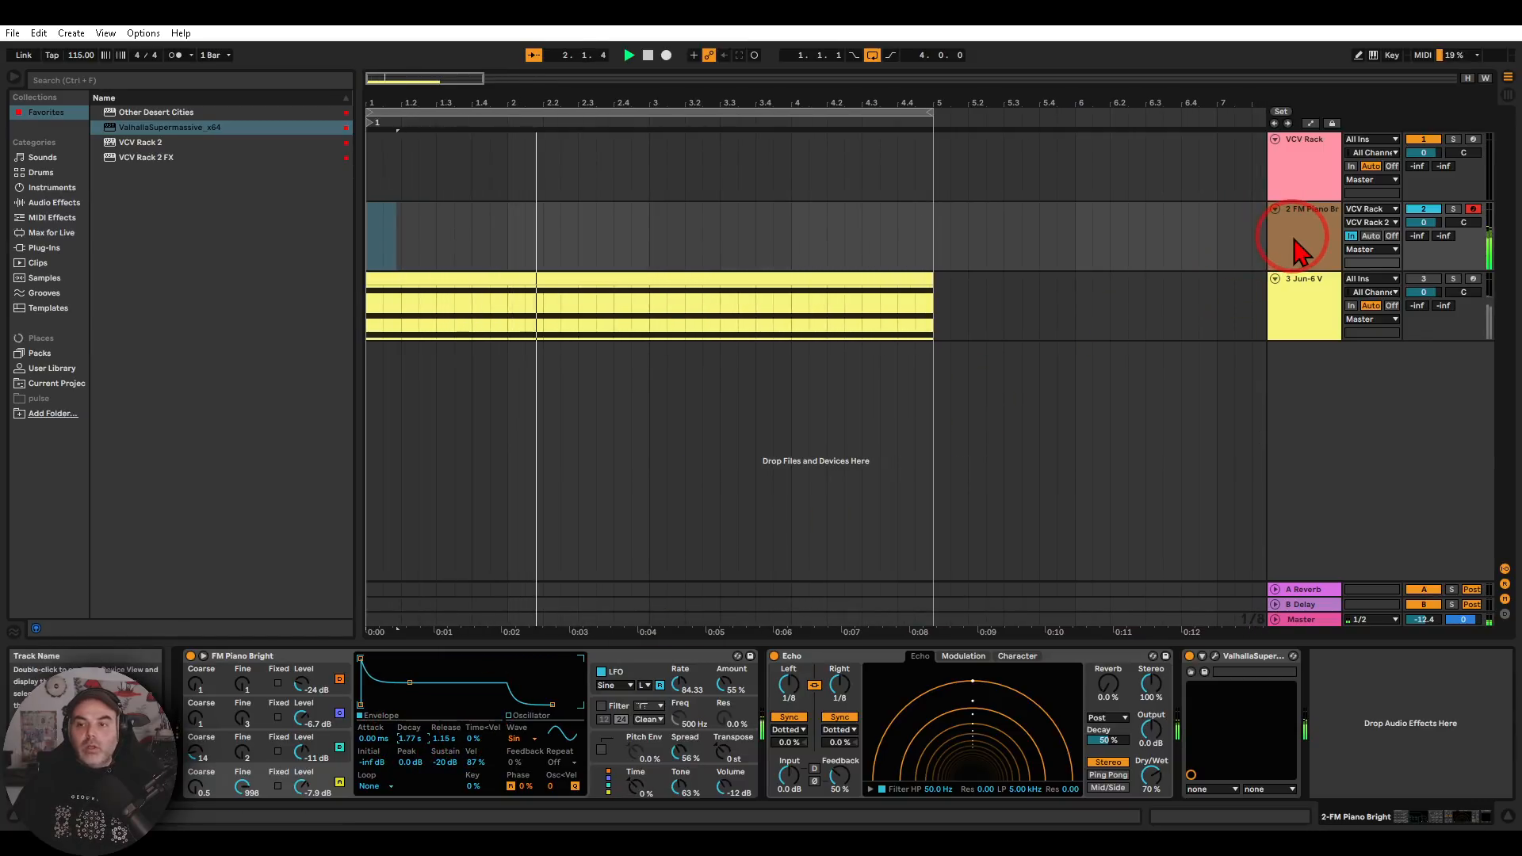
In the VCV Rack 2 patch, replace the ADDR-SEQ source of CV-MIDI's VEL input with the Super S&H output, and close the plug-in window
{"action": "left_click", "coordinate": [1295, 162]}
{"action": "left_click", "coordinate": [216, 656]}
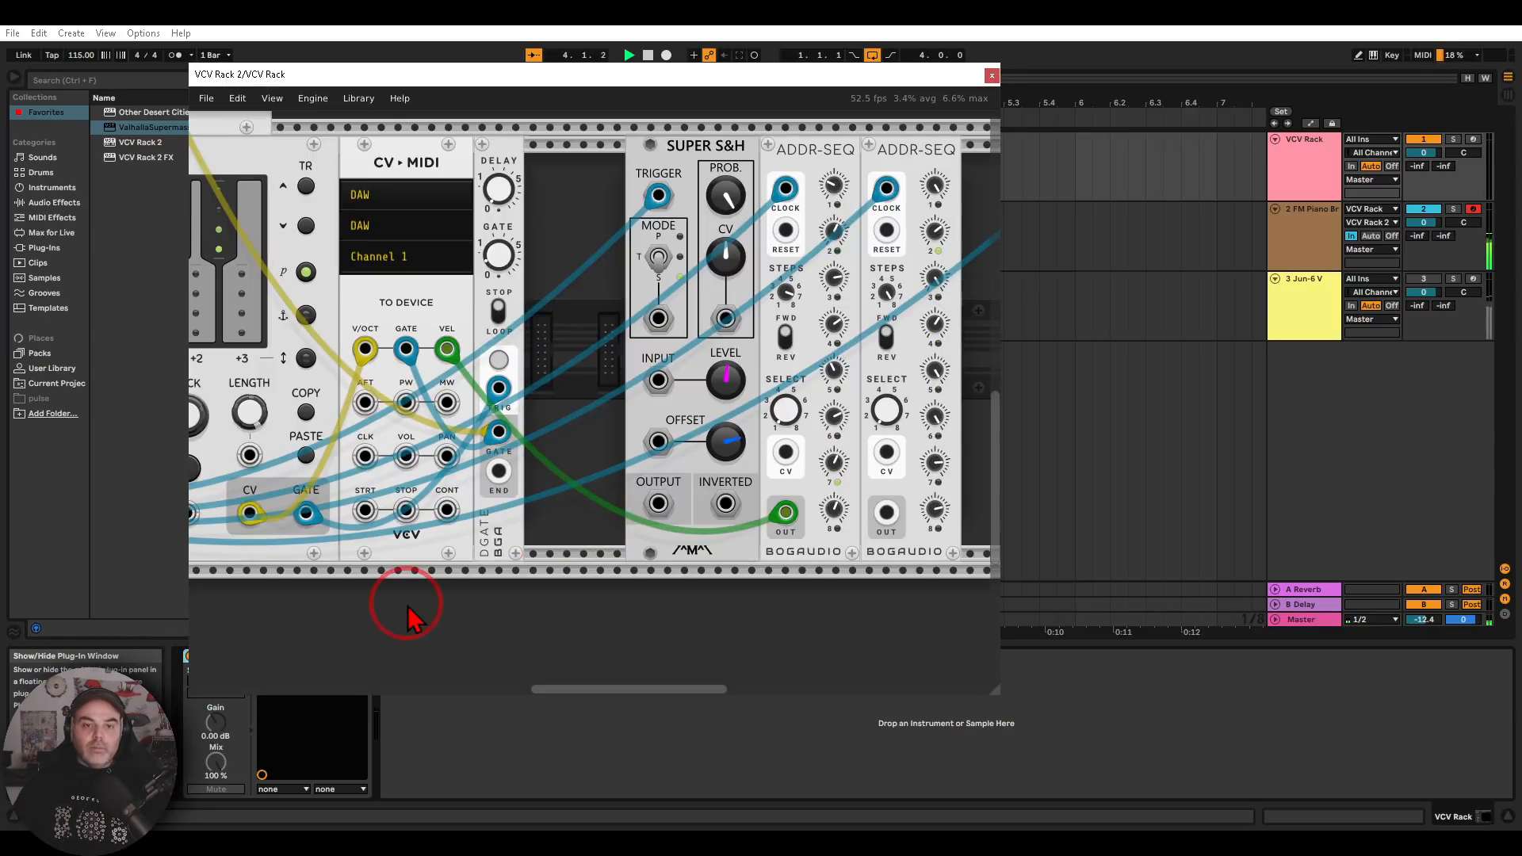
{"action": "scroll", "coordinate": [478, 590], "scroll_direction": "down", "scroll_amount": 2}
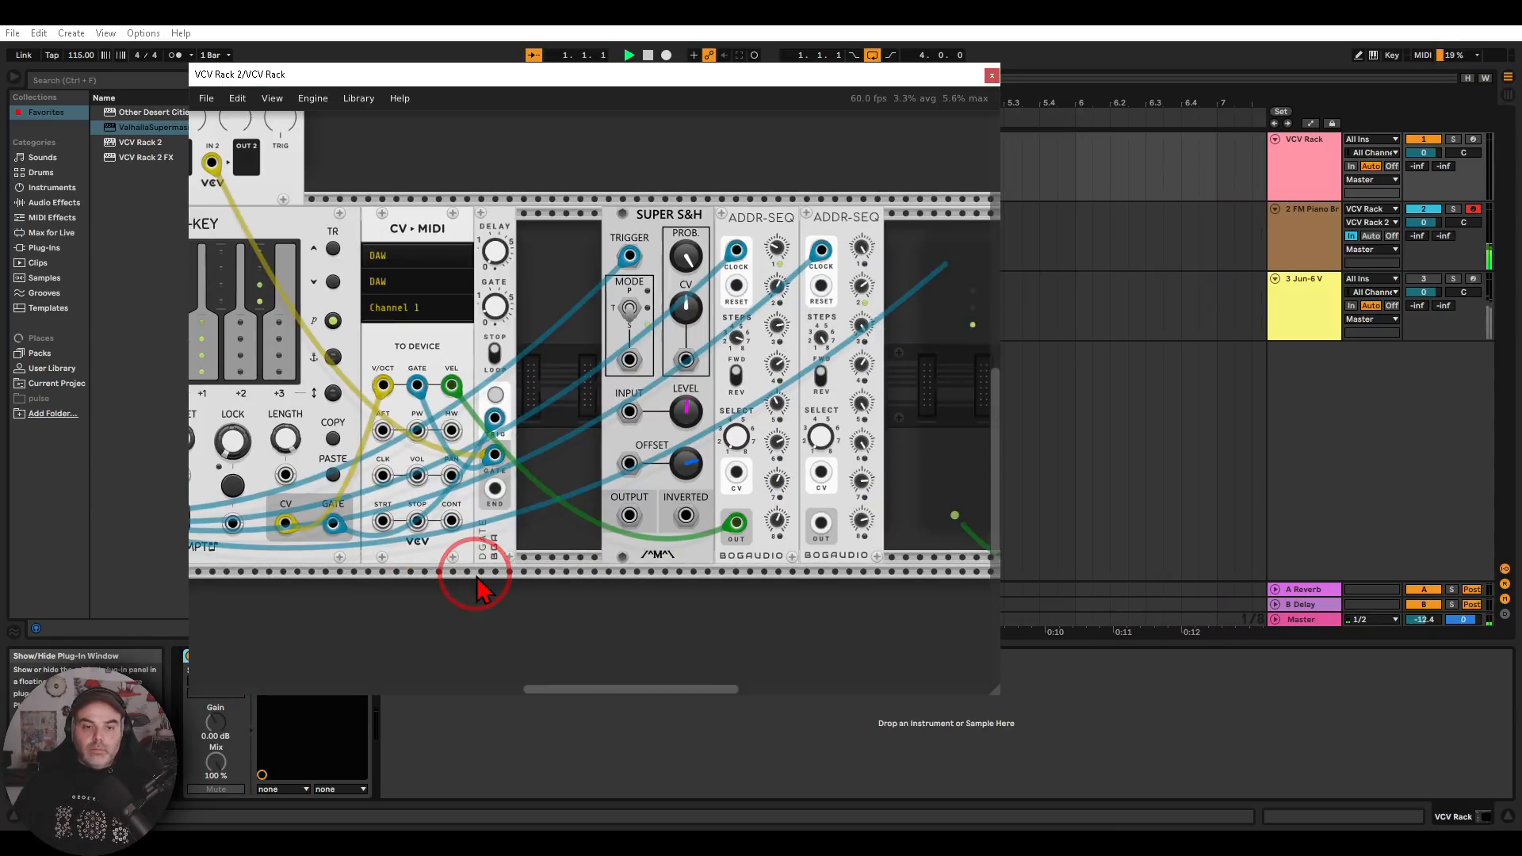
{"action": "left_click_drag", "start_coordinate": [403, 573], "coordinate": [520, 541]}
{"action": "left_click_drag", "start_coordinate": [566, 350], "coordinate": [660, 343]}
{"action": "right_click", "coordinate": [566, 350]}
{"action": "left_click_drag", "start_coordinate": [604, 432], "coordinate": [746, 481]}
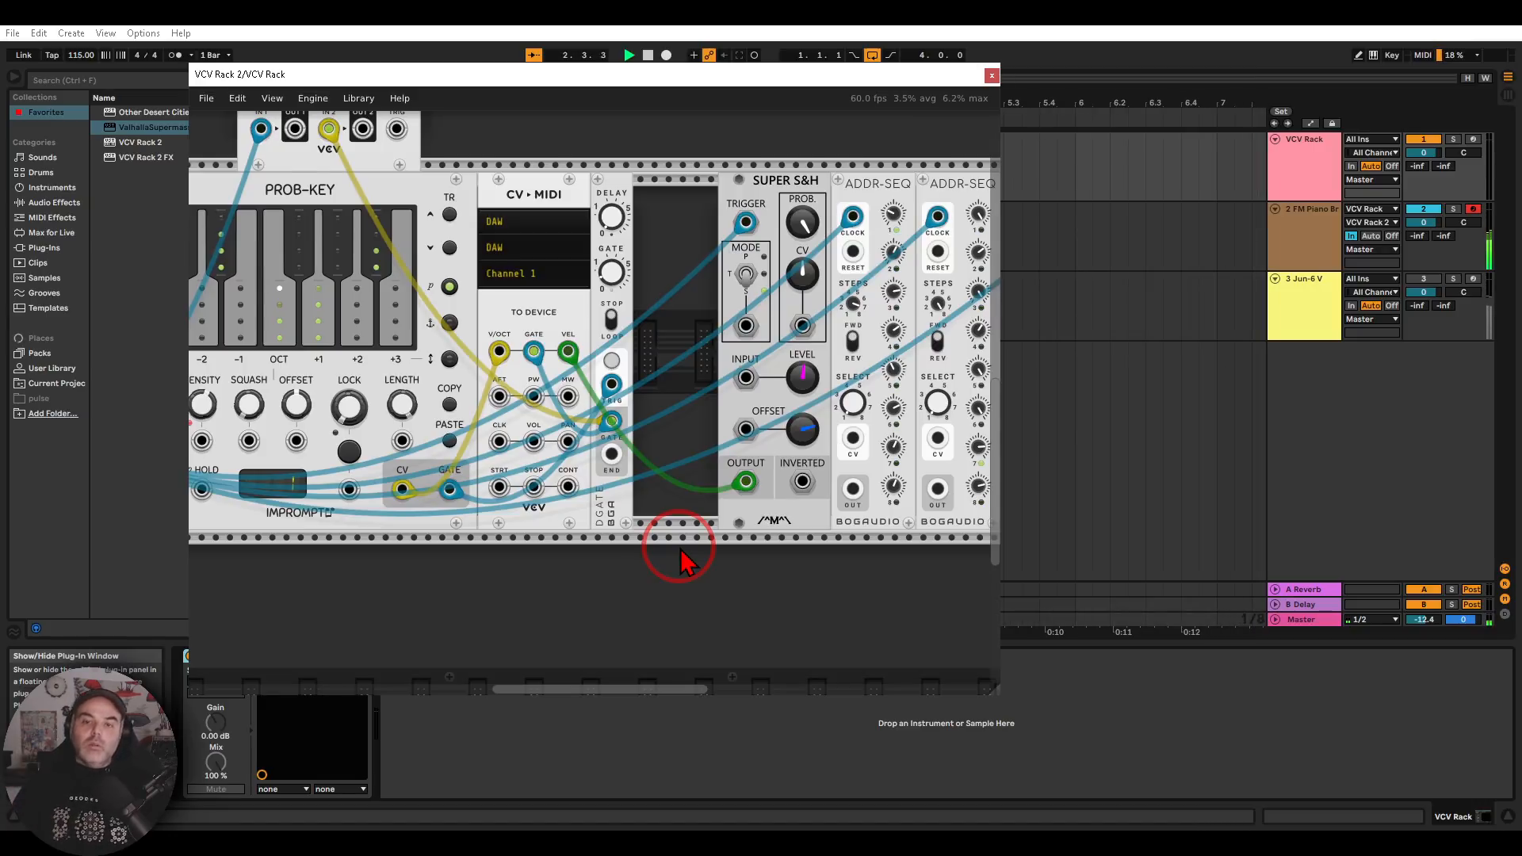
{"action": "left_click", "coordinate": [991, 76]}
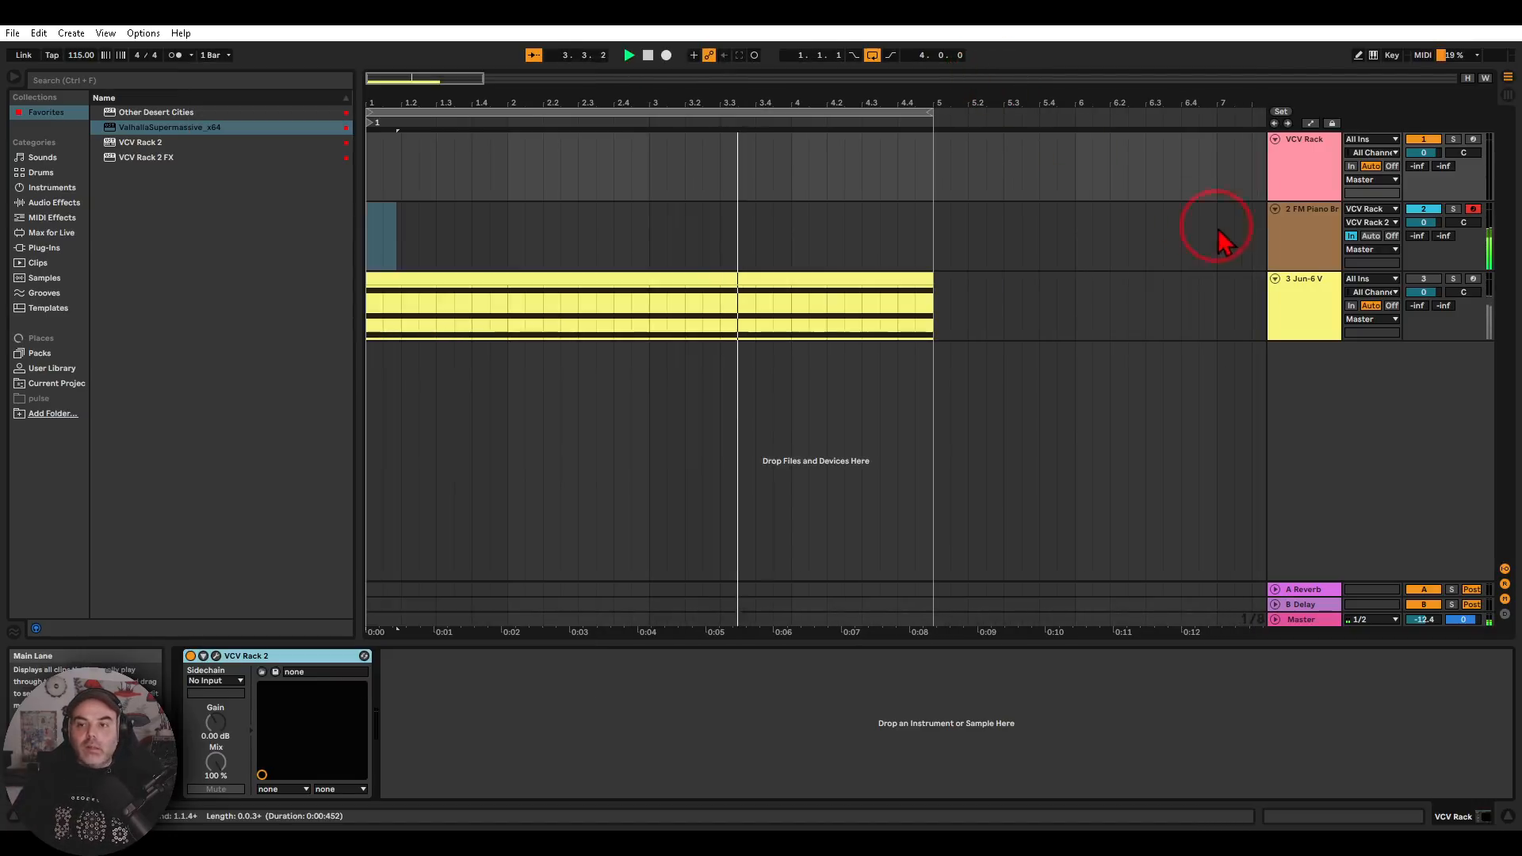
Return to the FM Piano Bright instrument and set its envelope decay to 345 ms
{"action": "left_click", "coordinate": [1294, 235]}
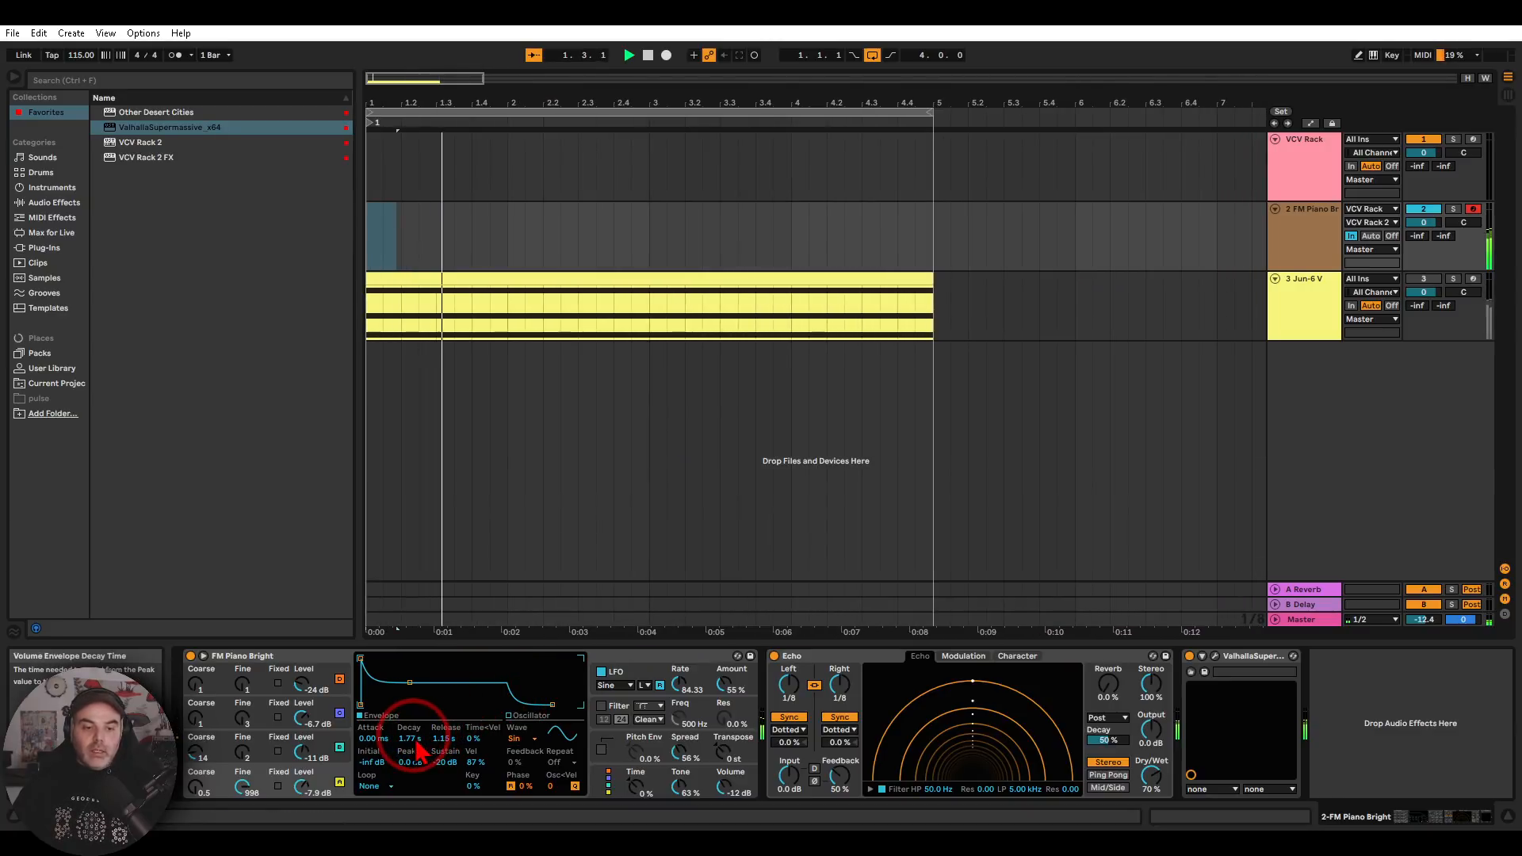
{"action": "left_click_drag", "start_coordinate": [401, 738], "coordinate": [401, 761]}
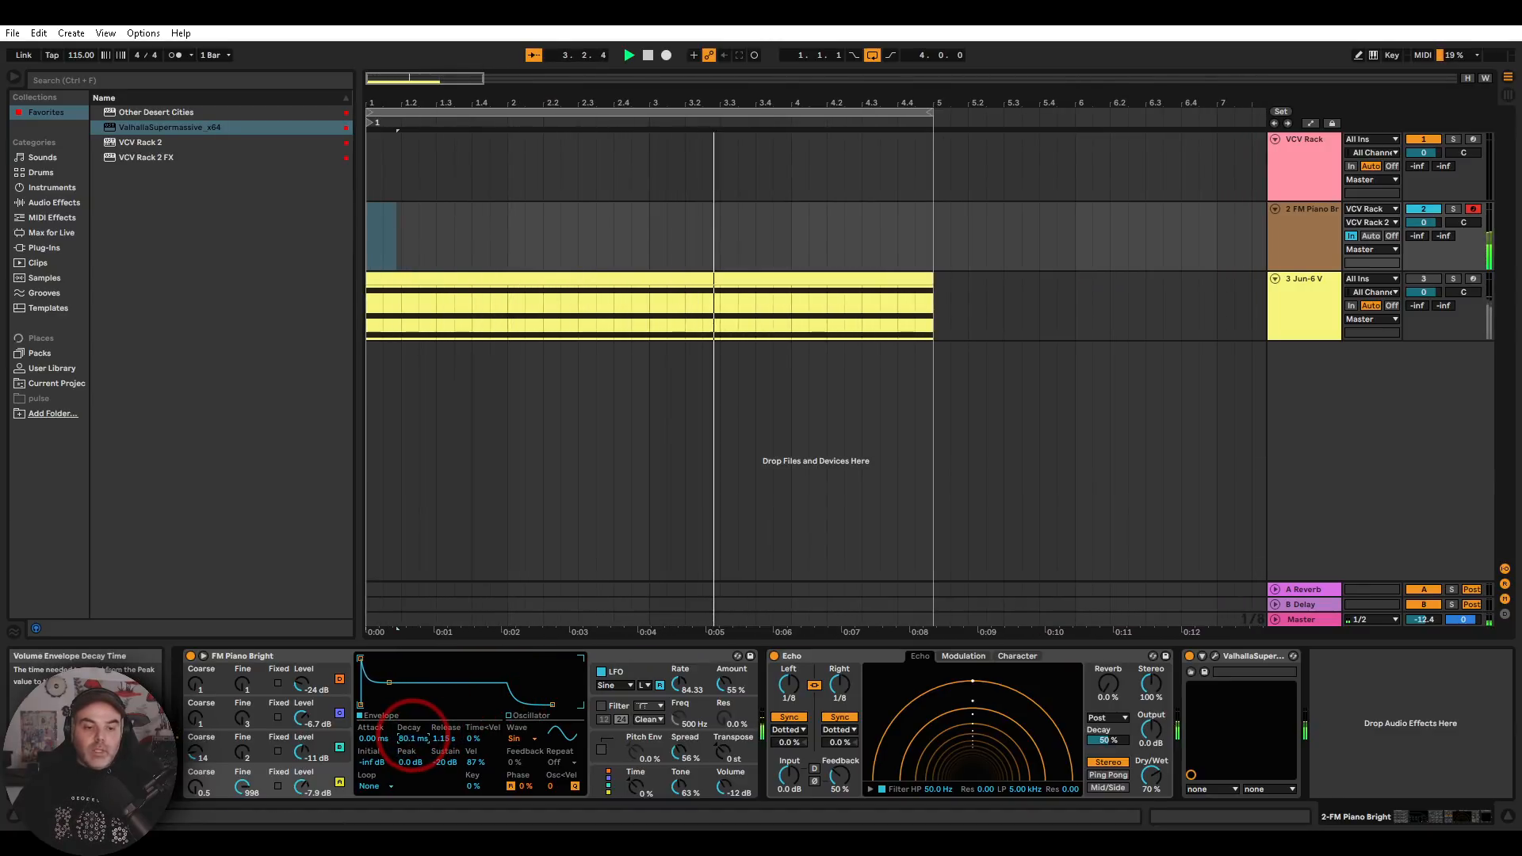
{"action": "left_click_drag", "start_coordinate": [401, 738], "coordinate": [400, 718]}
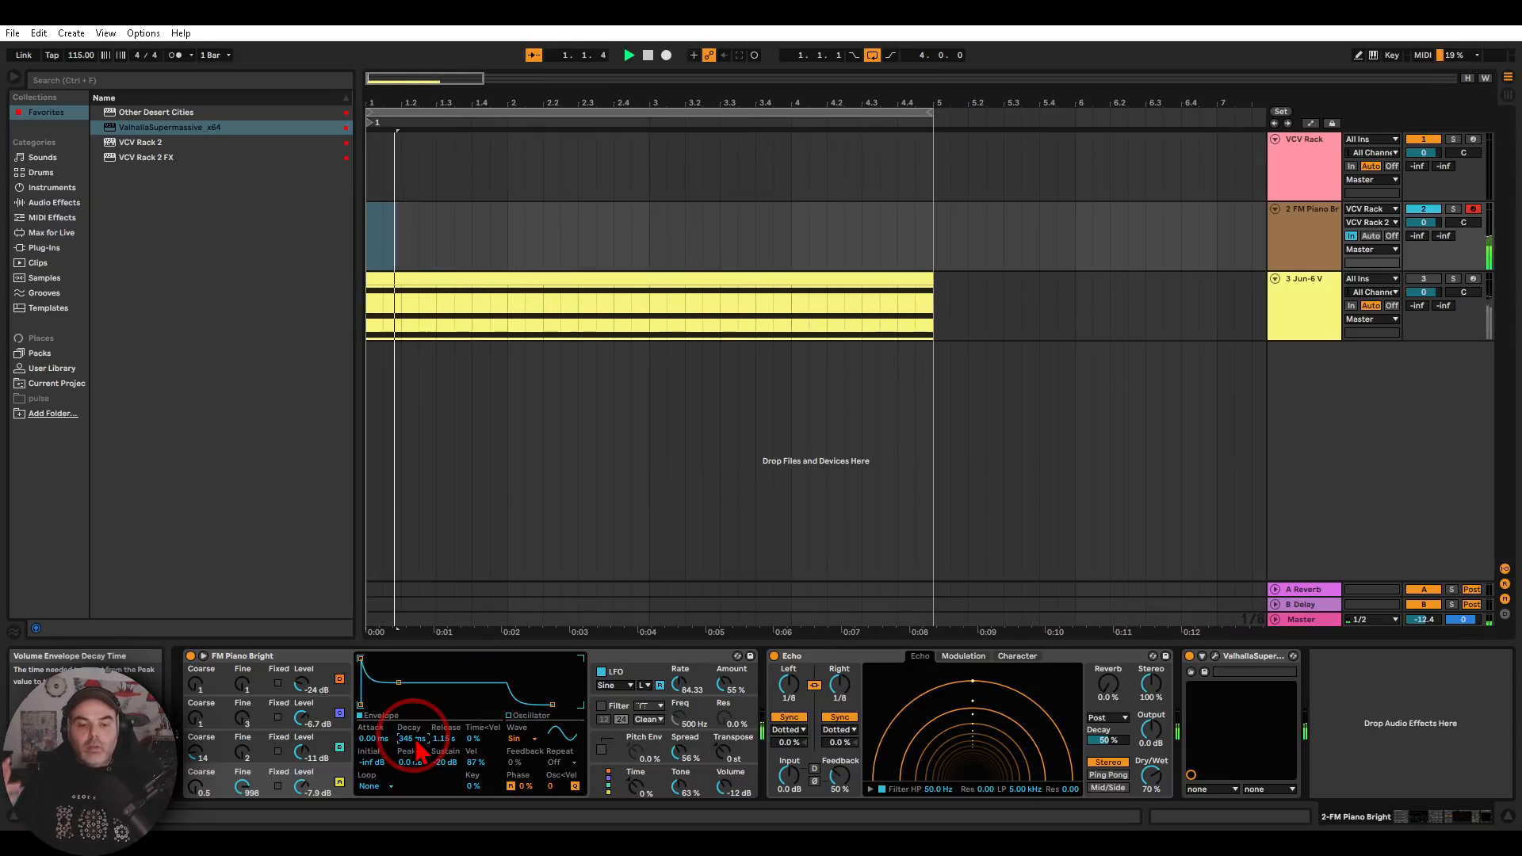
Search the whole browser for "expre" and insert Expression Control before the FM Piano Bright instrument
{"action": "left_click", "coordinate": [79, 80]}
{"action": "type", "text": "expre"}
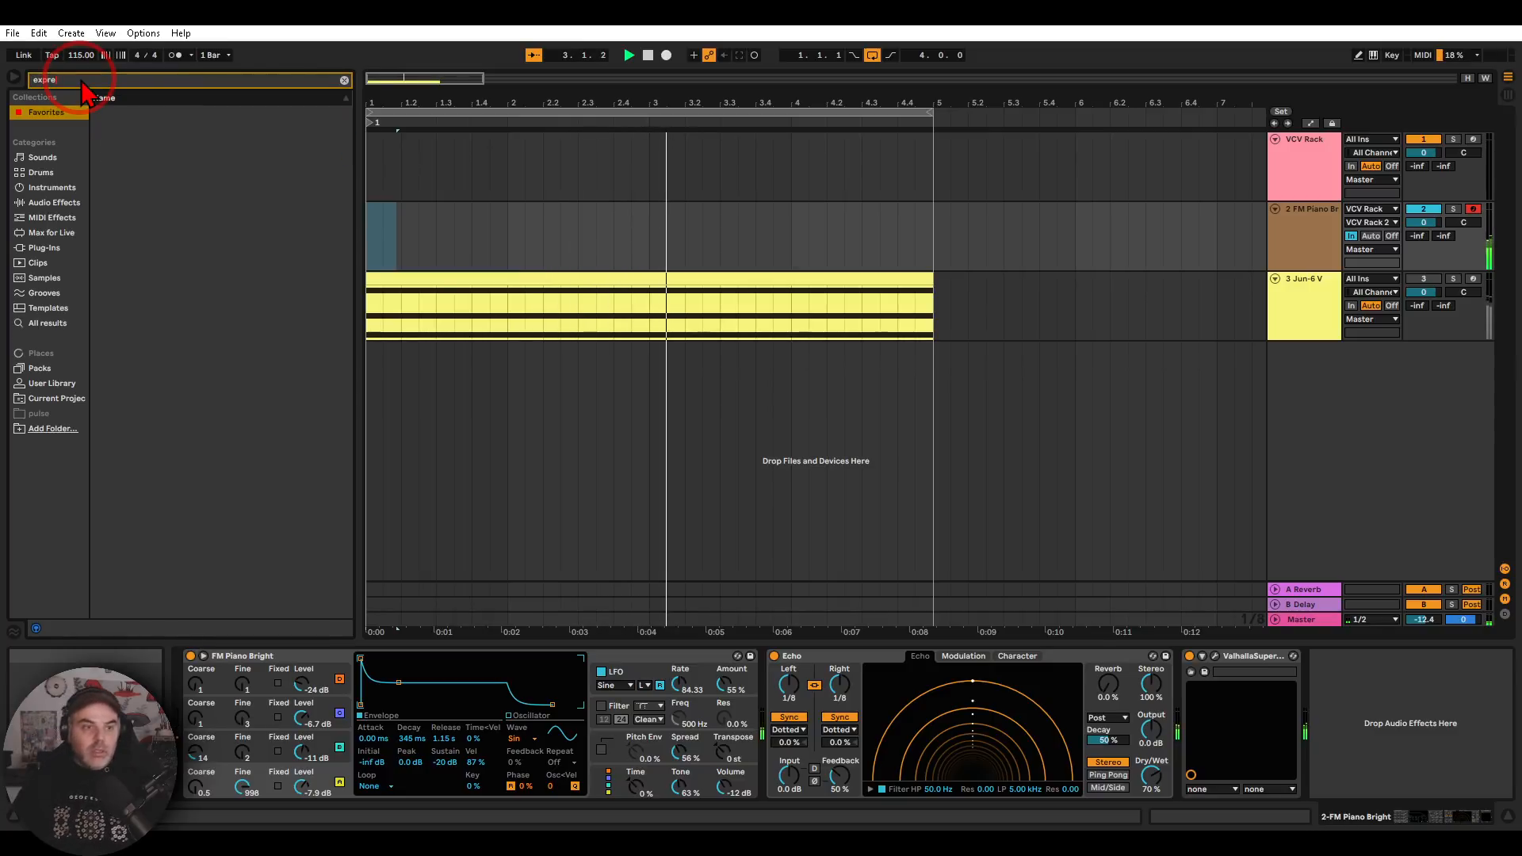
{"action": "left_click", "coordinate": [59, 322]}
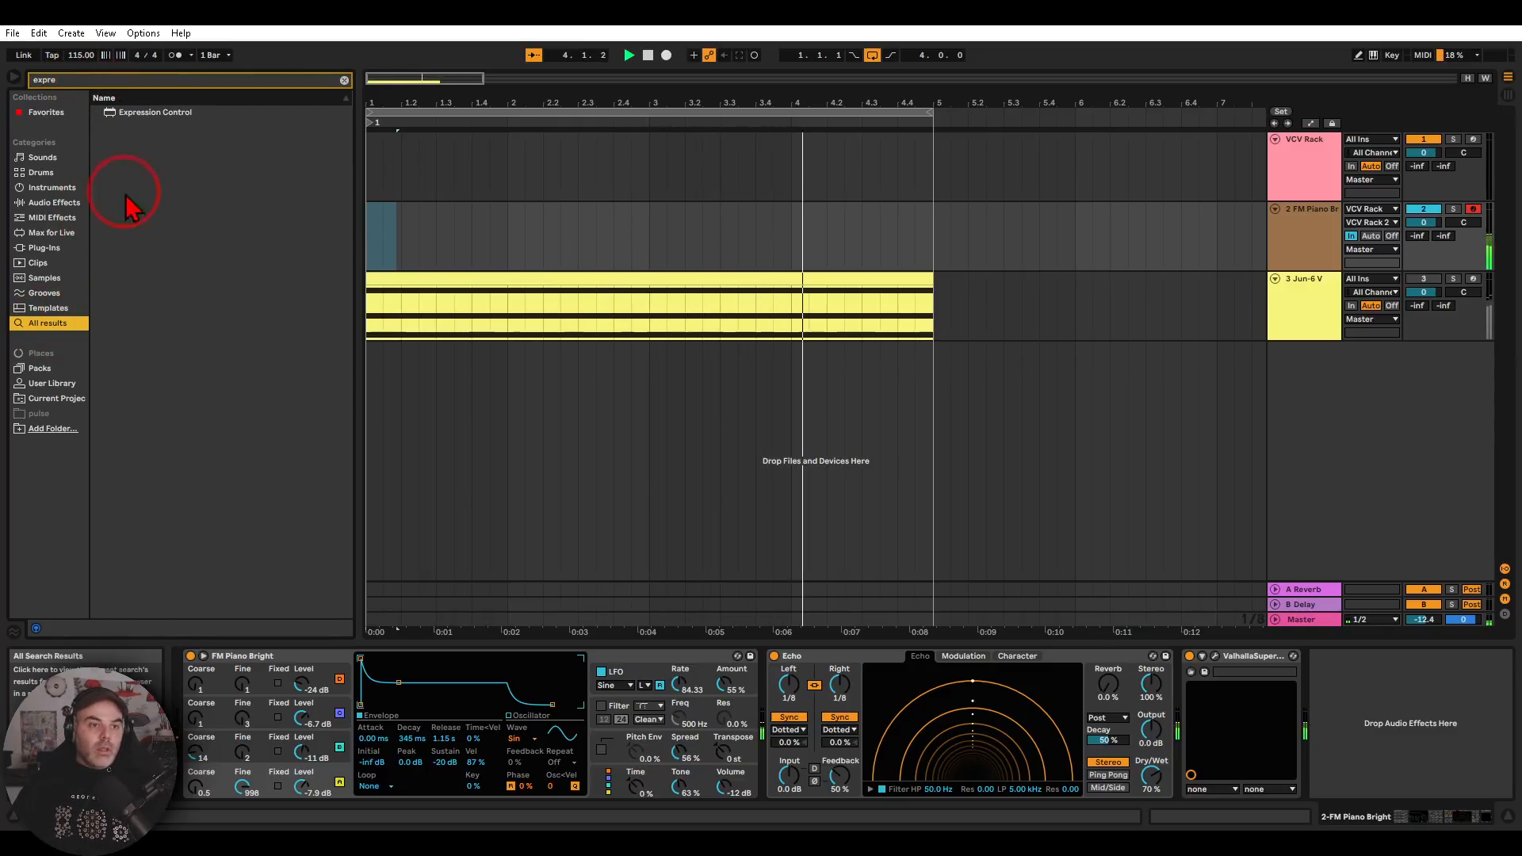
{"action": "left_click_drag", "start_coordinate": [138, 116], "coordinate": [184, 701]}
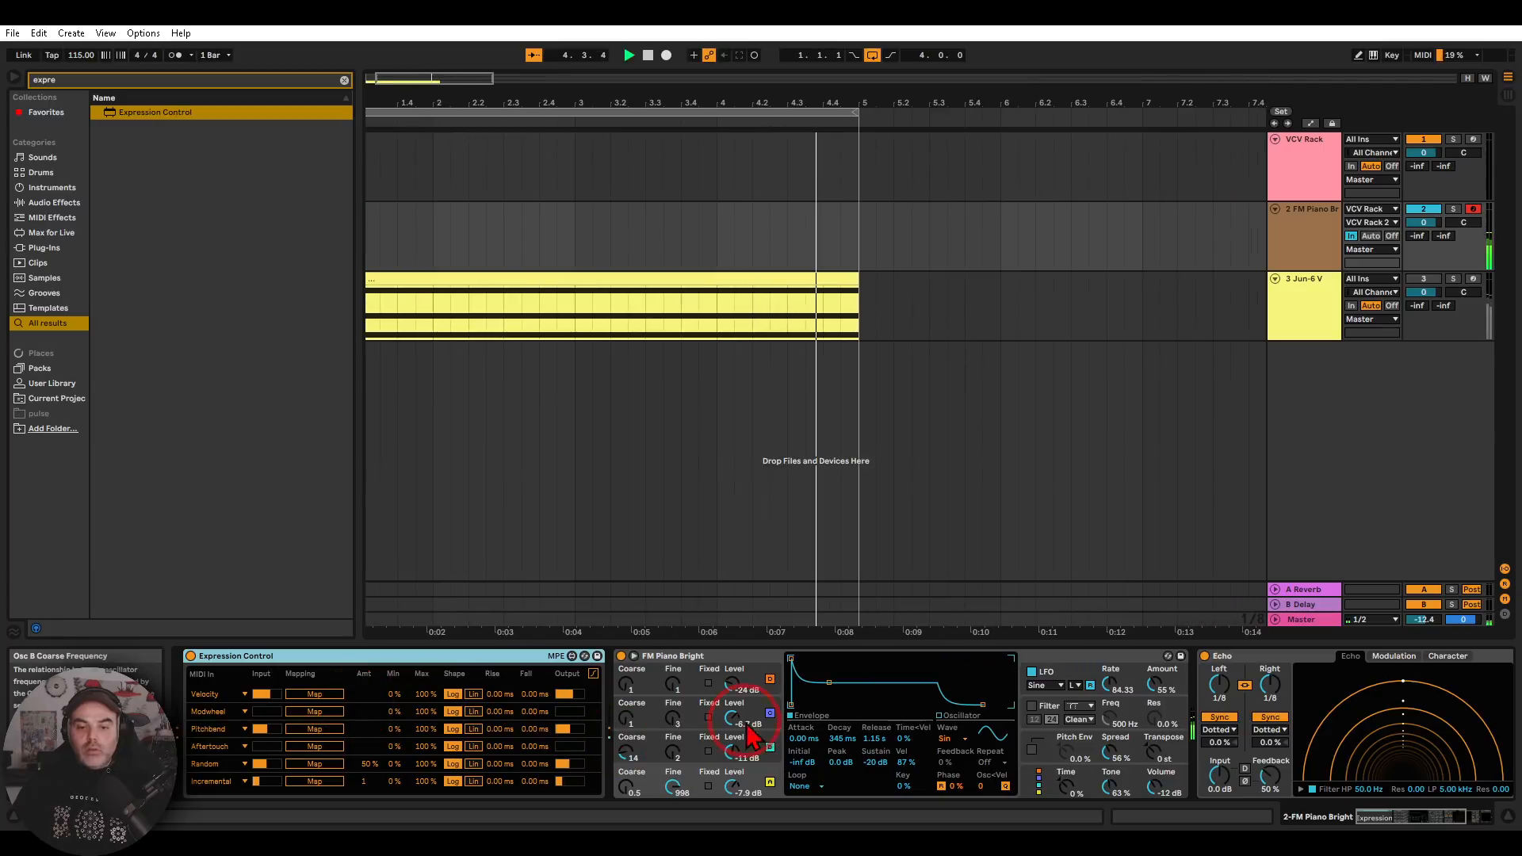
Reopen the VCV Rack 2 patch, connect the first ADDR-SEQ's output to CV-MIDI's MW input, and close the plug-in window
{"action": "left_click", "coordinate": [1308, 174]}
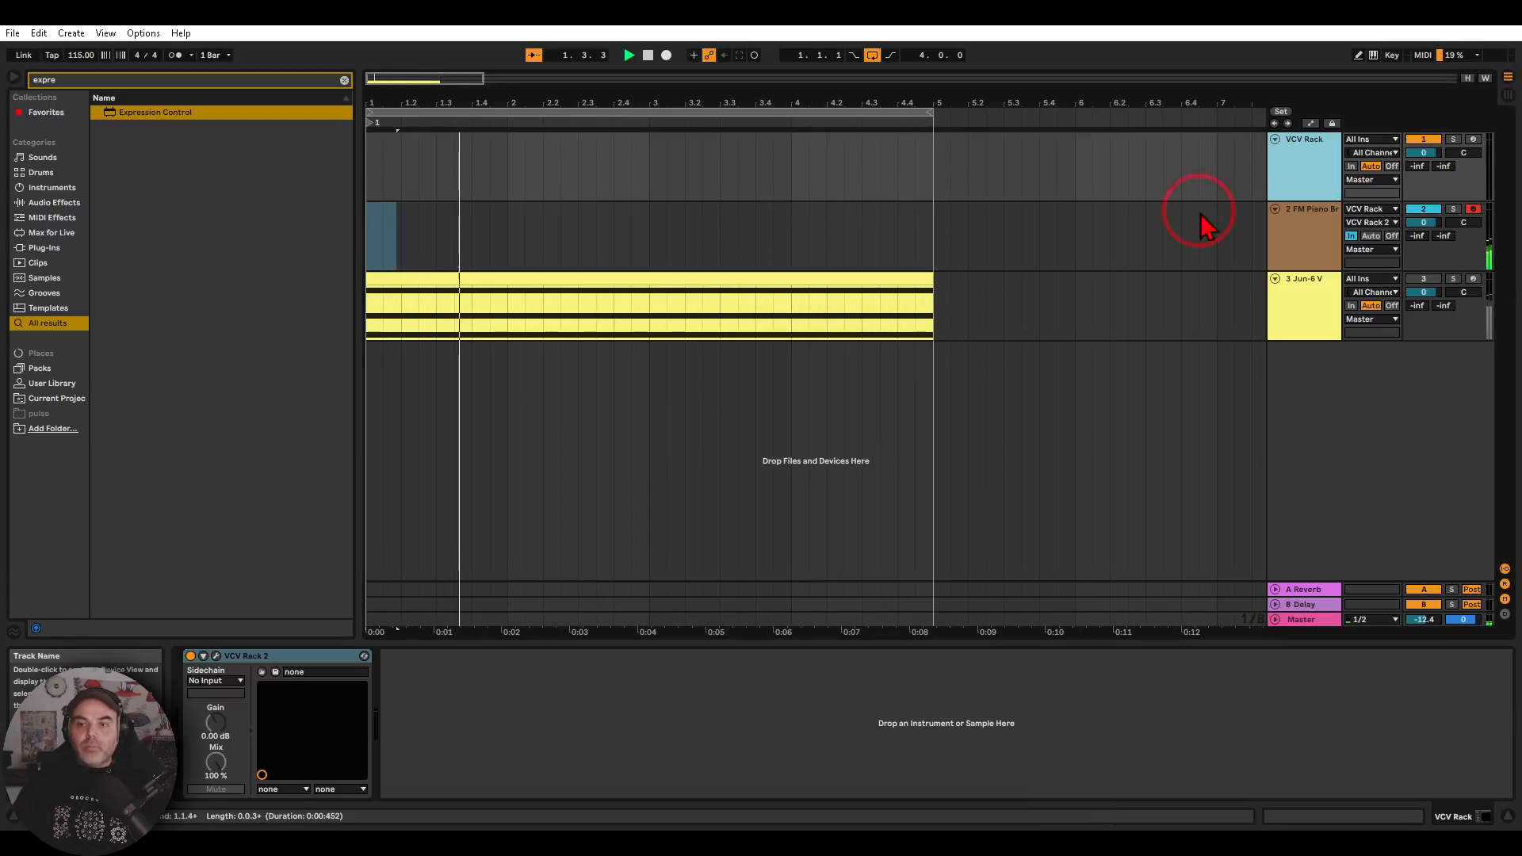
{"action": "left_click", "coordinate": [216, 656]}
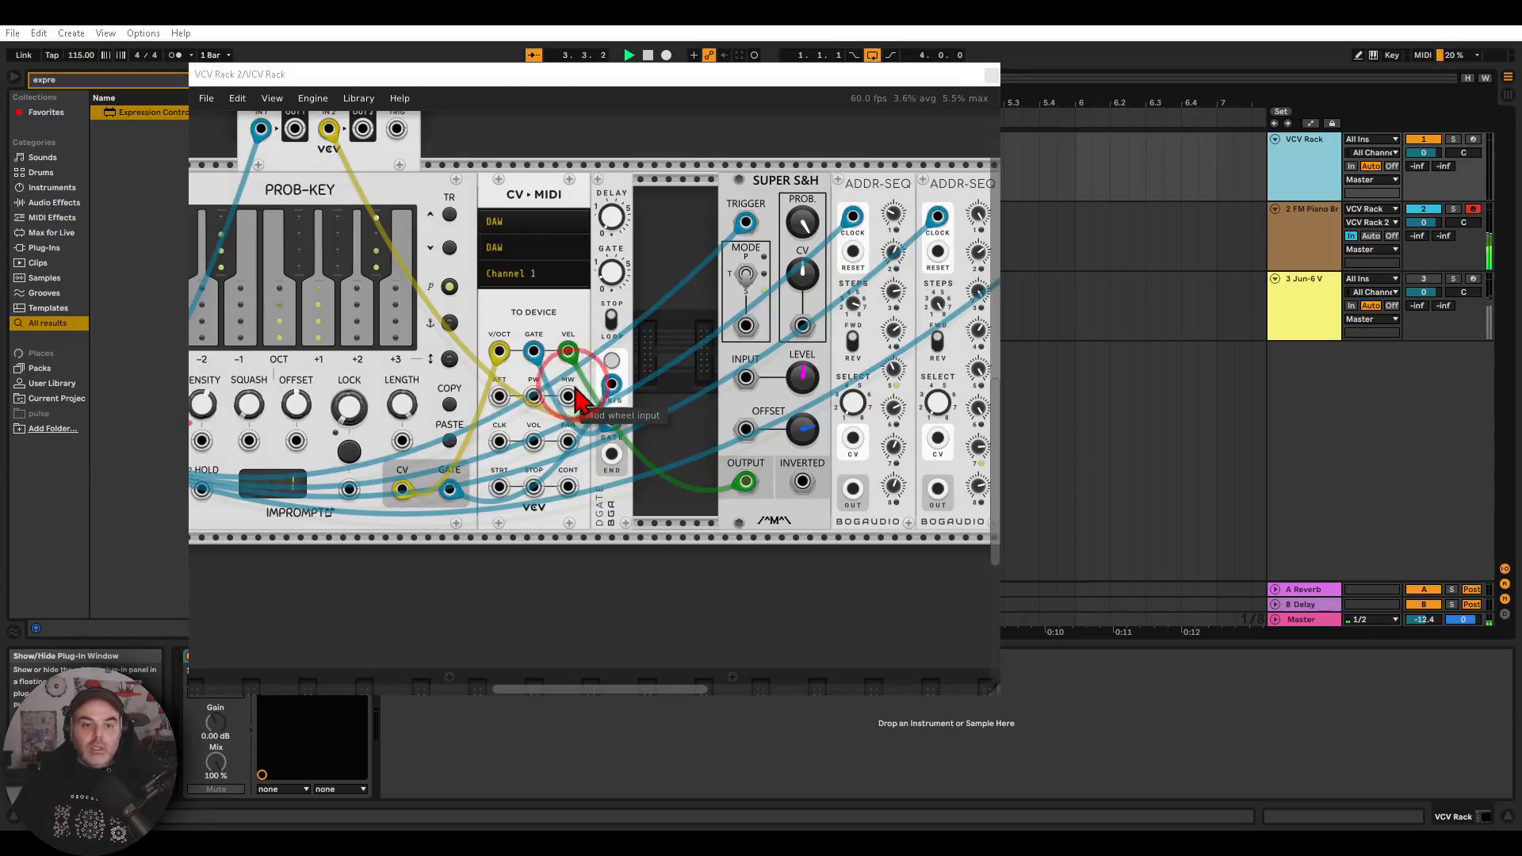
{"action": "mouse_move", "coordinate": [571, 361]}
{"action": "left_mouse_down"}
{"action": "mouse_move", "coordinate": [548, 408]}
{"action": "mouse_move", "coordinate": [593, 371]}
{"action": "left_mouse_up"}
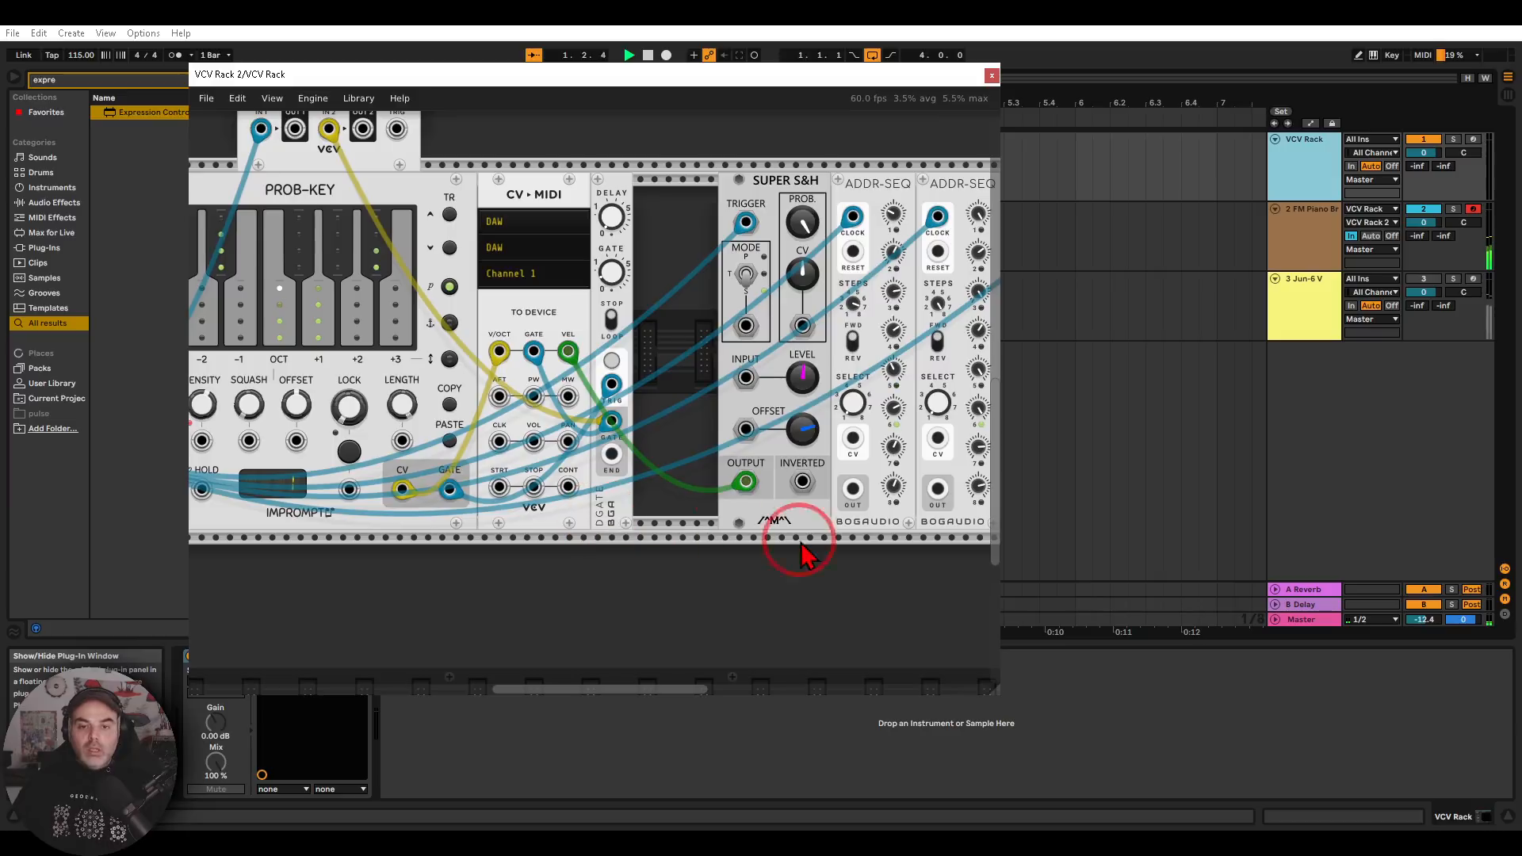
{"action": "right_click", "coordinate": [853, 489]}
{"action": "left_click_drag", "start_coordinate": [879, 564], "coordinate": [569, 398]}
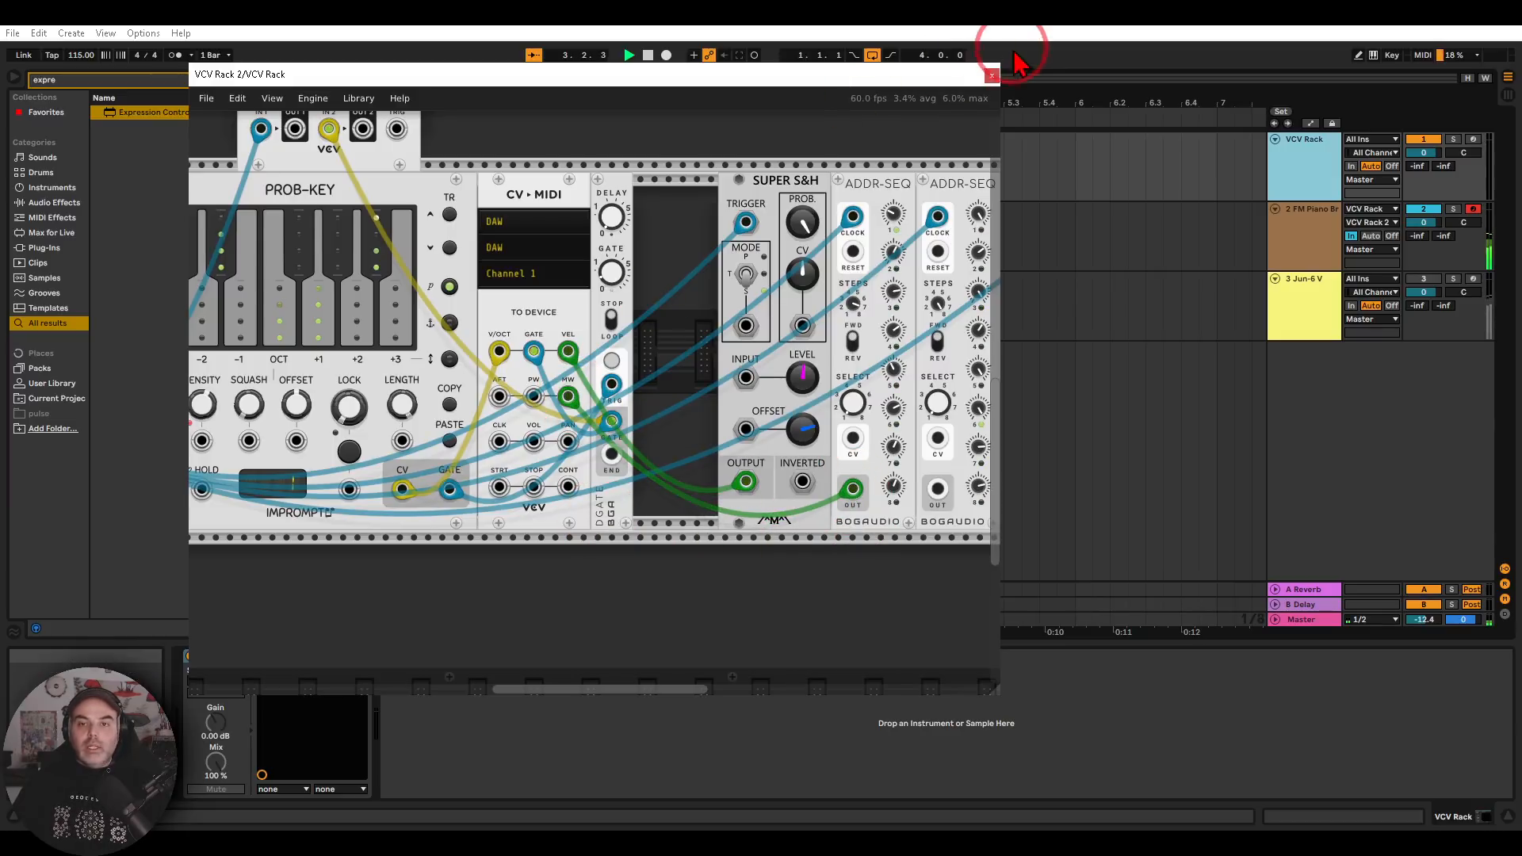
{"action": "left_click", "coordinate": [991, 75]}
Map Expression Control's Modwheel row to the FM Piano Bright envelope's decay
{"action": "left_click", "coordinate": [1295, 246]}
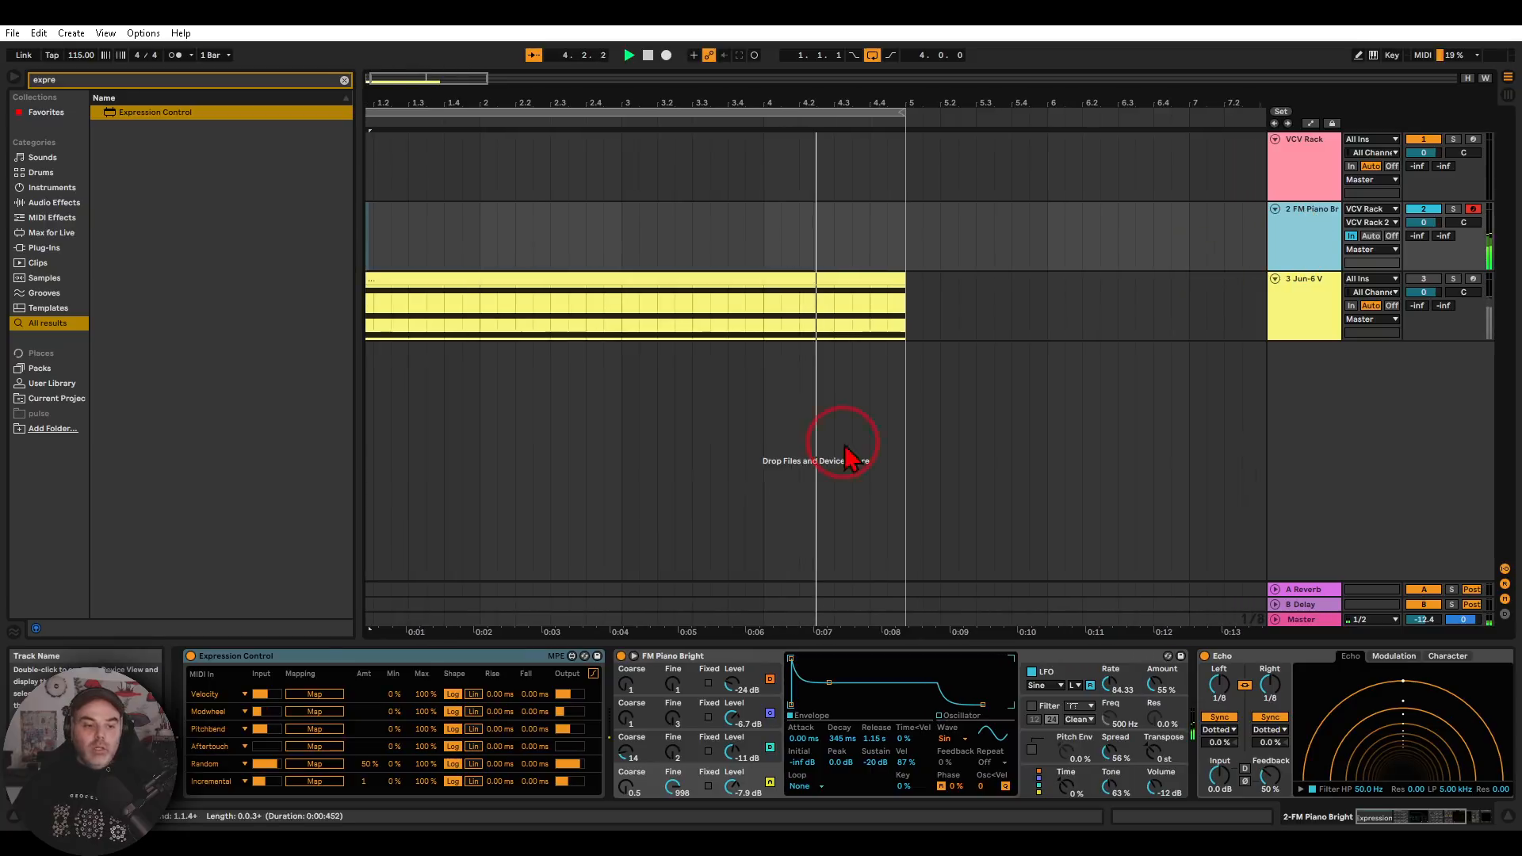
{"action": "left_click_drag", "start_coordinate": [297, 694], "coordinate": [189, 739]}
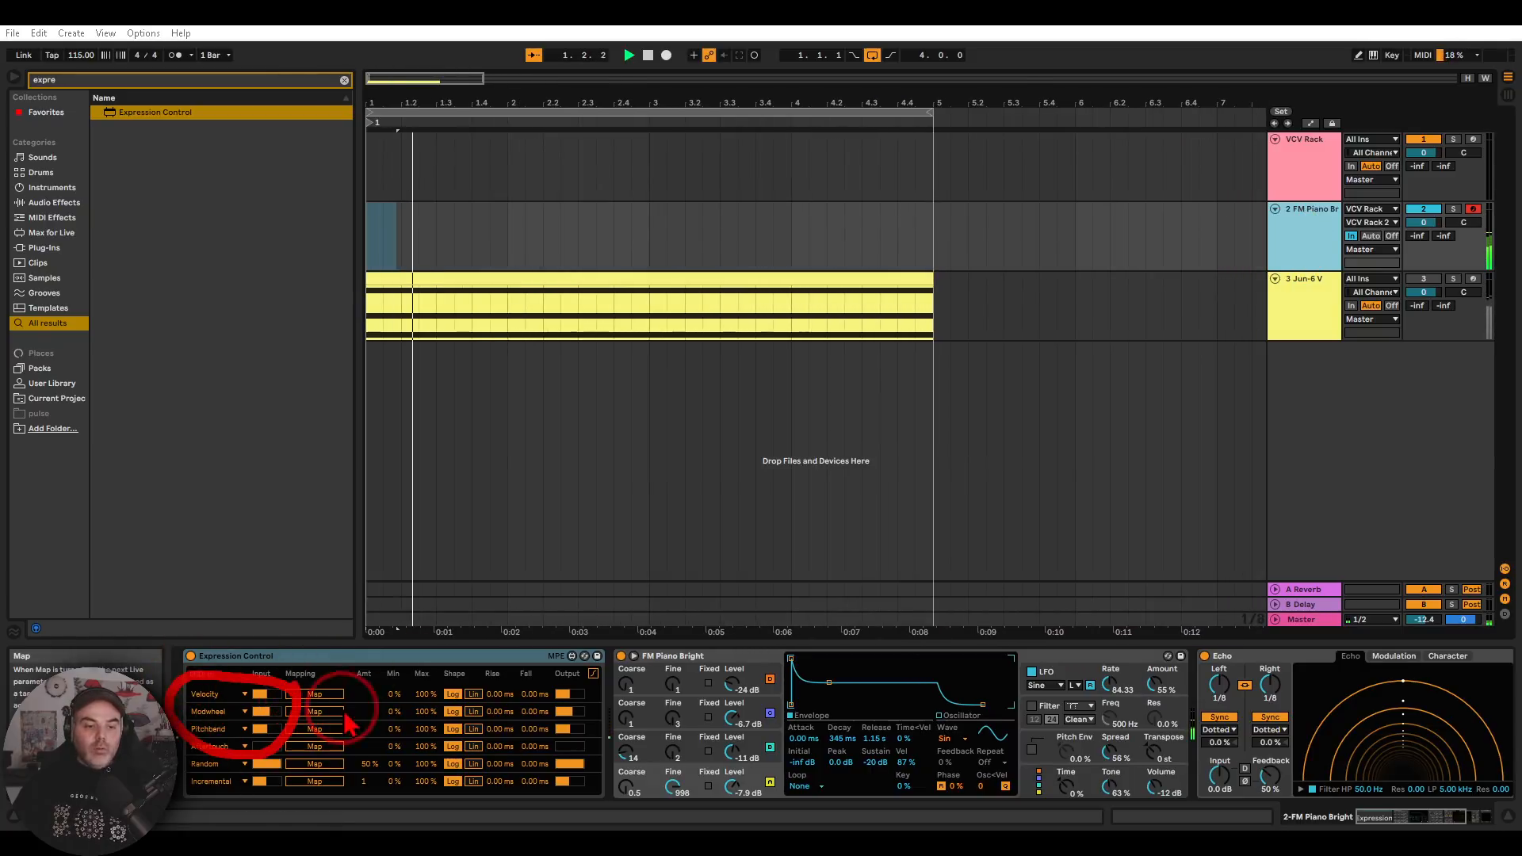
{"action": "left_click", "coordinate": [315, 712]}
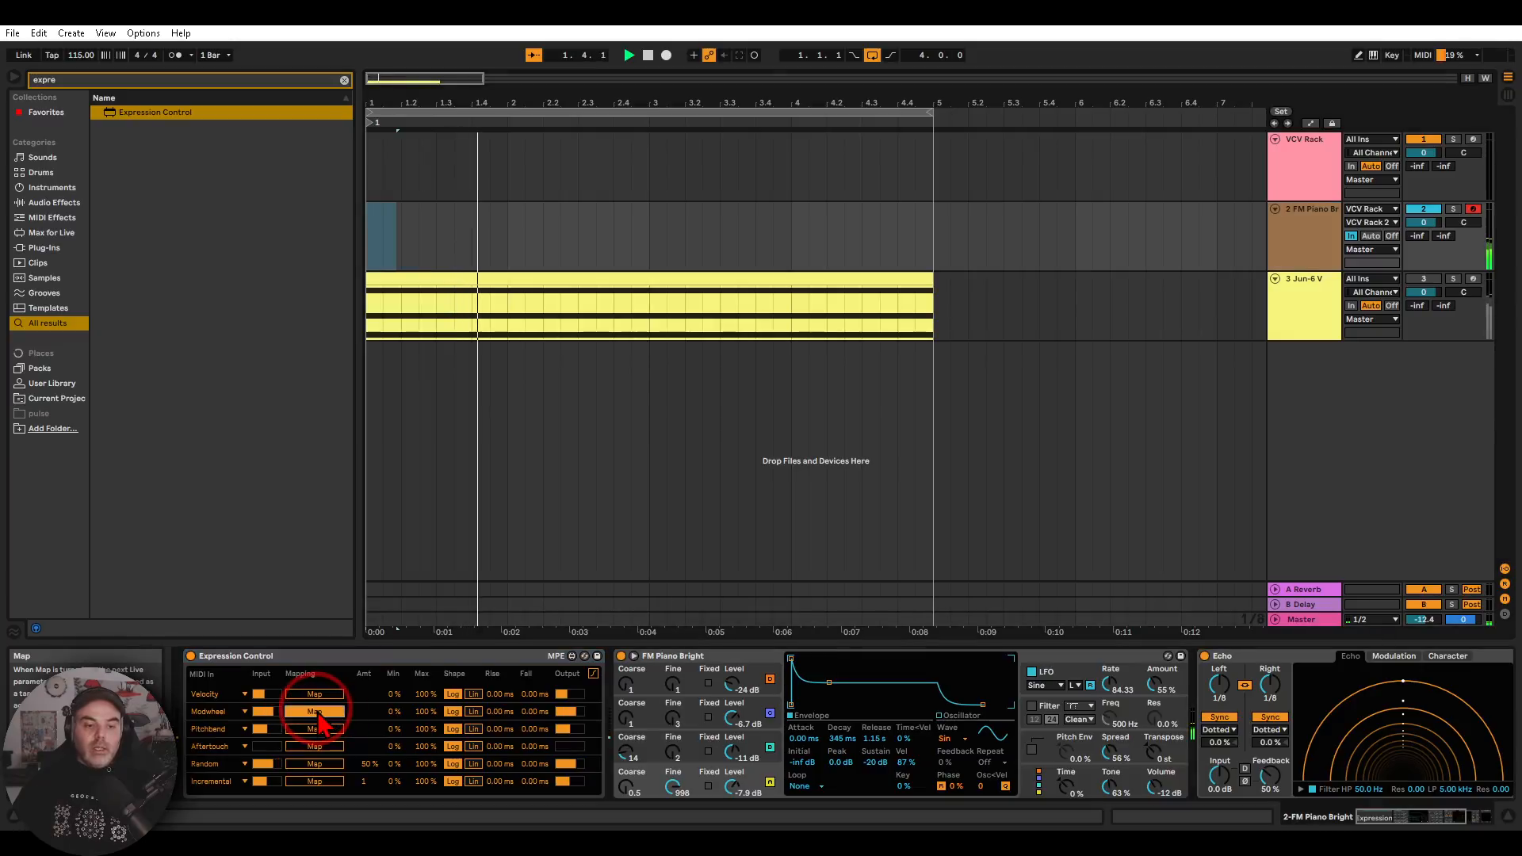
{"action": "left_click", "coordinate": [842, 738]}
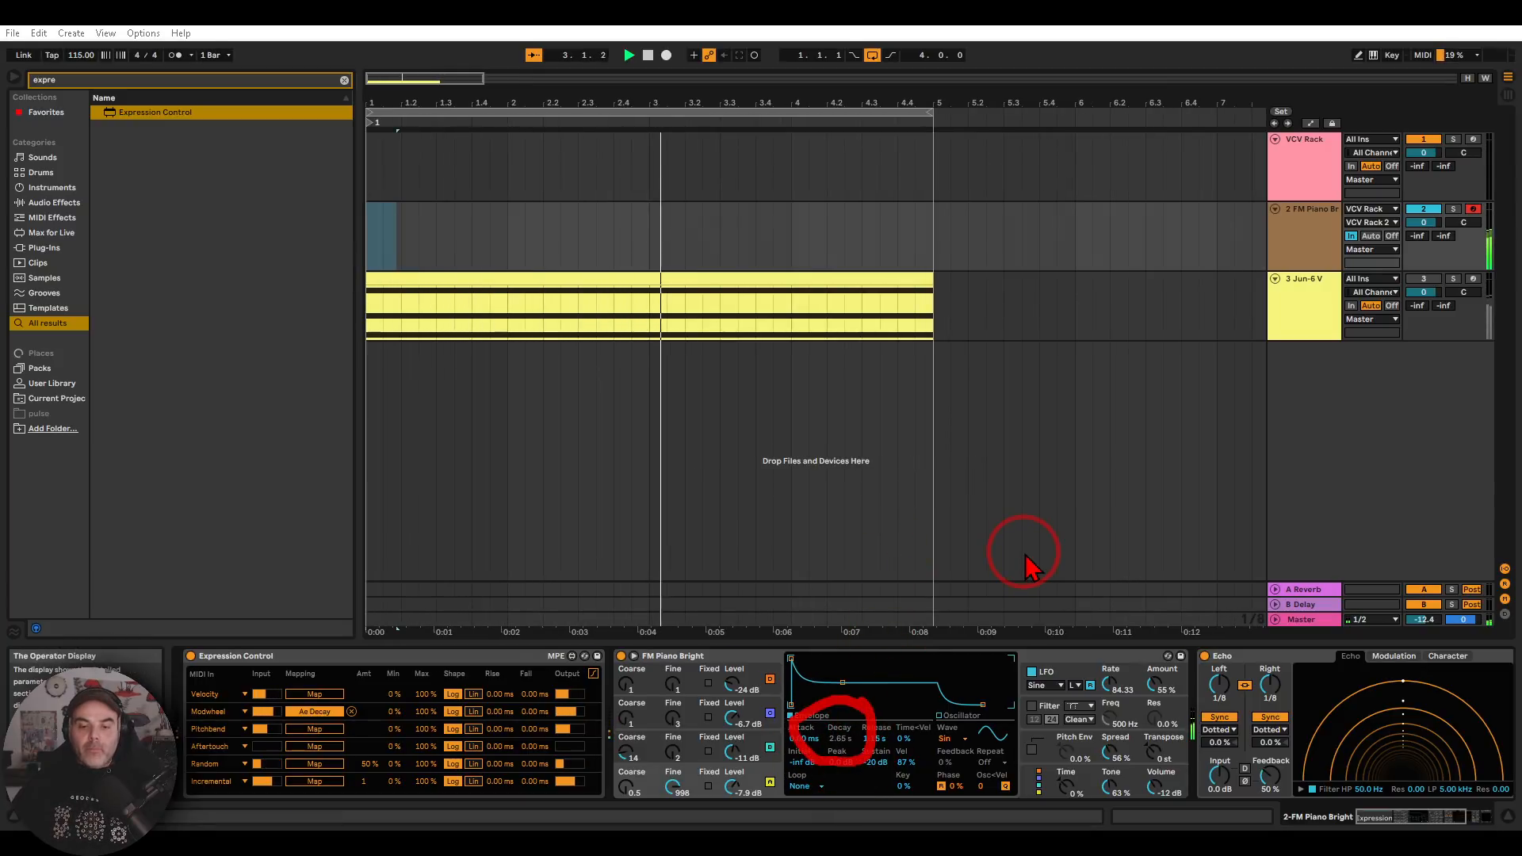
Try different output levels for FM Piano Bright's oscillator B, leaving it at -58 dB
{"action": "left_click_drag", "start_coordinate": [730, 752], "coordinate": [730, 761]}
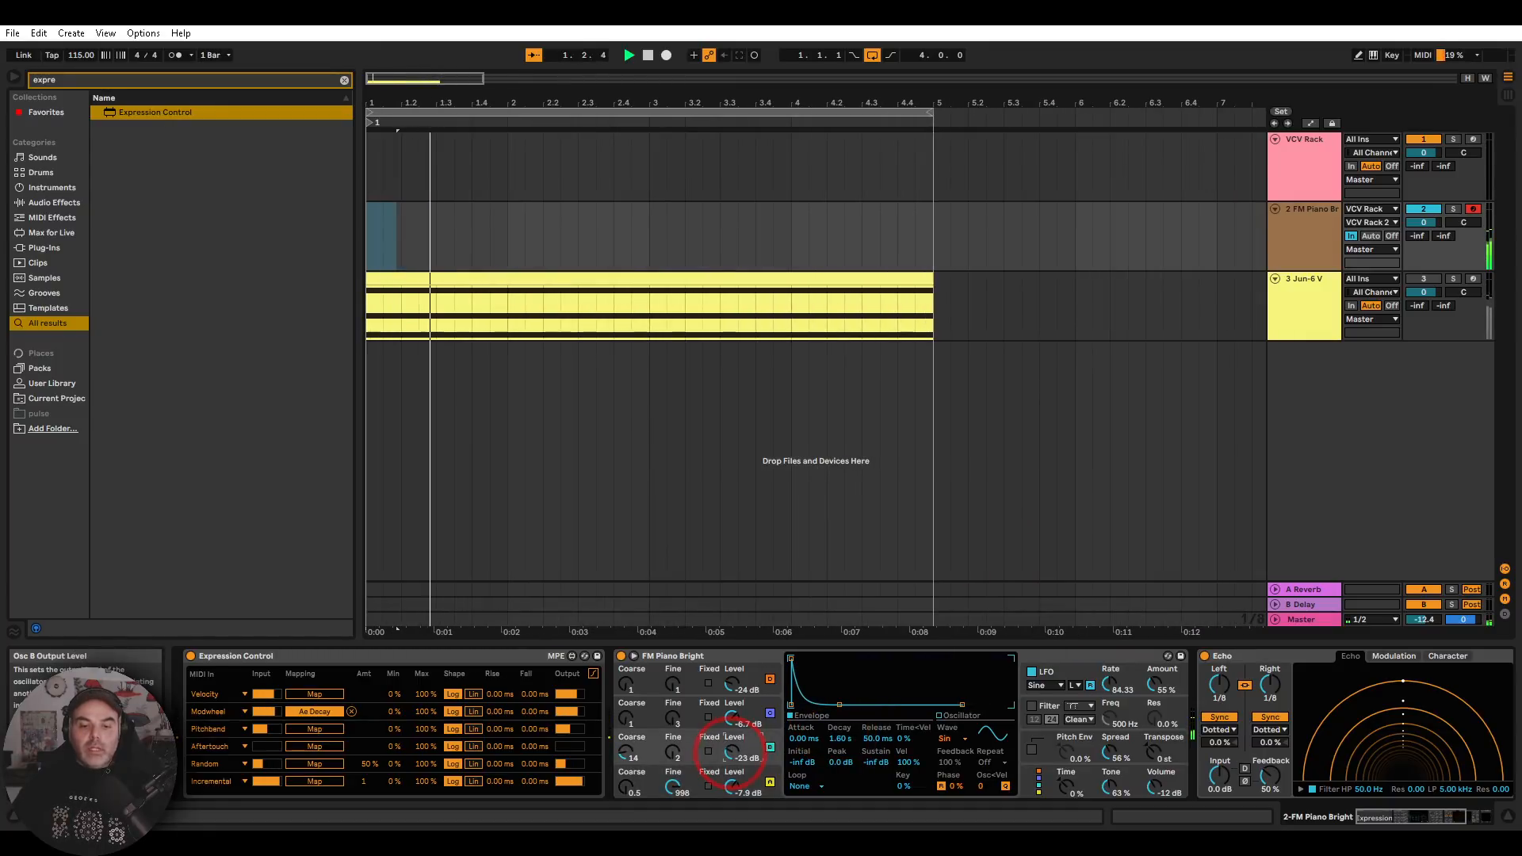
{"action": "left_click_drag", "start_coordinate": [730, 753], "coordinate": [730, 743]}
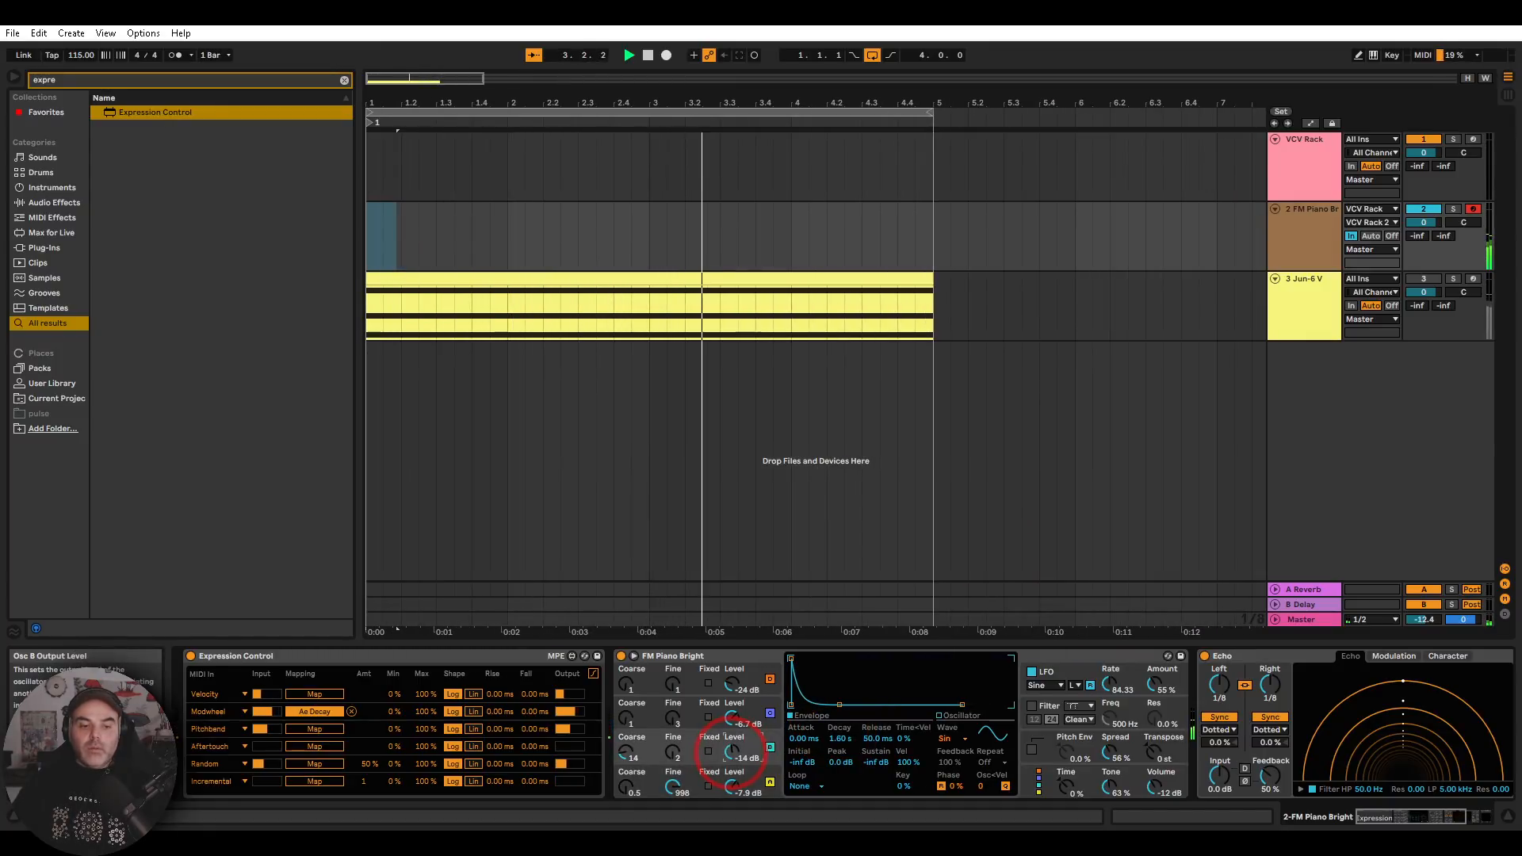
{"action": "left_click_drag", "start_coordinate": [730, 753], "coordinate": [736, 760]}
Add a Bogaudio LLFO module between DGATE and Super S&H in the VCV Rack 2 patch and adjust its frequency
{"action": "left_click", "coordinate": [1301, 169]}
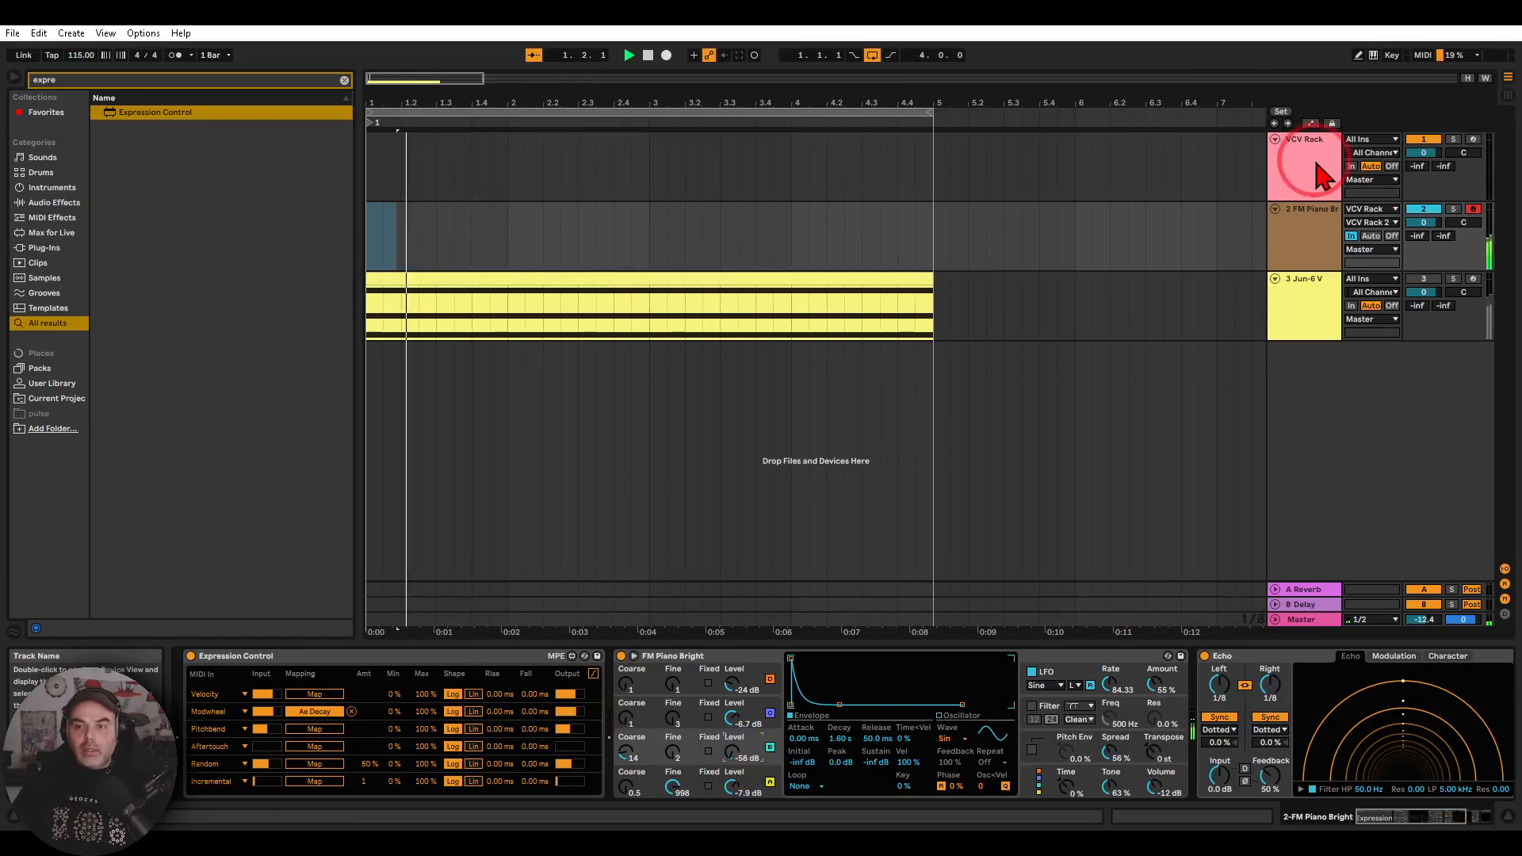
{"action": "left_click", "coordinate": [215, 656]}
{"action": "left_click", "coordinate": [671, 357]}
{"action": "mouse_move", "coordinate": [647, 280]}
{"action": "left_mouse_down"}
{"action": "mouse_move", "coordinate": [666, 232]}
{"action": "mouse_move", "coordinate": [647, 294]}
{"action": "left_mouse_up"}
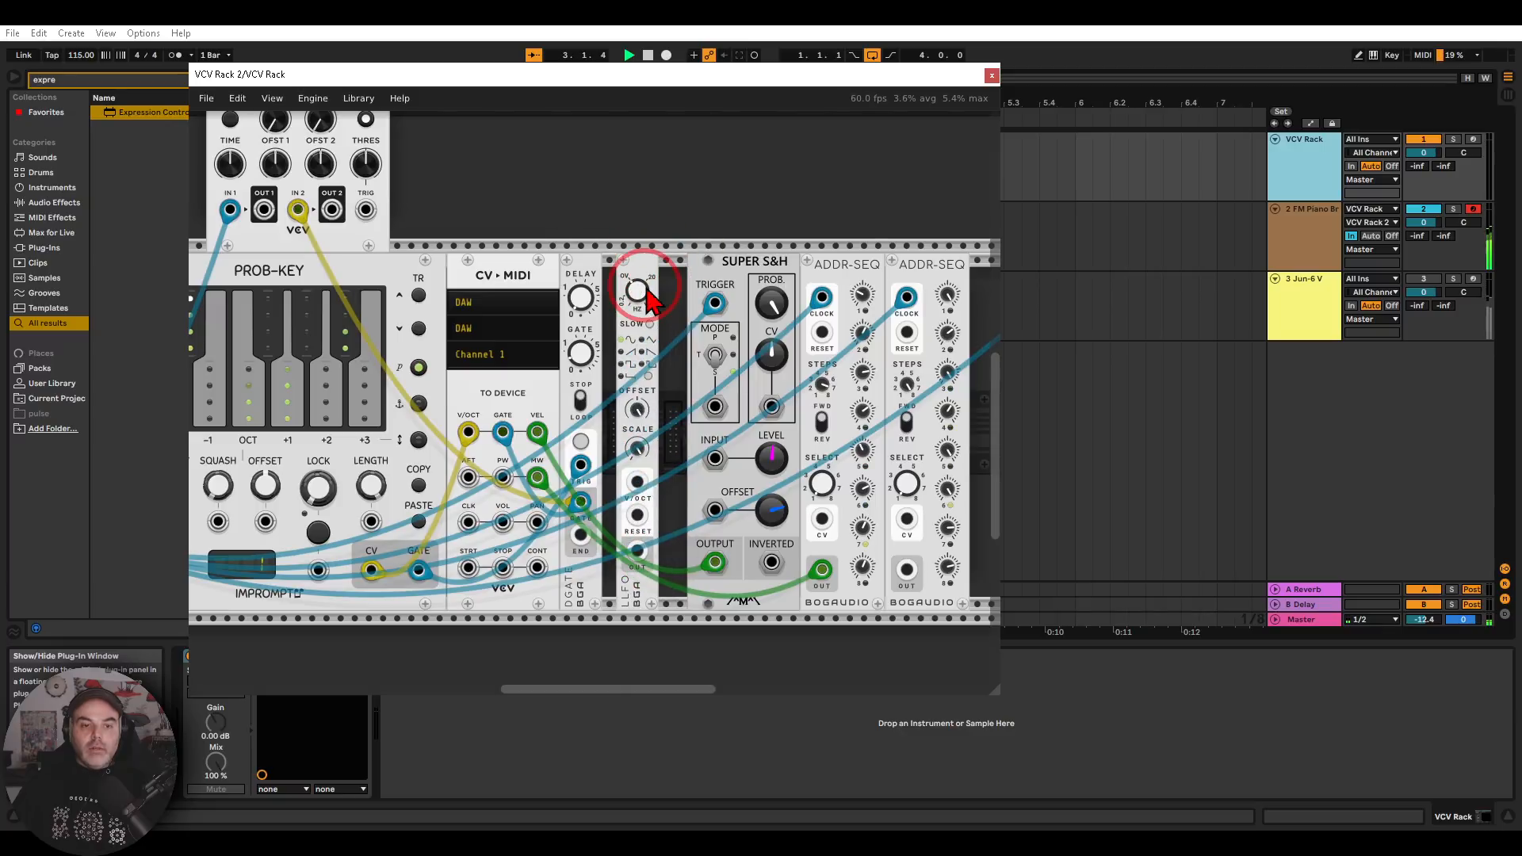
Connect the LLFO output to CV-MIDI's AFT input with a green cable and close the plug-in window
{"action": "right_click", "coordinate": [637, 548]}
{"action": "left_click_drag", "start_coordinate": [658, 614], "coordinate": [469, 477]}
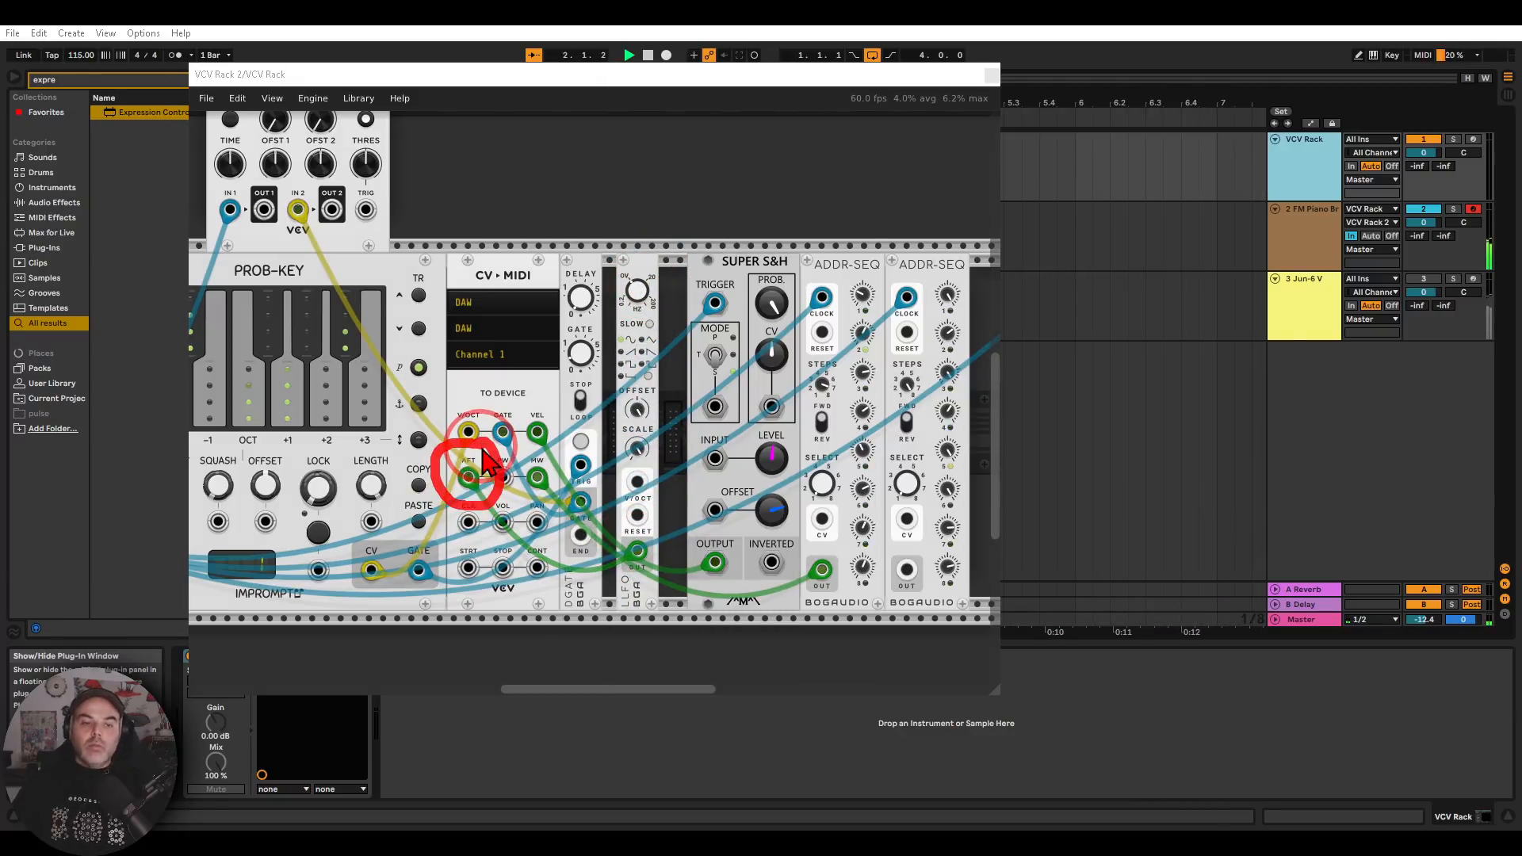
{"action": "left_click", "coordinate": [990, 76]}
Map Expression Control's Aftertouch row to FM Piano Bright's oscillator B level
{"action": "left_click", "coordinate": [1300, 238]}
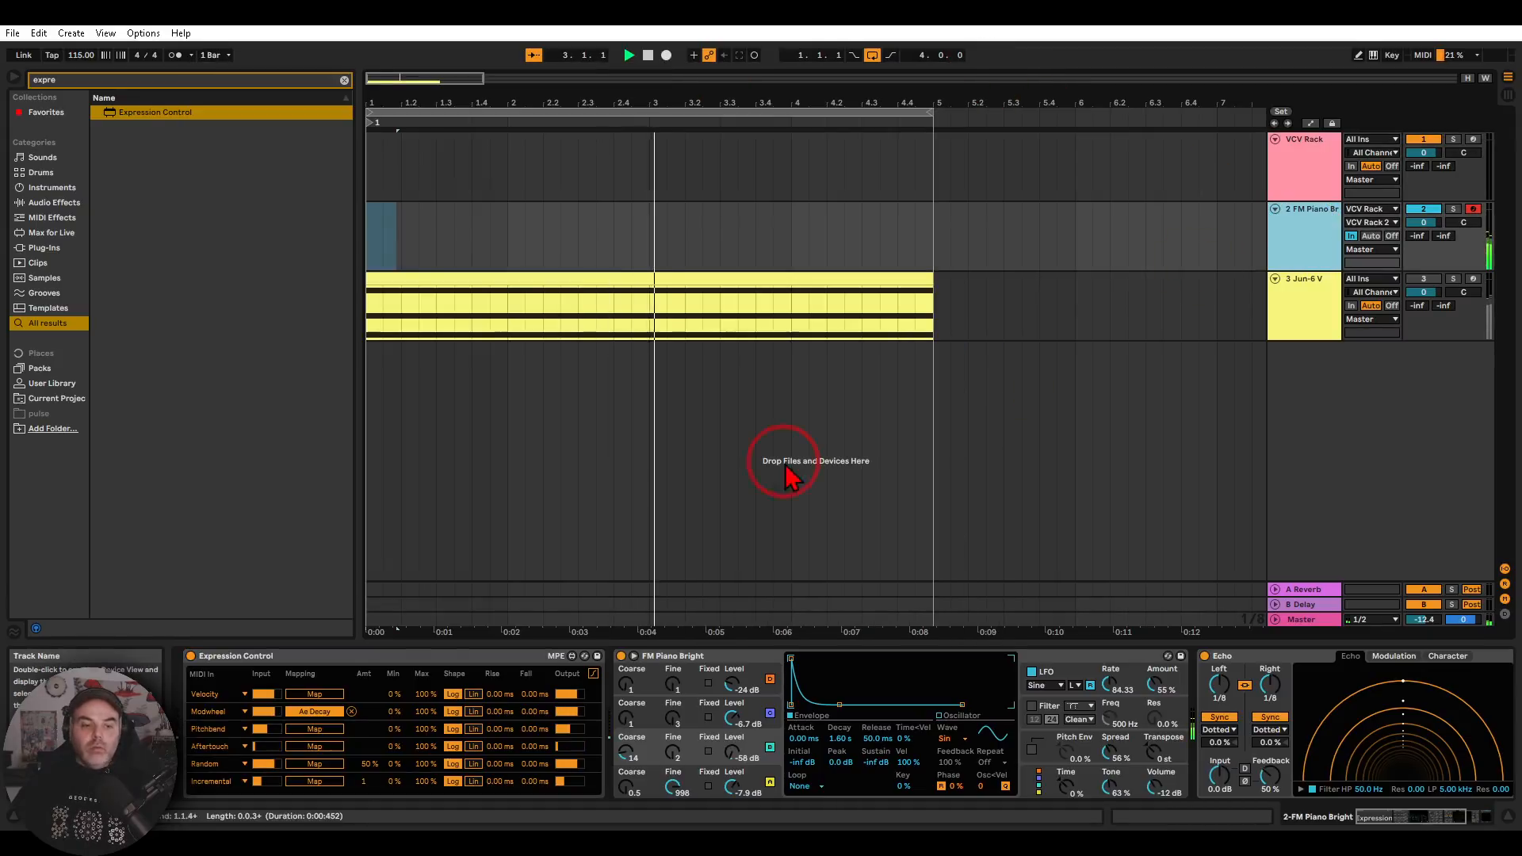
{"action": "left_click", "coordinate": [314, 747]}
{"action": "left_click", "coordinate": [753, 760]}
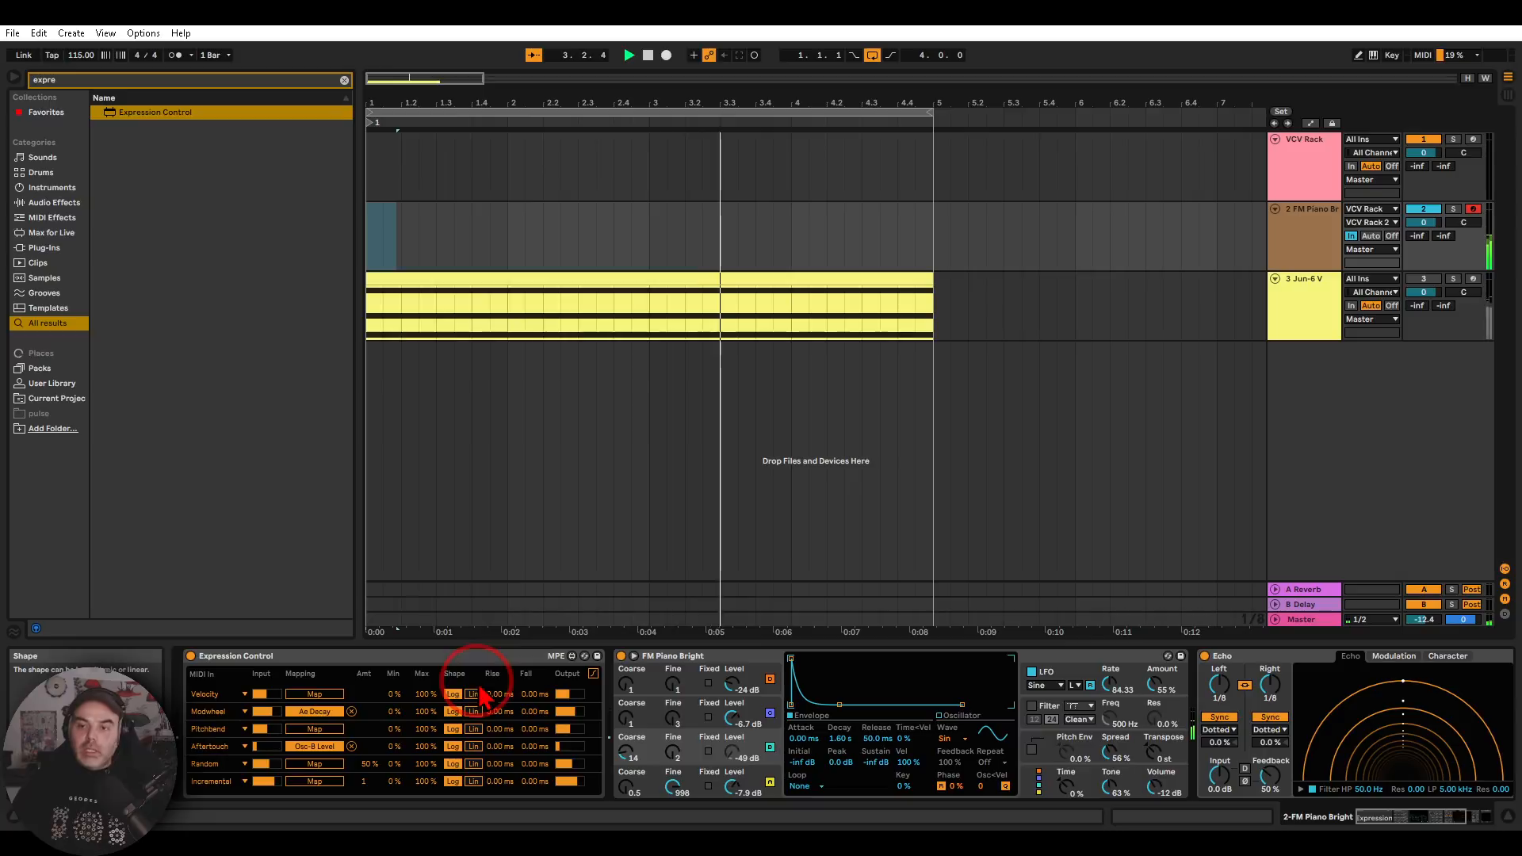
Open and close the Jun-6 V synth's window with its MIDI settings and activate the Jun-6 V track
{"action": "left_click", "coordinate": [1297, 323]}
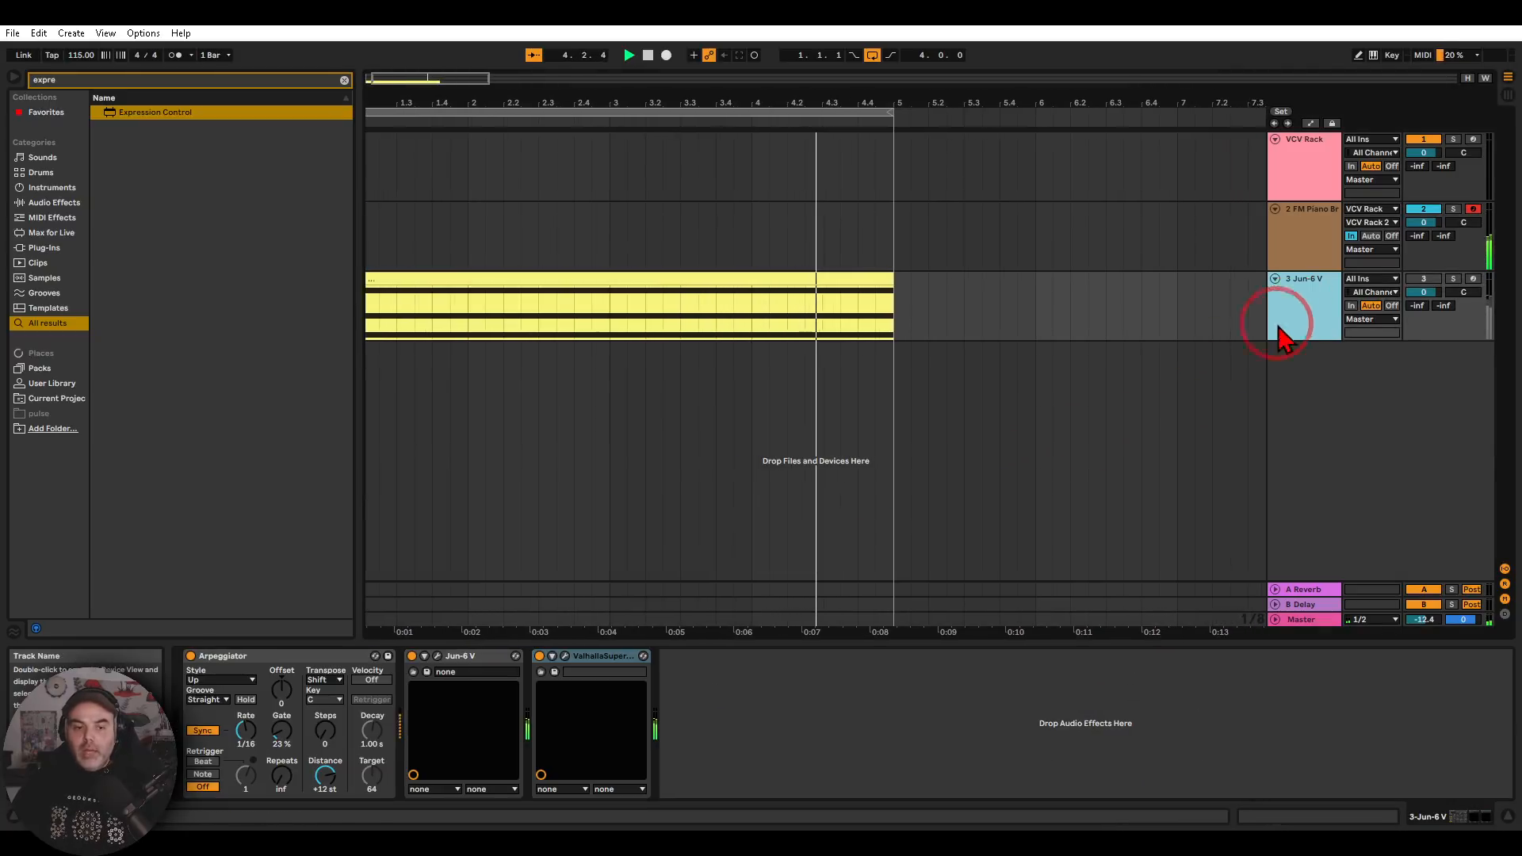
{"action": "left_click", "coordinate": [437, 657]}
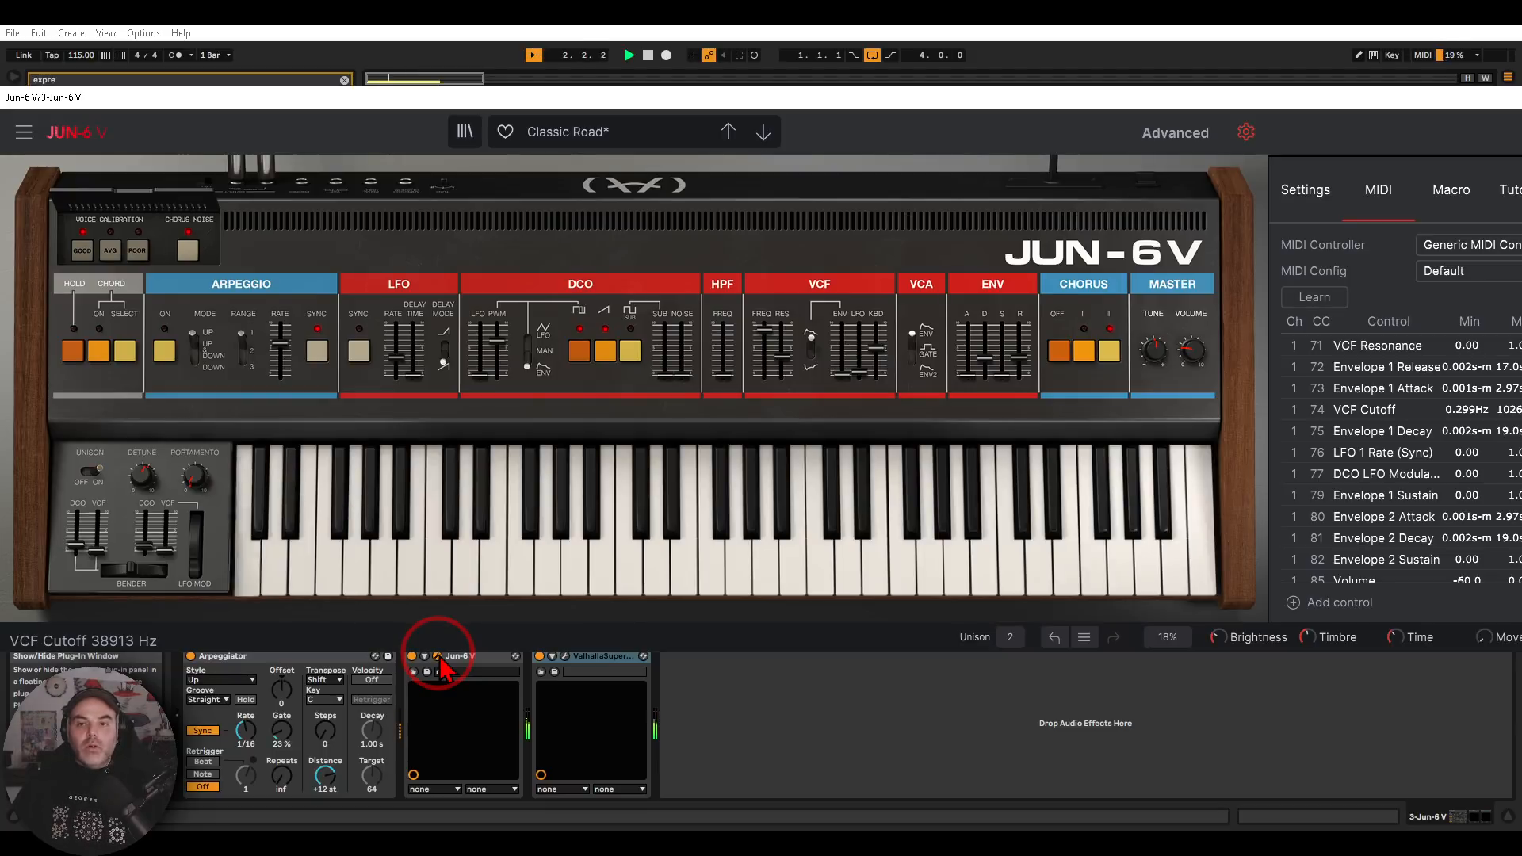
{"action": "left_click", "coordinate": [1245, 134]}
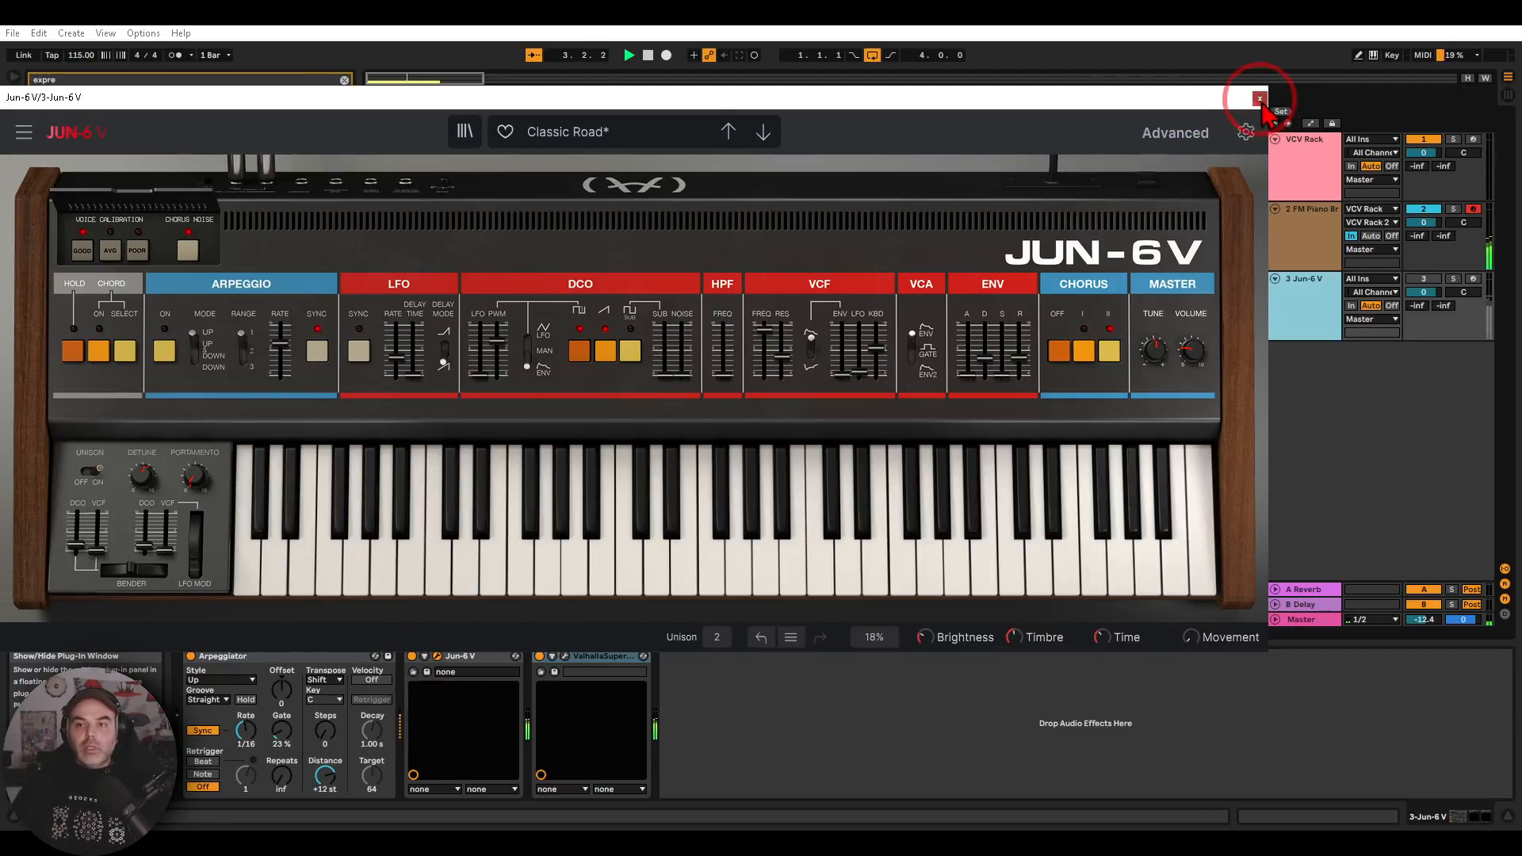
{"action": "left_click", "coordinate": [1259, 98]}
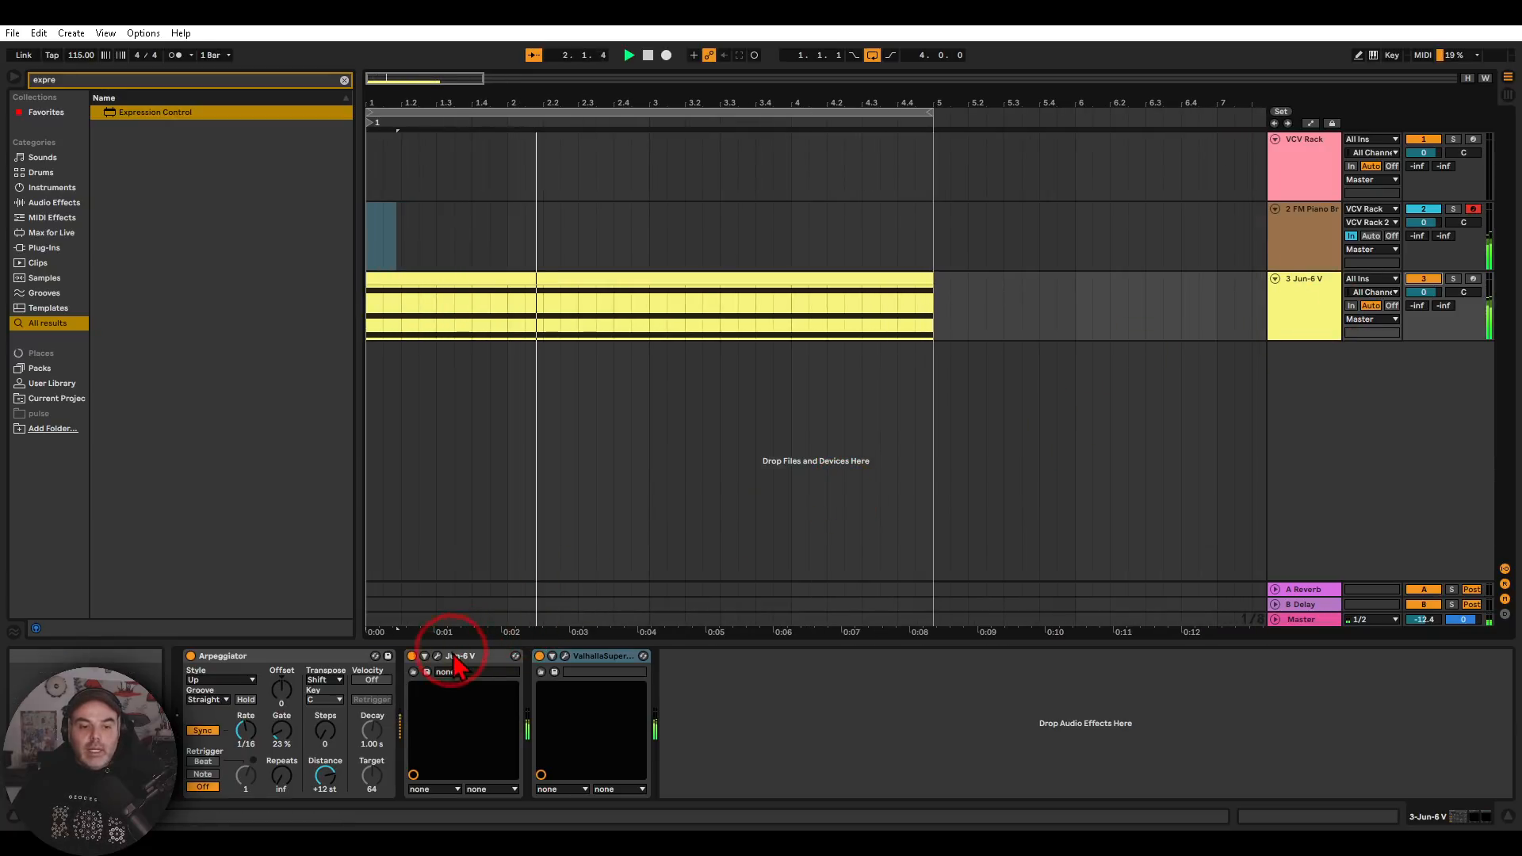
Reopen Jun-6 V, examine the CC number assigned to VCF Cutoff in its MIDI settings, and close the window
{"action": "left_click", "coordinate": [437, 656]}
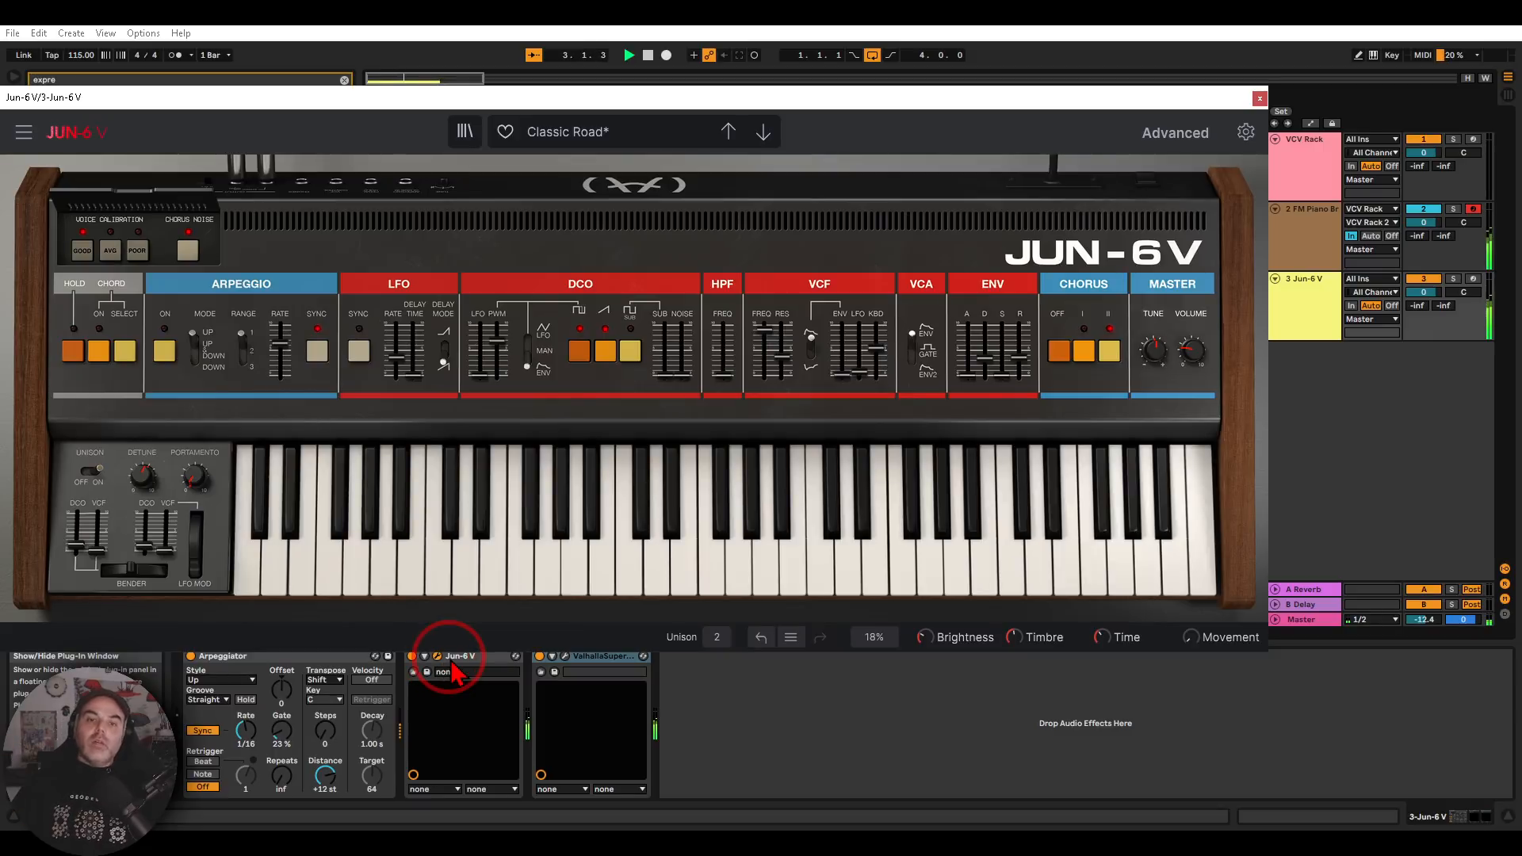
{"action": "mouse_move", "coordinate": [758, 342]}
{"action": "left_mouse_down"}
{"action": "mouse_move", "coordinate": [763, 377]}
{"action": "mouse_move", "coordinate": [727, 431]}
{"action": "mouse_move", "coordinate": [714, 373]}
{"action": "mouse_move", "coordinate": [706, 421]}
{"action": "mouse_move", "coordinate": [704, 404]}
{"action": "mouse_move", "coordinate": [770, 365]}
{"action": "left_mouse_up"}
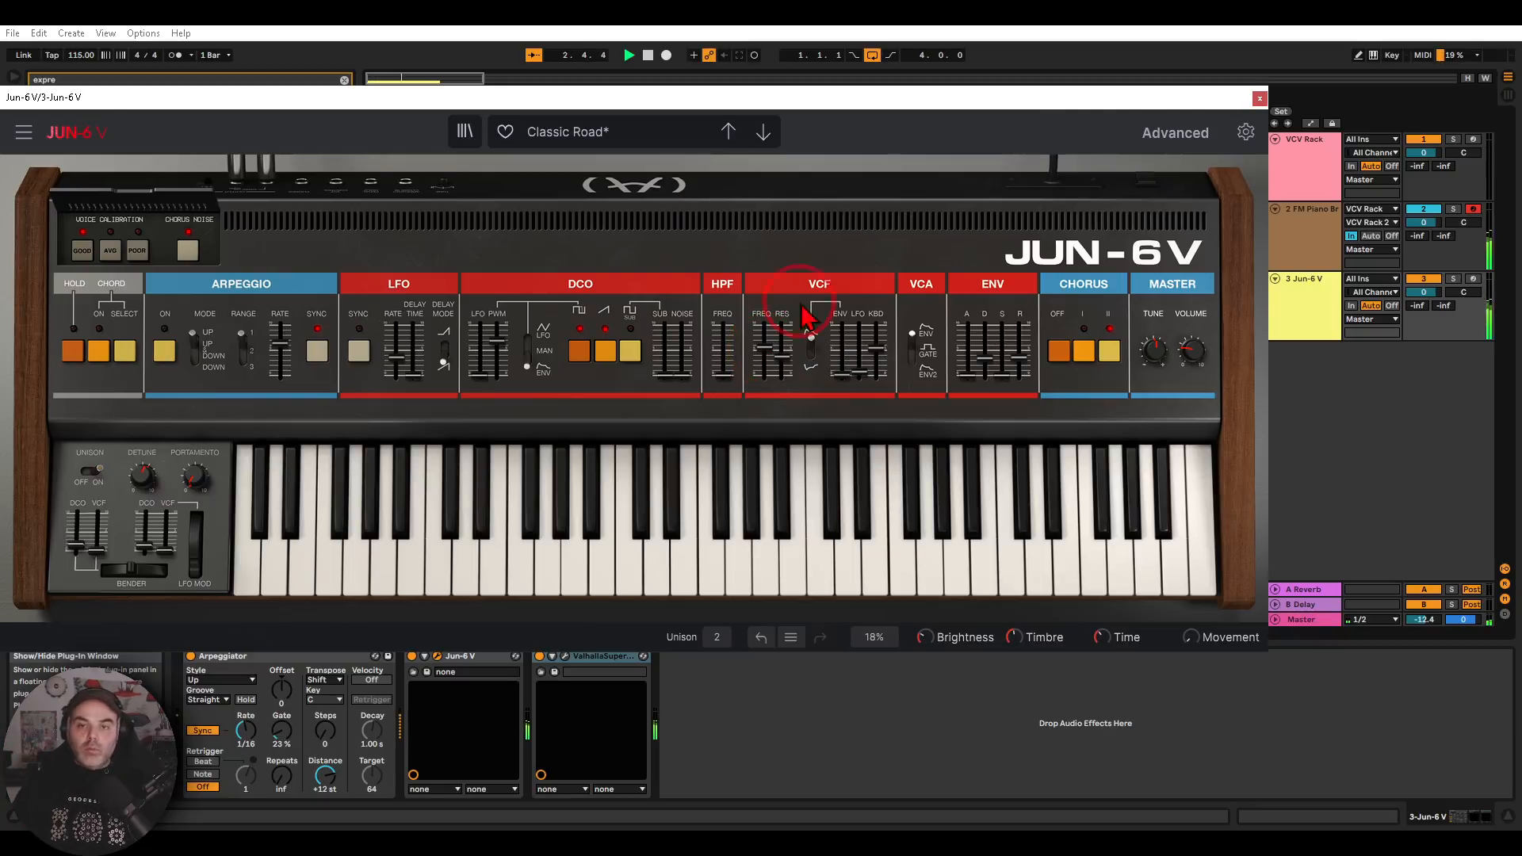
{"action": "left_click_drag", "start_coordinate": [1074, 99], "coordinate": [862, 110]}
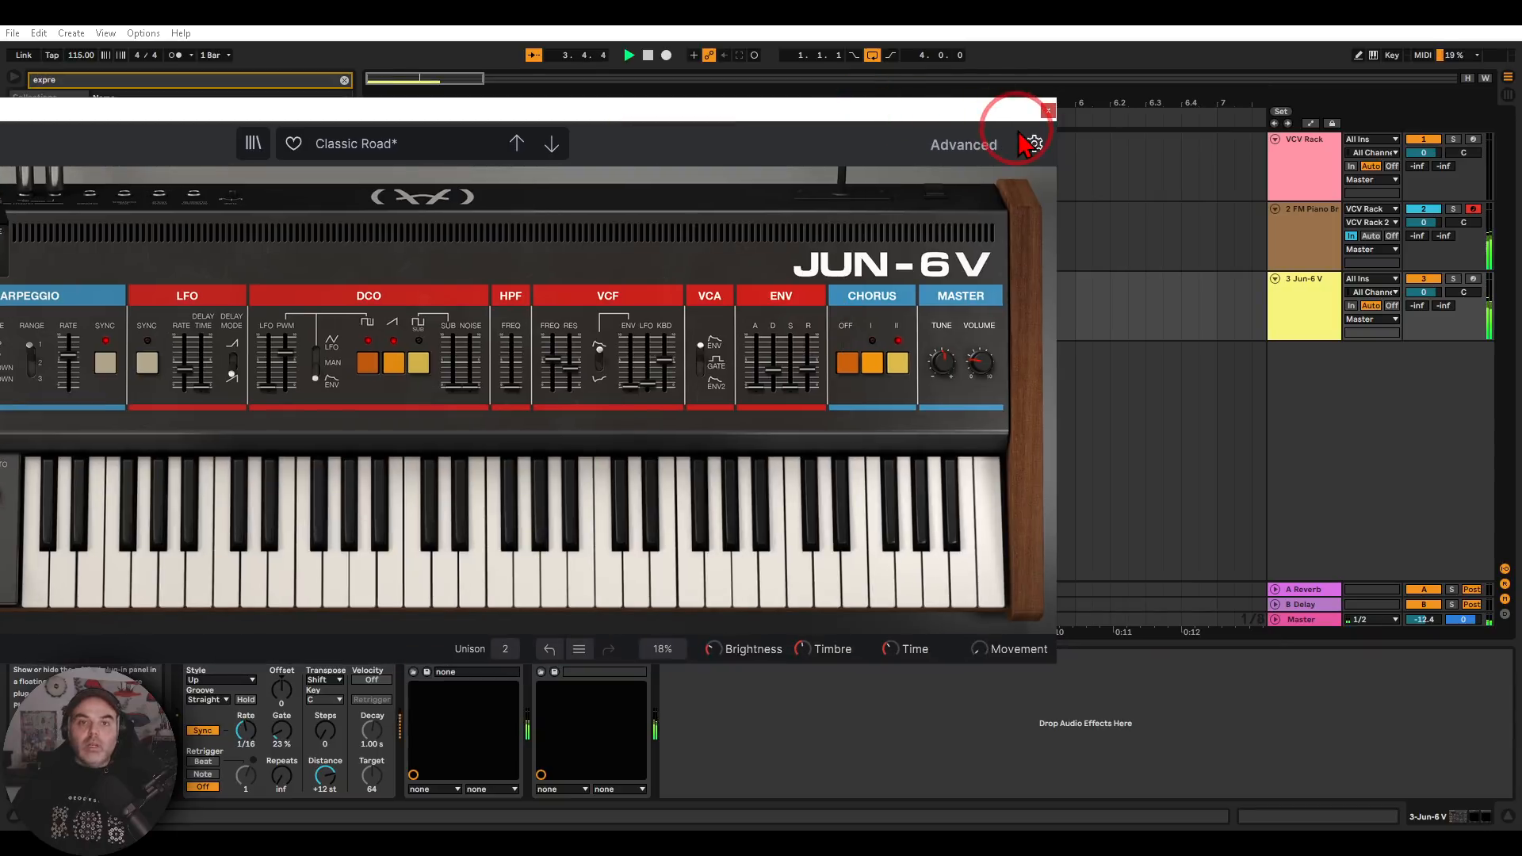
{"action": "left_click", "coordinate": [1032, 144]}
{"action": "left_click", "coordinate": [1166, 202]}
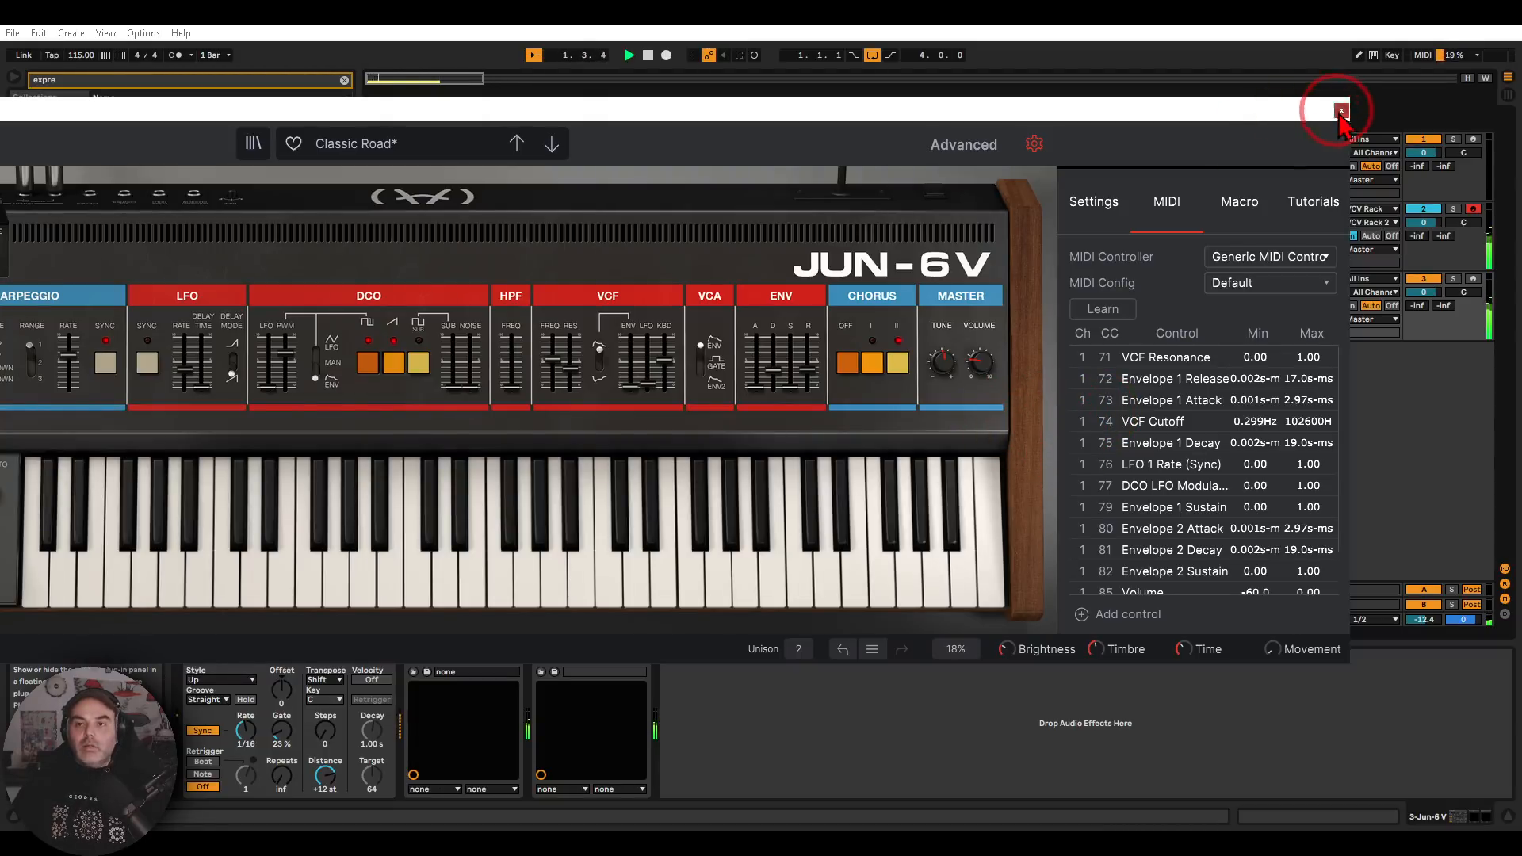
{"action": "left_click", "coordinate": [1341, 110]}
Open the VCV Rack track's plug-in and disconnect the green cable between the rightmost Super S&H's output and CV-MIDI CC
{"action": "left_click", "coordinate": [1304, 155]}
{"action": "left_click", "coordinate": [216, 655]}
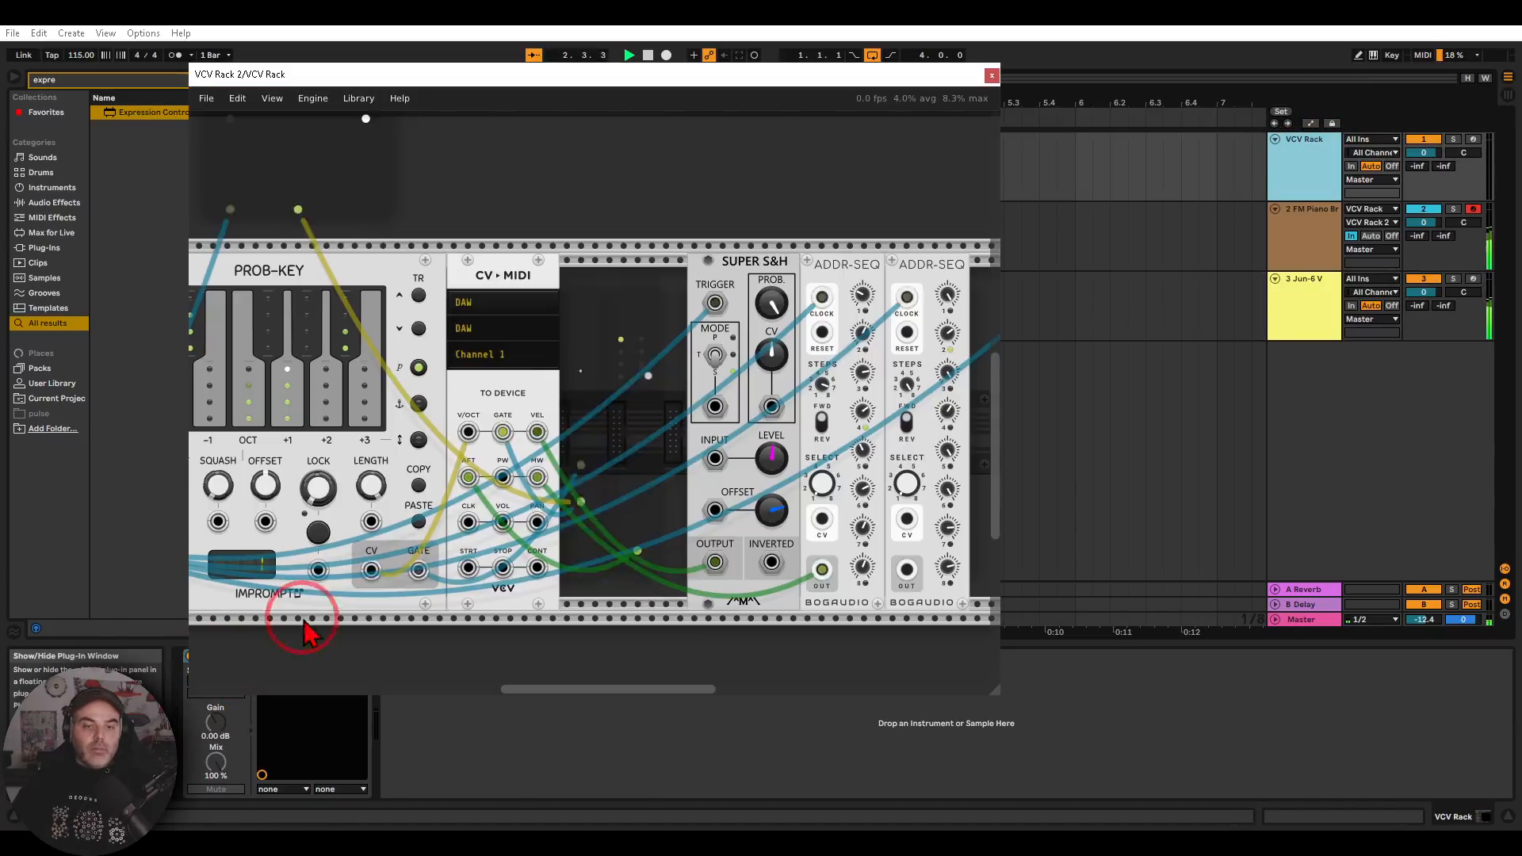
{"action": "left_click_drag", "start_coordinate": [445, 467], "coordinate": [283, 465]}
{"action": "mouse_move", "coordinate": [764, 235]}
{"action": "left_mouse_down"}
{"action": "mouse_move", "coordinate": [586, 293]}
{"action": "mouse_move", "coordinate": [774, 330]}
{"action": "mouse_move", "coordinate": [772, 238]}
{"action": "left_mouse_up"}
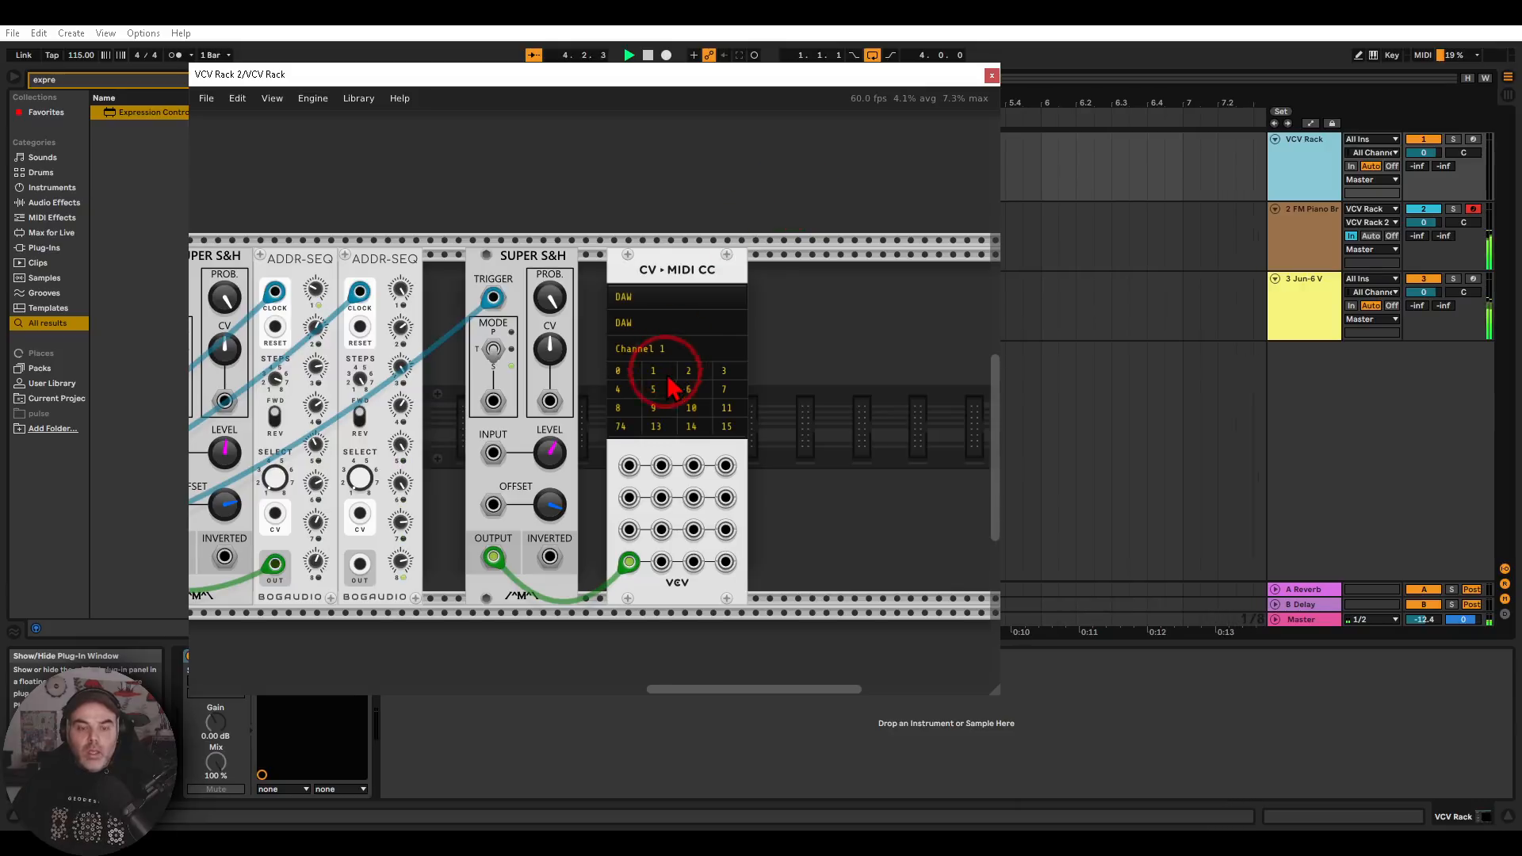
{"action": "left_click_drag", "start_coordinate": [628, 562], "coordinate": [610, 622]}
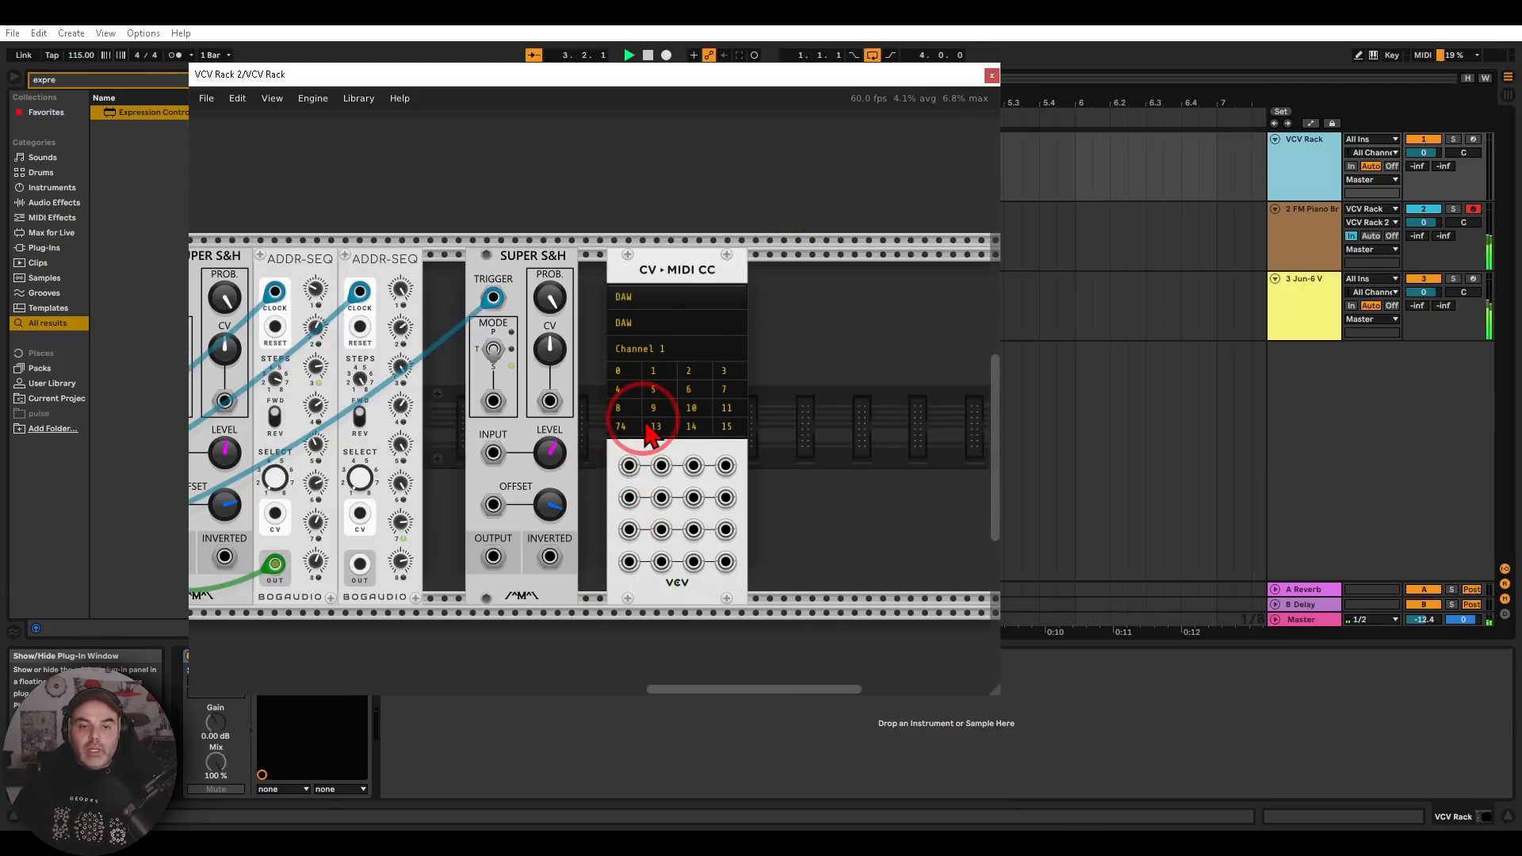
Set CV-MIDI CC's first slot to 74 and connect Super S&H's output to its first input with a green cable, closing the plug-in
{"action": "scroll", "coordinate": [646, 438], "scroll_direction": "up", "scroll_amount": 3}
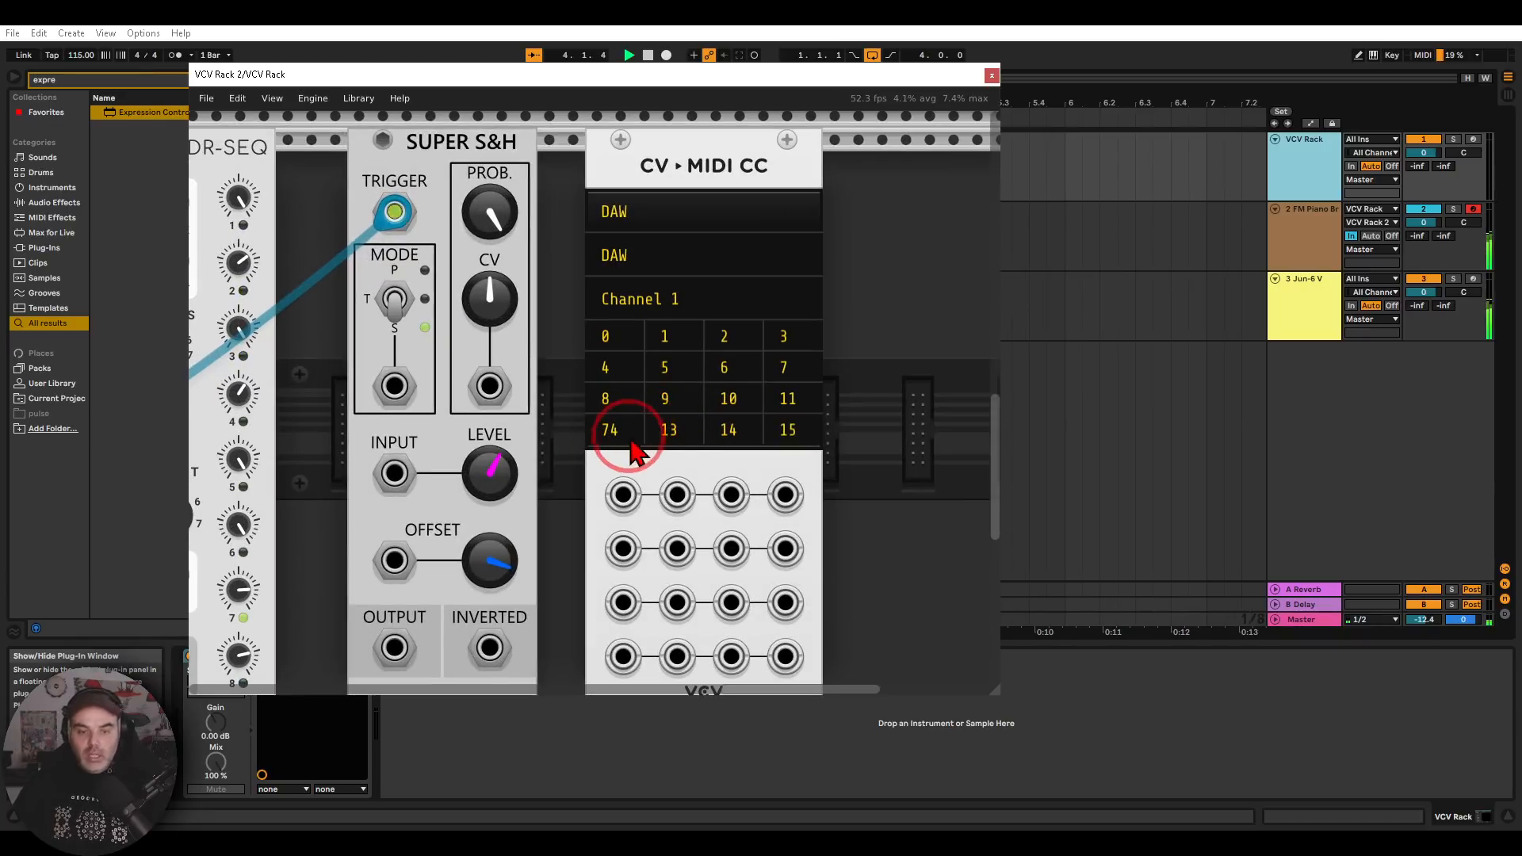
{"action": "left_click", "coordinate": [622, 340]}
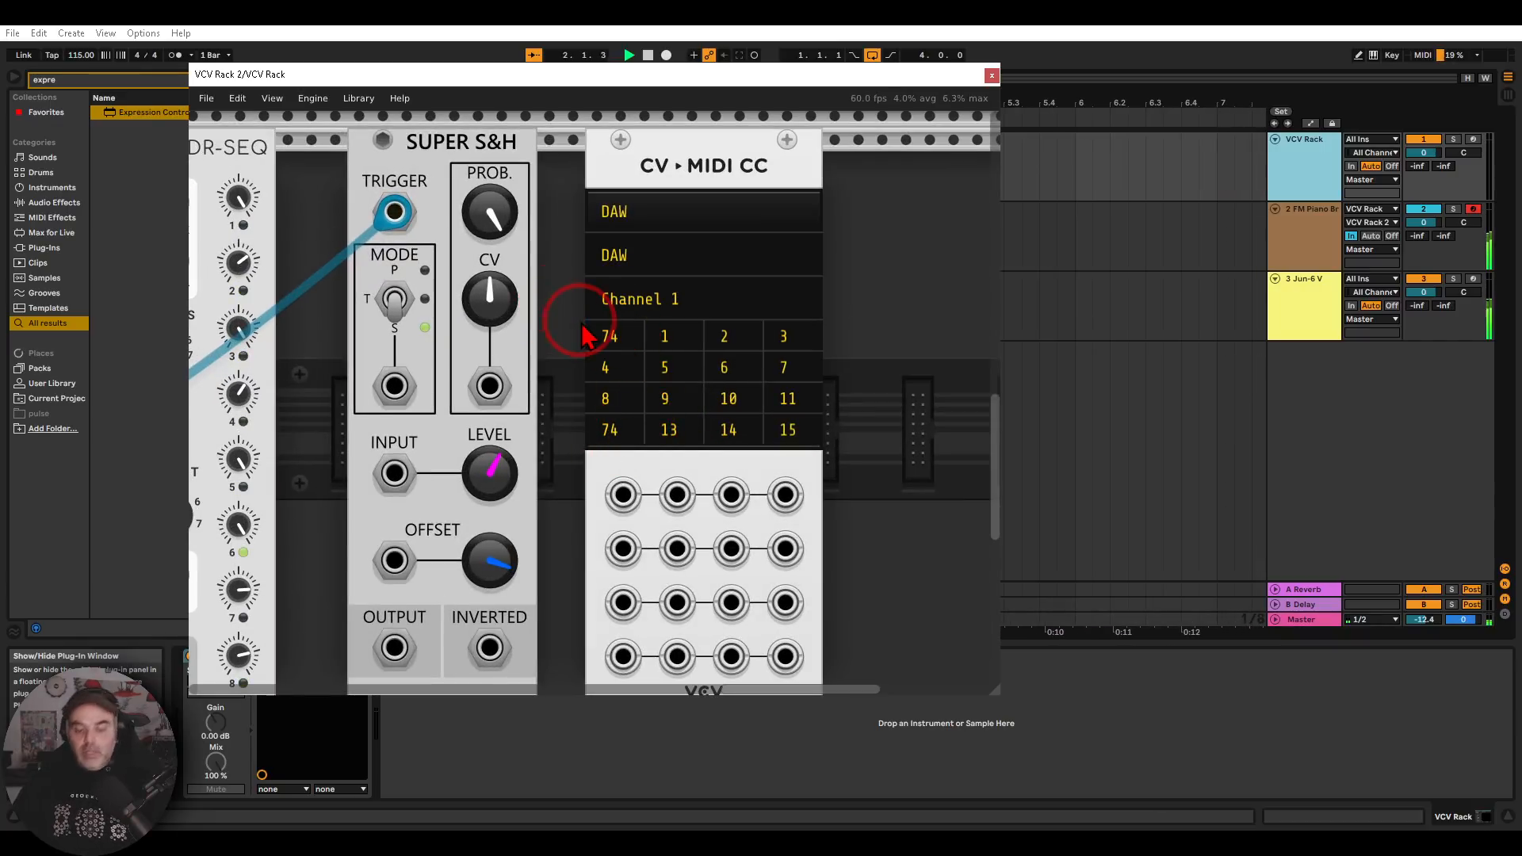
{"action": "mouse_move", "coordinate": [636, 319]}
{"action": "left_mouse_down"}
{"action": "mouse_move", "coordinate": [574, 340]}
{"action": "mouse_move", "coordinate": [633, 318]}
{"action": "mouse_move", "coordinate": [551, 387]}
{"action": "mouse_move", "coordinate": [596, 450]}
{"action": "mouse_move", "coordinate": [578, 508]}
{"action": "mouse_move", "coordinate": [573, 494]}
{"action": "left_mouse_up"}
{"action": "right_click", "coordinate": [379, 595]}
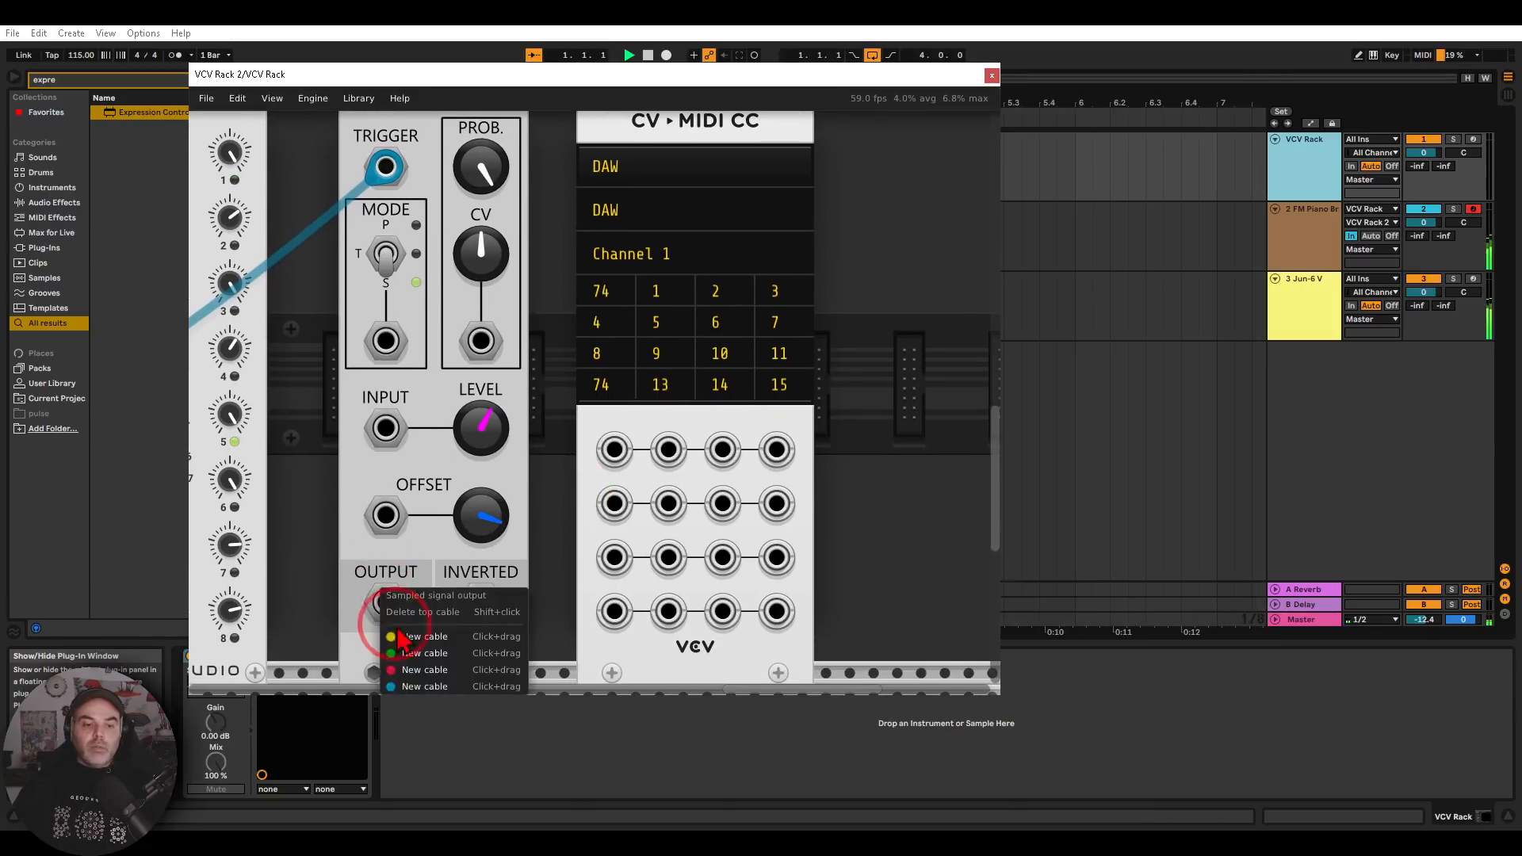
{"action": "left_click_drag", "start_coordinate": [403, 653], "coordinate": [617, 454]}
{"action": "left_click", "coordinate": [992, 75]}
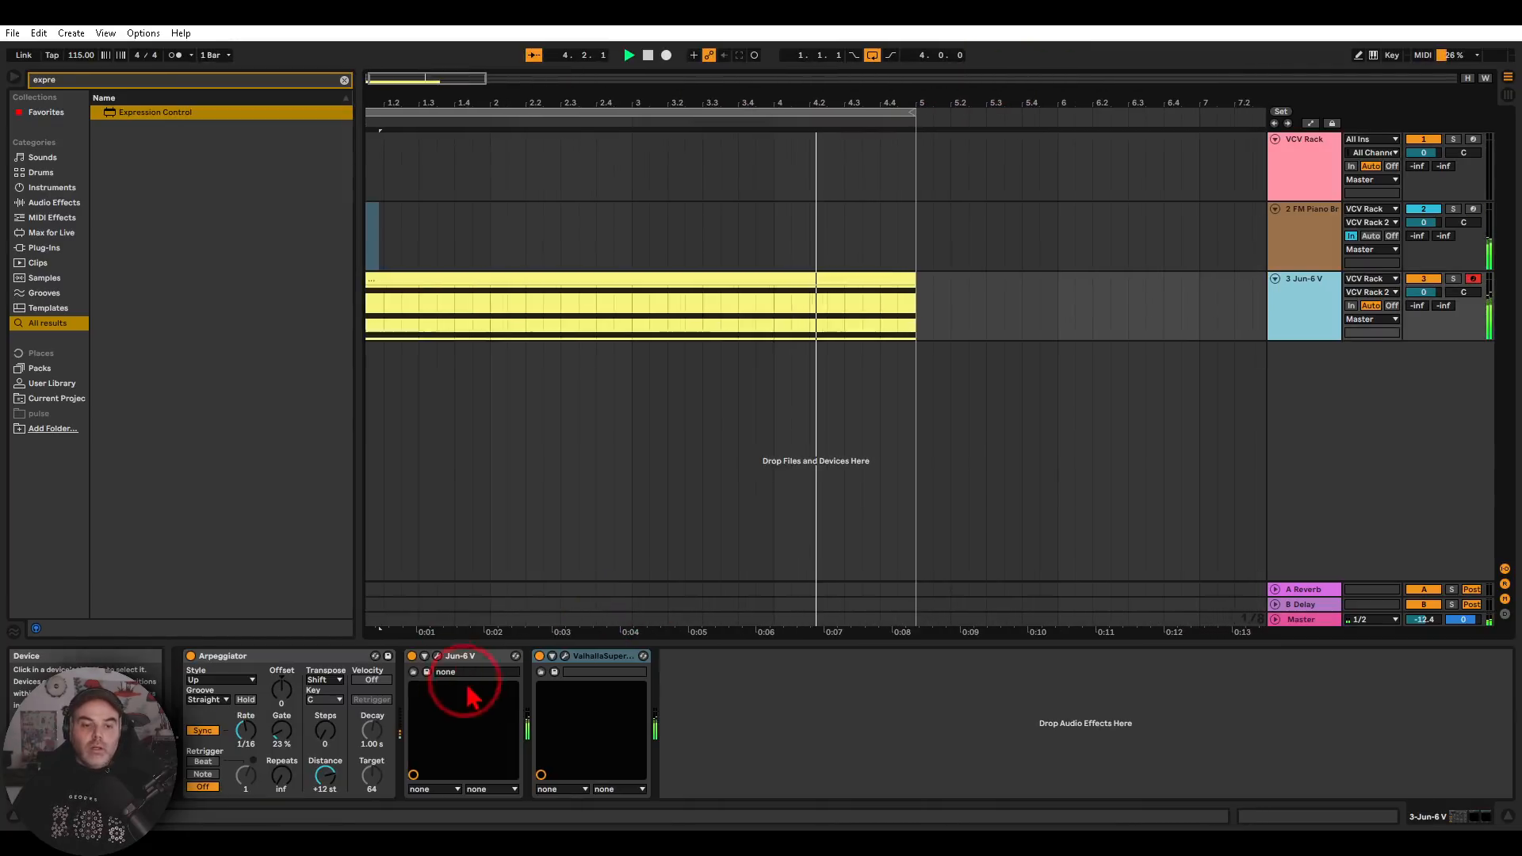
Reopen Jun-6 V and watch its VCF frequency slider during playback, closing the window when done
{"action": "left_click", "coordinate": [442, 672]}
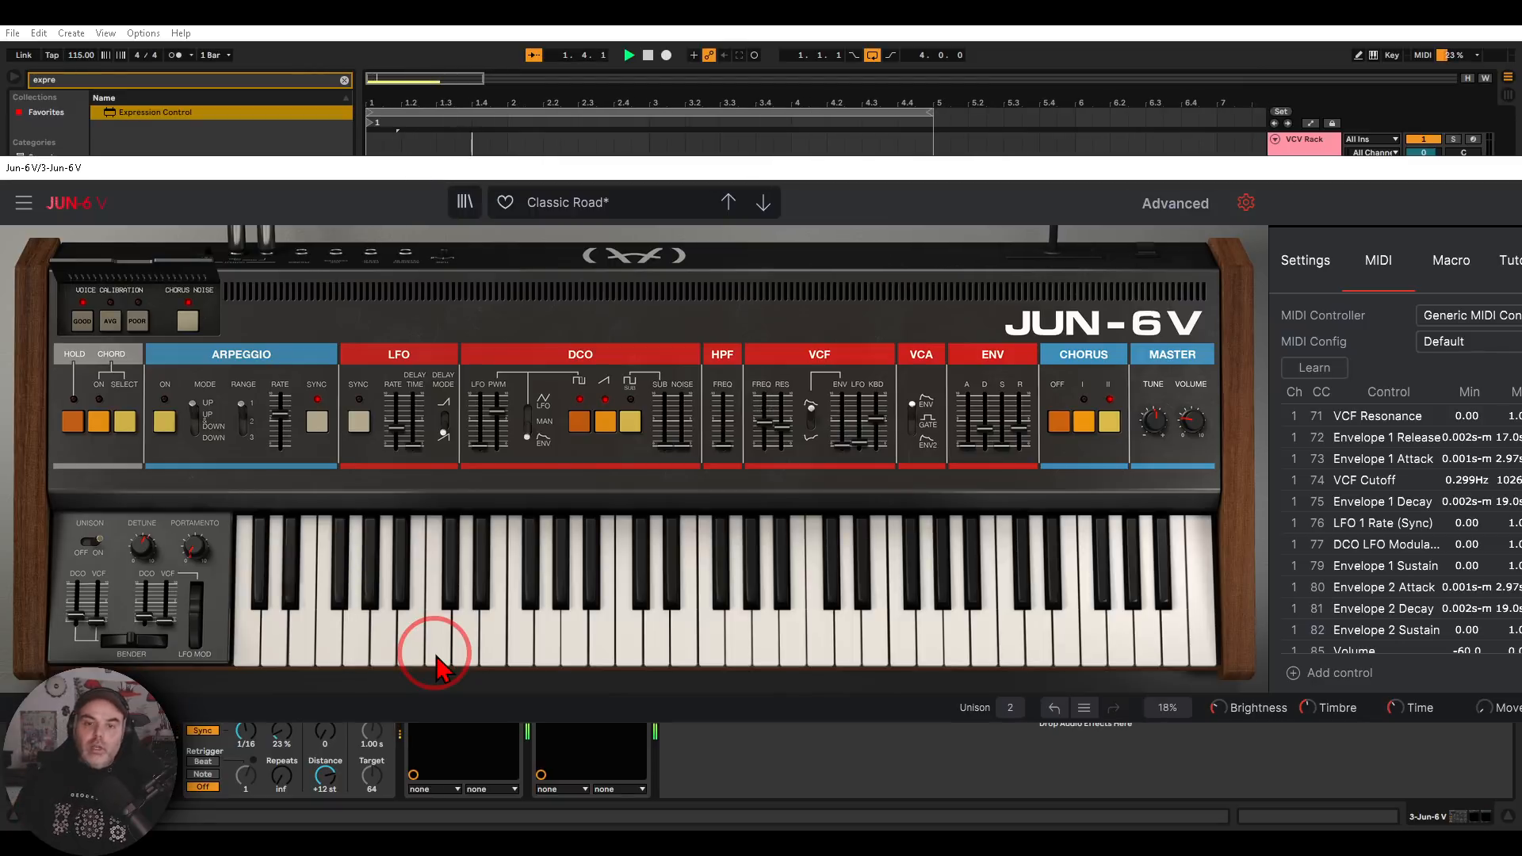
{"action": "mouse_move", "coordinate": [792, 361]}
{"action": "left_mouse_down"}
{"action": "mouse_move", "coordinate": [719, 428]}
{"action": "mouse_move", "coordinate": [802, 367]}
{"action": "mouse_move", "coordinate": [783, 346]}
{"action": "left_mouse_up"}
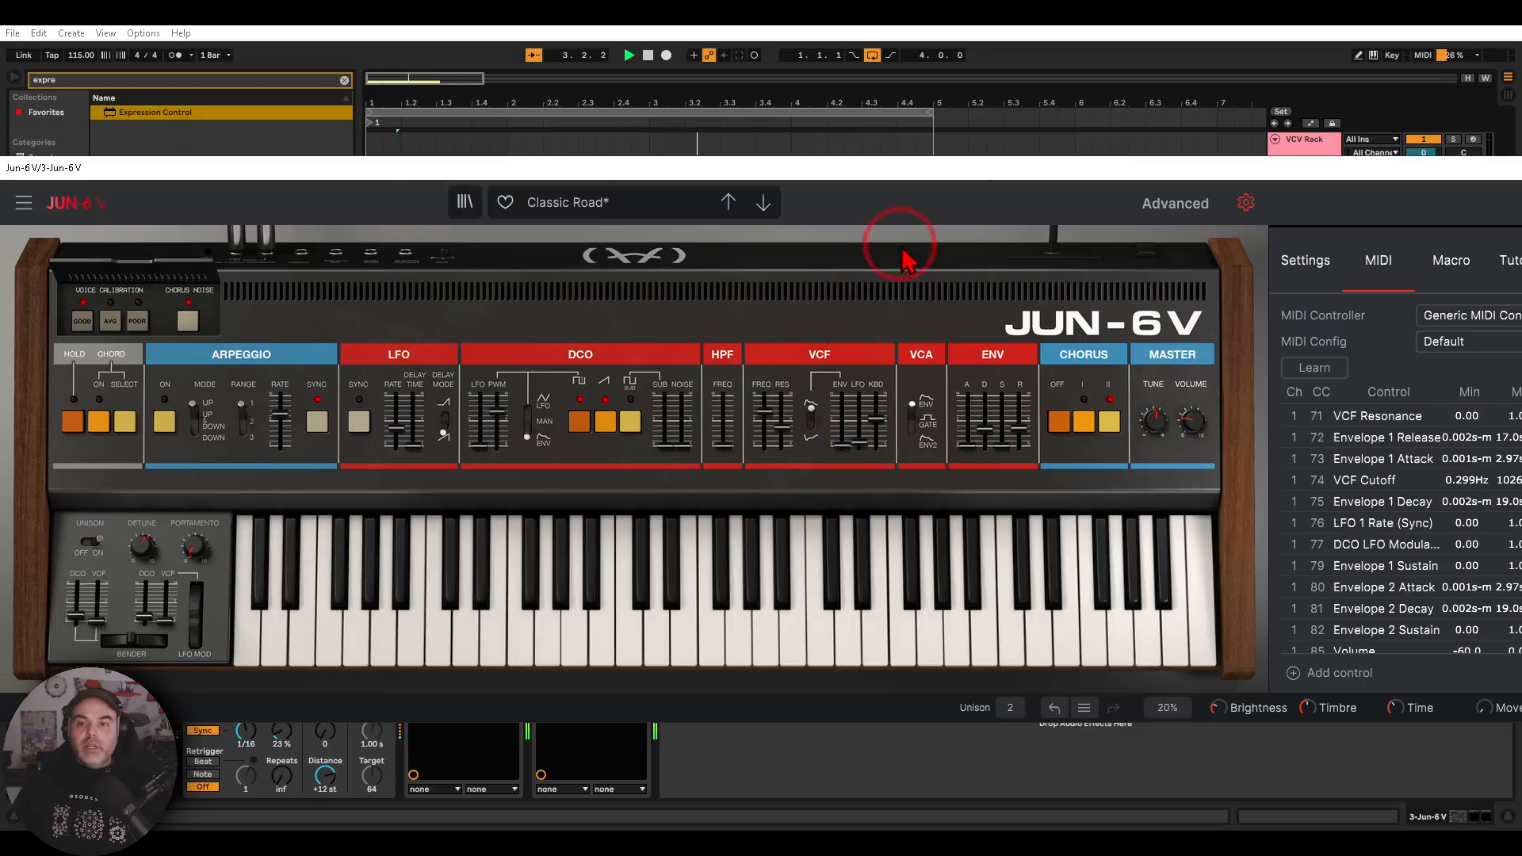
{"action": "left_click_drag", "start_coordinate": [941, 172], "coordinate": [517, 158]}
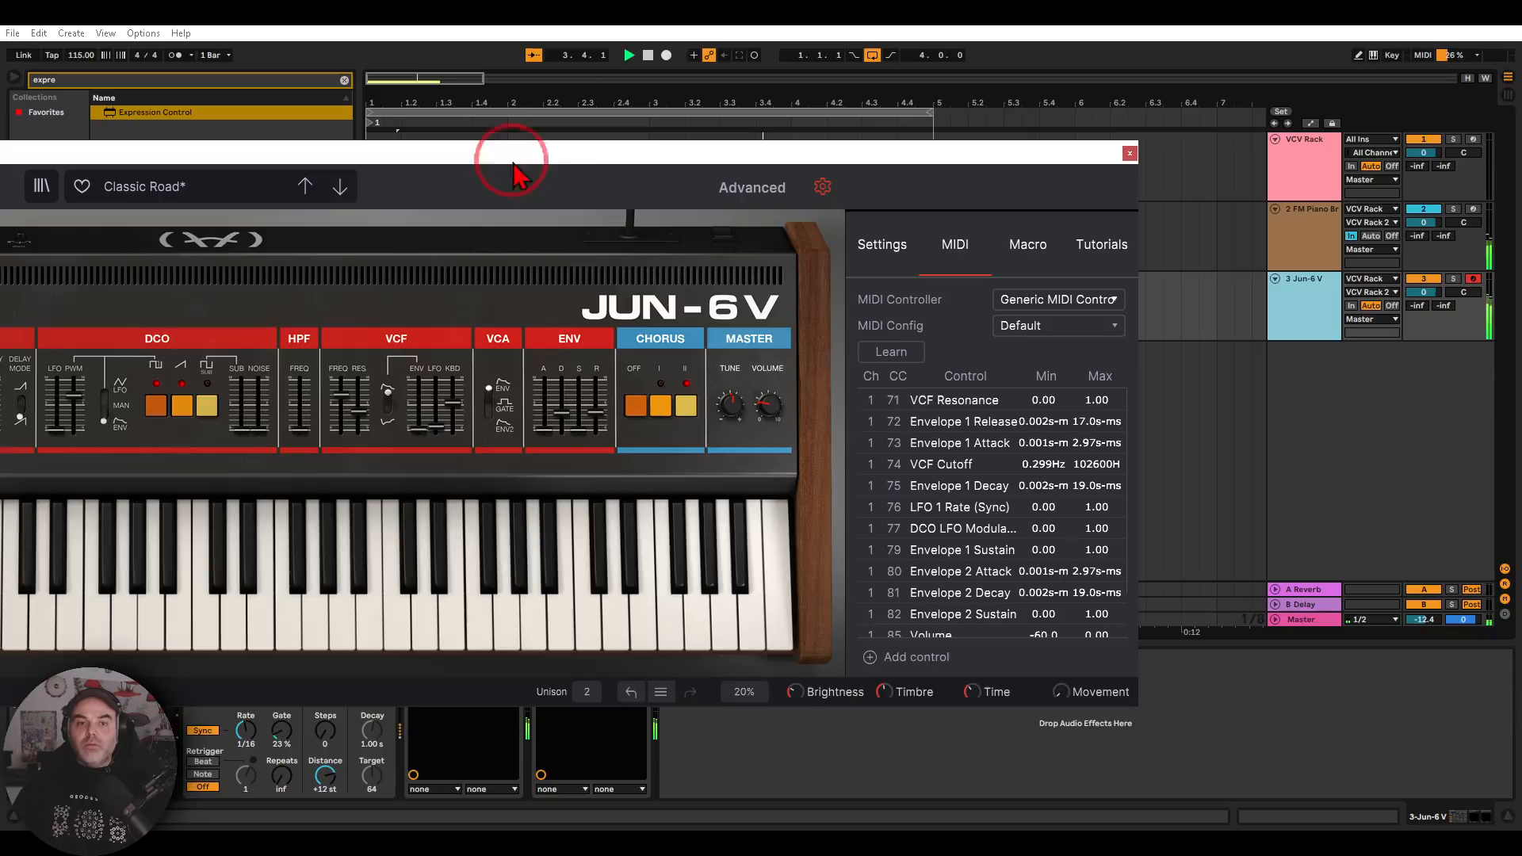
{"action": "left_click", "coordinate": [1130, 154]}
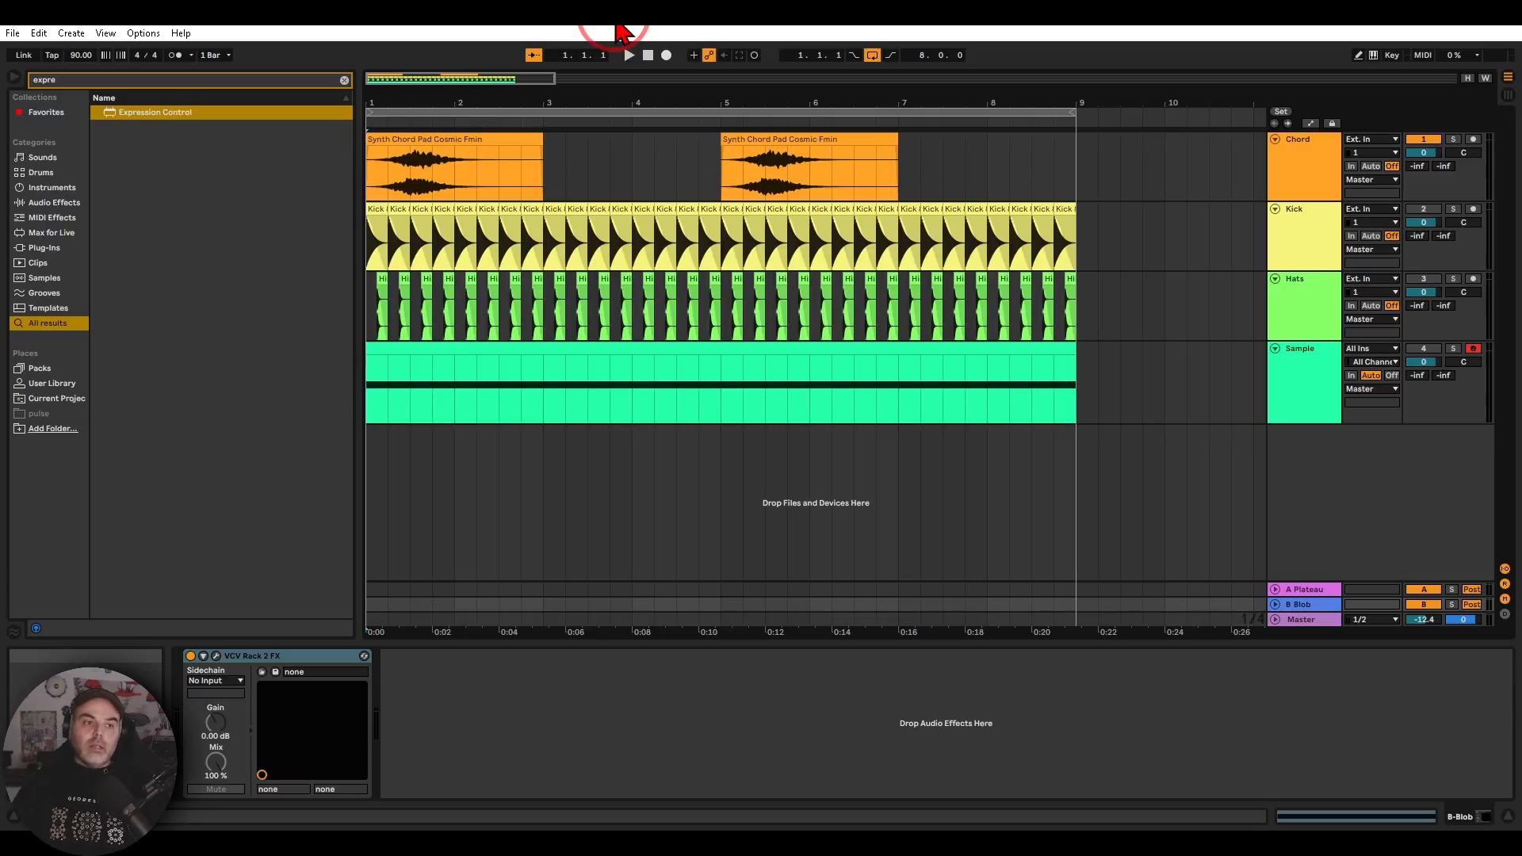
Show the browser's Favorites with the search text cleared, and play and stop the 90 BPM arrangement
{"action": "left_click", "coordinate": [51, 114]}
{"action": "left_click", "coordinate": [344, 80]}
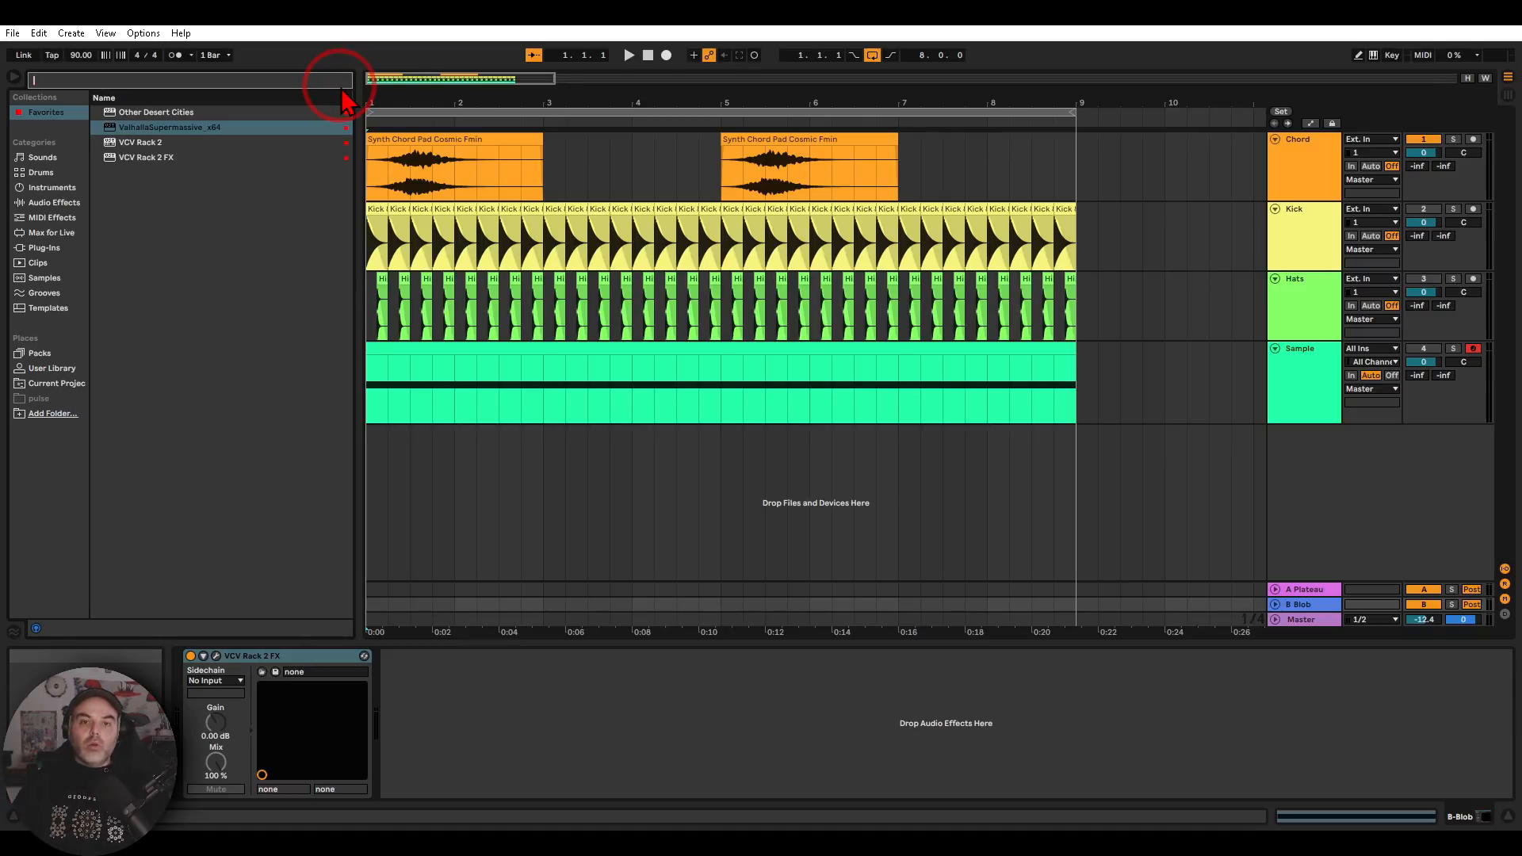
{"action": "mouse_move", "coordinate": [230, 189]}
{"action": "left_mouse_down"}
{"action": "mouse_move", "coordinate": [137, 116]}
{"action": "mouse_move", "coordinate": [90, 141]}
{"action": "left_mouse_up"}
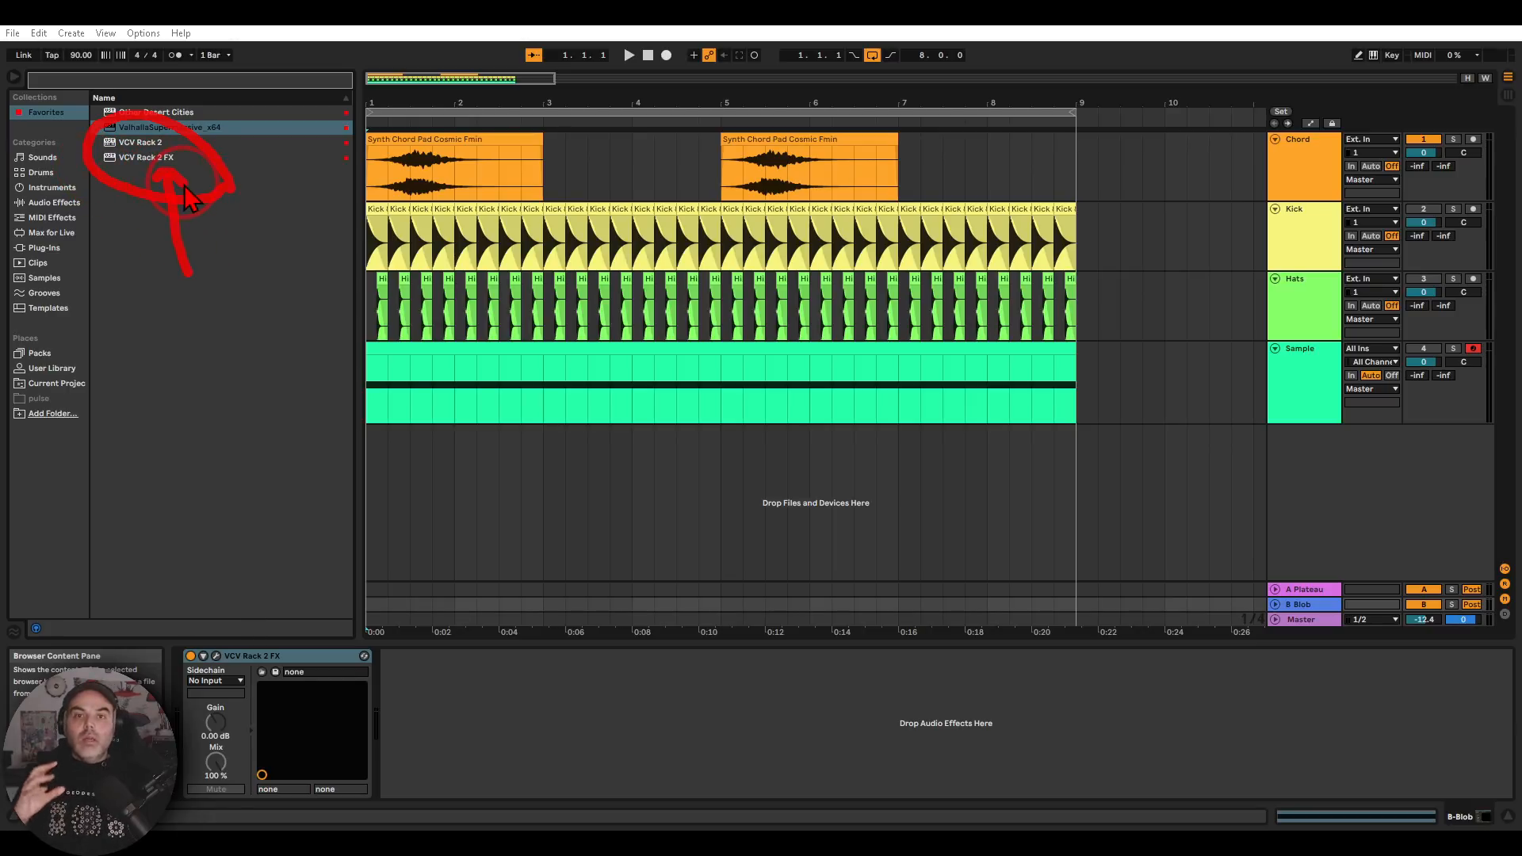
{"action": "key", "text": "Escape"}
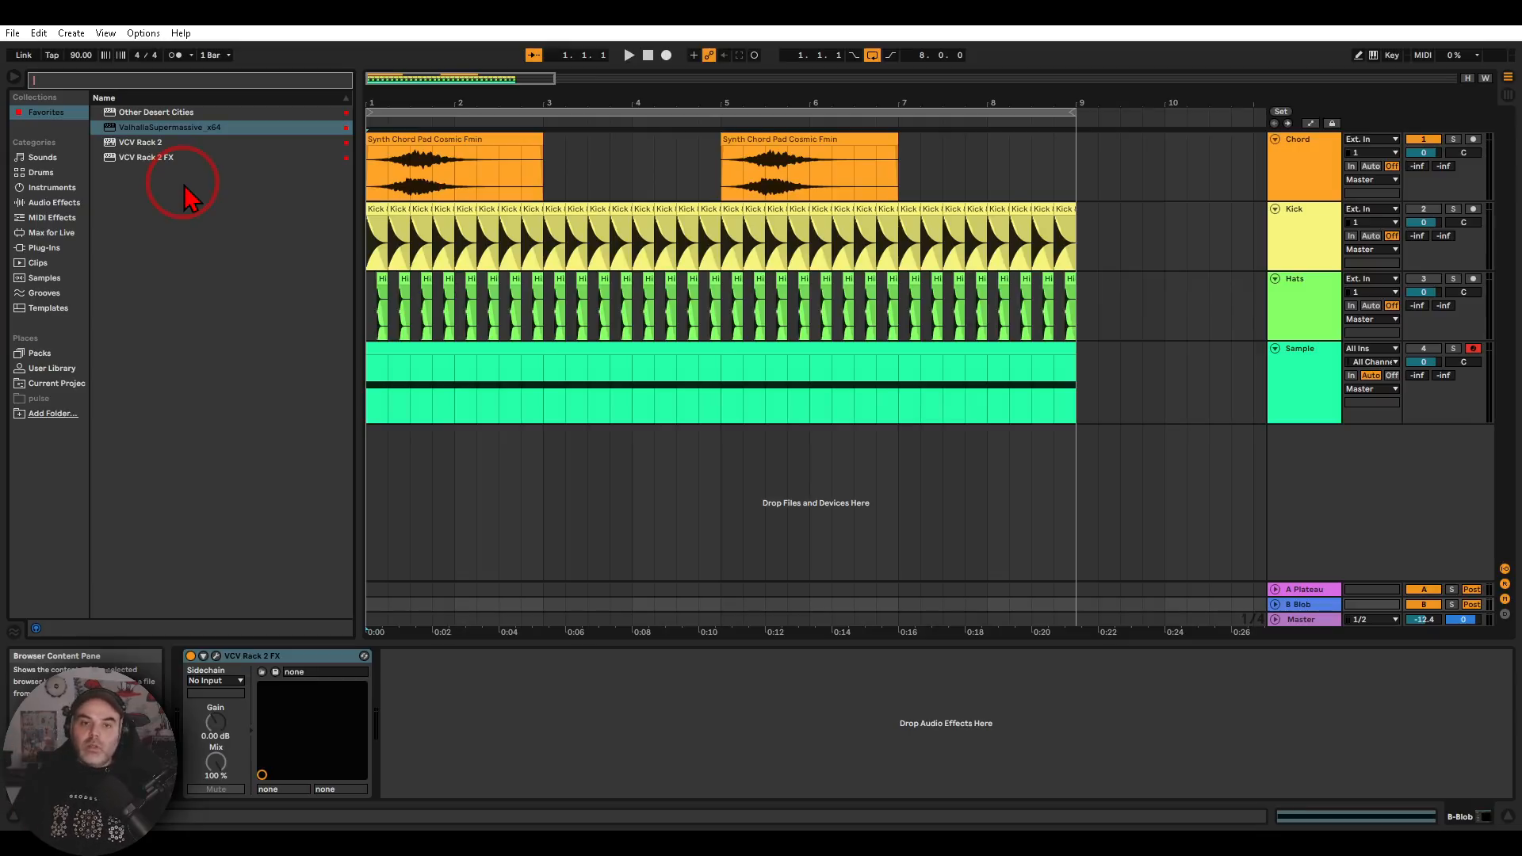
{"action": "left_click", "coordinate": [630, 57]}
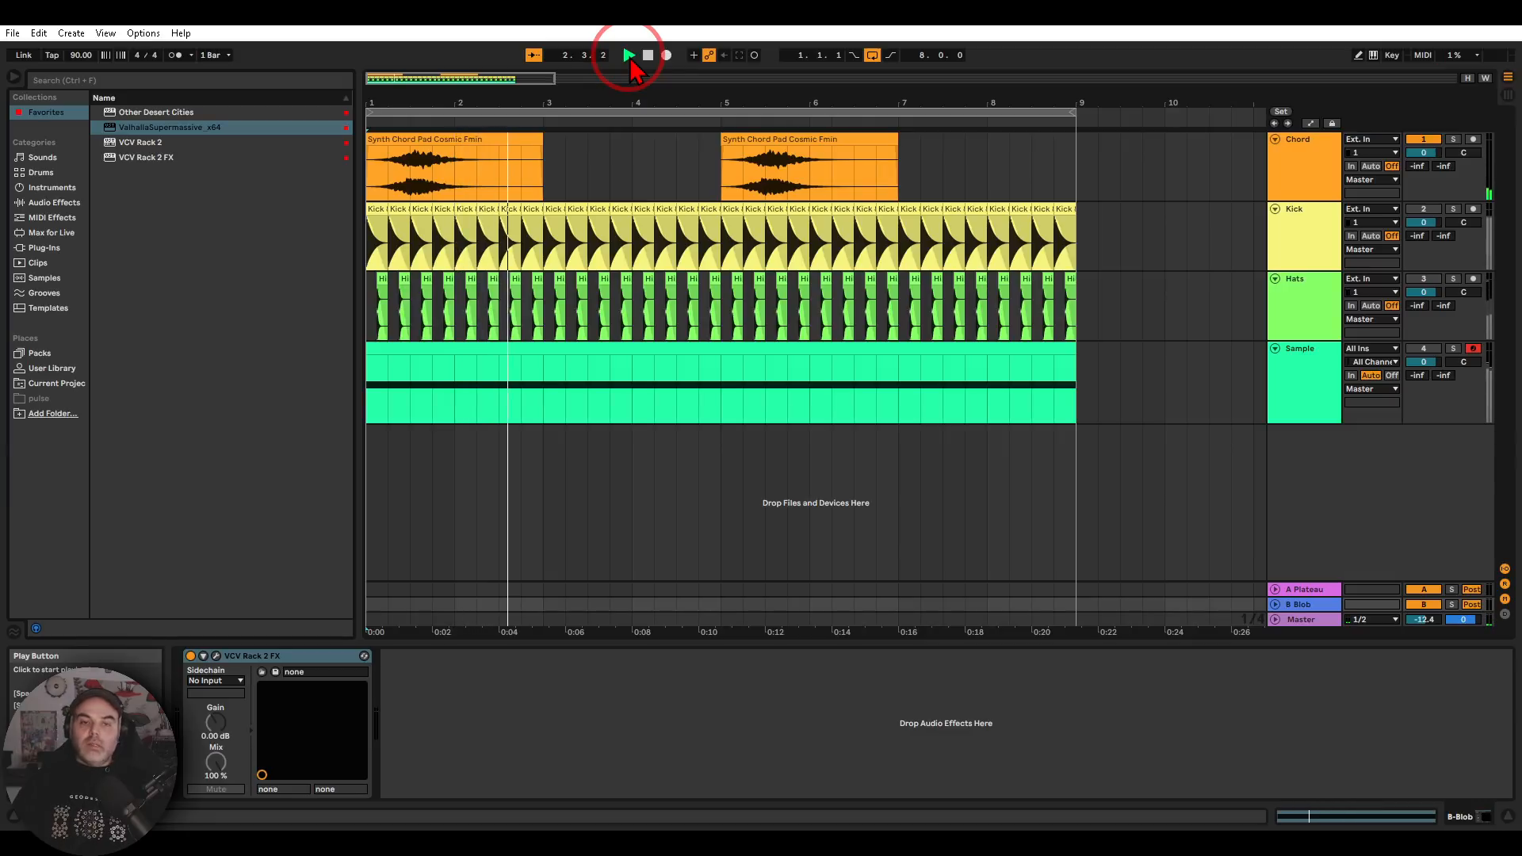
{"action": "left_click", "coordinate": [649, 56]}
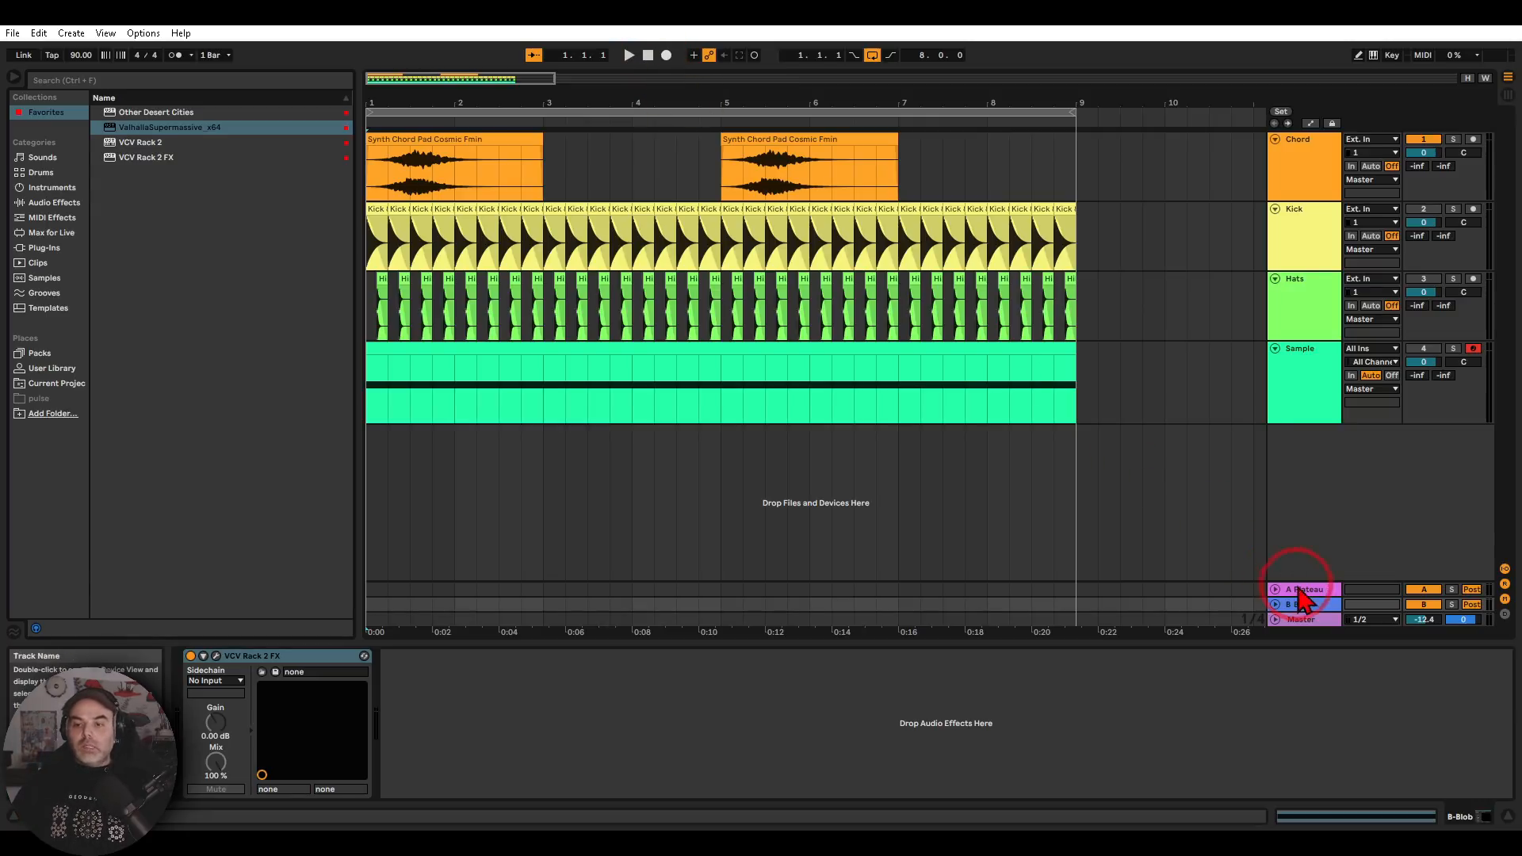
Open VCV Rack 2 FX on return A-Plateau and connect the Audio module's left and right outputs to Plateau's L In and R In with red cables
{"action": "left_click", "coordinate": [1304, 592]}
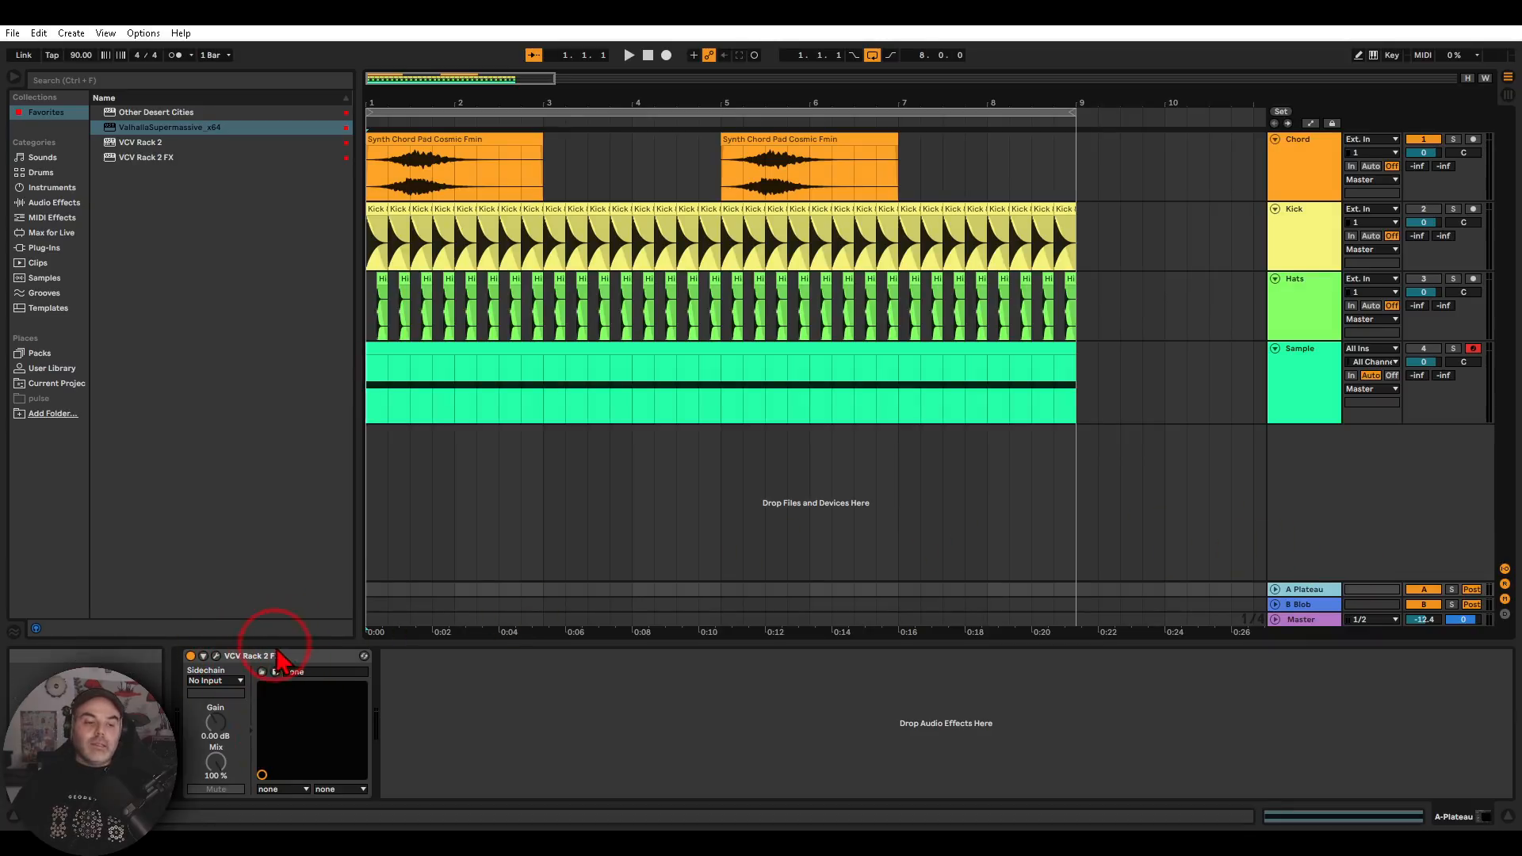
{"action": "left_click", "coordinate": [218, 658]}
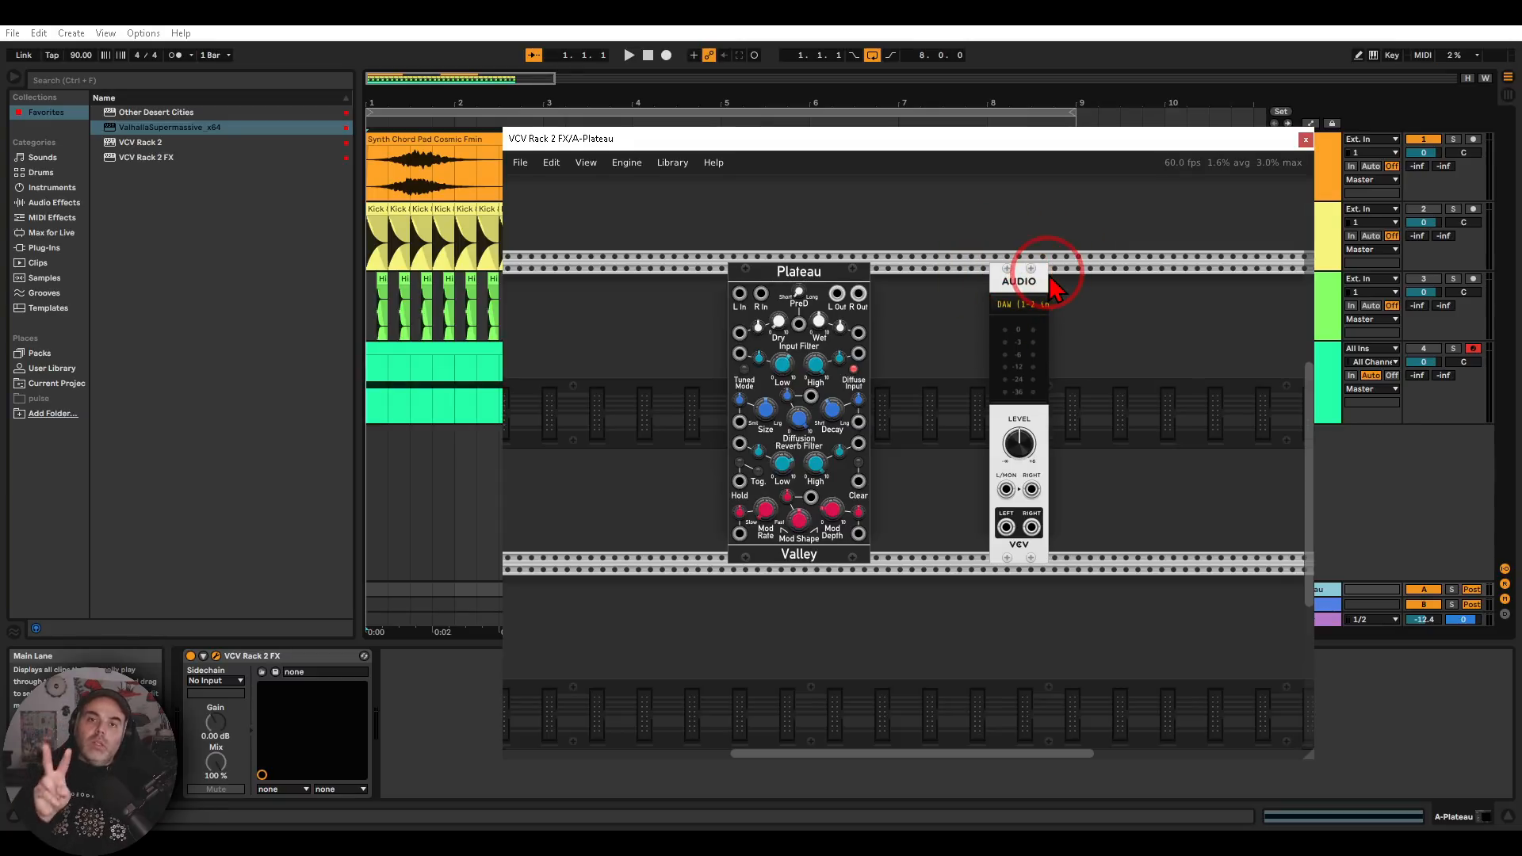
{"action": "right_click", "coordinate": [1006, 528]}
{"action": "left_click", "coordinate": [1022, 599]}
{"action": "left_click", "coordinate": [739, 293]}
{"action": "right_click", "coordinate": [1030, 528]}
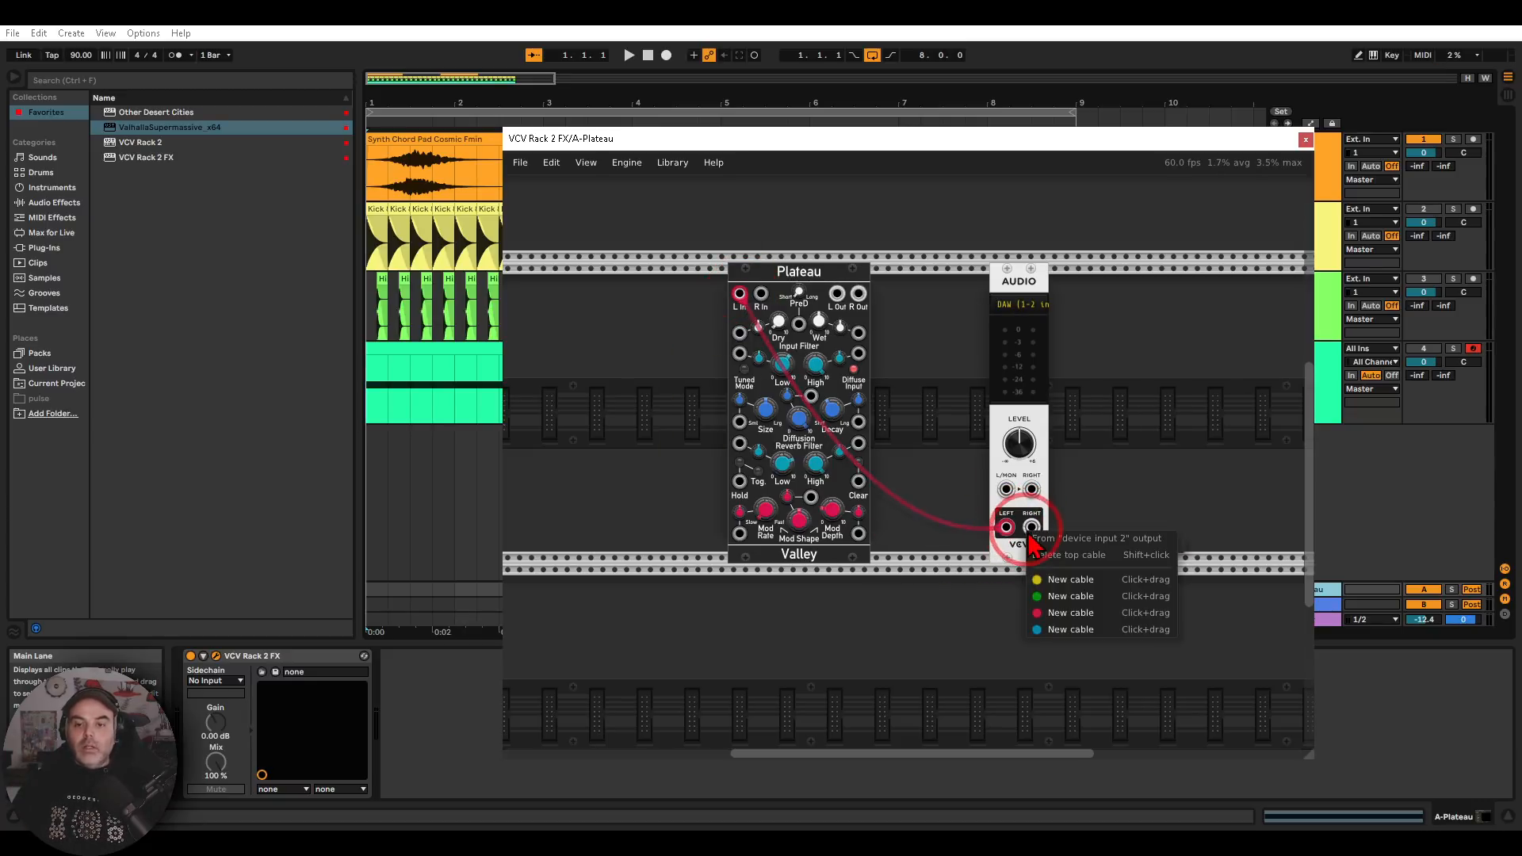
{"action": "left_click", "coordinate": [1042, 602]}
{"action": "left_click", "coordinate": [761, 294]}
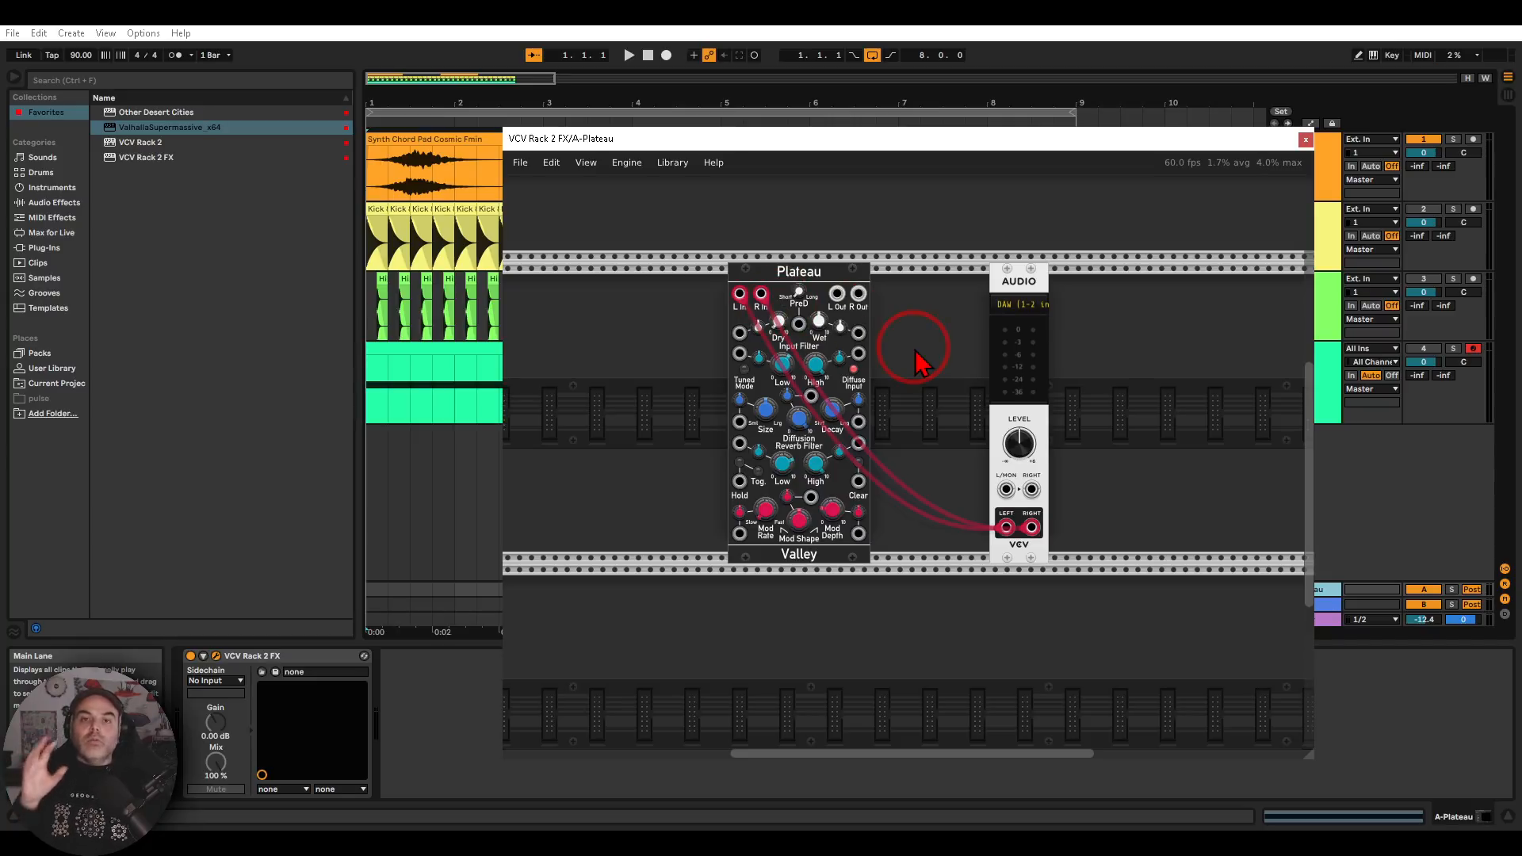
Connect Plateau's L Out and R Out to the Audio module's L/MON and RIGHT inputs with red cables and close the plug-in window
{"action": "right_click", "coordinate": [838, 297]}
{"action": "left_click", "coordinate": [854, 366]}
{"action": "left_click", "coordinate": [1006, 489]}
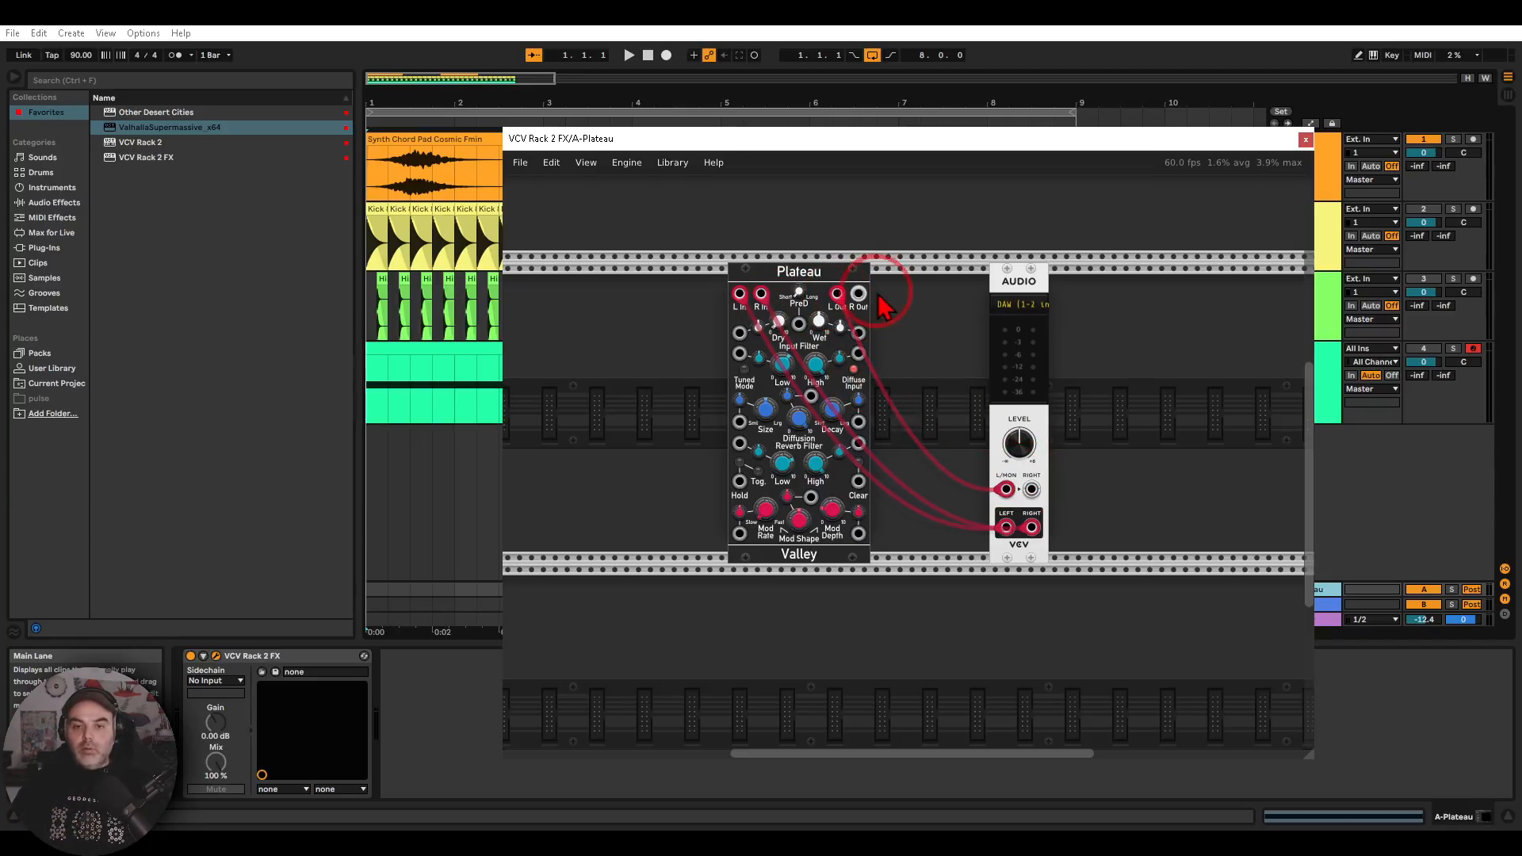
{"action": "right_click", "coordinate": [858, 293]}
{"action": "left_click_drag", "start_coordinate": [917, 388], "coordinate": [1031, 489]}
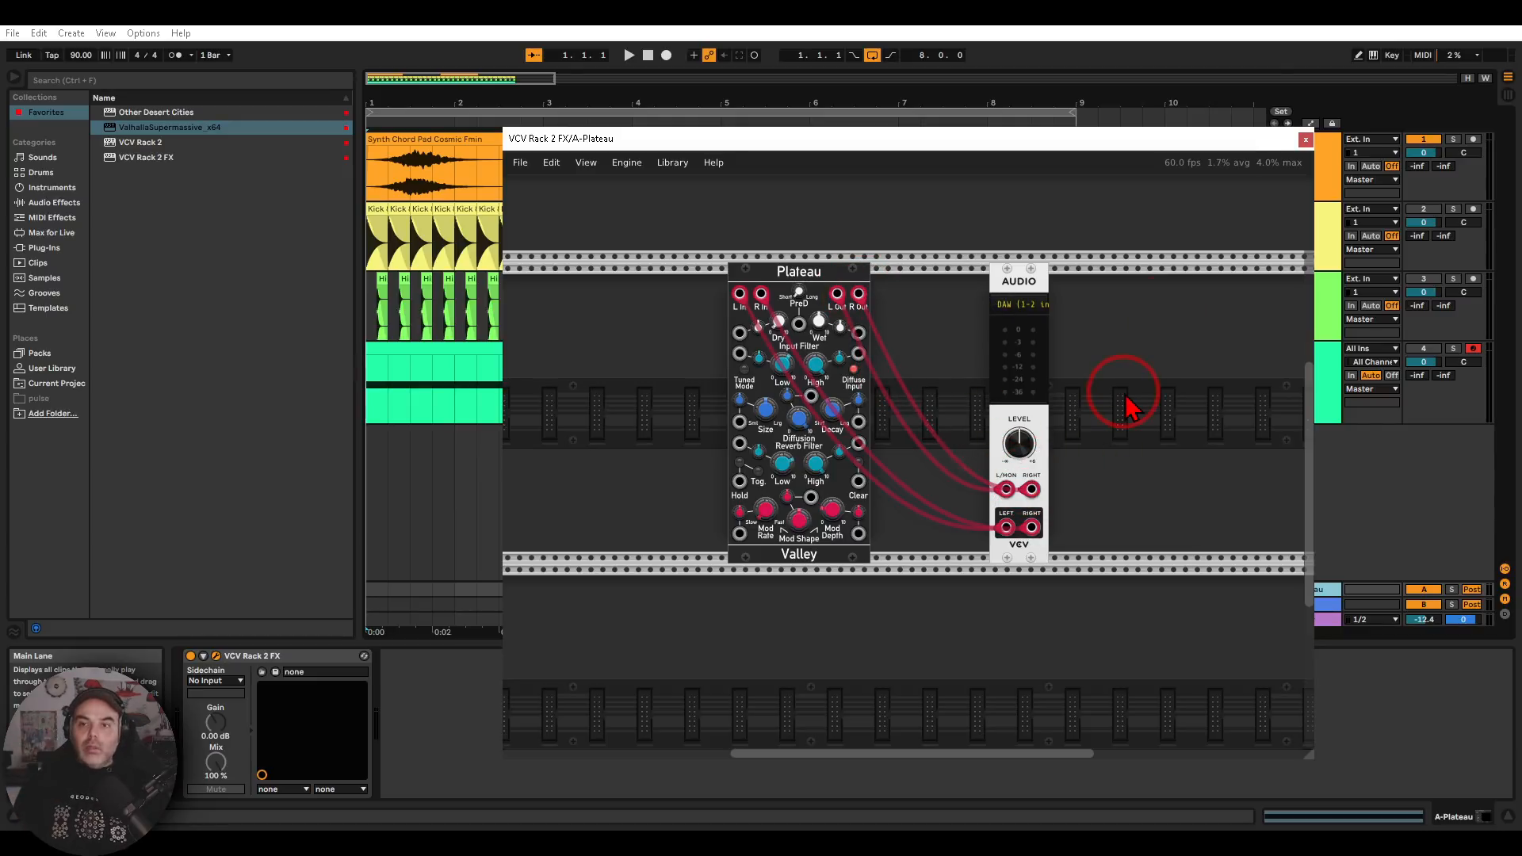
{"action": "left_click", "coordinate": [1304, 141]}
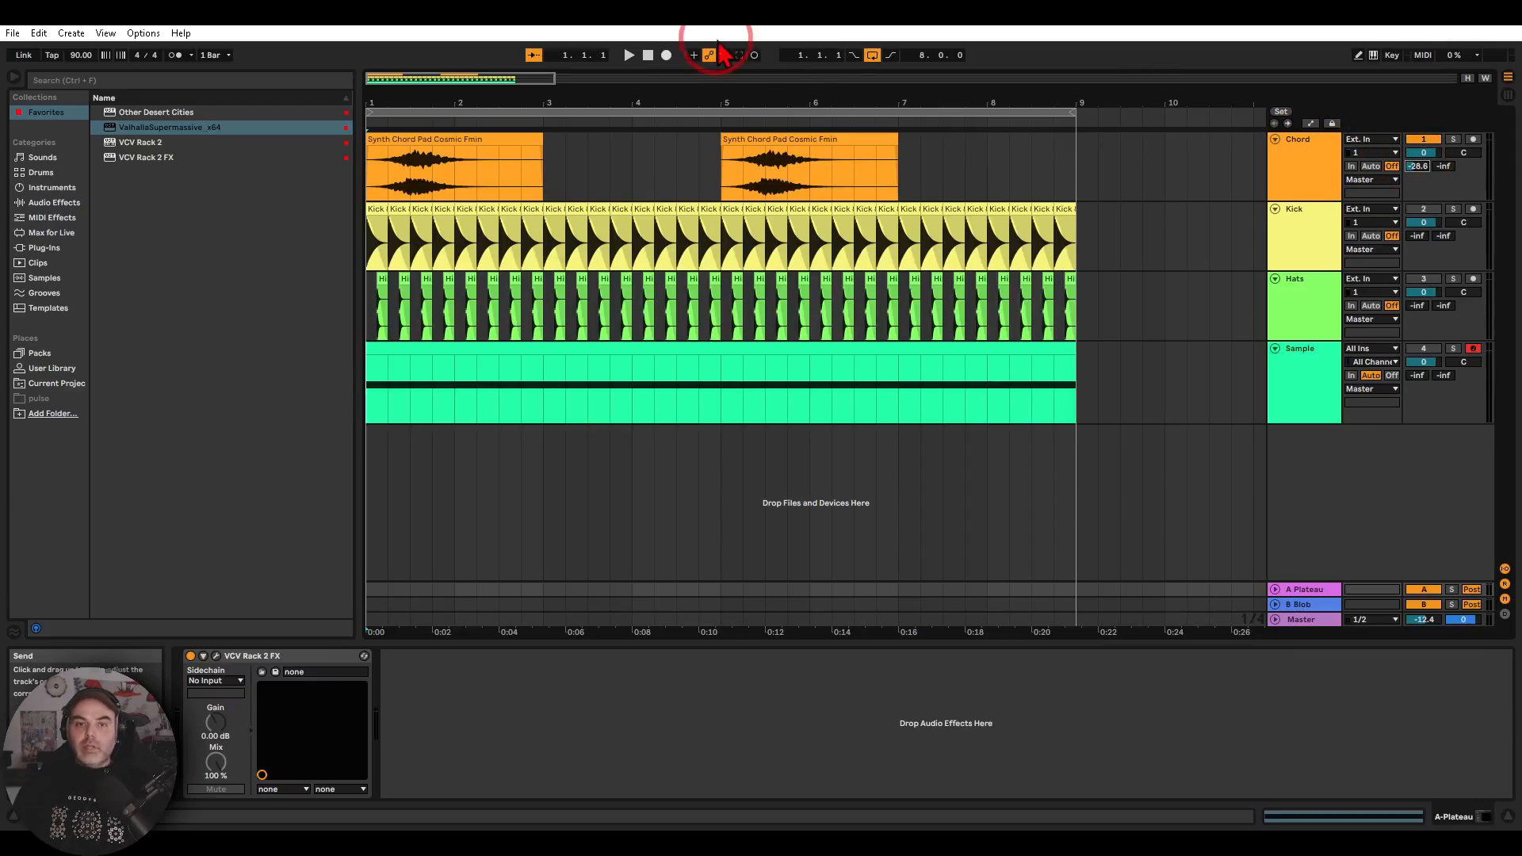
Set the Chord track's send to A-Plateau to -12.5 dB during playback and stop the transport
{"action": "left_click", "coordinate": [627, 56]}
{"action": "left_click_drag", "start_coordinate": [1417, 166], "coordinate": [1419, 181]}
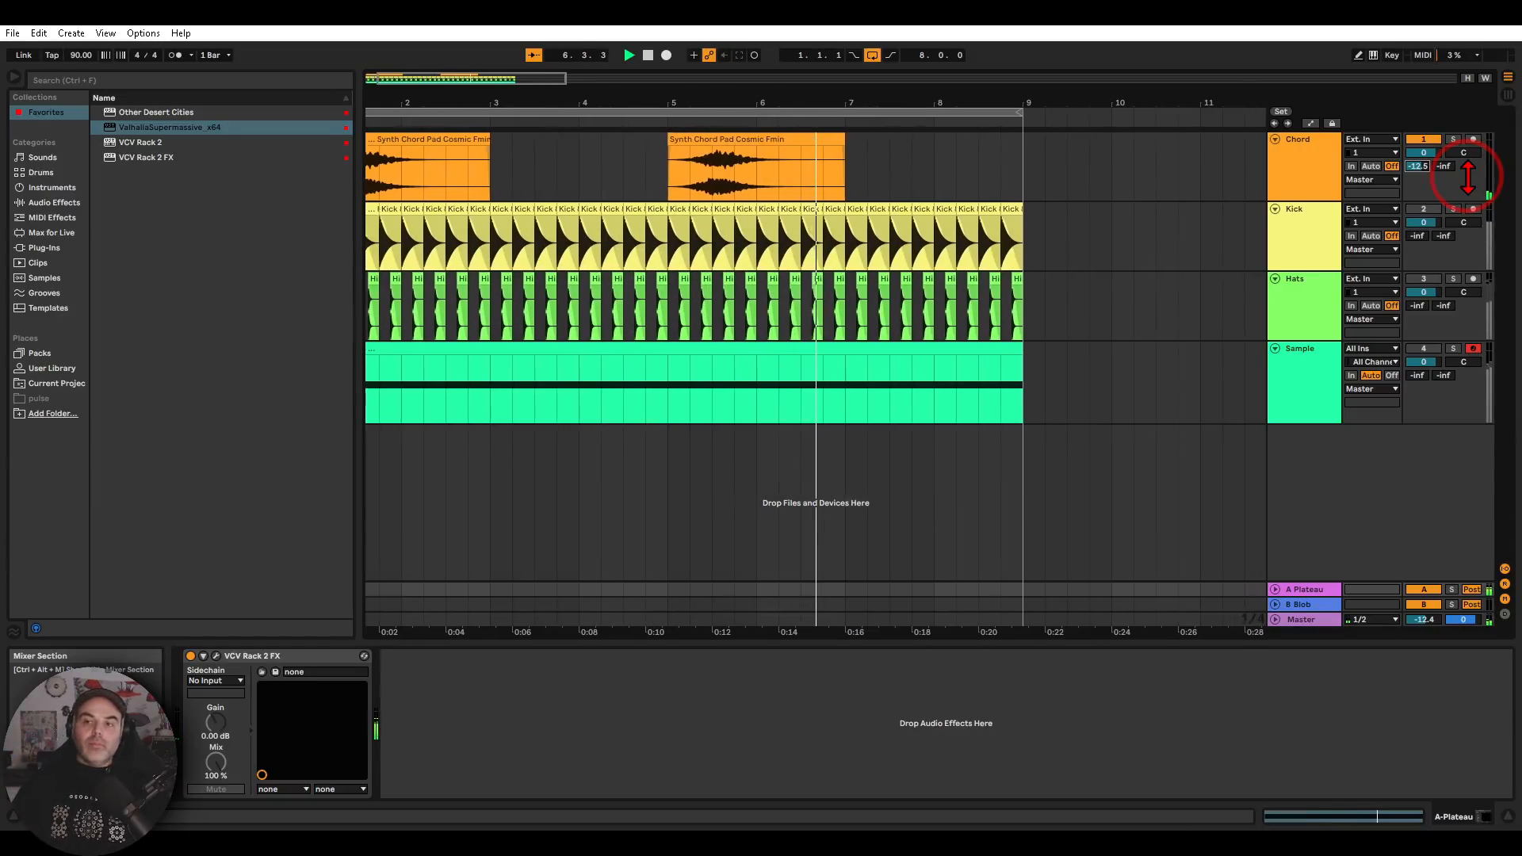
{"action": "left_click", "coordinate": [648, 57]}
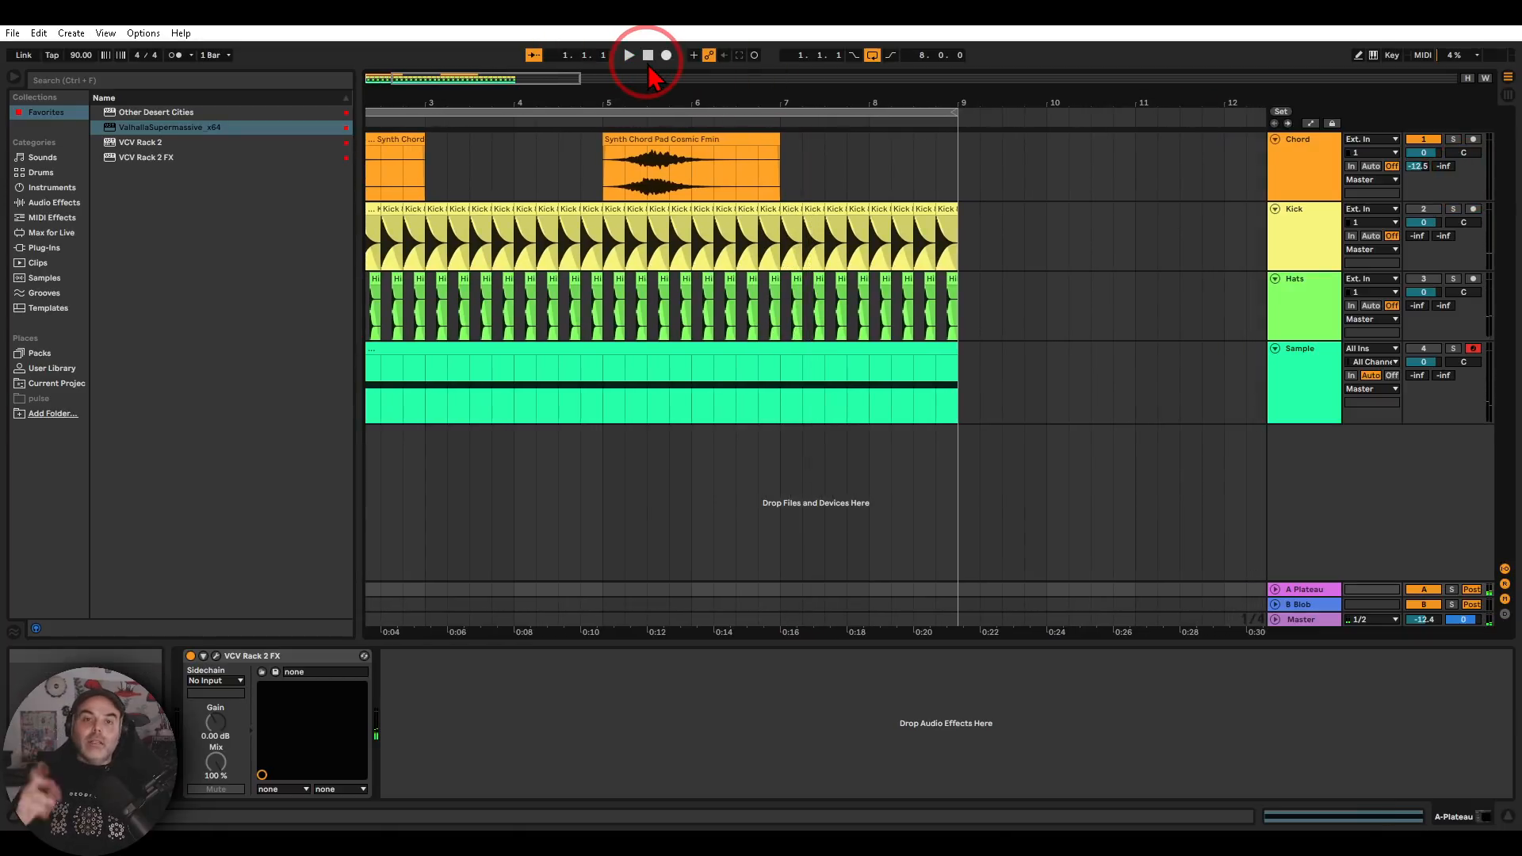
Open VCV Rack 2 FX on return B-Blob and examine how the delay, Tangents filter and Audio modules are patched
{"action": "left_click", "coordinate": [1301, 605]}
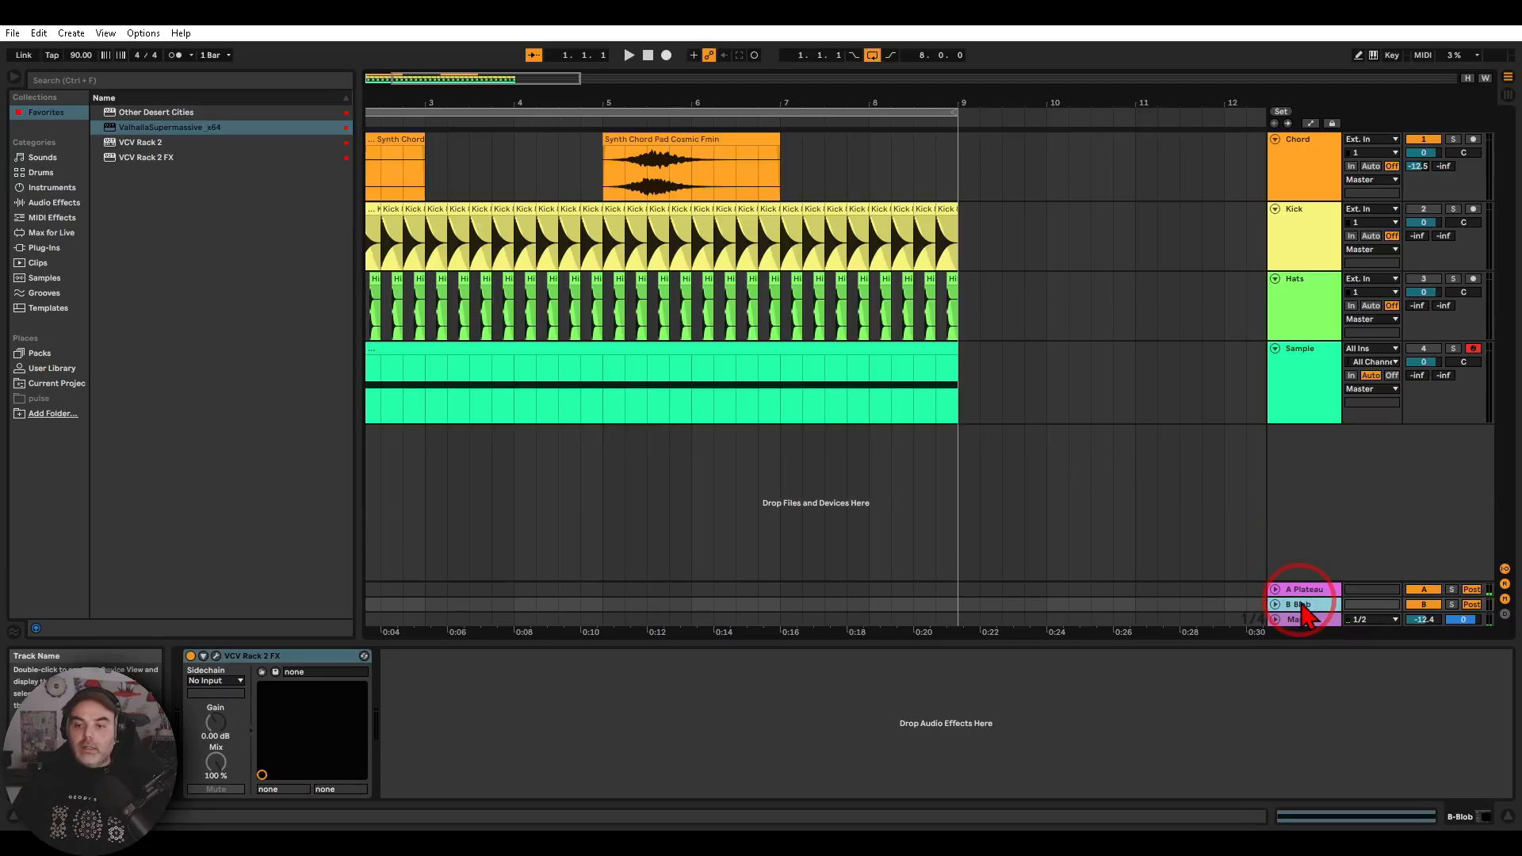
{"action": "left_click", "coordinate": [216, 656]}
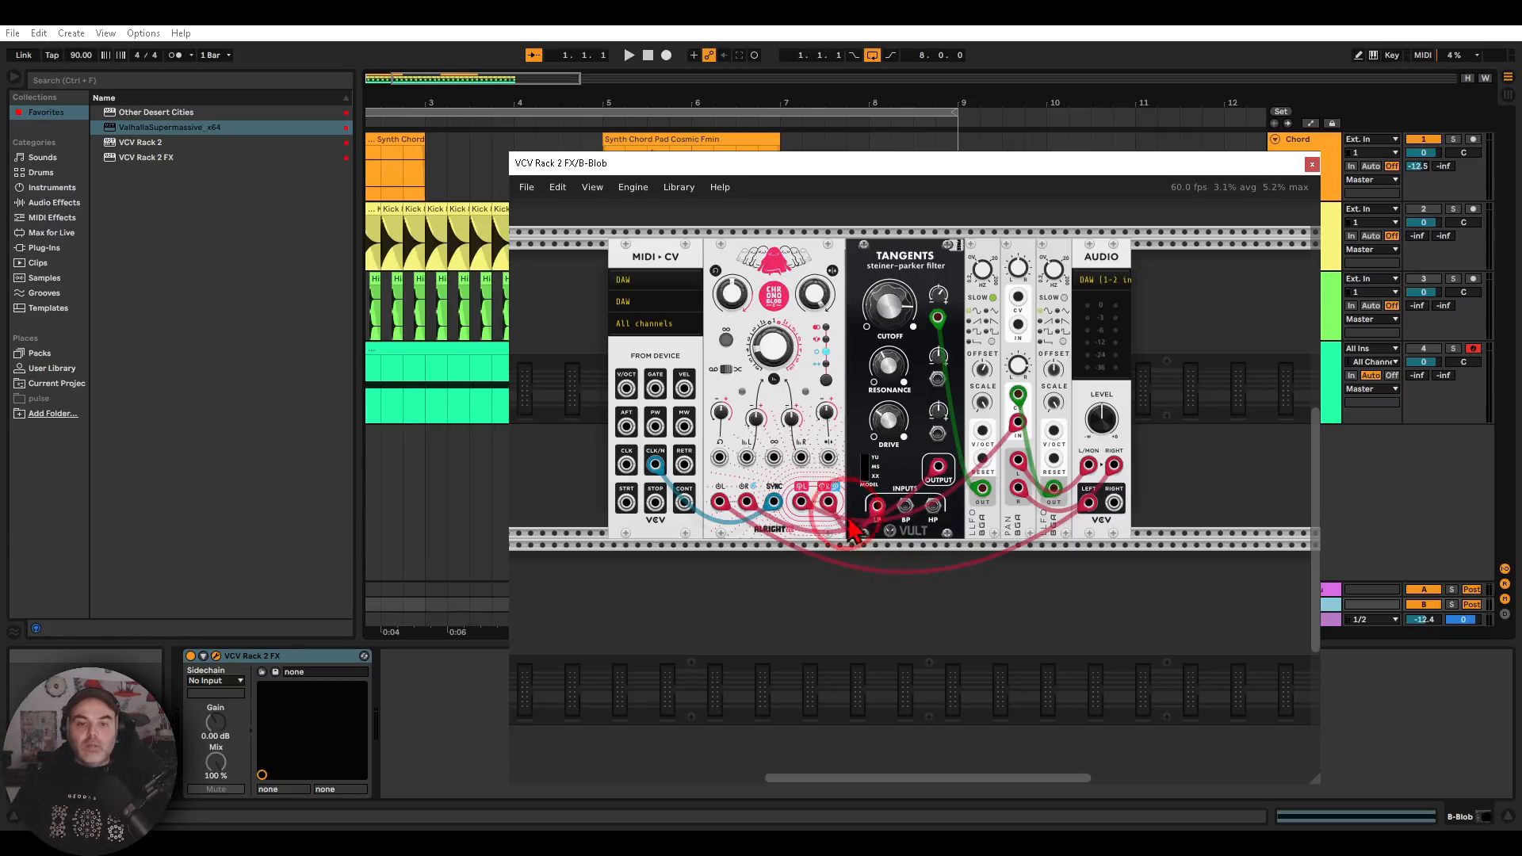
{"action": "mouse_move", "coordinate": [797, 477]}
{"action": "left_mouse_down"}
{"action": "mouse_move", "coordinate": [678, 422]}
{"action": "mouse_move", "coordinate": [853, 520]}
{"action": "mouse_move", "coordinate": [828, 491]}
{"action": "left_mouse_up"}
{"action": "key", "text": "Escape"}
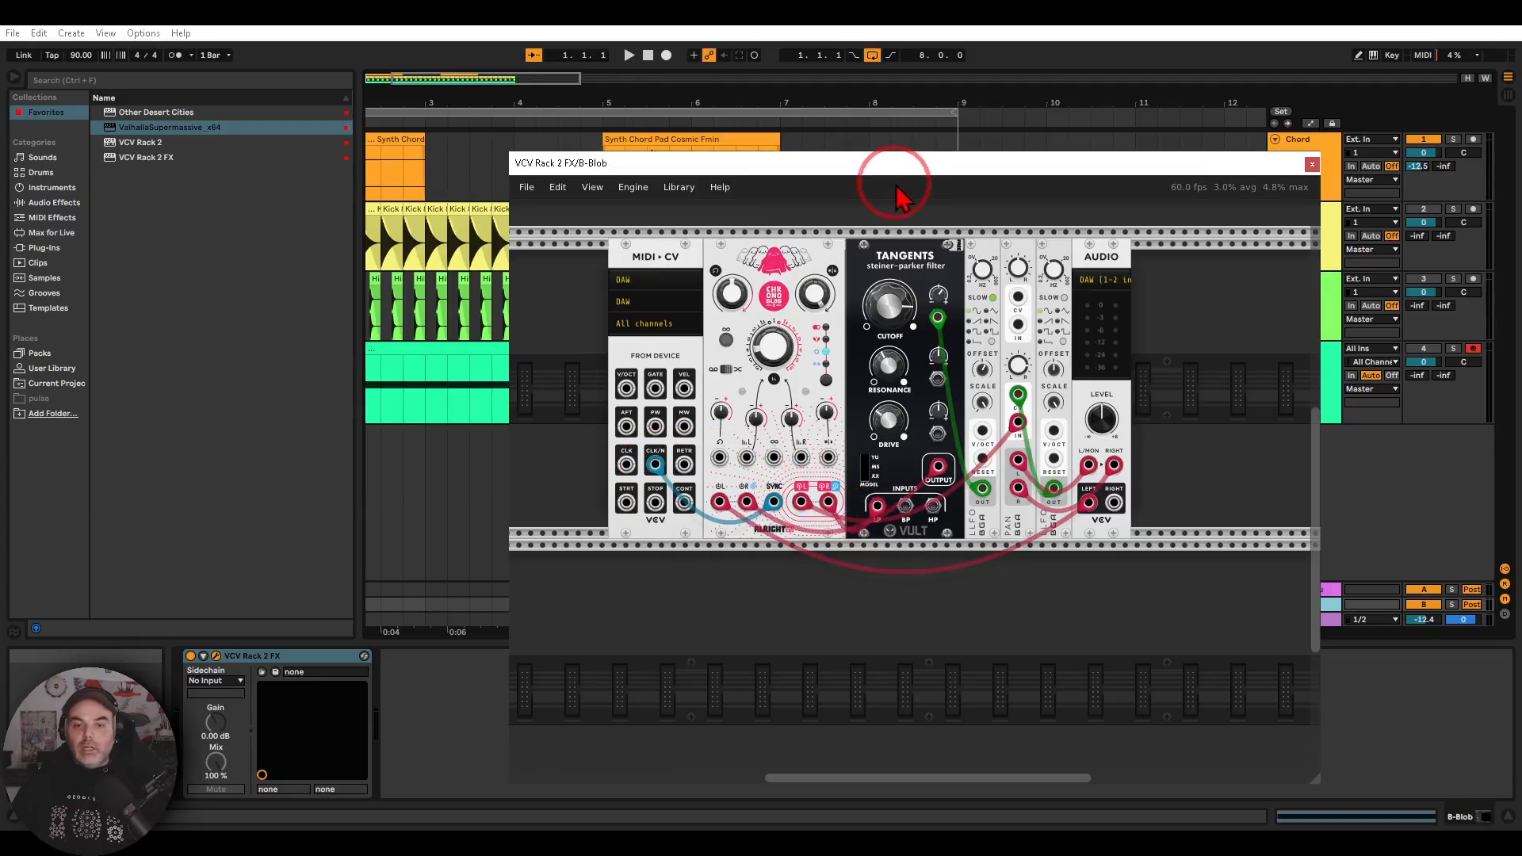
Enlarge the B-Blob plug-in window, trace the patch through the delay, Tangents filter, LFO, pan and Audio modules, and close it
{"action": "scroll", "coordinate": [852, 404], "scroll_direction": "up", "scroll_amount": 2}
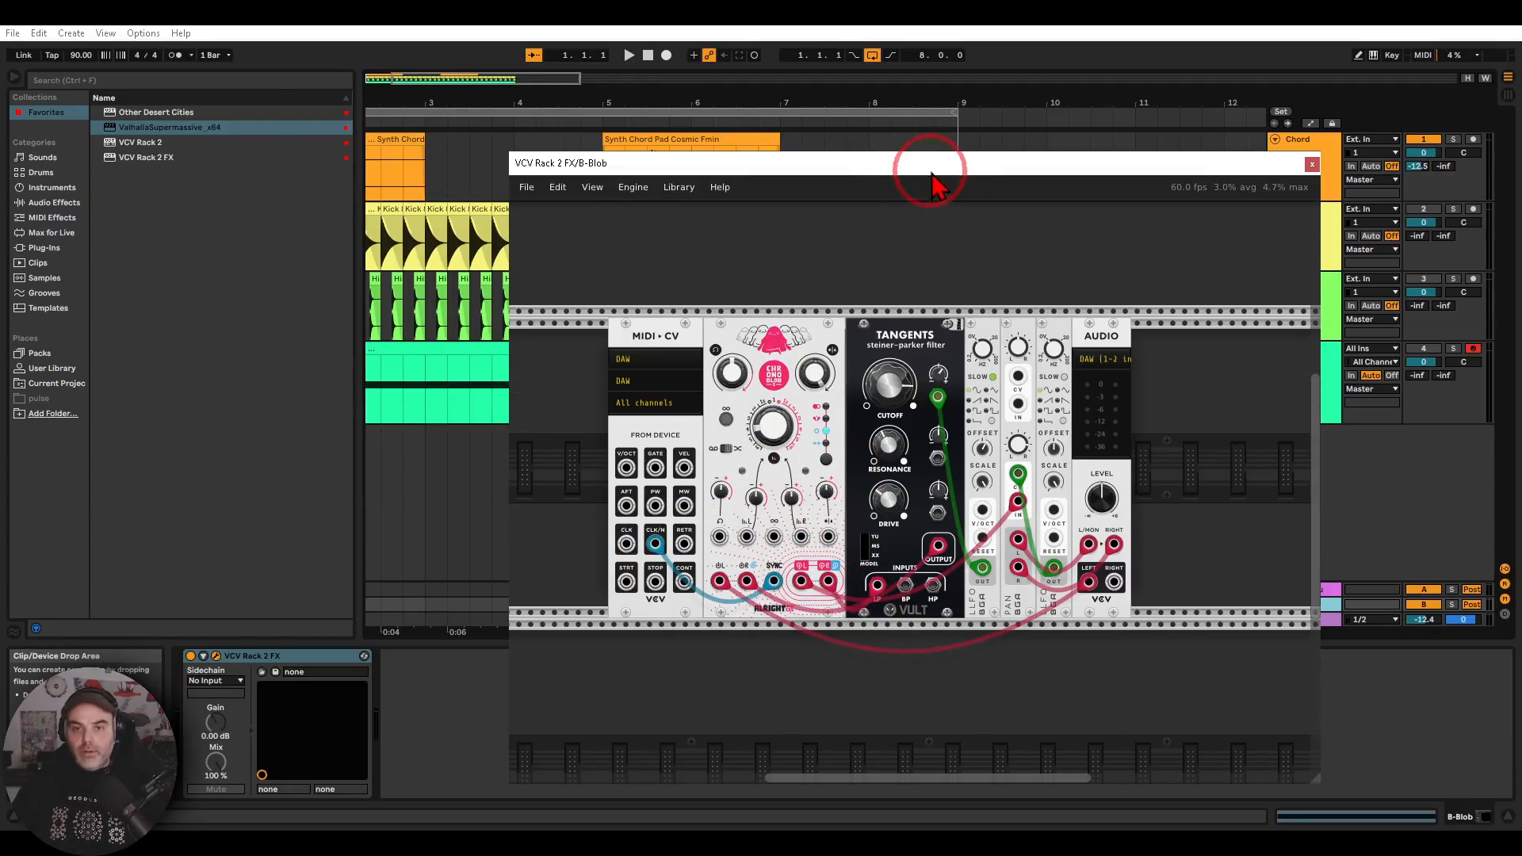
{"action": "left_click_drag", "start_coordinate": [932, 169], "coordinate": [643, 80]}
{"action": "left_click_drag", "start_coordinate": [1033, 687], "coordinate": [1309, 707]}
{"action": "scroll", "coordinate": [394, 339], "scroll_direction": "up", "scroll_amount": 2}
{"action": "left_click_drag", "start_coordinate": [517, 328], "coordinate": [687, 281]}
{"action": "scroll", "coordinate": [666, 324], "scroll_direction": "up", "scroll_amount": 1}
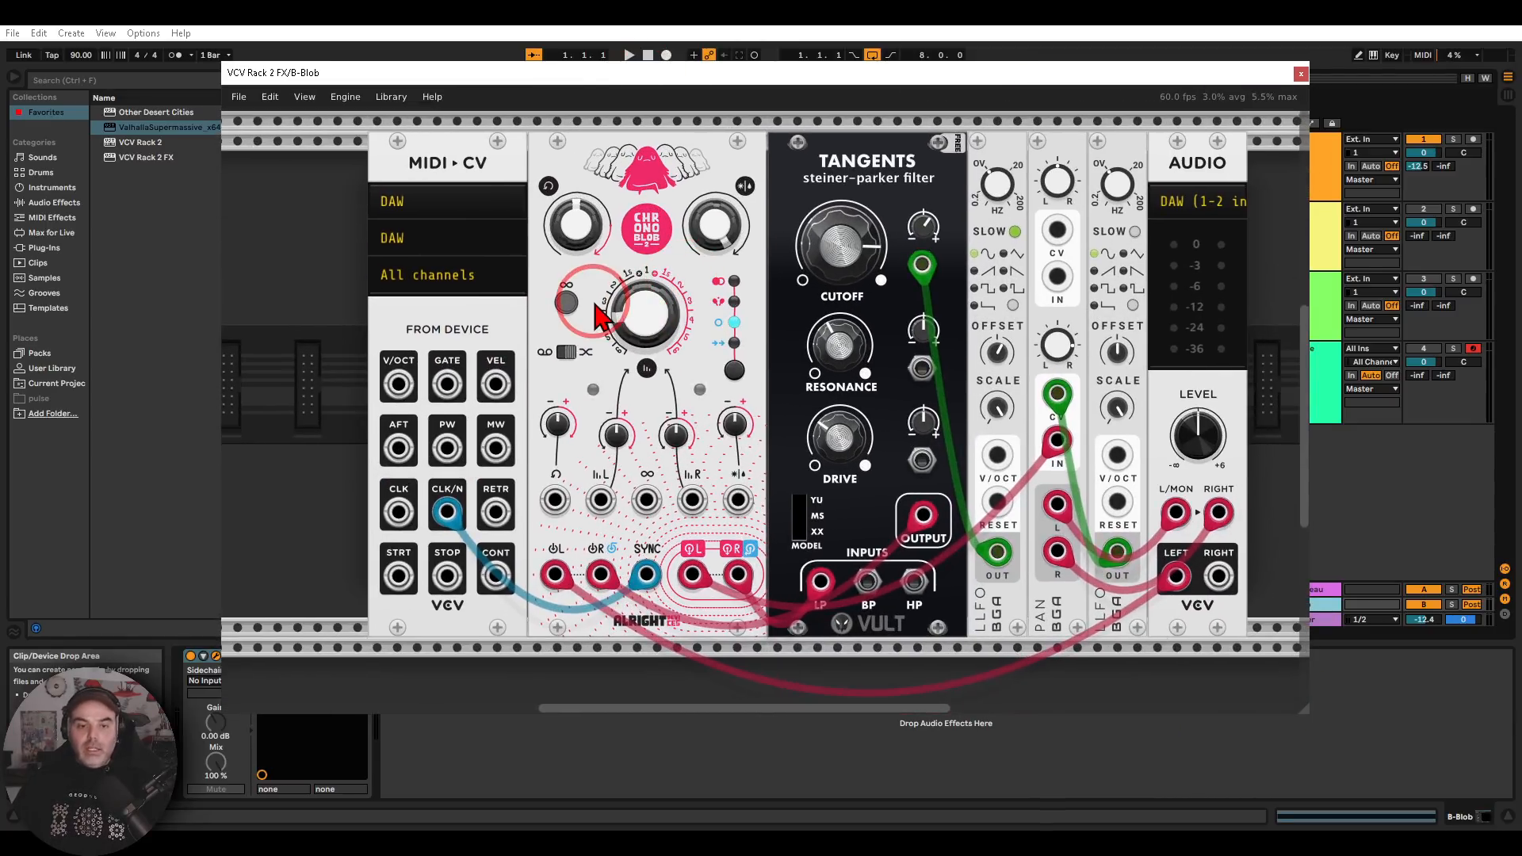
{"action": "mouse_move", "coordinate": [672, 539]}
{"action": "left_mouse_down"}
{"action": "mouse_move", "coordinate": [607, 559]}
{"action": "mouse_move", "coordinate": [688, 556]}
{"action": "left_mouse_up"}
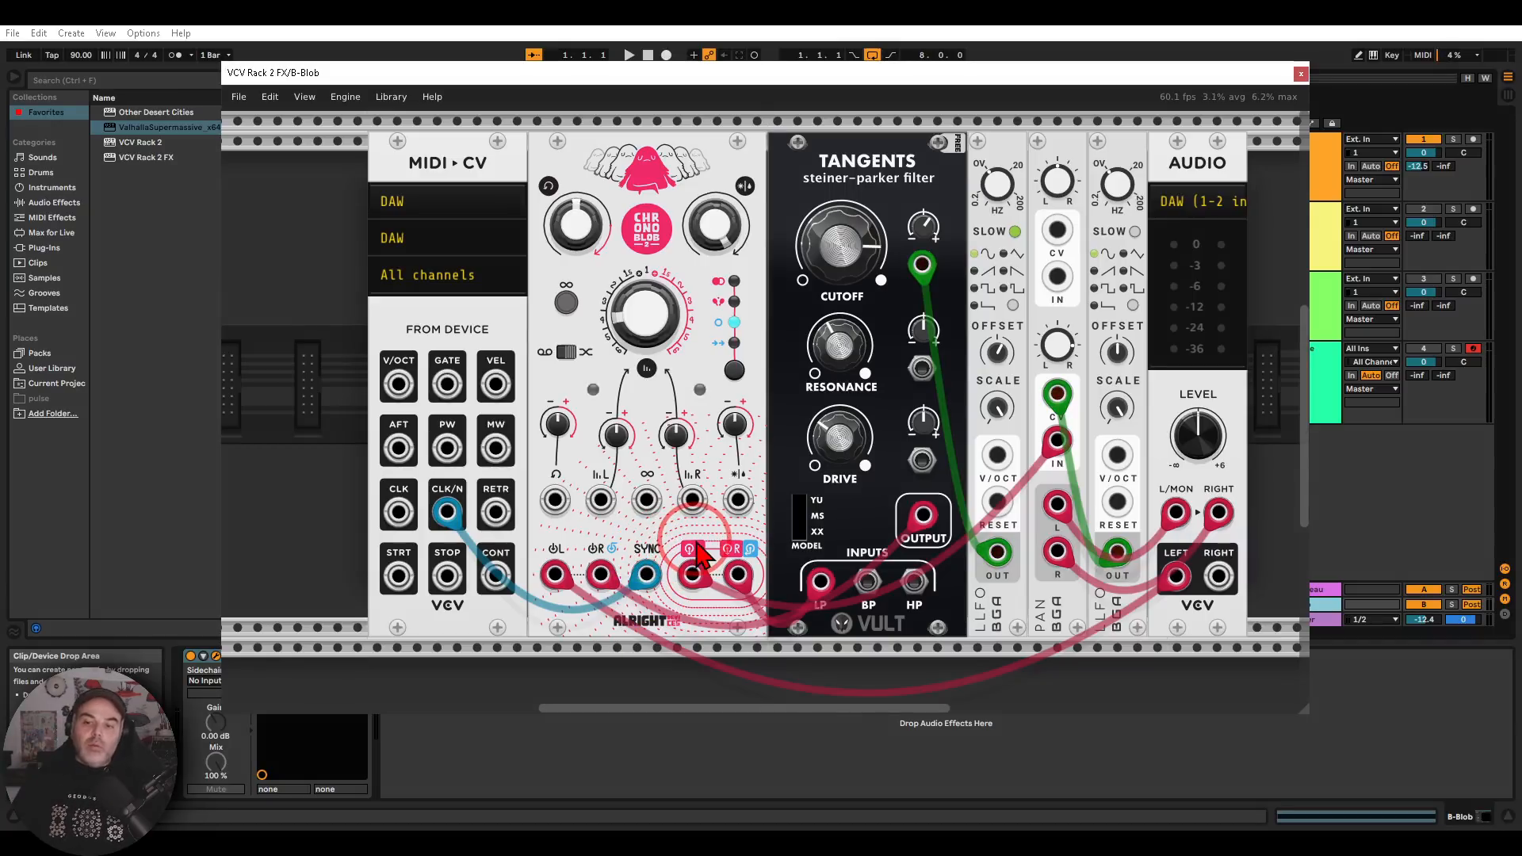
{"action": "mouse_move", "coordinate": [1166, 555]}
{"action": "left_mouse_down"}
{"action": "mouse_move", "coordinate": [1197, 547]}
{"action": "mouse_move", "coordinate": [1153, 571]}
{"action": "mouse_move", "coordinate": [1205, 570]}
{"action": "mouse_move", "coordinate": [1191, 557]}
{"action": "left_mouse_up"}
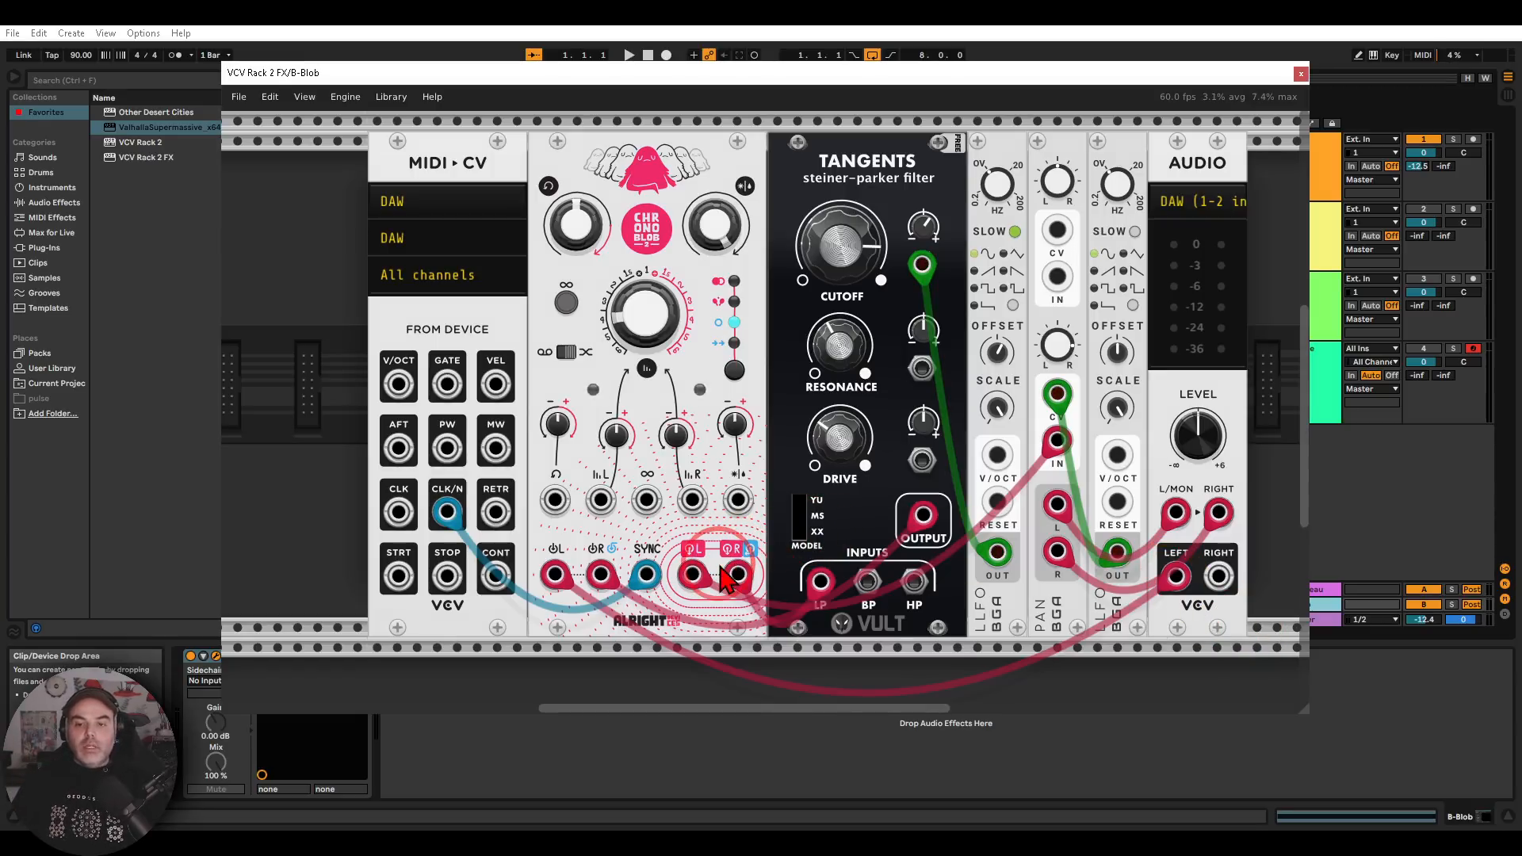
{"action": "left_click_drag", "start_coordinate": [904, 487], "coordinate": [945, 529]}
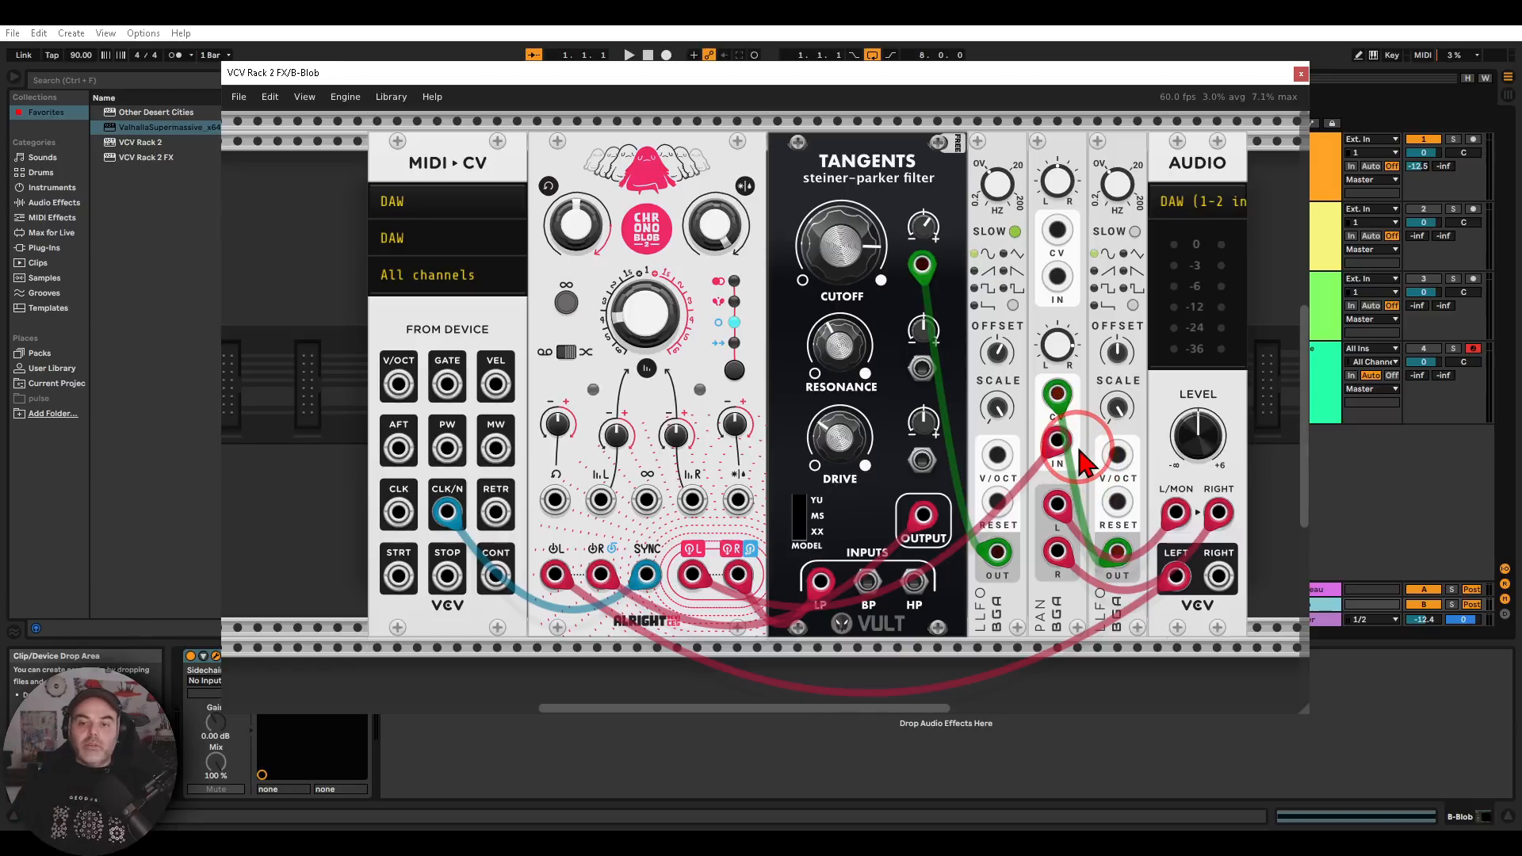
{"action": "mouse_move", "coordinate": [935, 230]}
{"action": "left_mouse_down"}
{"action": "mouse_move", "coordinate": [908, 321]}
{"action": "mouse_move", "coordinate": [938, 245]}
{"action": "left_mouse_up"}
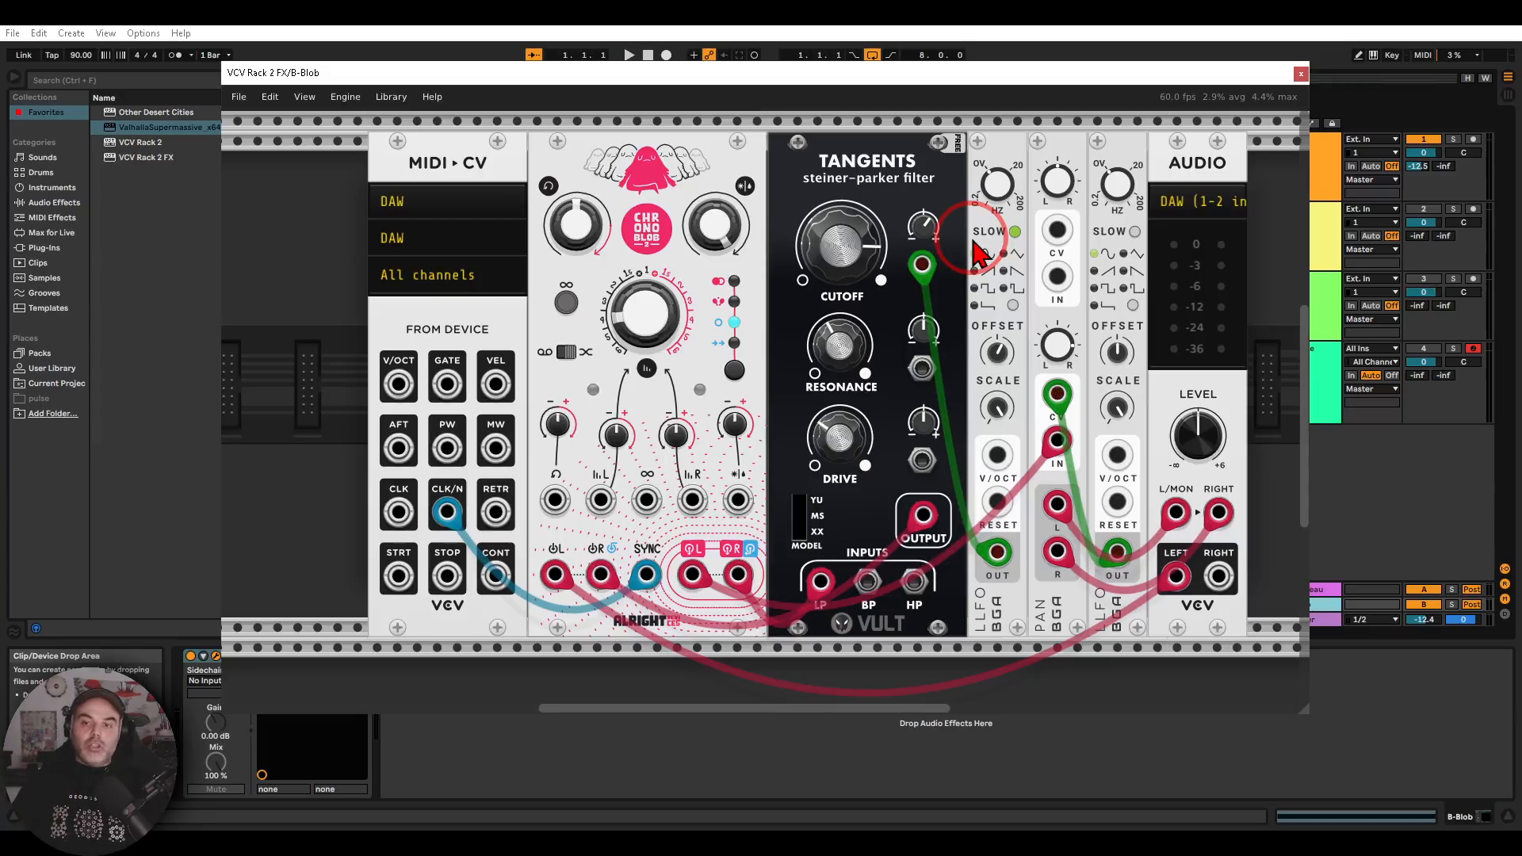
{"action": "left_click_drag", "start_coordinate": [1239, 488], "coordinate": [1240, 508]}
{"action": "left_click", "coordinate": [1301, 73]}
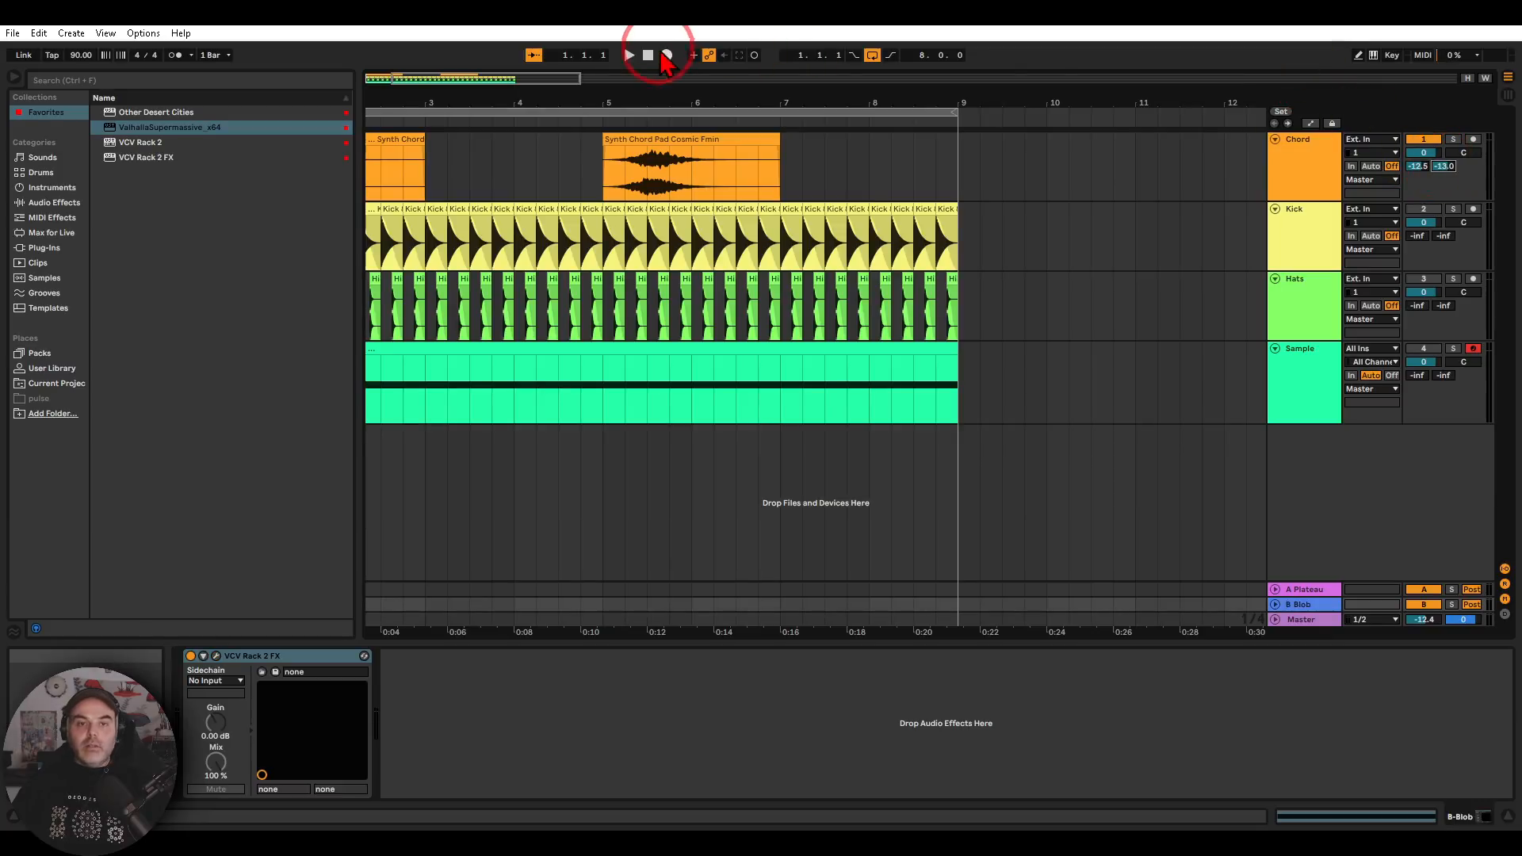
Set the Chord track's send to B-Blob to -4.4 dB during playback and audition it from the start
{"action": "left_click", "coordinate": [628, 55]}
{"action": "left_click_drag", "start_coordinate": [1444, 168], "coordinate": [1444, 168]}
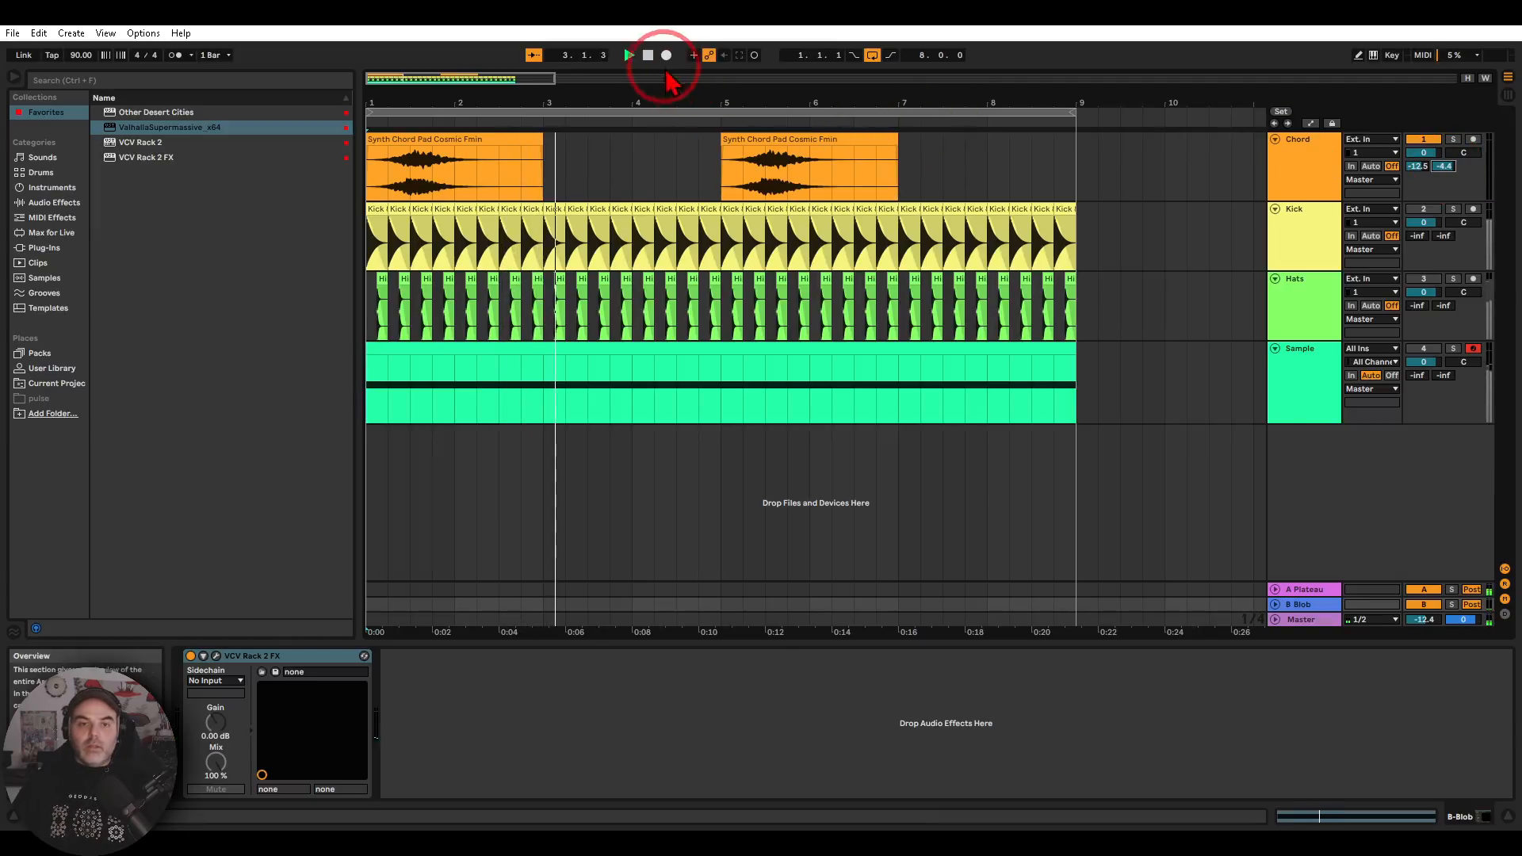
{"action": "left_click", "coordinate": [629, 55]}
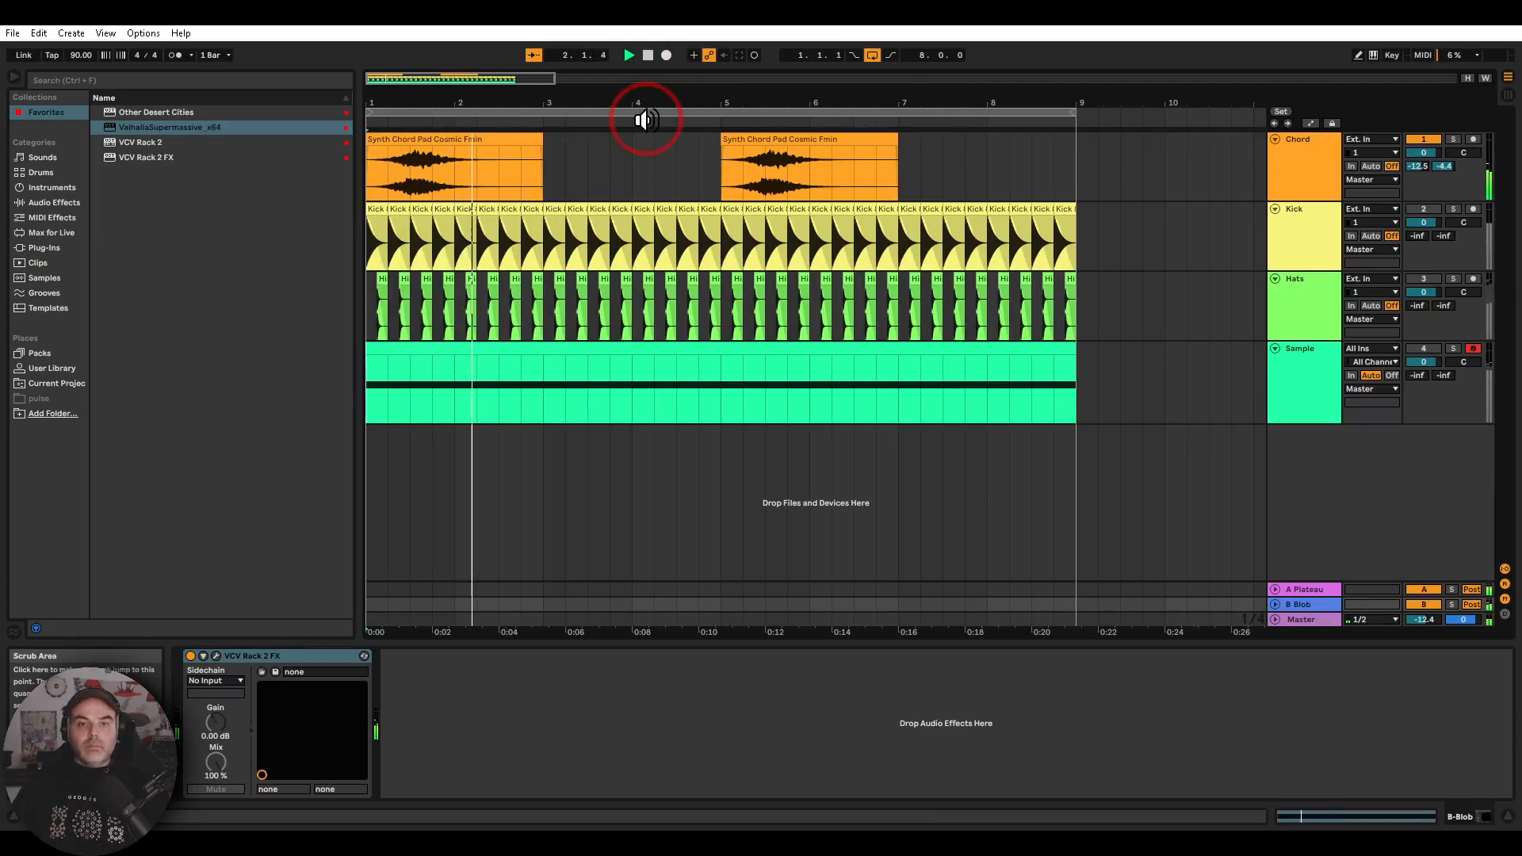
{"action": "left_click", "coordinate": [650, 60]}
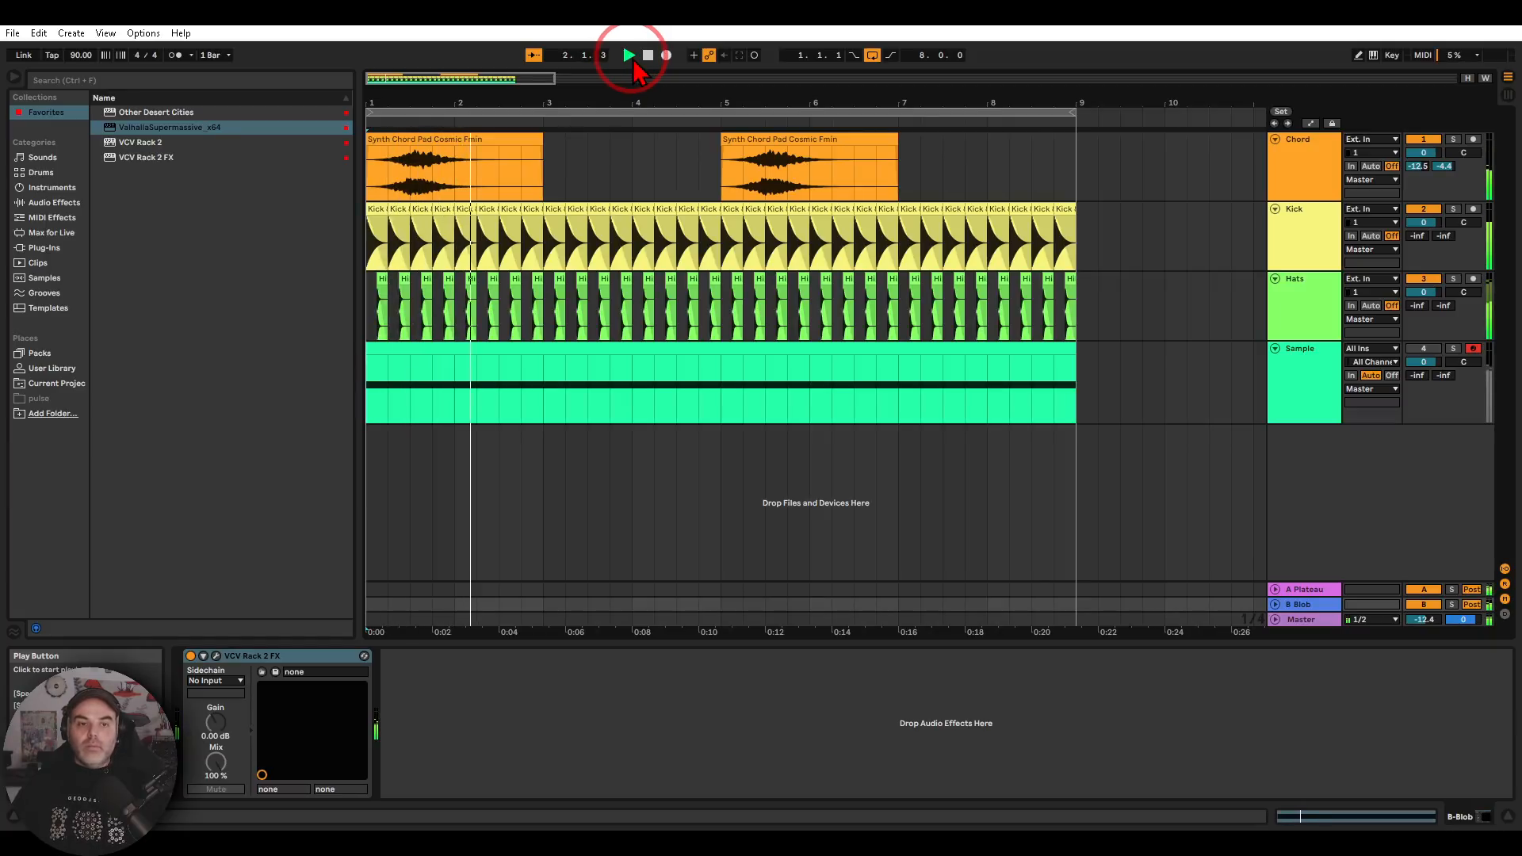
Activate the Sample track and open its VCV Rack 2 FX to examine the ShapeMaster and texture synthesizer modules
{"action": "left_click", "coordinate": [1291, 392]}
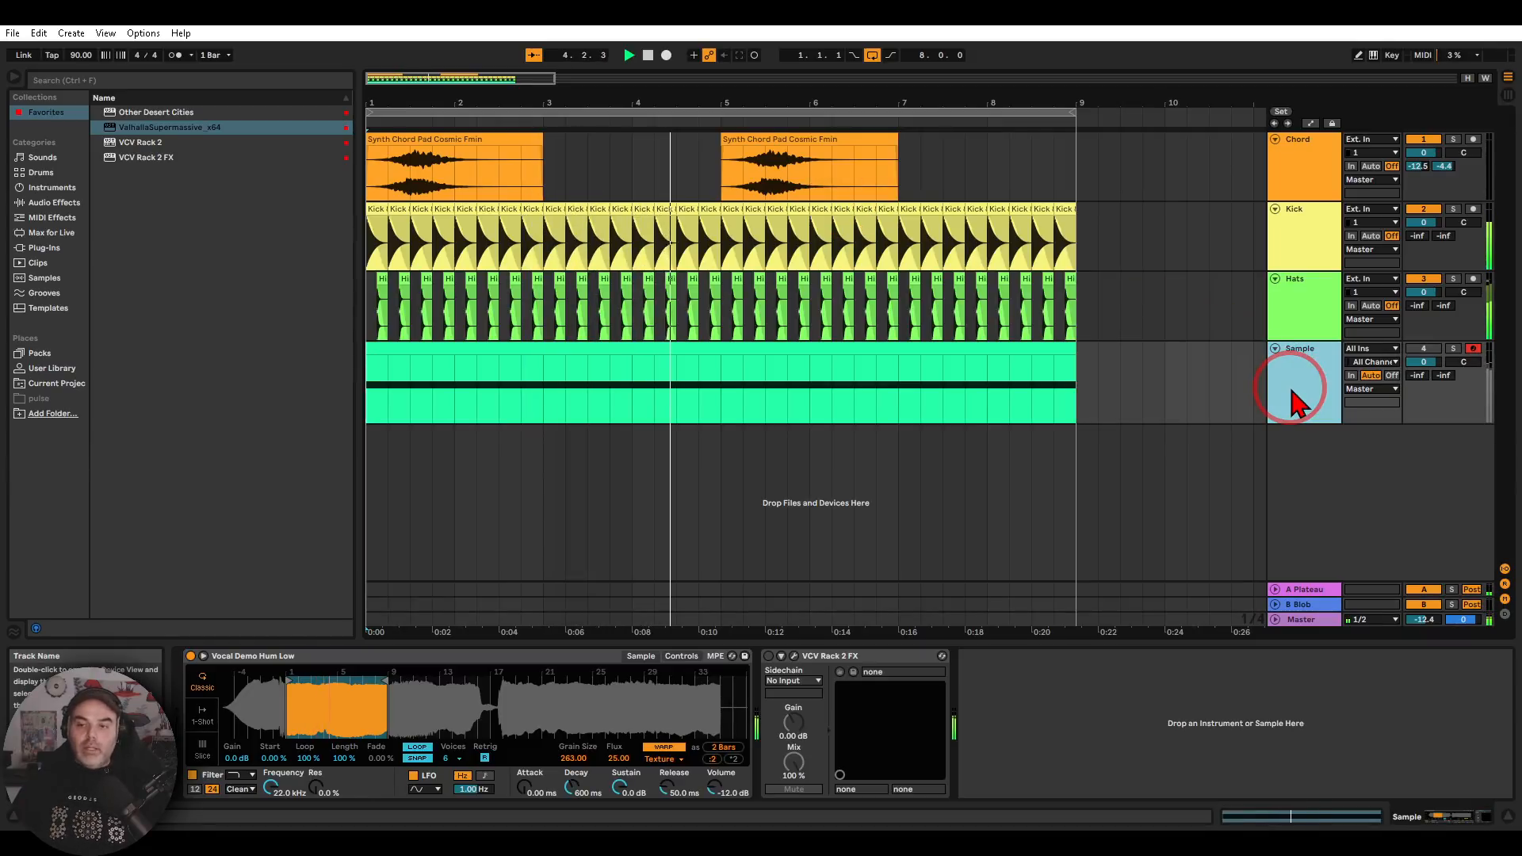
{"action": "left_click", "coordinate": [1423, 349]}
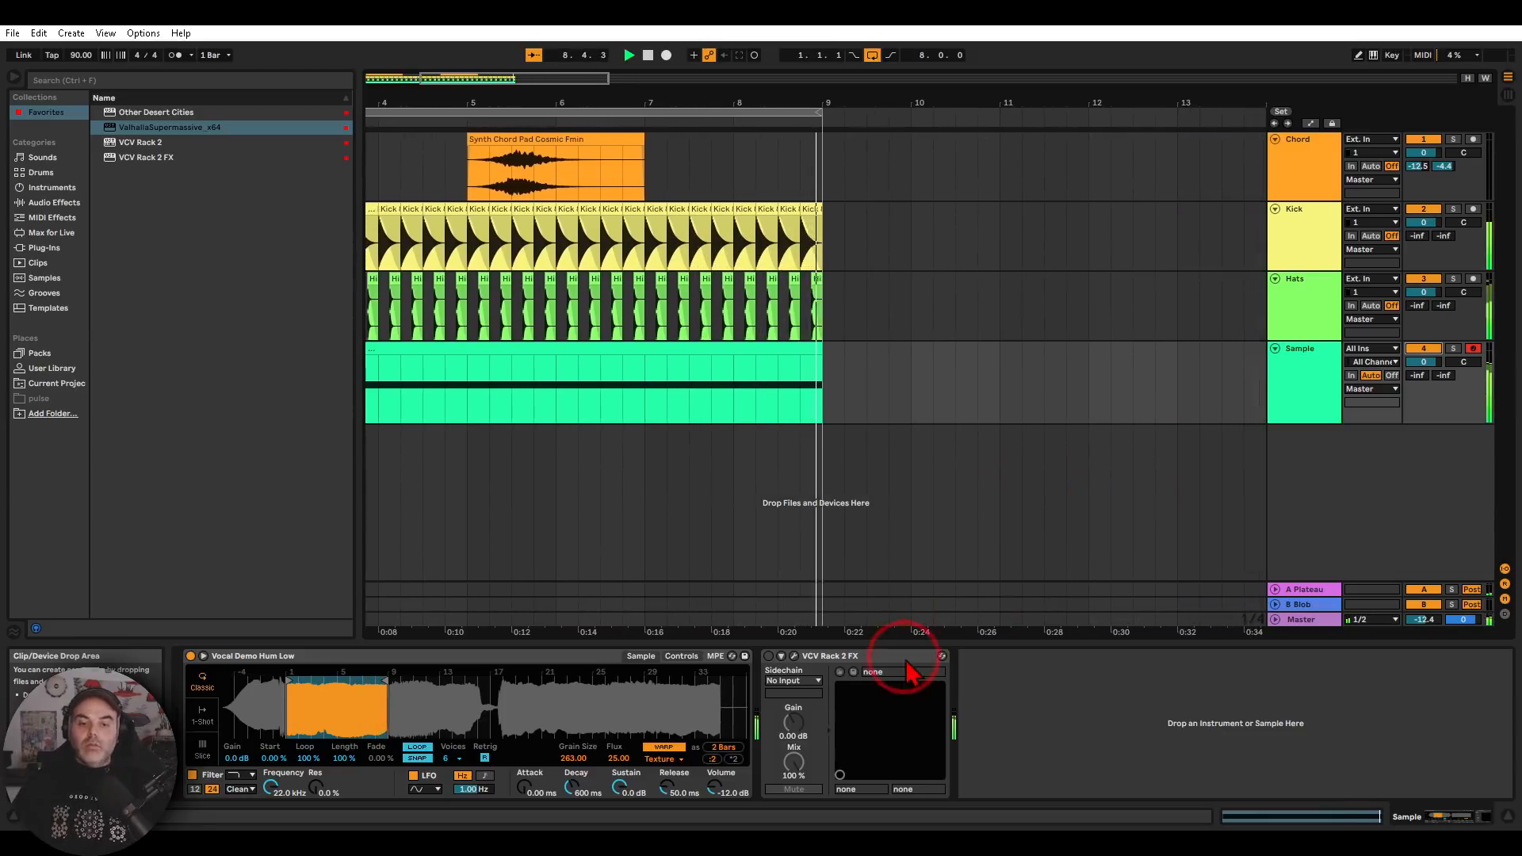
{"action": "left_click", "coordinate": [793, 656]}
{"action": "mouse_move", "coordinate": [908, 655]}
{"action": "left_mouse_down"}
{"action": "mouse_move", "coordinate": [682, 633]}
{"action": "mouse_move", "coordinate": [891, 639]}
{"action": "left_mouse_up"}
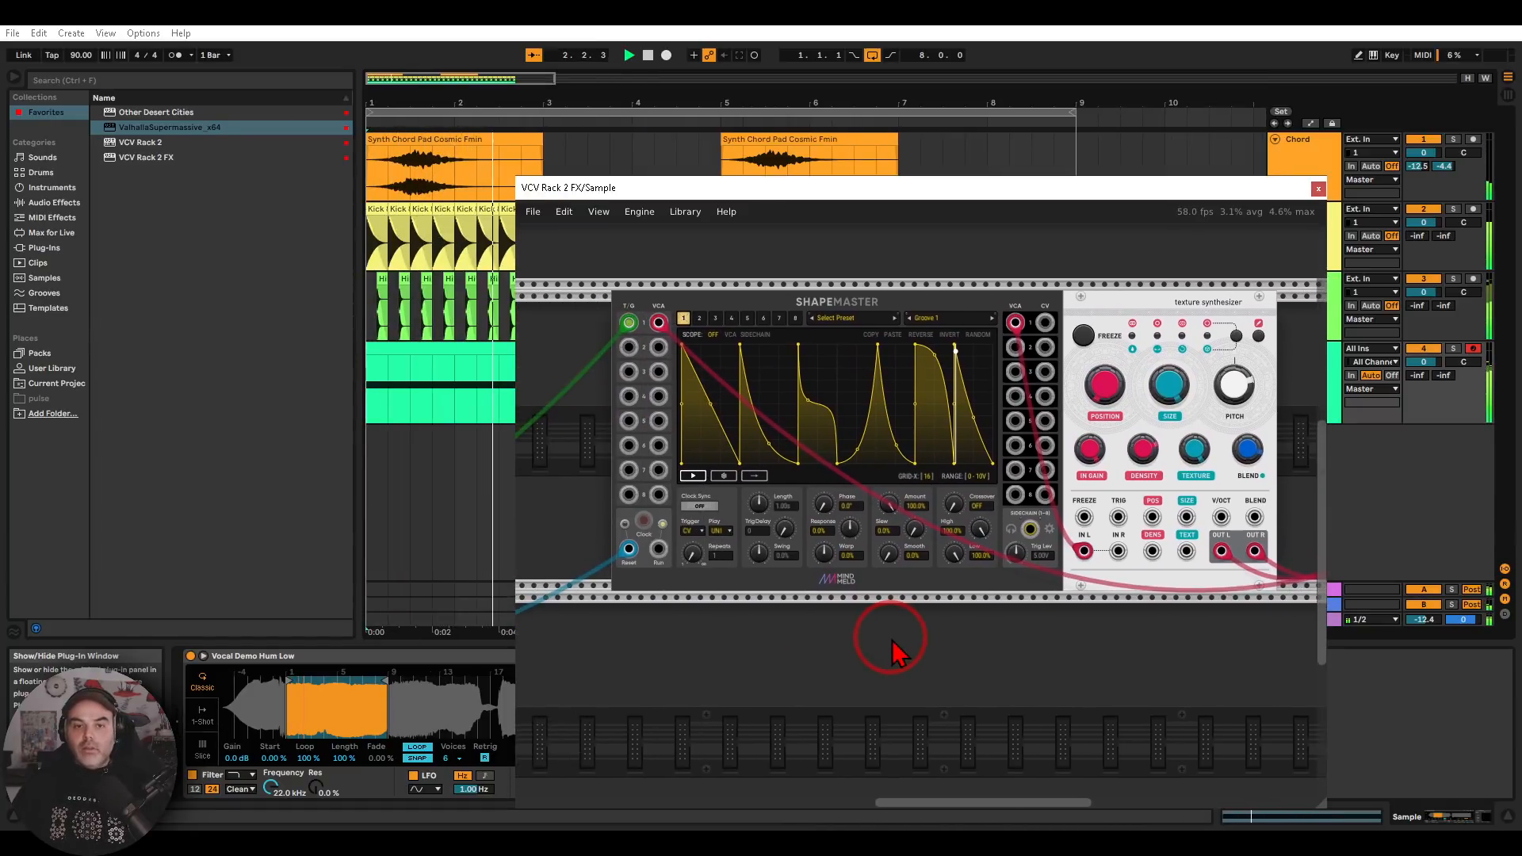
{"action": "mouse_move", "coordinate": [861, 294]}
{"action": "left_mouse_down"}
{"action": "mouse_move", "coordinate": [783, 301]}
{"action": "mouse_move", "coordinate": [920, 325]}
{"action": "left_mouse_up"}
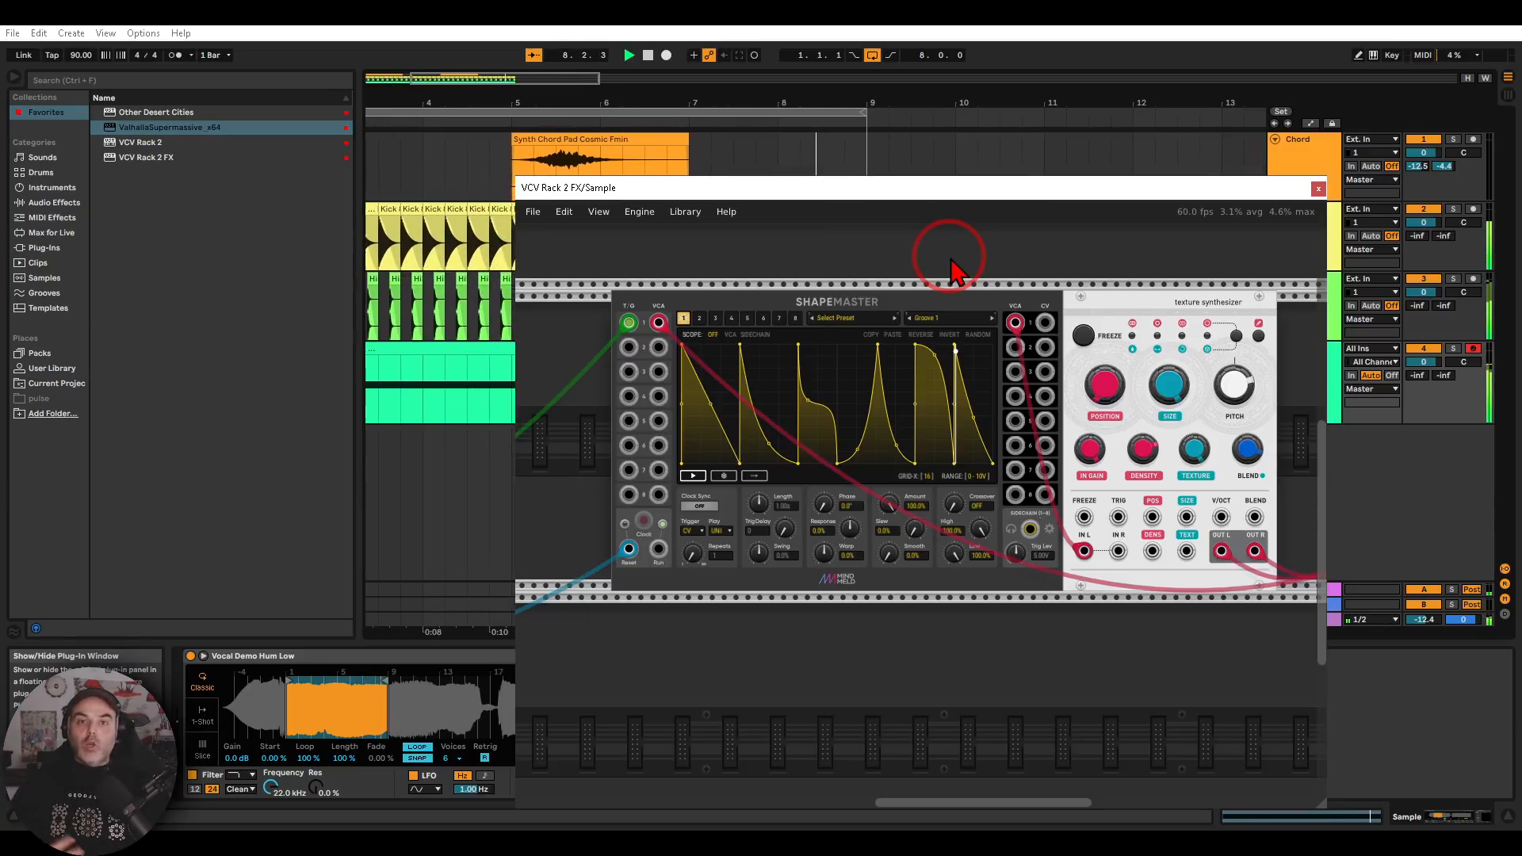
{"action": "left_click_drag", "start_coordinate": [994, 275], "coordinate": [908, 258]}
{"action": "mouse_move", "coordinate": [1163, 272]}
{"action": "left_mouse_down"}
{"action": "mouse_move", "coordinate": [1100, 246]}
{"action": "mouse_move", "coordinate": [1166, 364]}
{"action": "mouse_move", "coordinate": [1179, 292]}
{"action": "left_mouse_up"}
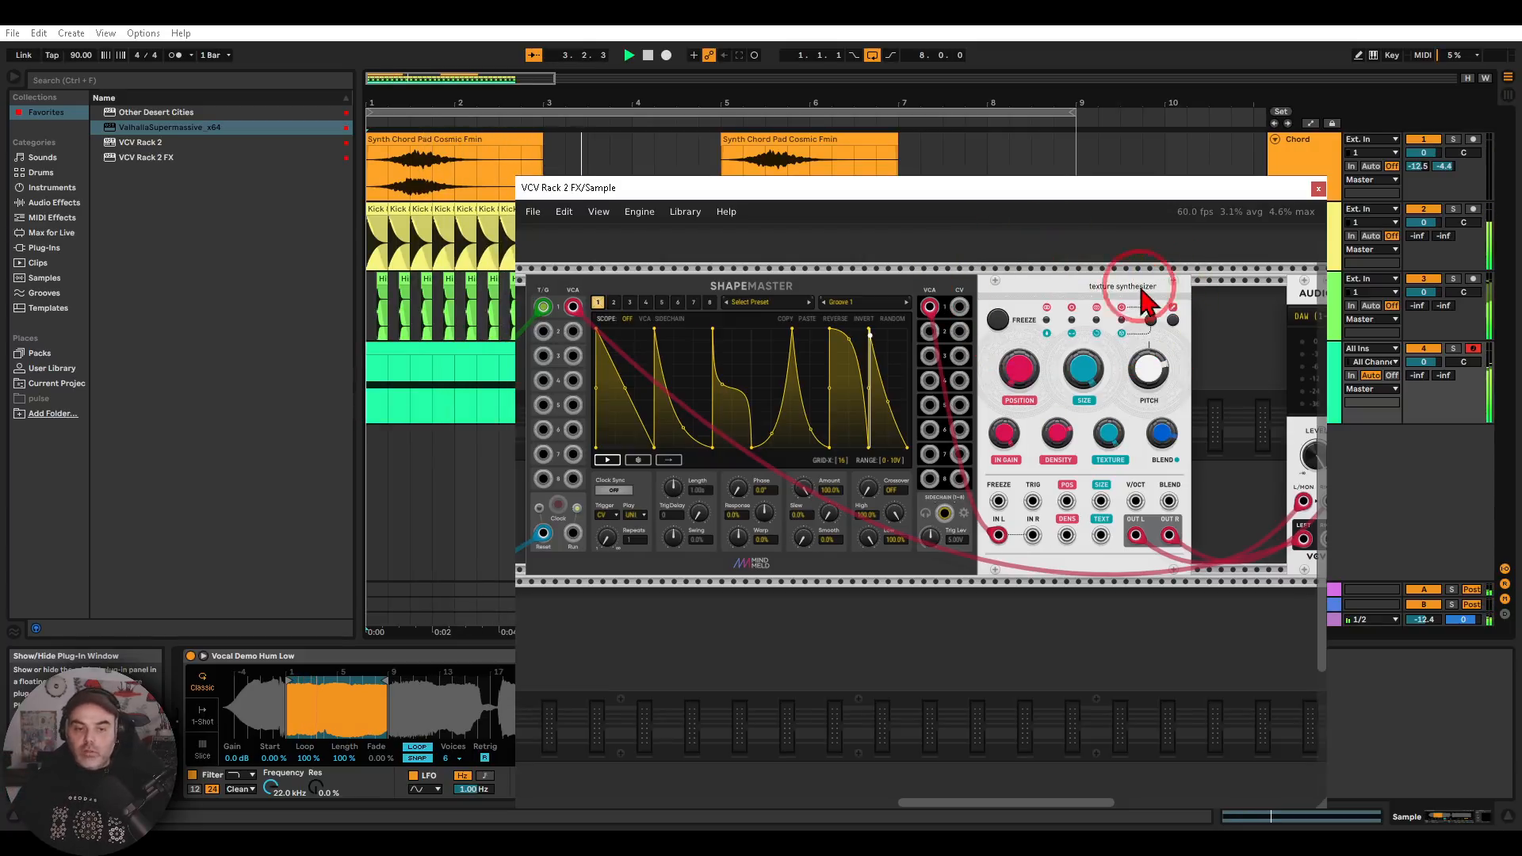
Close the plug-in window and switch on the VCV Rack 2 FX device on the Sample track
{"action": "left_click", "coordinate": [1319, 188]}
{"action": "left_click", "coordinate": [769, 655]}
{"action": "left_click", "coordinate": [1326, 354]}
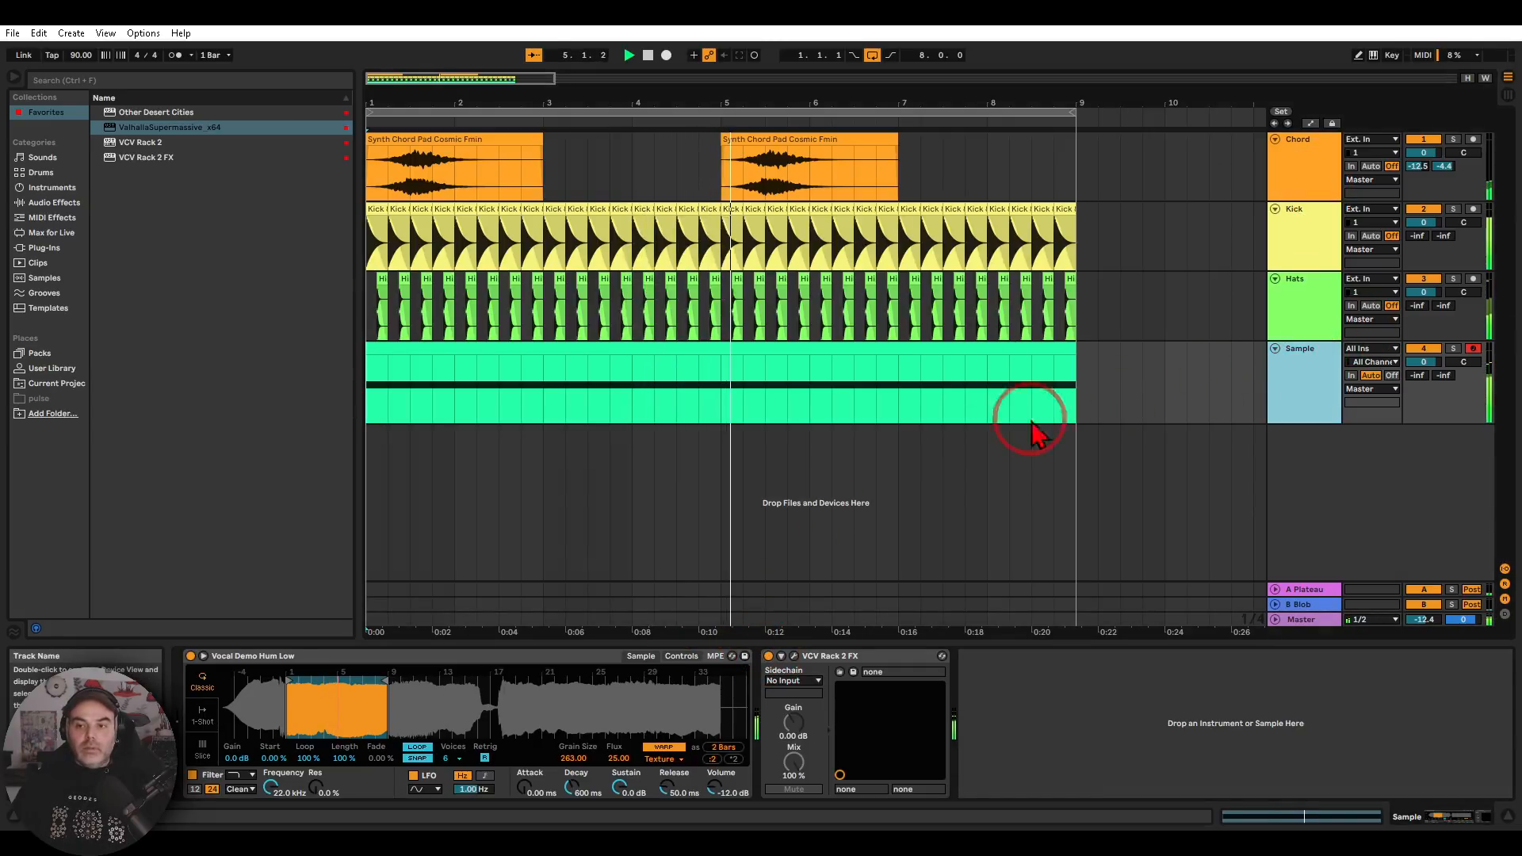
Reopen the Sample track's VCV Rack 2 FX, examine how the Audio module's jacks connect to the texture synthesizer, and close the window
{"action": "left_click", "coordinate": [793, 655]}
{"action": "left_click_drag", "start_coordinate": [749, 646], "coordinate": [799, 625]}
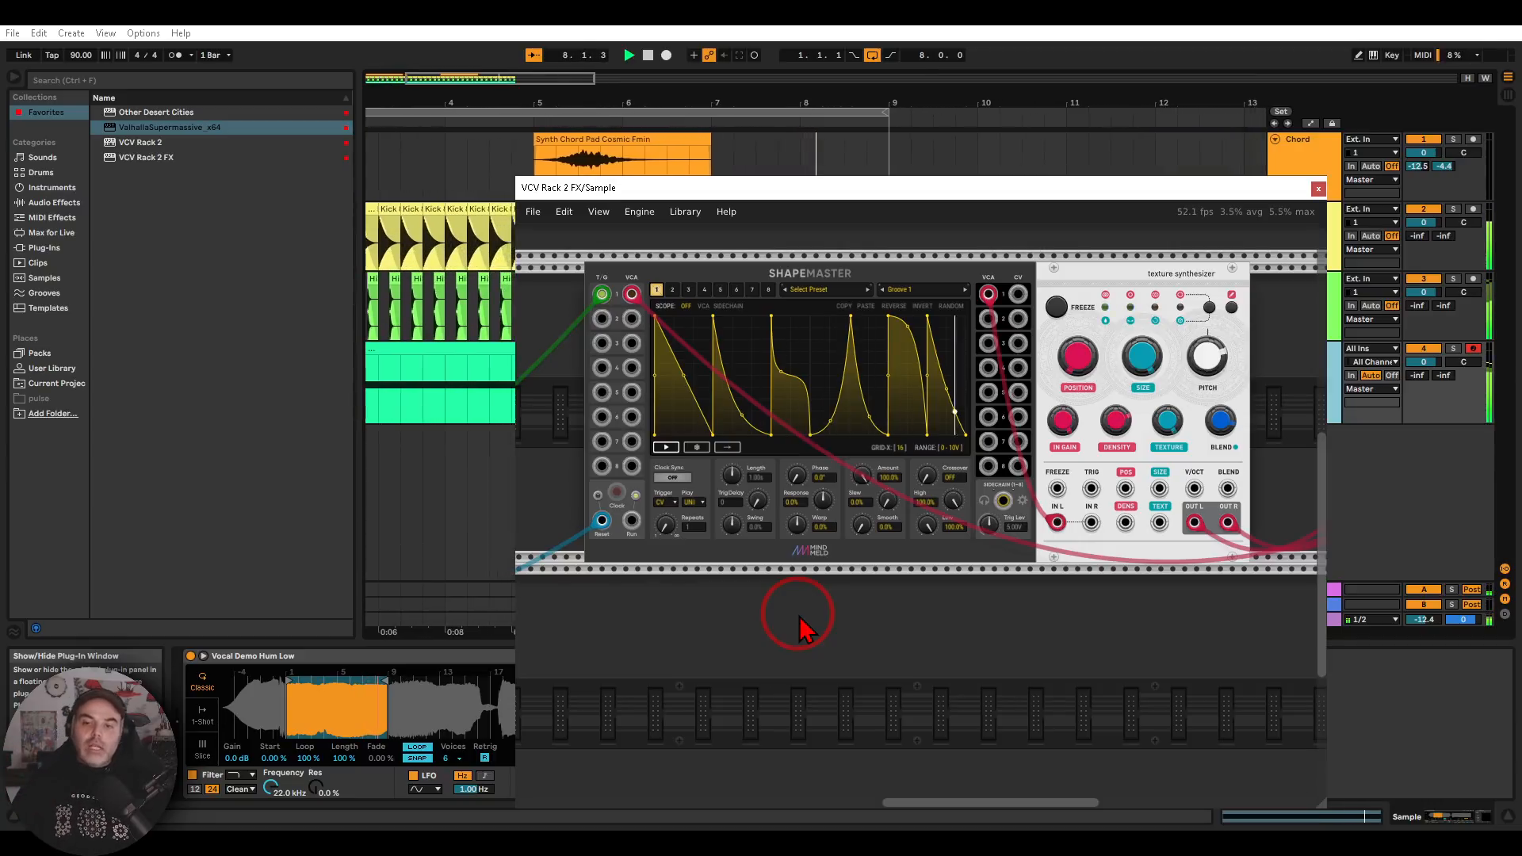
{"action": "left_click_drag", "start_coordinate": [1048, 609], "coordinate": [590, 568]}
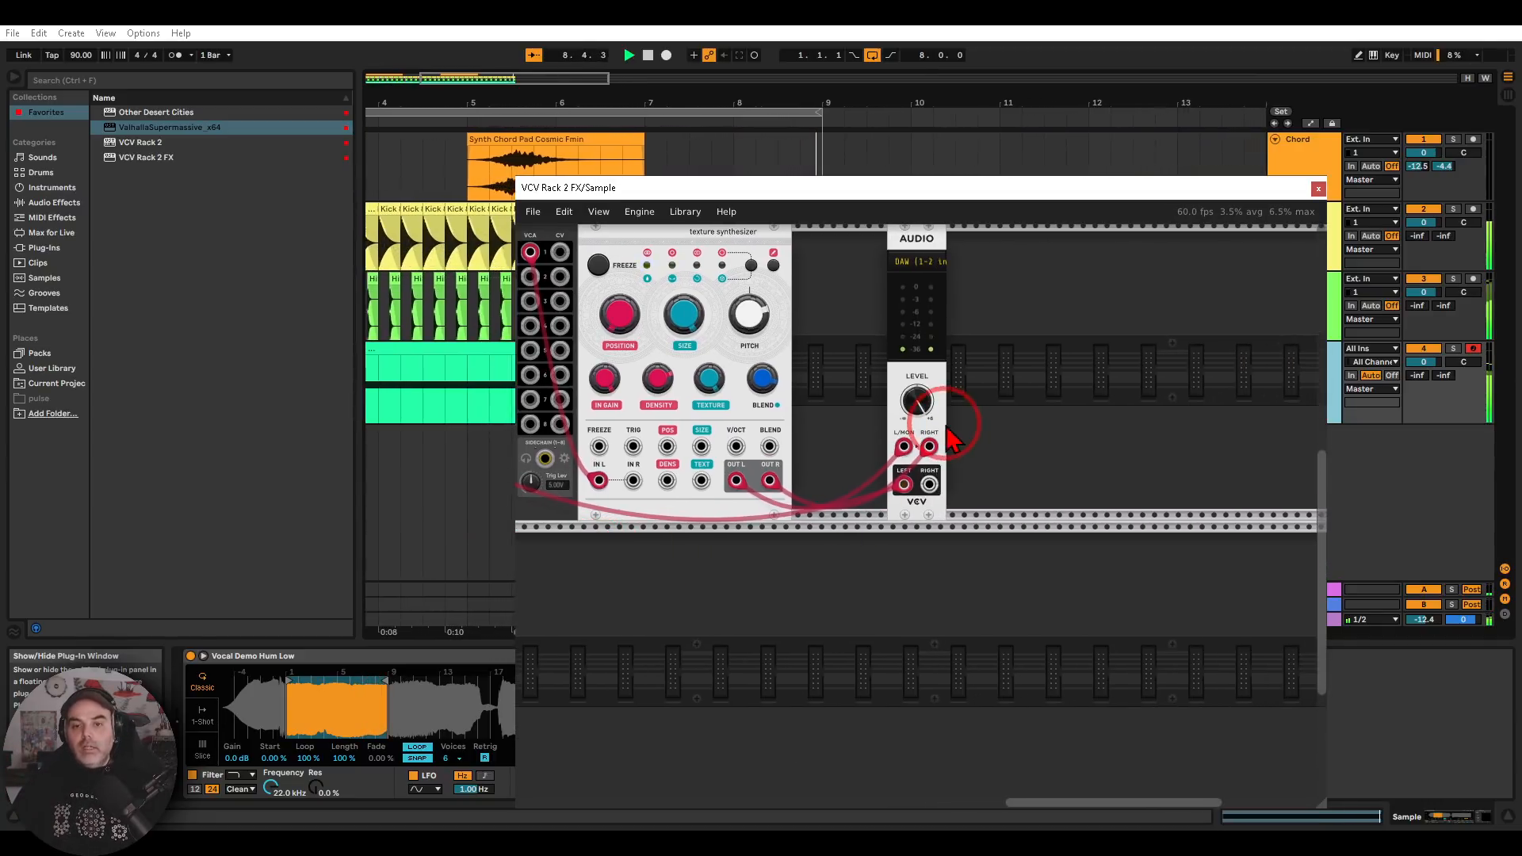
{"action": "scroll", "coordinate": [917, 425], "scroll_direction": "up", "scroll_amount": 4}
{"action": "left_click_drag", "start_coordinate": [998, 585], "coordinate": [955, 569]}
{"action": "mouse_move", "coordinate": [1000, 646]}
{"action": "left_mouse_down"}
{"action": "mouse_move", "coordinate": [963, 670]}
{"action": "mouse_move", "coordinate": [711, 717]}
{"action": "left_mouse_up"}
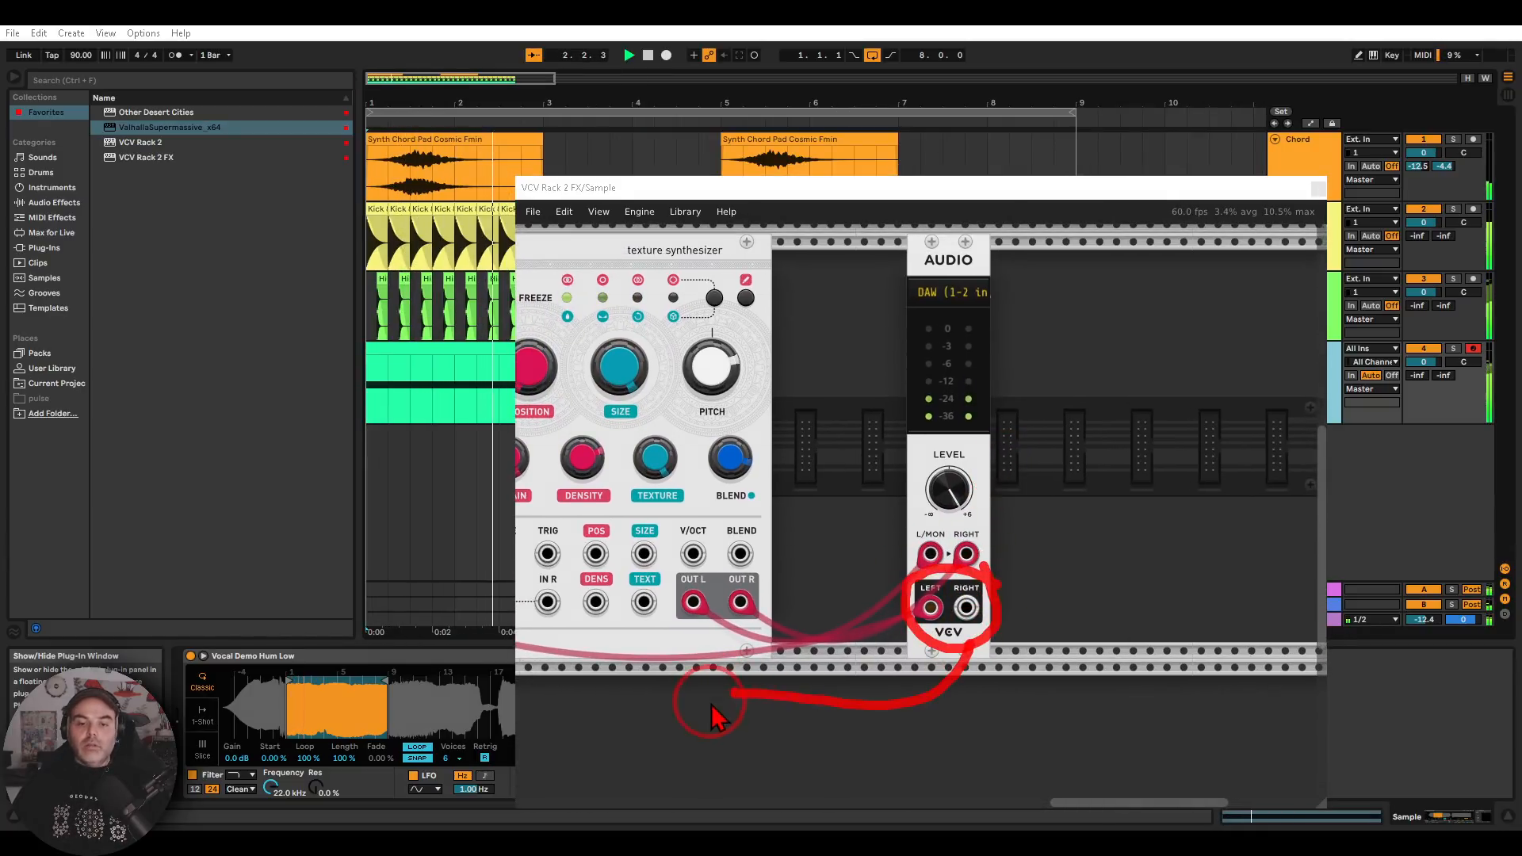
{"action": "left_click_drag", "start_coordinate": [665, 605], "coordinate": [912, 511]}
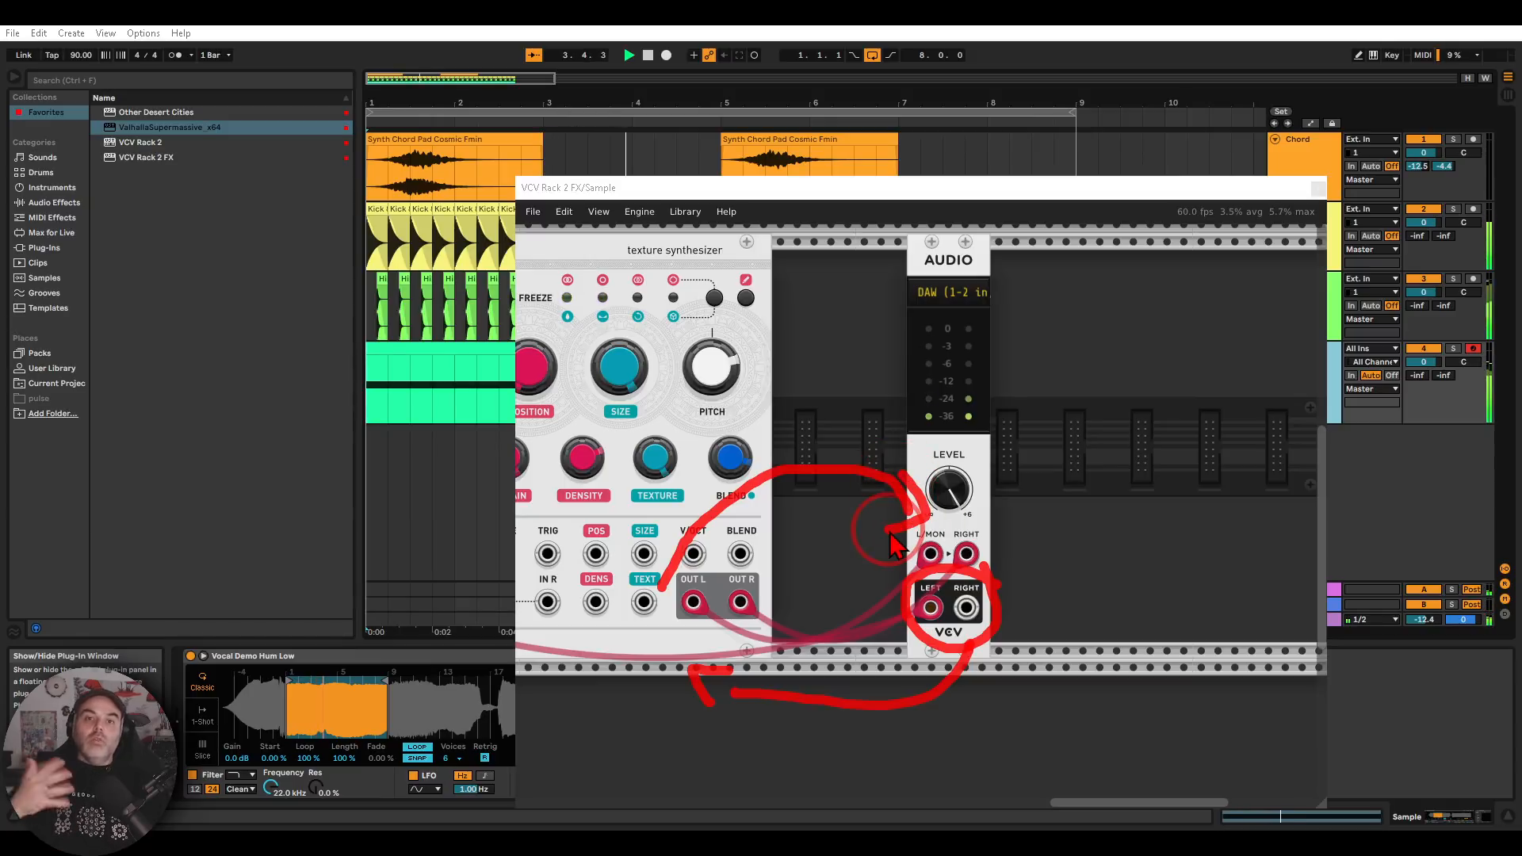
{"action": "left_click", "coordinate": [1318, 190]}
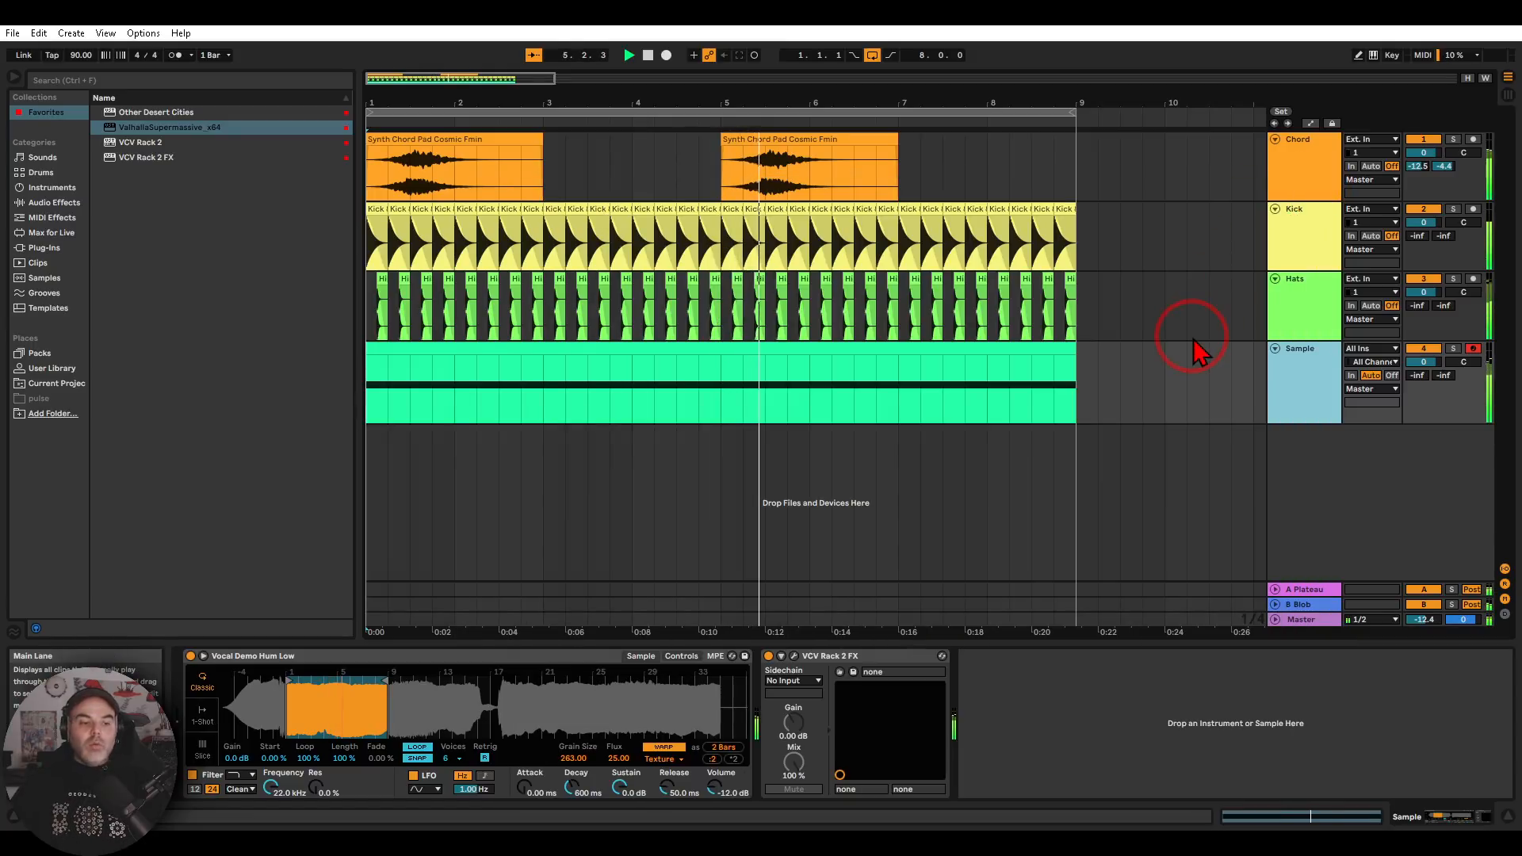